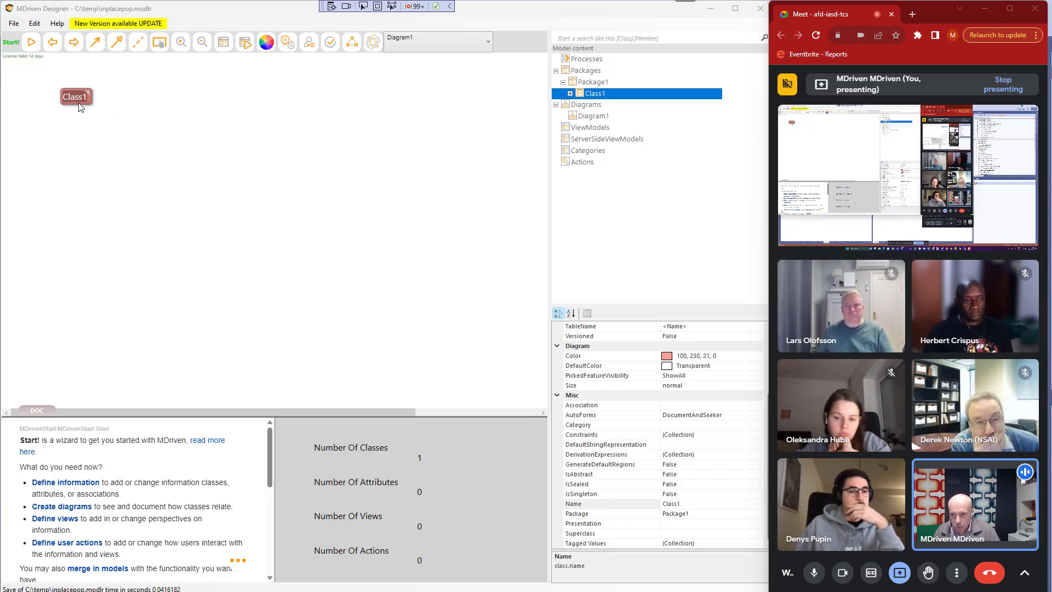
# Move Class1 slightly across the diagram and rename the class as Lorry
pyautogui.moveTo(76, 103); pyautogui.dragTo(107, 109)
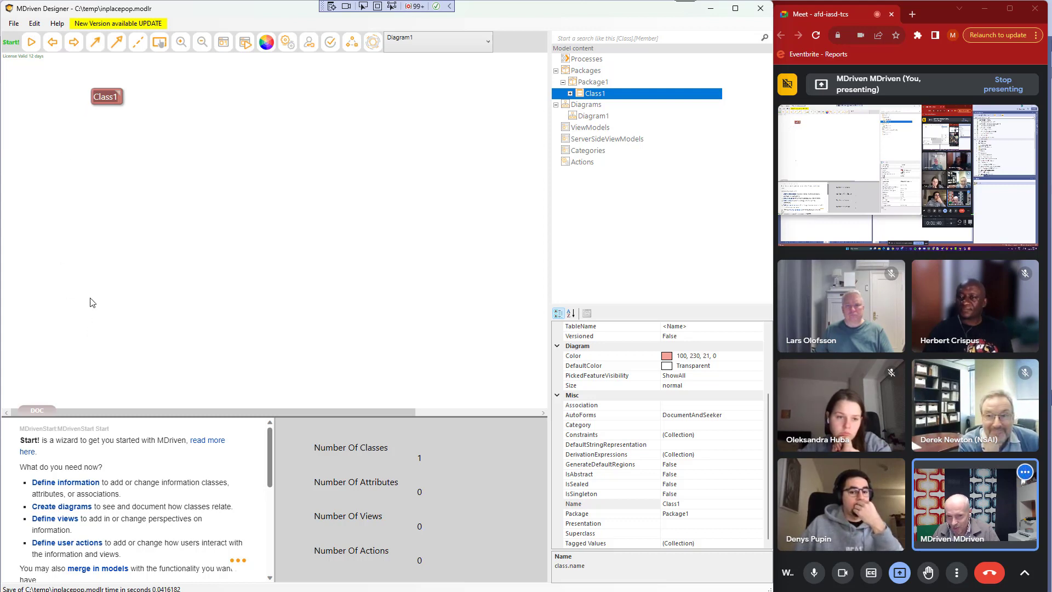
pyautogui.press('F2')
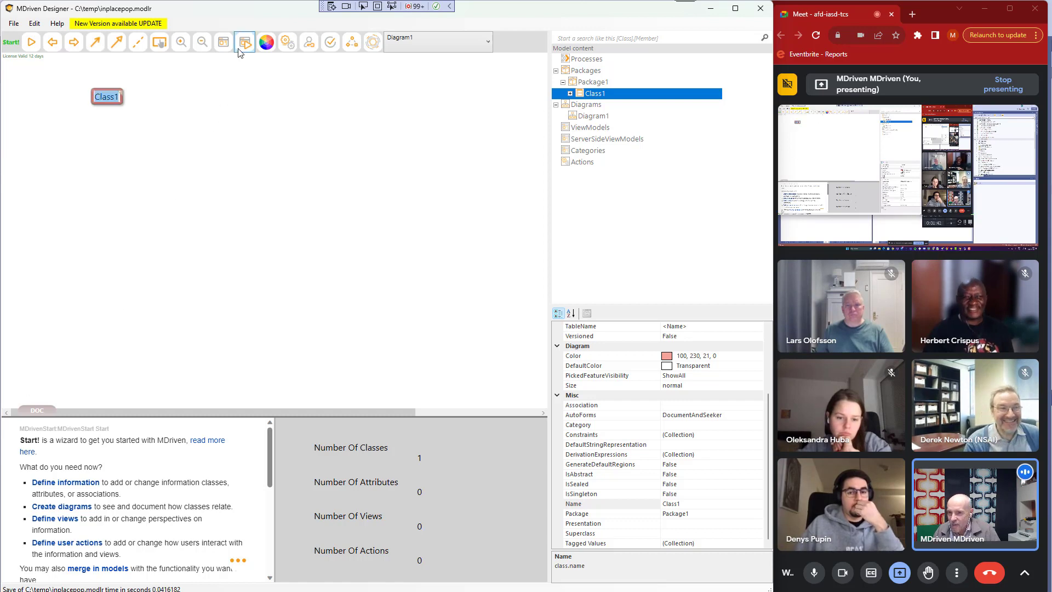
pyautogui.scroll(3, 130, 198)
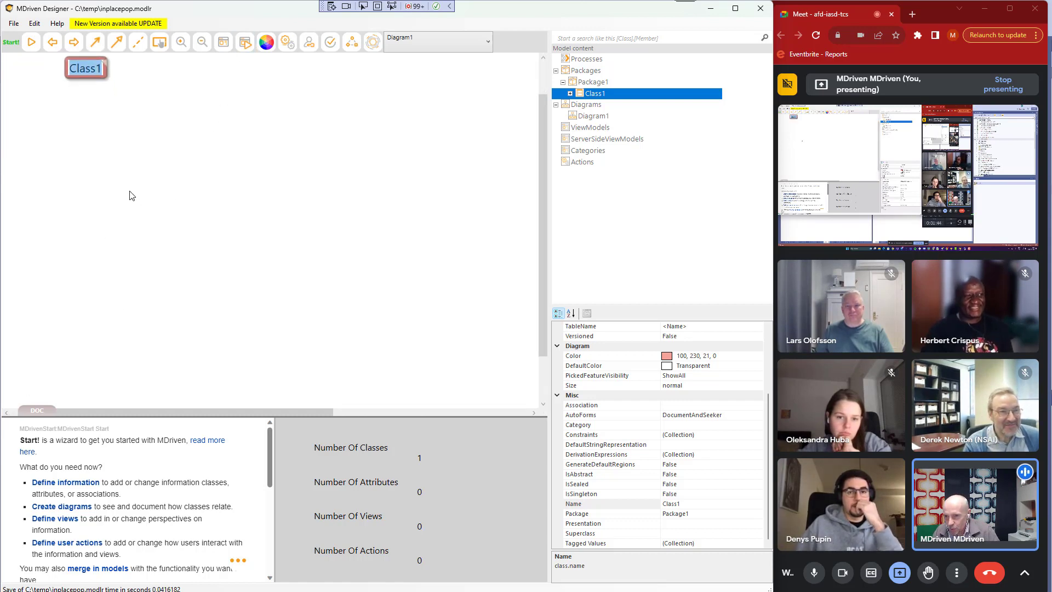
pyautogui.scroll(2, 132, 195)
pyautogui.moveTo(230, 412); pyautogui.dragTo(198, 403)
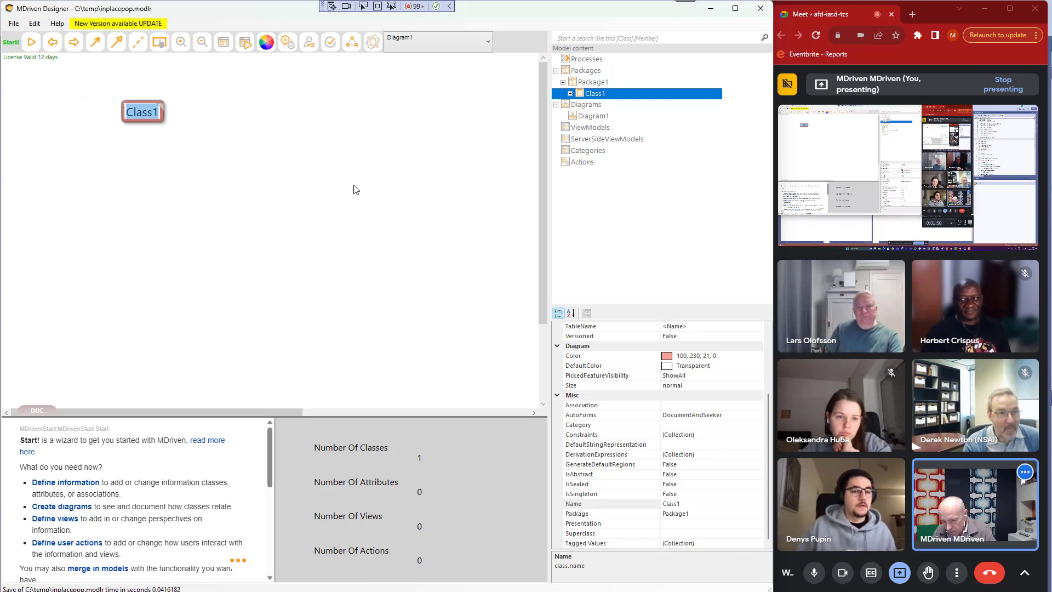
pyautogui.write('Lorry')
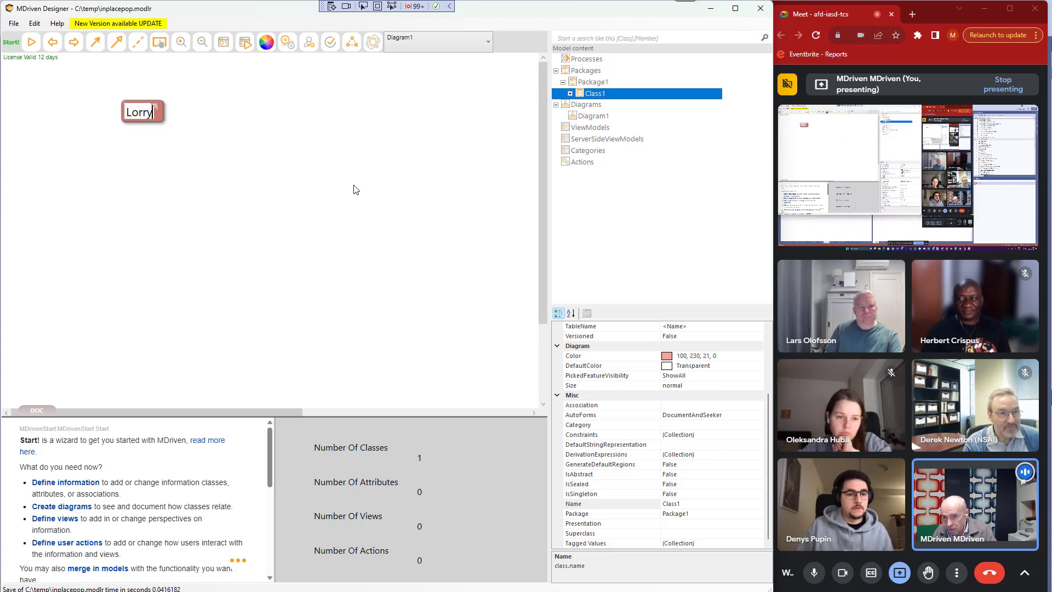
pyautogui.press('Return')
# Add an attribute named RegistrationNumber to the Lorry class
pyautogui.press('Insert')
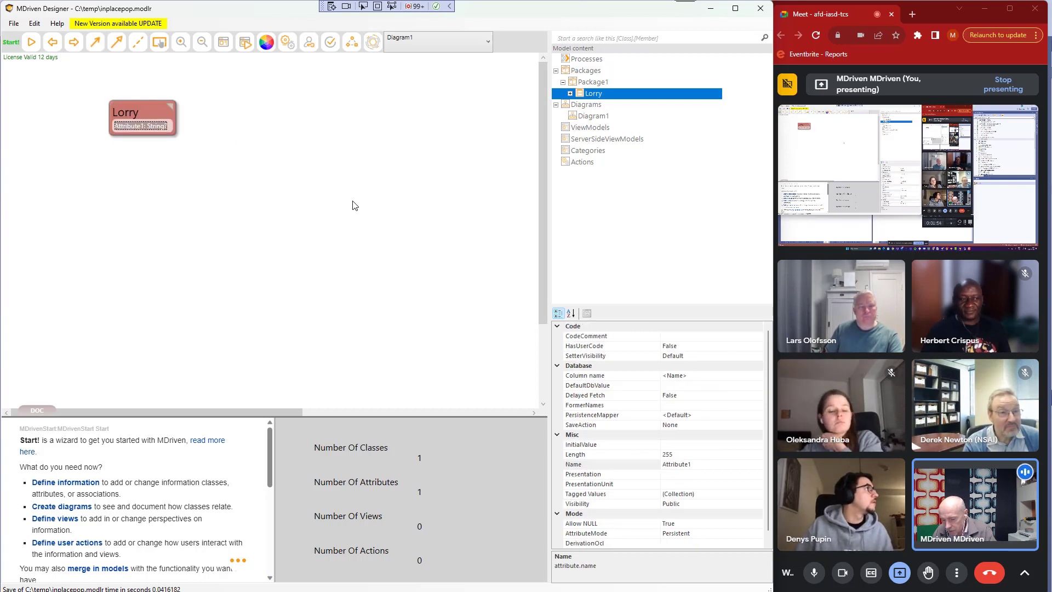
pyautogui.write('Registrat')
pyautogui.write('ionN')
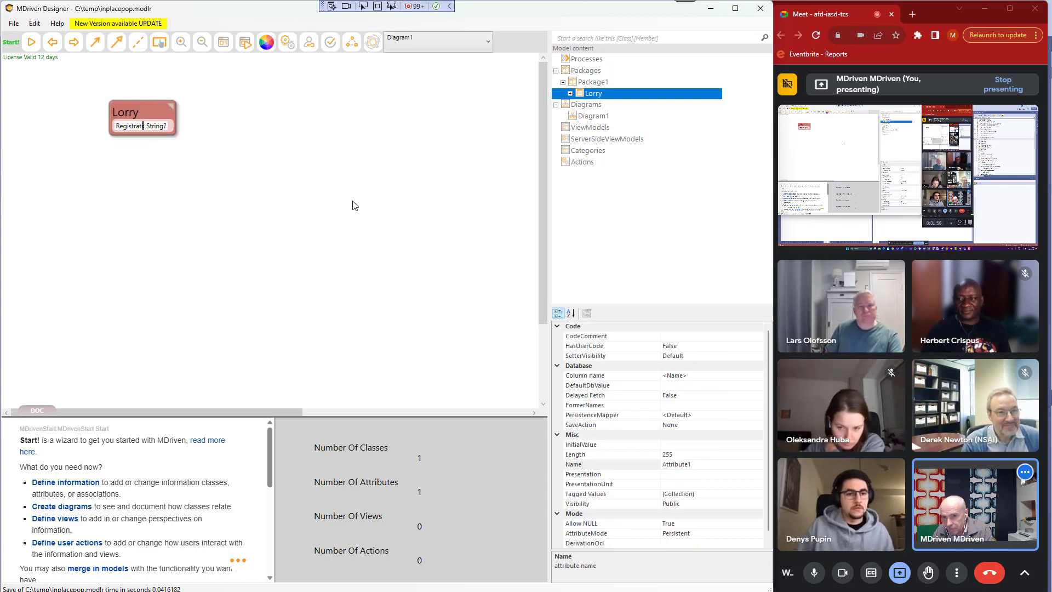
pyautogui.write('umber')
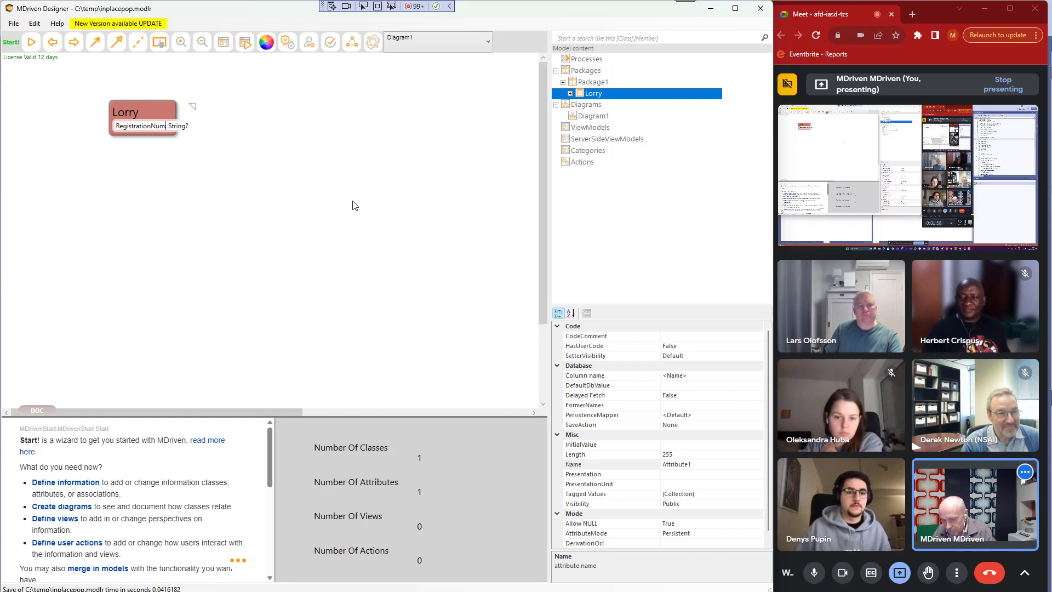
pyautogui.press('Return')
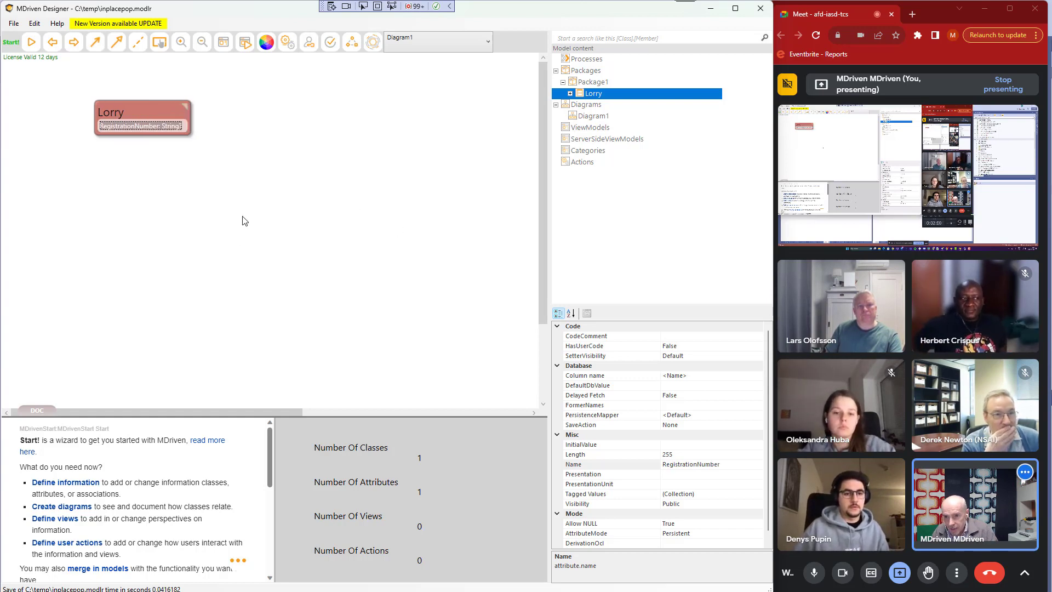
# Add a second class below Lorry in the diagram and name it Box
pyautogui.rightClick(205, 195)
pyautogui.click(252, 244)
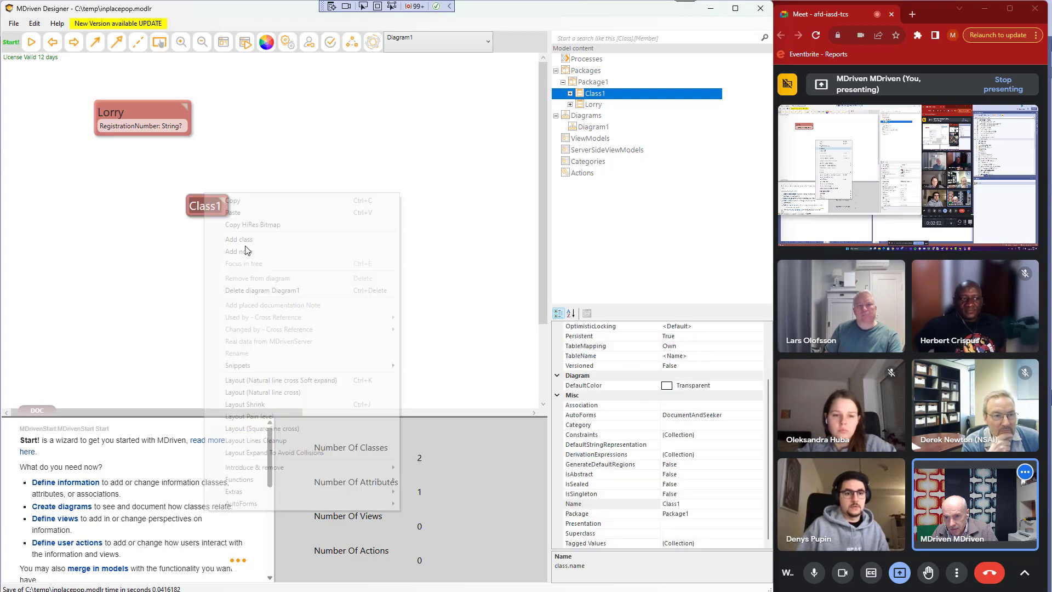
pyautogui.write('Bo')
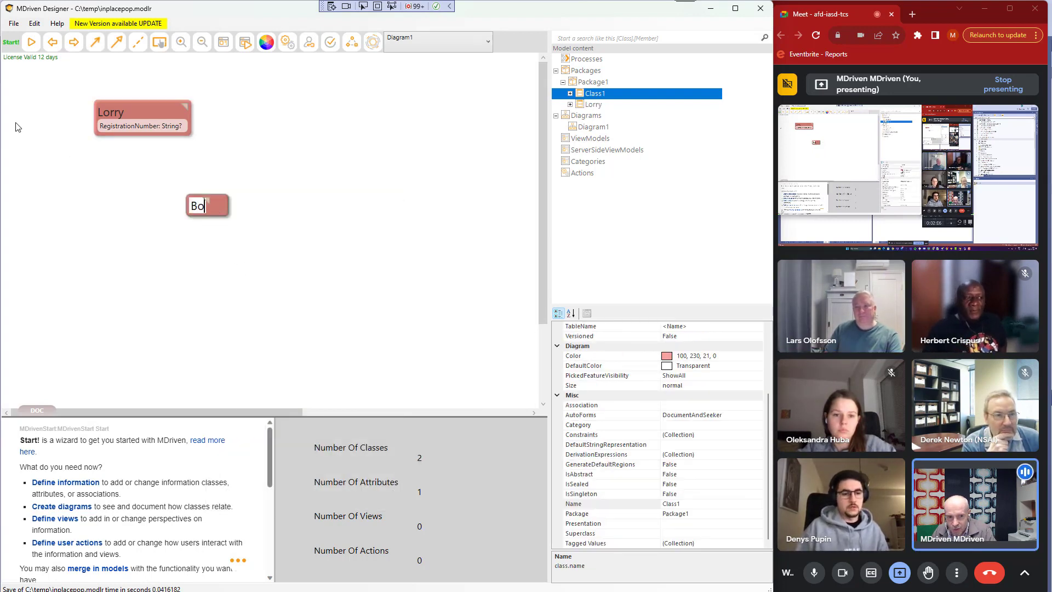
pyautogui.write('x')
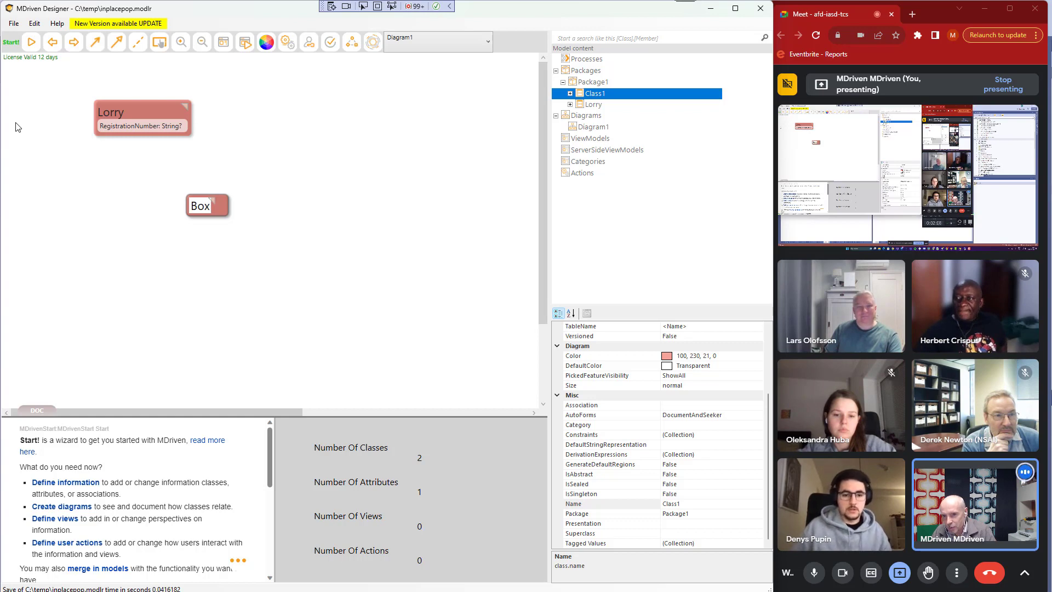
pyautogui.press('Return')
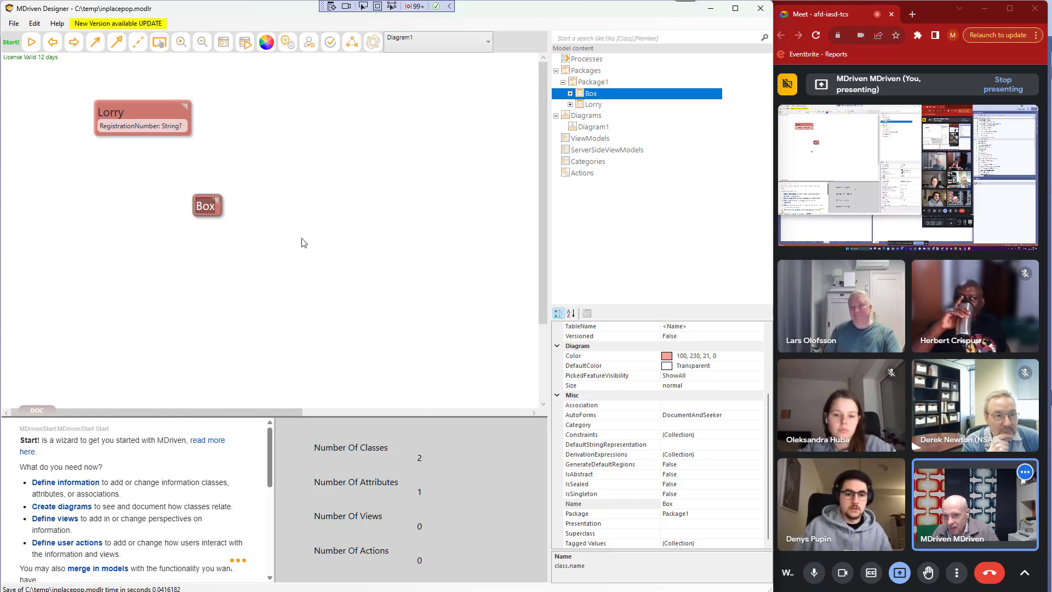
# Add an attribute named Address to the Box class
pyautogui.press('Insert')
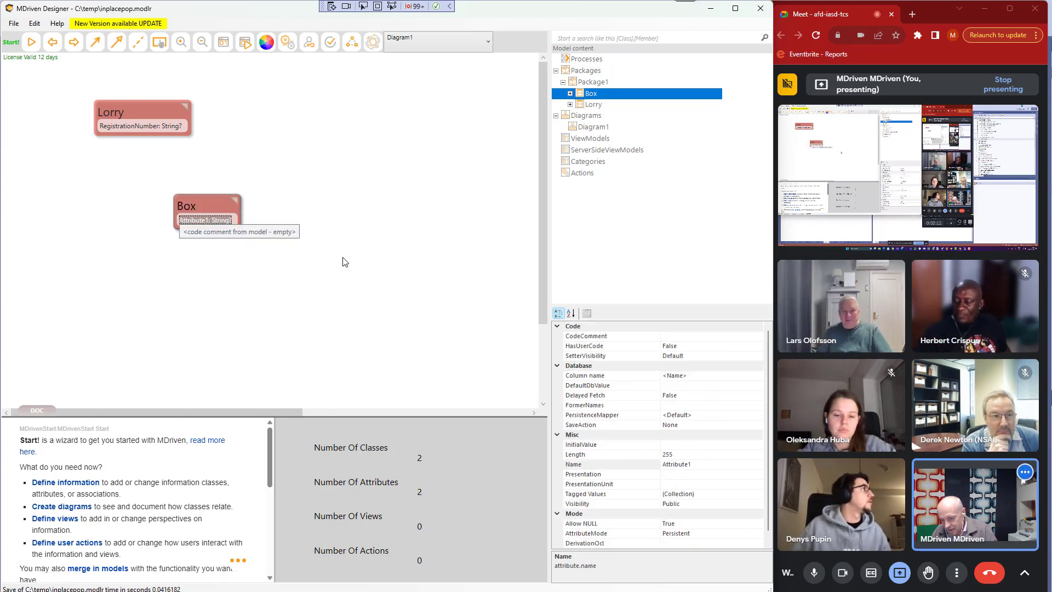
pyautogui.write('Adress')
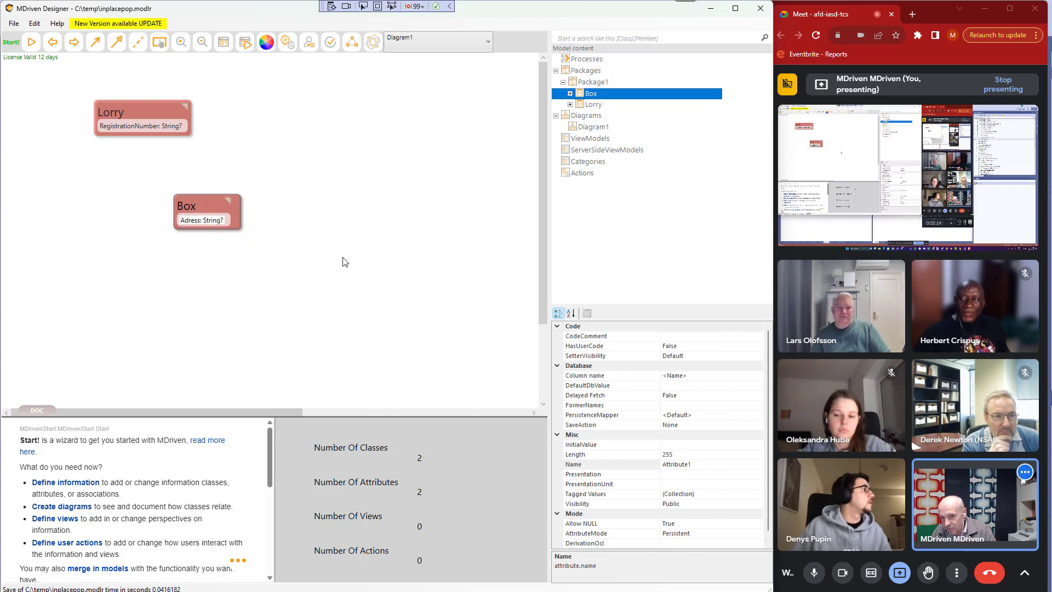
pyautogui.press('Left')
pyautogui.press('Left')
pyautogui.press('Left')
pyautogui.press('Left')
pyautogui.write('d')
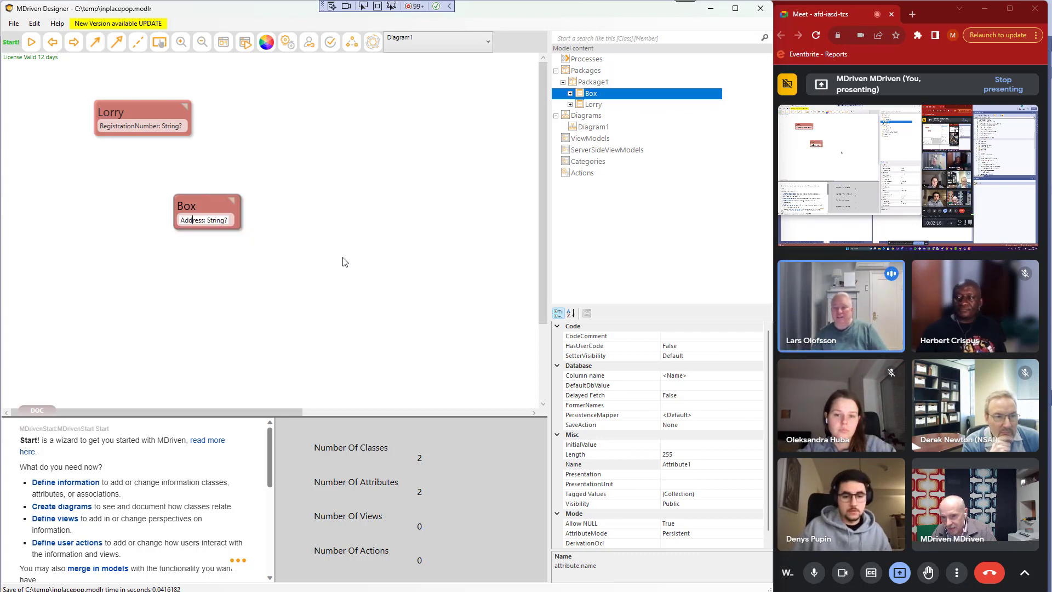
pyautogui.press('Return')
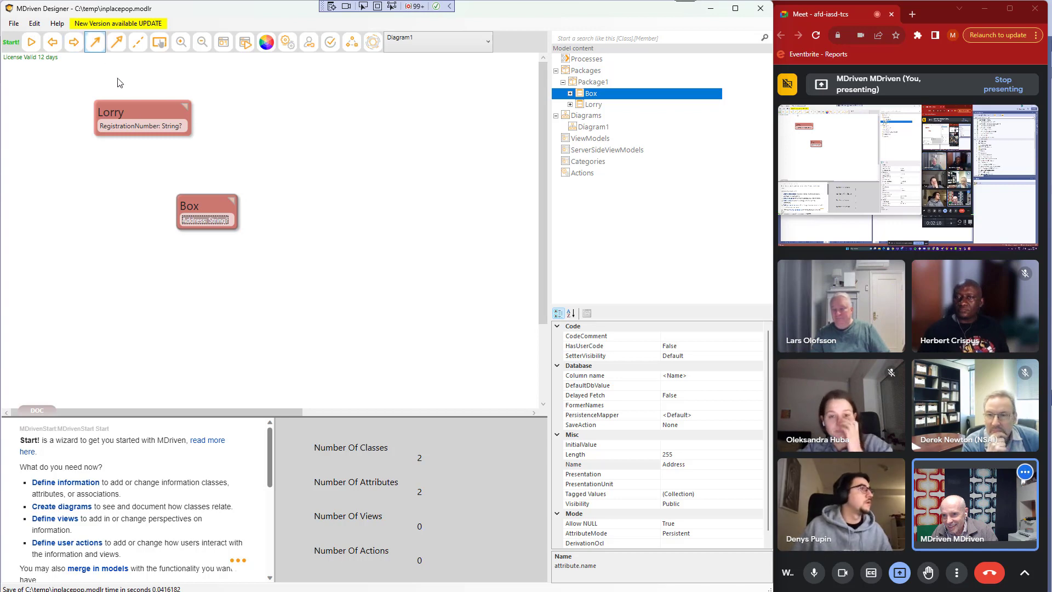
# Rename the Lorry class as Sled
pyautogui.click(126, 113)
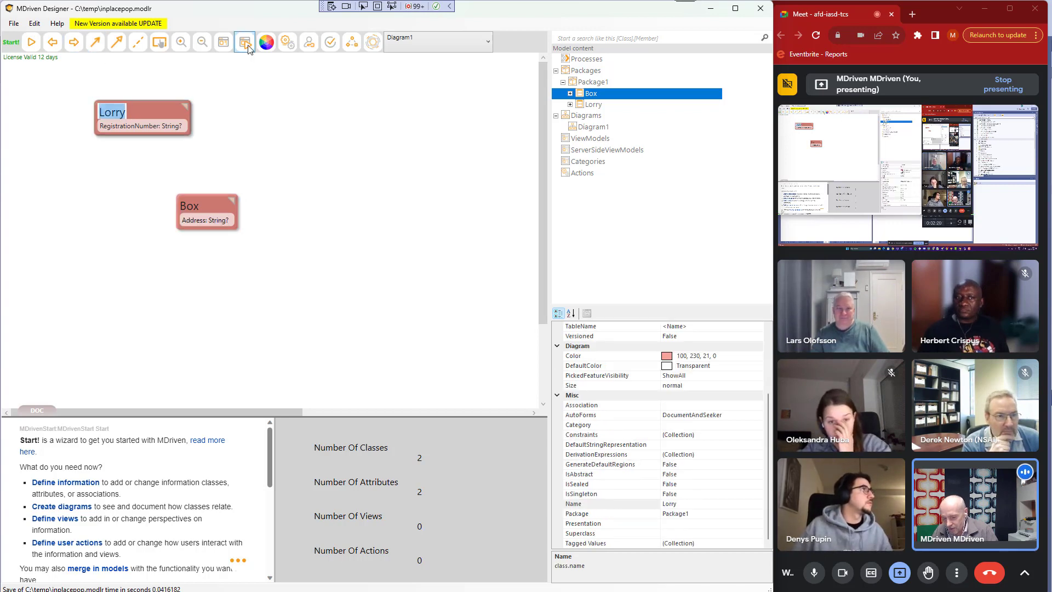
pyautogui.write('Sled')
pyautogui.press('Return')
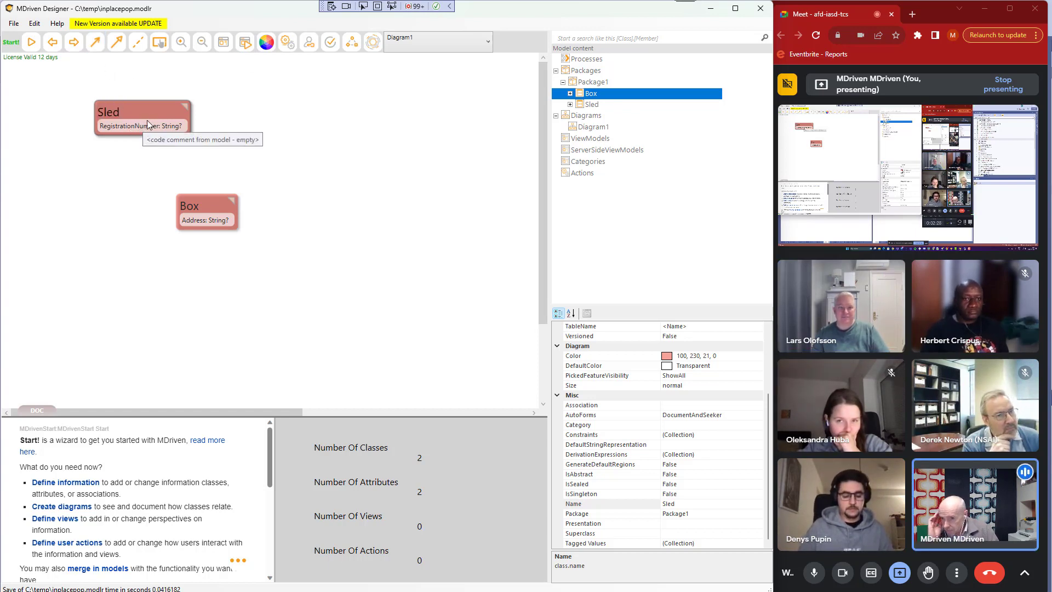
# Draw an association from Sled to Box and name its 0..* end at the Box class Boxes
pyautogui.moveTo(153, 141); pyautogui.dragTo(208, 256)
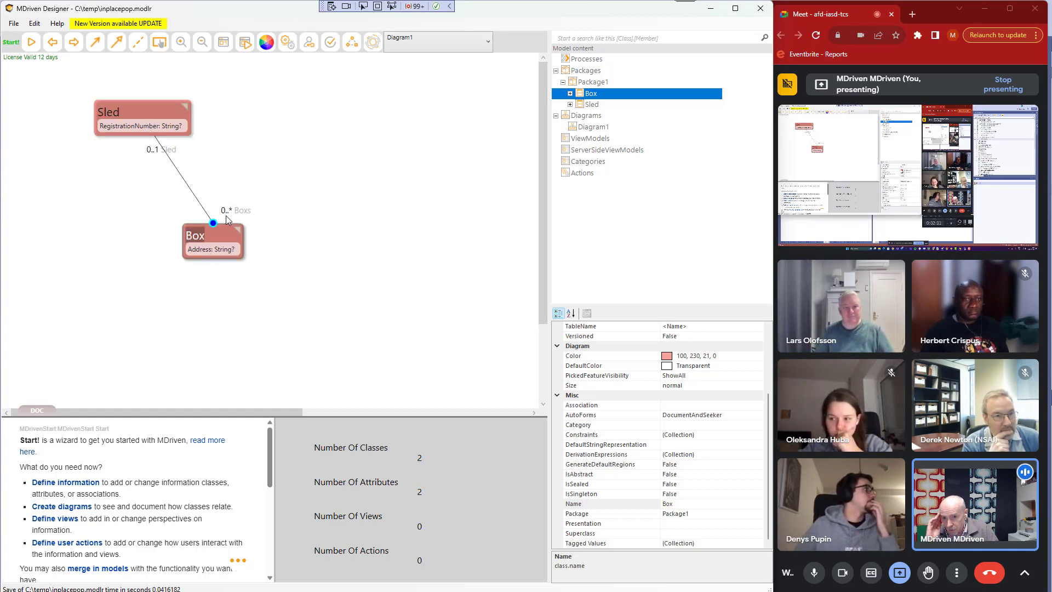
pyautogui.click(247, 213)
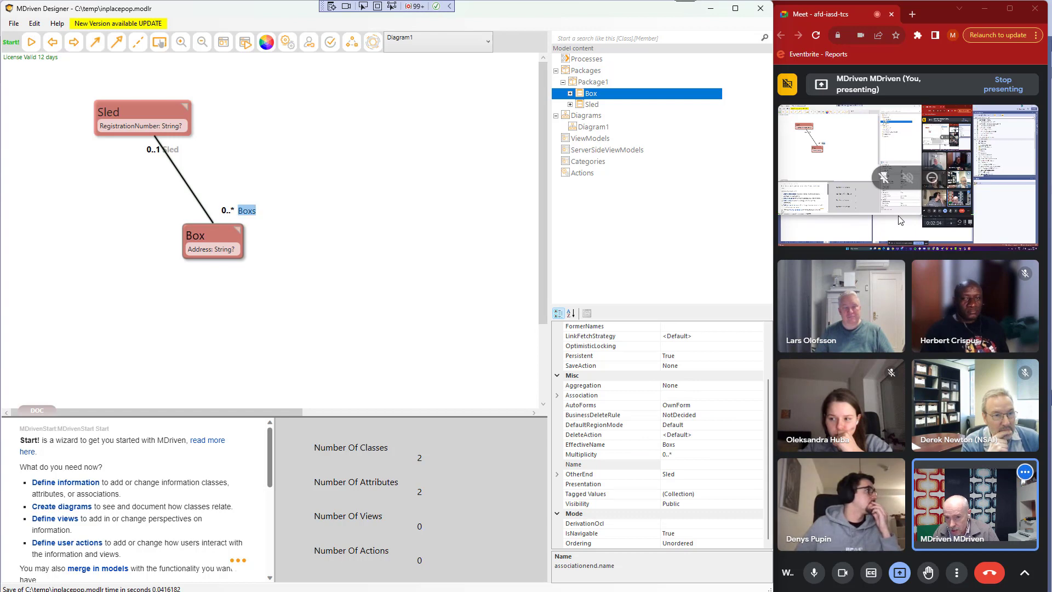
pyautogui.press('BackSpace')
pyautogui.write('es')
pyautogui.press('Return')
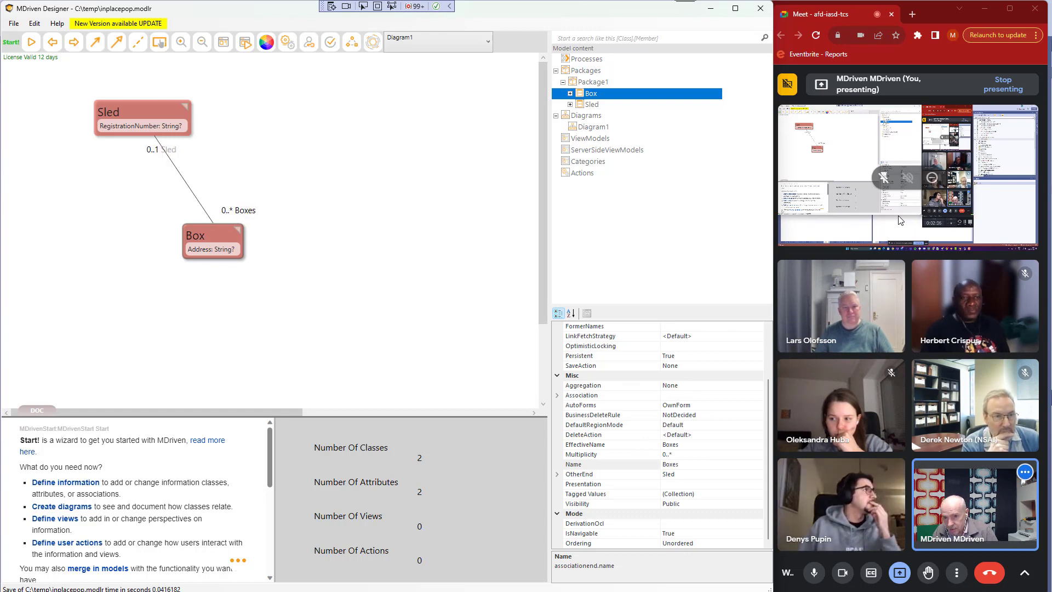
pyautogui.click(313, 155)
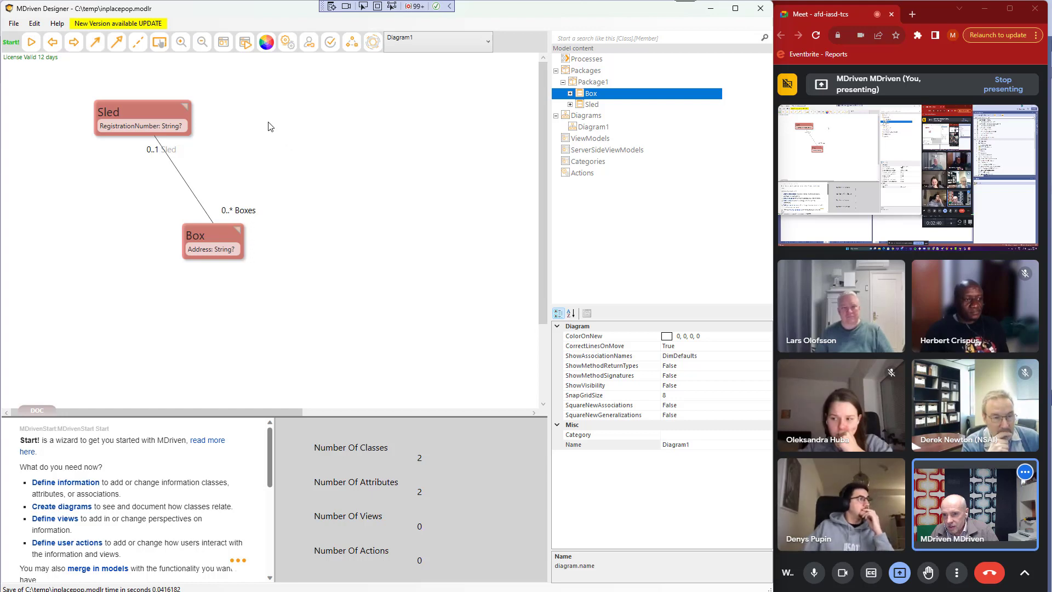
pyautogui.rightClick(250, 108)
pyautogui.click(214, 99)
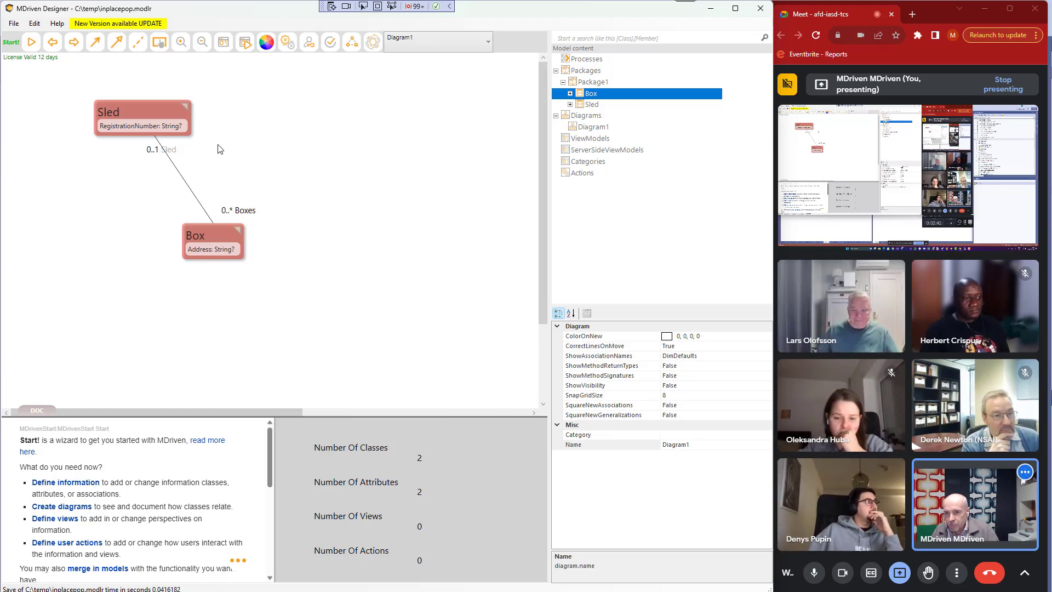
pyautogui.click(129, 127)
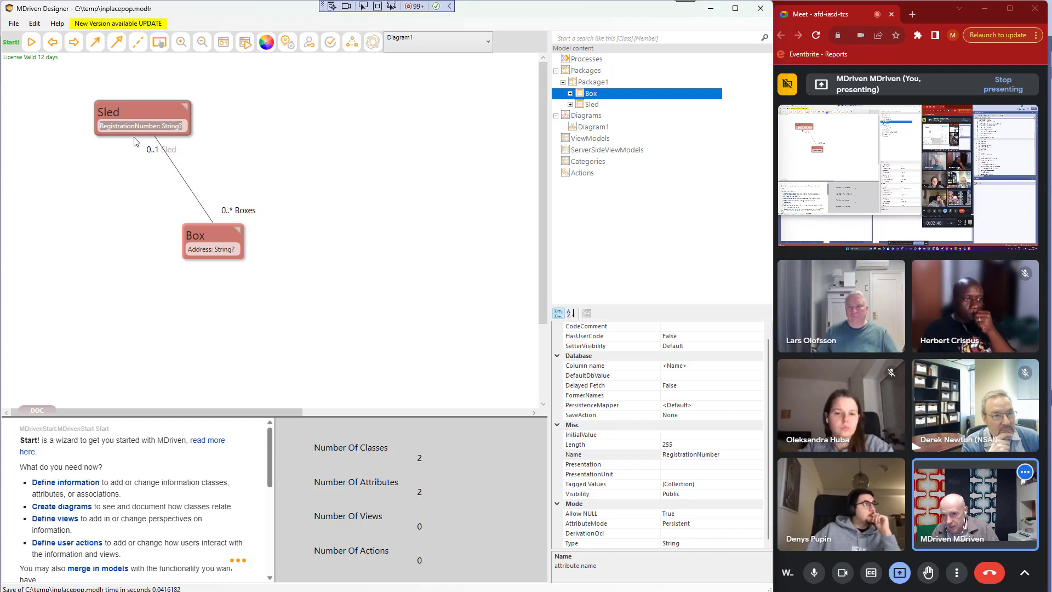
# Create AutoForms for the model from the class diagram
pyautogui.rightClick(241, 107)
pyautogui.moveTo(298, 415)
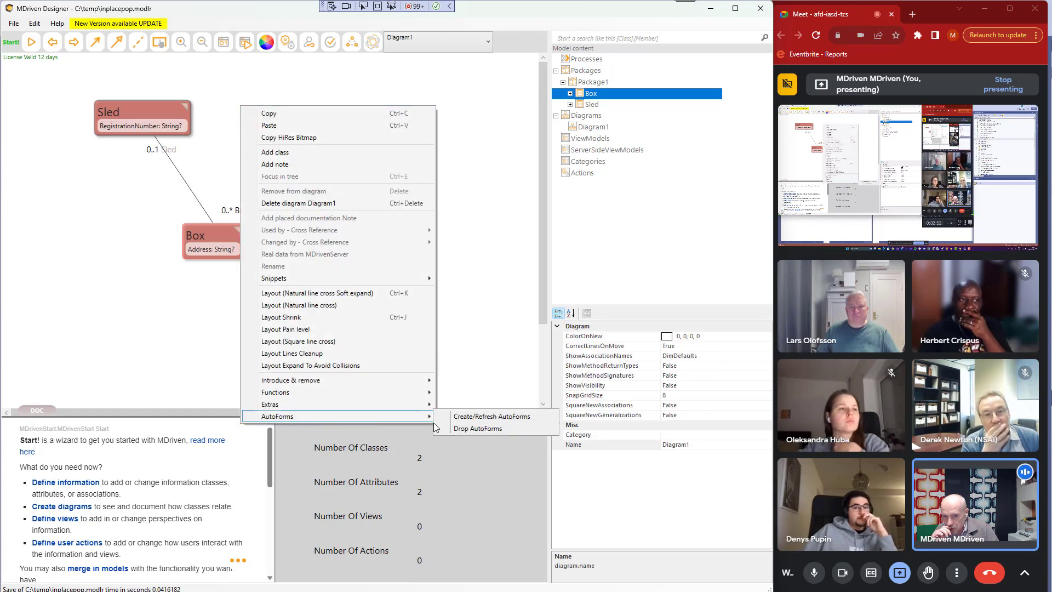
pyautogui.click(496, 417)
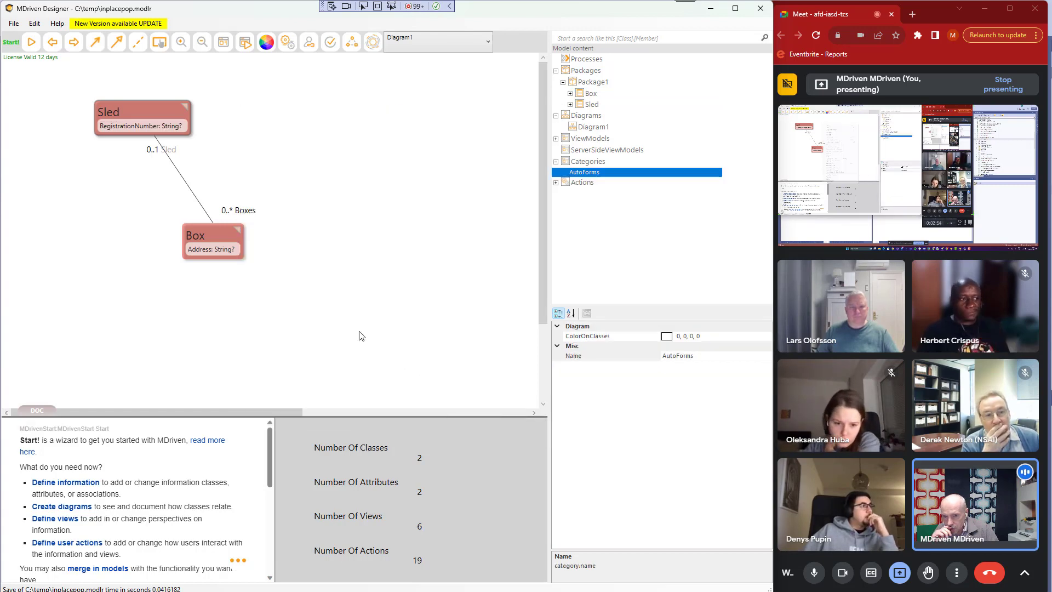
# Set the AutoForms property of the Boxes association end to EmbedInDocument
pyautogui.click(246, 211)
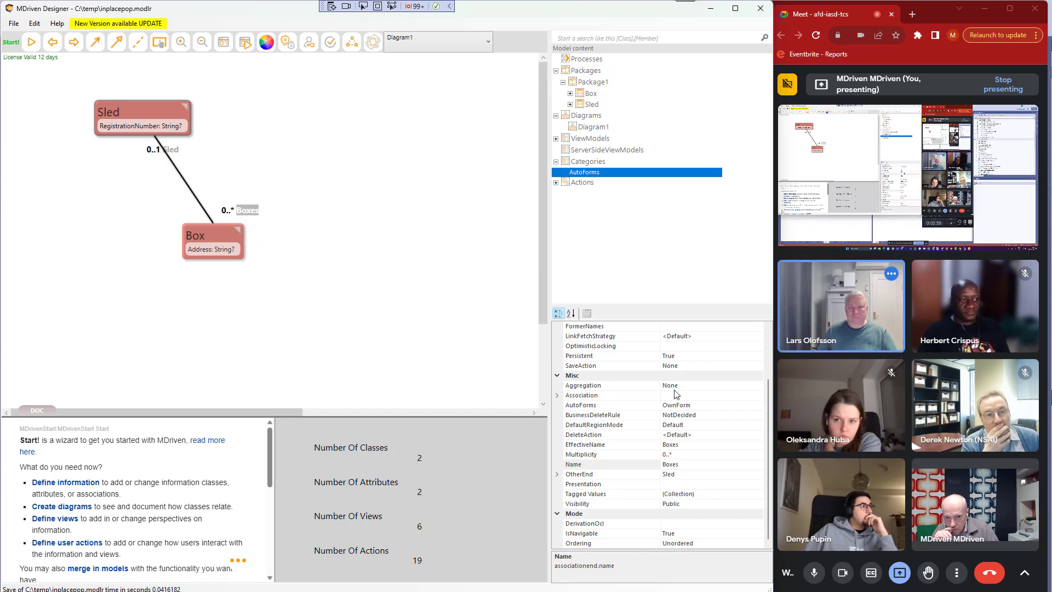
pyautogui.click(709, 407)
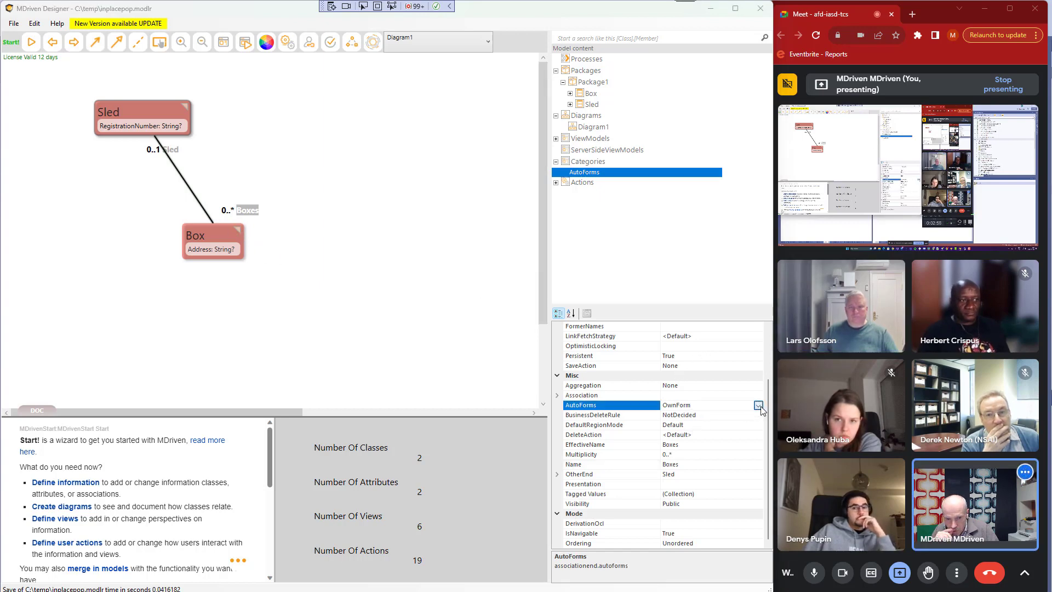
pyautogui.click(758, 405)
pyautogui.click(707, 435)
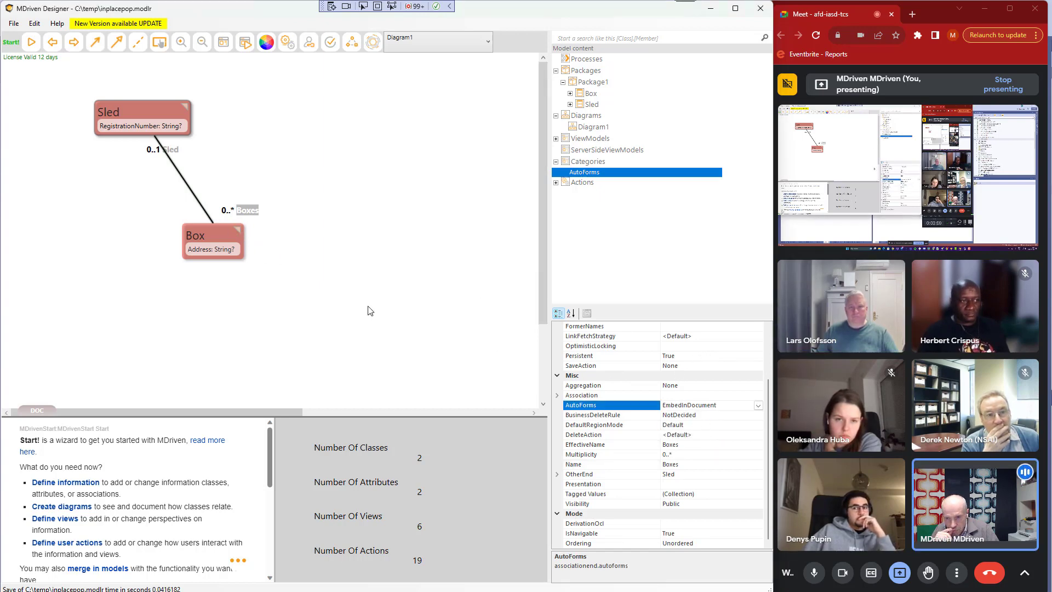
# Refresh the AutoForms to apply the embedded Boxes setting
pyautogui.click(301, 223)
pyautogui.rightClick(277, 188)
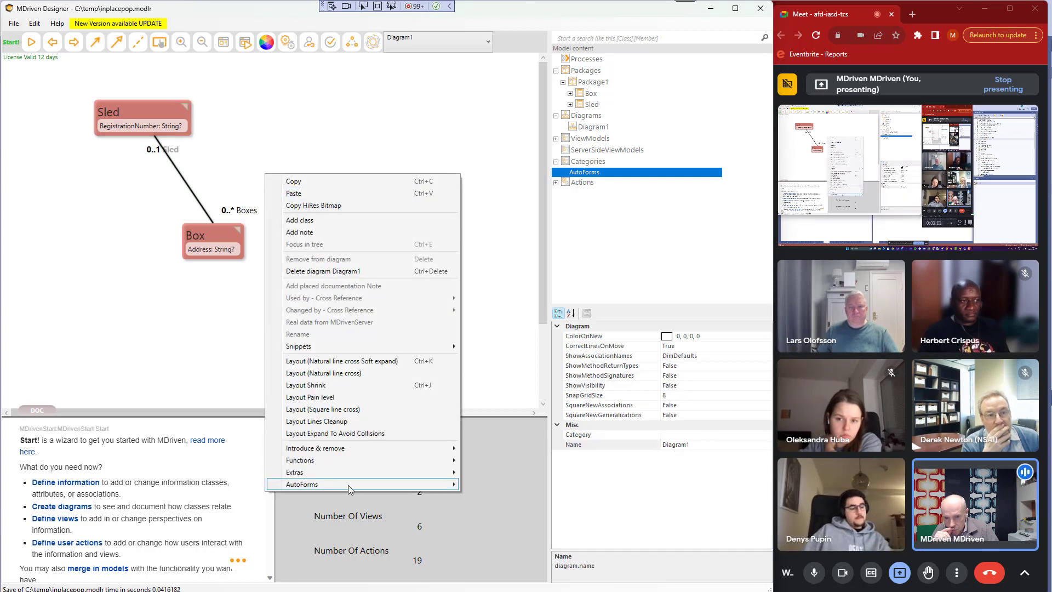
pyautogui.moveTo(400, 484)
pyautogui.click(505, 482)
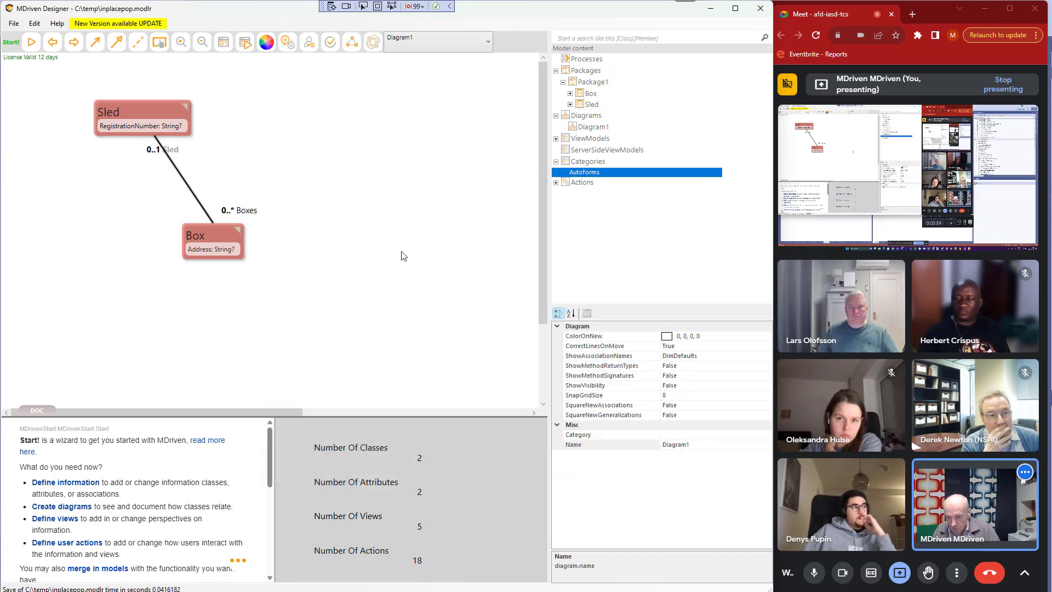
# Start the system prototype with XML persistence and run the model while continuing modelling
pyautogui.click(31, 42)
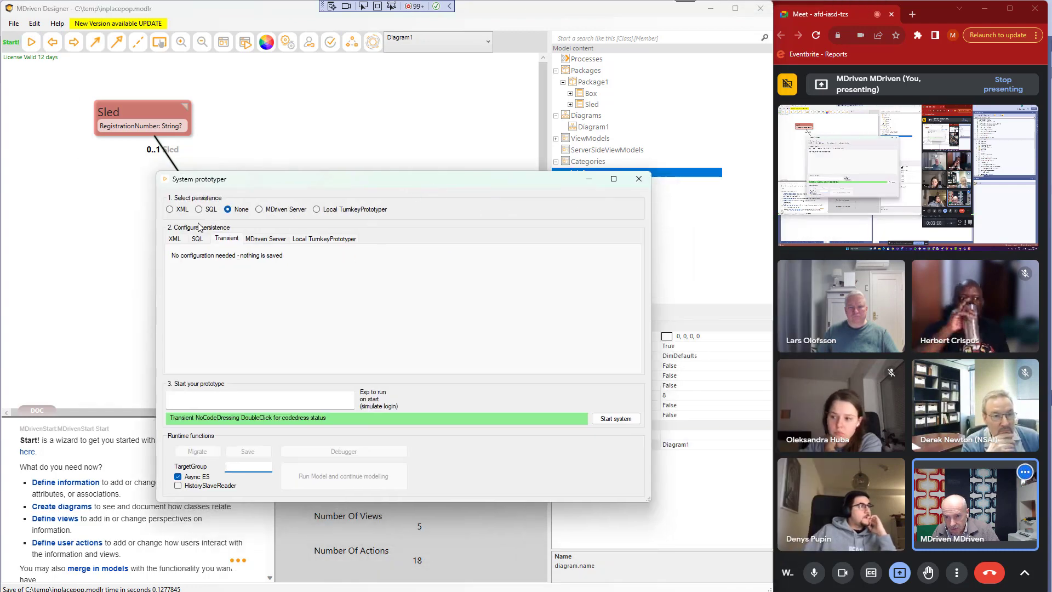
pyautogui.click(178, 208)
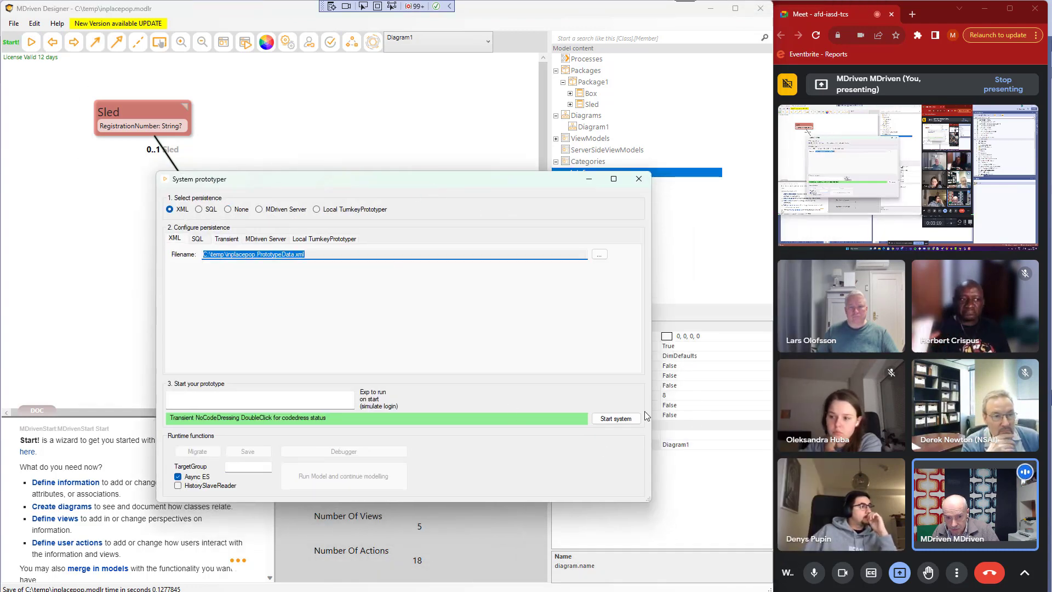
pyautogui.click(615, 418)
pyautogui.click(311, 482)
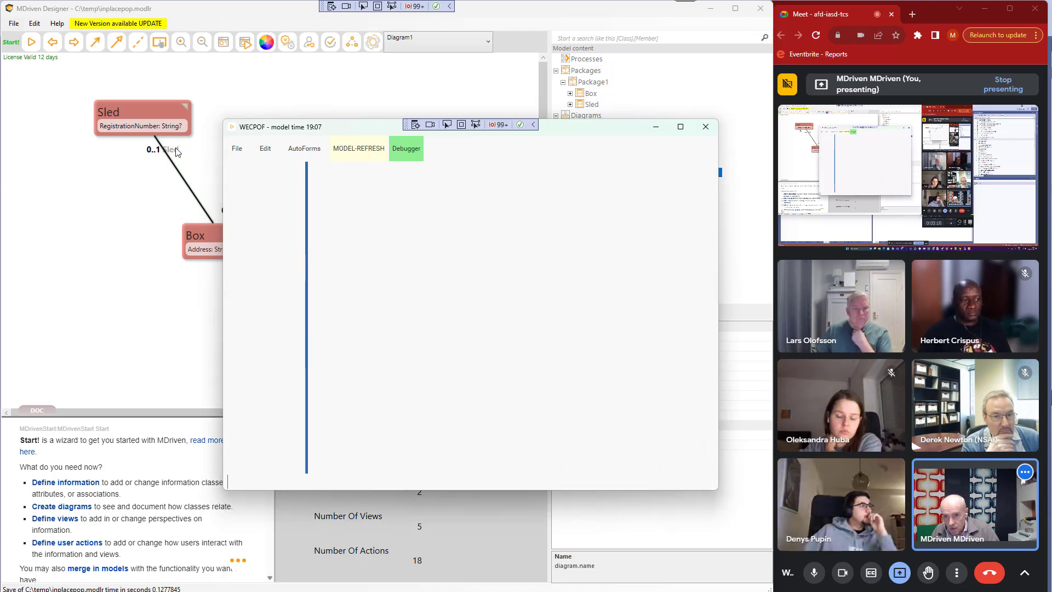
# Open the Auto Form Sled Seeker in the prototype and run an unfiltered search for sleds
pyautogui.click(303, 153)
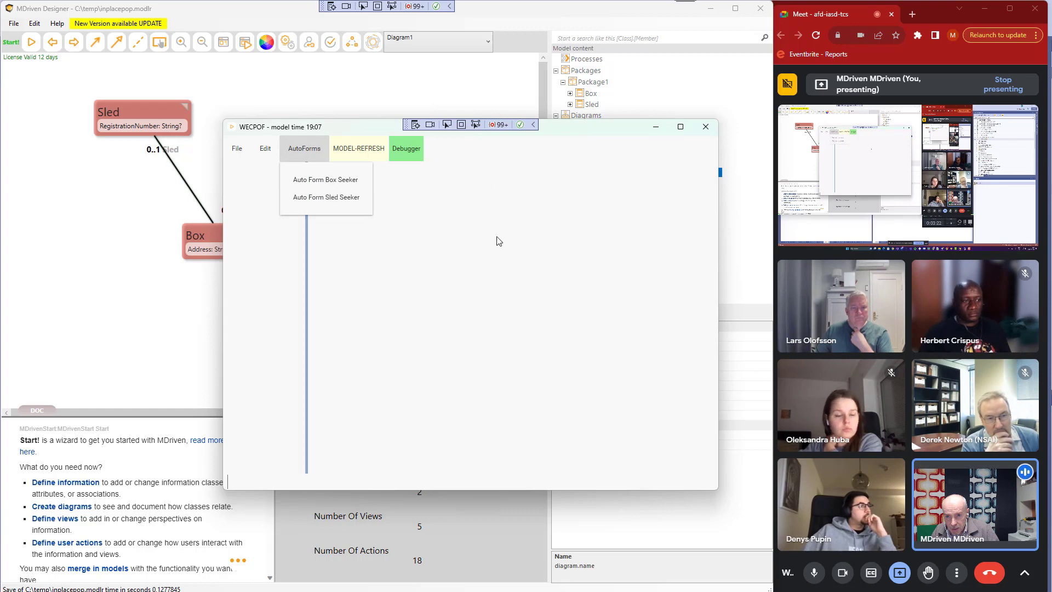
pyautogui.click(331, 199)
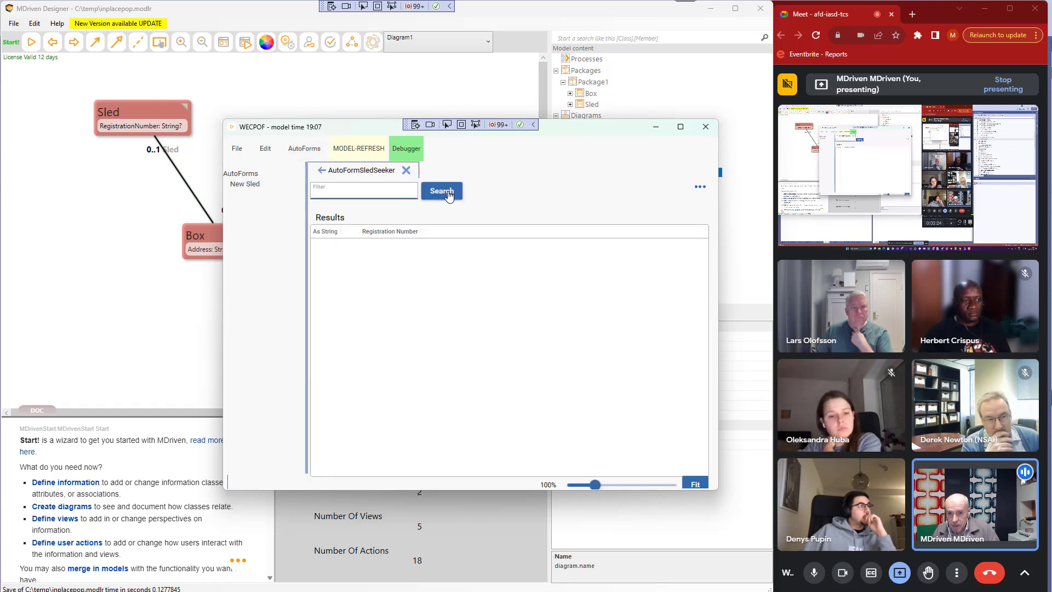
pyautogui.click(442, 191)
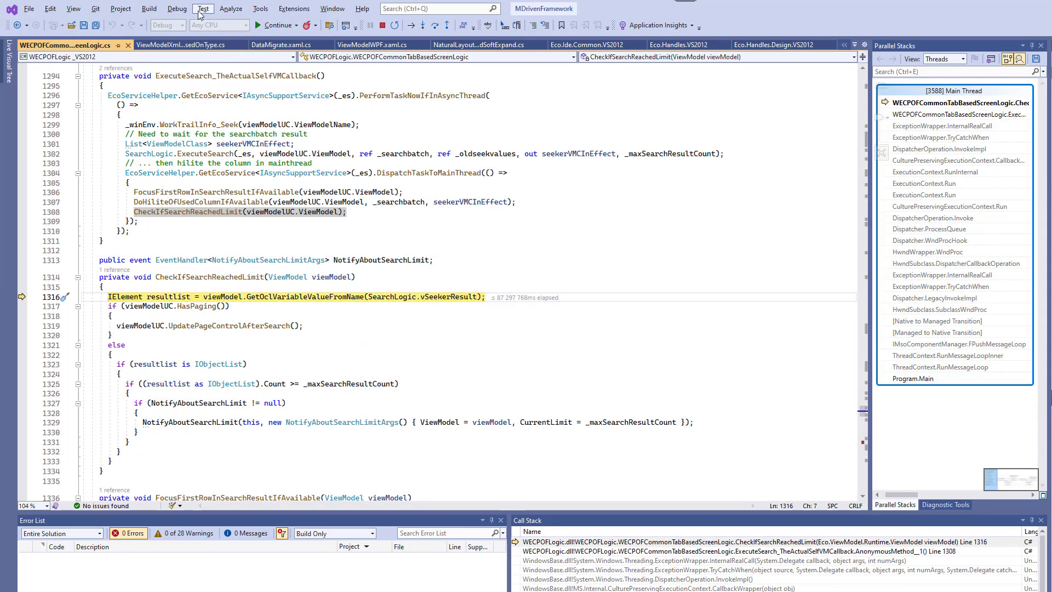
# Try to detach the Visual Studio debugger from all processes, and resume execution of the halted prototype
pyautogui.click(177, 8)
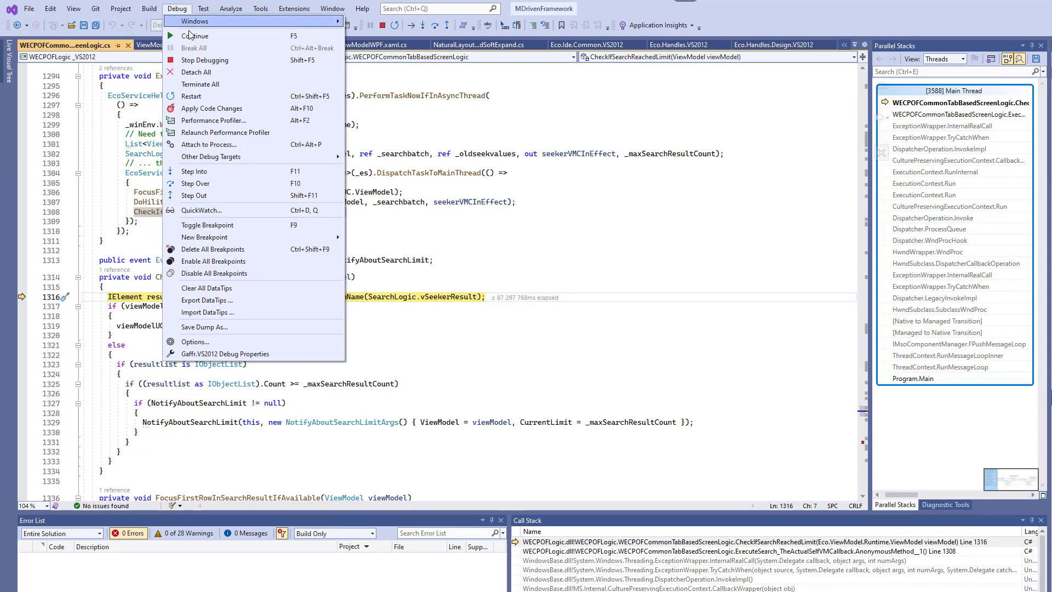
pyautogui.click(199, 72)
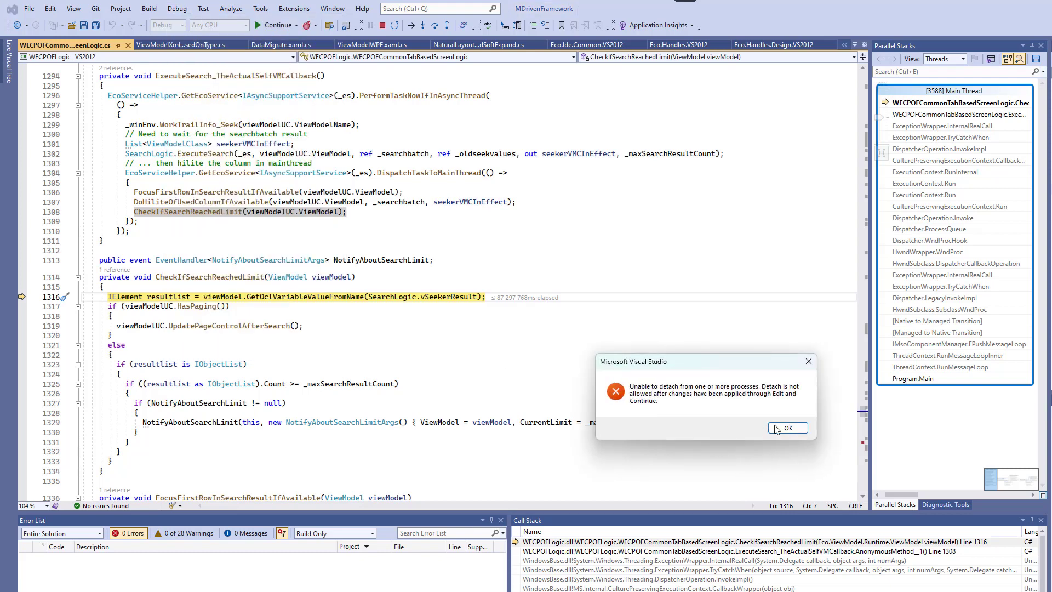
pyautogui.click(788, 428)
pyautogui.click(480, 247)
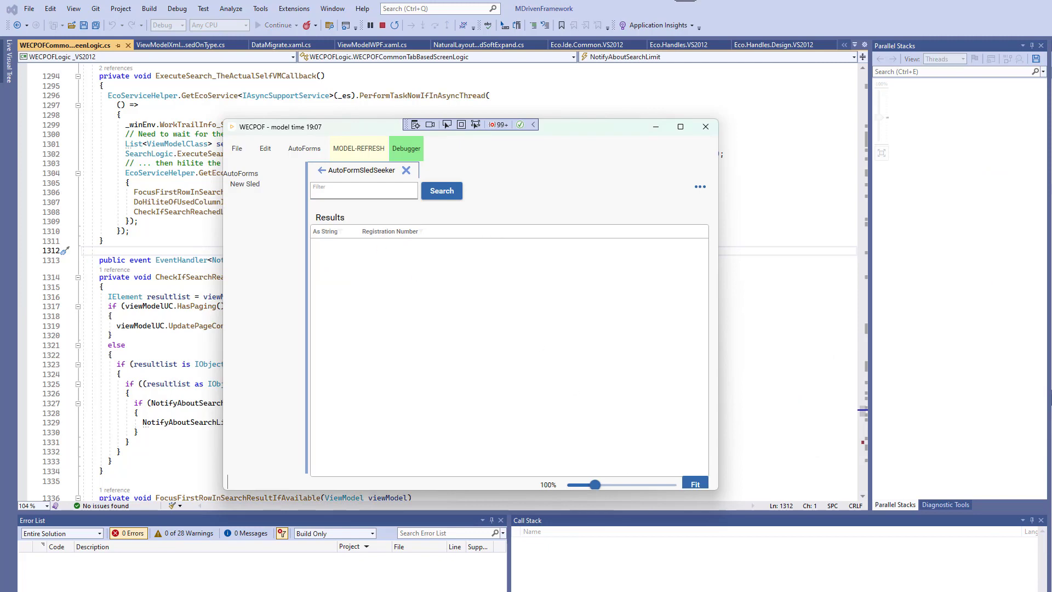
# Delete all breakpoints in the Visual Studio solution
pyautogui.click(564, 591)
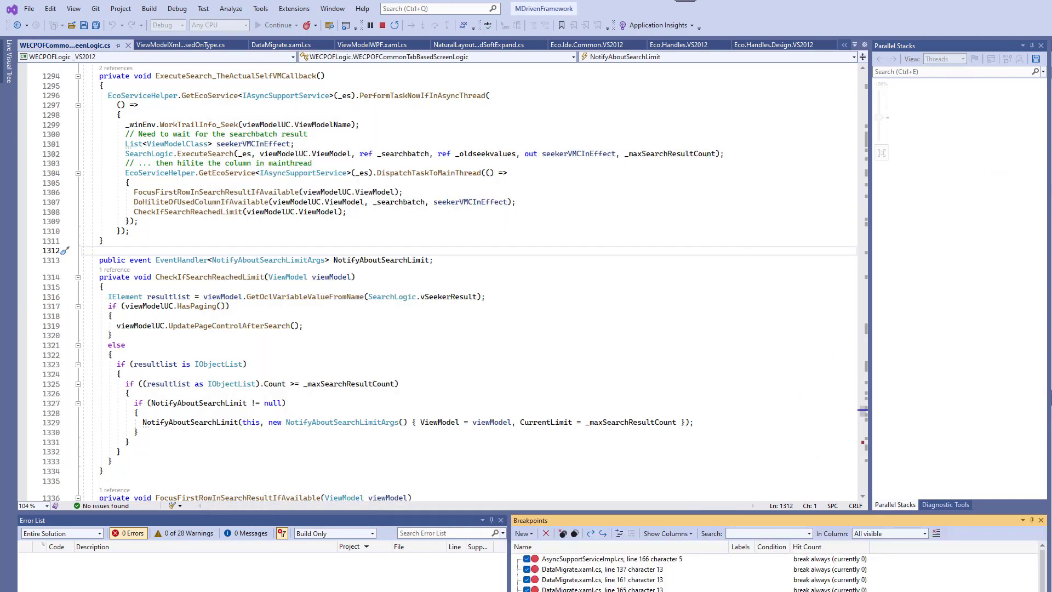
pyautogui.hotkey('ctrl', 'a')
pyautogui.press('Delete')
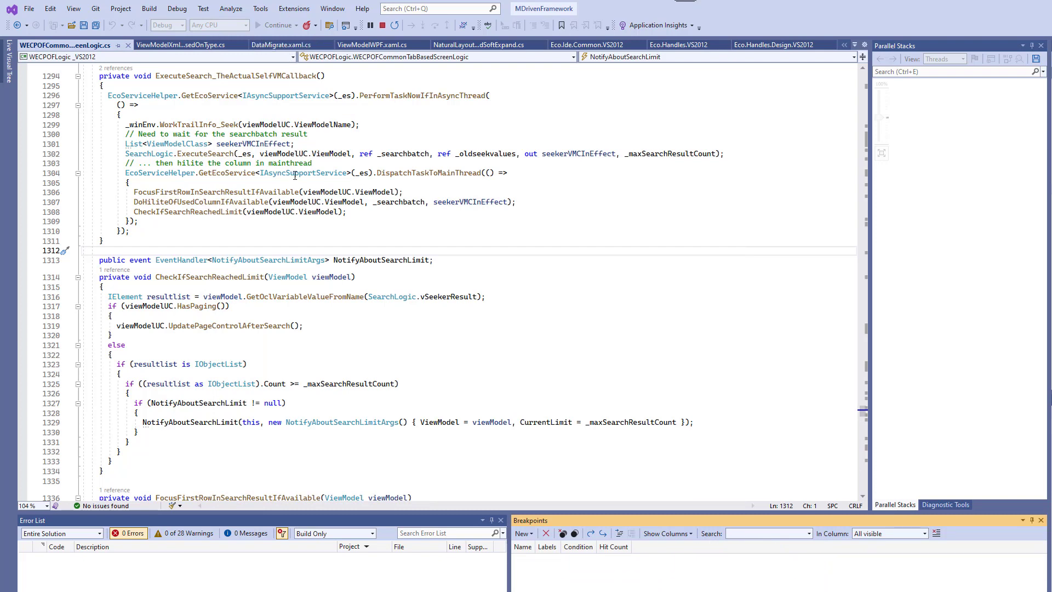
pyautogui.click(293, 171)
# Switch from Visual Studio back to the running WECPOF prototype window by way of MDriven Designer
pyautogui.hotkey('alt', 'Tab')
pyautogui.hotkey('alt', 'Tab')
pyautogui.hotkey('alt', 'Tab')
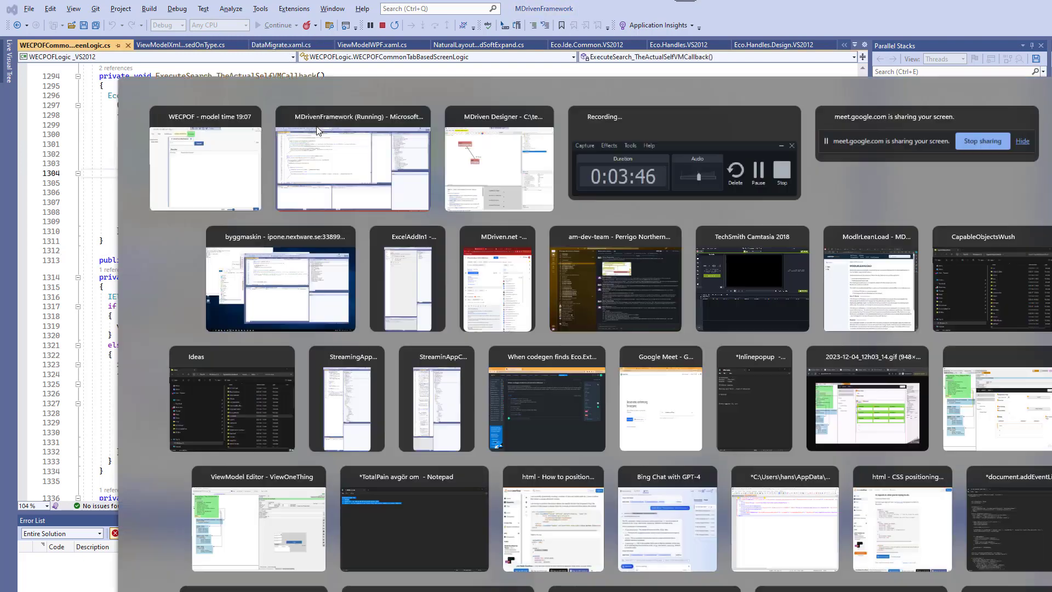
pyautogui.hotkey('alt', 'Tab')
pyautogui.hotkey('alt', 'Tab')
pyautogui.hotkey('alt', 'Tab')
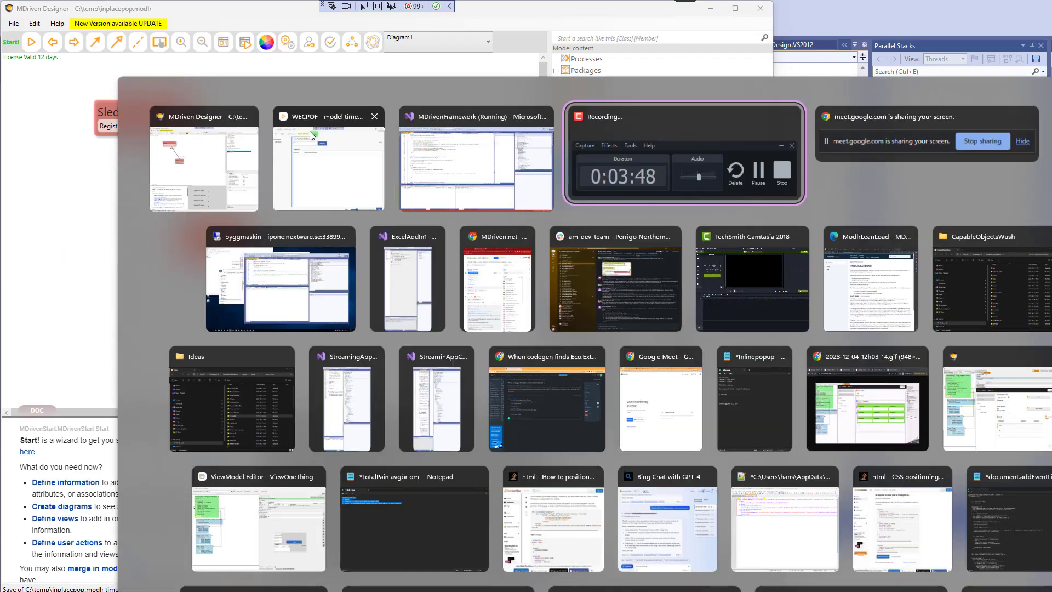
pyautogui.hotkey('alt', 'Tab')
pyautogui.hotkey('alt', 'Tab')
pyautogui.hotkey('alt', 'Tab')
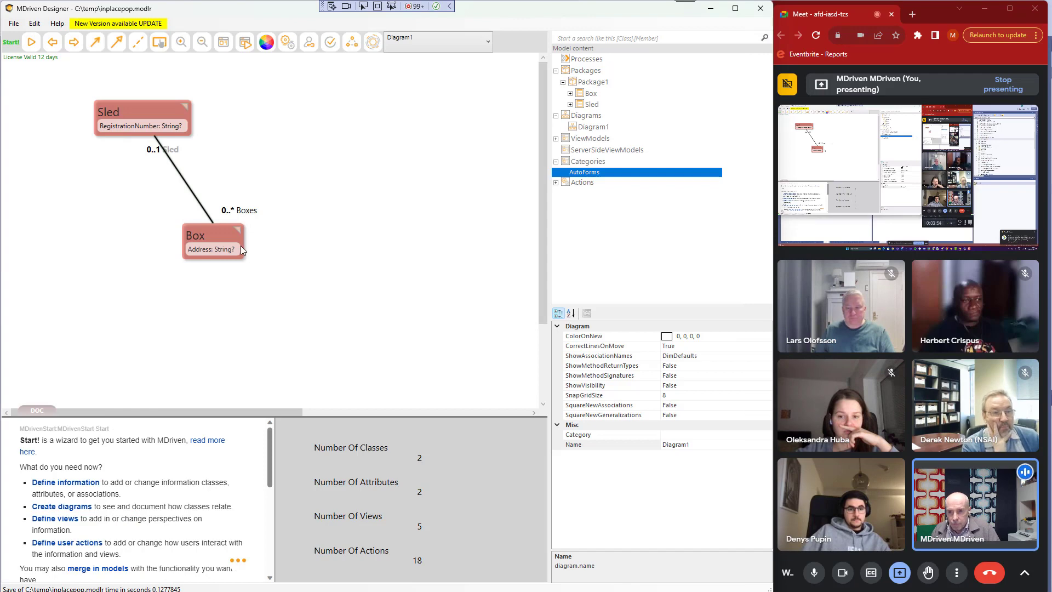
pyautogui.moveTo(232, 247)
pyautogui.mouseDown()
pyautogui.moveTo(244, 247)
pyautogui.moveTo(232, 243)
pyautogui.mouseUp()
pyautogui.hotkey('alt', 'Tab')
pyautogui.hotkey('alt', 'Tab')
pyautogui.hotkey('alt', 'Tab')
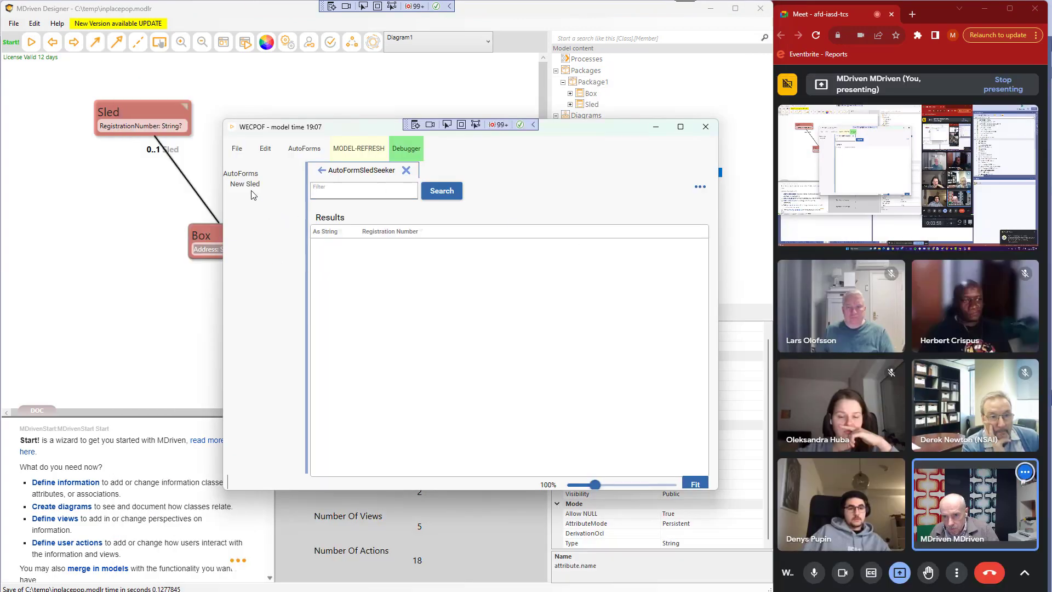
# Create a new sled, add a new box with address "a" to it, save, and return to the sled form
pyautogui.click(248, 185)
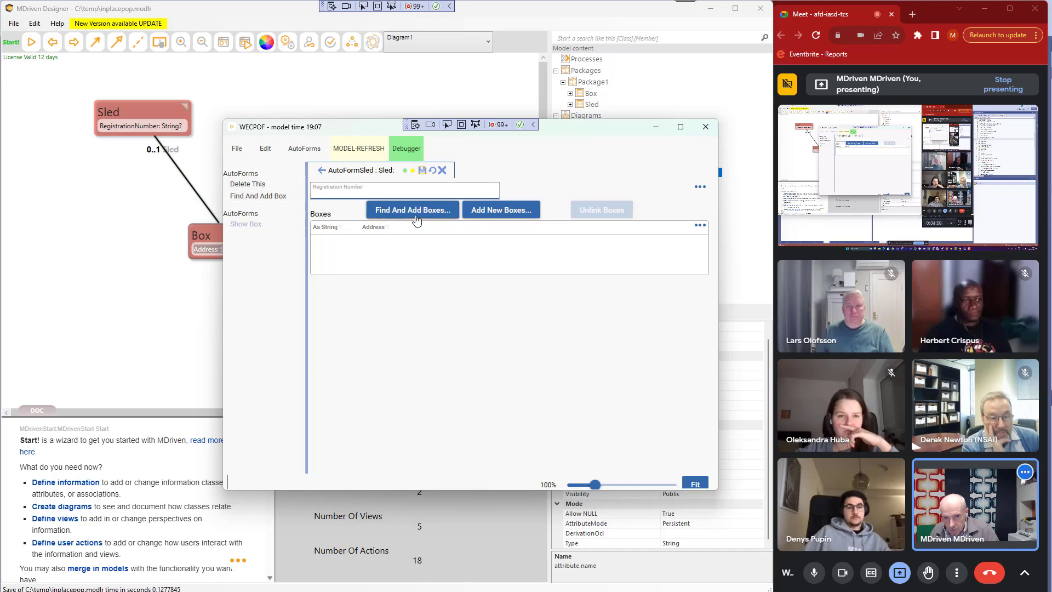
pyautogui.click(485, 214)
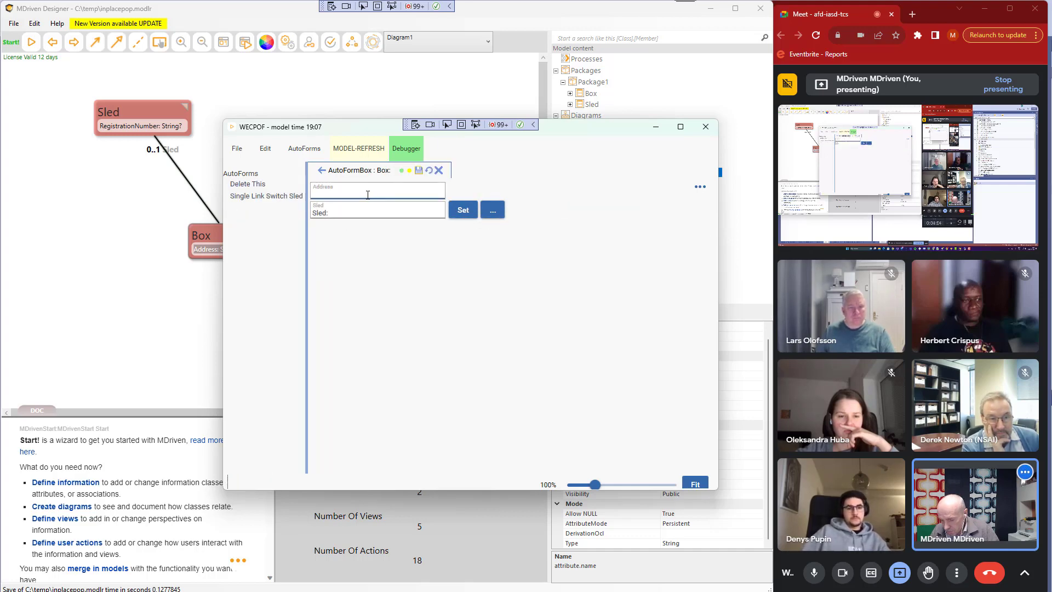
pyautogui.click(375, 211)
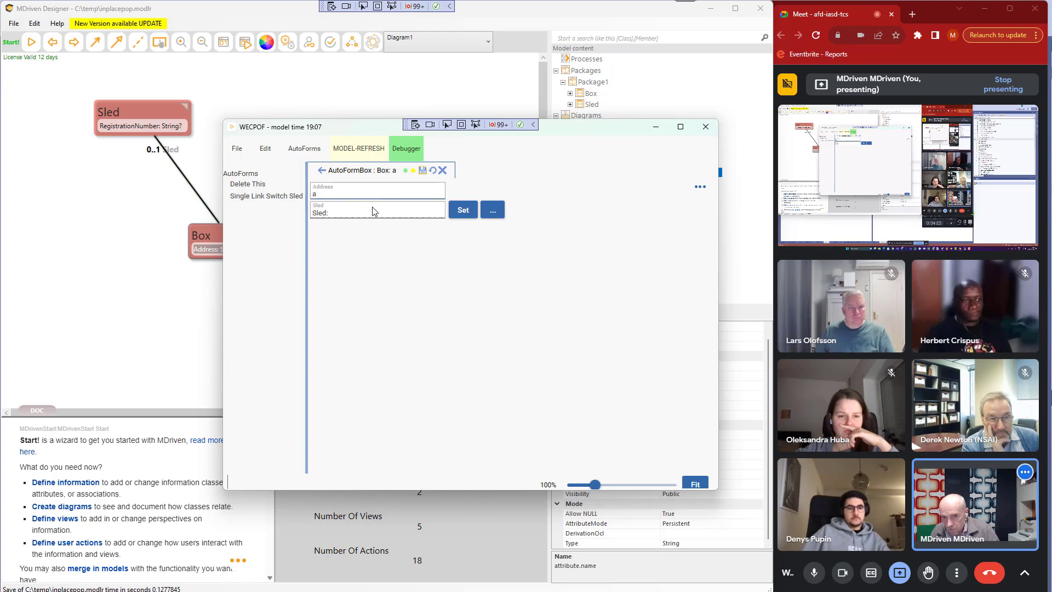
pyautogui.click(422, 170)
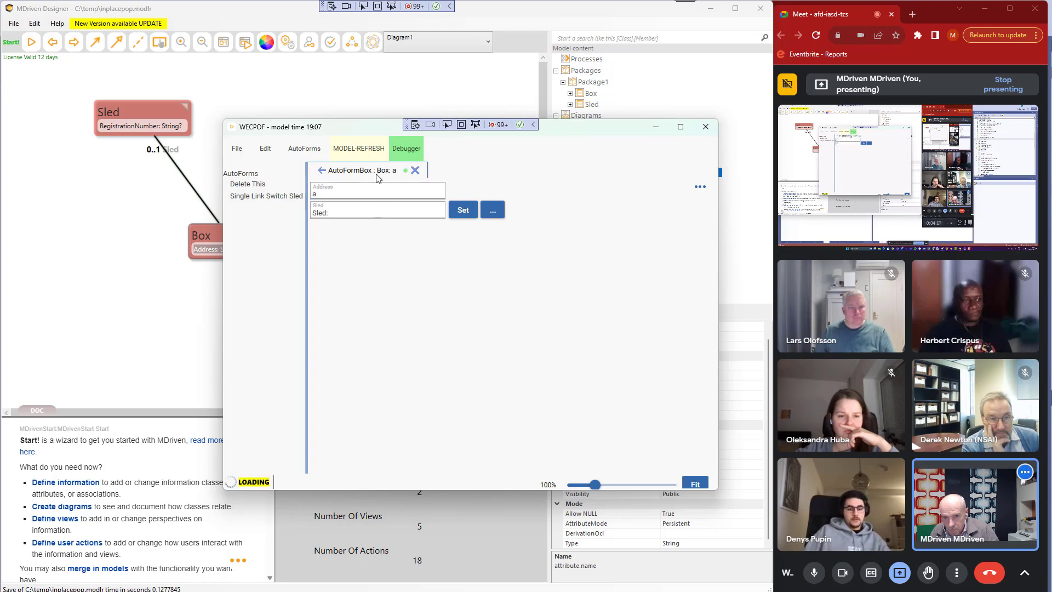
pyautogui.click(322, 171)
# Add a second new box with address "b" to the sled, save it, and return to the sled form
pyautogui.click(469, 208)
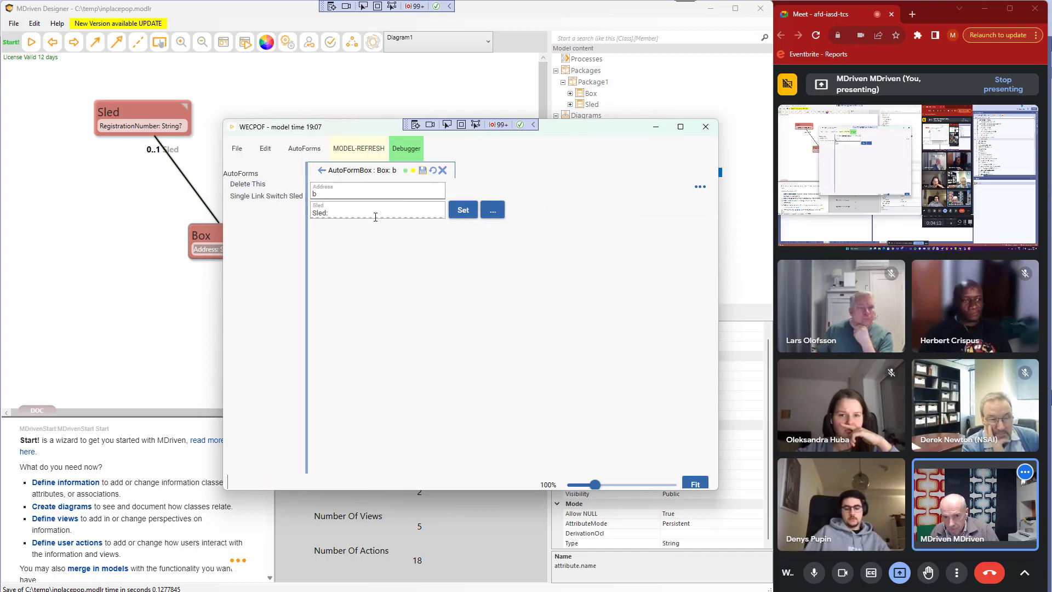
pyautogui.write('b')
pyautogui.click(422, 170)
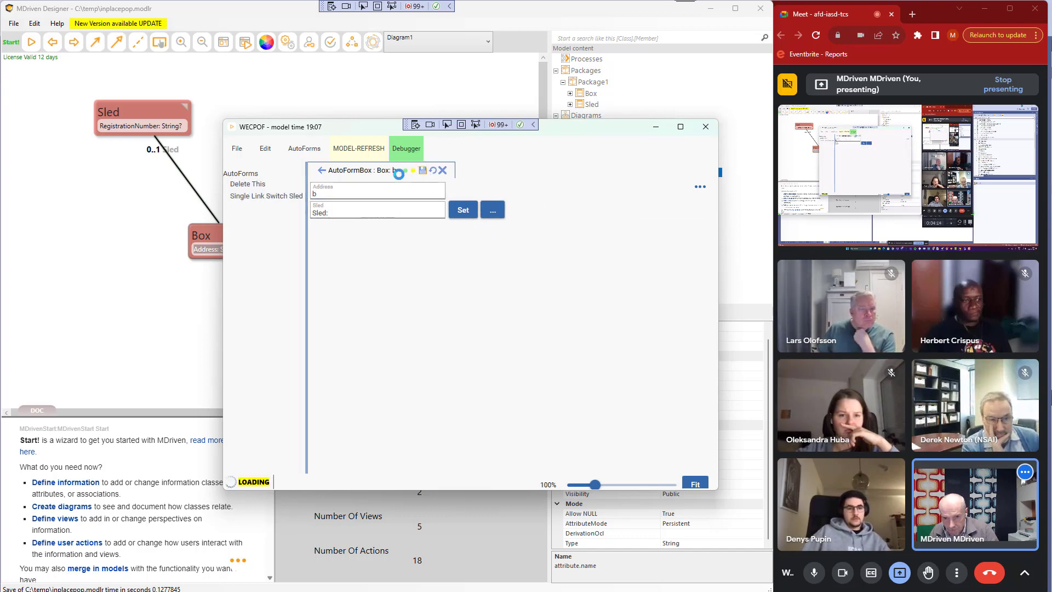
pyautogui.click(323, 170)
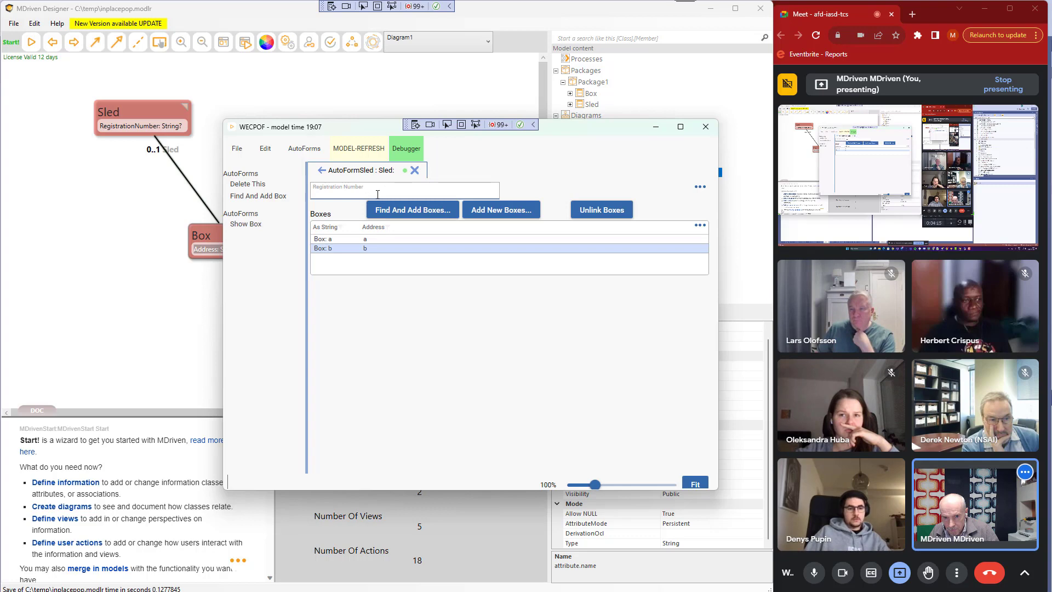
# Set the sled's registration number to "aaa" and save the sled
pyautogui.click(337, 195)
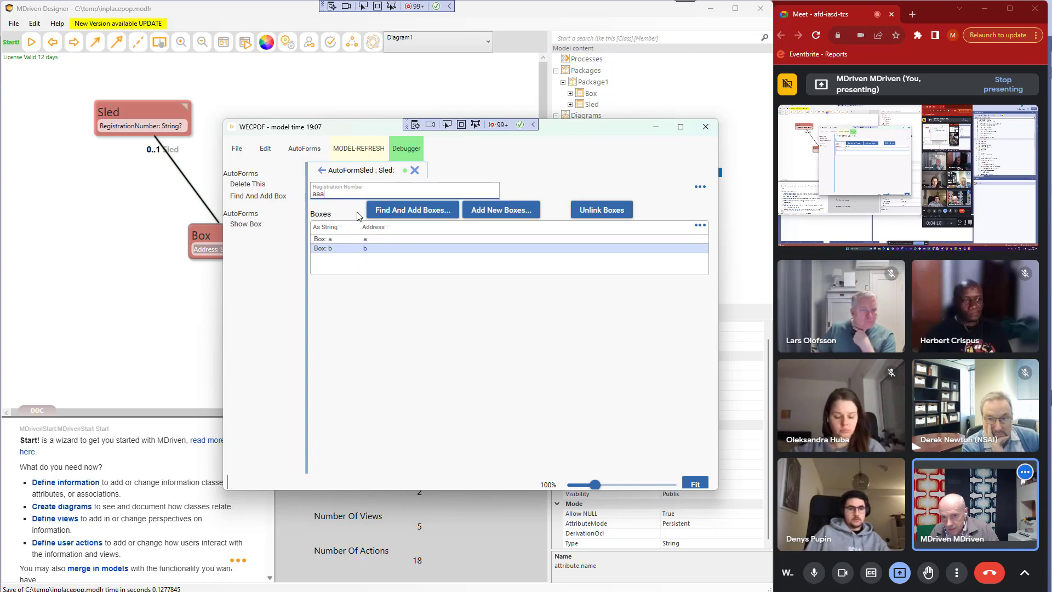
pyautogui.write('aaa')
pyautogui.press('Tab')
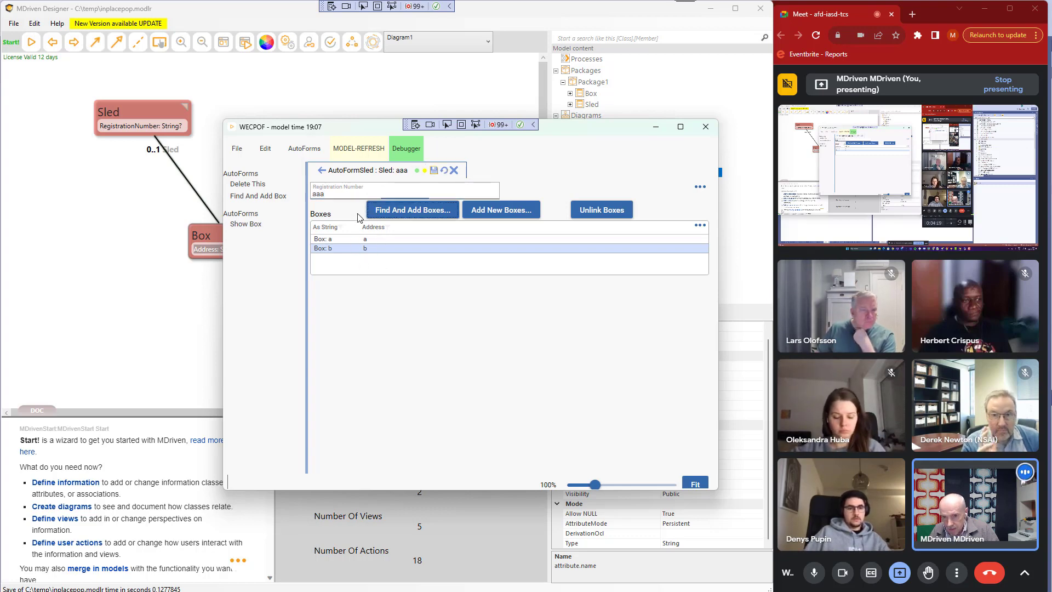
pyautogui.click(433, 170)
pyautogui.moveTo(387, 126); pyautogui.dragTo(314, 202)
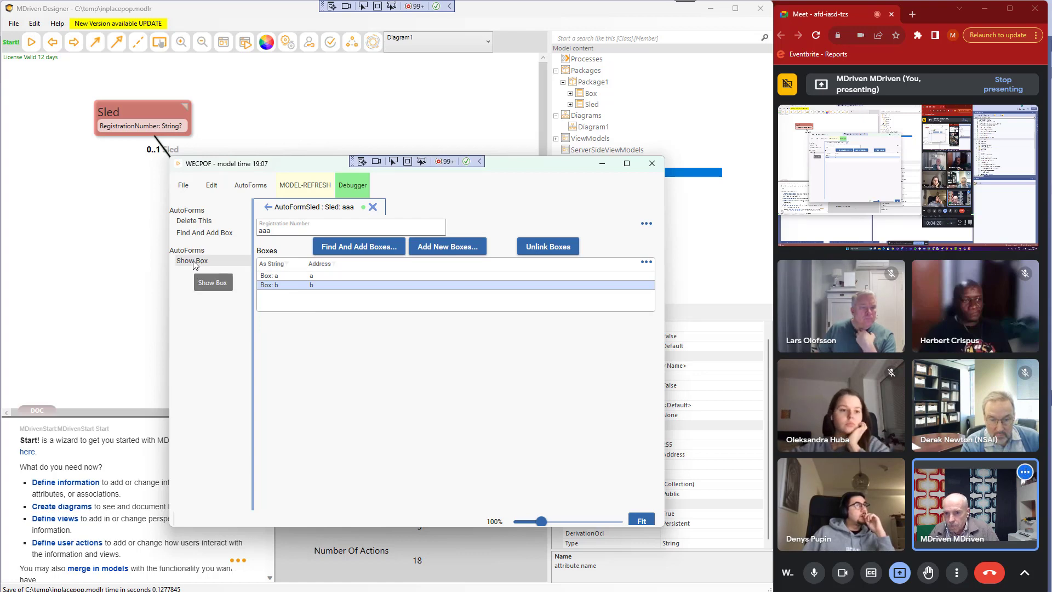
pyautogui.click(313, 284)
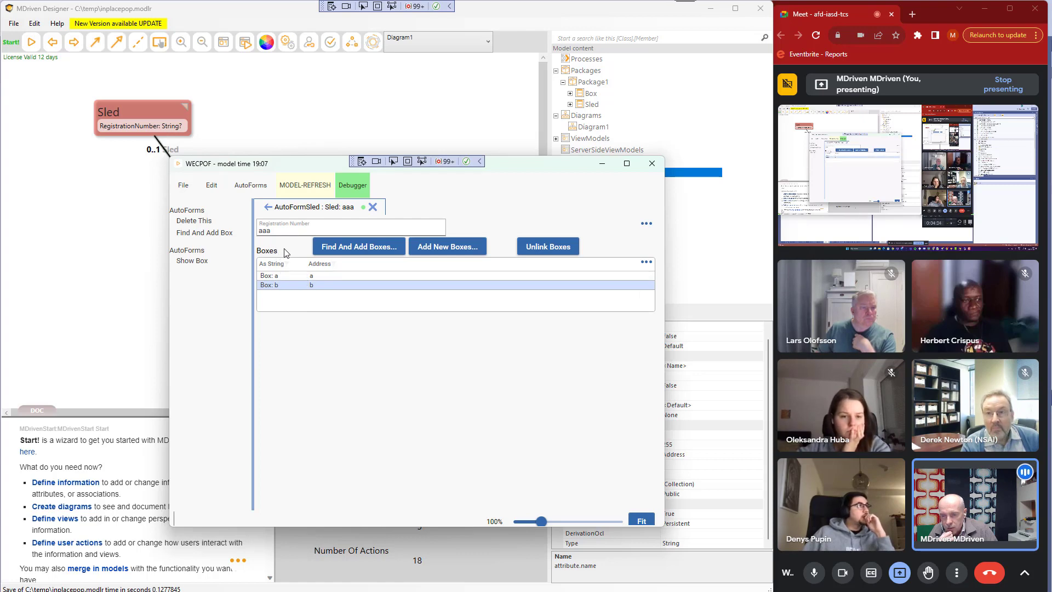
pyautogui.moveTo(284, 164); pyautogui.dragTo(274, 152)
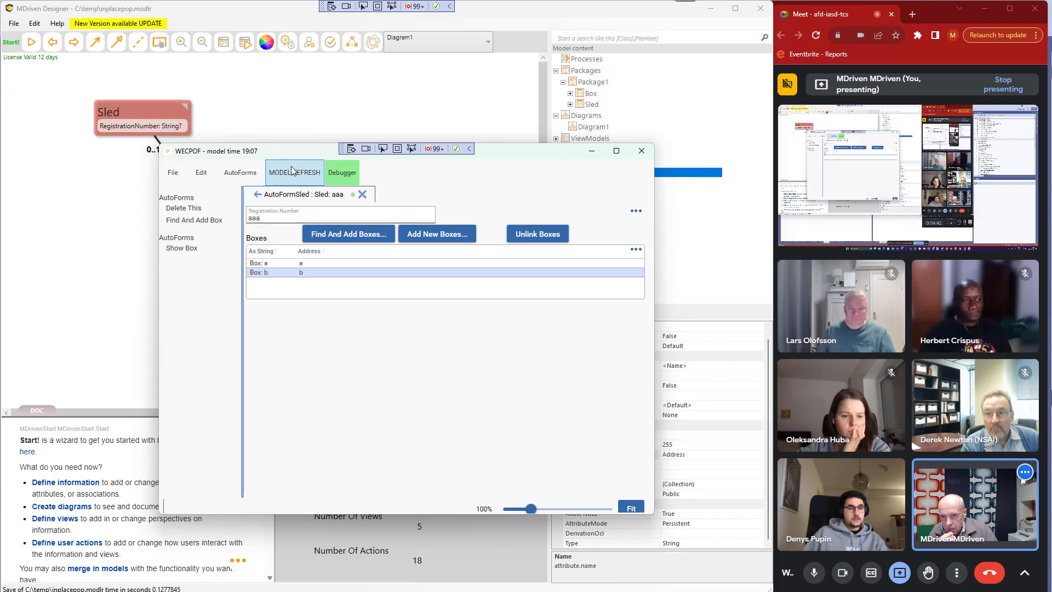
pyautogui.moveTo(283, 156); pyautogui.dragTo(276, 146)
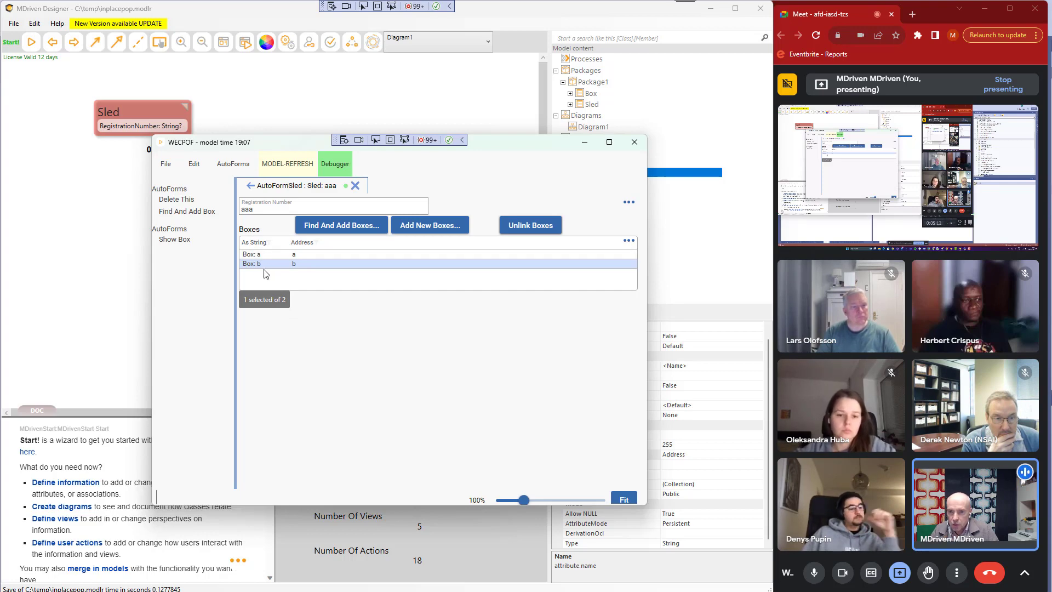
pyautogui.moveTo(265, 145); pyautogui.dragTo(257, 126)
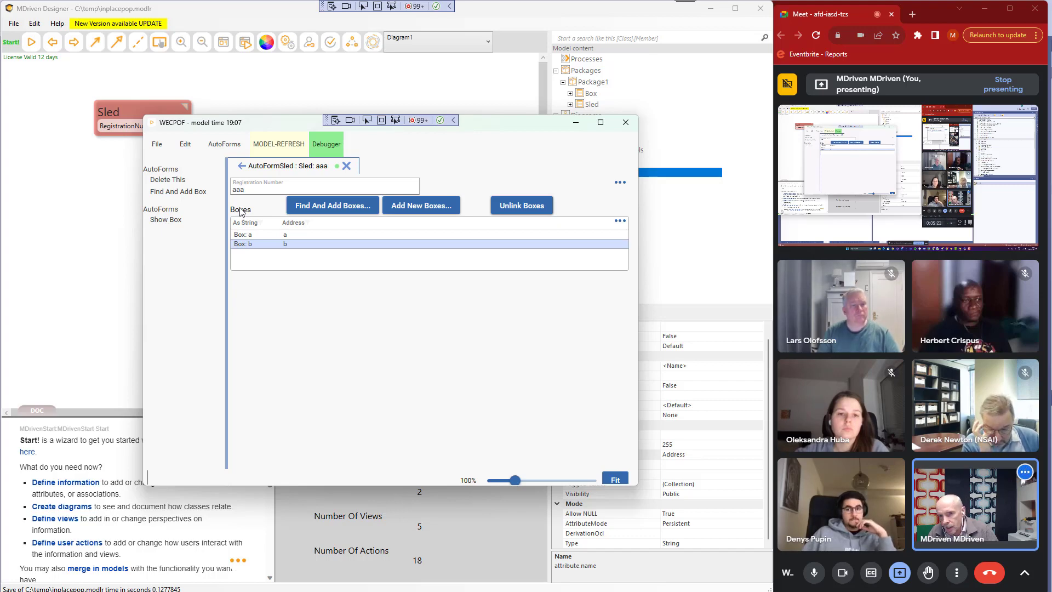
# Open the AutoFormSled view model in the ViewModel Editor, resize the editor window, and fit the form preview to it
pyautogui.click(223, 42)
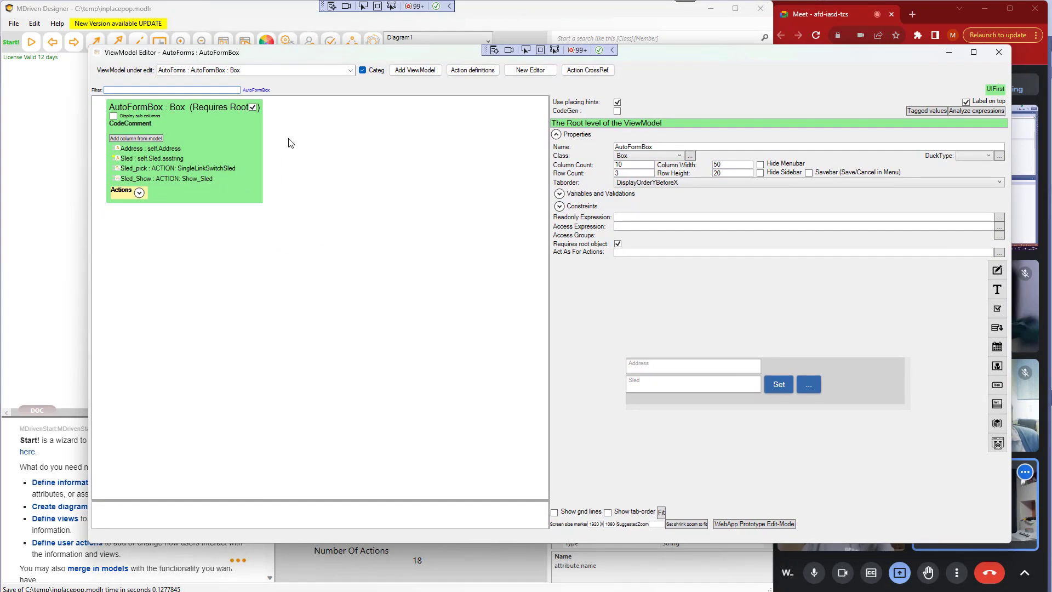
pyautogui.moveTo(1010, 545); pyautogui.dragTo(605, 544)
pyautogui.click(351, 70)
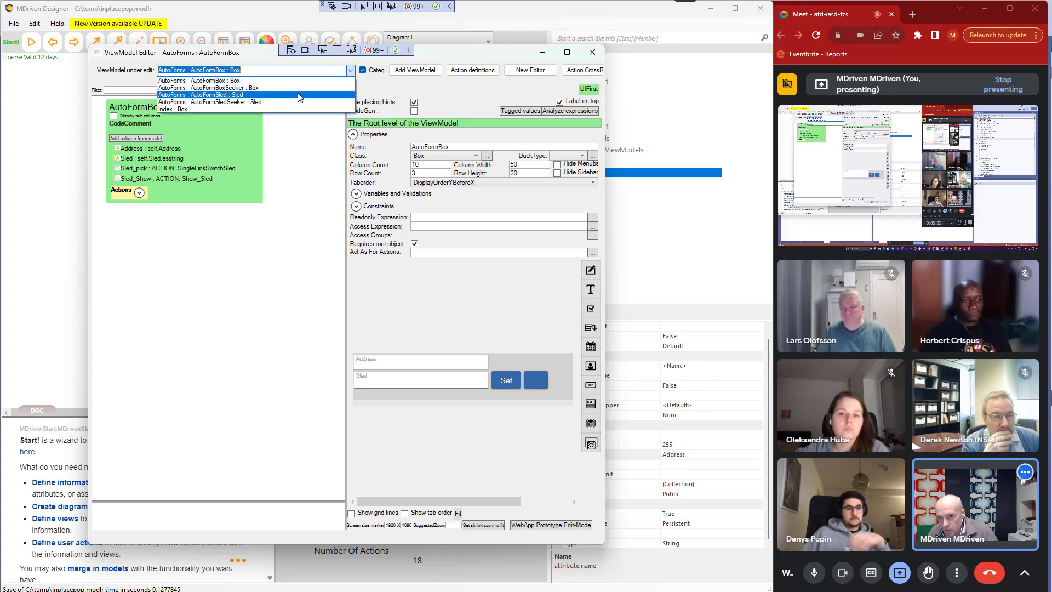
pyautogui.click(299, 95)
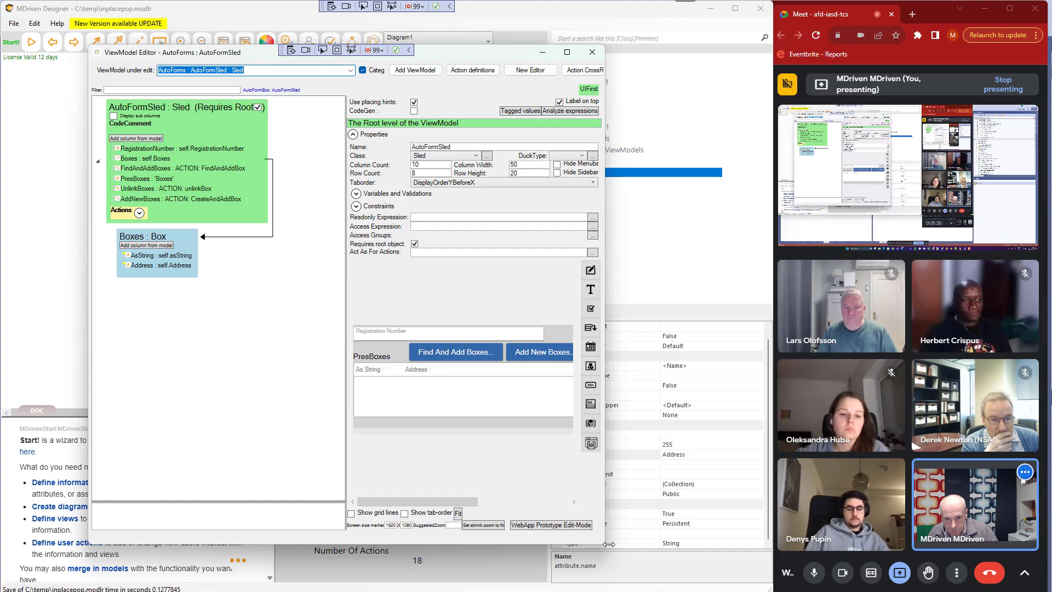
pyautogui.moveTo(605, 546); pyautogui.dragTo(720, 589)
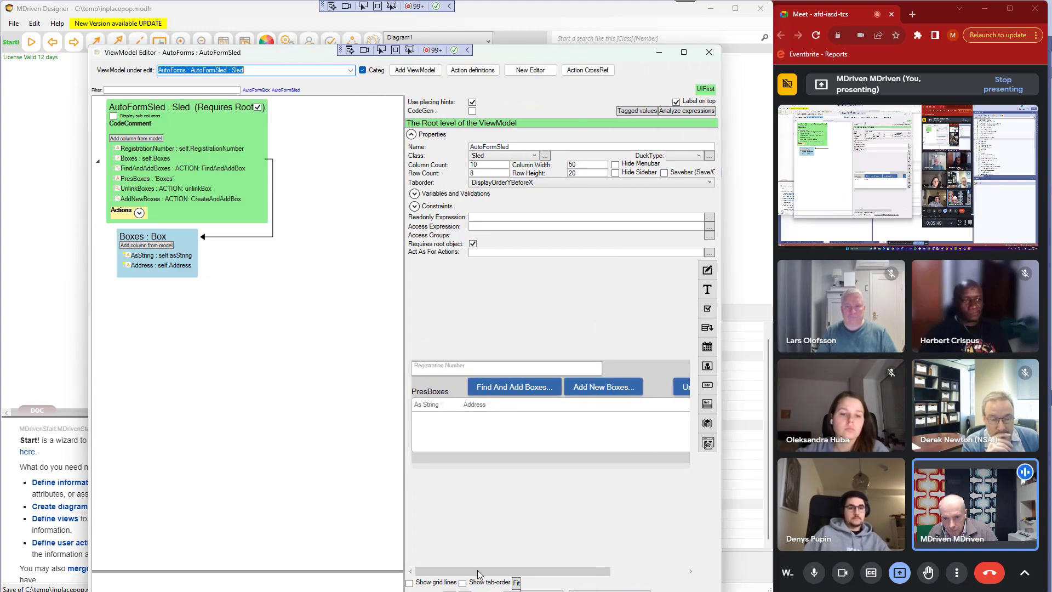
pyautogui.click(517, 582)
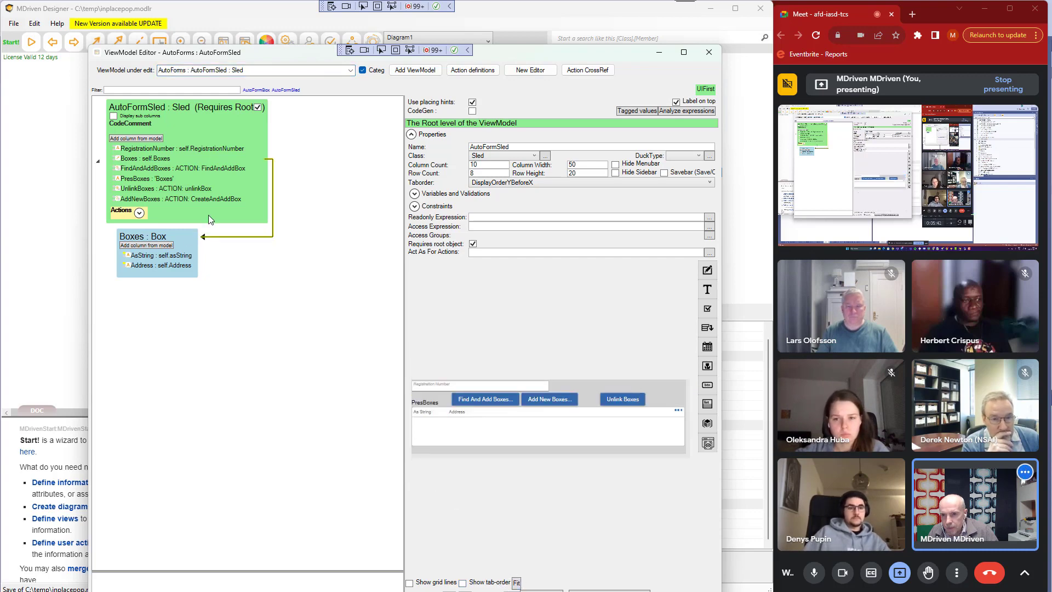
# Widen the properties area and mark the Boxes column of AutoFormSled as an action
pyautogui.click(179, 156)
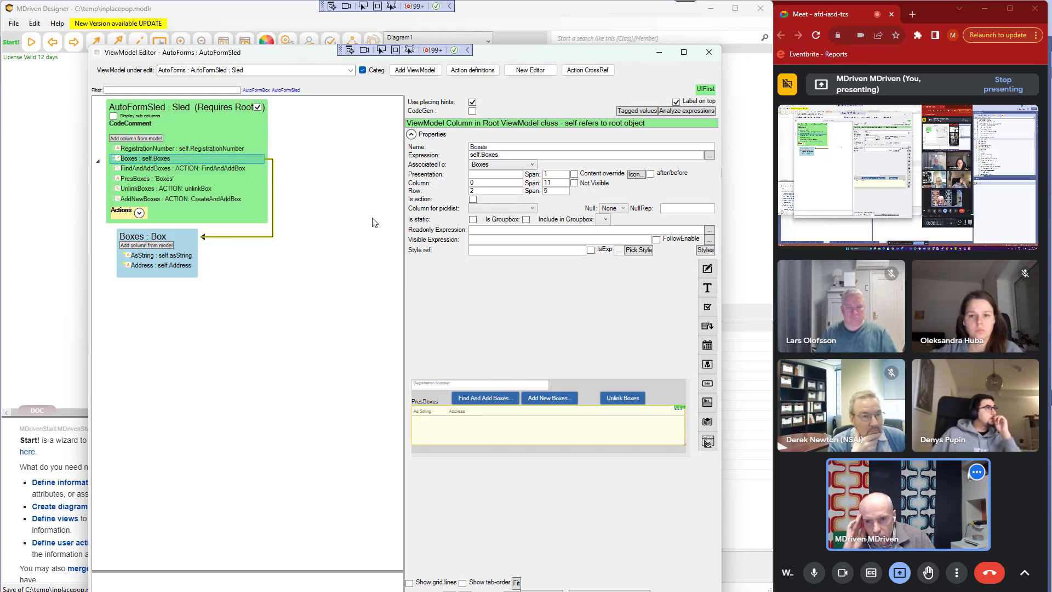
pyautogui.moveTo(405, 205); pyautogui.dragTo(318, 214)
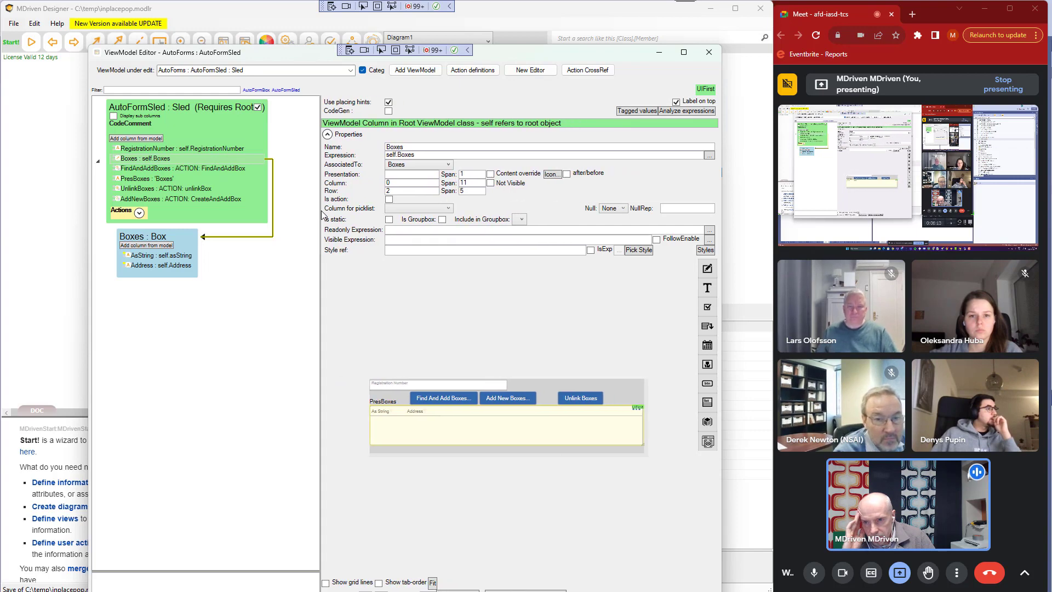
pyautogui.click(155, 158)
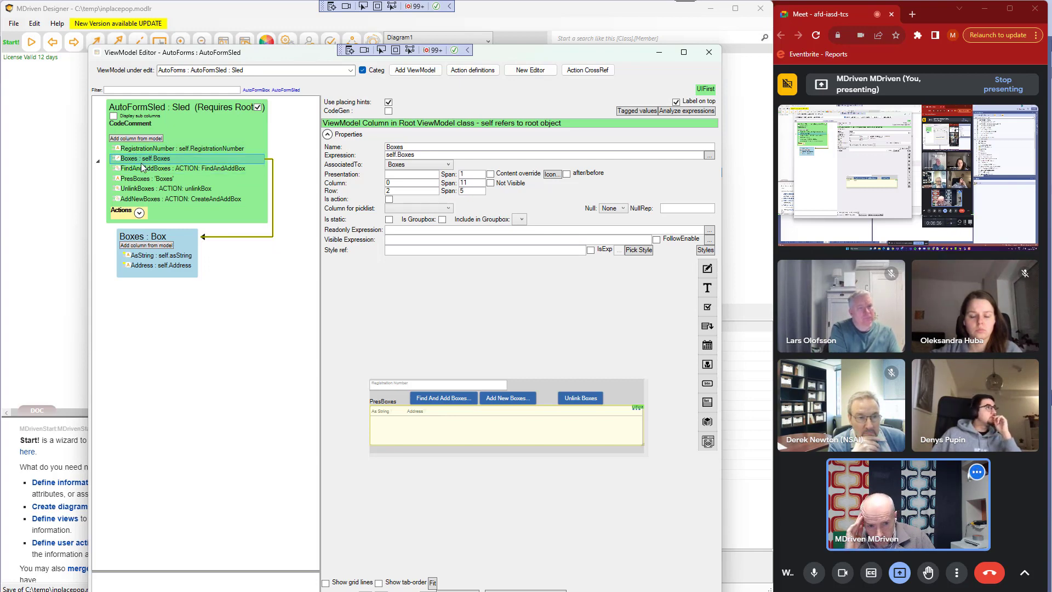
pyautogui.click(390, 200)
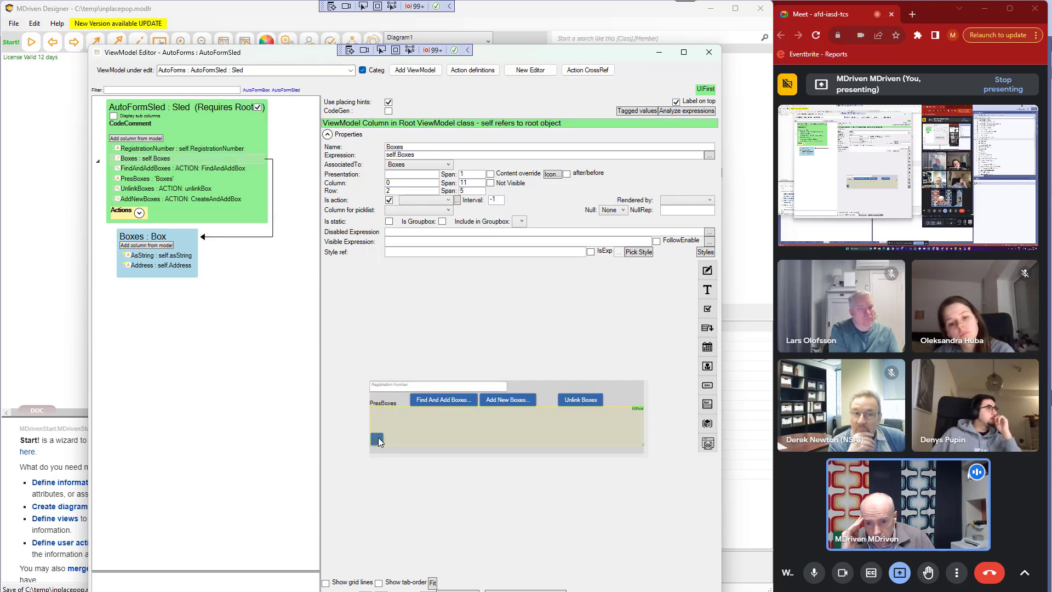
# Add a placing container to the AutoFormSled root class so its form elements stack in a column
pyautogui.moveTo(380, 438)
pyautogui.mouseDown()
pyautogui.moveTo(381, 416)
pyautogui.moveTo(382, 429)
pyautogui.mouseUp()
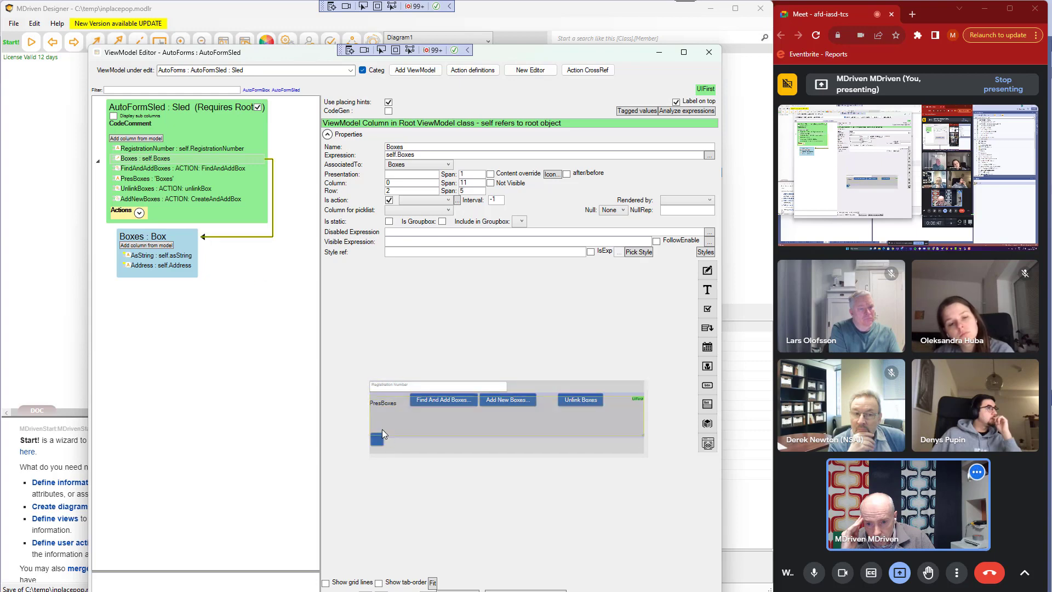
pyautogui.click(166, 110)
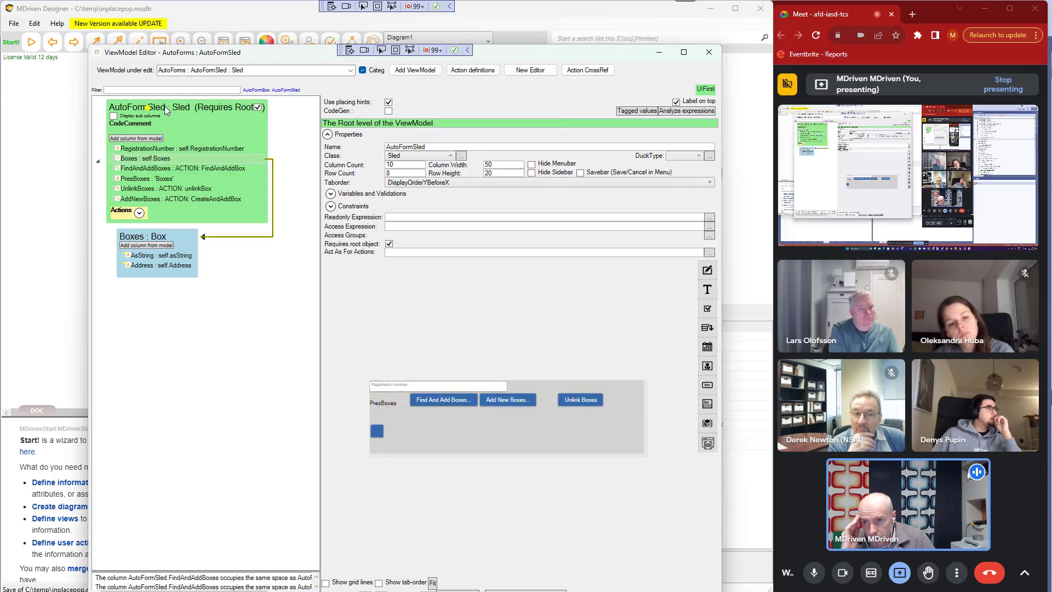
pyautogui.rightClick(161, 112)
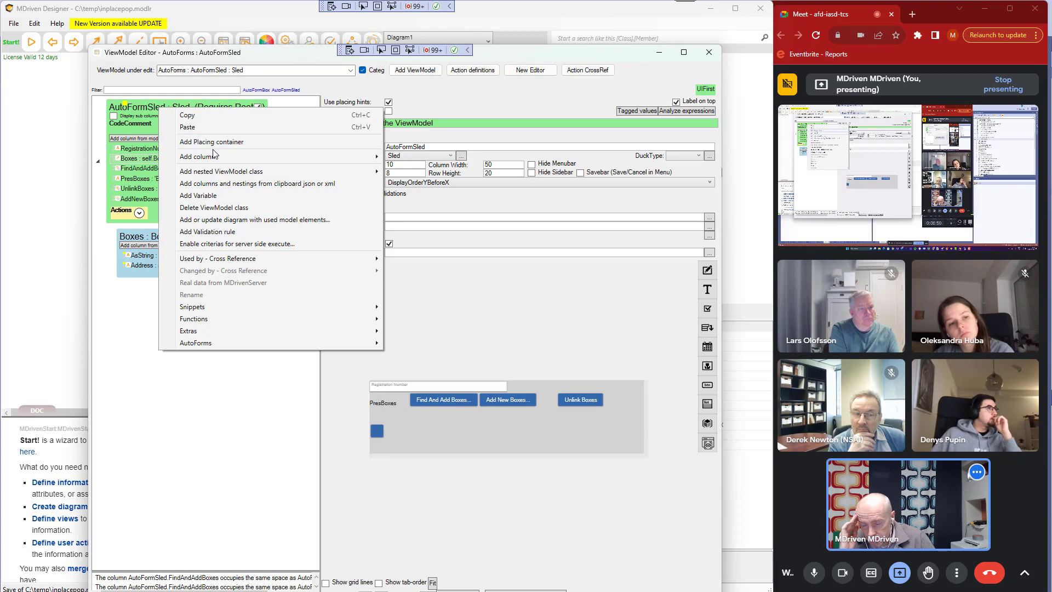
pyautogui.click(219, 143)
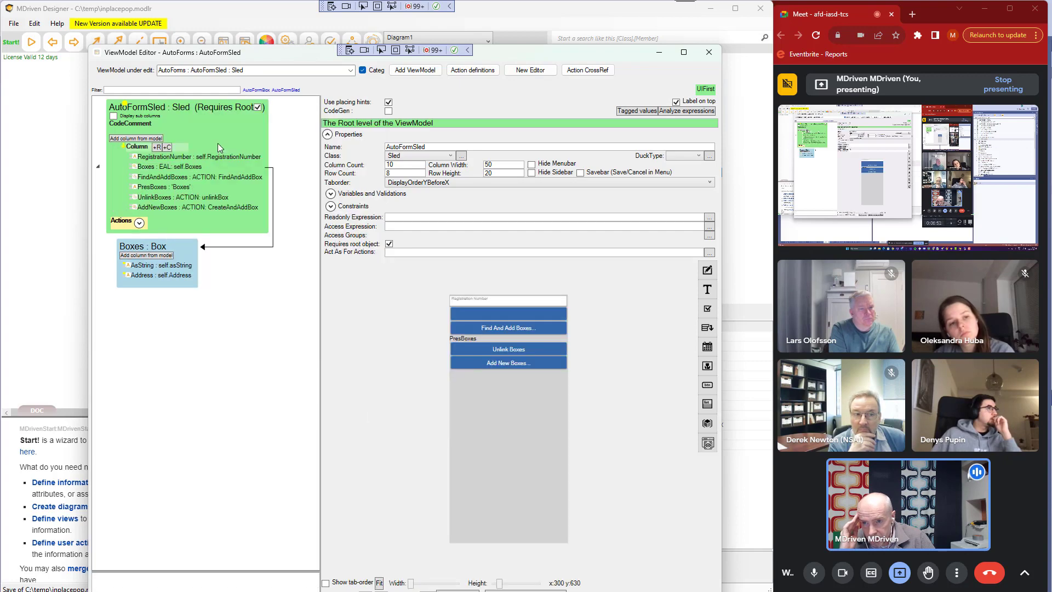
# Set the Boxes column's presentation to <Name> and move the column below AddNewBoxes in the placing container
pyautogui.click(493, 314)
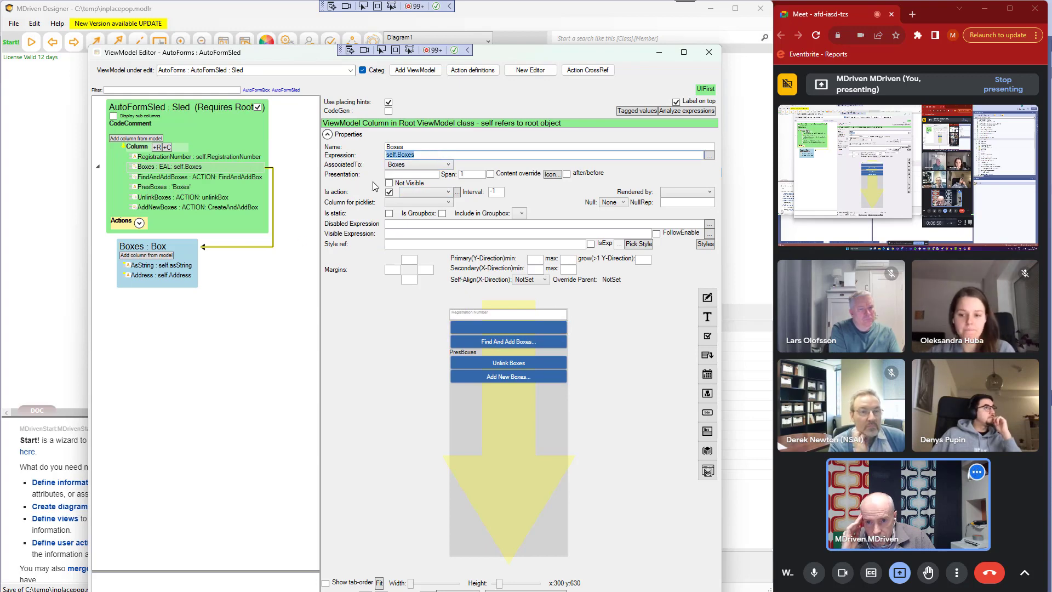
pyautogui.click(407, 175)
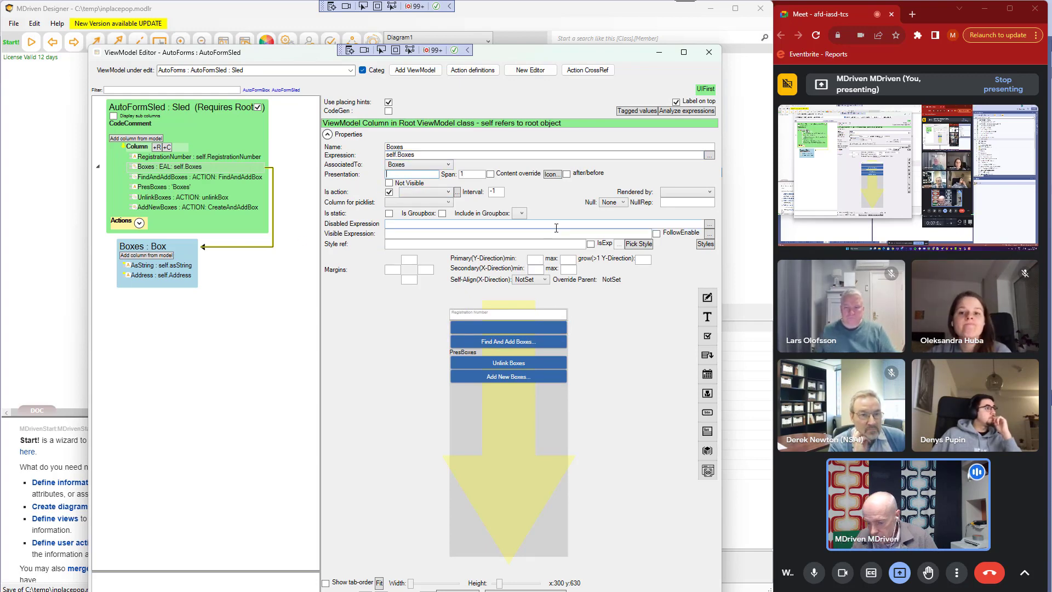
pyautogui.write('<')
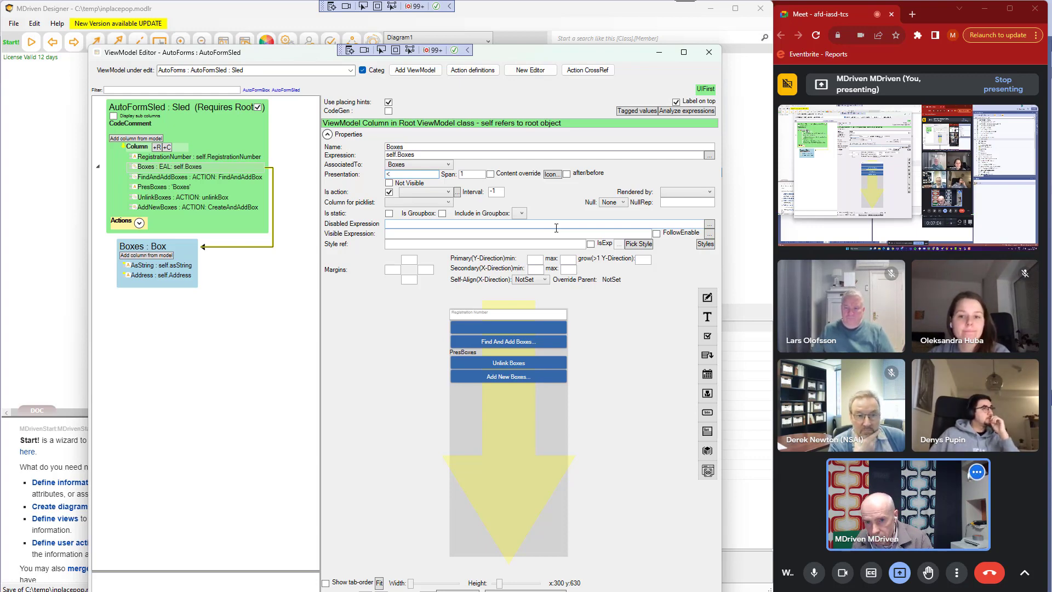
pyautogui.click(174, 181)
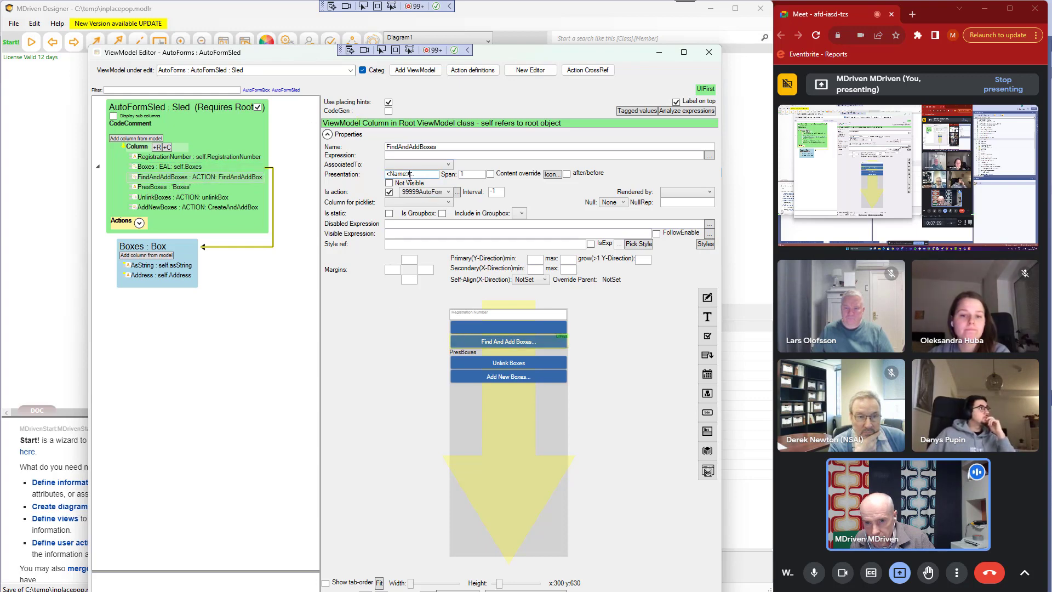
pyautogui.click(170, 167)
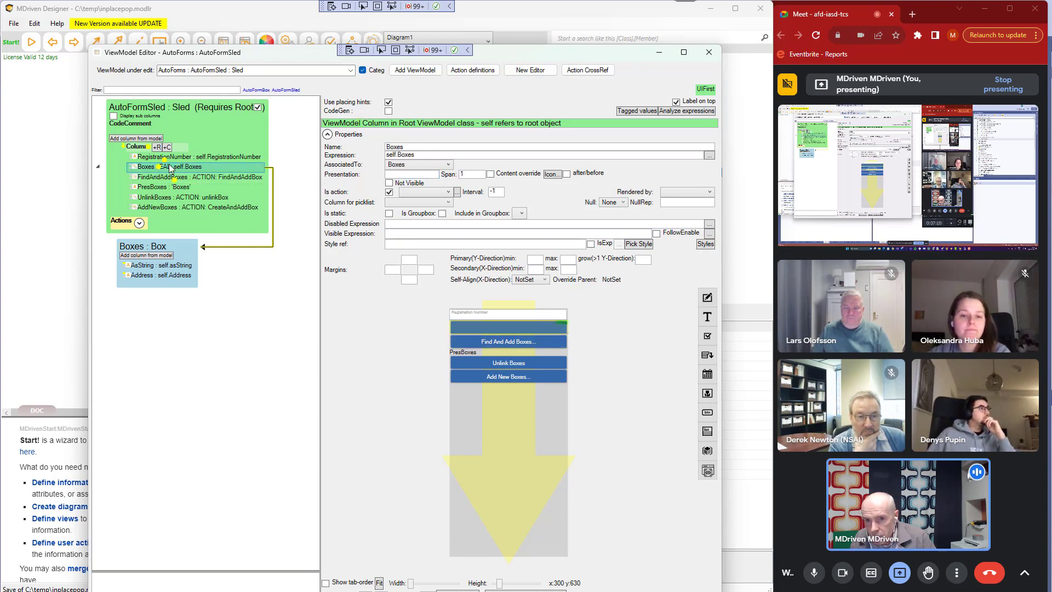
pyautogui.click(409, 176)
pyautogui.press('Tab')
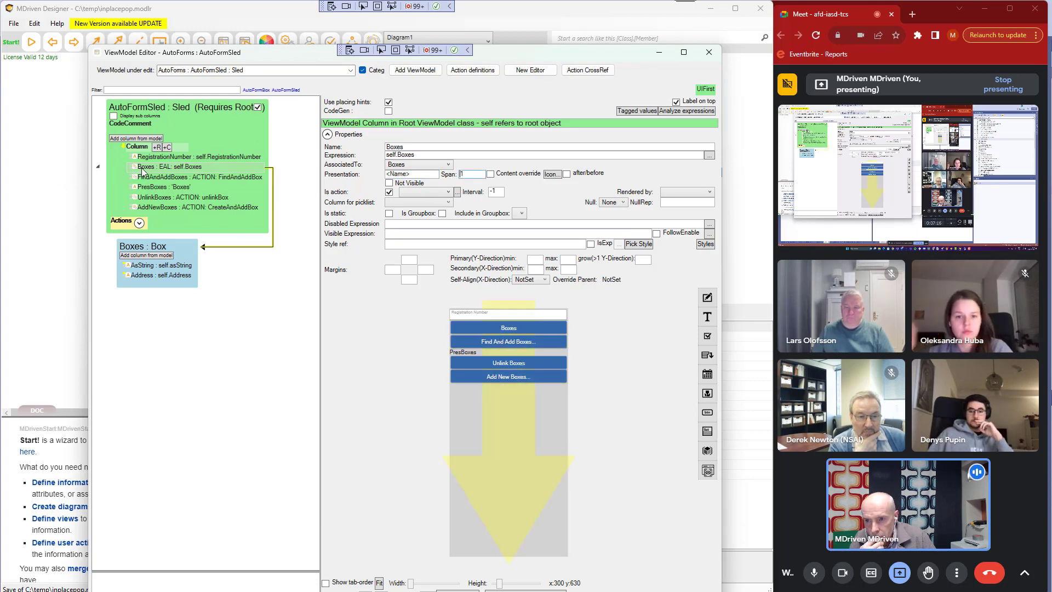
pyautogui.moveTo(141, 171); pyautogui.dragTo(149, 213)
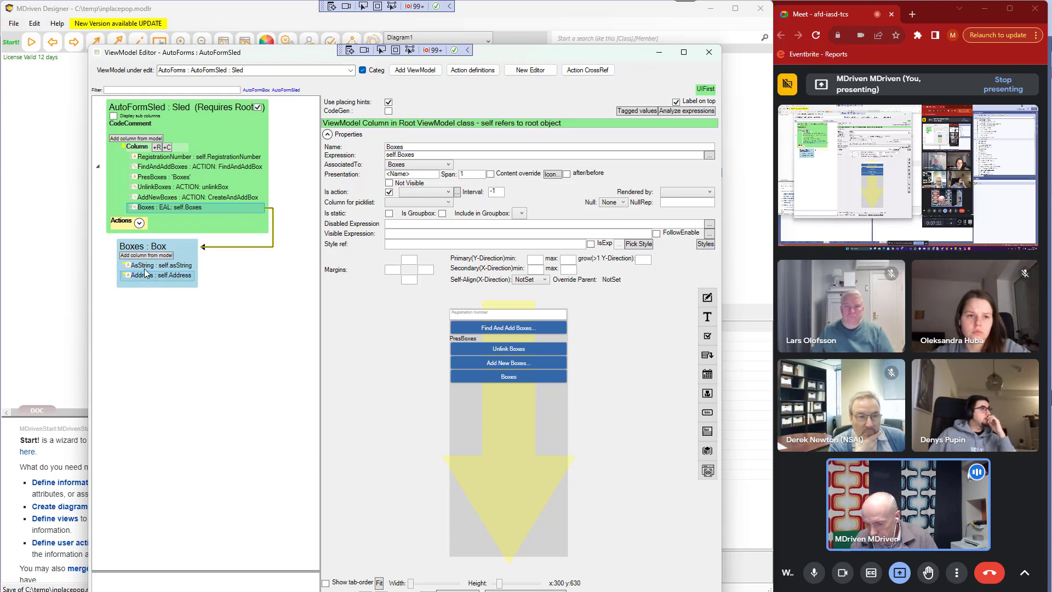
# Switch to the running prototype, refresh its model, and repeatedly open and dismiss the Boxes pop-up on the sled form
pyautogui.hotkey('alt', 'Tab')
pyautogui.hotkey('alt', 'Tab')
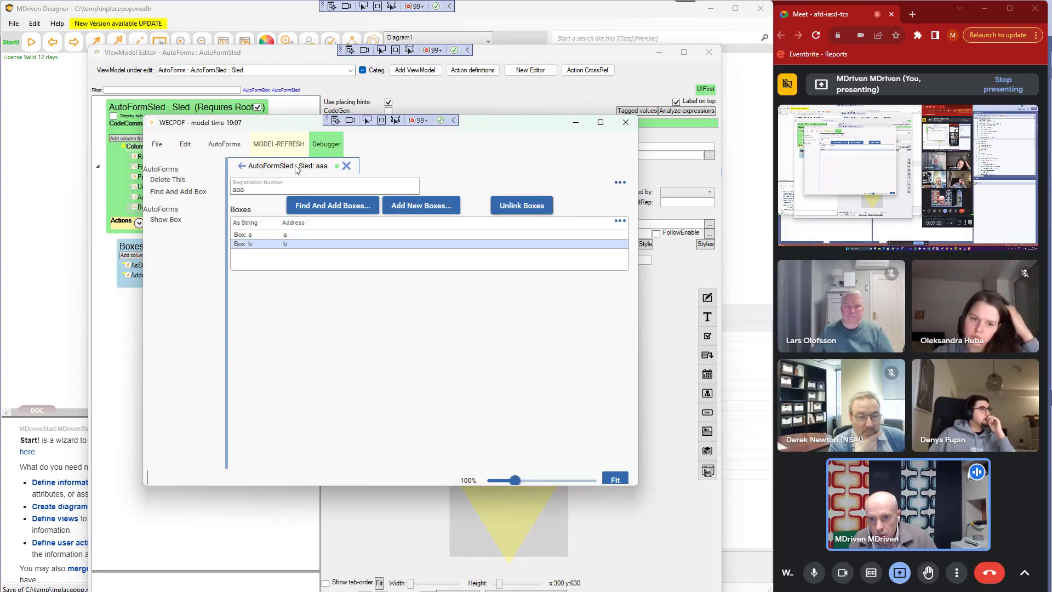
pyautogui.click(279, 144)
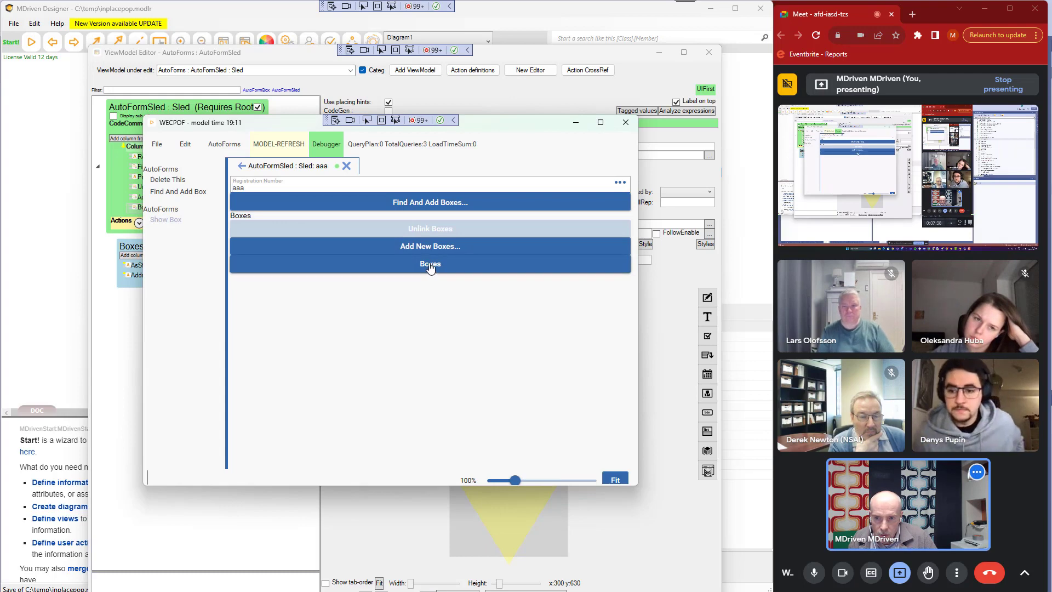
pyautogui.click(423, 264)
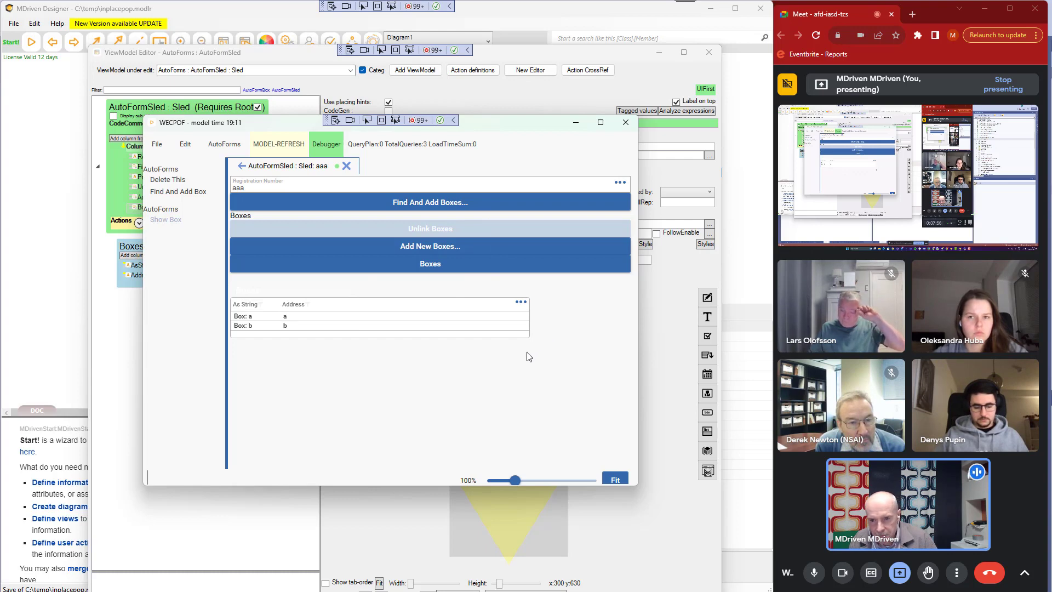
pyautogui.click(373, 396)
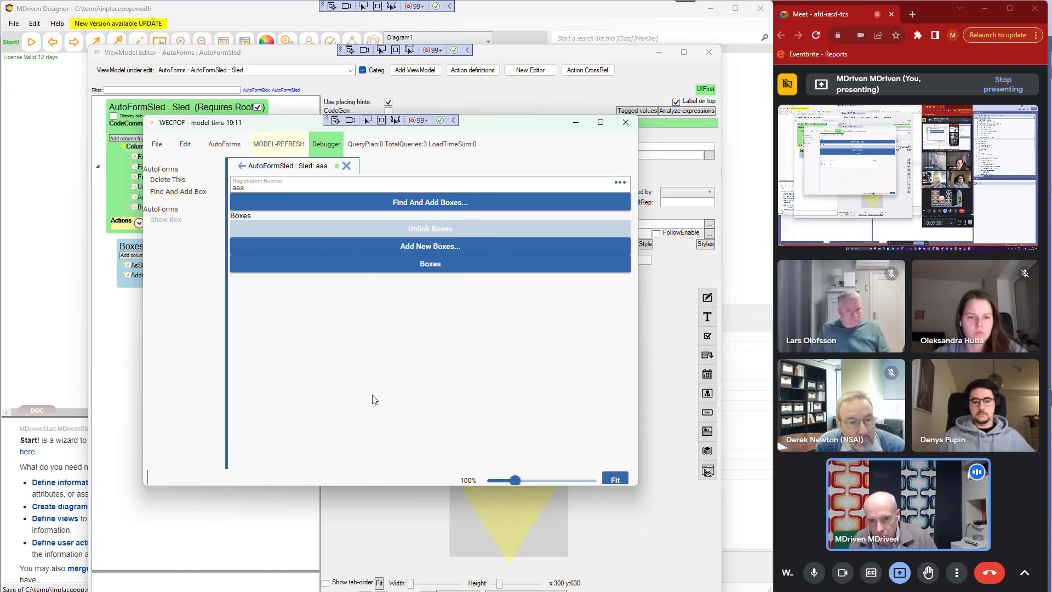
pyautogui.click(444, 268)
pyautogui.click(386, 369)
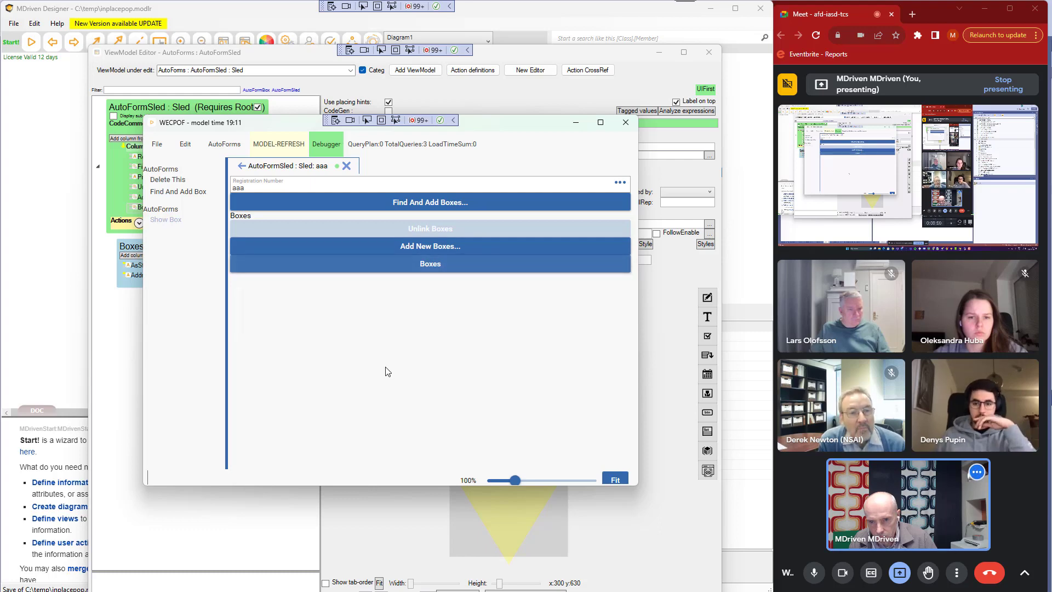
pyautogui.click(445, 265)
pyautogui.click(376, 353)
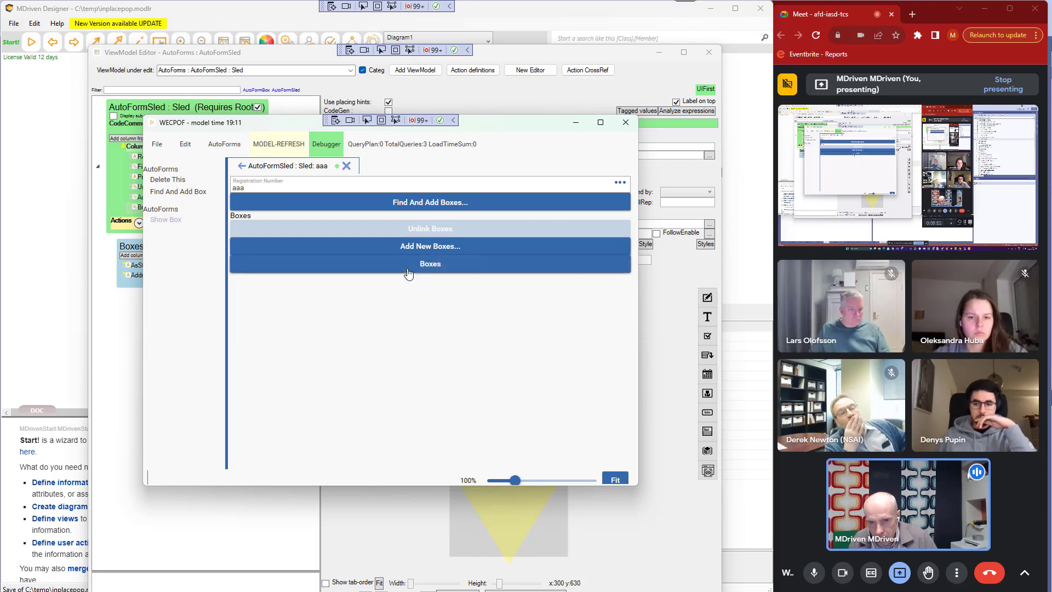
pyautogui.click(433, 264)
pyautogui.click(381, 384)
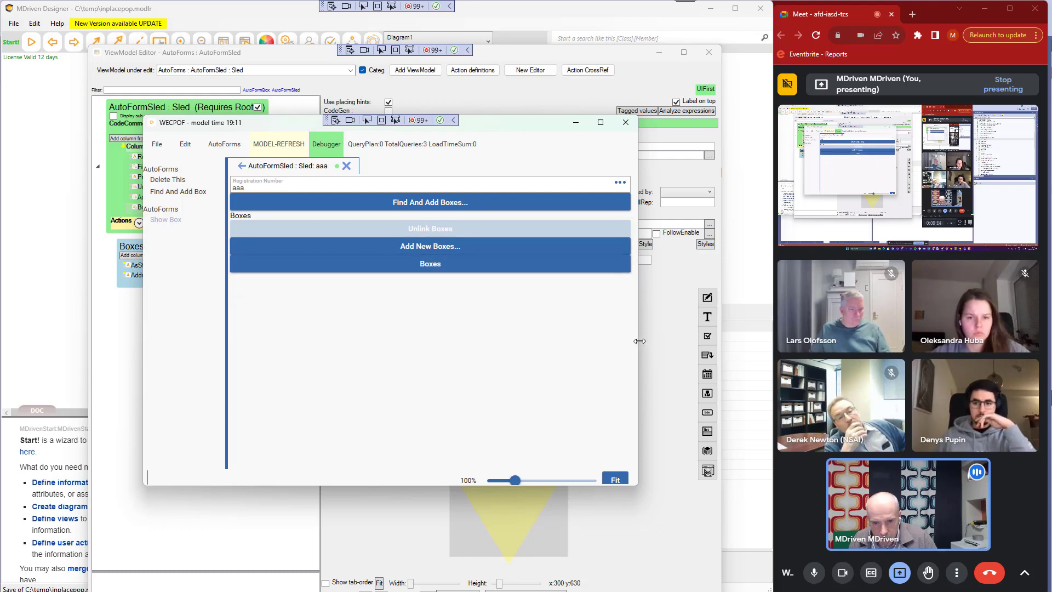
# Move the prototype window aside and place the Boxes column between FindAndAddBoxes and PresBoxes in AutoFormSled
pyautogui.moveTo(639, 340); pyautogui.dragTo(613, 341)
pyautogui.moveTo(255, 126); pyautogui.dragTo(398, 159)
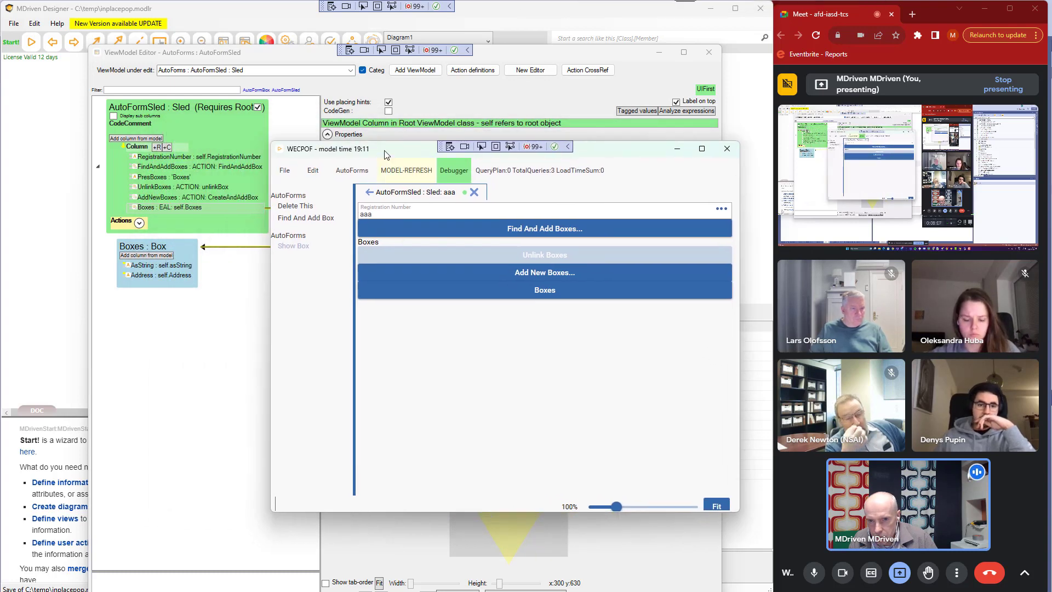
pyautogui.click(160, 209)
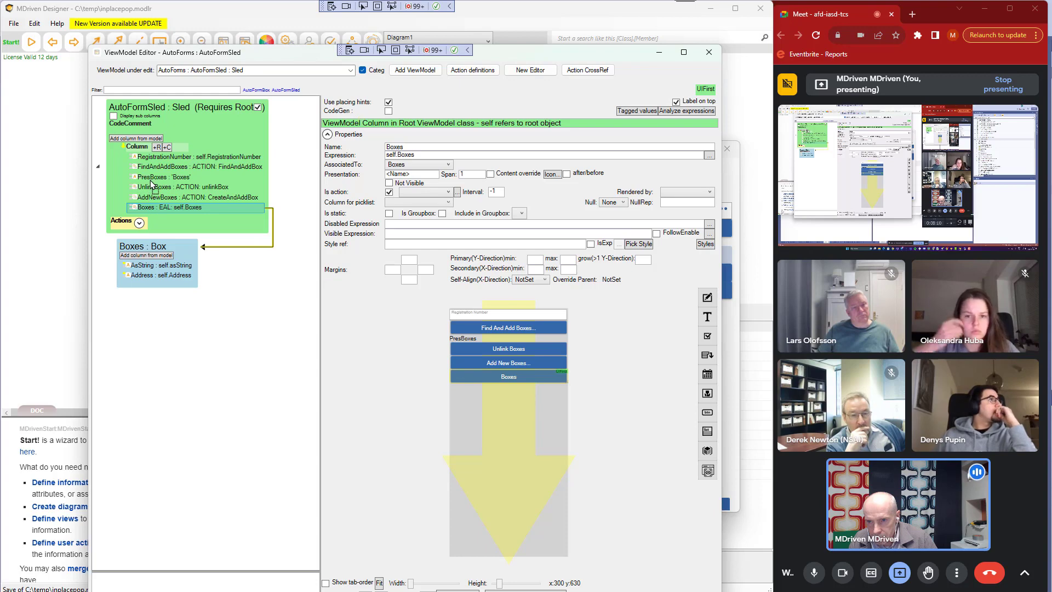
pyautogui.moveTo(155, 177); pyautogui.dragTo(156, 182)
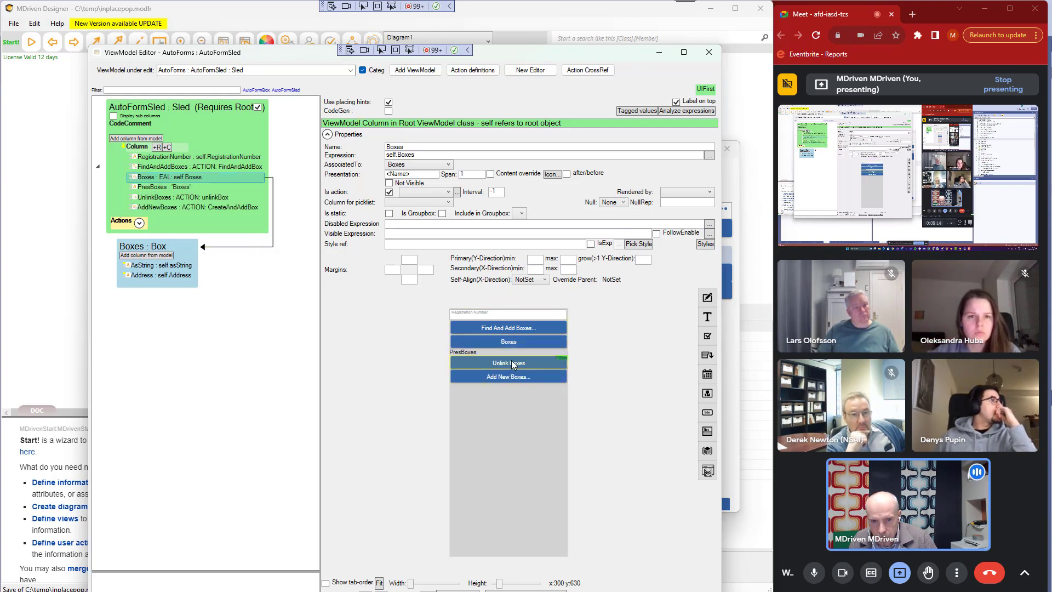
# Refresh the prototype's model, try the Boxes pop-up at its new place, and reposition the prototype window
pyautogui.hotkey('alt', 'Tab')
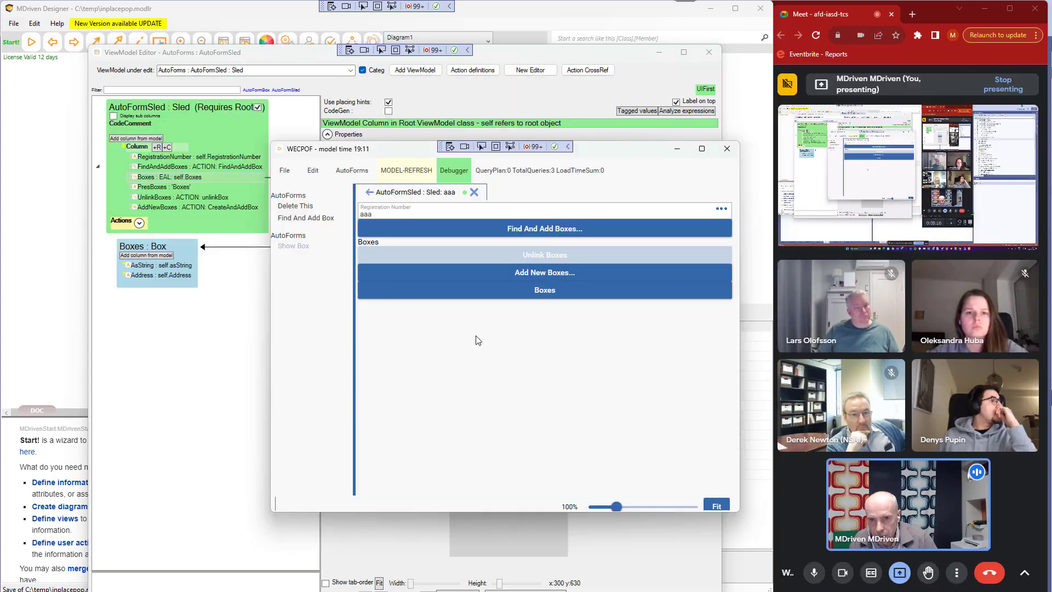
pyautogui.click(412, 171)
pyautogui.click(511, 252)
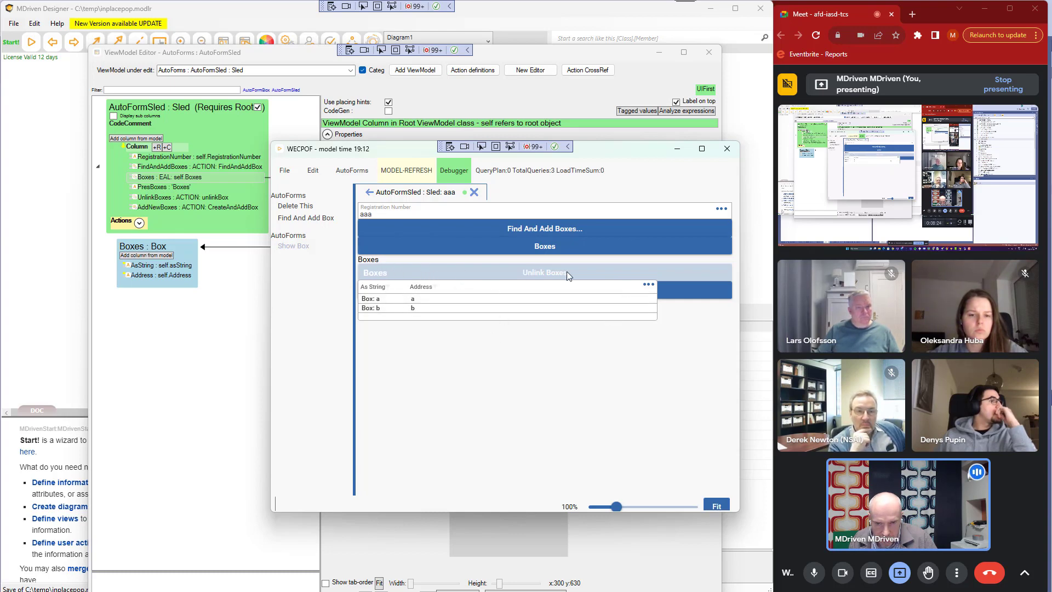
pyautogui.click(389, 156)
pyautogui.moveTo(364, 152); pyautogui.dragTo(278, 176)
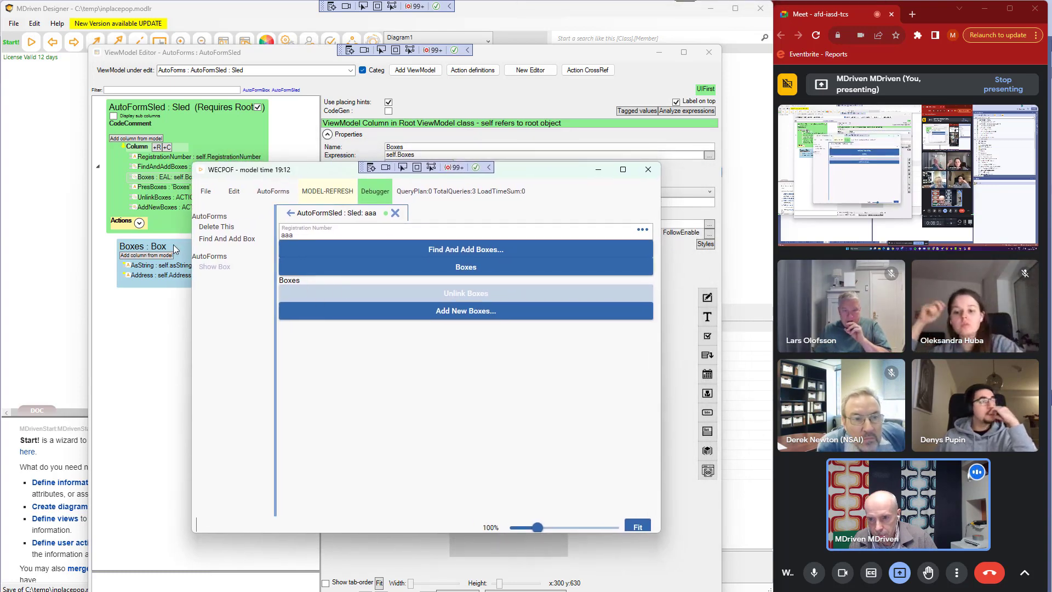
# Add a placing container to the nested Boxes class and select its outer Column level
pyautogui.click(137, 248)
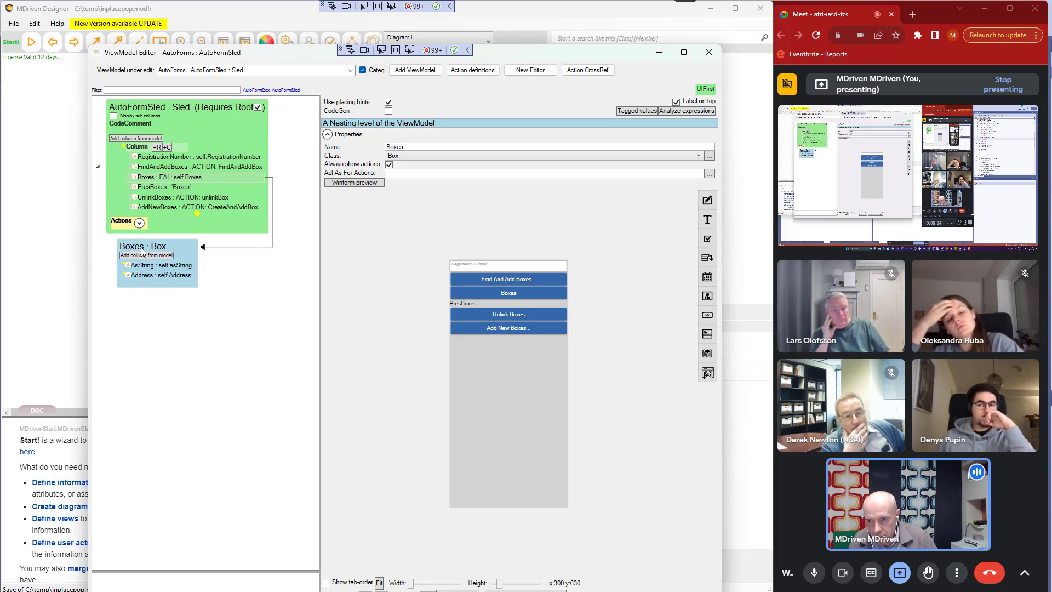
pyautogui.rightClick(138, 248)
pyautogui.click(197, 281)
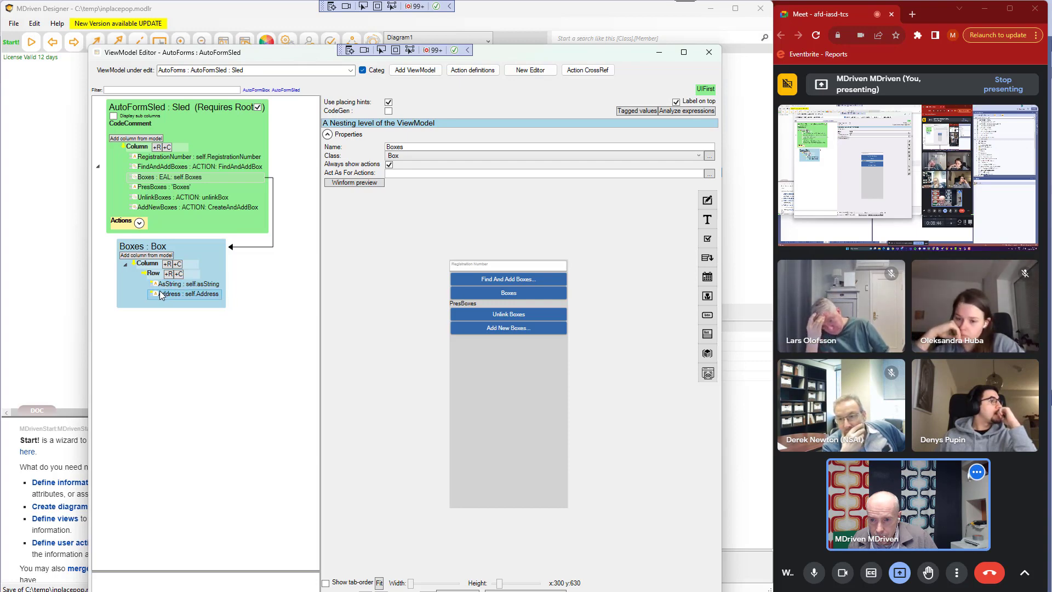
pyautogui.click(147, 264)
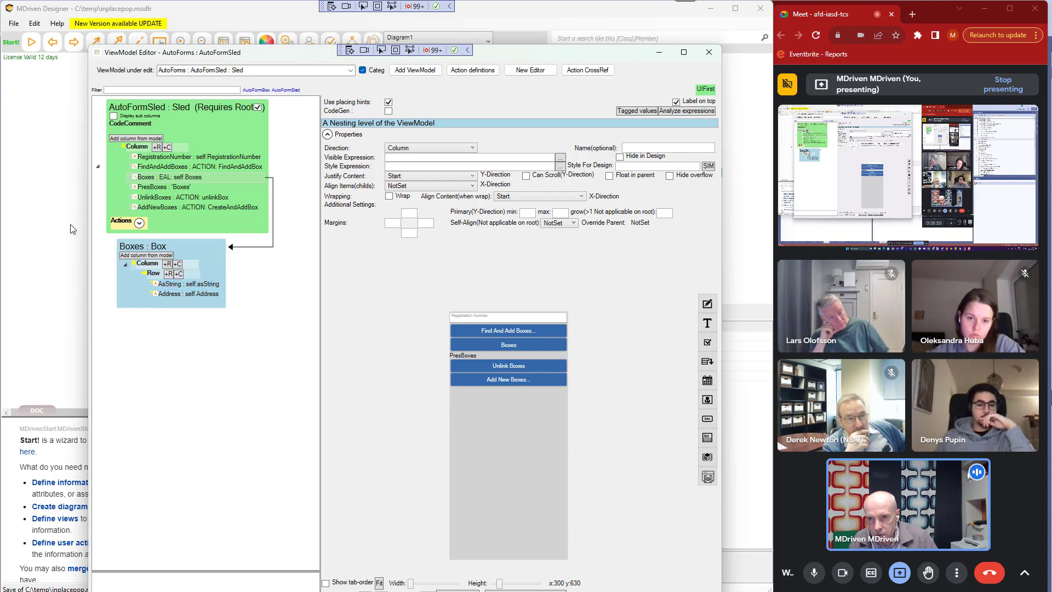
# Return to the prototype and open the Boxes pop-up to check the nested placing container layout
pyautogui.hotkey('alt', 'Tab')
pyautogui.hotkey('alt', 'Tab')
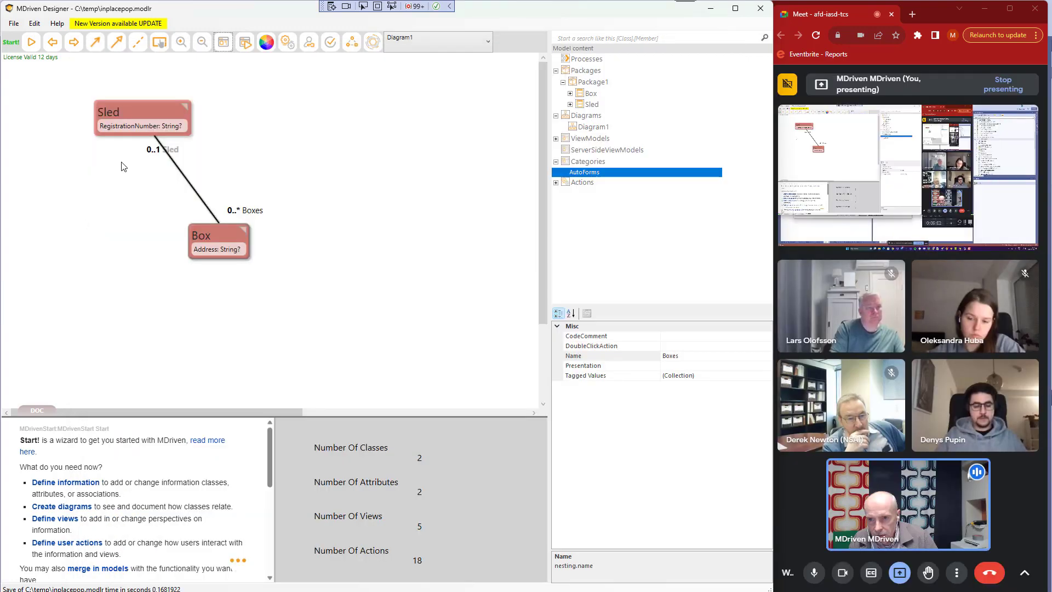
pyautogui.hotkey('alt', 'Tab')
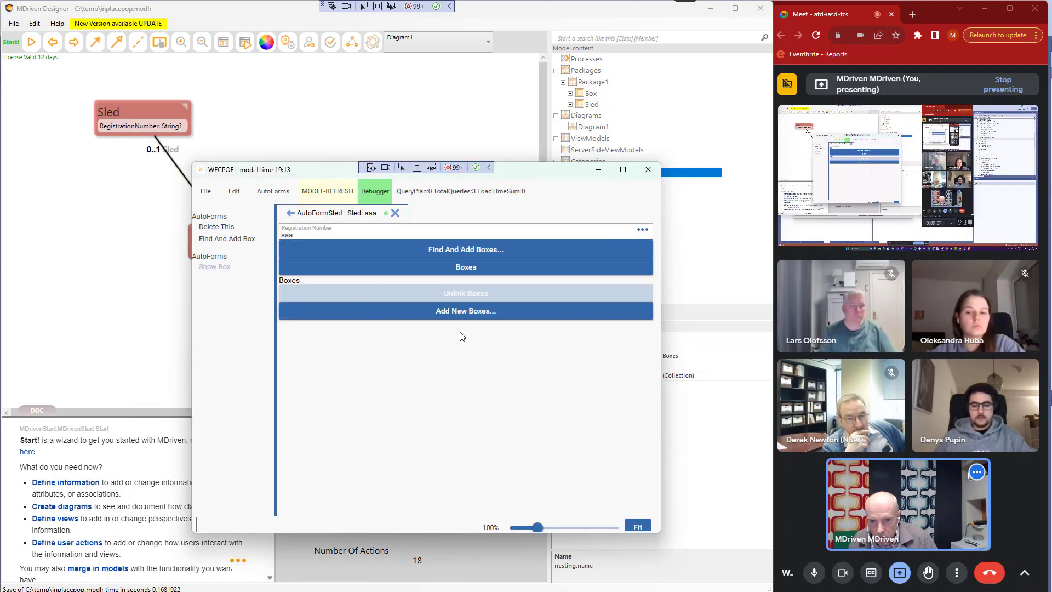
pyautogui.click(459, 268)
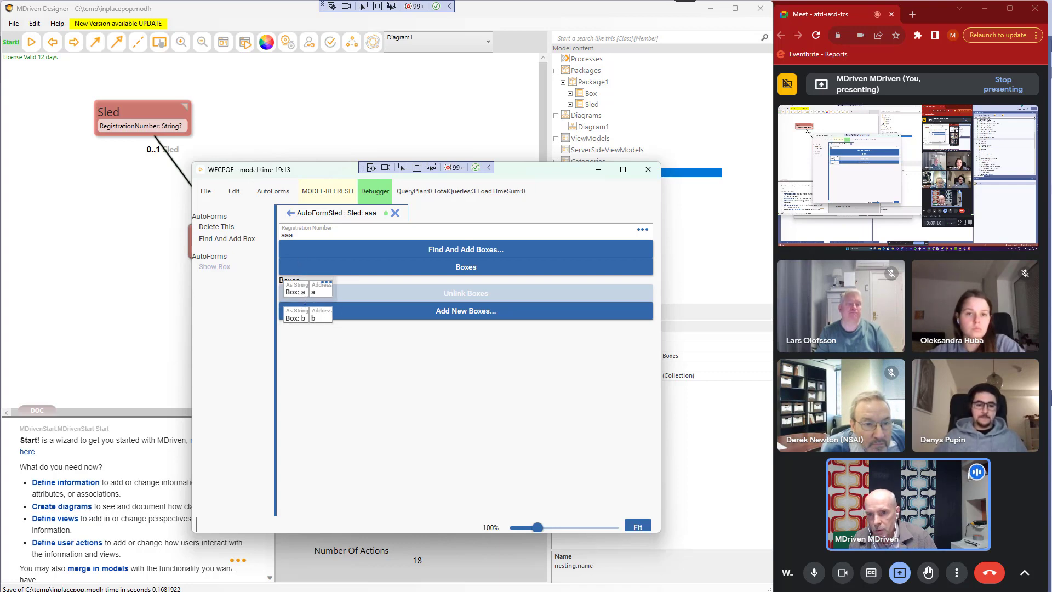
# Create a new style in the model's styles window and add the placingcontainer style target to it
pyautogui.click(266, 48)
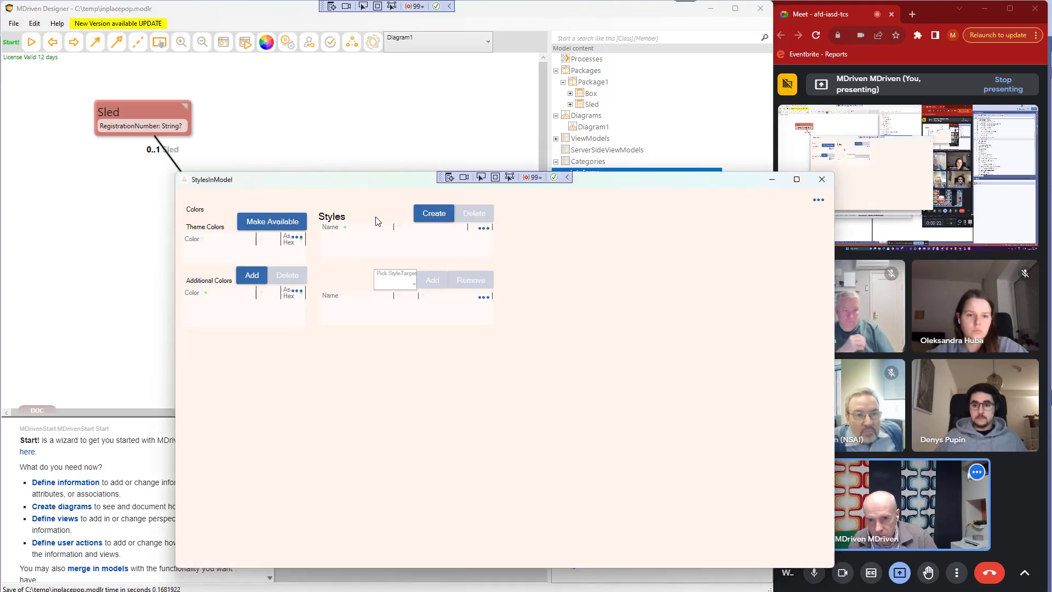
pyautogui.click(434, 214)
pyautogui.click(338, 235)
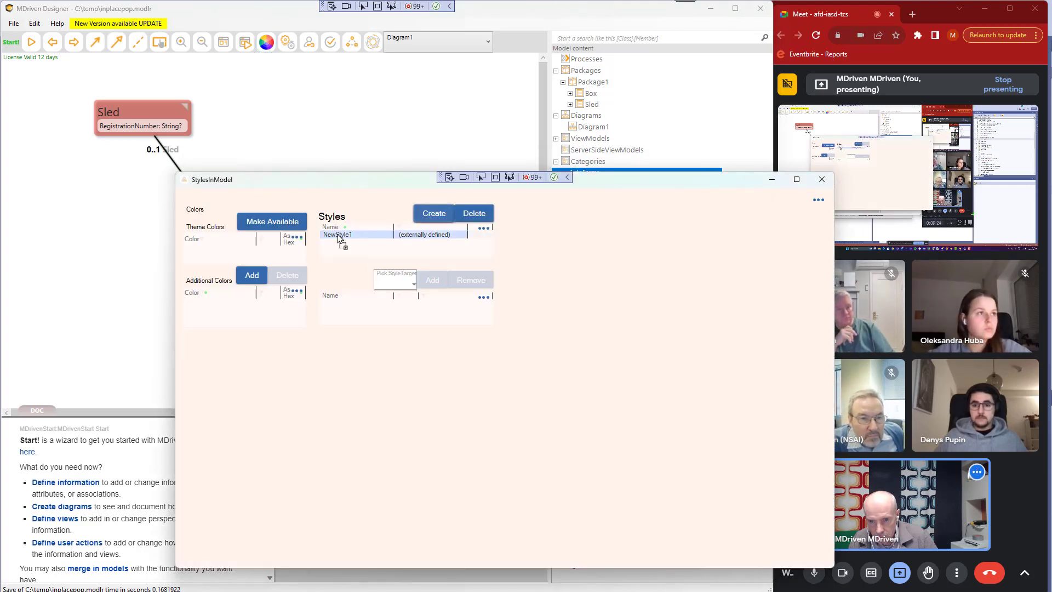
pyautogui.click(406, 286)
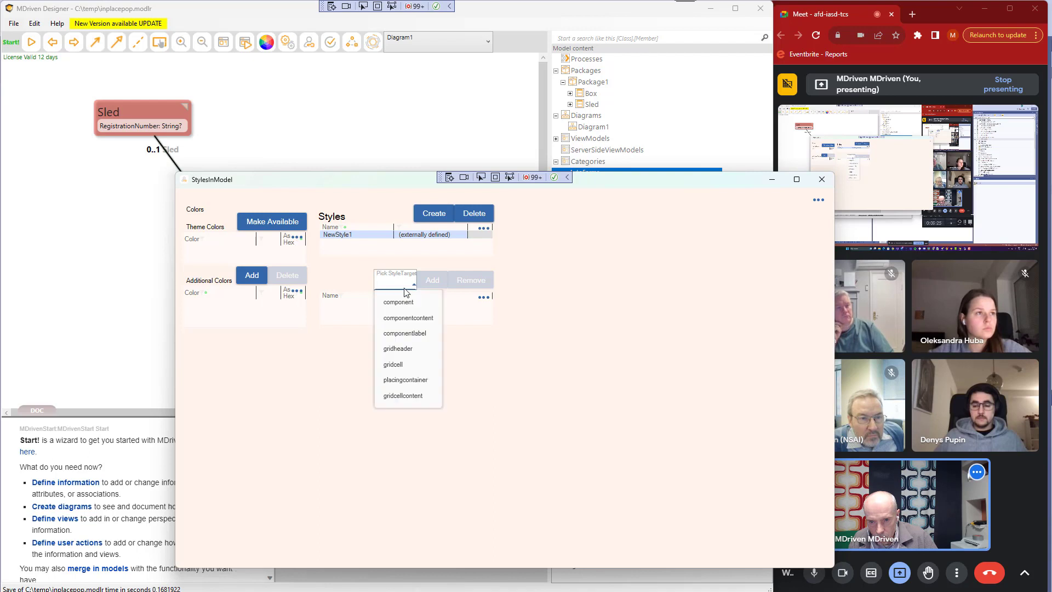
pyautogui.click(417, 380)
pyautogui.click(433, 280)
pyautogui.click(373, 307)
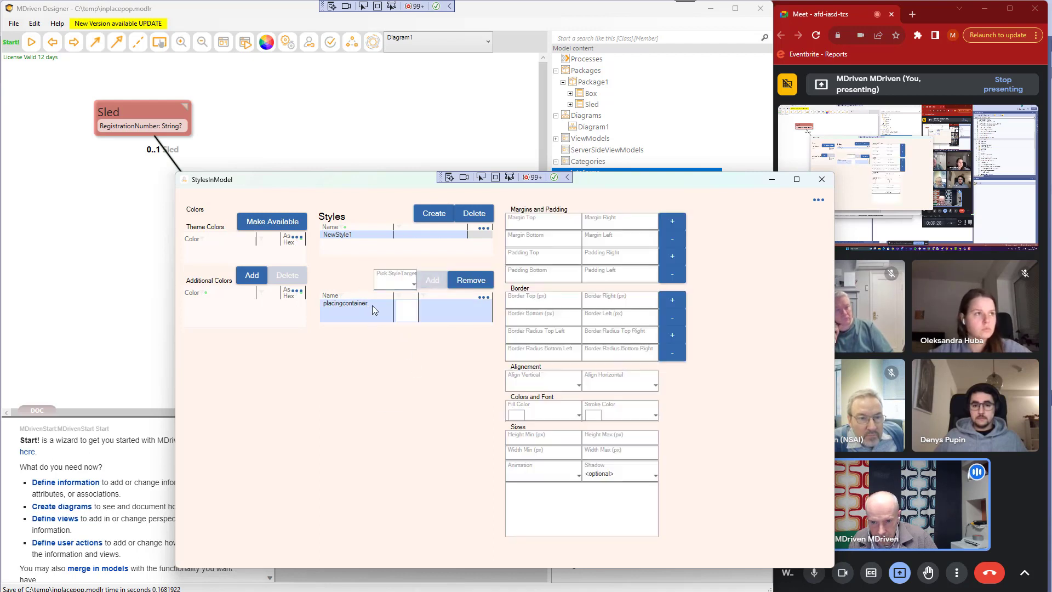
# Add an additional teal color (#FF04C7BB) and set it as the fill color of NewStyle1's placingcontainer target
pyautogui.click(252, 275)
pyautogui.click(280, 305)
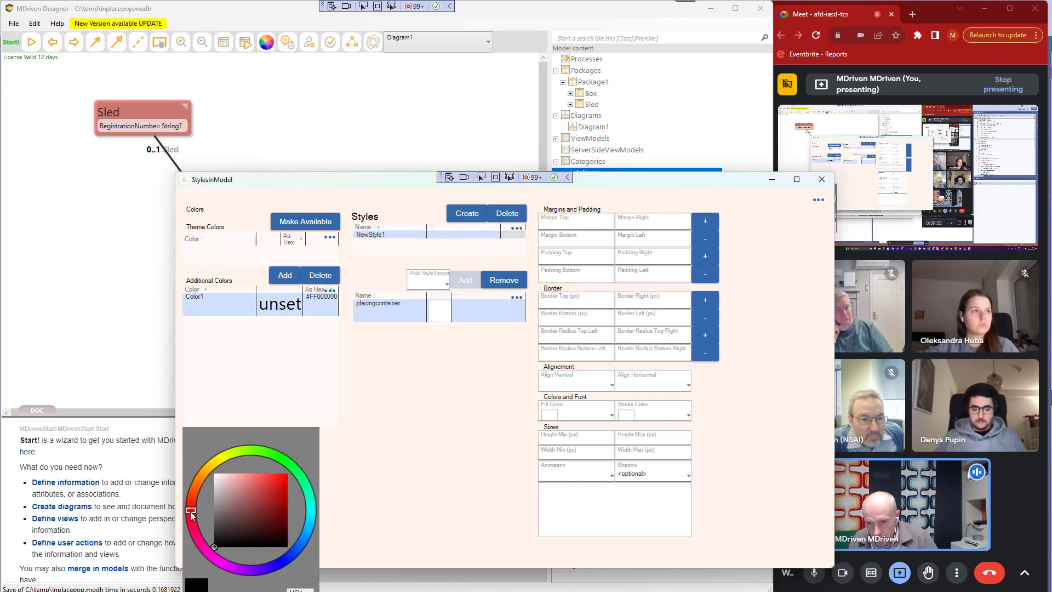
pyautogui.moveTo(192, 515)
pyautogui.mouseDown()
pyautogui.moveTo(282, 457)
pyautogui.moveTo(319, 510)
pyautogui.moveTo(284, 488)
pyautogui.mouseUp()
pyautogui.click(280, 486)
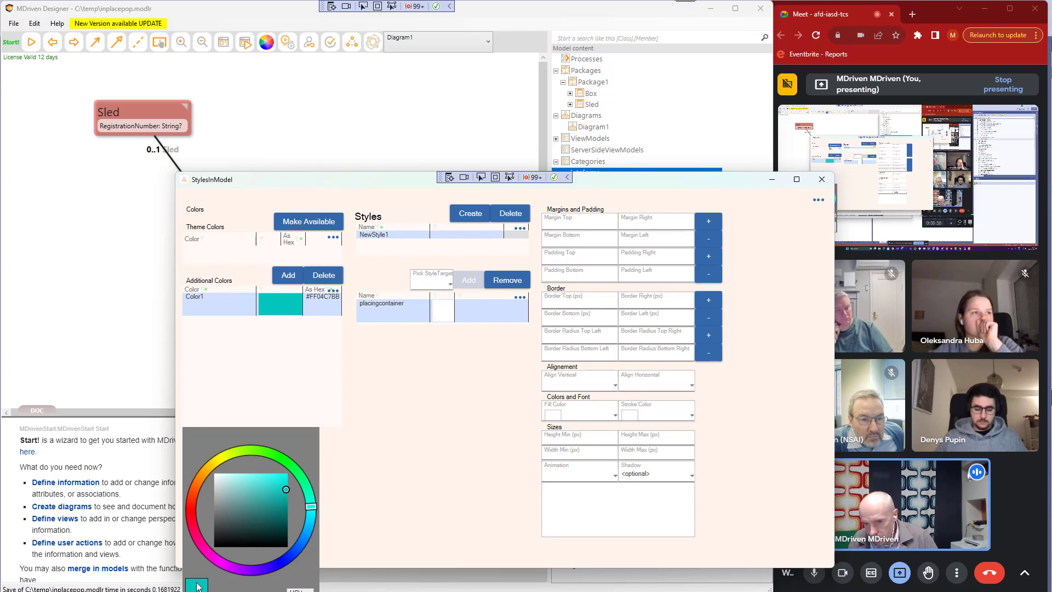
pyautogui.click(578, 414)
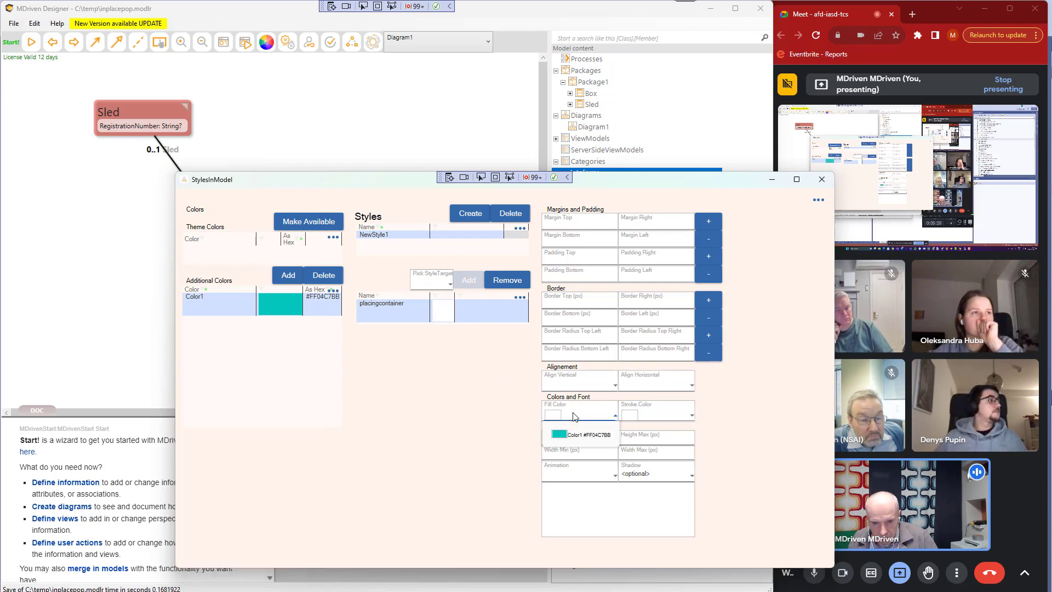
pyautogui.click(566, 433)
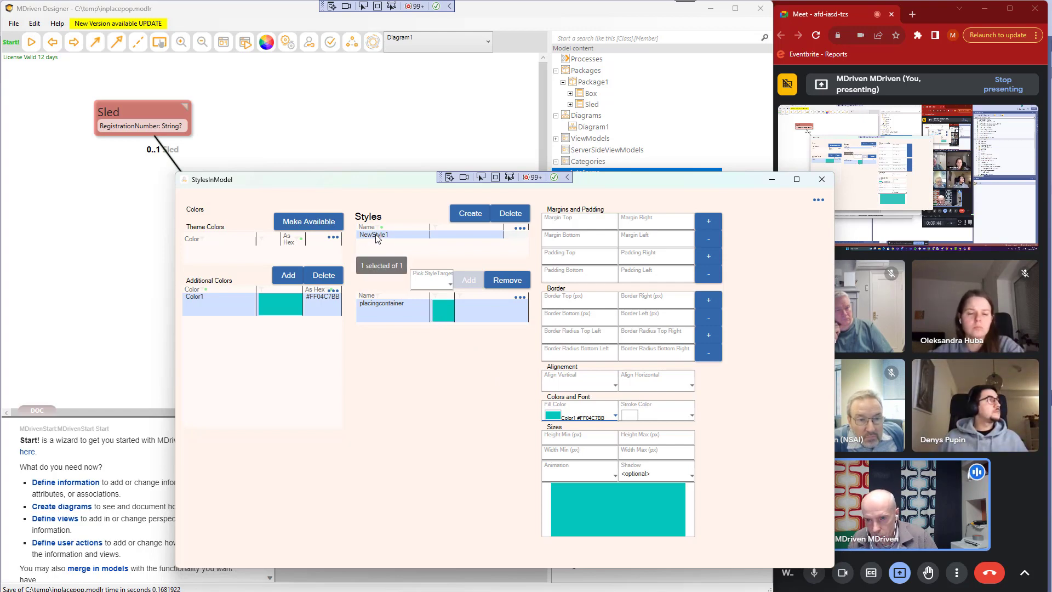
# Switch to the ViewModel Editor and set the nested Boxes Column level's style expression to selfVM.Styles.NewStyle1
pyautogui.click(225, 44)
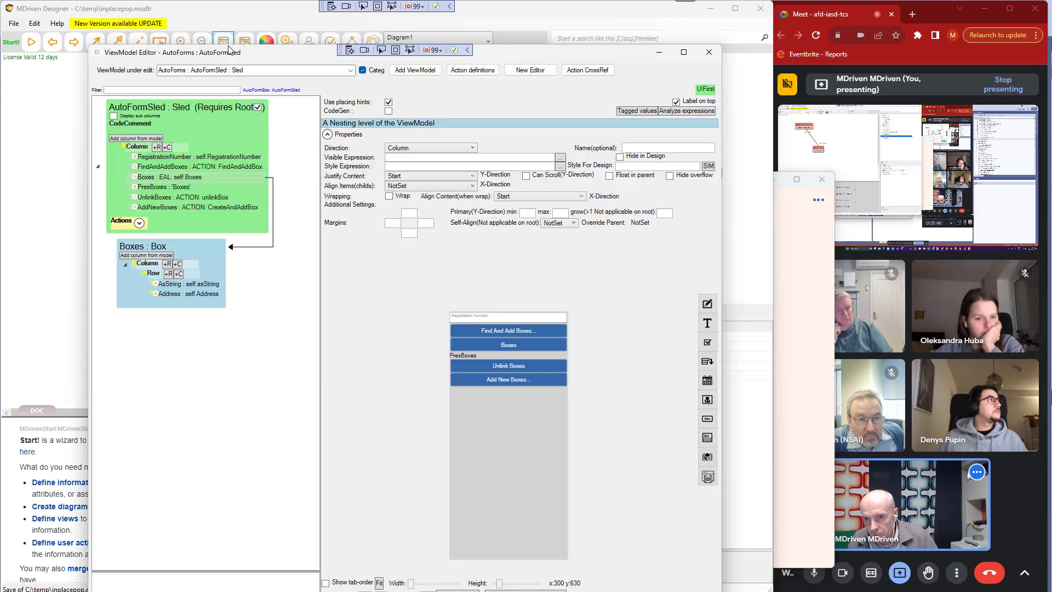
pyautogui.moveTo(294, 53); pyautogui.dragTo(255, 53)
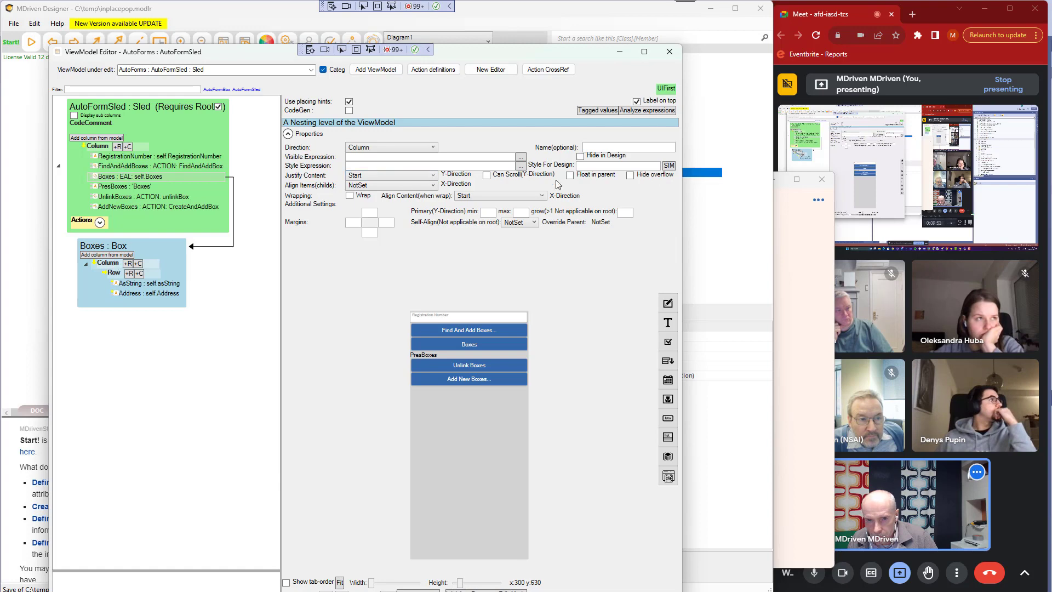
pyautogui.click(521, 166)
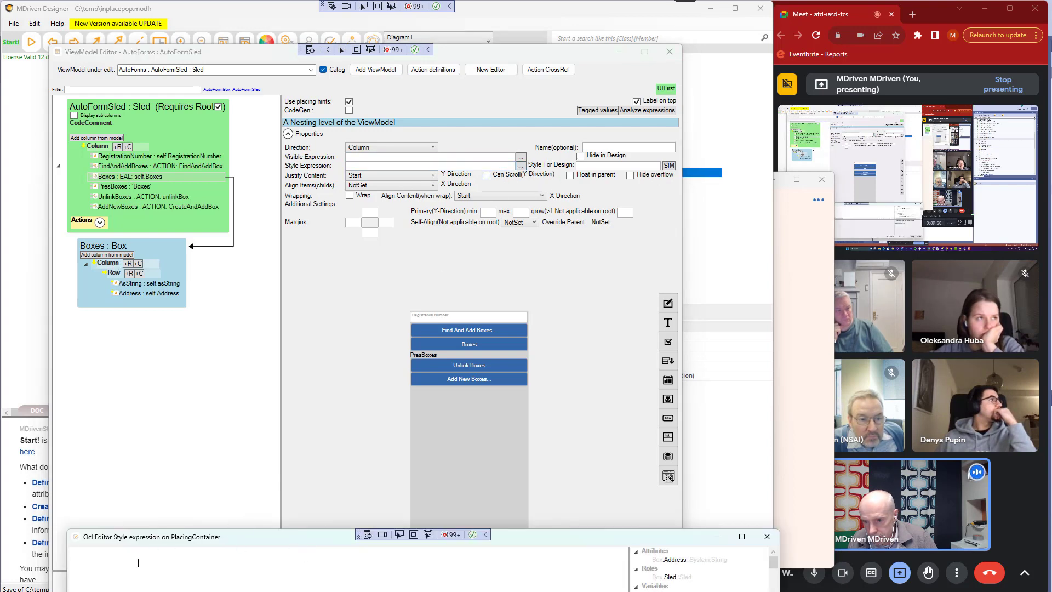
pyautogui.write('self')
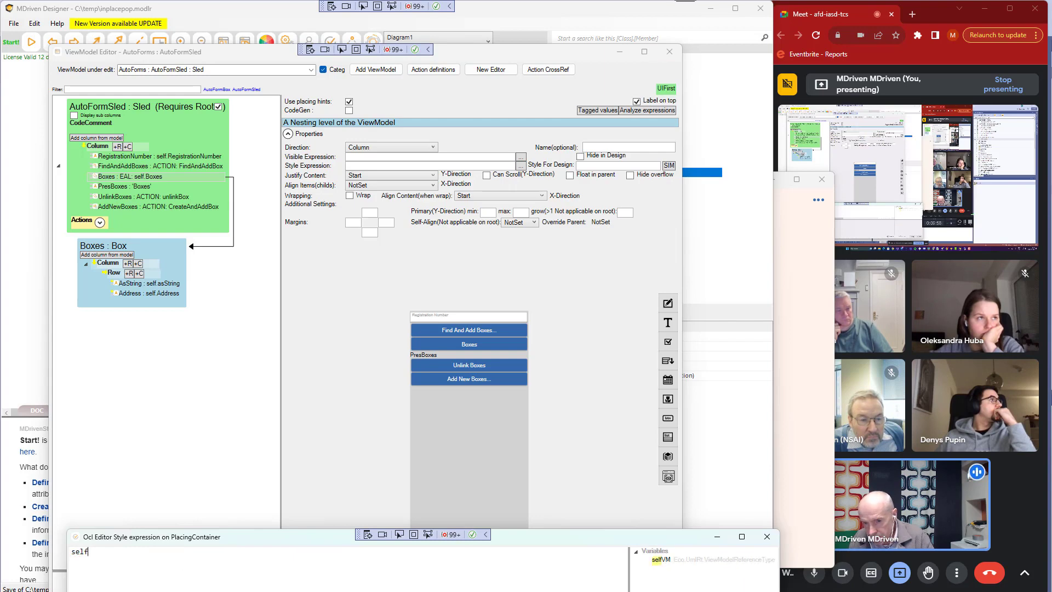
pyautogui.write('VM')
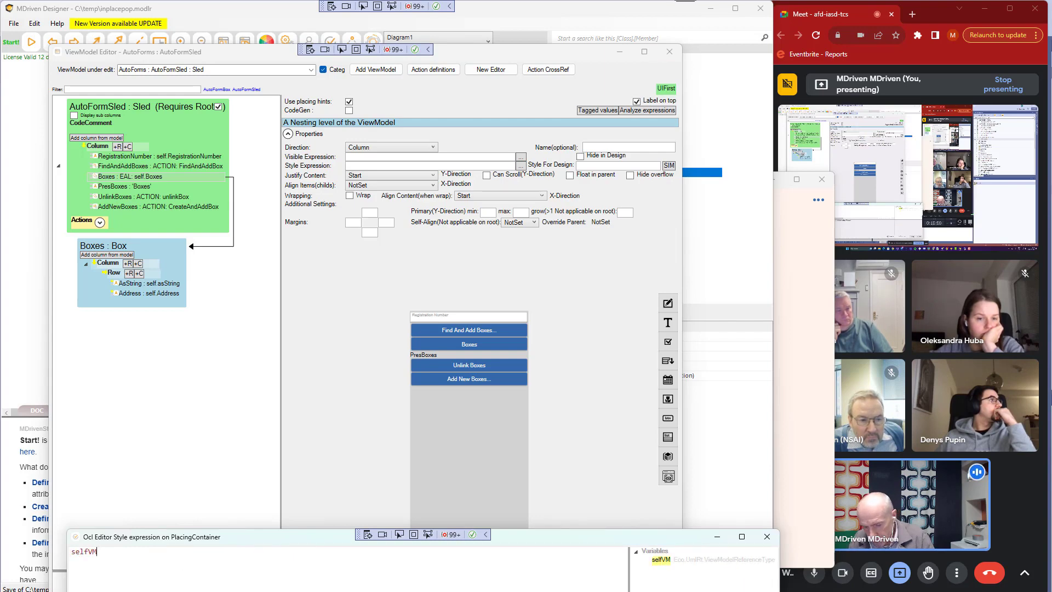
pyautogui.write('.Styles.')
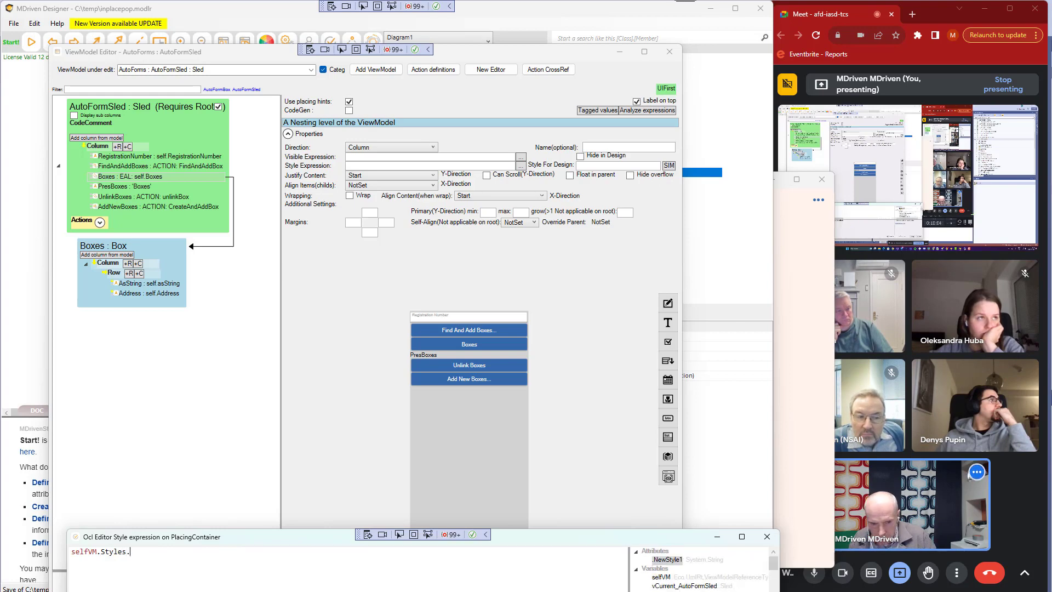
pyautogui.doubleClick(667, 561)
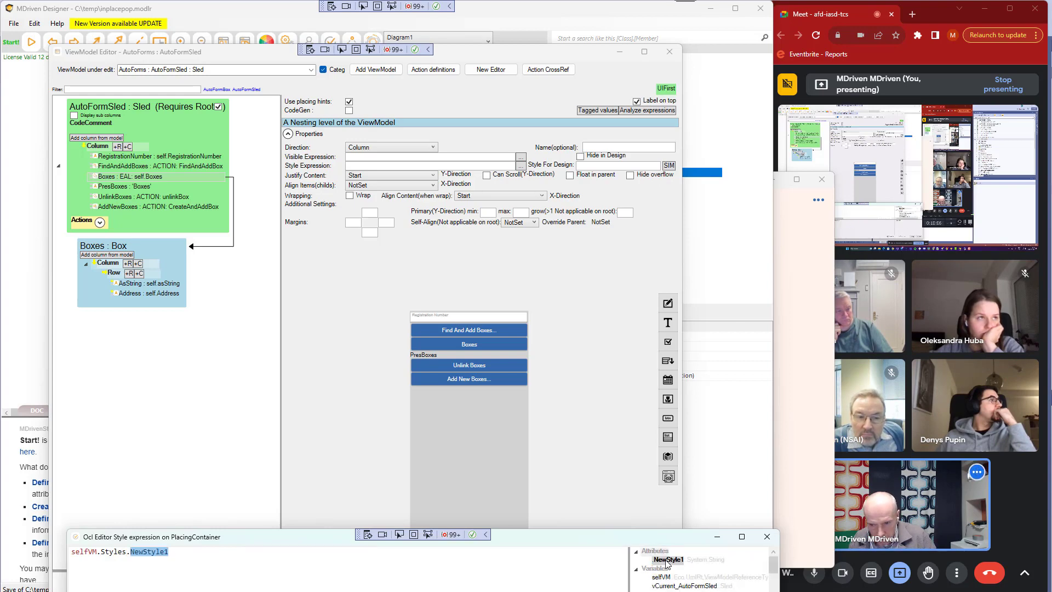
pyautogui.hotkey('ctrl', 'shift', 'Left')
pyautogui.hotkey('ctrl', 'shift', 'Left')
pyautogui.hotkey('ctrl', 'shift', 'Left')
pyautogui.hotkey('ctrl', 'shift', 'Left')
pyautogui.hotkey('ctrl', 'shift', 'Left')
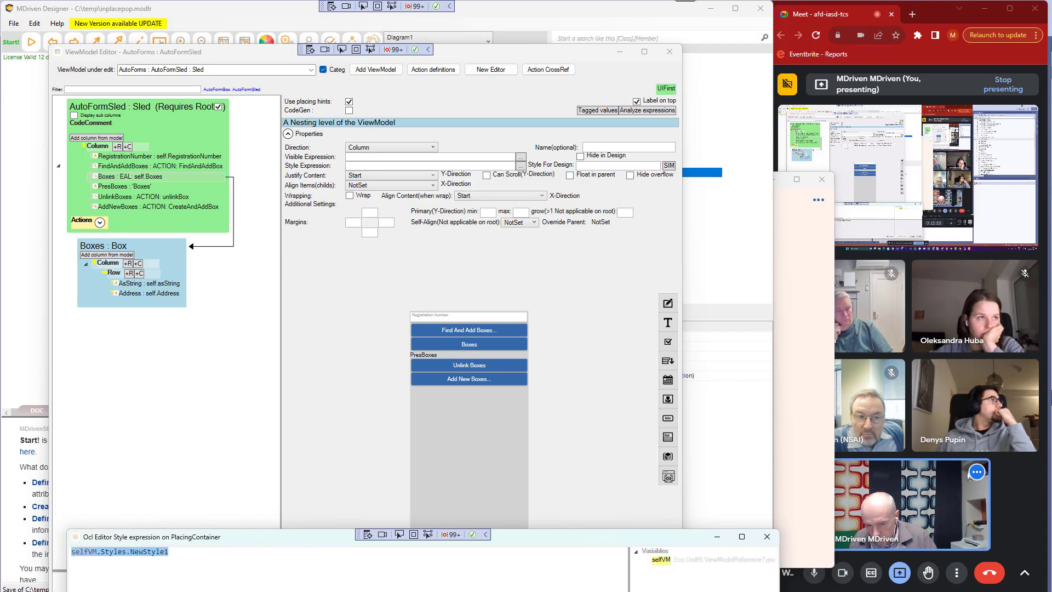
pyautogui.press('Right')
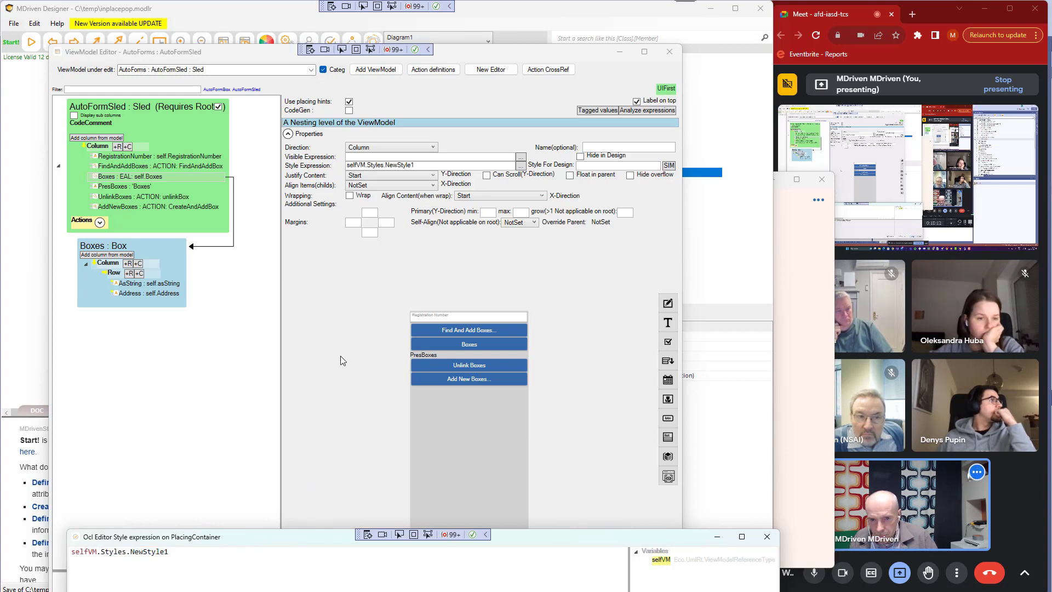
# Return to the prototype and open the Boxes pop-up to check the styled container
pyautogui.hotkey('alt', 'Tab')
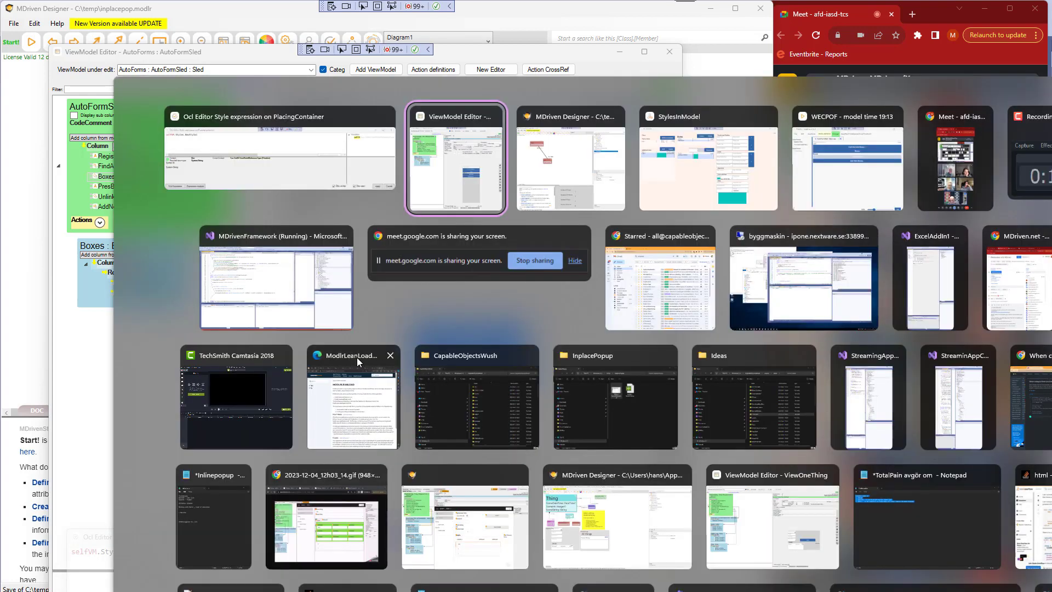
pyautogui.press('Tab')
pyautogui.press('Tab')
pyautogui.press('Tab')
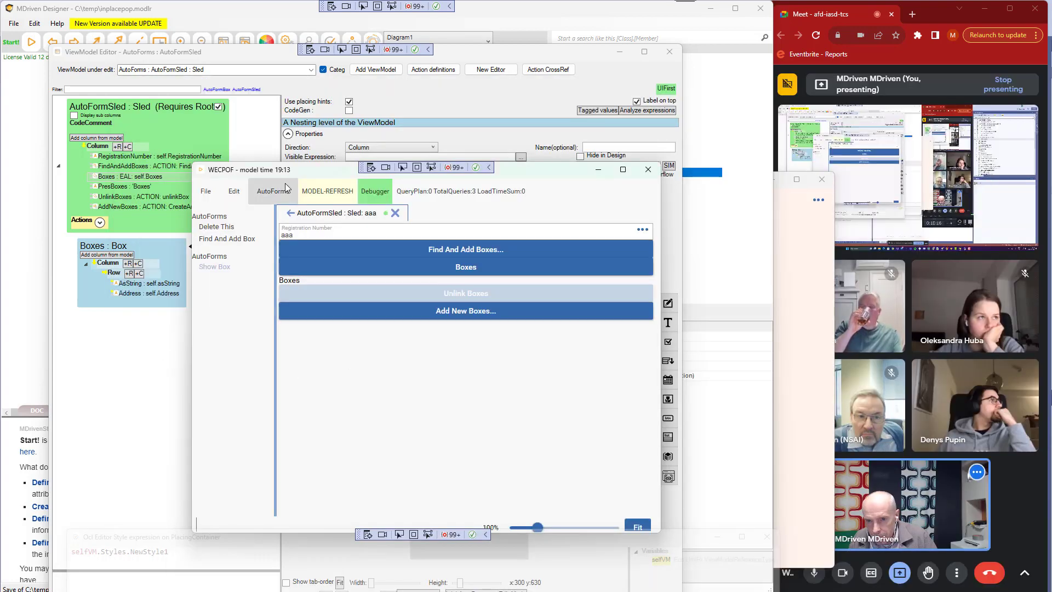
pyautogui.click(386, 275)
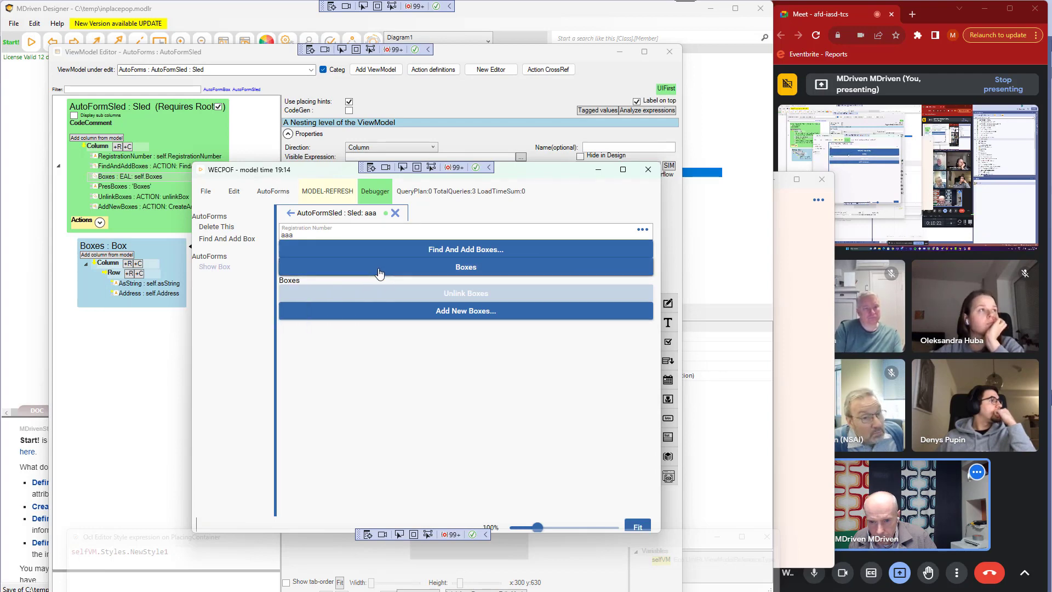
pyautogui.click(380, 271)
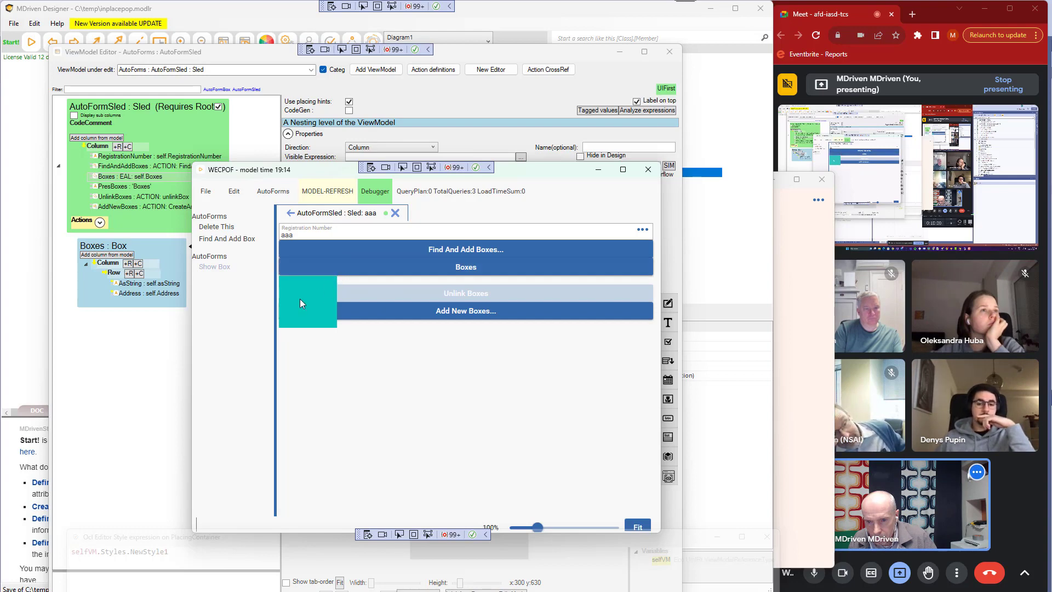
# Back in the ViewModel Editor, copy the nested Column's style expression selfVM.Styles.NewStyle1 to the Row level inside it
pyautogui.click(153, 584)
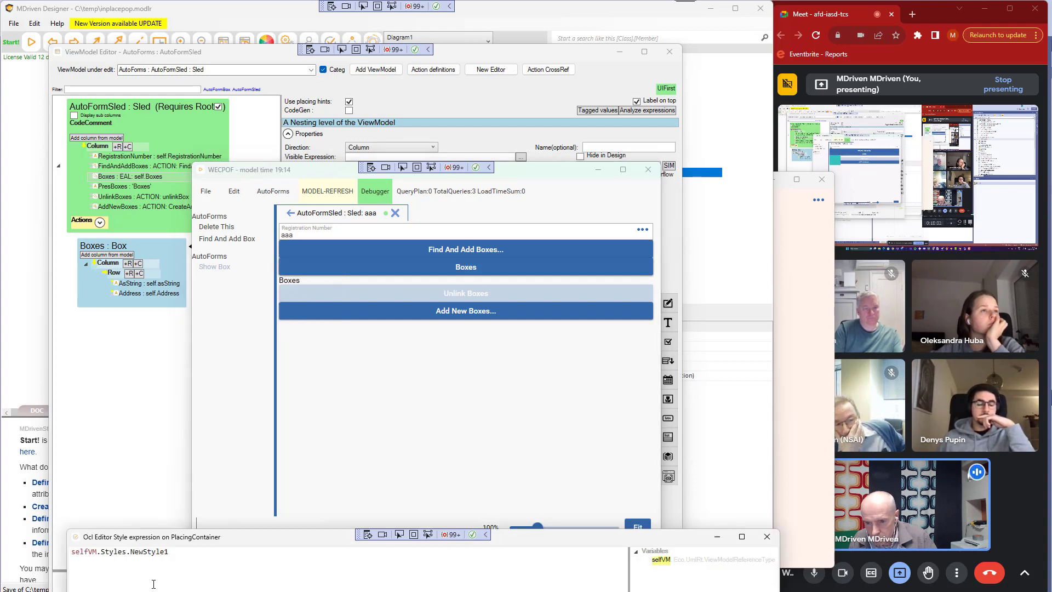
pyautogui.hotkey('alt', 'Tab')
pyautogui.press('Tab')
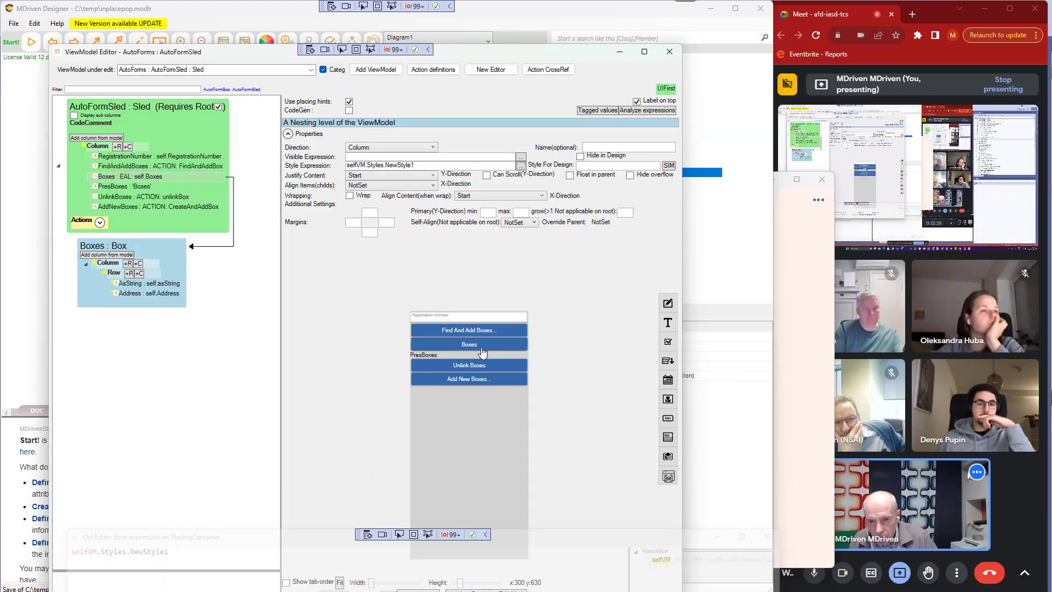
pyautogui.click(112, 284)
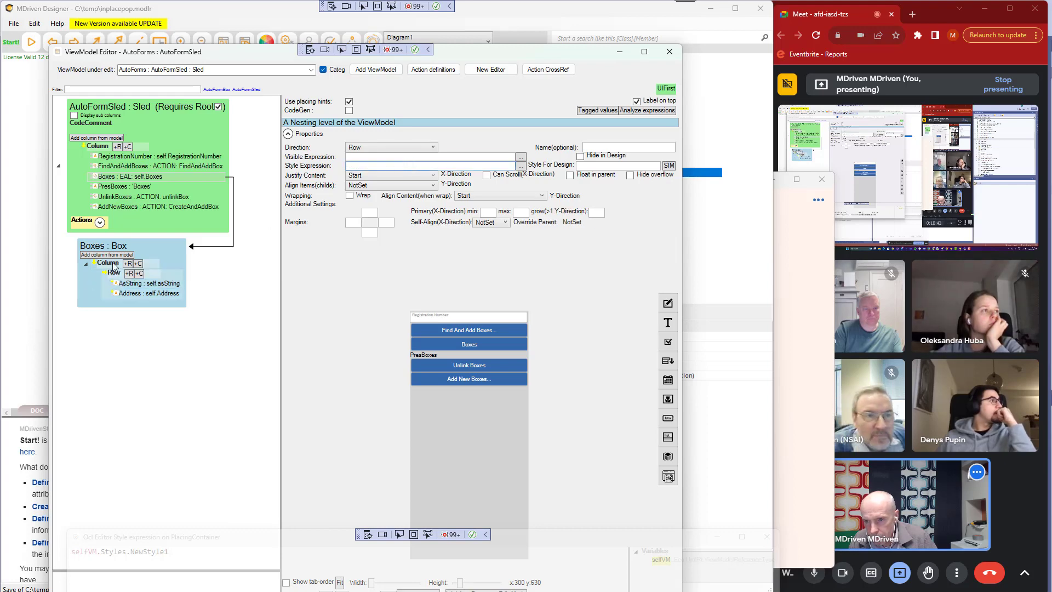
pyautogui.click(93, 282)
pyautogui.click(439, 165)
pyautogui.hotkey('ctrl', 'c')
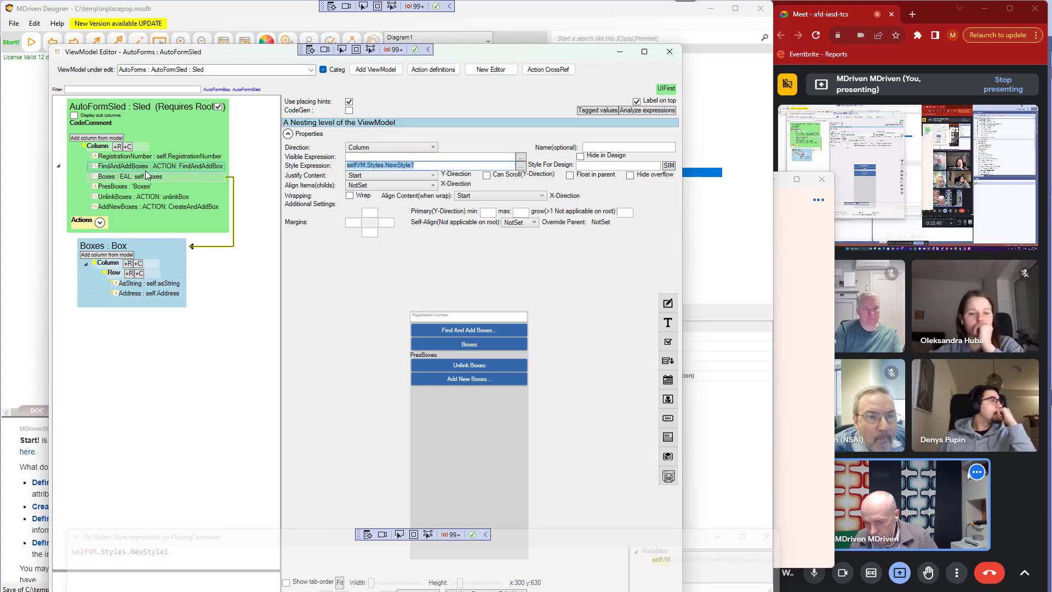
pyautogui.click(117, 274)
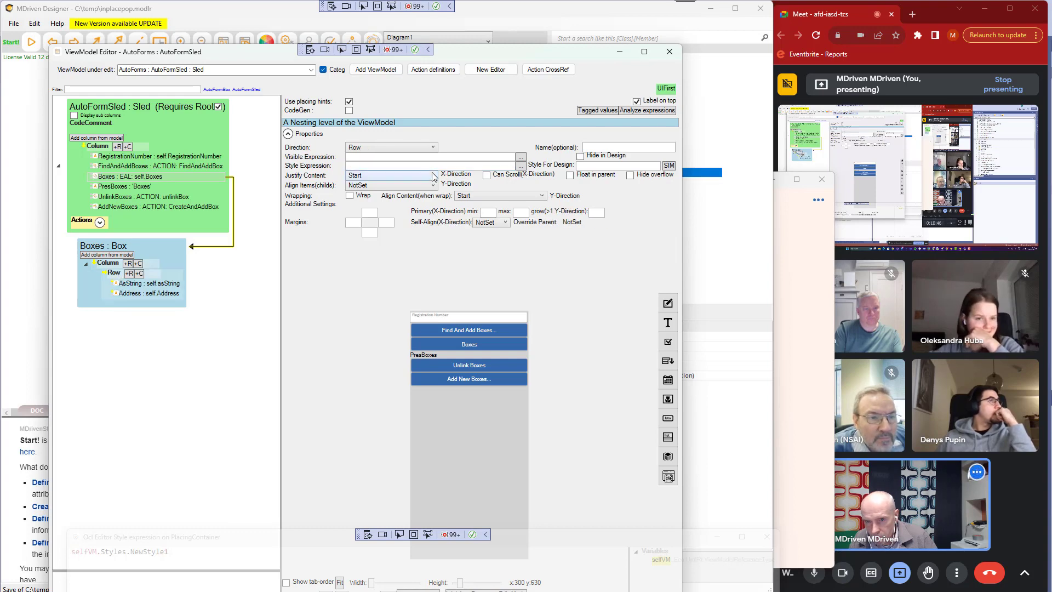
pyautogui.click(383, 166)
pyautogui.hotkey('ctrl', 'v')
pyautogui.press('Tab')
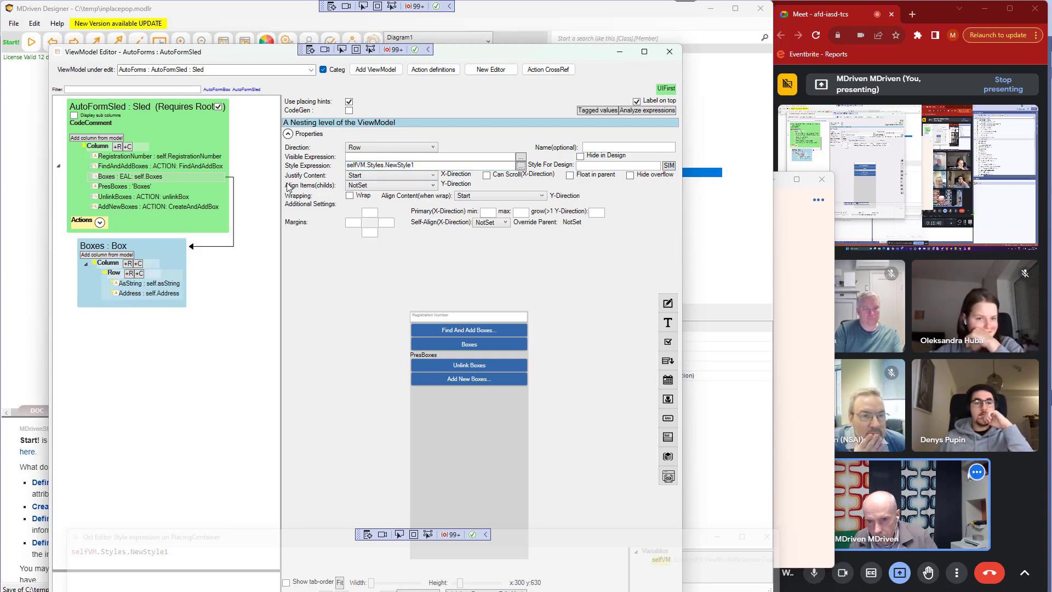
# Clear the style expression of the nested Boxes class's outer Column level
pyautogui.click(121, 265)
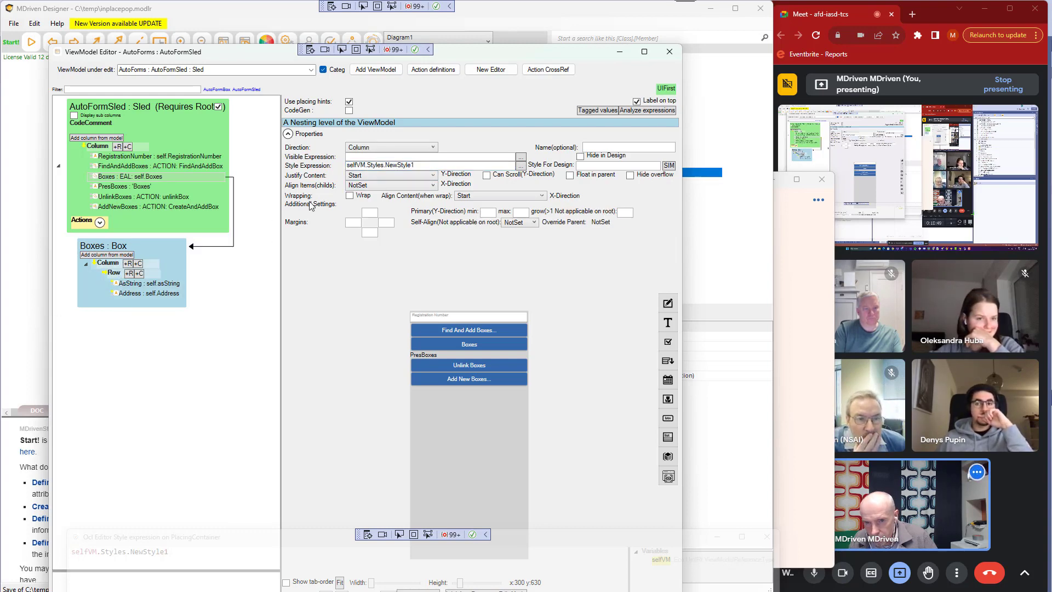
pyautogui.click(115, 258)
pyautogui.click(109, 265)
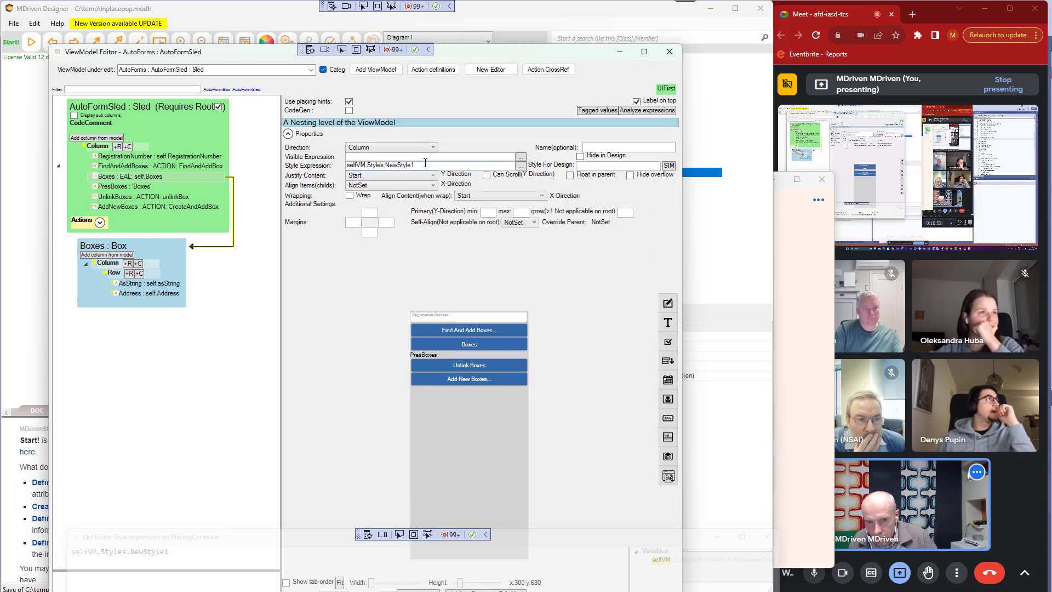
pyautogui.moveTo(425, 163); pyautogui.dragTo(347, 165)
pyautogui.hotkey('ctrl', 'c')
pyautogui.press('Delete')
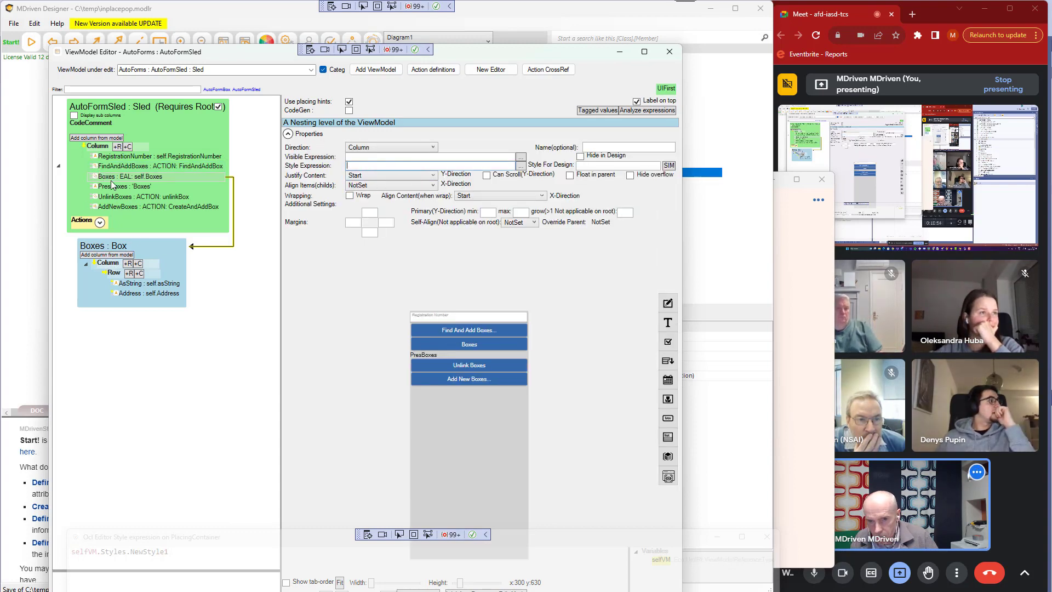
# Refresh the prototype's model, move its window lower to uncover the editor, and open the Boxes pop-up to check the Row styling
pyautogui.hotkey('alt', 'Tab')
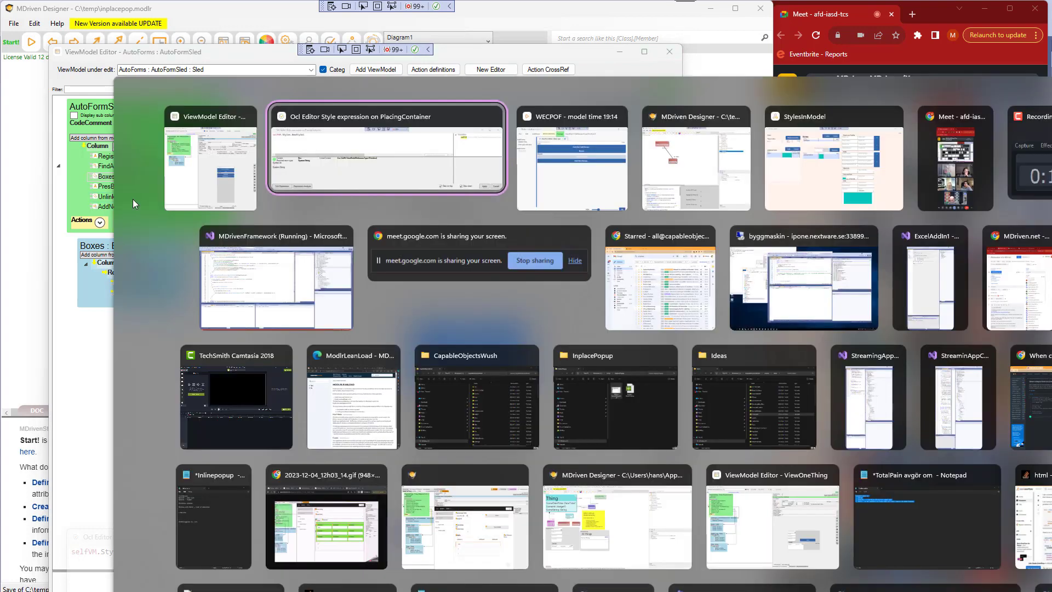
pyautogui.hotkey('alt', 'Tab')
pyautogui.hotkey('alt', 'Tab')
pyautogui.hotkey('alt', 'Tab')
pyautogui.hotkey('alt', 'shift', 'Tab')
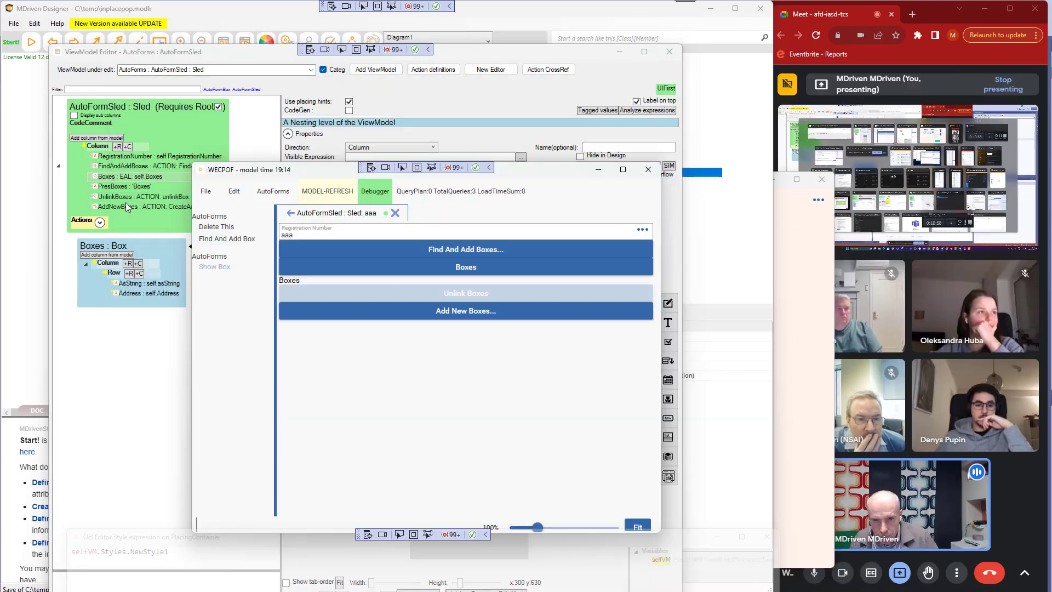
pyautogui.click(328, 191)
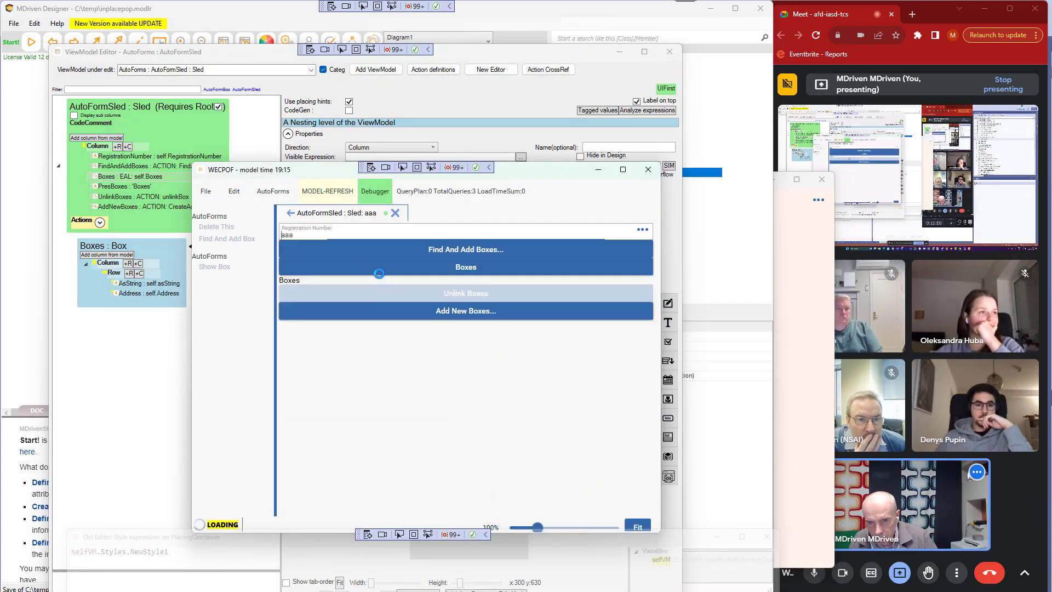
pyautogui.click(118, 275)
pyautogui.moveTo(297, 172); pyautogui.dragTo(314, 282)
pyautogui.click(343, 302)
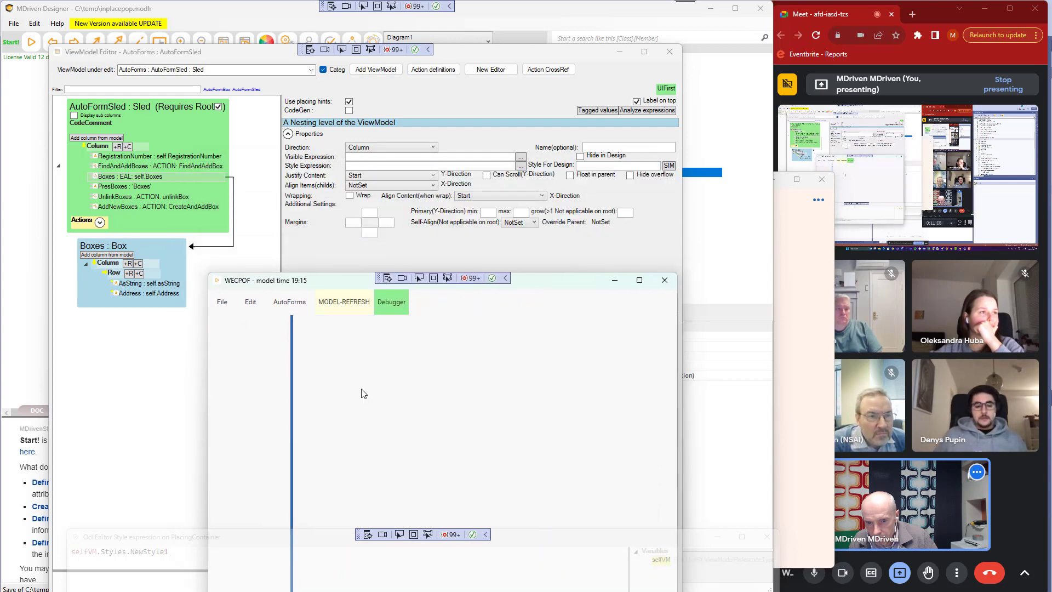
pyautogui.click(357, 378)
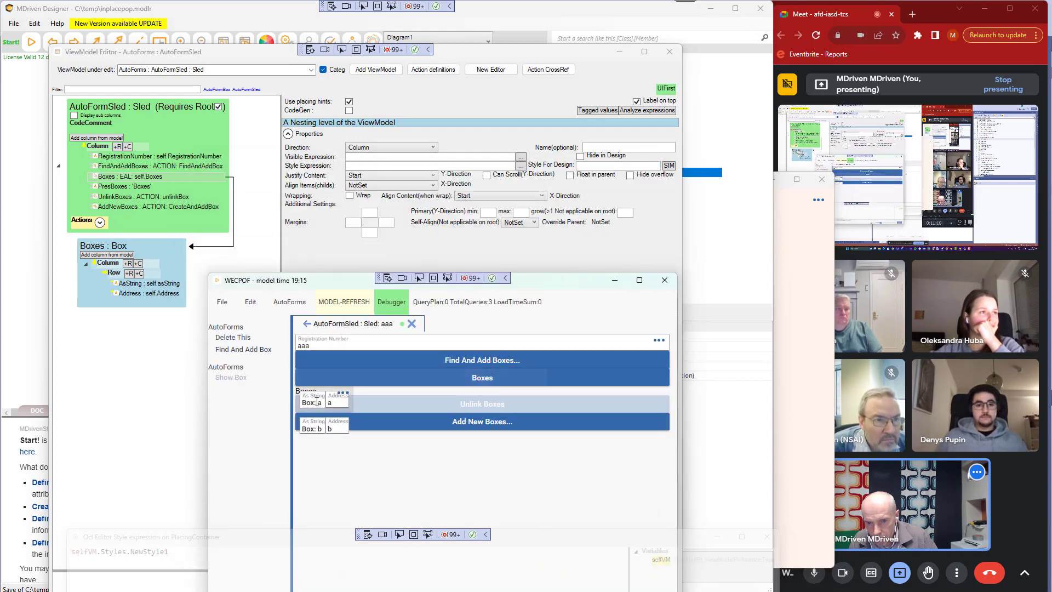
# Return to the ViewModel Editor and compare the style expressions of the nested Row and Column levels
pyautogui.click(105, 266)
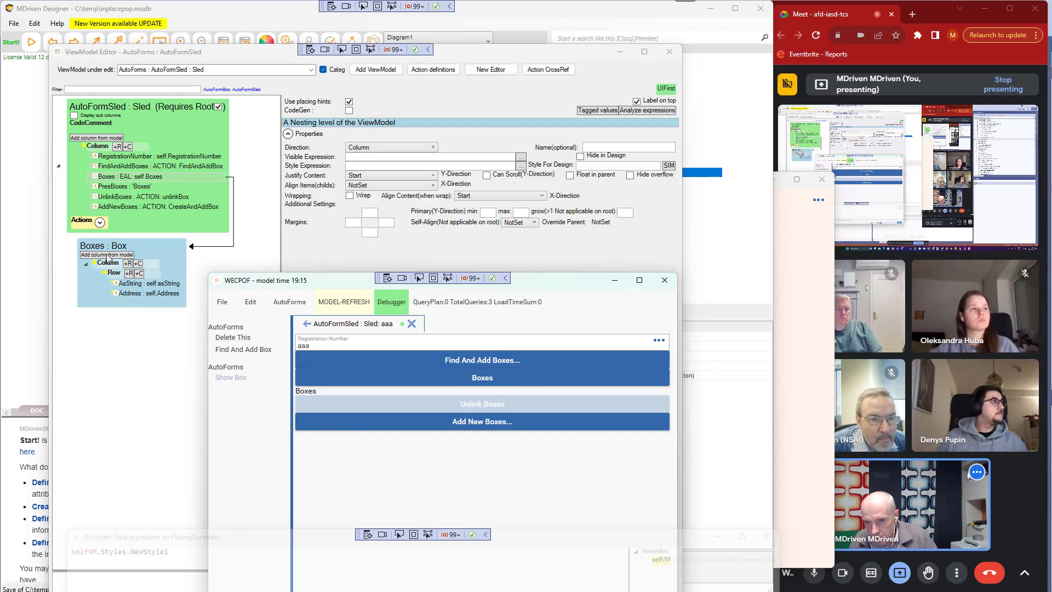
pyautogui.click(105, 266)
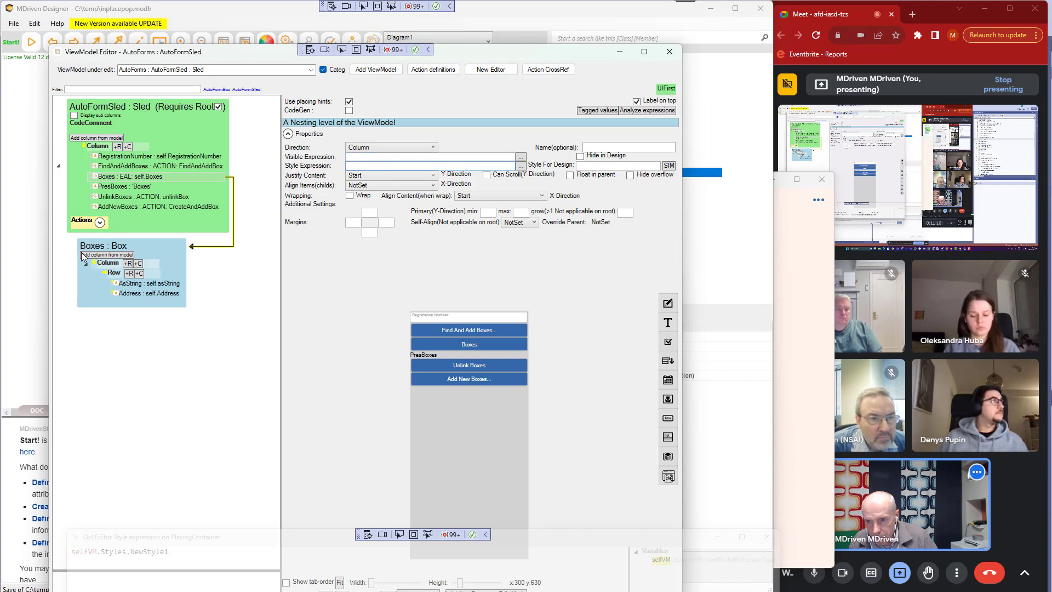
pyautogui.click(122, 276)
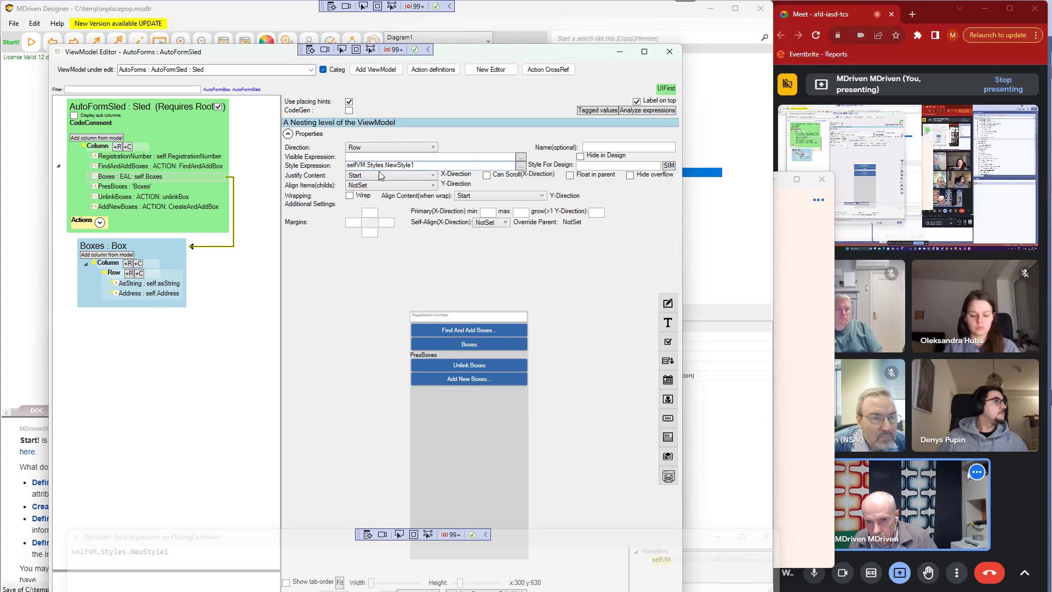
pyautogui.click(108, 264)
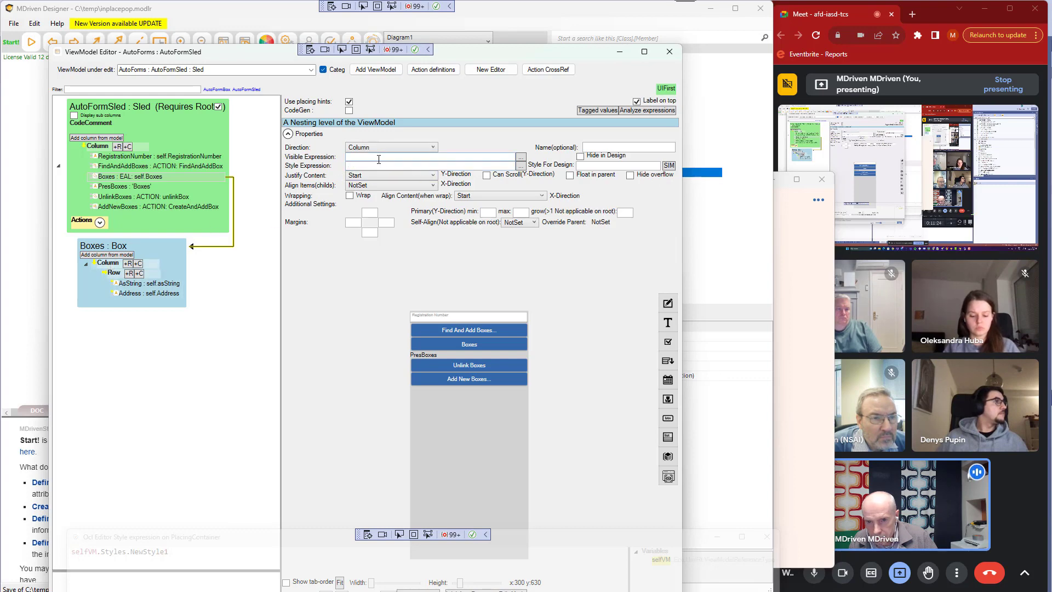
# Set the style expression of the nested Boxes class's outer Column level to selfVM.Styles.NewStyle1, leaving its visible expression empty
pyautogui.hotkey('ctrl', 'v')
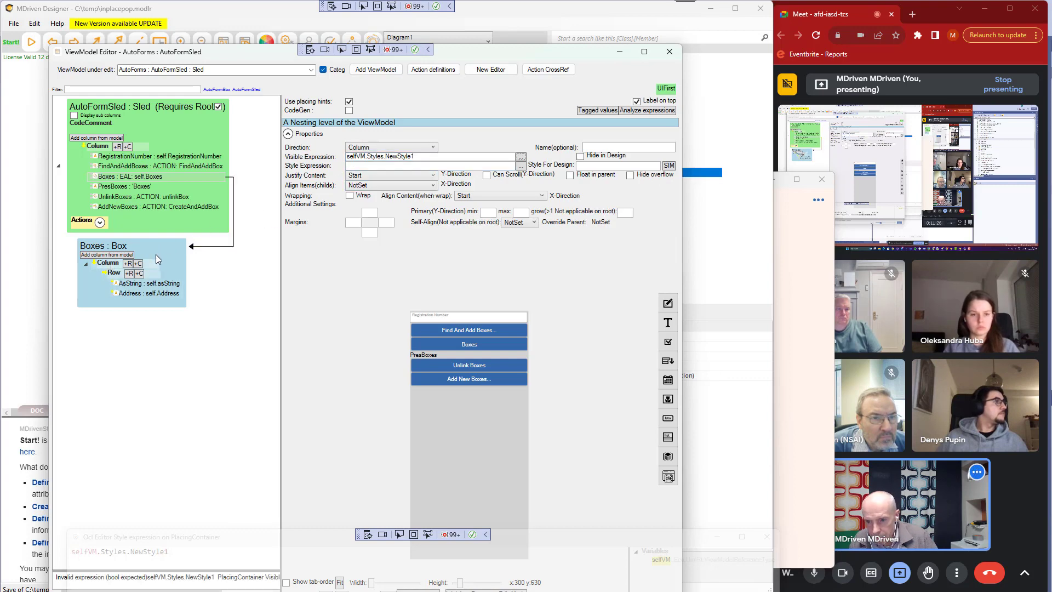
pyautogui.hotkey('ctrl', 'a')
pyautogui.hotkey('ctrl', 'c')
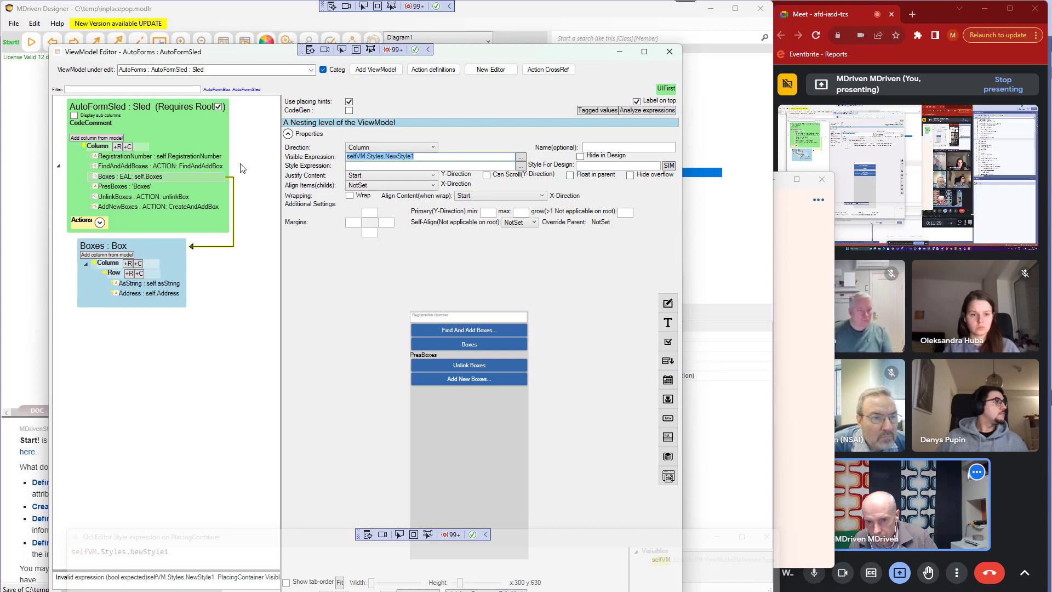
pyautogui.press('Delete')
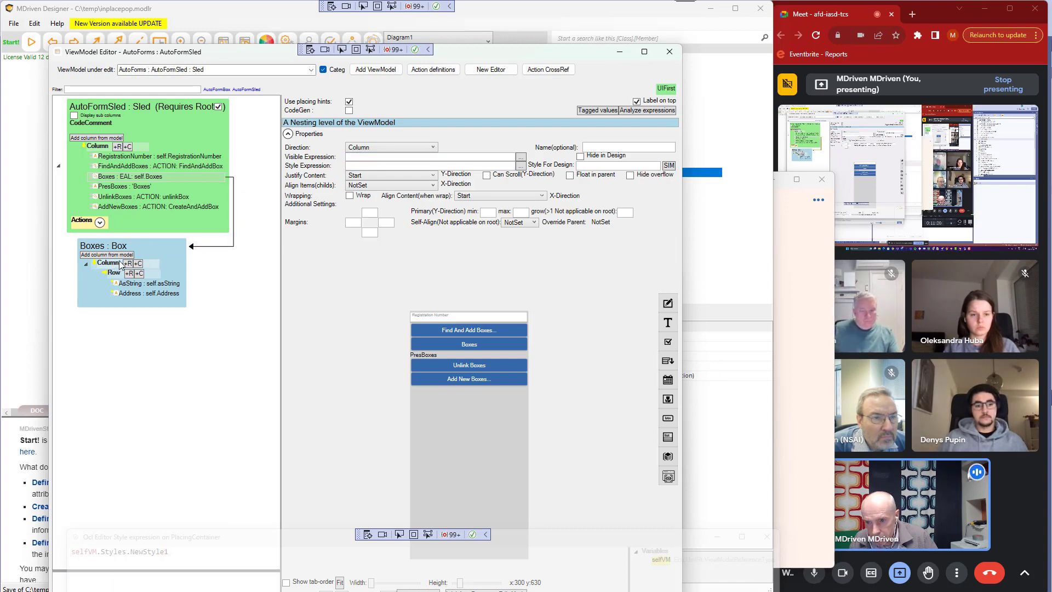
pyautogui.click(373, 165)
pyautogui.hotkey('ctrl', 'v')
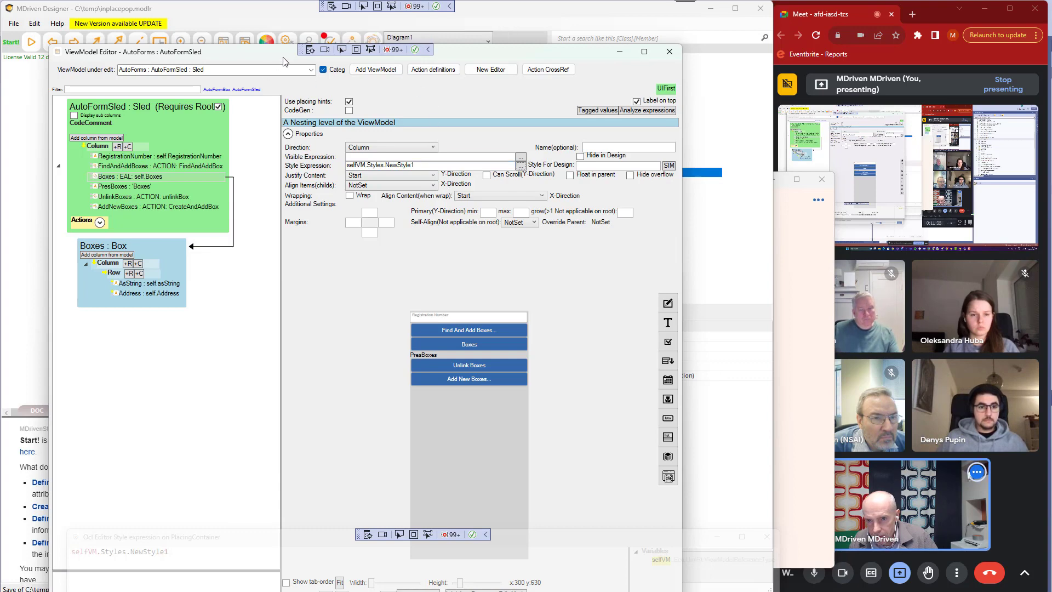
# Review the model check errors in the designer and return to the ViewModel Editor
pyautogui.moveTo(283, 57); pyautogui.dragTo(278, 54)
pyautogui.click(347, 47)
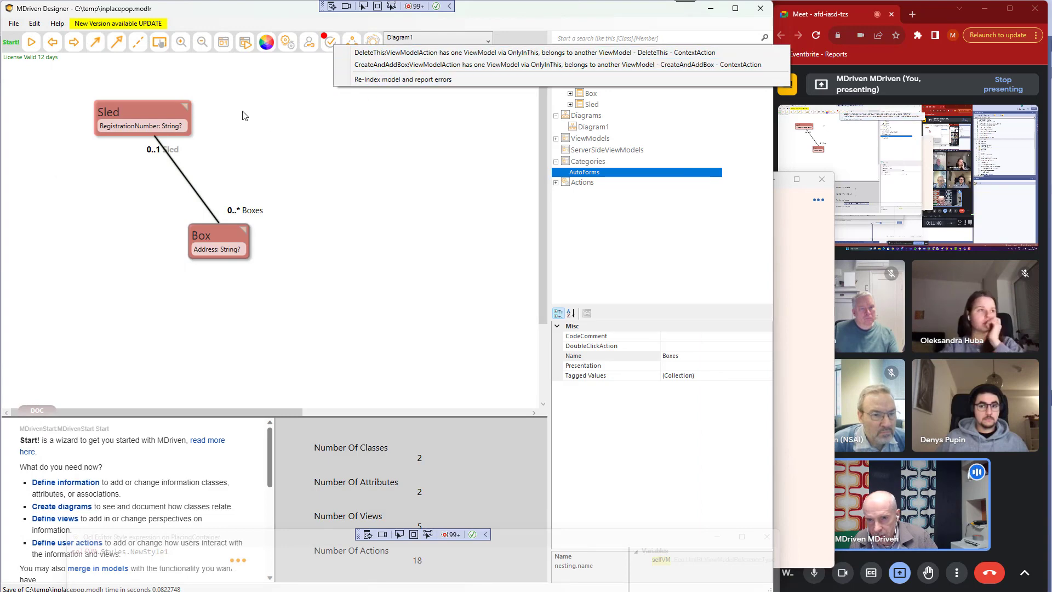
pyautogui.click(320, 132)
pyautogui.hotkey('alt', 'Tab')
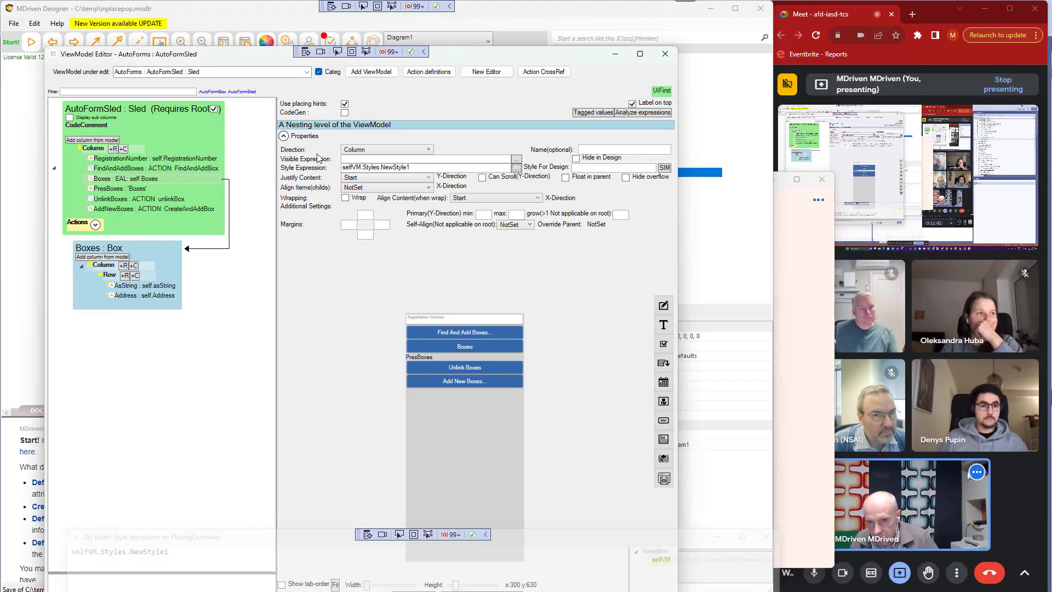
# Switch to the running prototype and refresh its model
pyautogui.hotkey('alt', 'Tab')
pyautogui.press('Tab')
pyautogui.press('Tab')
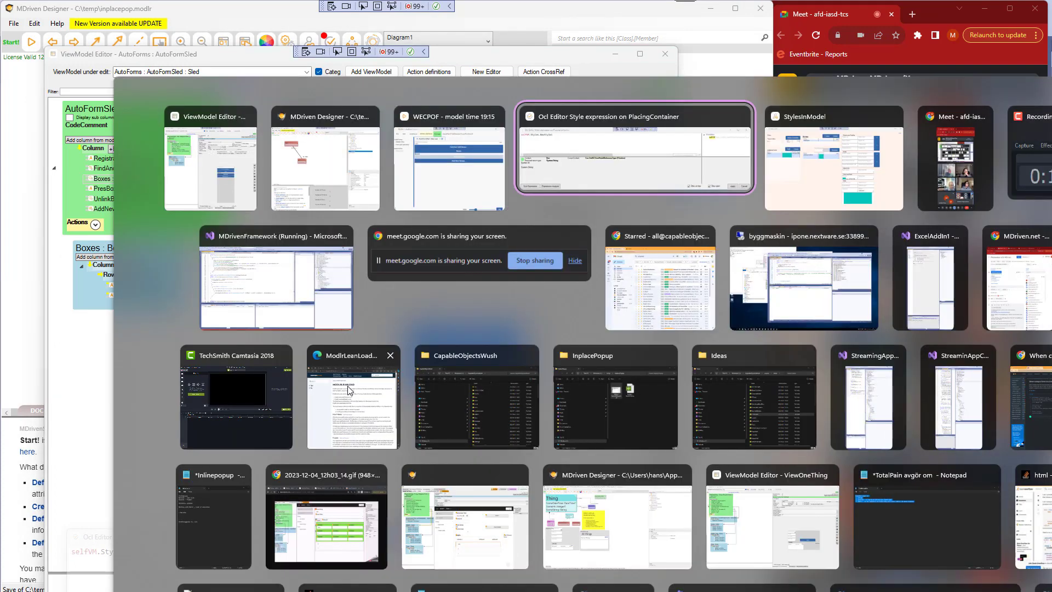
pyautogui.hotkey('alt', 'shift', 'Tab')
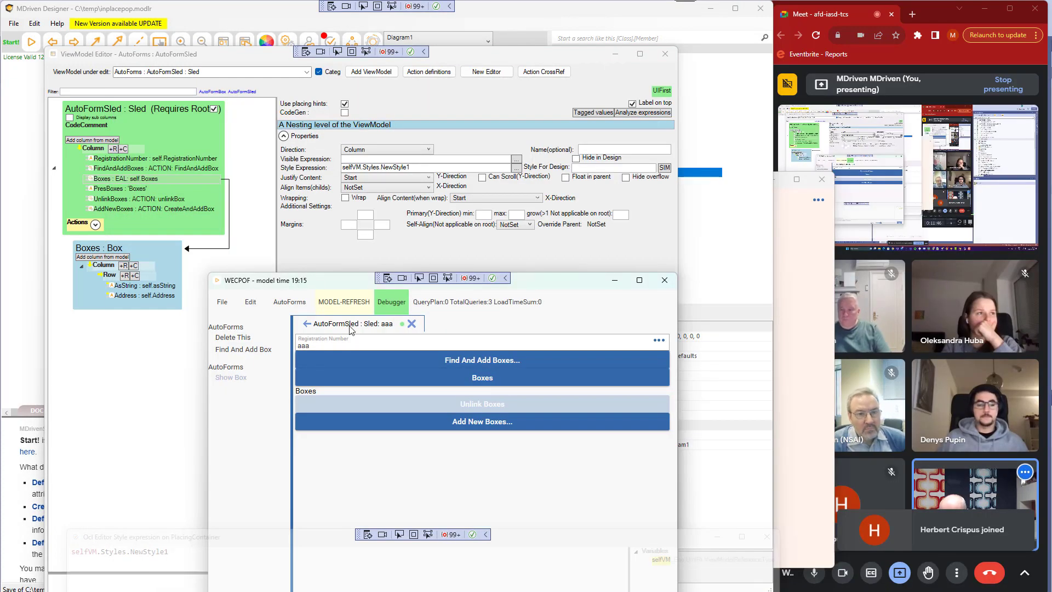
pyautogui.click(347, 308)
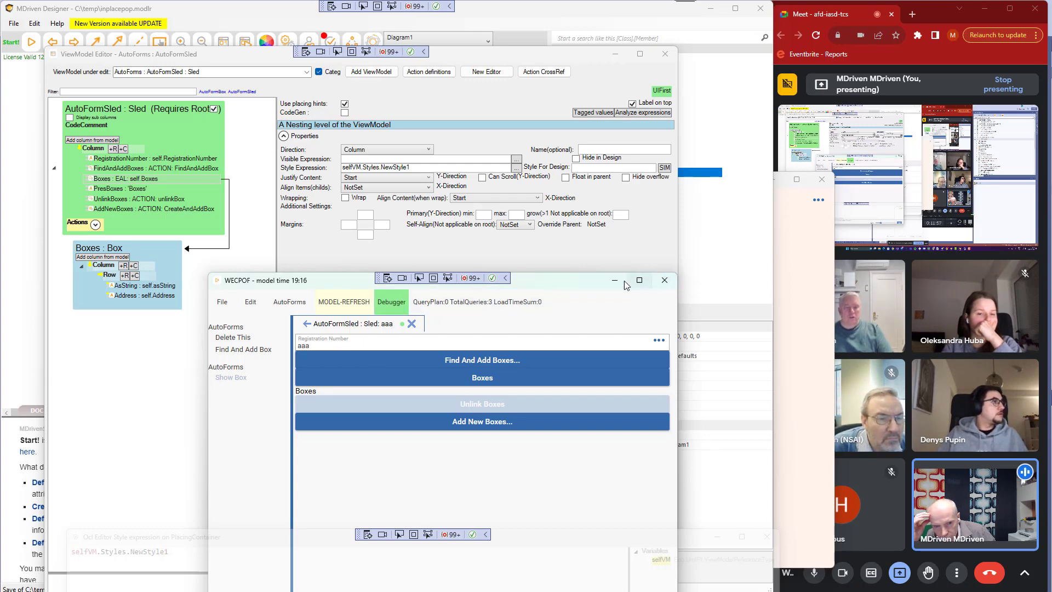
# Close the running prototype and the MDriven Designer that holds inplacepop.modlr
pyautogui.click(664, 280)
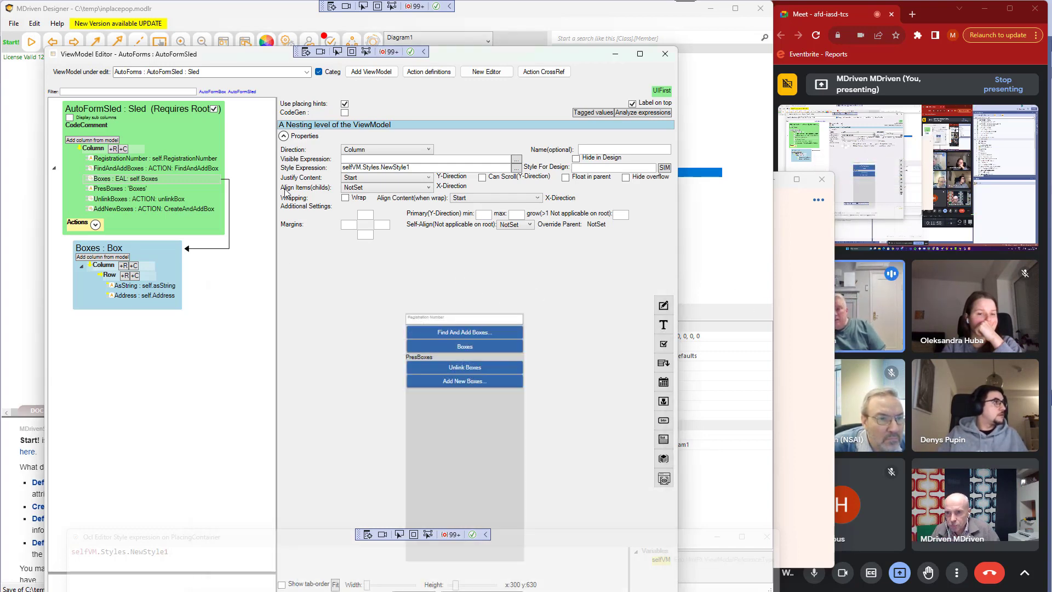
pyautogui.click(14, 26)
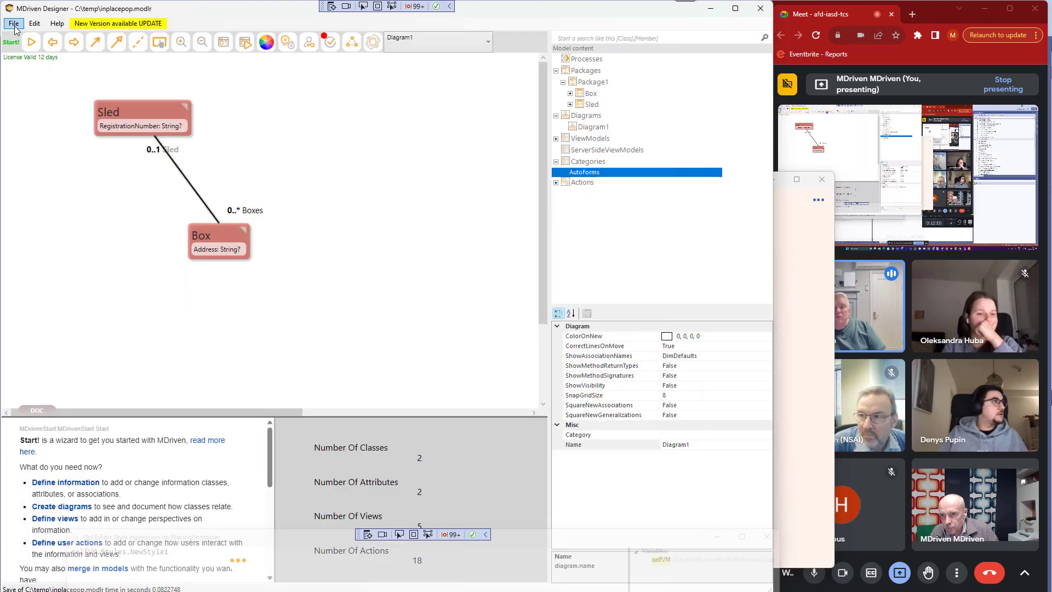
pyautogui.click(15, 26)
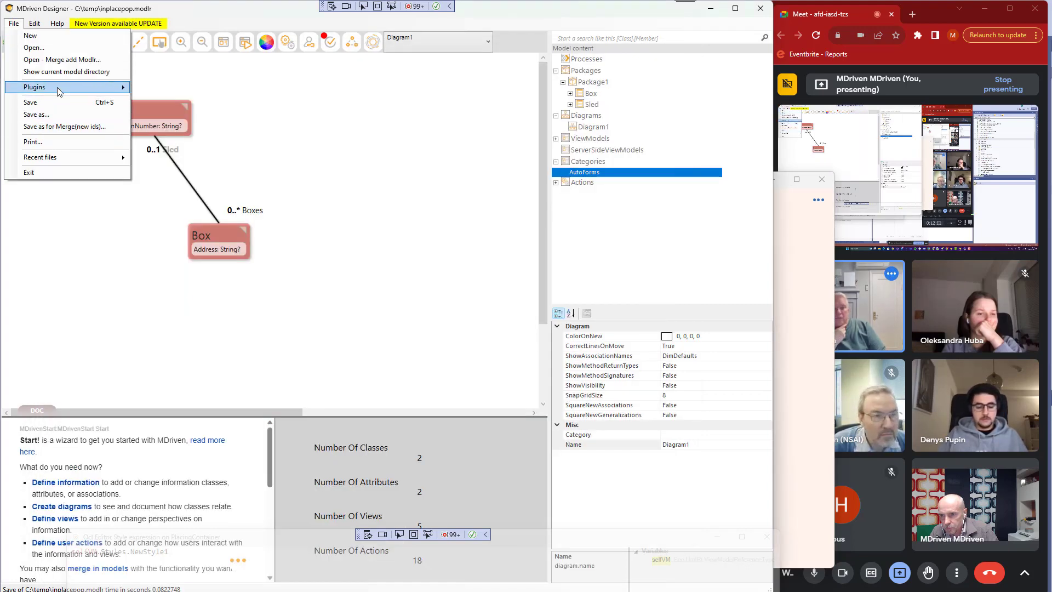
pyautogui.moveTo(57, 89)
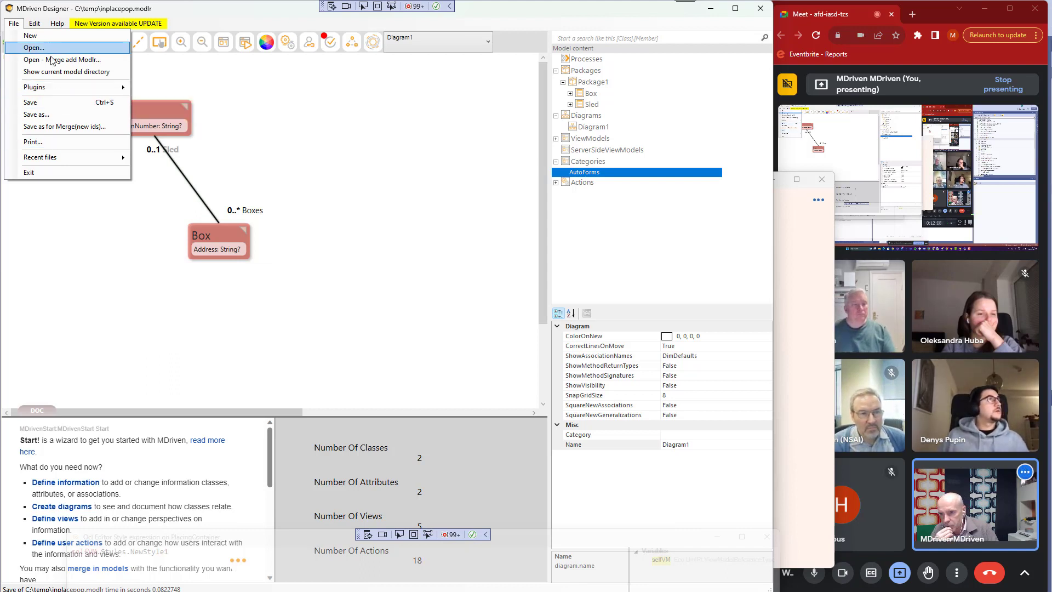
pyautogui.moveTo(48, 158)
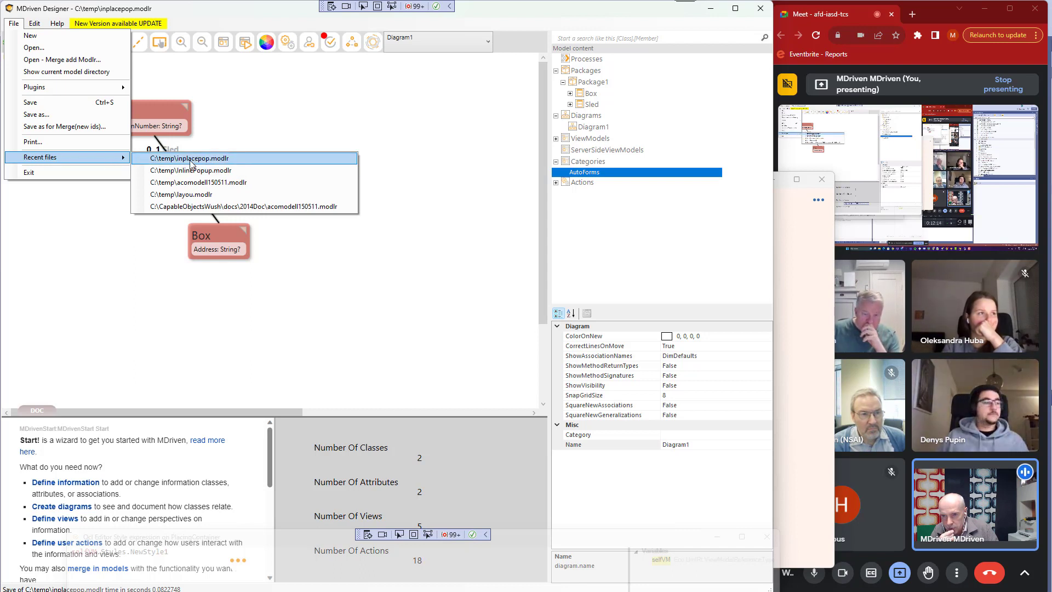
pyautogui.click(284, 158)
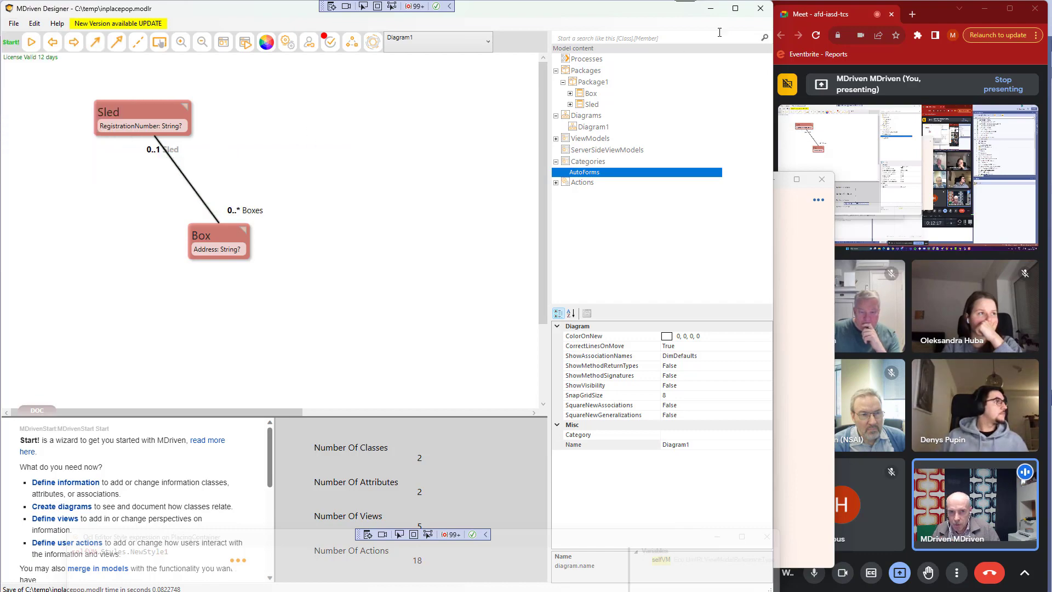
pyautogui.click(752, 9)
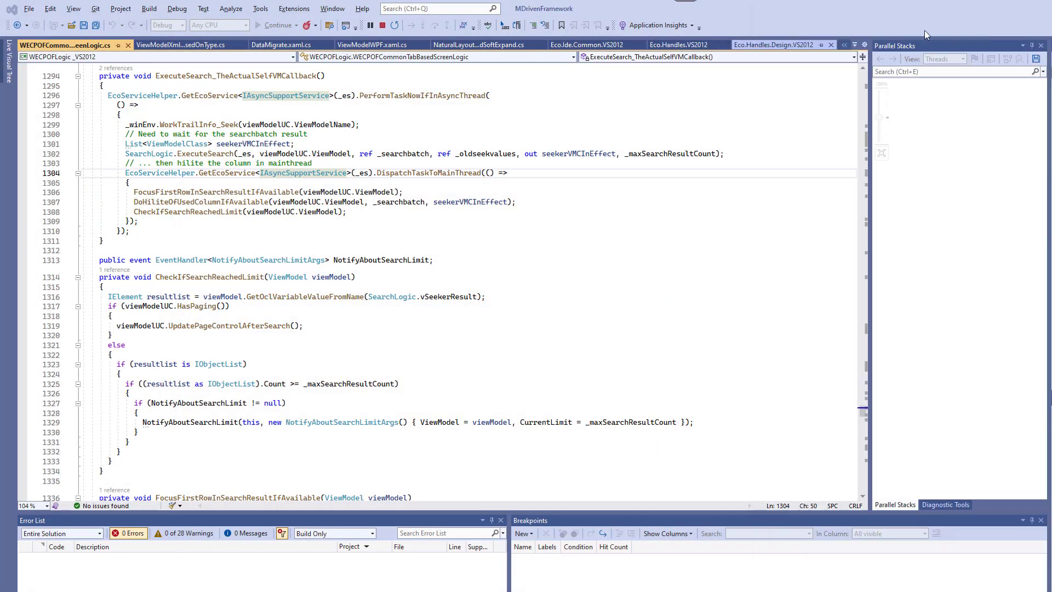
# Switch to Chrome, open a new tab, and detach it into its own widened window
pyautogui.press('super+Tab')
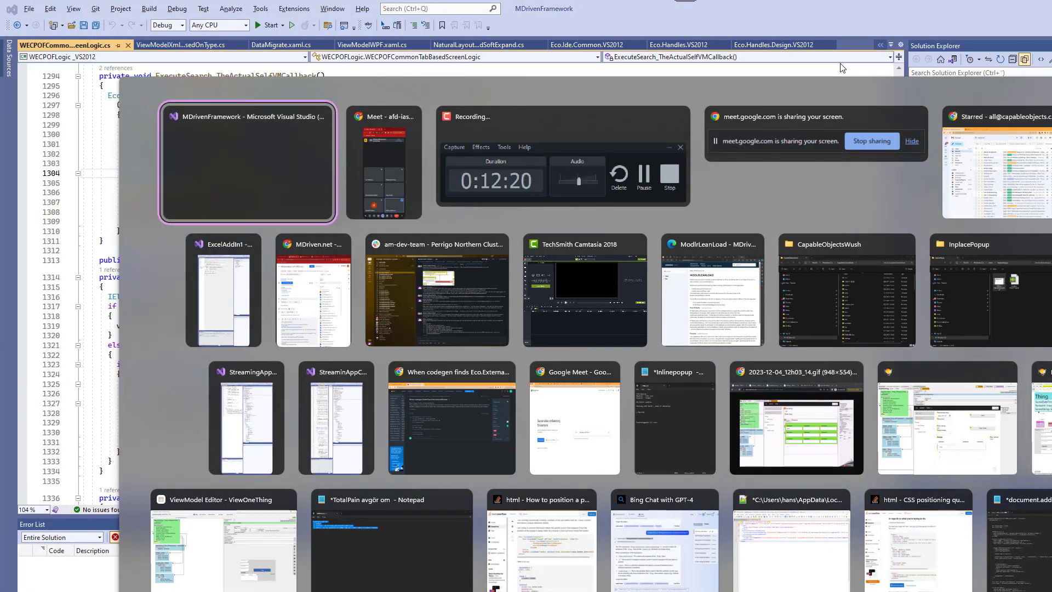
pyautogui.click(326, 134)
pyautogui.click(326, 134)
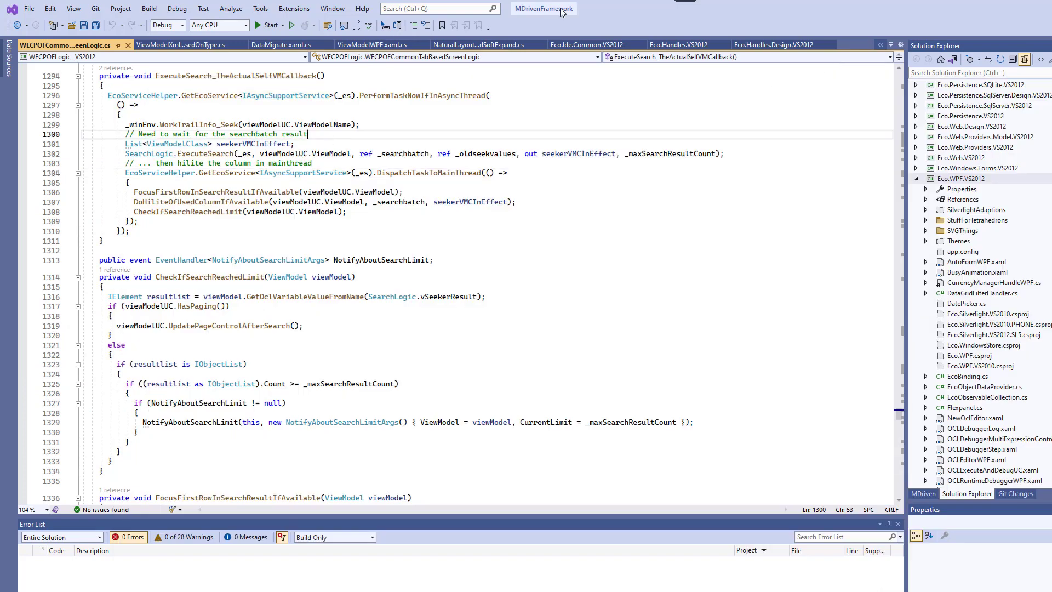
pyautogui.hotkey('alt', 'Tab')
pyautogui.hotkey('alt', 'Tab')
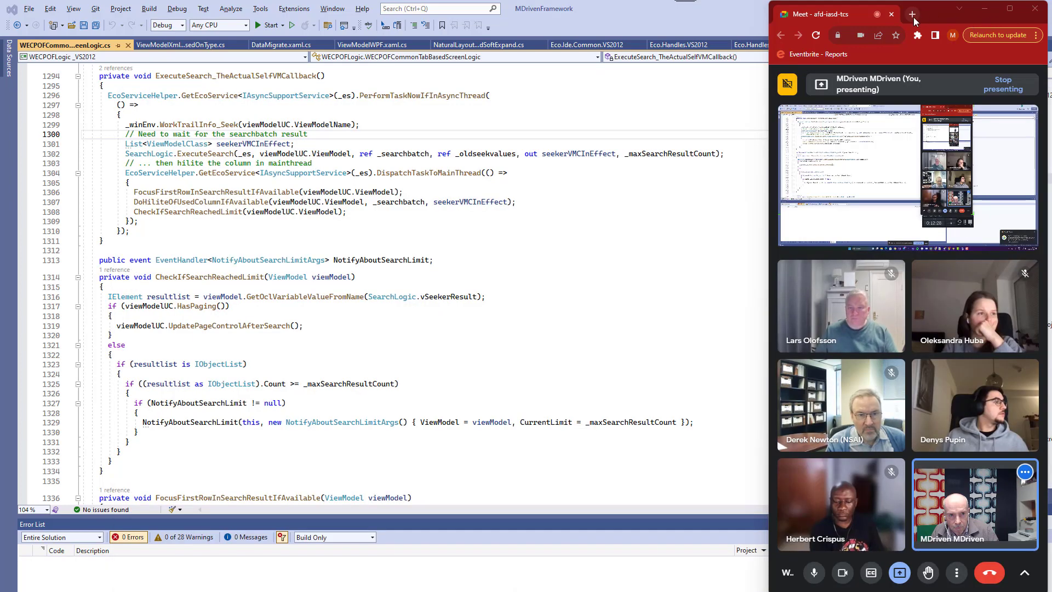
pyautogui.click(913, 14)
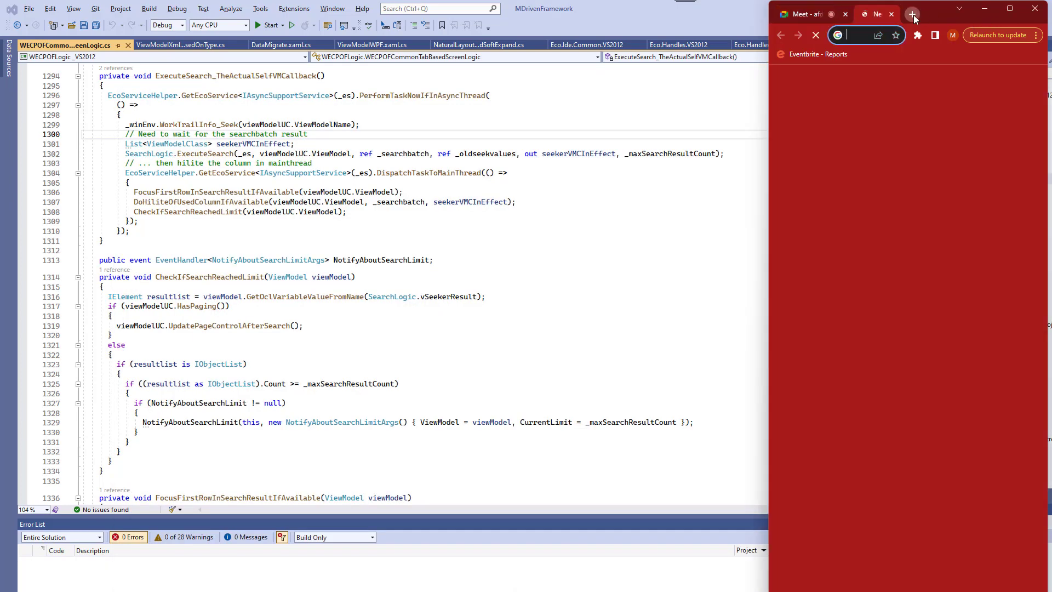
pyautogui.moveTo(871, 10); pyautogui.dragTo(272, 34)
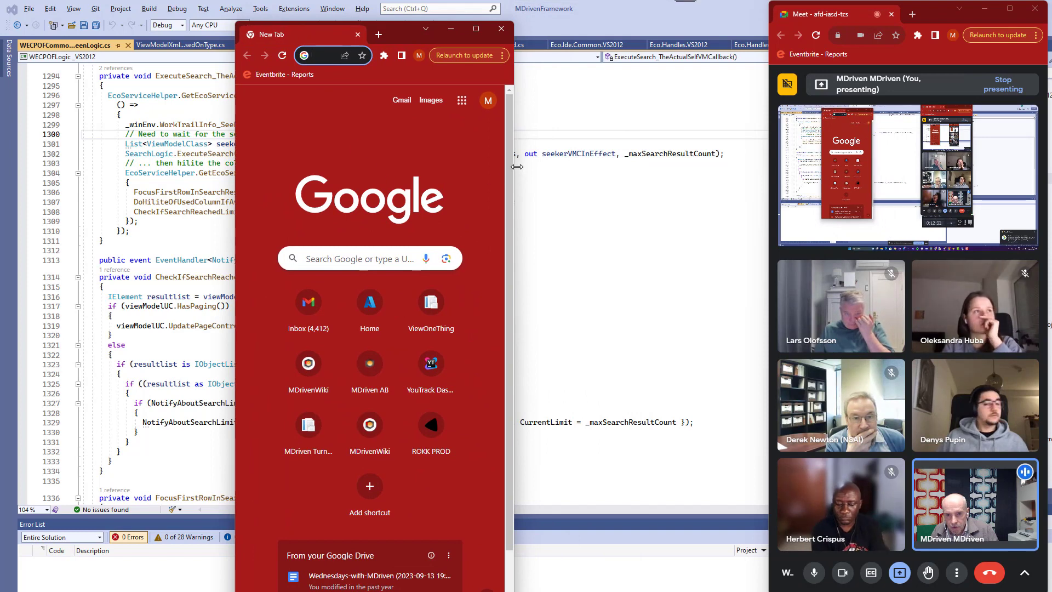
pyautogui.moveTo(514, 175); pyautogui.dragTo(770, 175)
# Go to the downloads page of mdriven.net and run MDriven Designer with ClickOnce
pyautogui.click(398, 54)
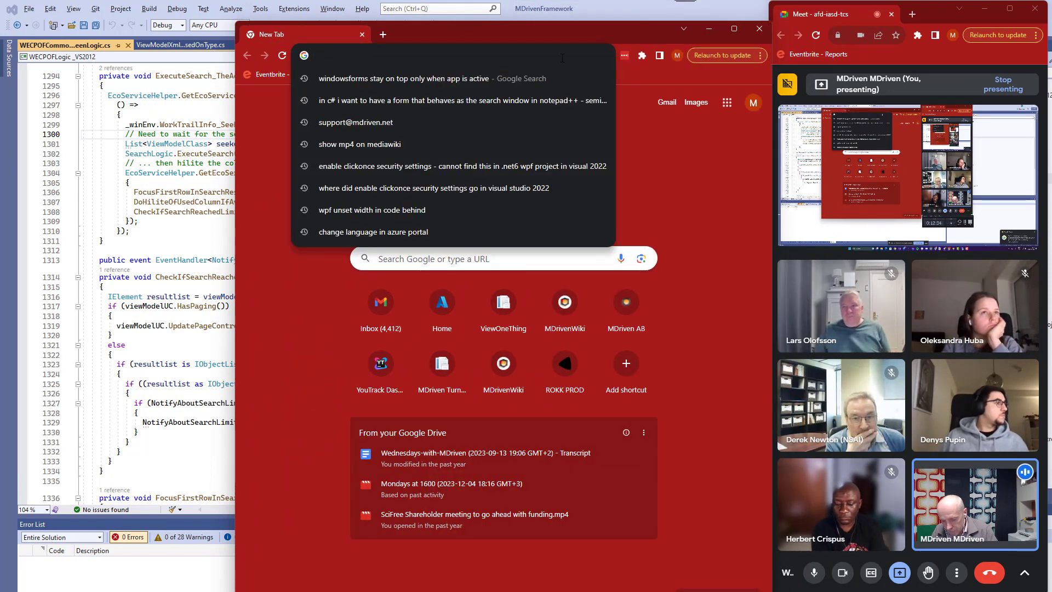
pyautogui.write('mdriven.net')
pyautogui.press('Return')
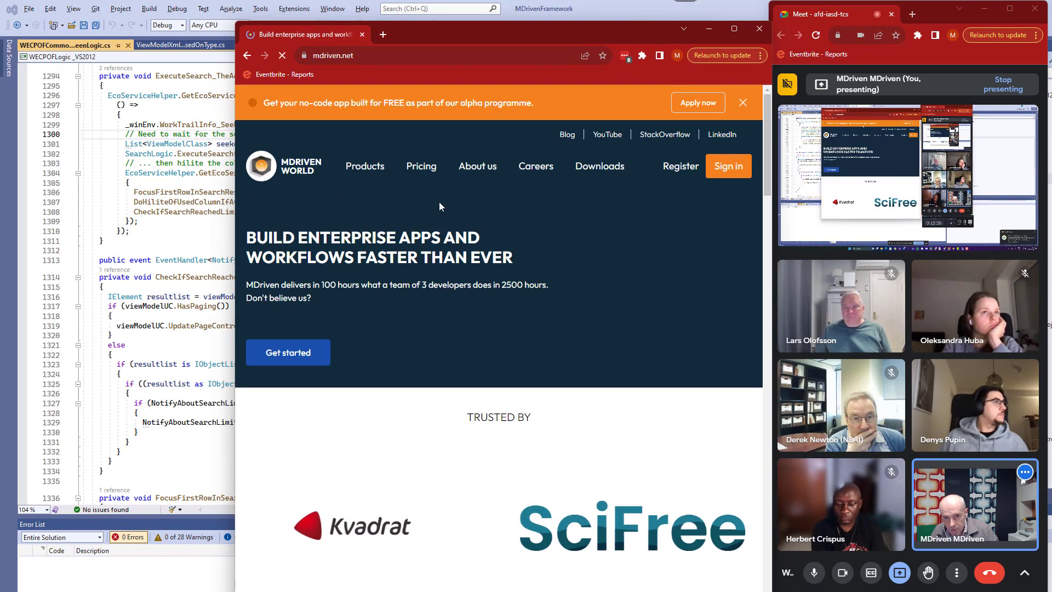
pyautogui.click(610, 175)
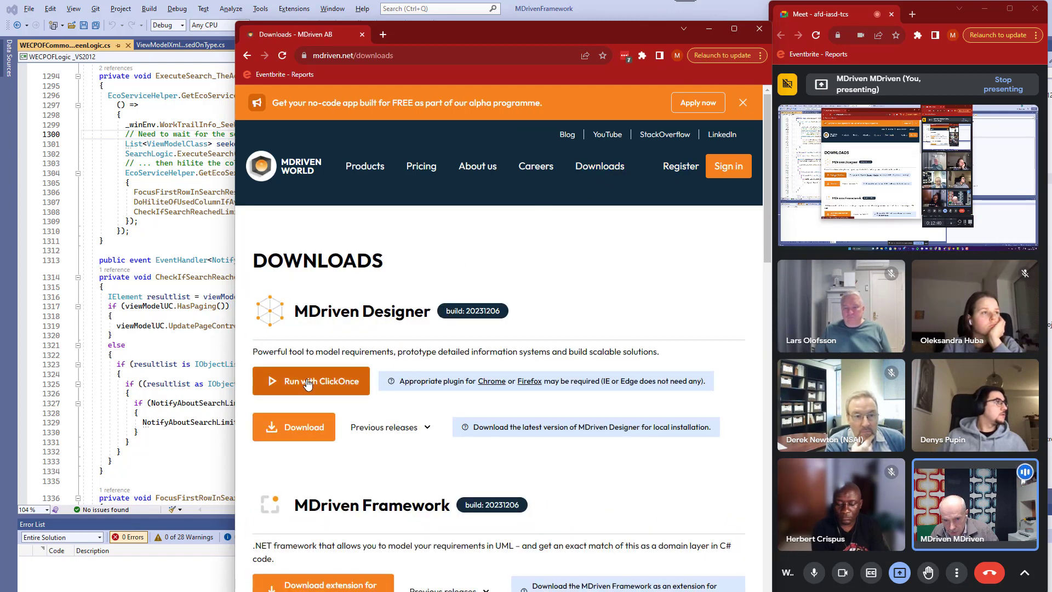
pyautogui.click(307, 382)
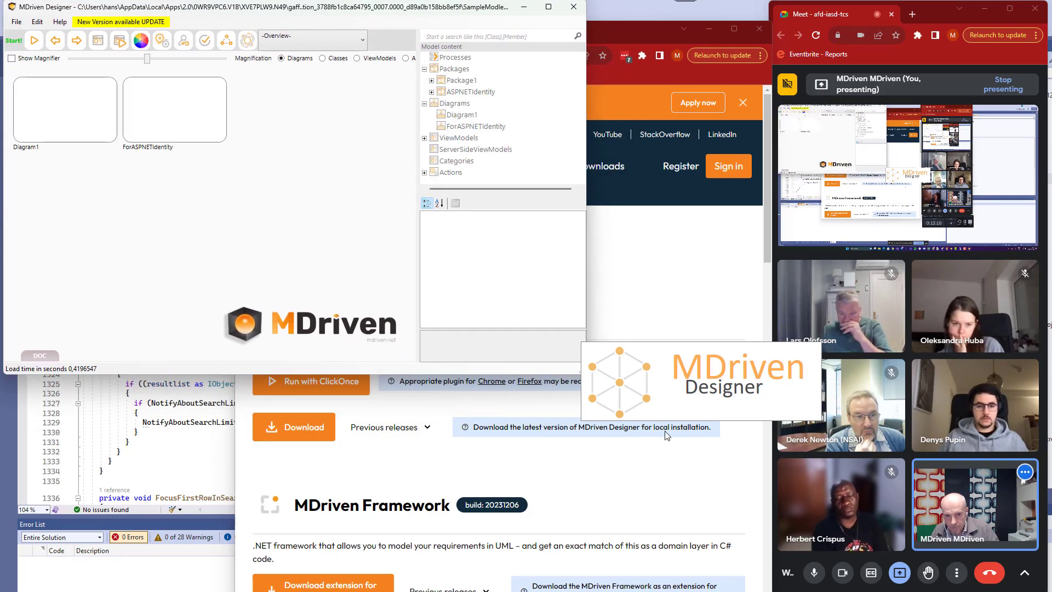
# Enlarge the new MDriven Designer window, load the recent model C:\temp\inplacepop.modlr, and open Diagram1
pyautogui.moveTo(584, 373); pyautogui.dragTo(771, 589)
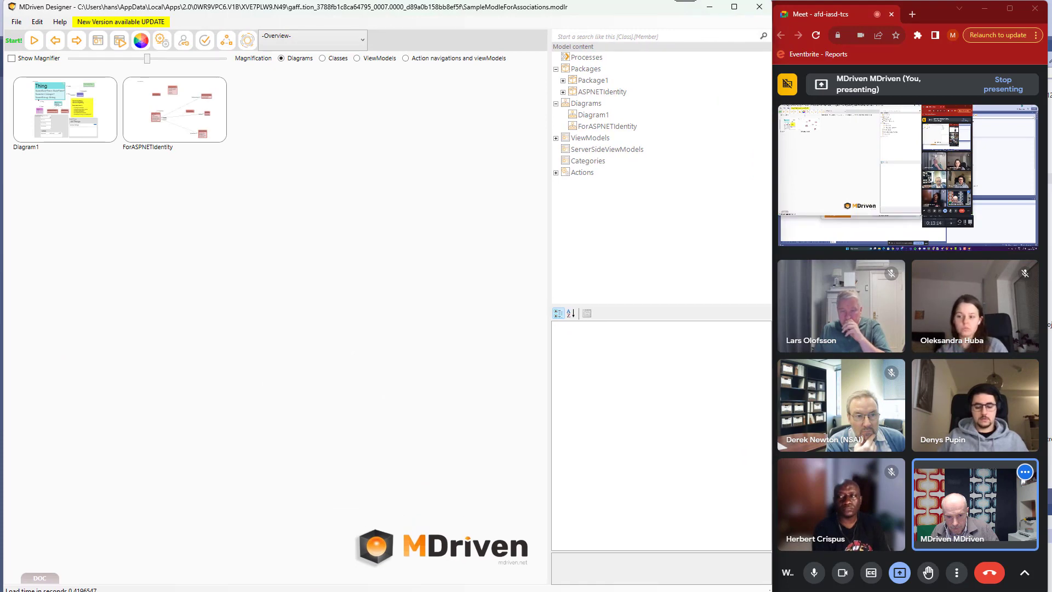
pyautogui.click(15, 22)
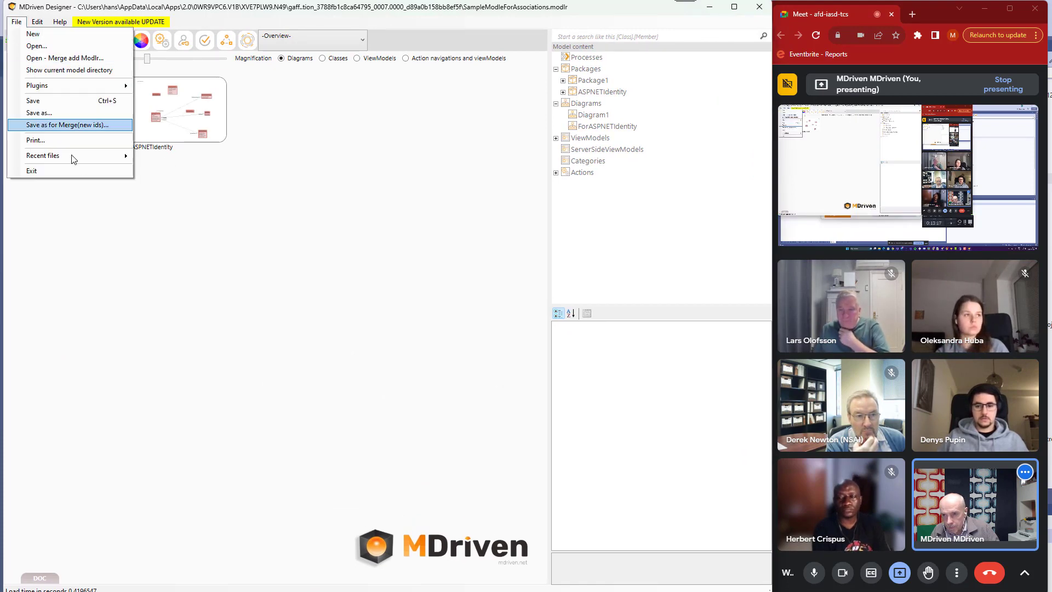
pyautogui.moveTo(124, 156)
pyautogui.click(225, 157)
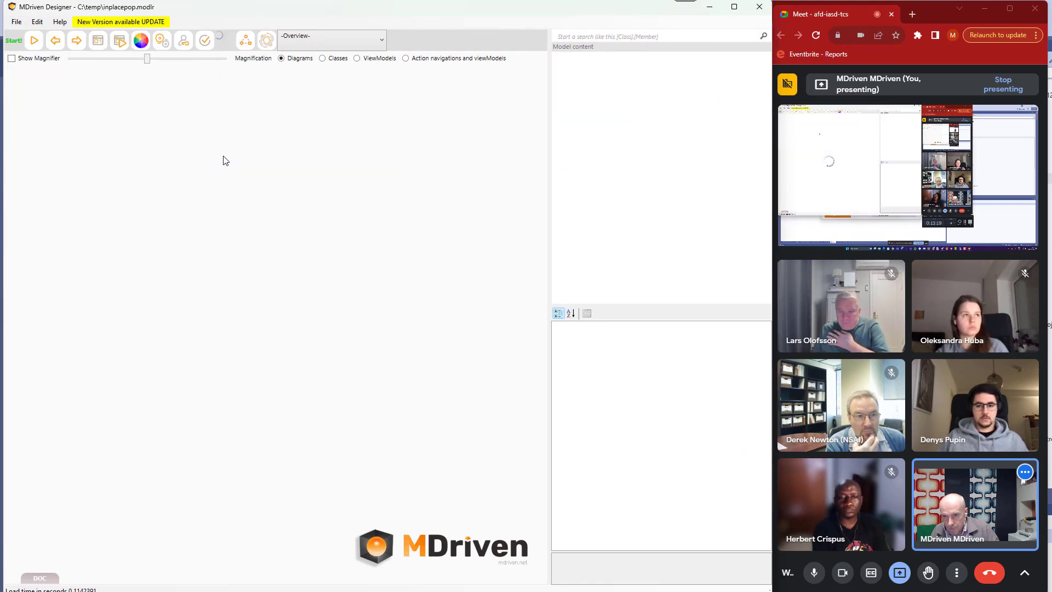
pyautogui.doubleClick(58, 115)
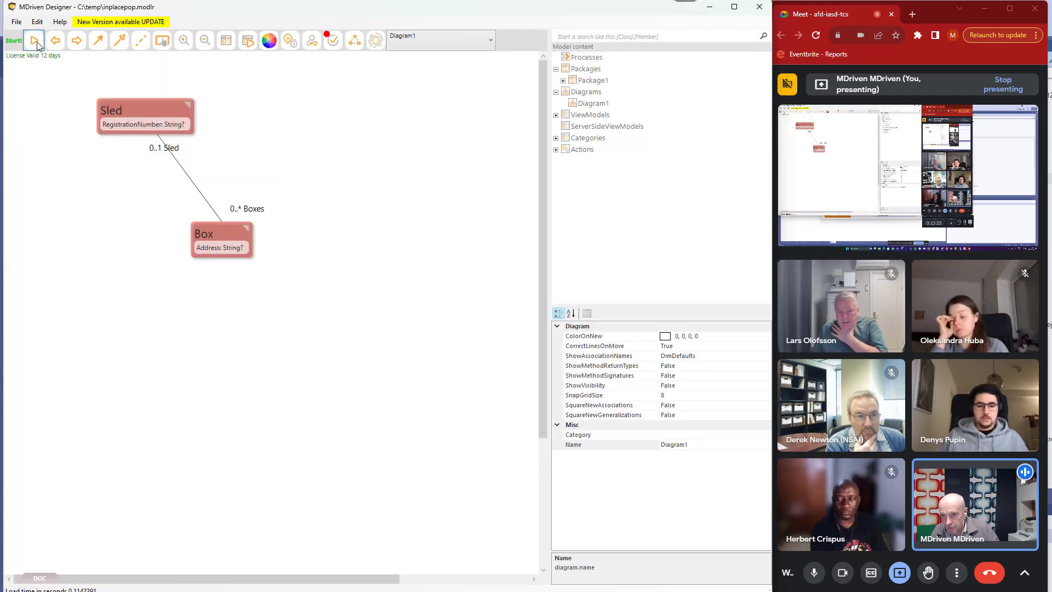
# Start the prototype system with XML persistence and run the model
pyautogui.moveTo(312, 182); pyautogui.dragTo(265, 155)
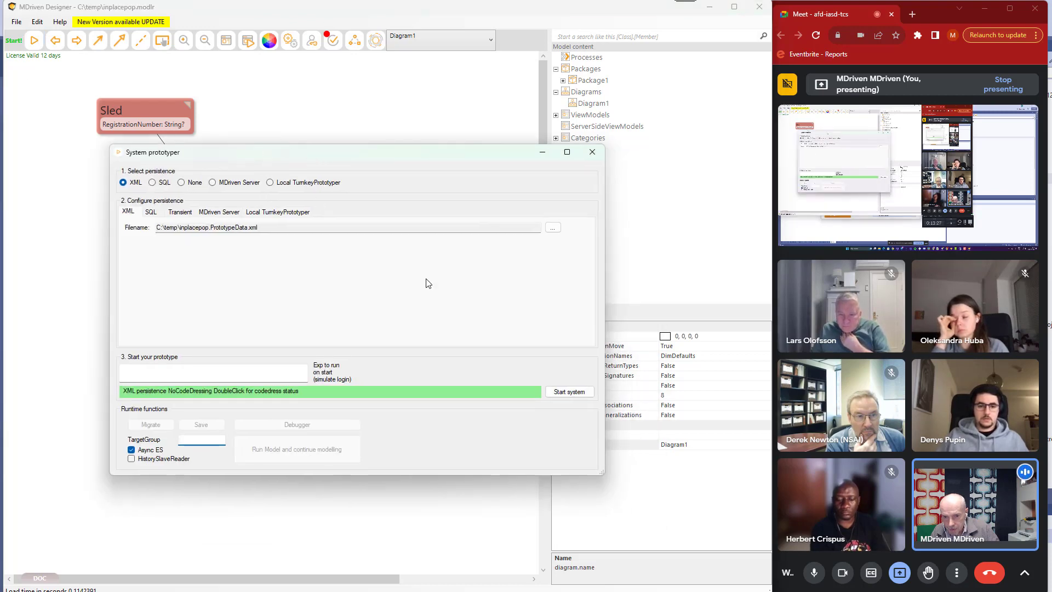
pyautogui.click(549, 392)
pyautogui.click(301, 453)
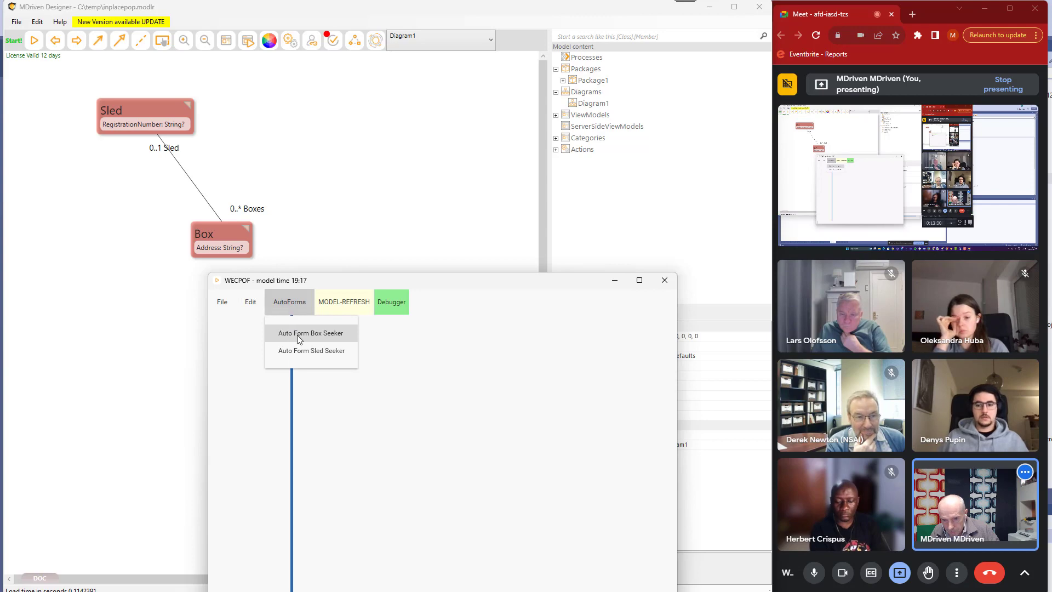
# Search the sleds in Auto Form Sled Seeker, show sled aaa, and open its Boxes pop-up to check the styling
pyautogui.click(297, 334)
pyautogui.click(437, 352)
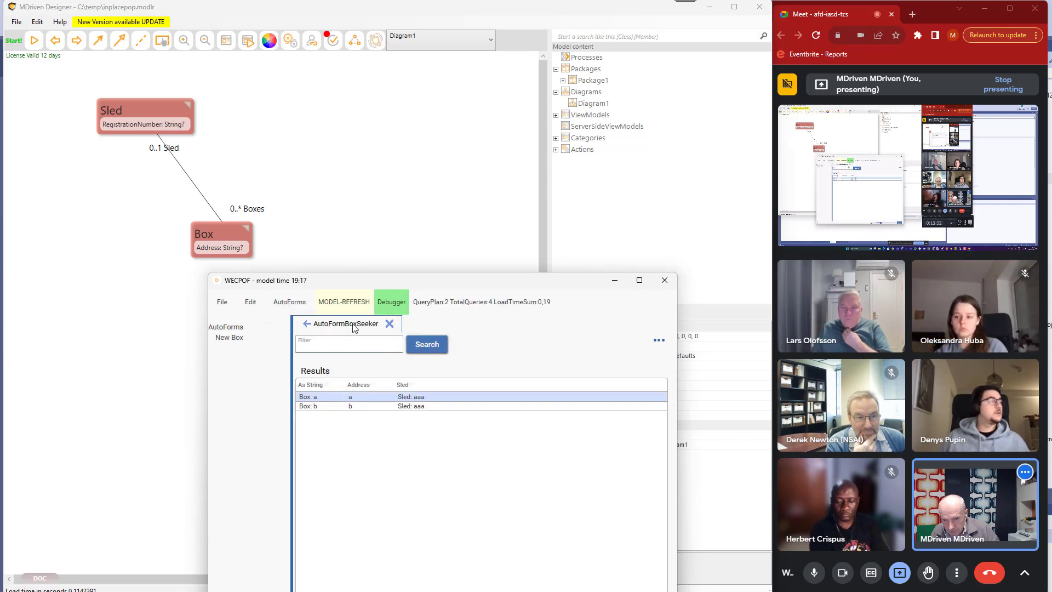
pyautogui.click(299, 306)
pyautogui.click(317, 357)
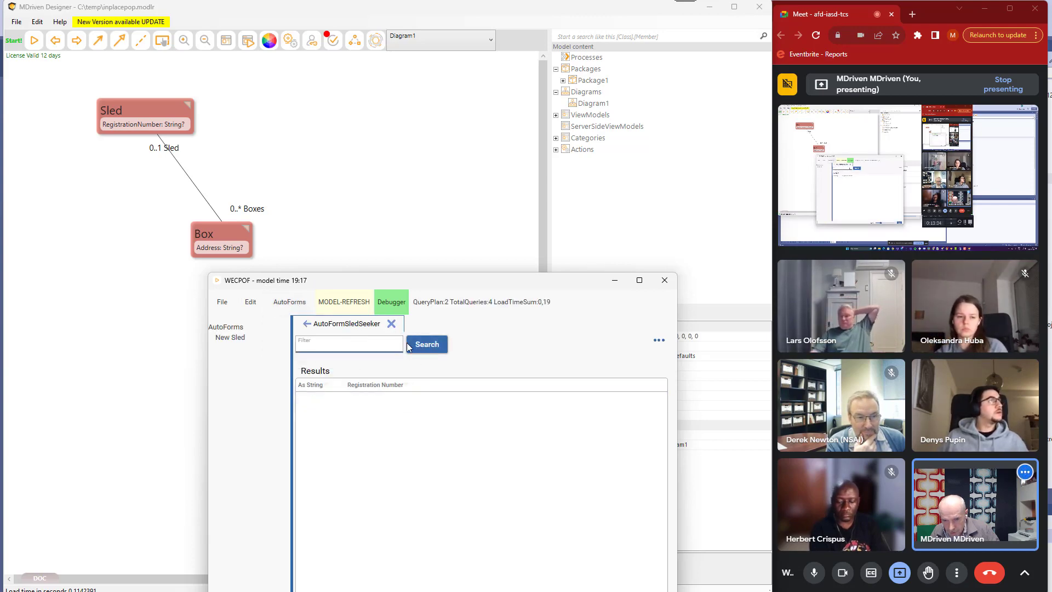
pyautogui.click(418, 350)
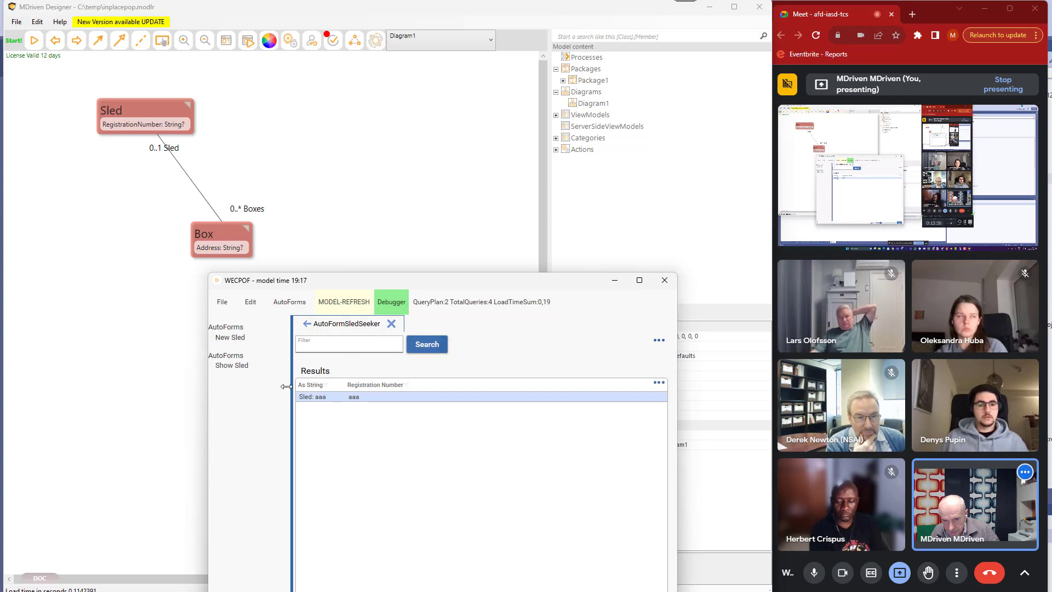
pyautogui.click(235, 365)
pyautogui.click(413, 381)
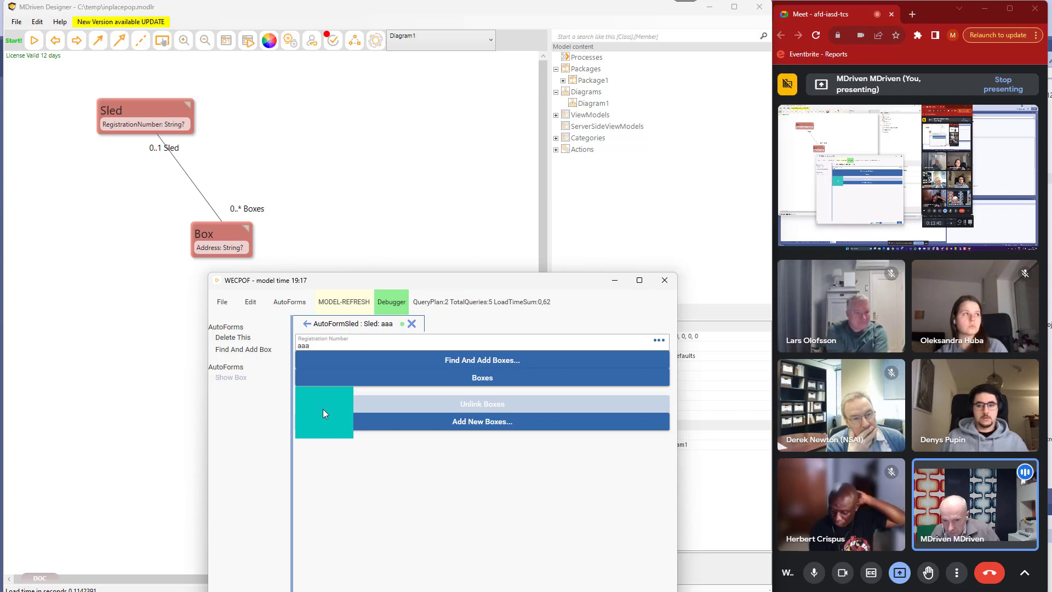
# Set the alpha of Color1 in the model's additional colors to 105
pyautogui.click(345, 284)
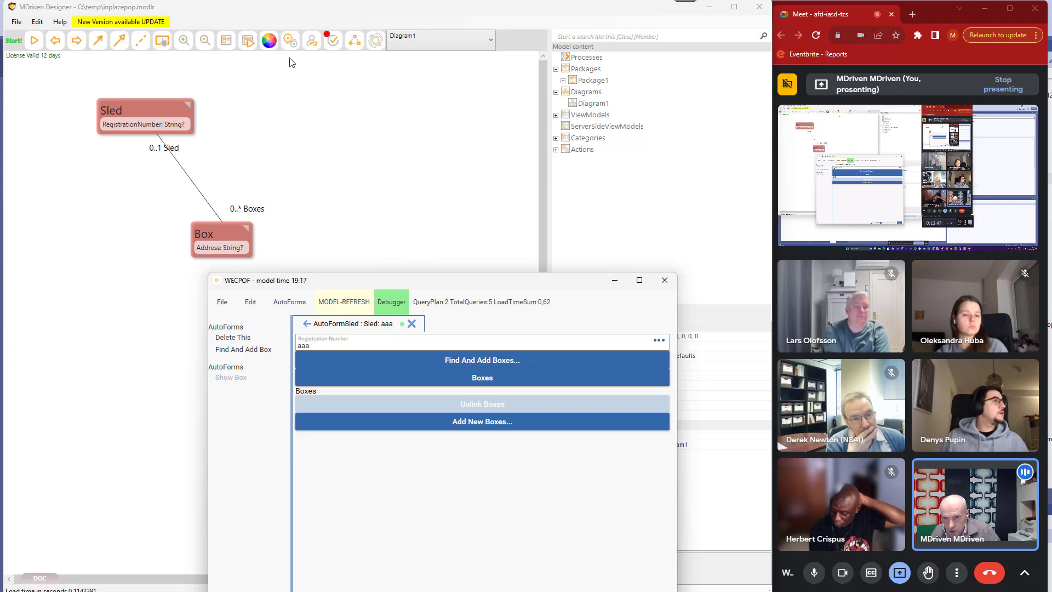
pyautogui.click(269, 40)
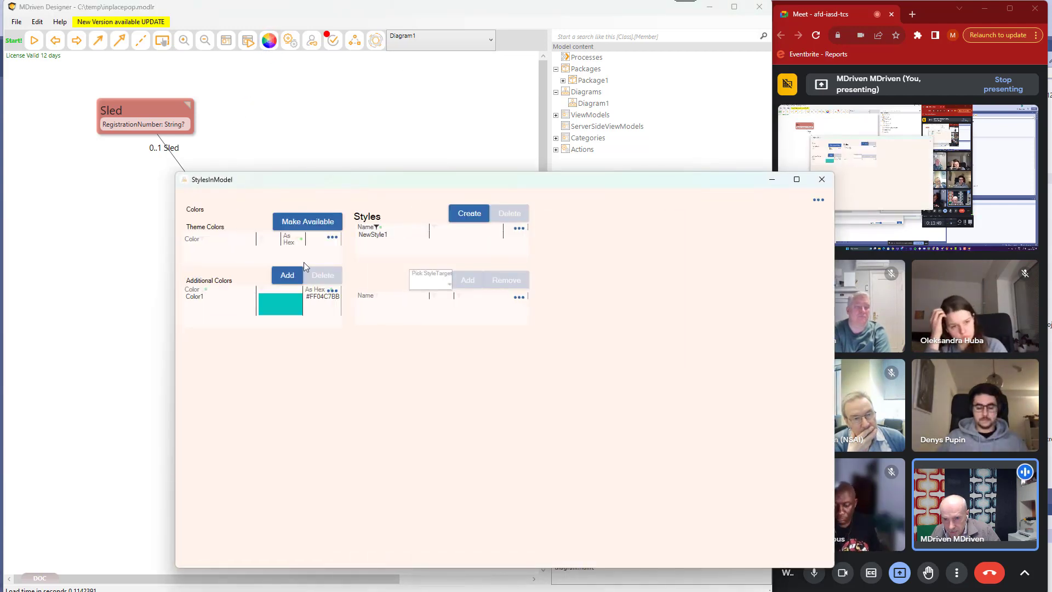
pyautogui.click(270, 302)
pyautogui.click(271, 301)
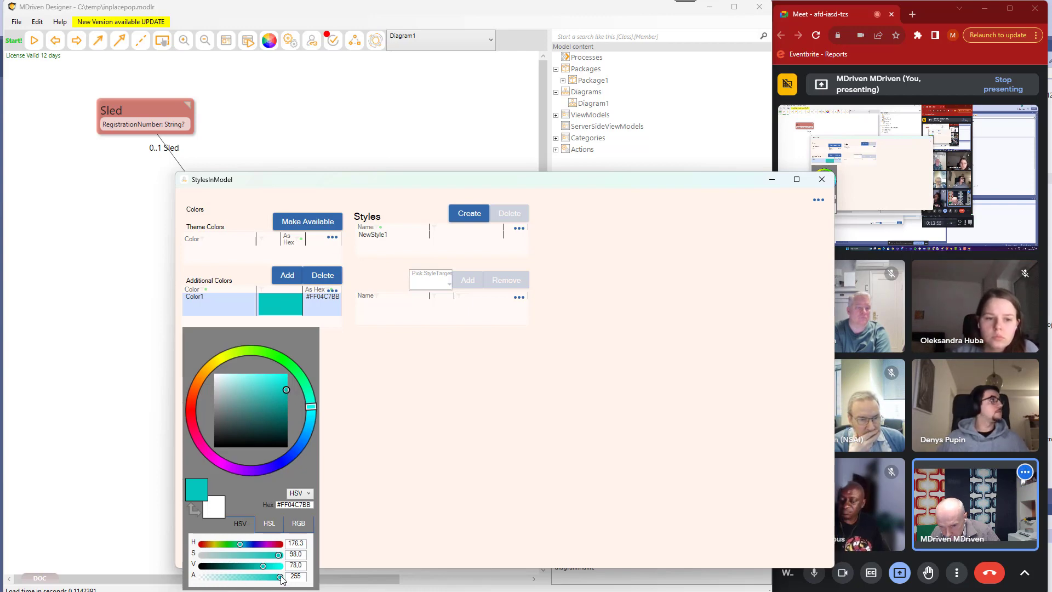
pyautogui.moveTo(276, 581); pyautogui.dragTo(239, 580)
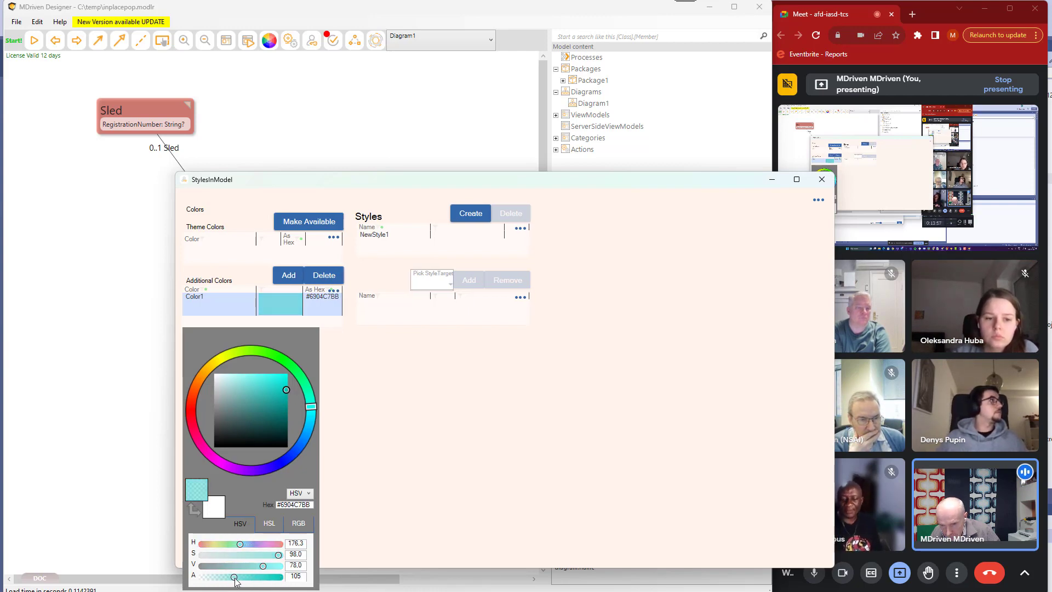
pyautogui.click(822, 189)
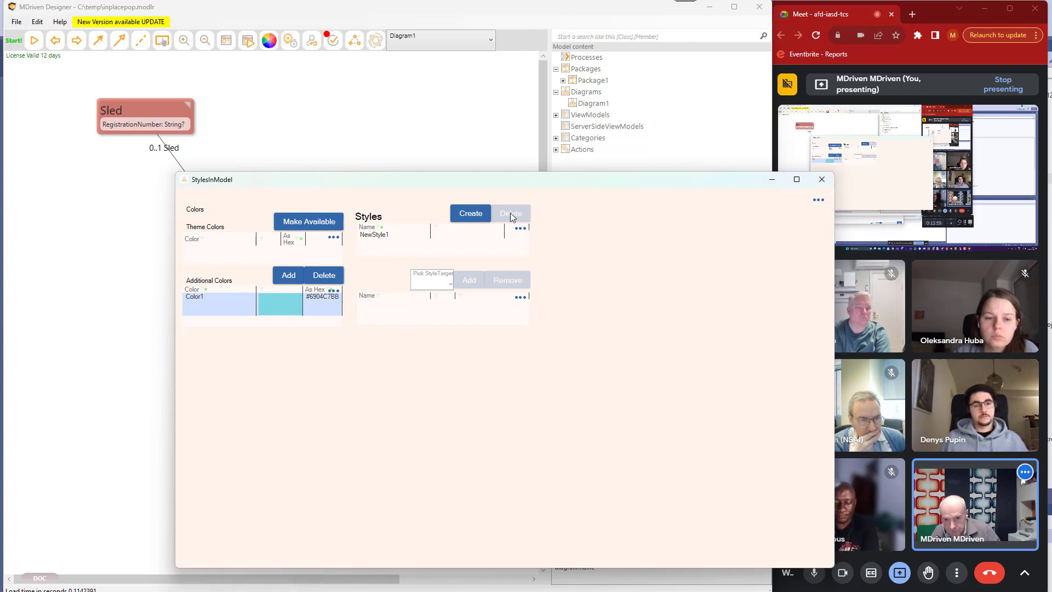
pyautogui.click(287, 308)
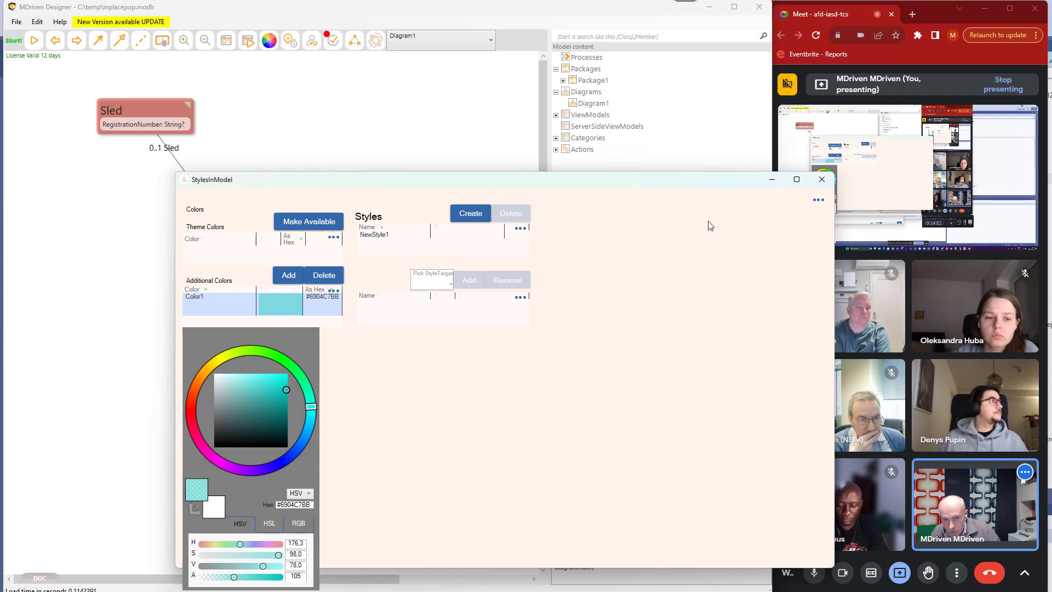
pyautogui.click(529, 186)
# Switch to the running WECPOF prototype and refresh its model
pyautogui.hotkey('alt', 'Tab')
pyautogui.hotkey('alt', 'Tab')
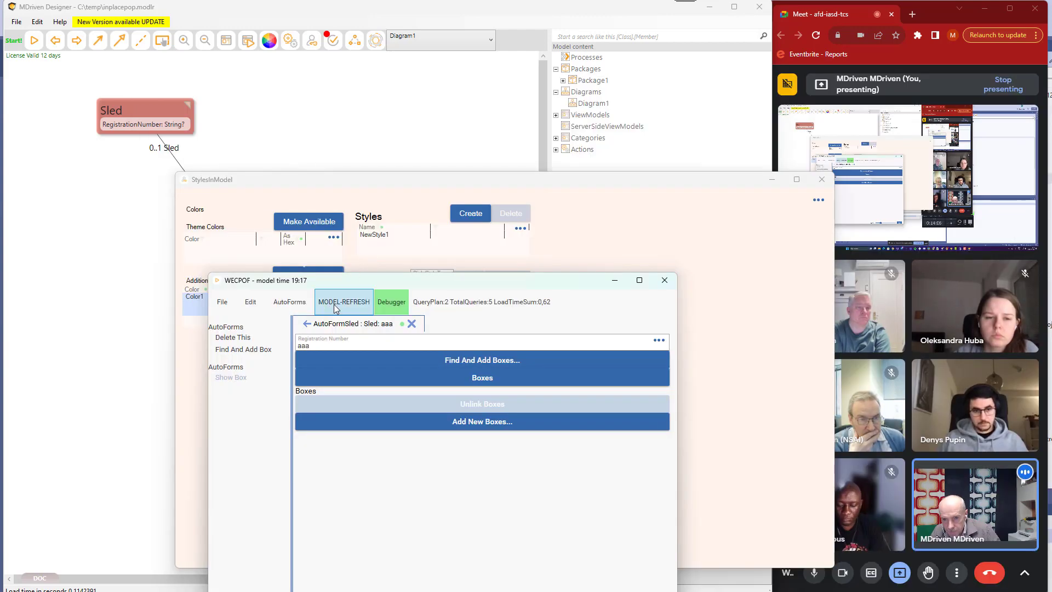
pyautogui.click(336, 308)
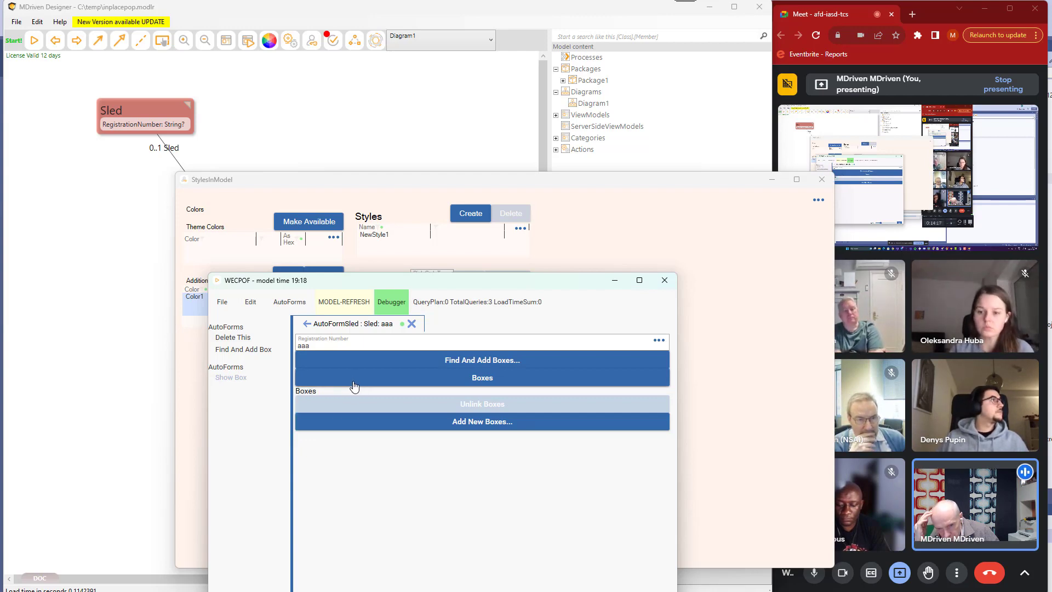
# Return to the model diagram, open the ViewModel editor, narrow its window, and load the AutoFormSled view model
pyautogui.press('super+Tab')
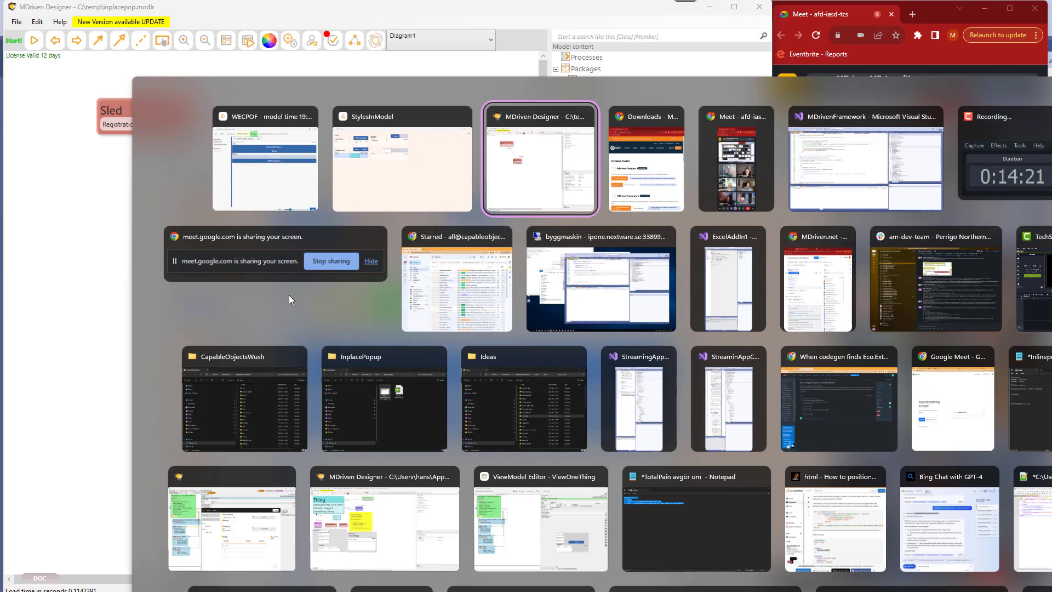
pyautogui.hotkey('alt', 'Tab')
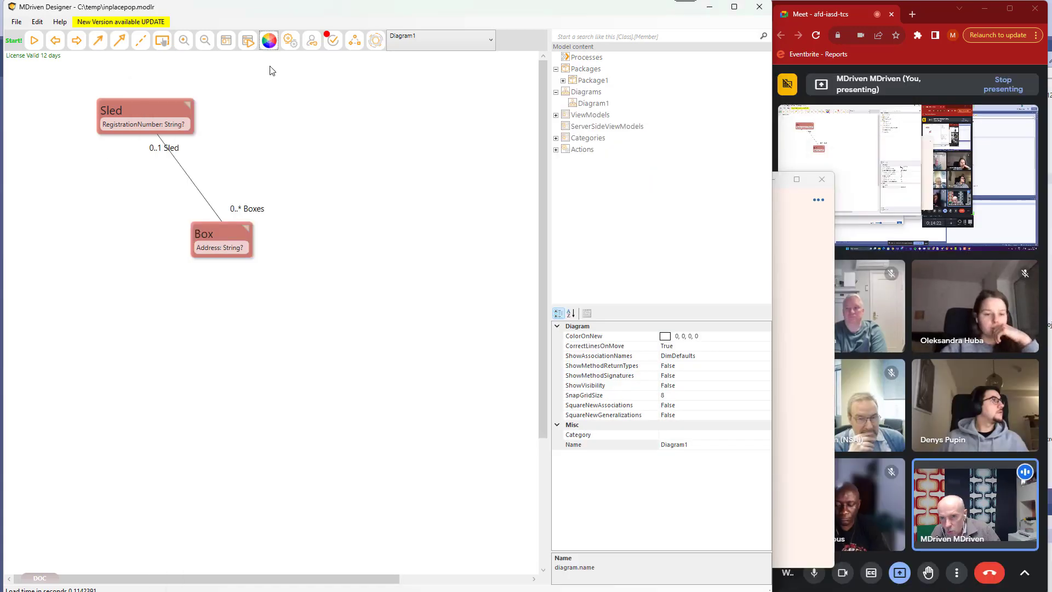
pyautogui.click(227, 42)
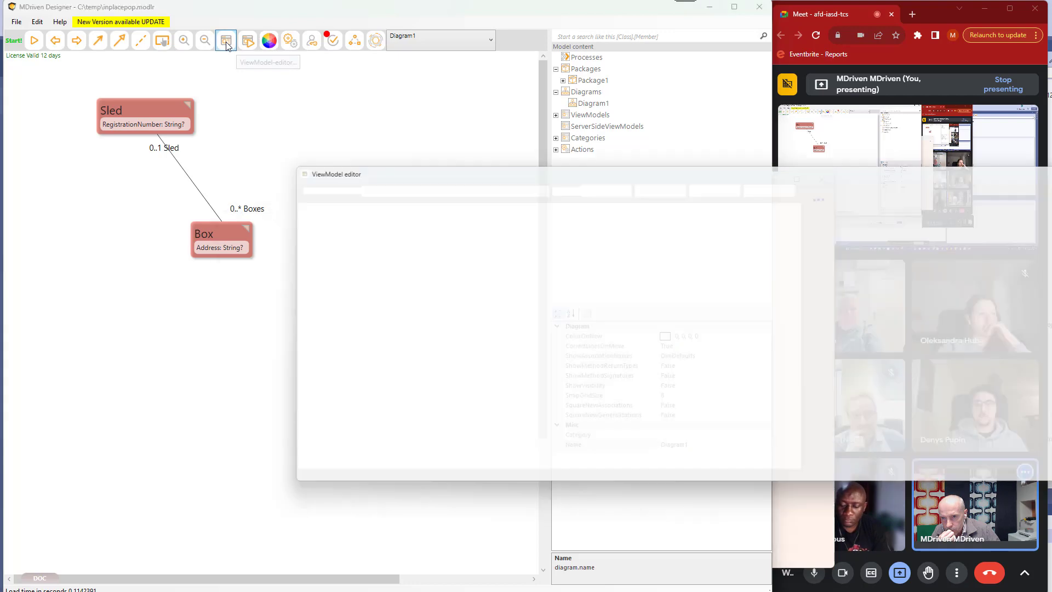
pyautogui.moveTo(443, 158); pyautogui.dragTo(244, 90)
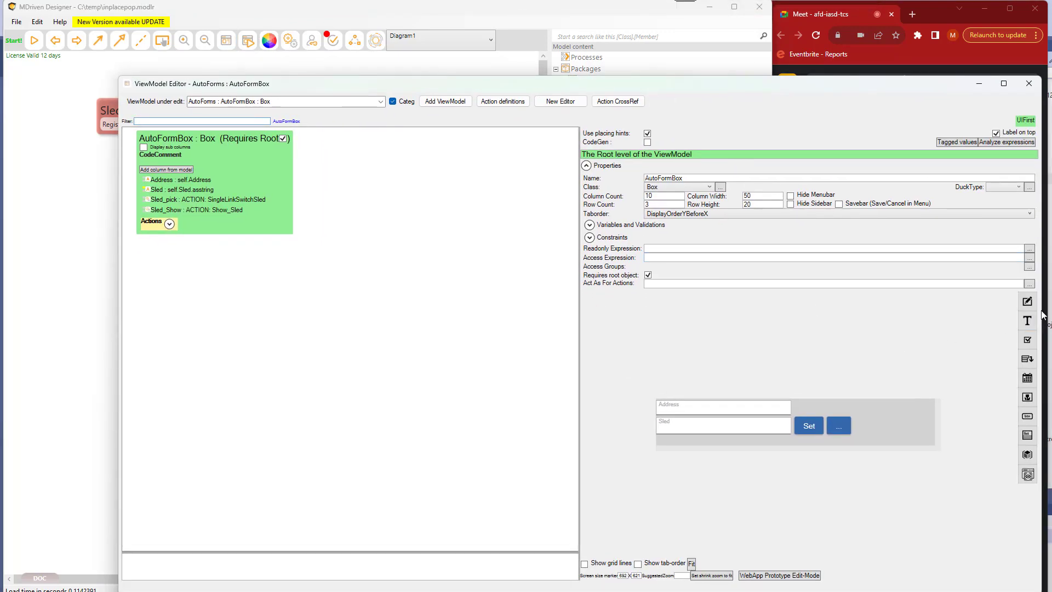
pyautogui.moveTo(1044, 309); pyautogui.dragTo(586, 333)
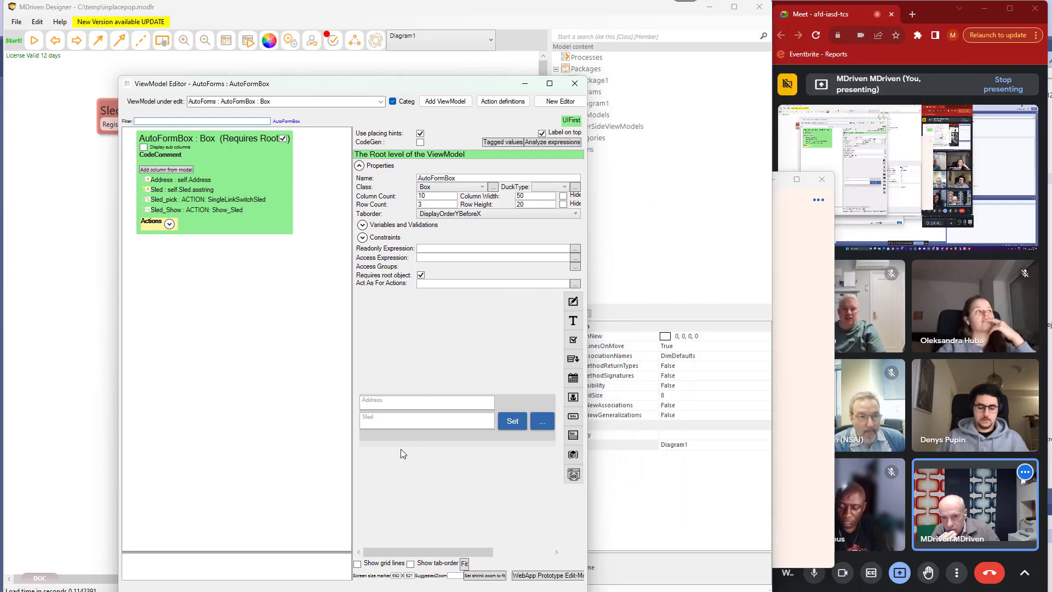
pyautogui.click(381, 102)
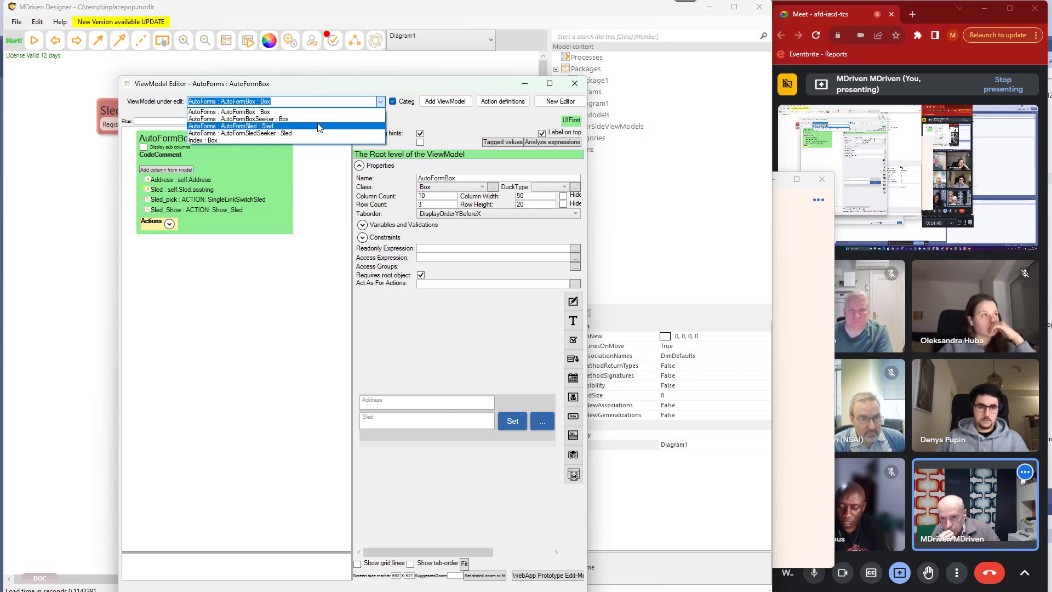
pyautogui.click(320, 127)
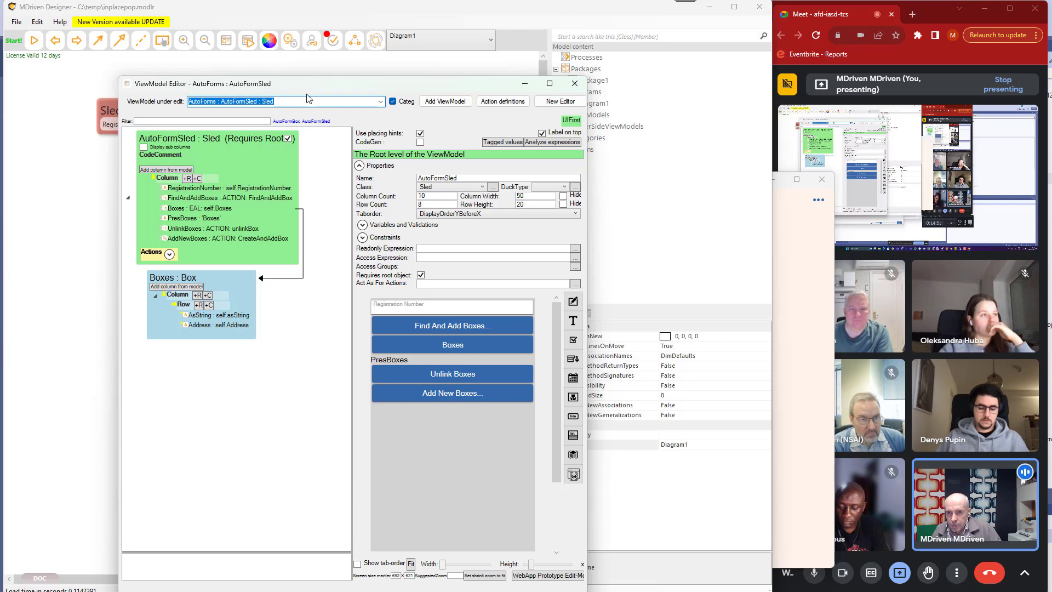
pyautogui.moveTo(304, 88); pyautogui.dragTo(297, 72)
# Open the web prototype window and start MDriven Turnkey Core for this model with XML file data on port 5020
pyautogui.click(247, 41)
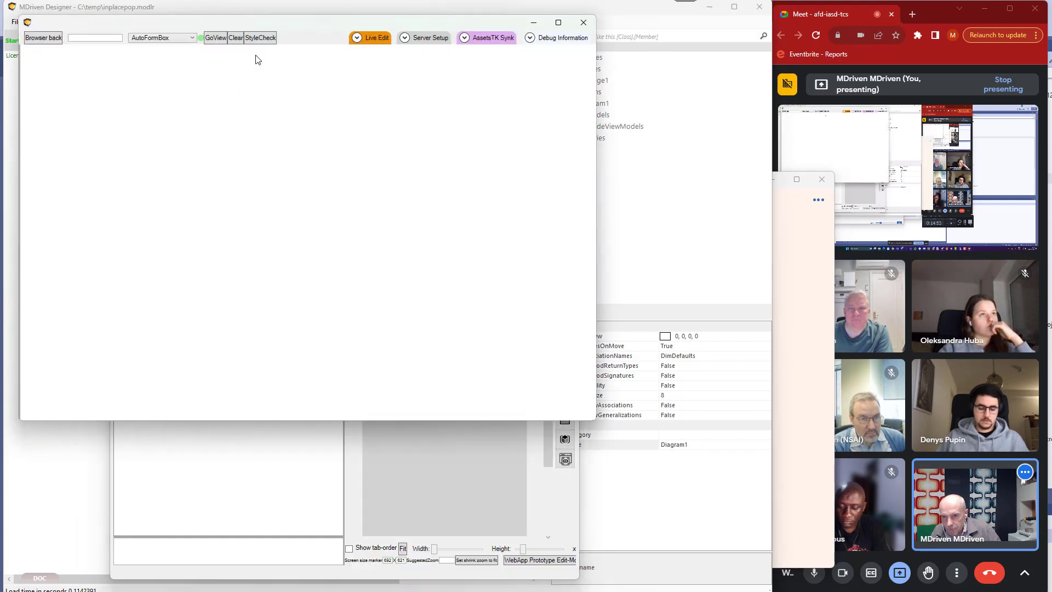
pyautogui.moveTo(293, 25); pyautogui.dragTo(287, 77)
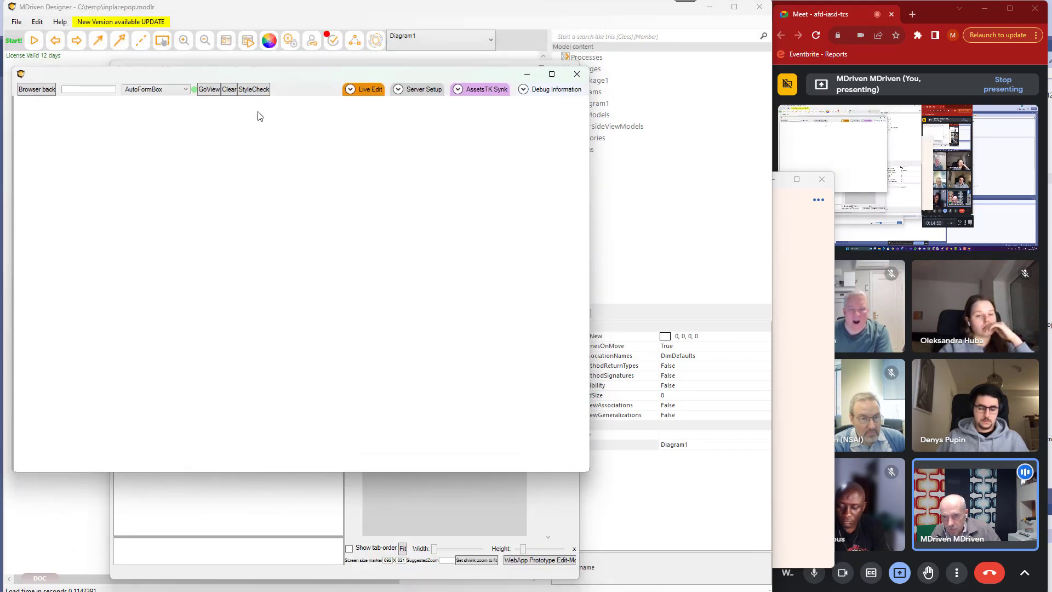
pyautogui.click(423, 90)
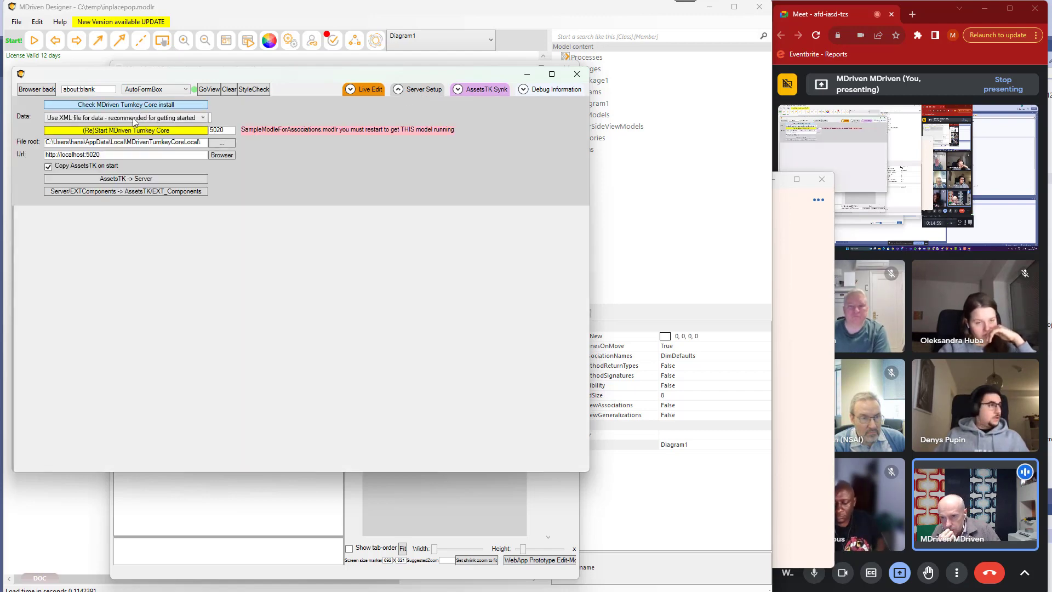
pyautogui.click(163, 132)
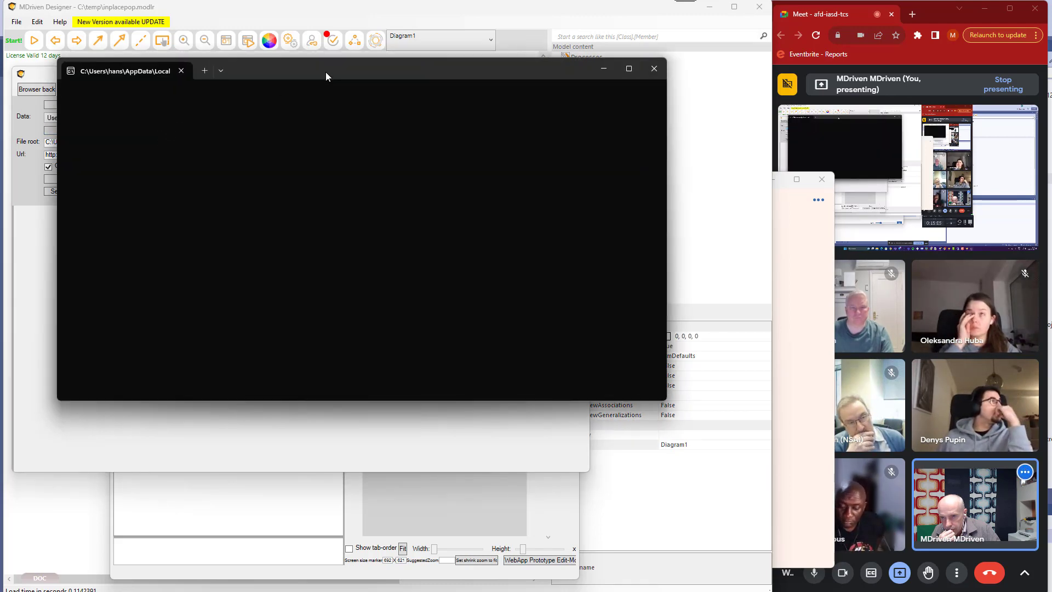
pyautogui.moveTo(326, 77); pyautogui.dragTo(320, 164)
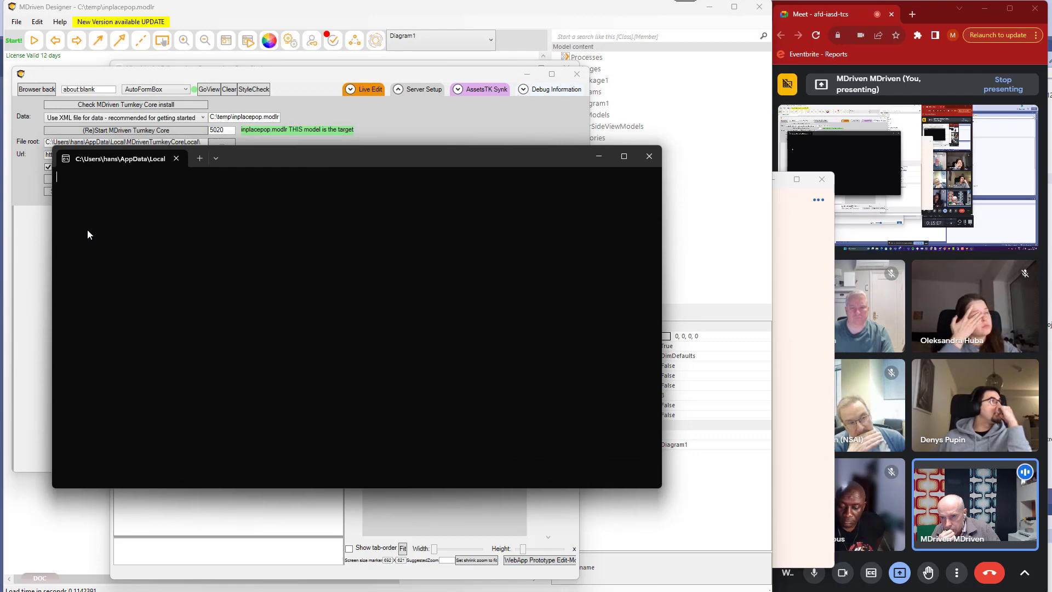
pyautogui.moveTo(206, 160); pyautogui.dragTo(202, 296)
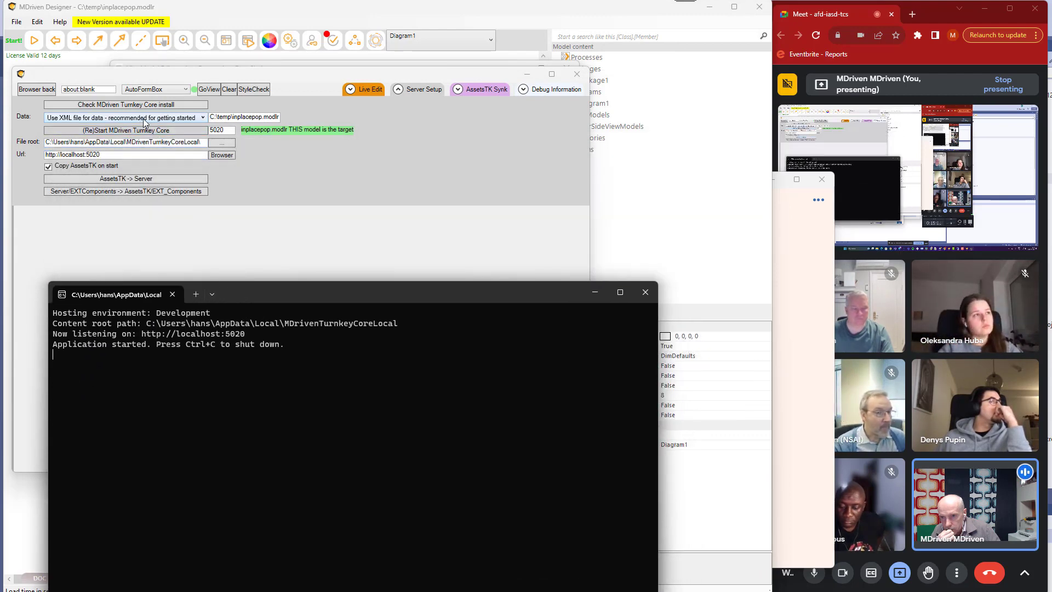
# Try to load the AutoFormBox view in the web preview and reload the page
pyautogui.click(429, 95)
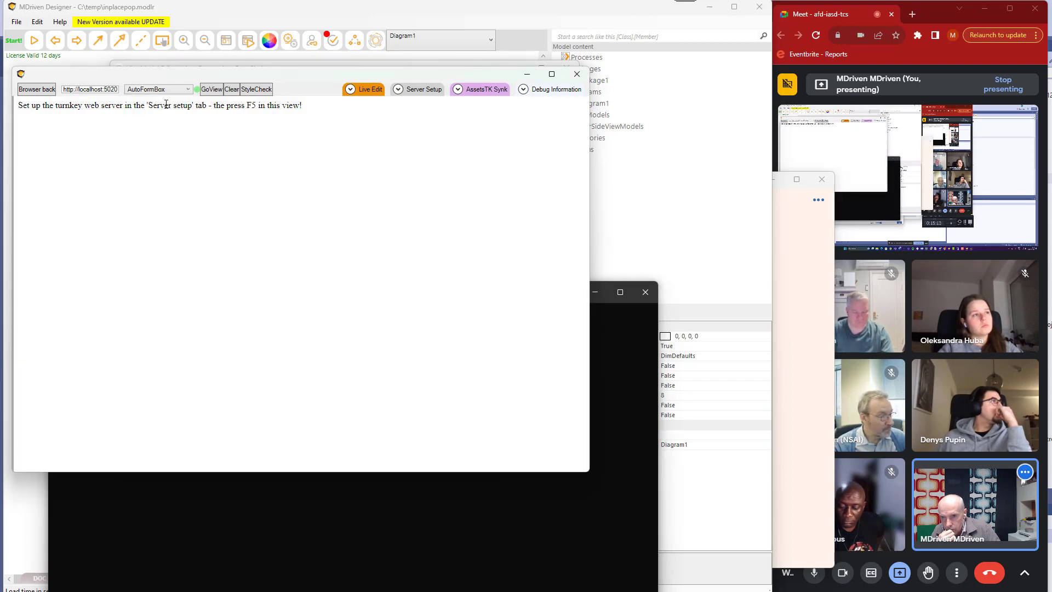
pyautogui.click(213, 92)
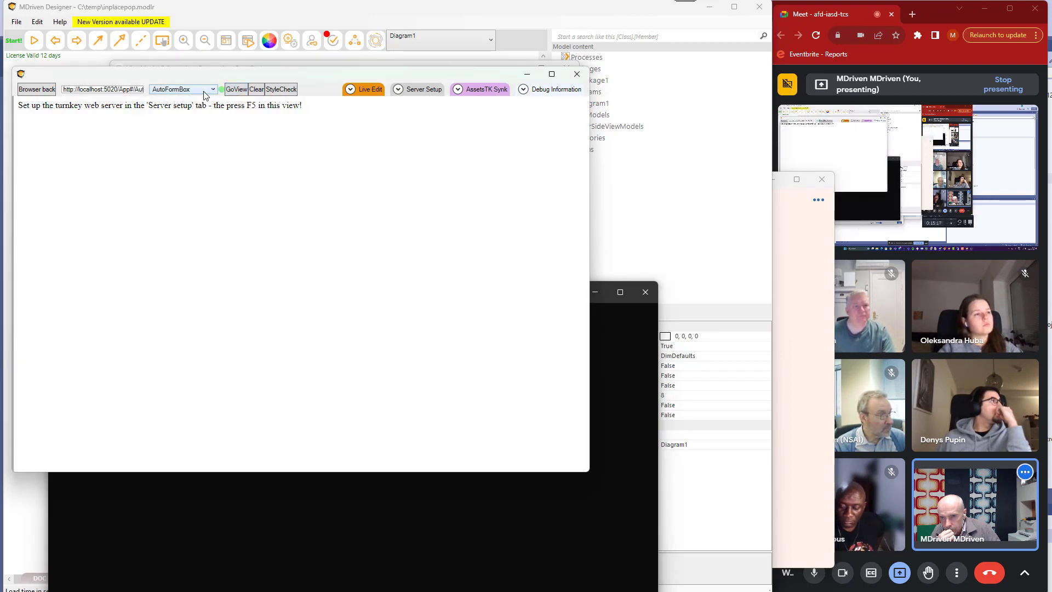
pyautogui.rightClick(167, 146)
pyautogui.click(206, 159)
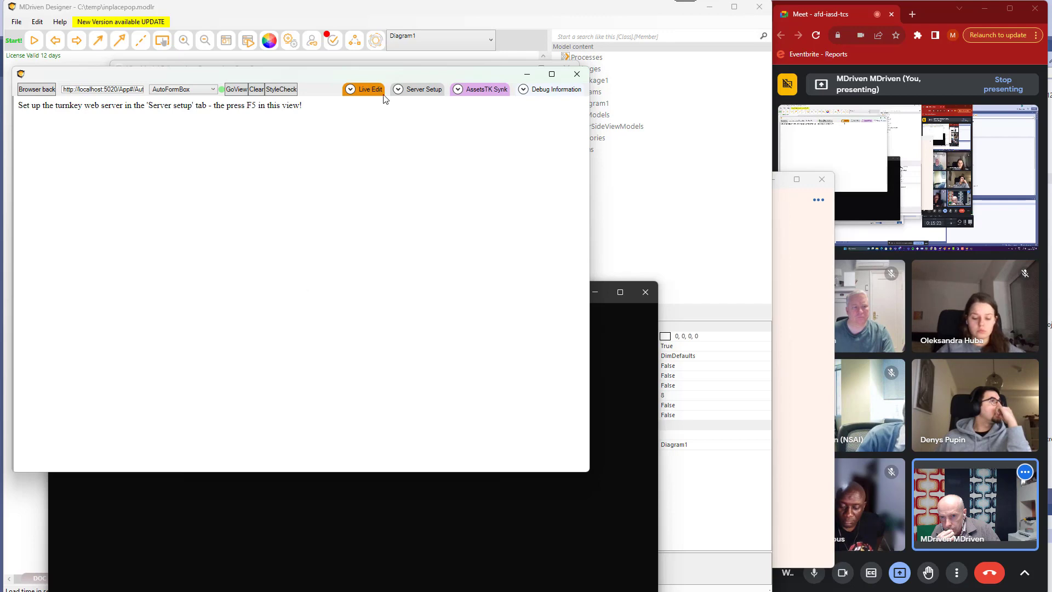
# Restart MDriven Turnkey Core and show the web app in Live Edit
pyautogui.click(417, 95)
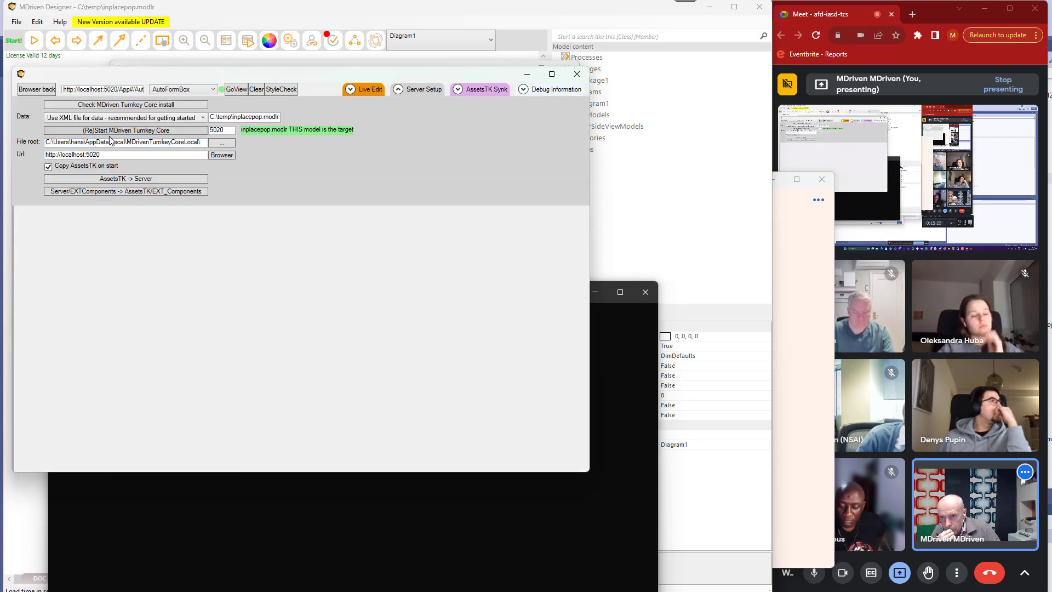
pyautogui.doubleClick(92, 143)
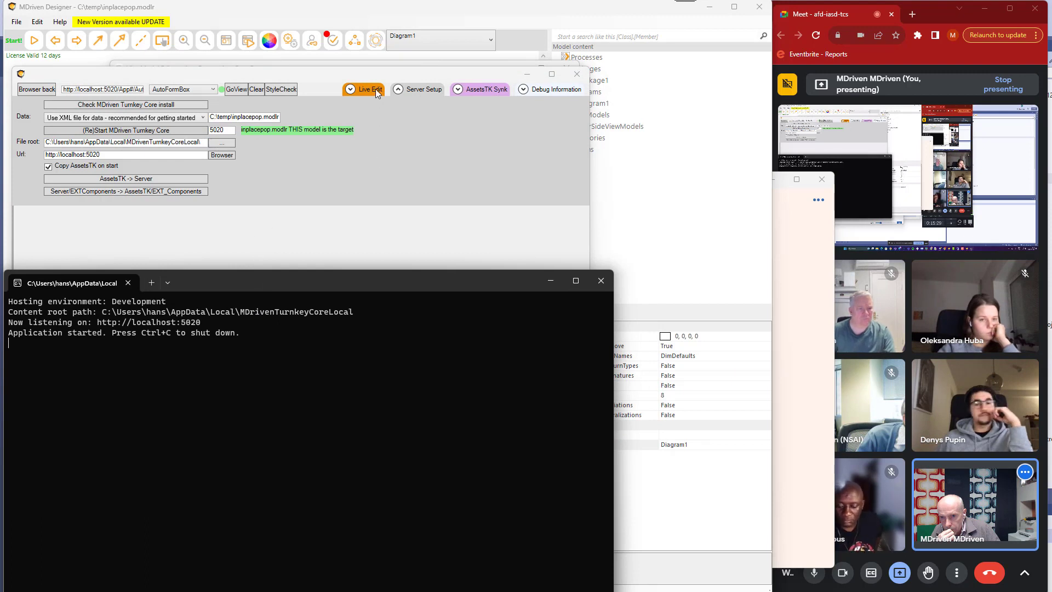
pyautogui.click(376, 89)
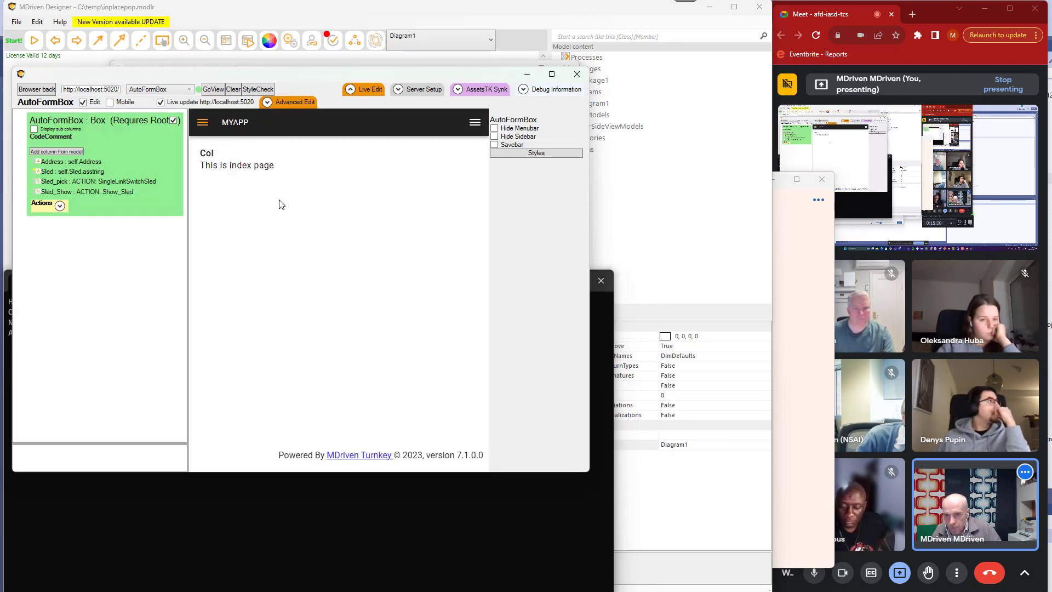
# Go to Auto Form Sled Seeker in the web app, leave Live Edit, and search the sleds
pyautogui.click(471, 130)
pyautogui.click(214, 146)
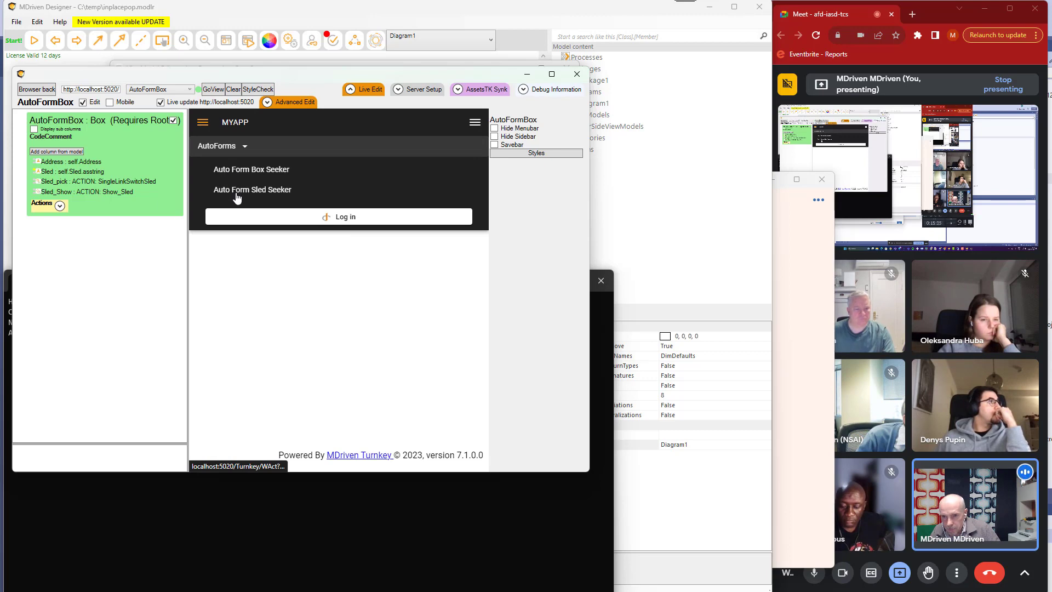
pyautogui.click(237, 191)
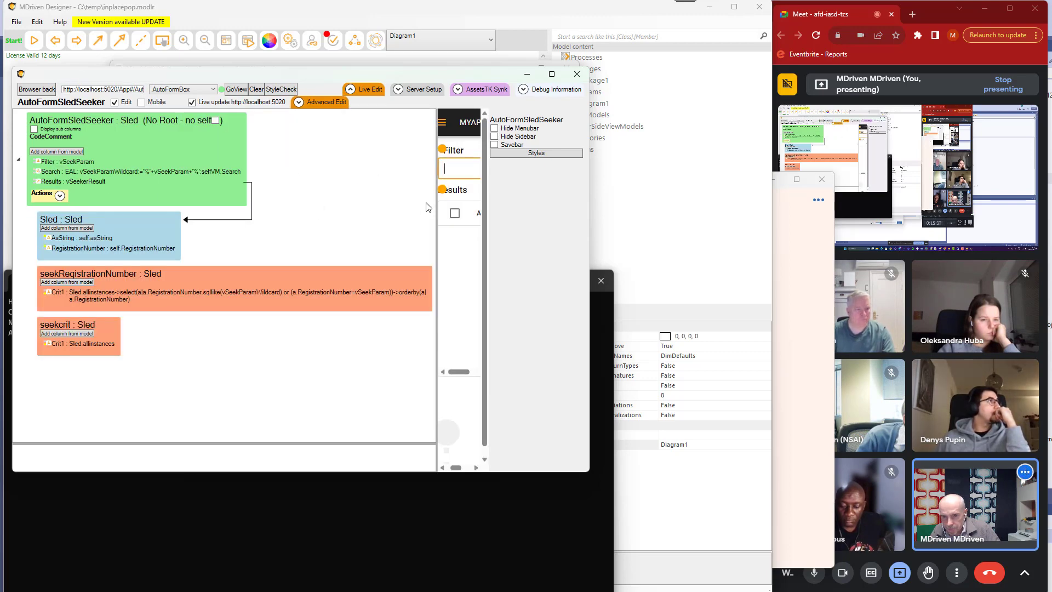
pyautogui.click(360, 91)
pyautogui.click(388, 160)
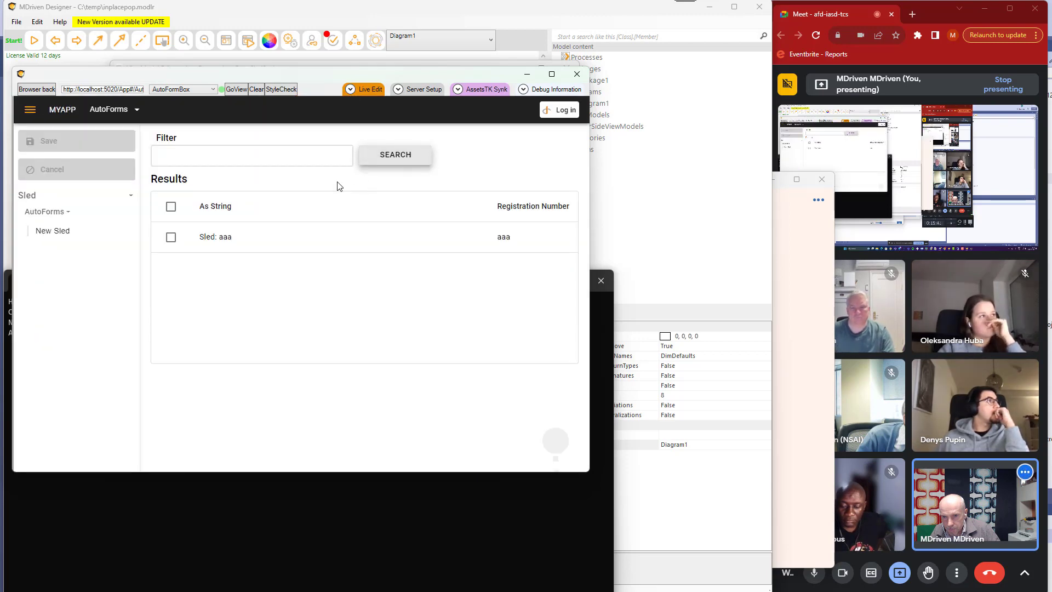
# Show sled aaa in the web app and toggle its Boxes pop-up to check how it is laid out and styled
pyautogui.click(213, 240)
pyautogui.click(48, 289)
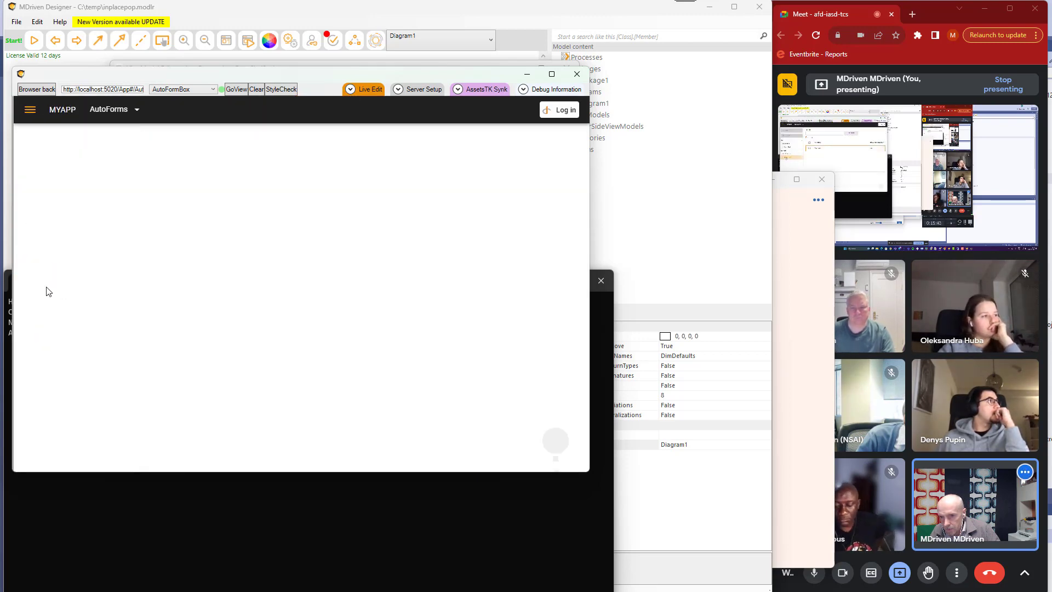
pyautogui.click(353, 207)
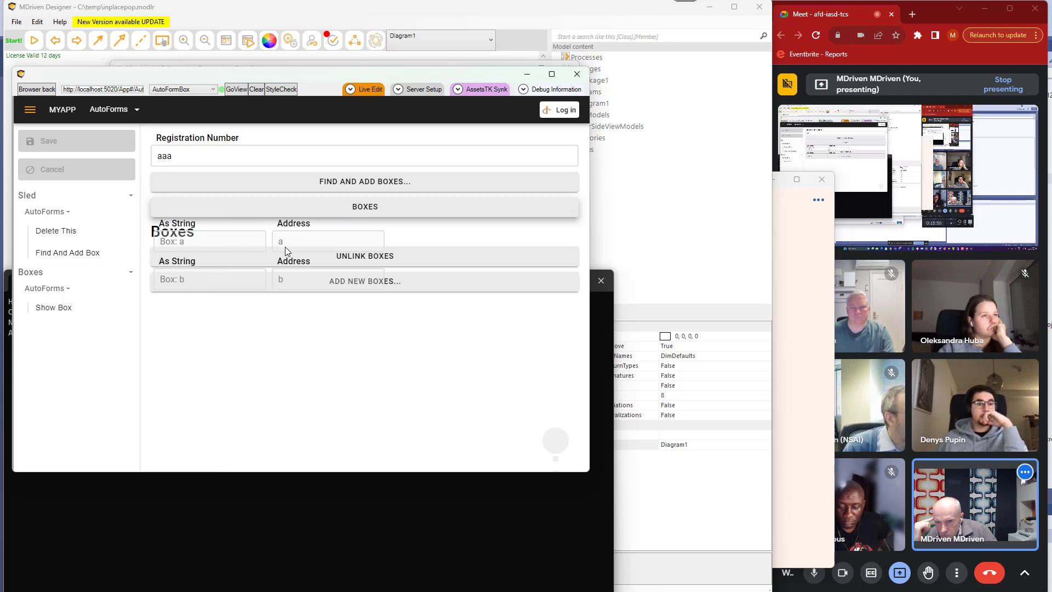
pyautogui.click(316, 211)
pyautogui.click(313, 214)
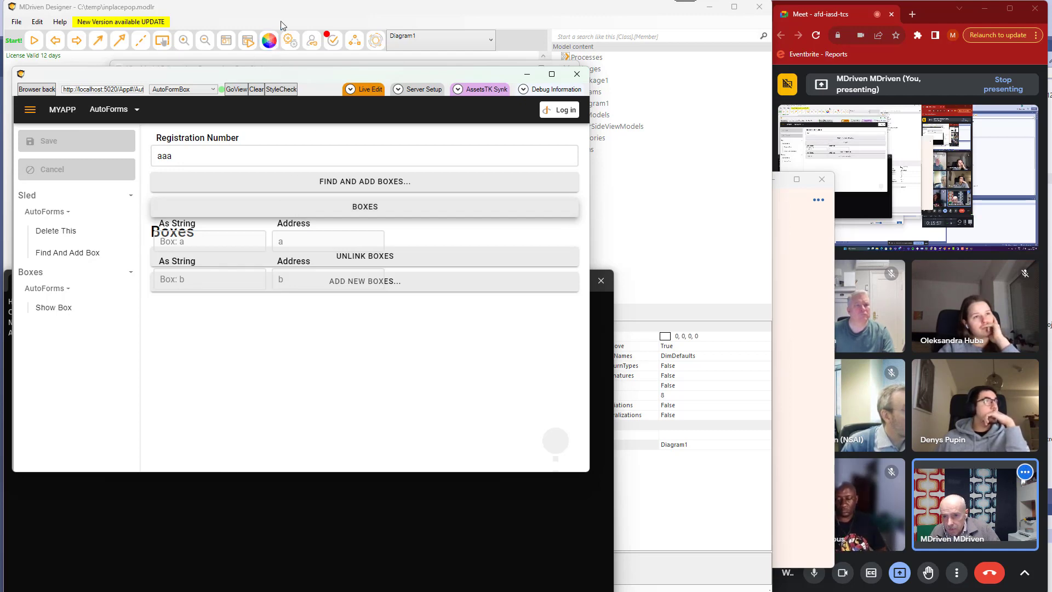
# Open the model's style editor, and refresh the sled page in the web app to recheck its Boxes pop-up
pyautogui.click(269, 40)
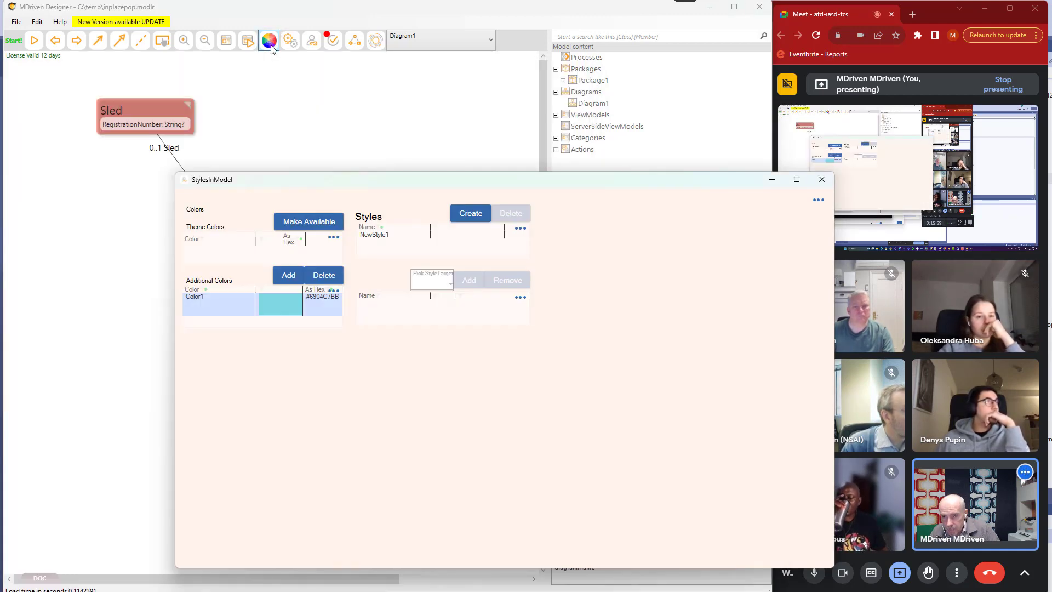
pyautogui.hotkey('alt', 'Tab')
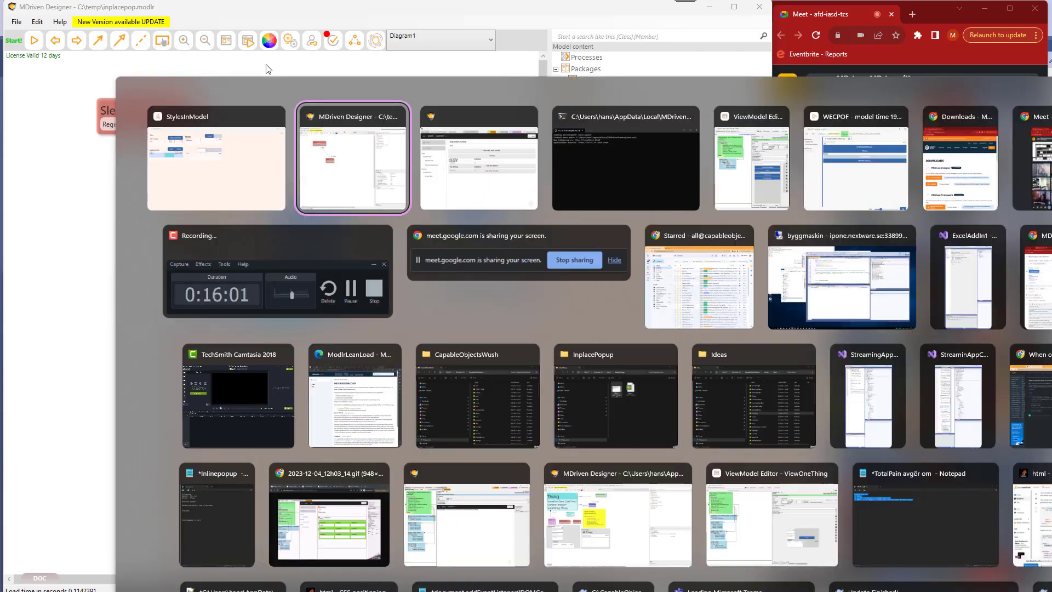
pyautogui.hotkey('alt', 'Tab')
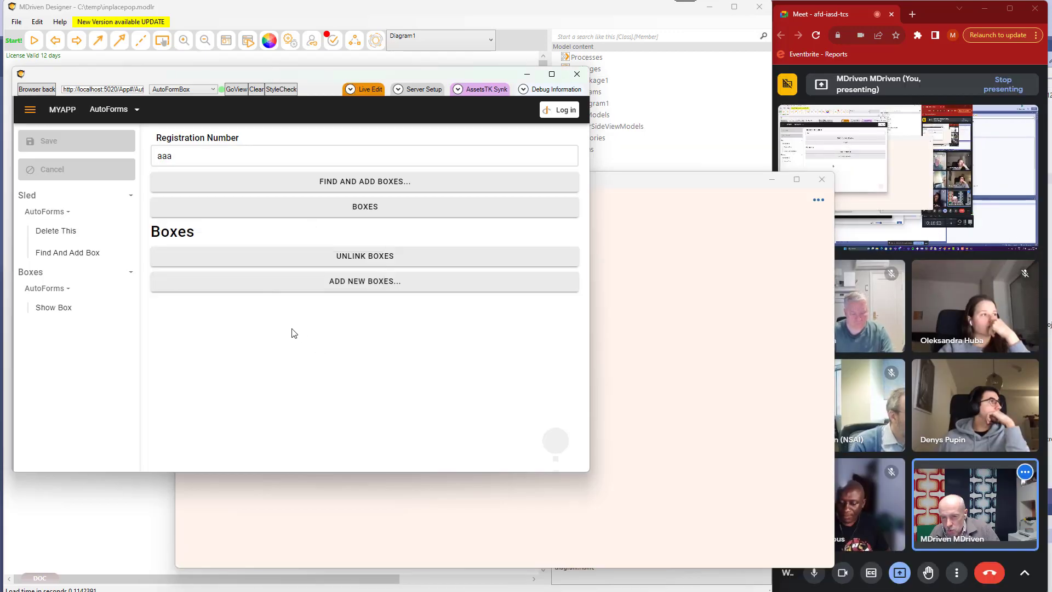
pyautogui.rightClick(286, 327)
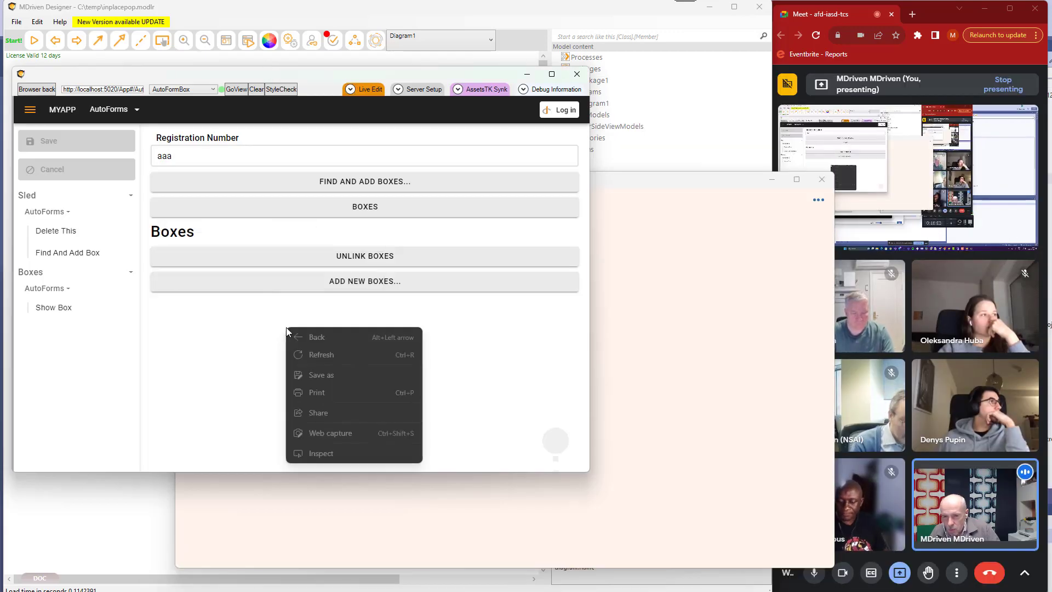
pyautogui.click(321, 355)
pyautogui.click(354, 215)
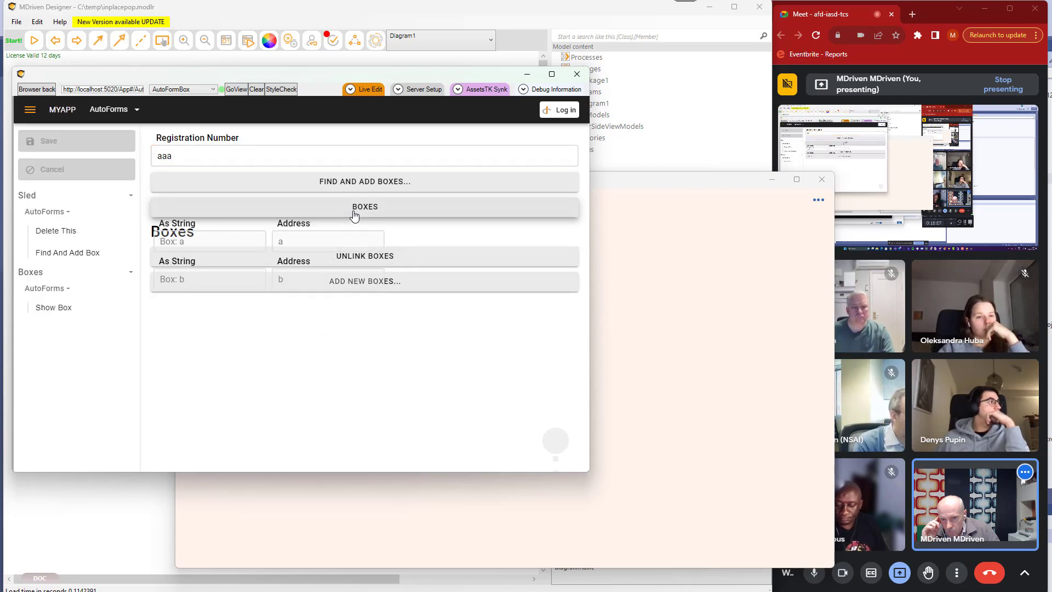
# In the model's styles, set all four borders of NewStyle1's placingcontainer target to 5 px
pyautogui.hotkey('alt', 'Tab')
pyautogui.click(382, 204)
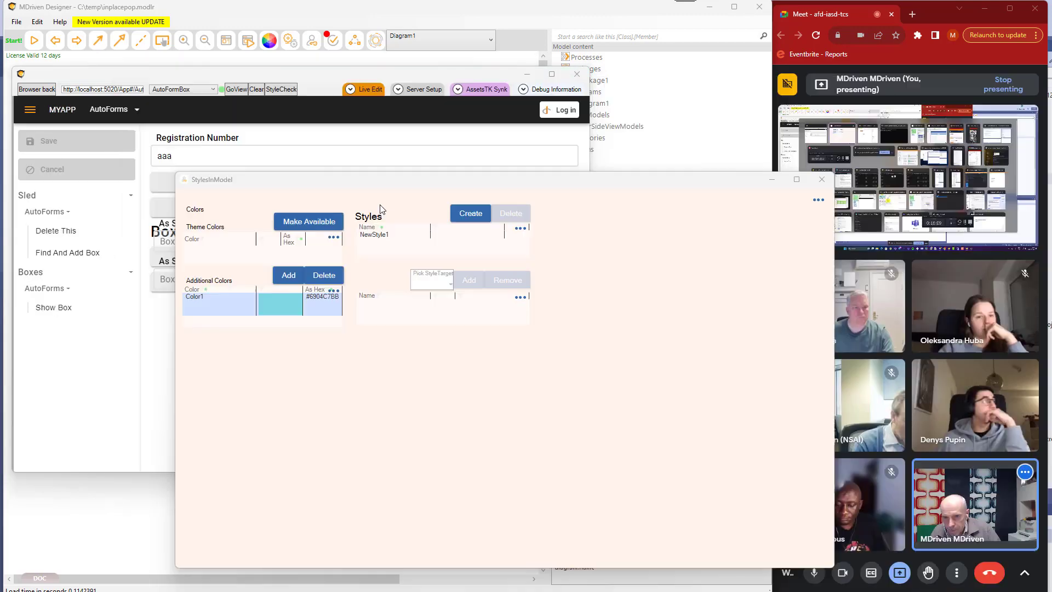
pyautogui.click(374, 236)
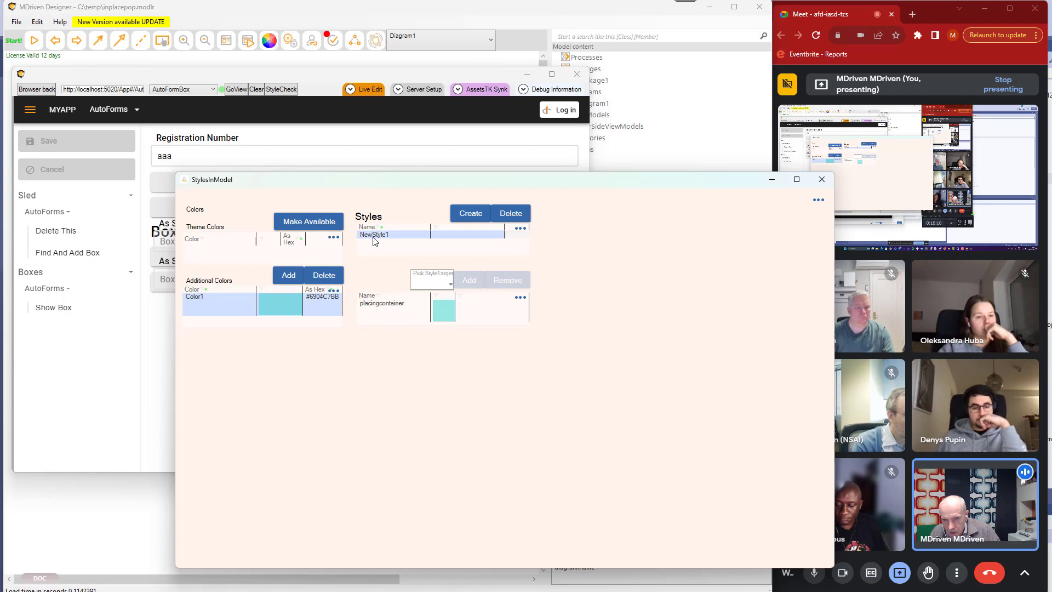
pyautogui.click(400, 313)
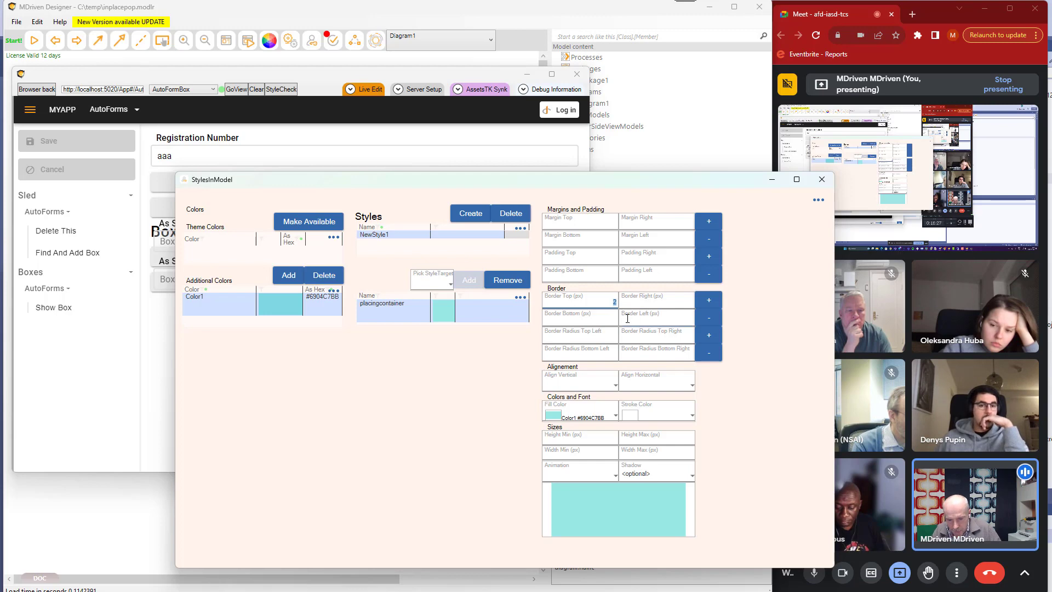
pyautogui.click(711, 301)
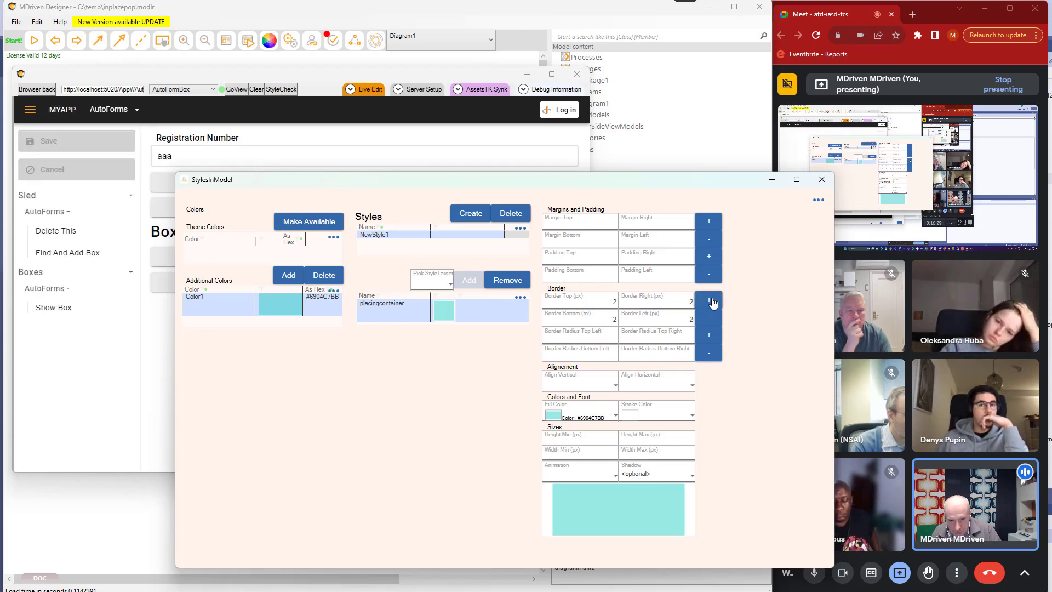
pyautogui.click(711, 301)
pyautogui.click(710, 300)
pyautogui.click(710, 301)
# Add a second additional color in red (#FFE51818) and use it as the placingcontainer's stroke color
pyautogui.click(289, 275)
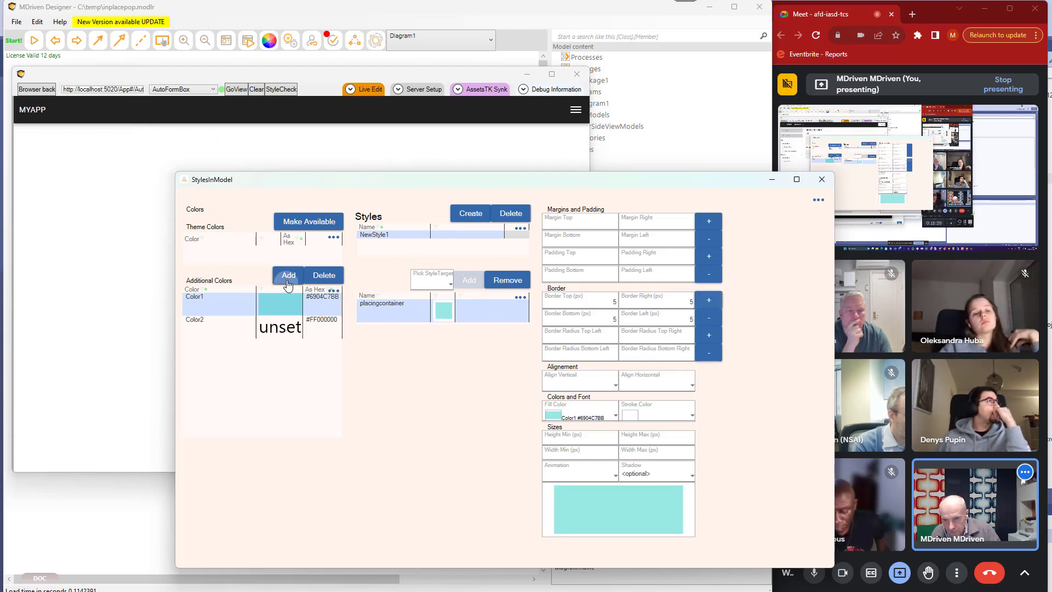
pyautogui.click(281, 331)
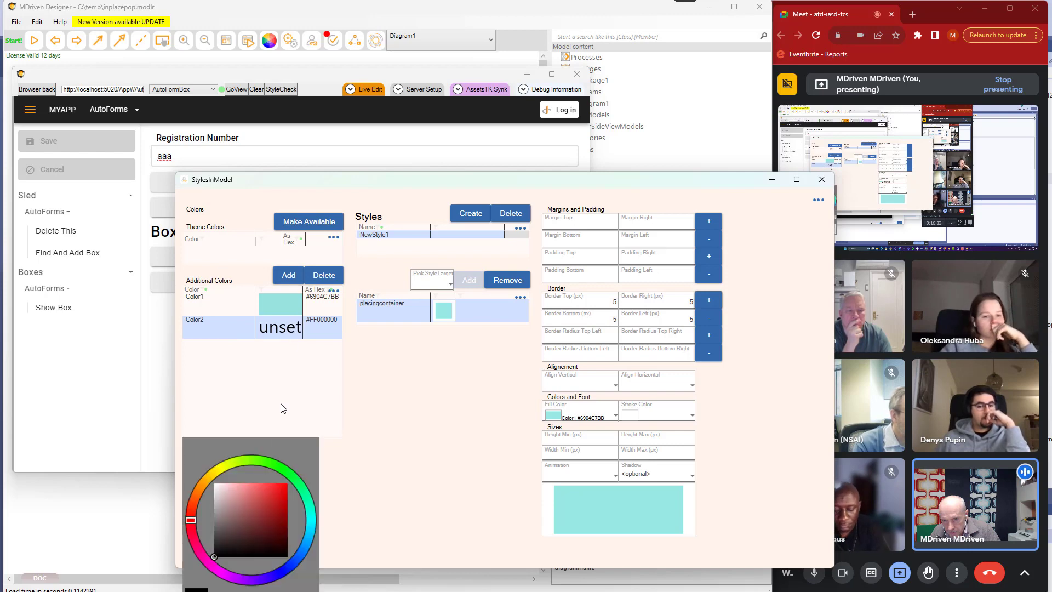
pyautogui.click(280, 490)
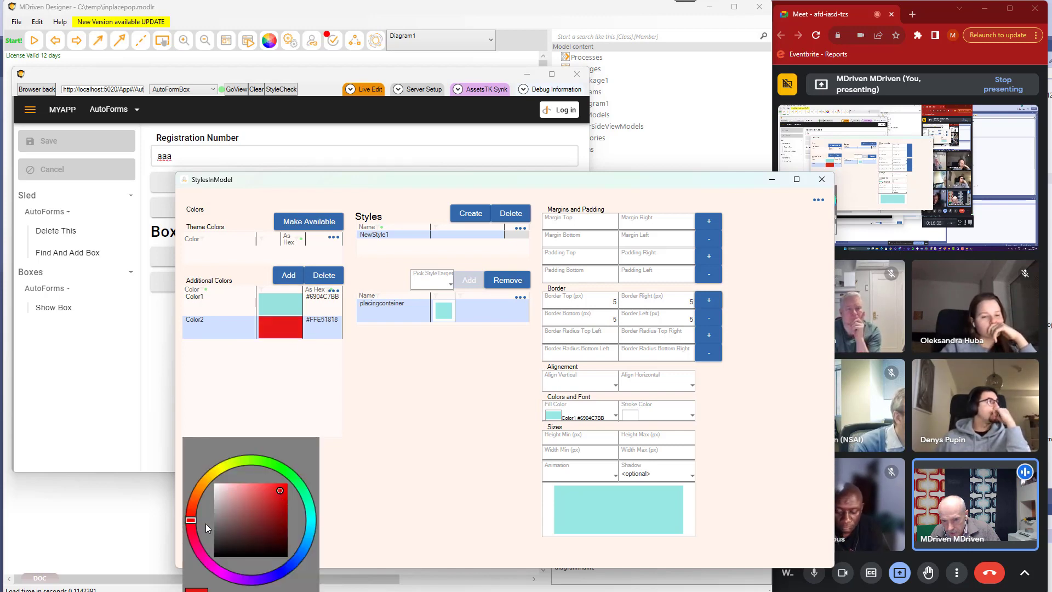
pyautogui.click(392, 472)
pyautogui.click(658, 413)
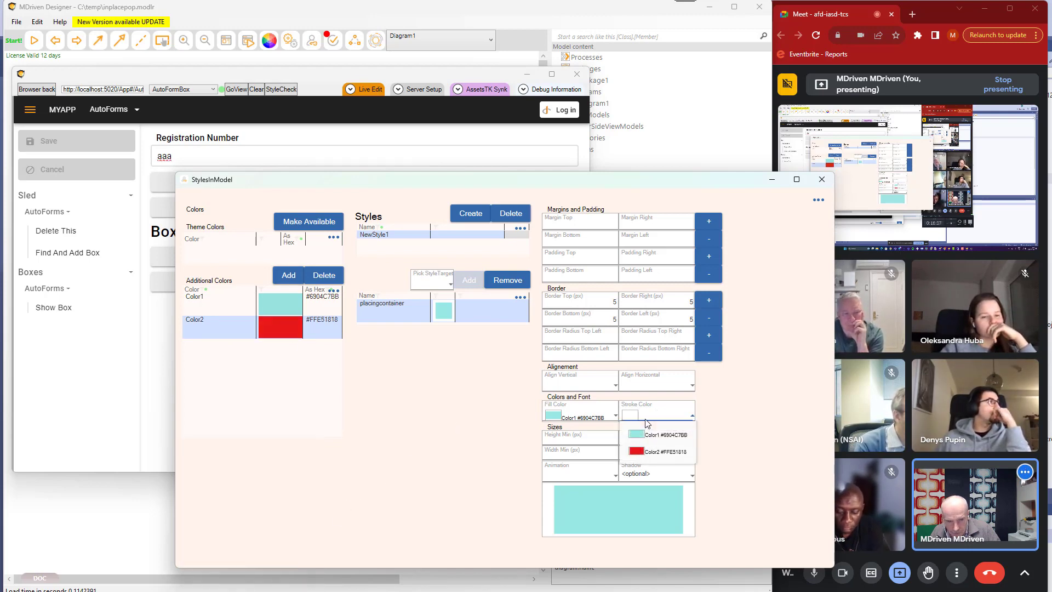
pyautogui.click(643, 454)
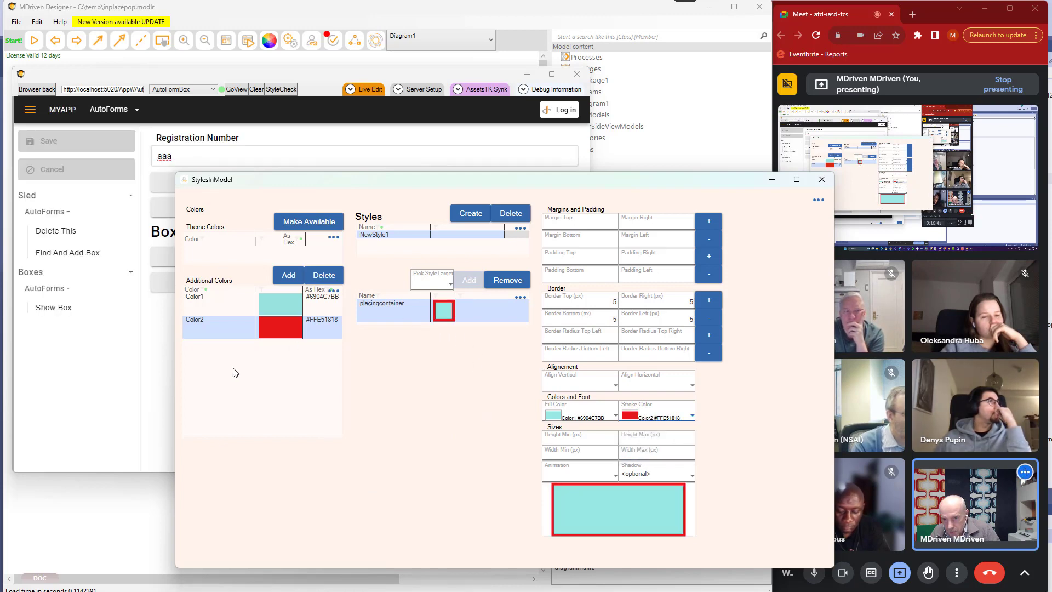
# Save the model and reopen the Boxes pop-up on sled aaa in the web app to check its fill and border
pyautogui.click(166, 346)
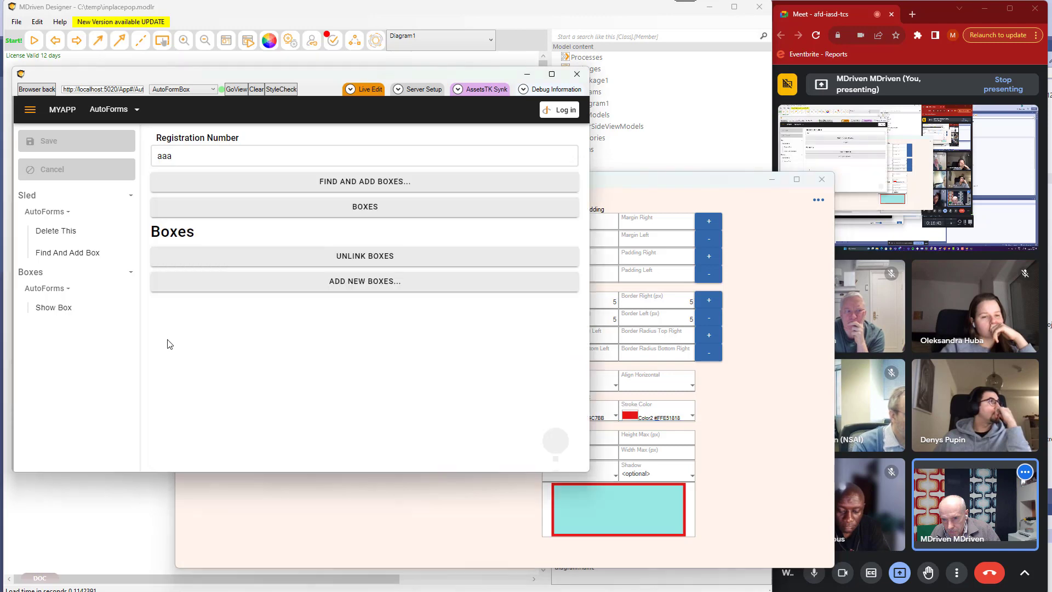
pyautogui.click(388, 211)
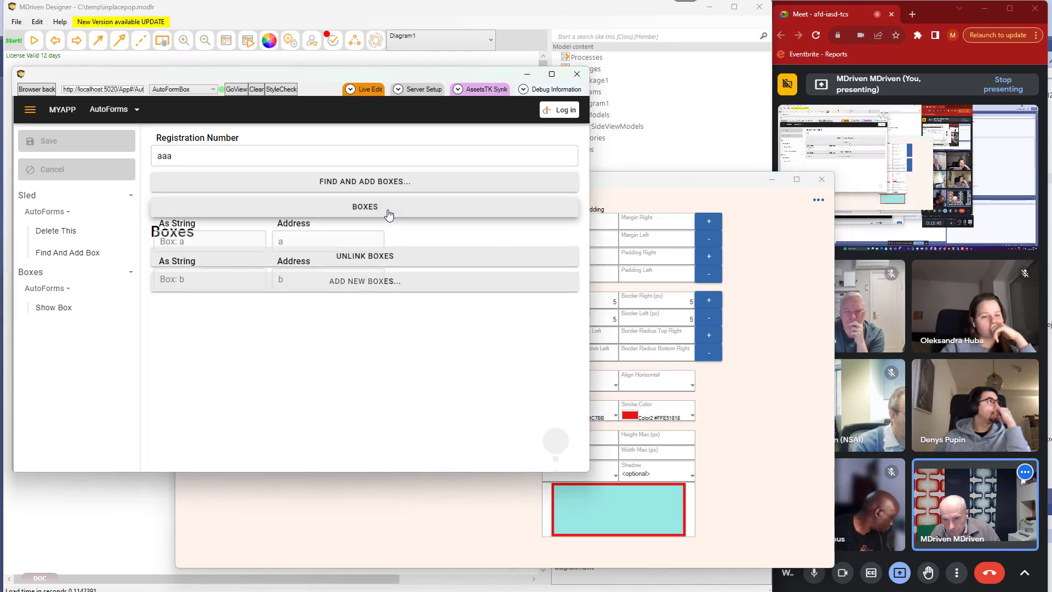
pyautogui.click(398, 497)
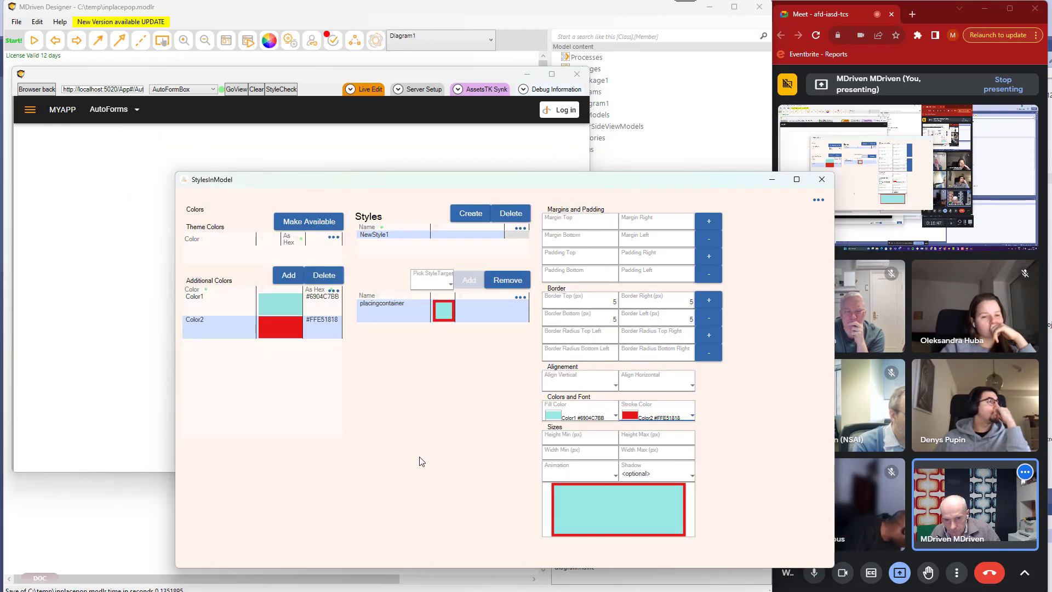
pyautogui.click(163, 370)
pyautogui.click(348, 212)
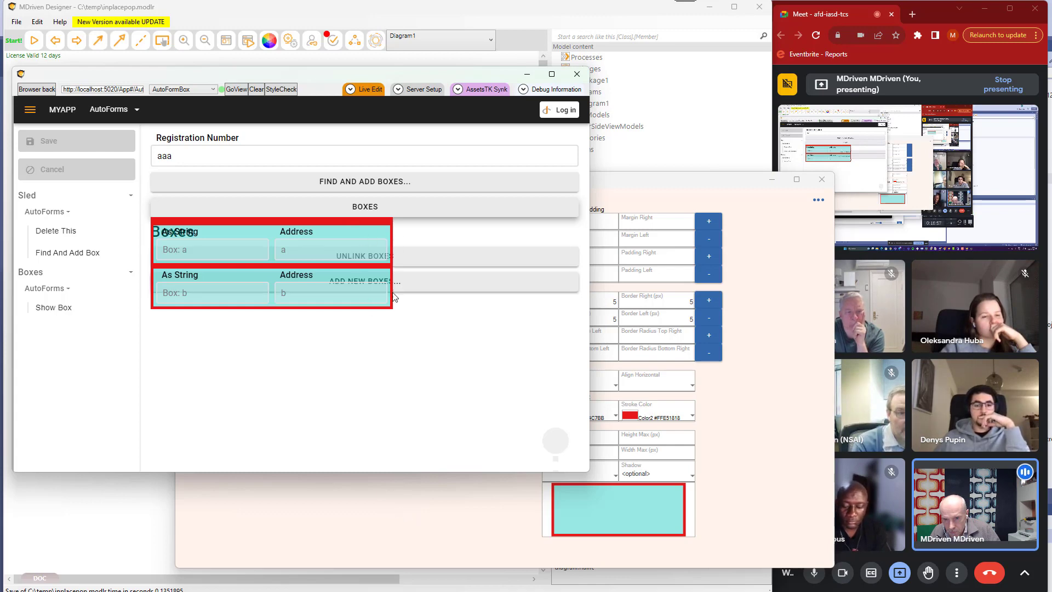
pyautogui.click(377, 493)
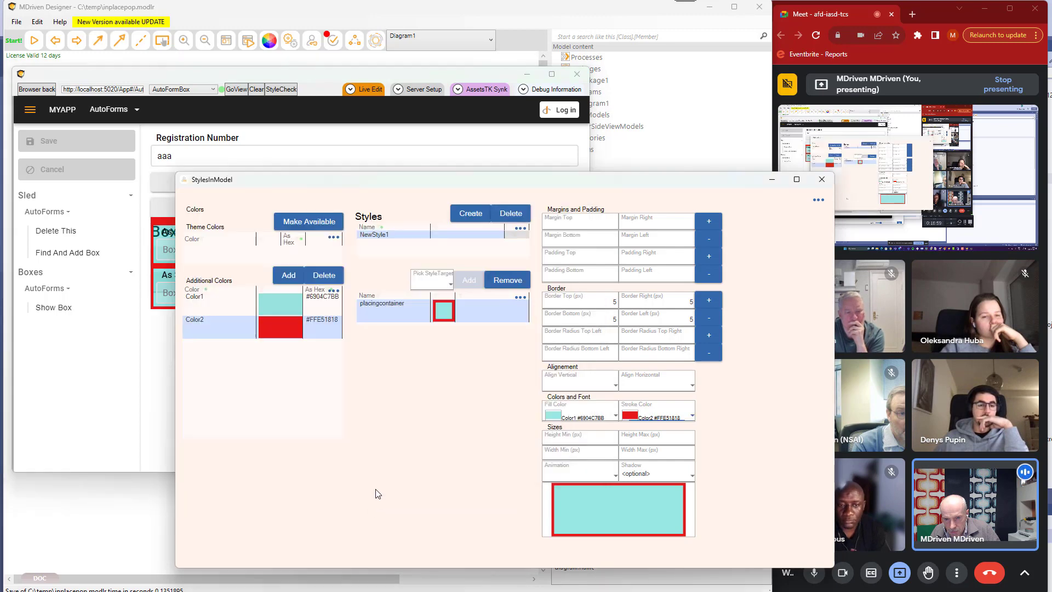
pyautogui.moveTo(354, 189); pyautogui.dragTo(308, 187)
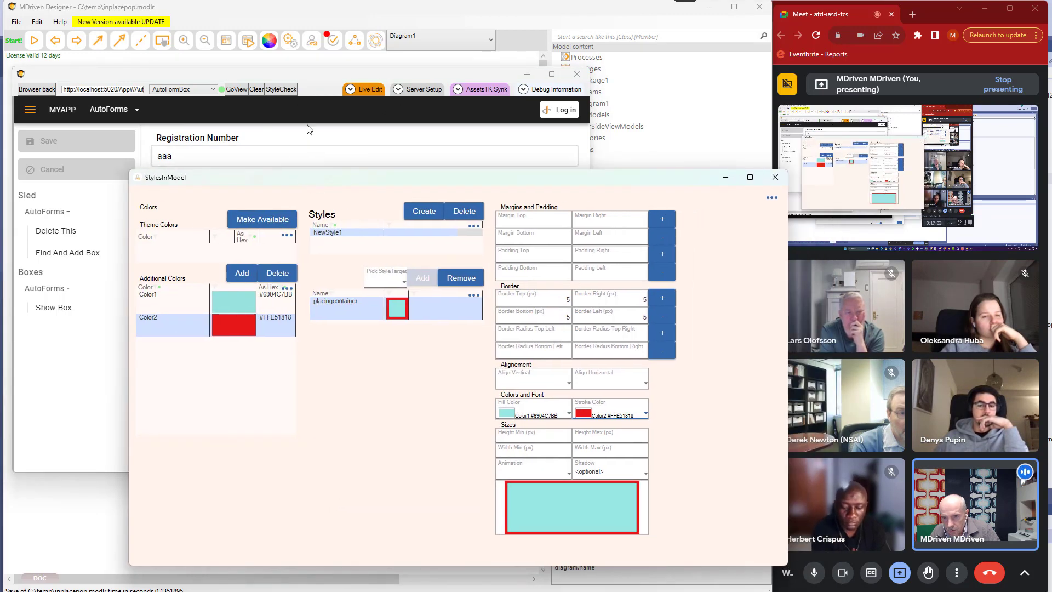
# Examine the style expressions on the Boxes column and its nested row in the AutoFormSled ViewModel
pyautogui.press('super+Tab')
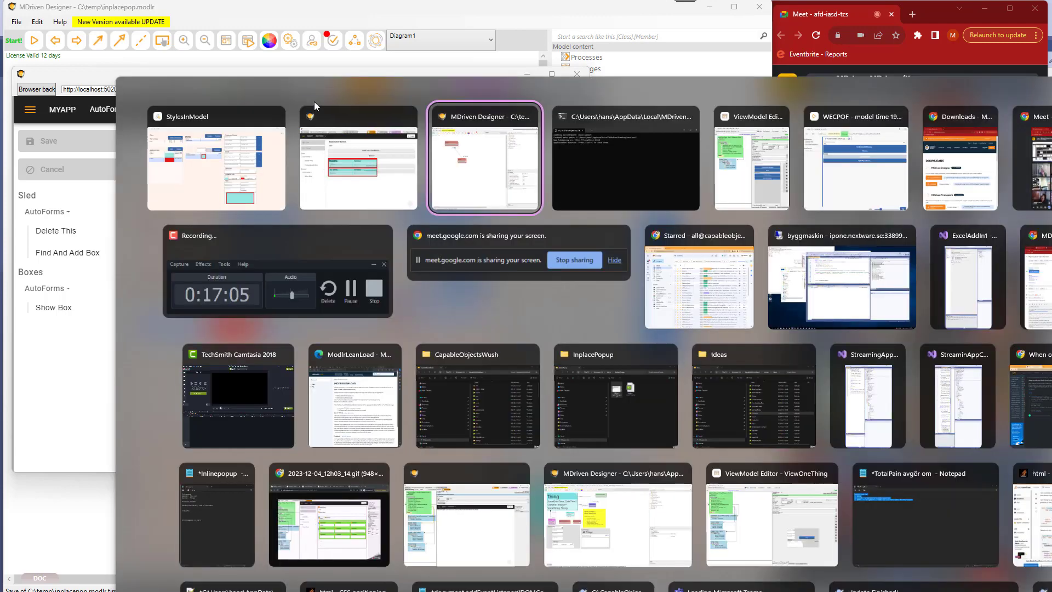
pyautogui.click(751, 165)
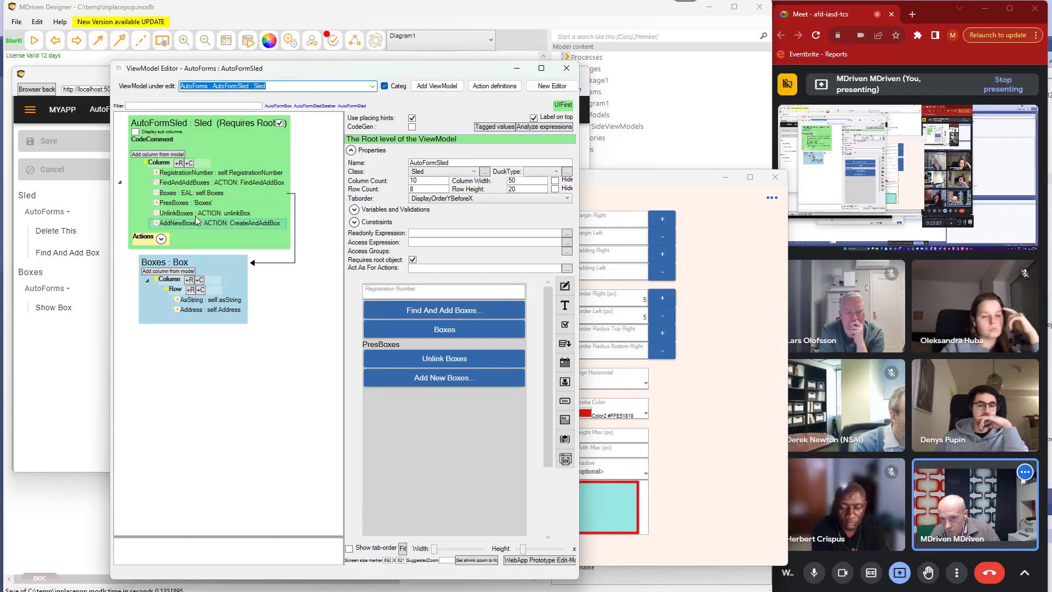
pyautogui.click(167, 288)
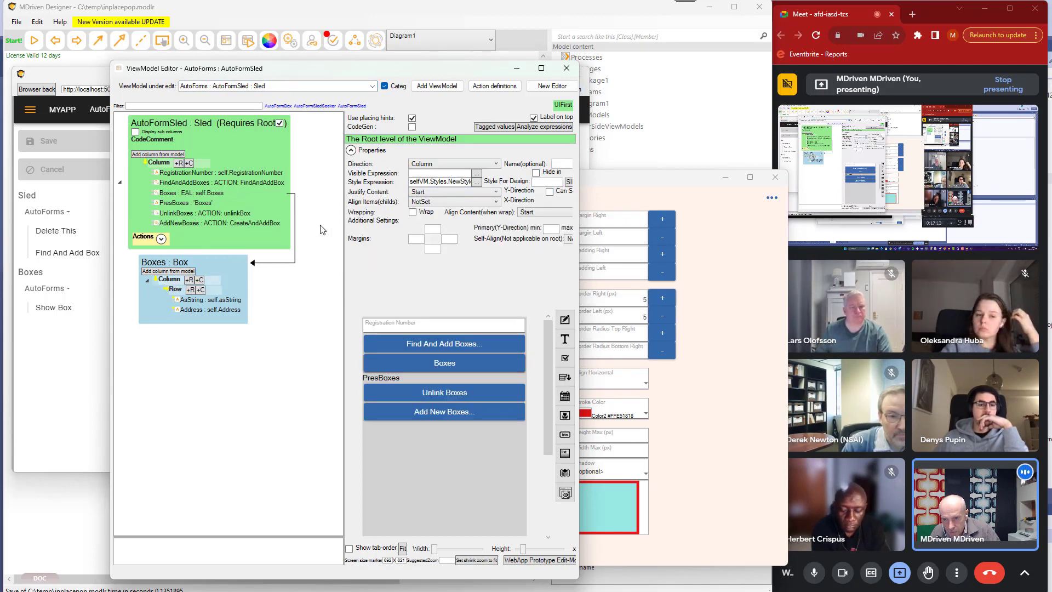
pyautogui.click(476, 182)
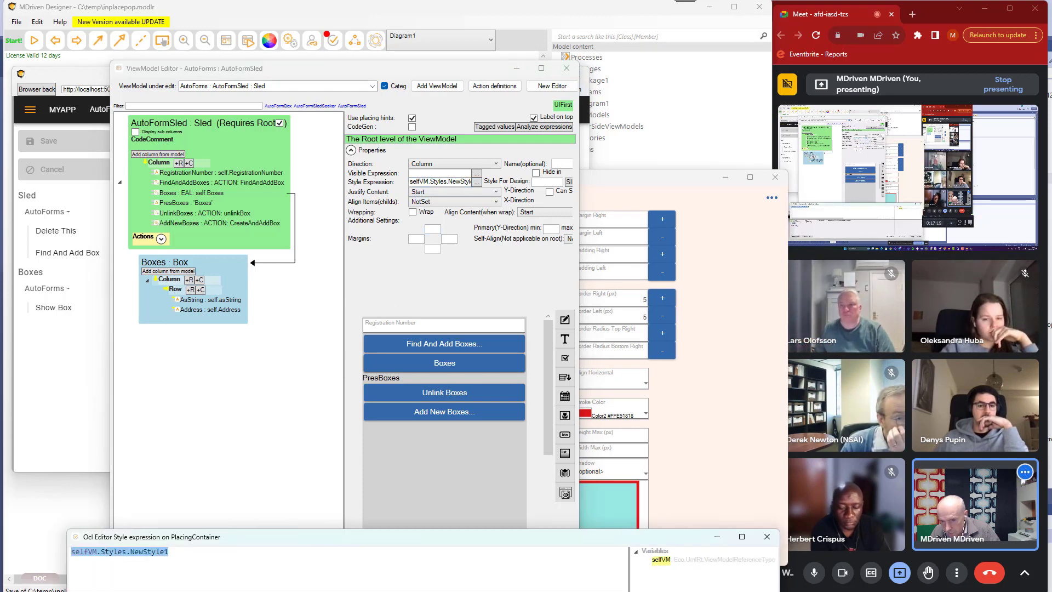
pyautogui.click(169, 551)
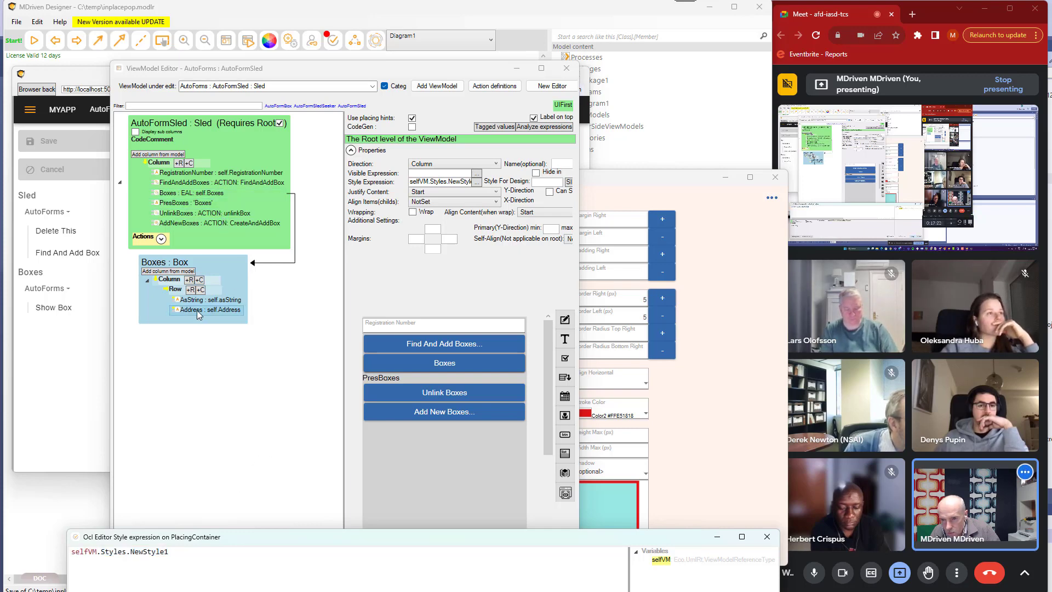
pyautogui.click(176, 290)
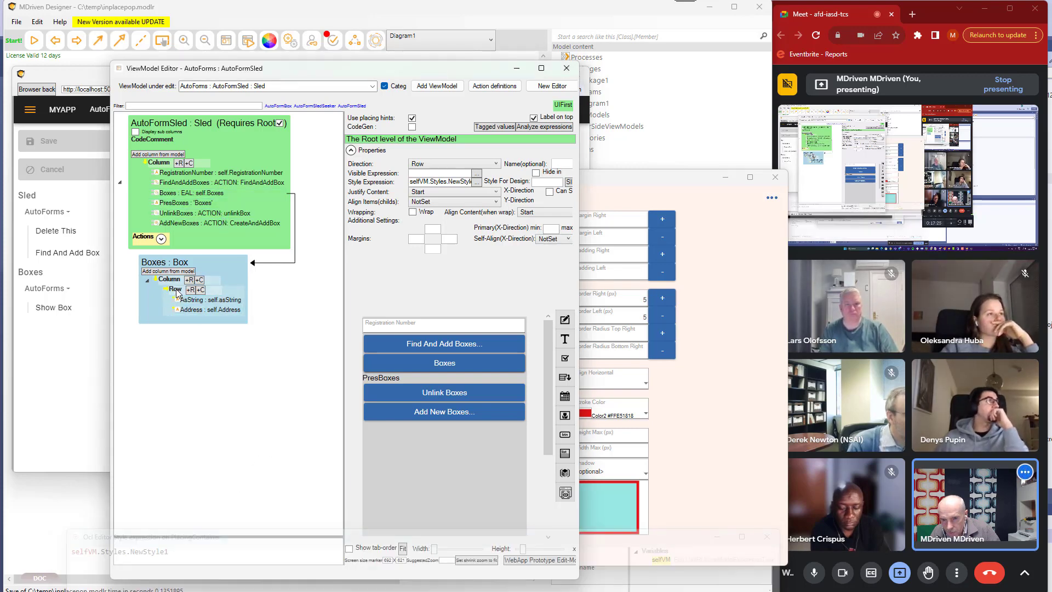
pyautogui.click(171, 279)
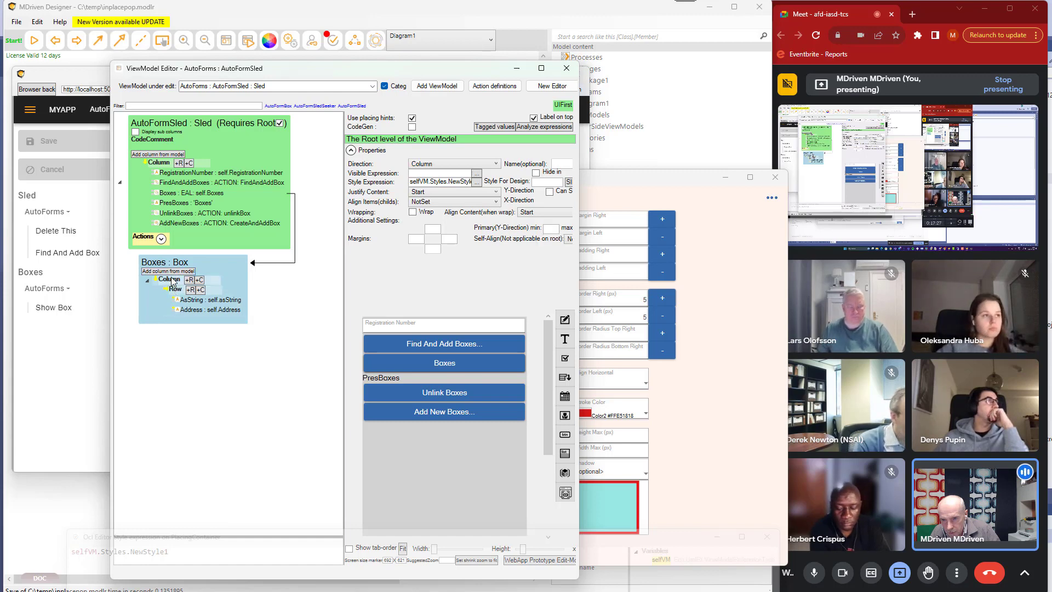
# Copy the style expression of the row nested in the Boxes column, clear it from the row, and save the model
pyautogui.click(174, 290)
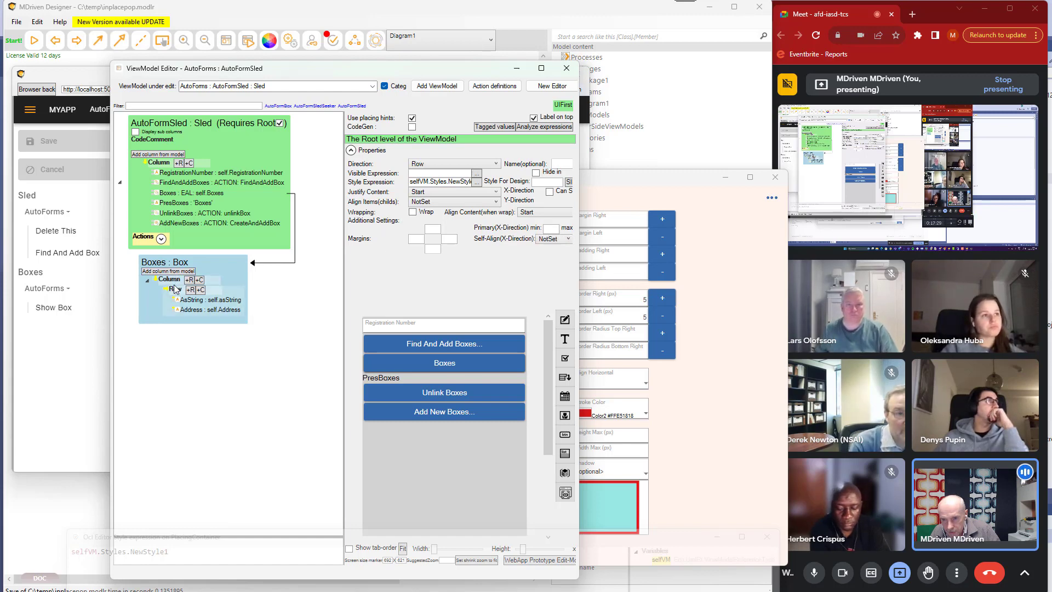
pyautogui.click(455, 182)
pyautogui.hotkey('ctrl', 'a')
pyautogui.hotkey('ctrl', 'c')
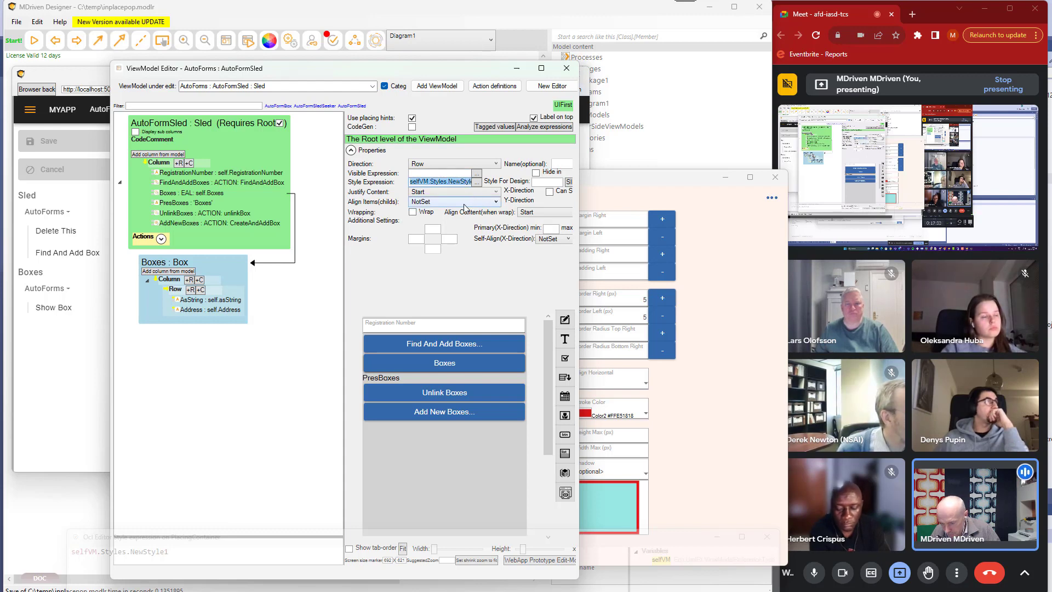
pyautogui.press('Delete')
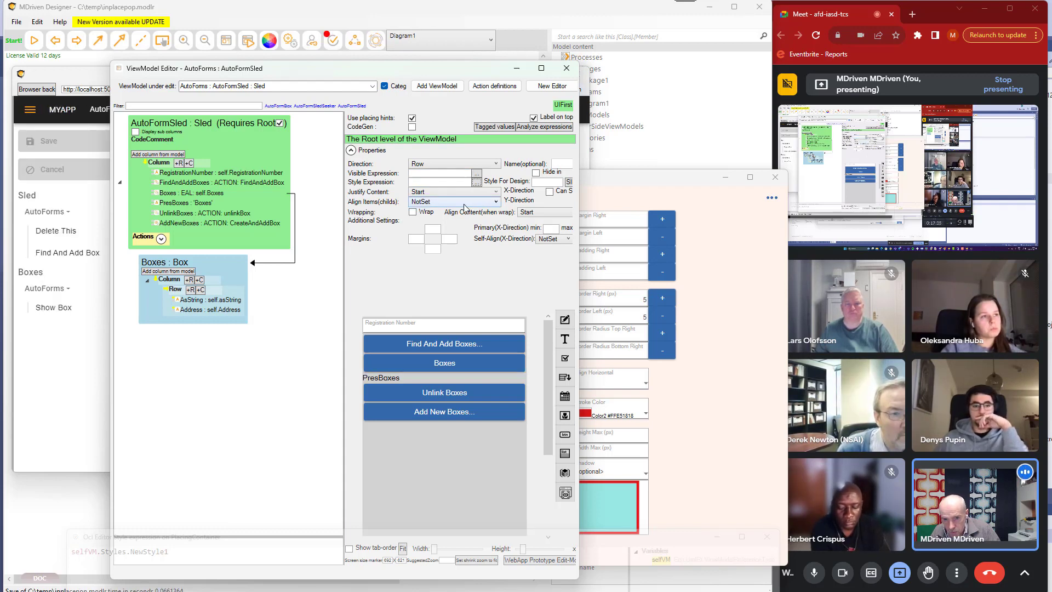
# Return to the web app and open the Boxes pop-up to check its look with only the outer column styled
pyautogui.press('super+Tab')
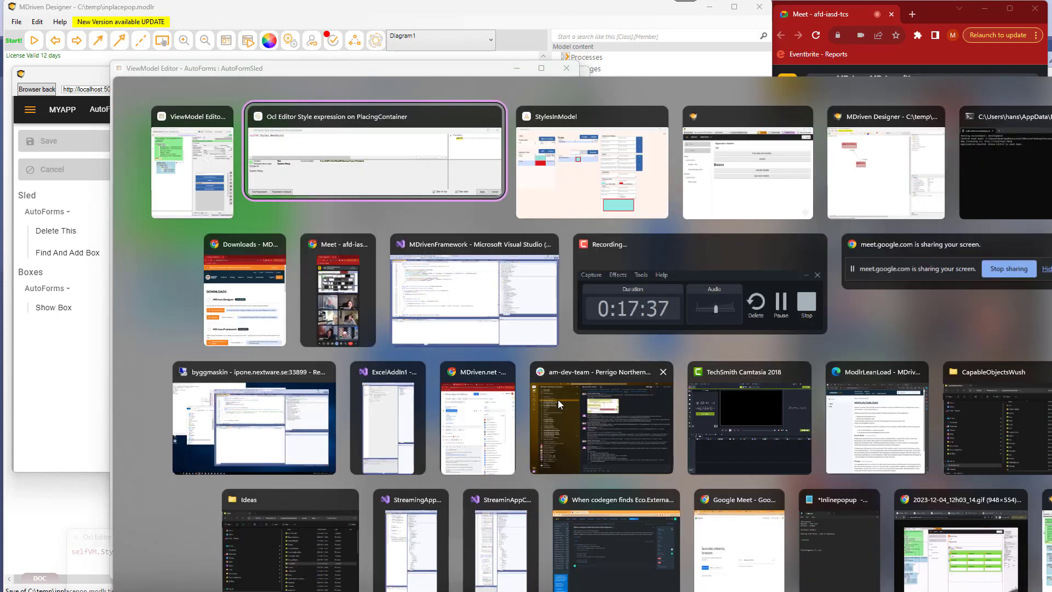
pyautogui.press('Right')
pyautogui.press('Right')
pyautogui.press('Return')
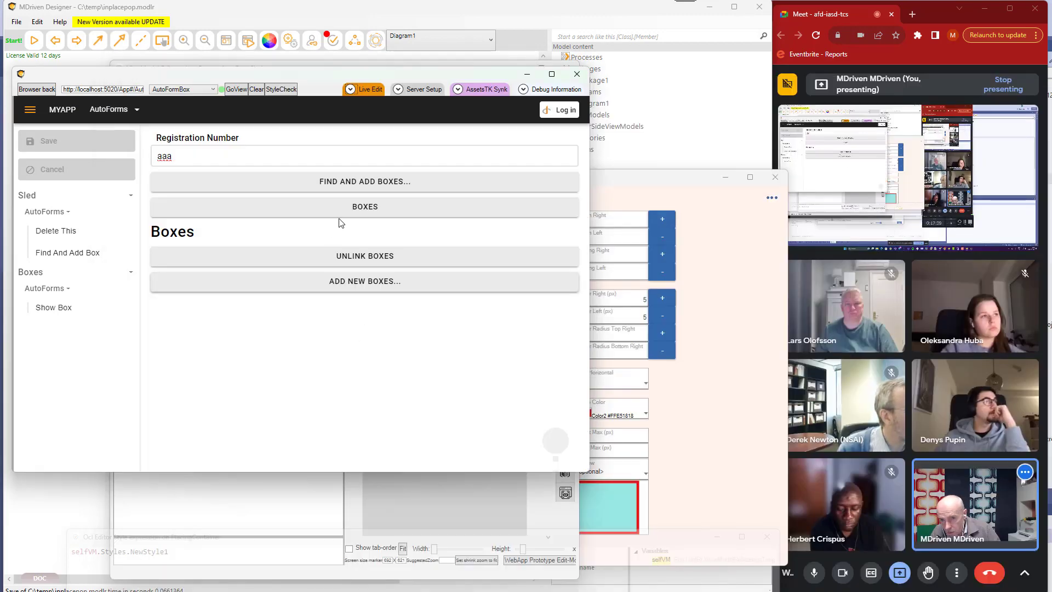
pyautogui.click(355, 213)
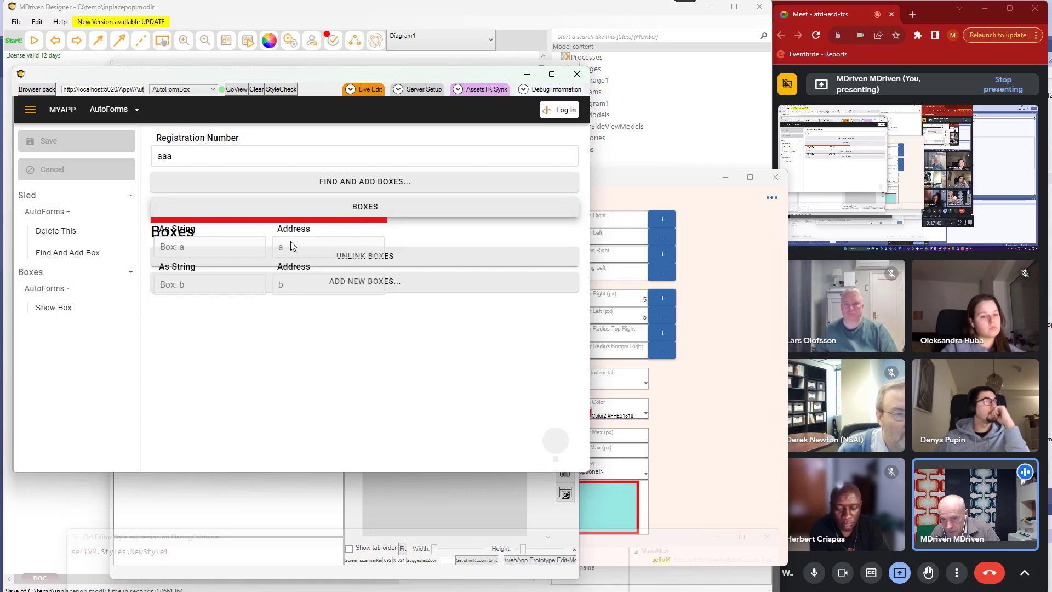
# Restore the selfVM.Styles.NewStyle1 style expression on the Boxes row in the ViewModel Editor and save the model
pyautogui.hotkey('ctrl', 'alt', 'Tab')
pyautogui.press('Return')
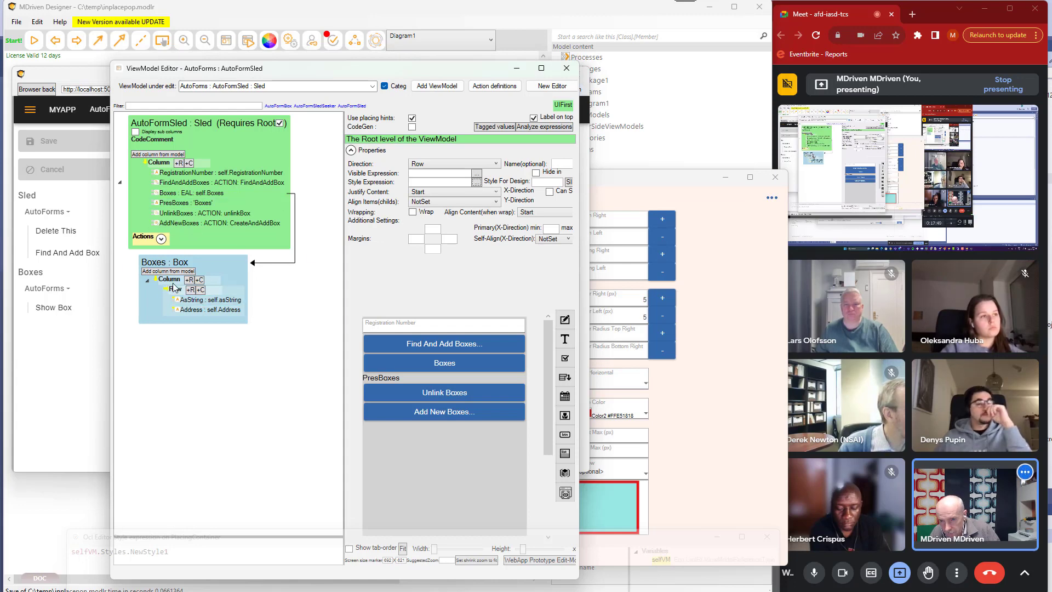
pyautogui.click(451, 182)
pyautogui.hotkey('ctrl', 'v')
pyautogui.press('Tab')
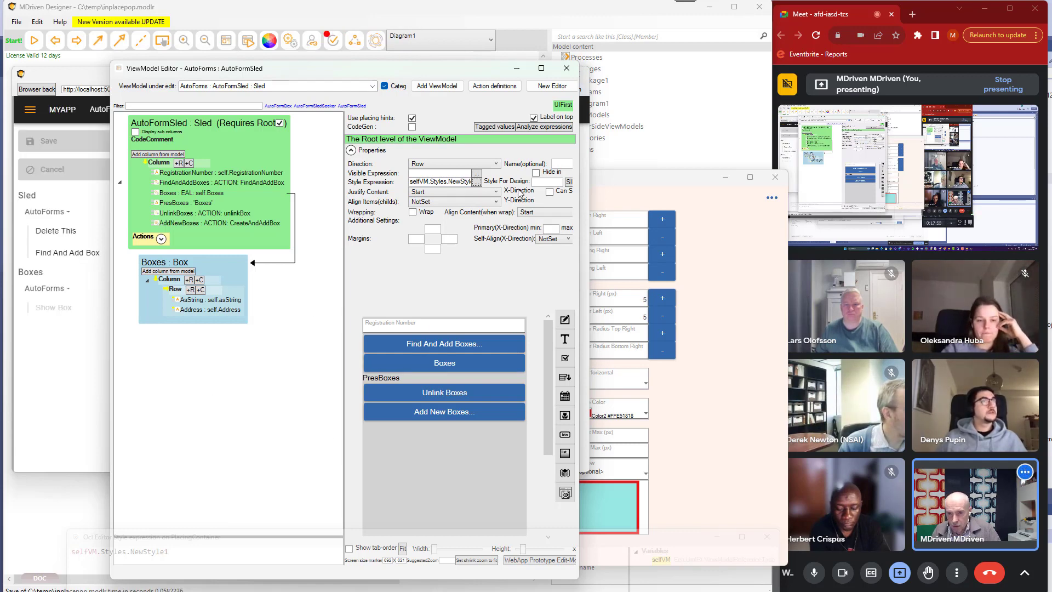
# Check the Boxes pop-up in the web app with both the column and its nested row styled
pyautogui.click(84, 377)
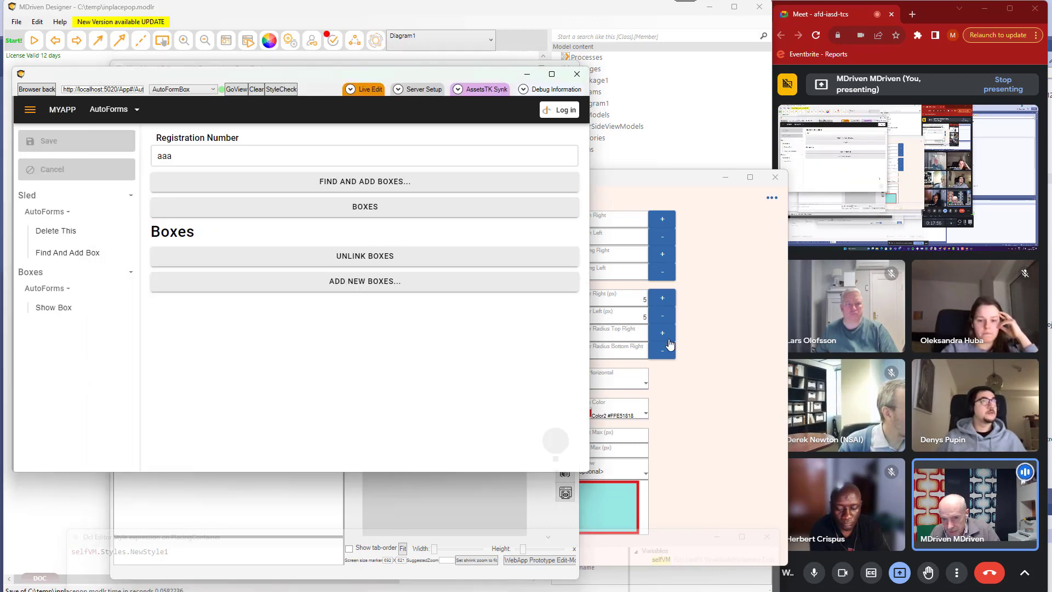
pyautogui.click(398, 213)
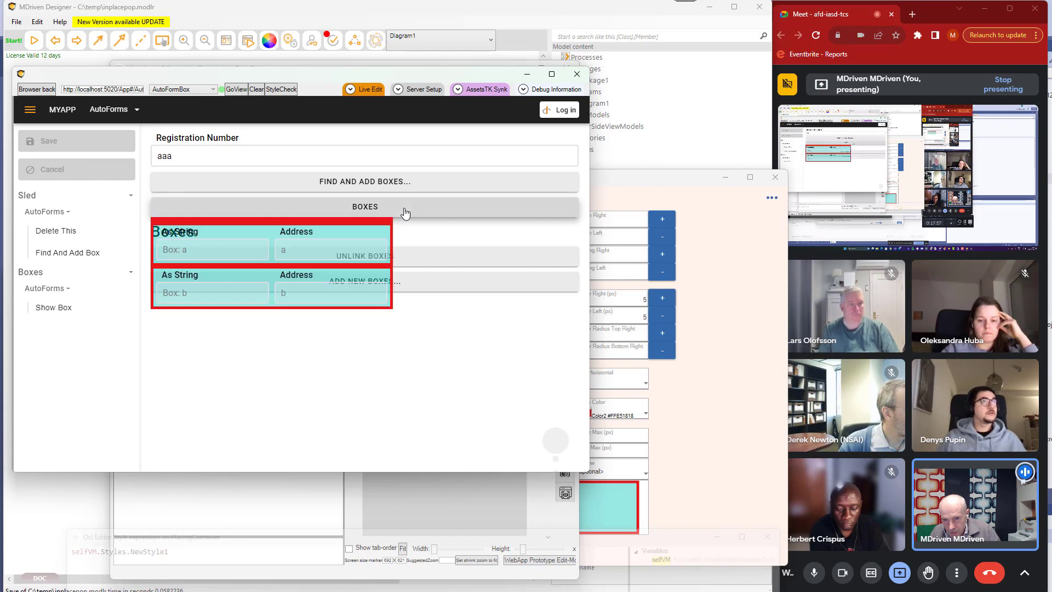
# Set the stroke color of NewStyle1's placingcontainer target to Color1, save the model, and check the Boxes pop-up in the web app
pyautogui.click(715, 555)
pyautogui.click(645, 415)
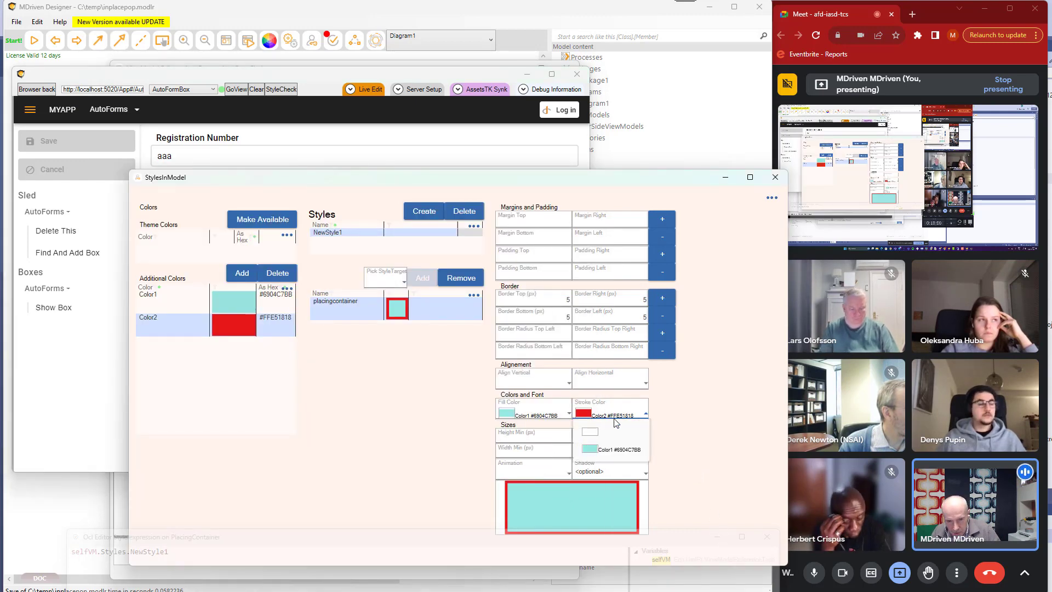
pyautogui.click(609, 450)
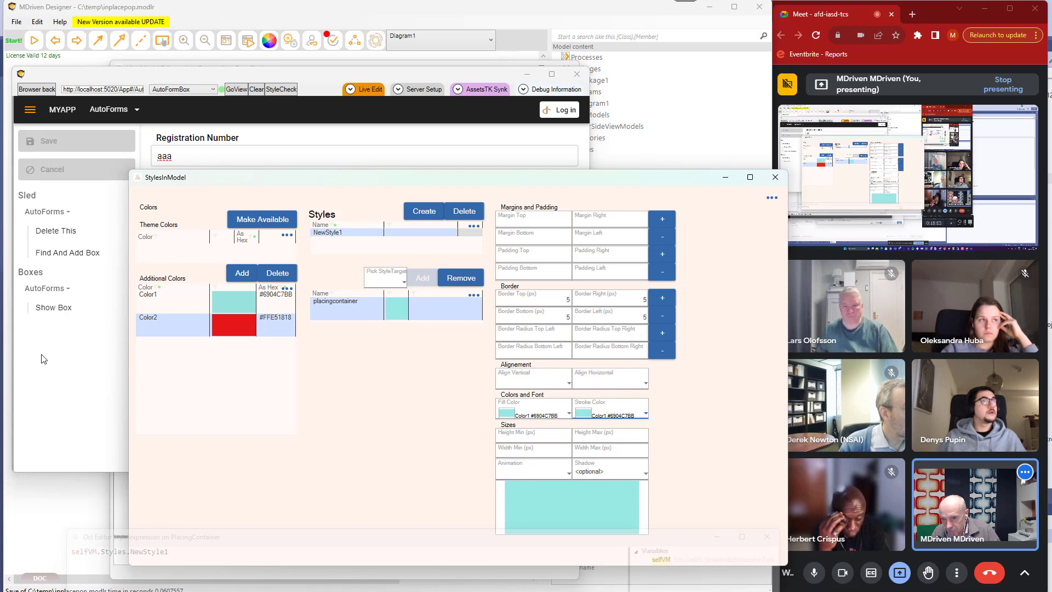
pyautogui.click(44, 359)
pyautogui.click(307, 210)
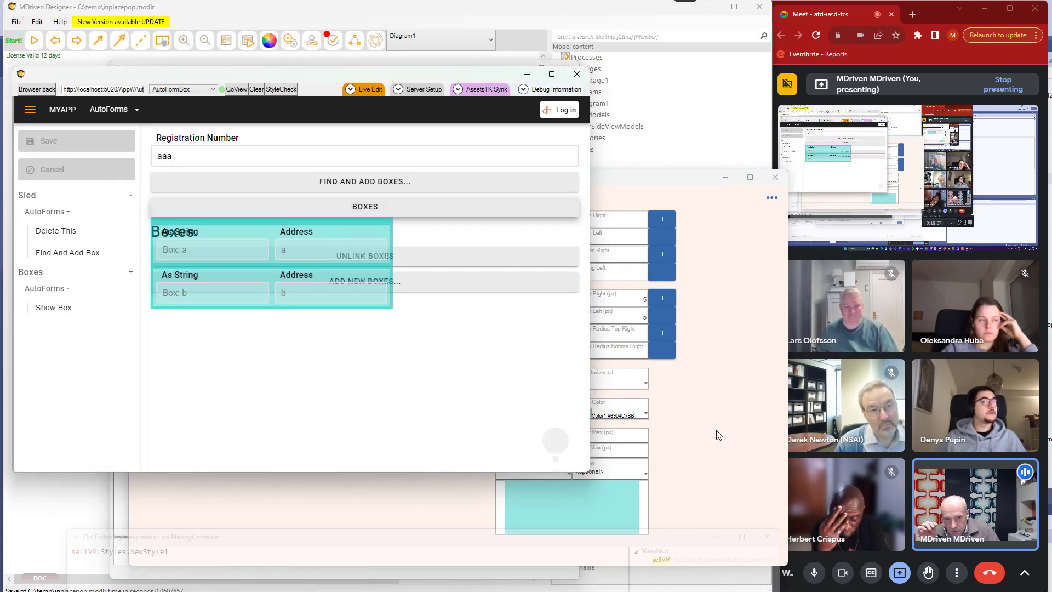
# Make Color1 fully opaque as #FF04C7BB, save the model, and close the StylesInModel window
pyautogui.click(700, 387)
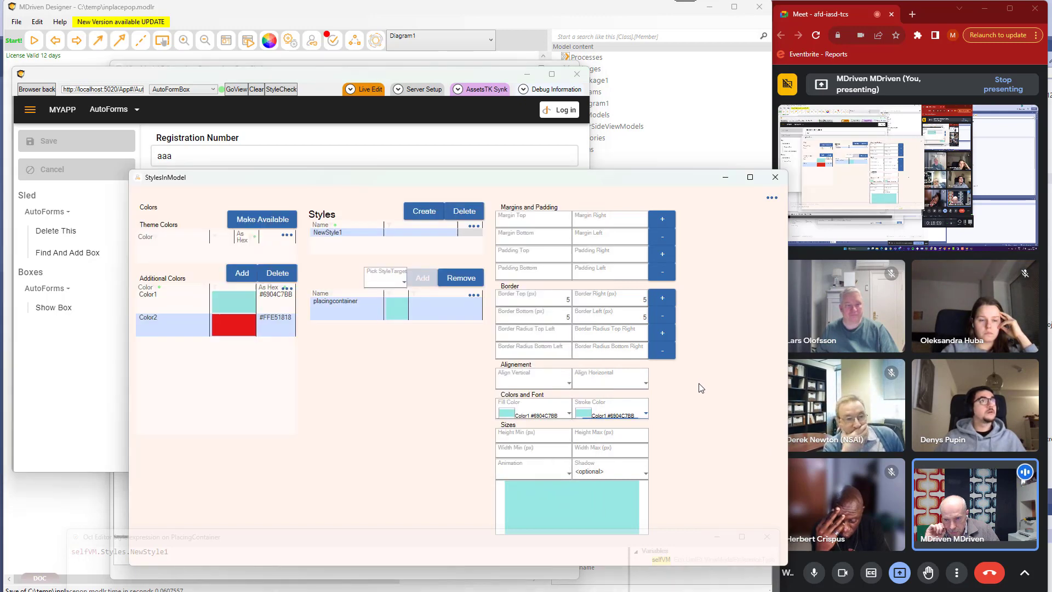
pyautogui.click(228, 303)
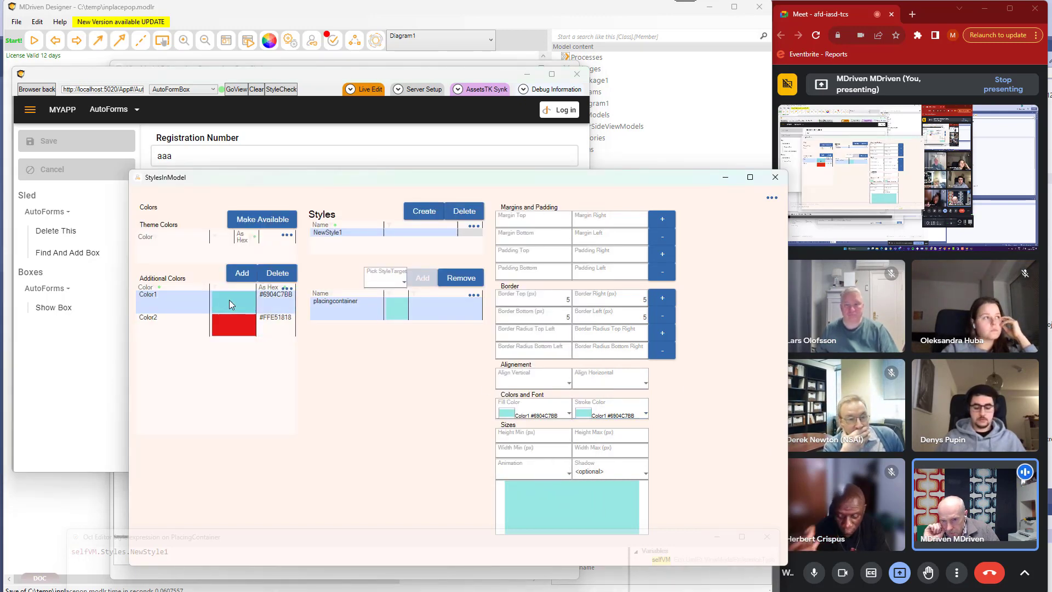
pyautogui.click(229, 301)
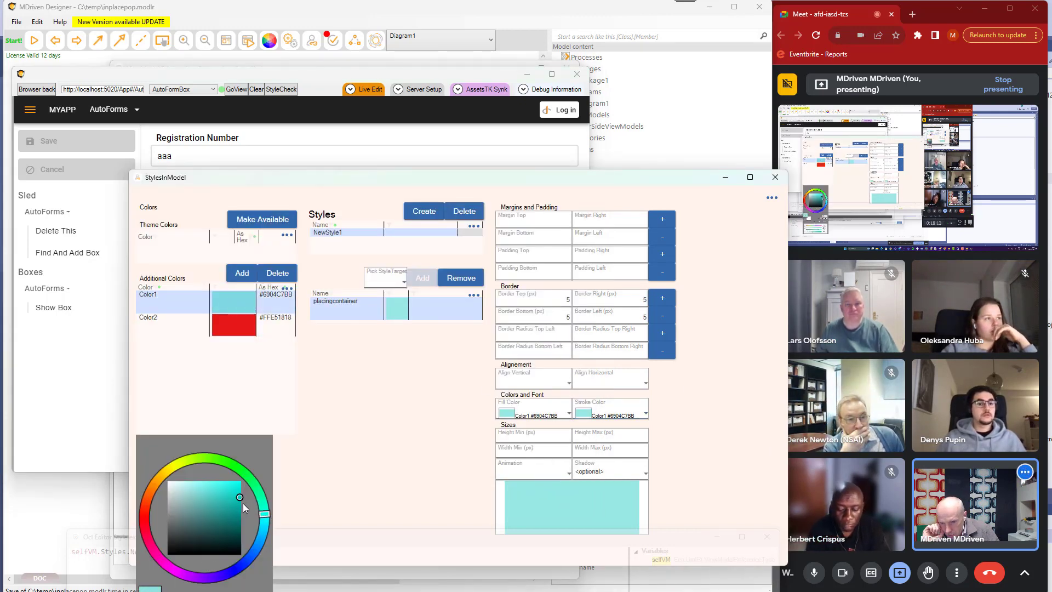
pyautogui.moveTo(186, 591); pyautogui.dragTo(238, 591)
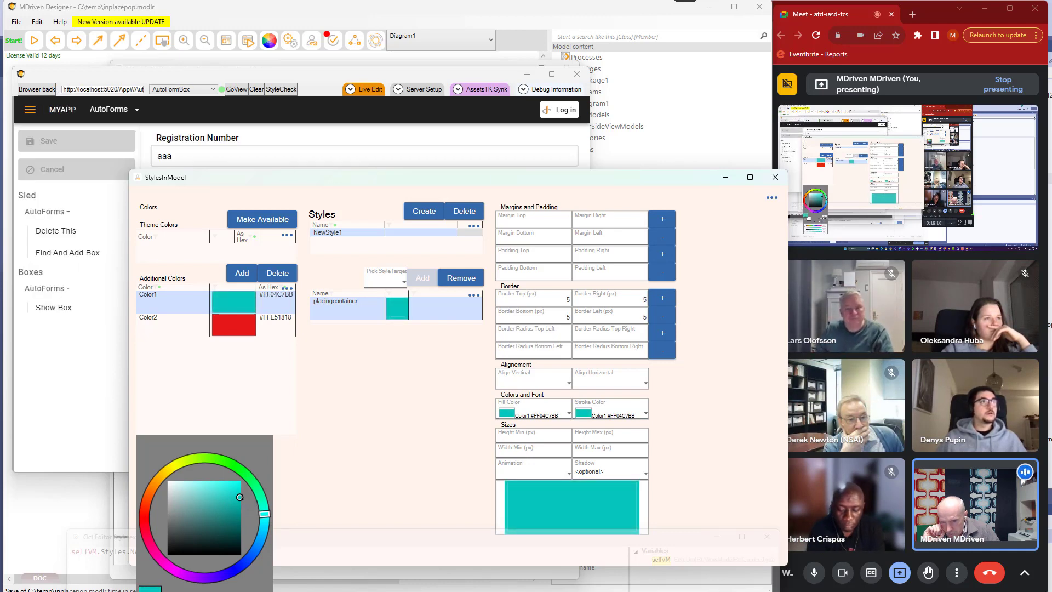
pyautogui.click(362, 423)
pyautogui.click(775, 177)
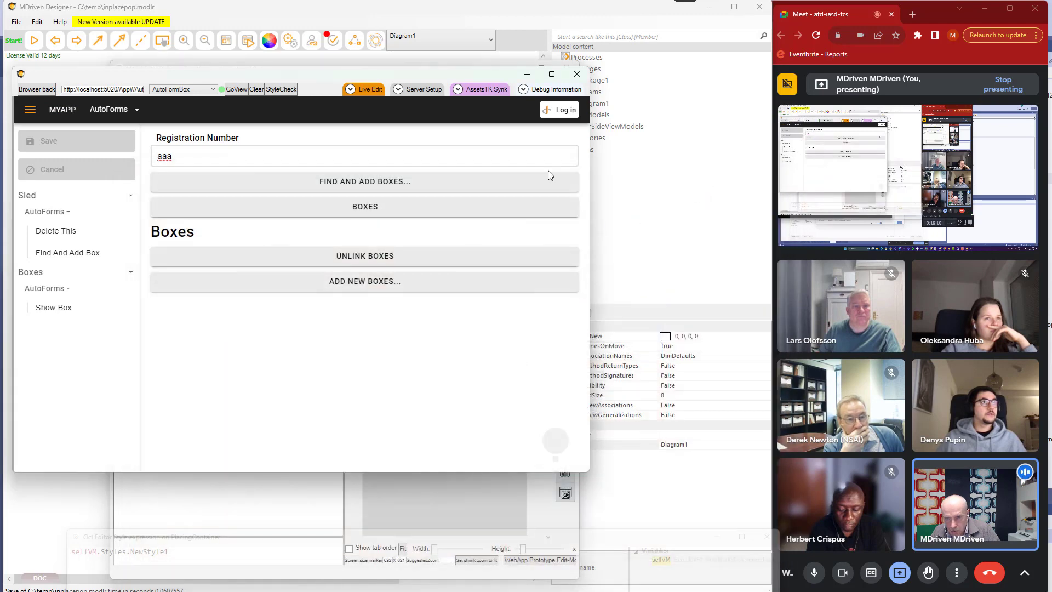
# Open the Boxes pop-up in the web app and test whether the first box's Address can be edited
pyautogui.click(367, 207)
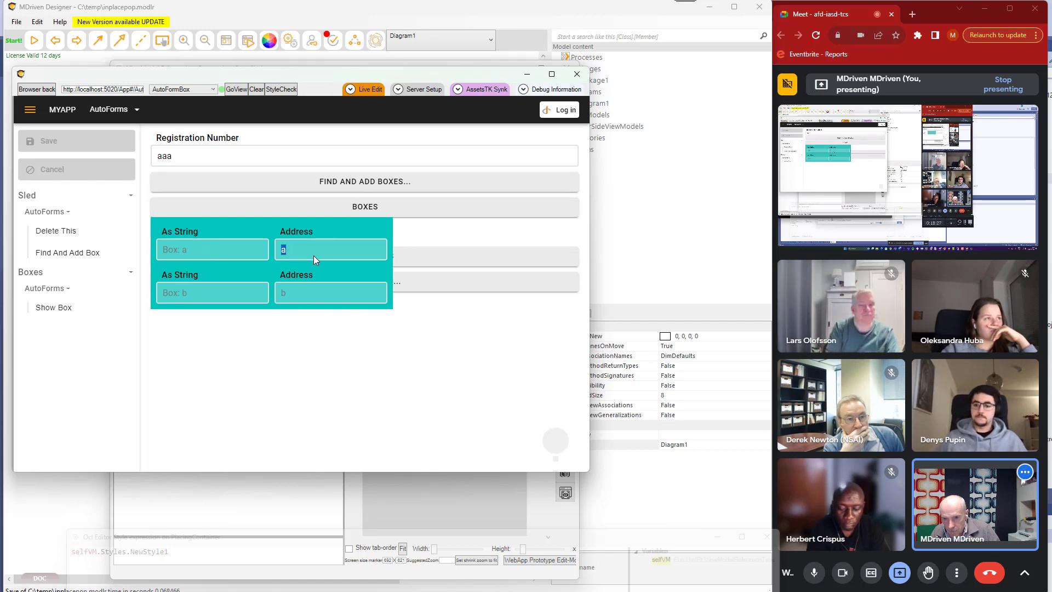
pyautogui.doubleClick(300, 249)
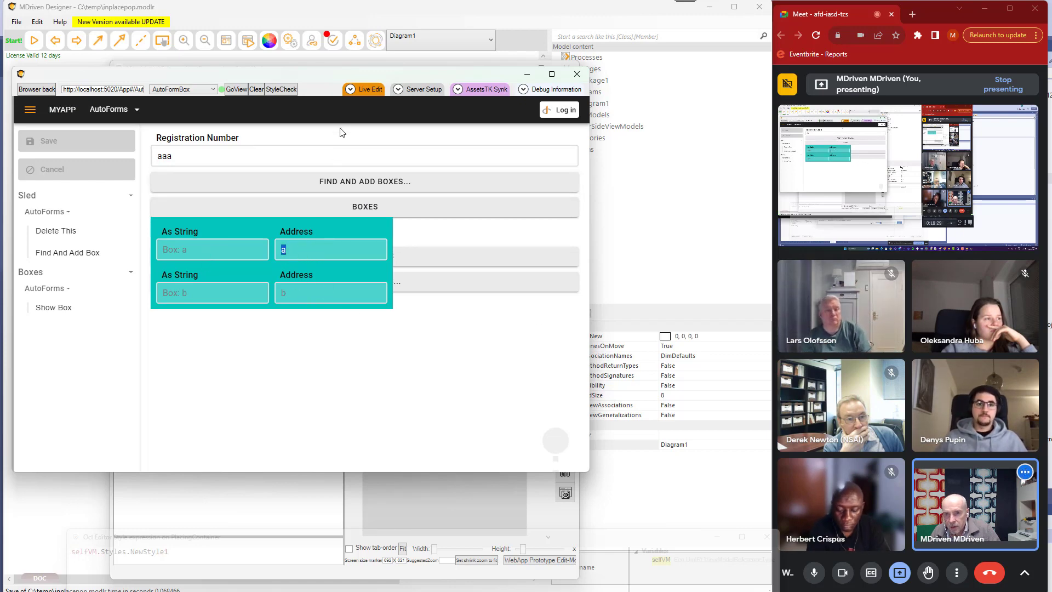
pyautogui.click(369, 215)
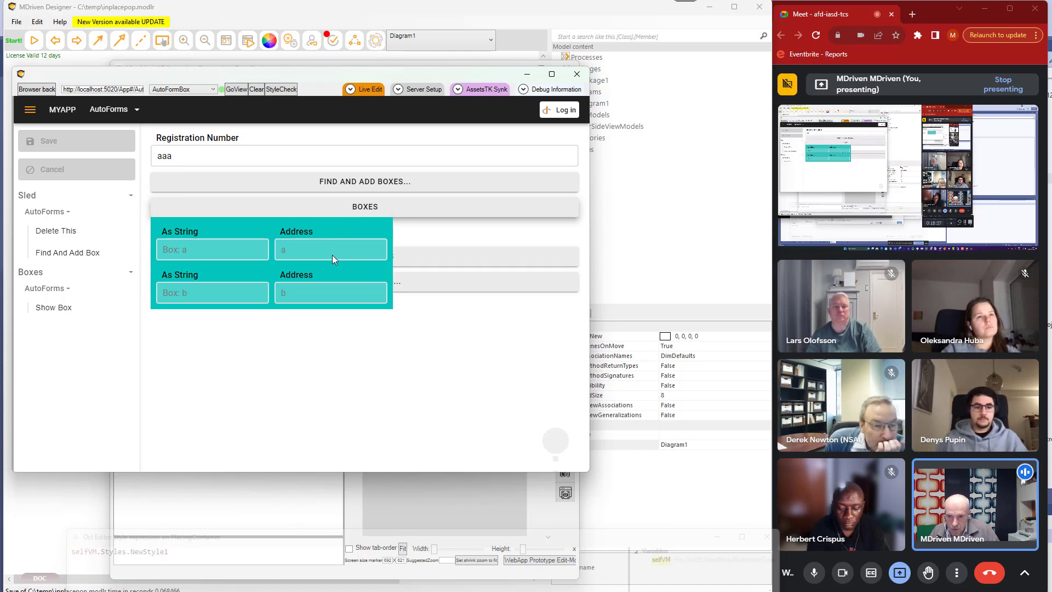
# Clear the Readonly Expression of the Address column in the nested Boxes ViewModel and save the model
pyautogui.click(400, 504)
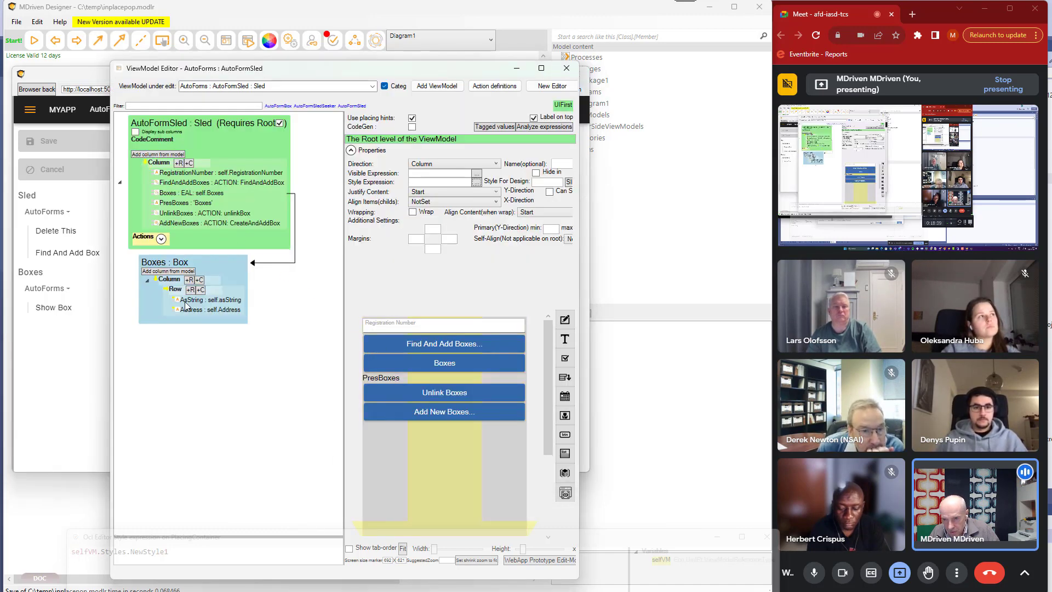
pyautogui.click(208, 310)
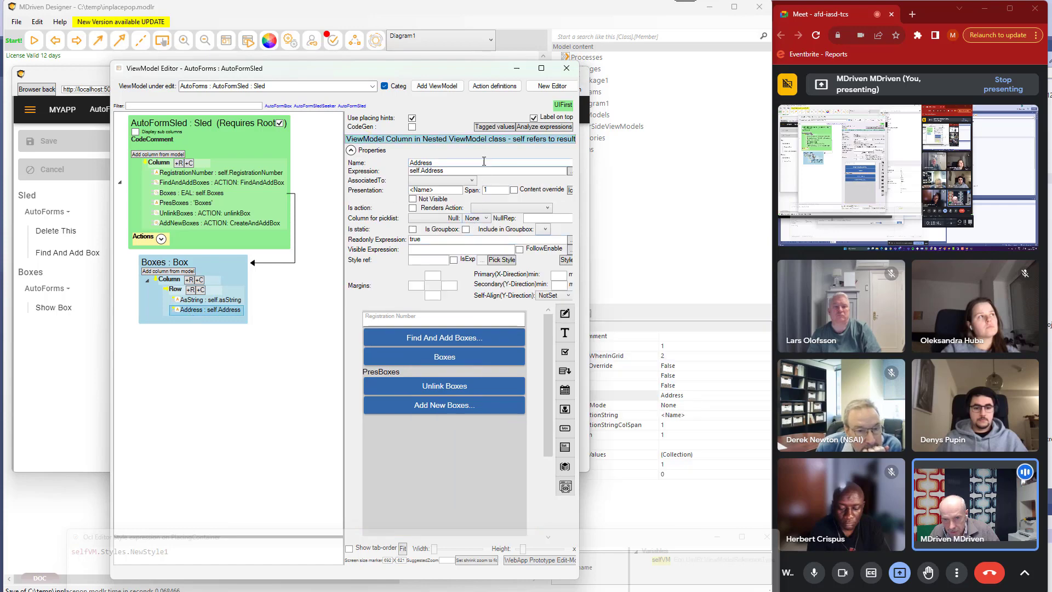
pyautogui.click(435, 243)
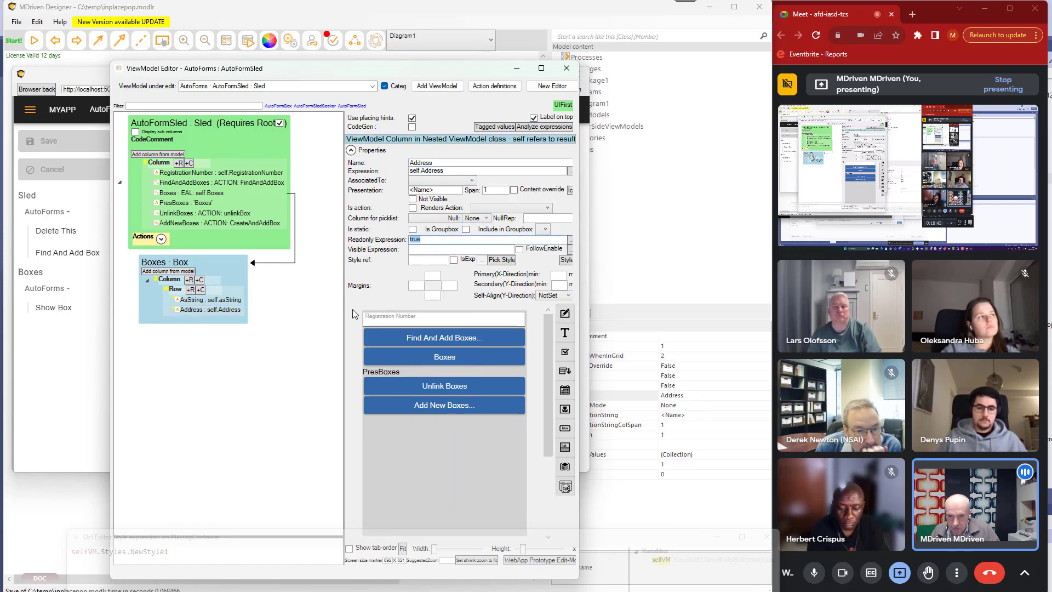
pyautogui.press('BackSpace')
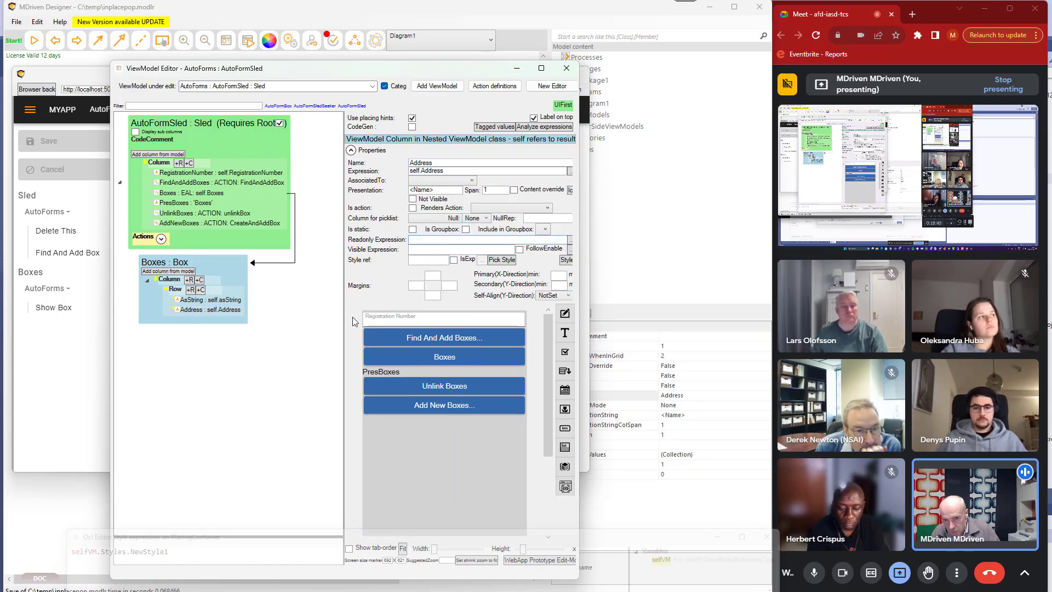
pyautogui.press('Tab')
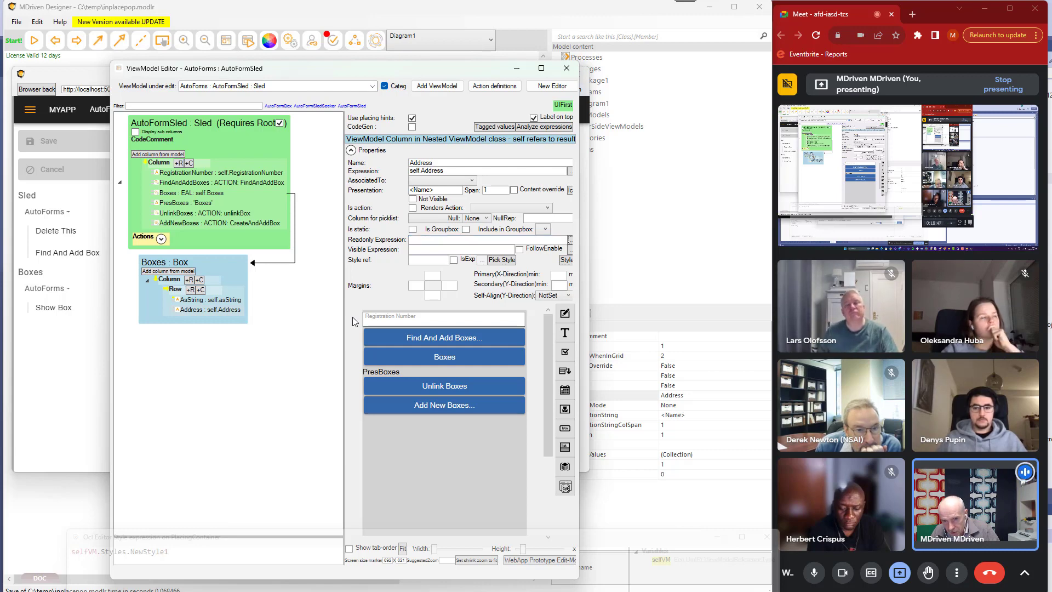
# Change the first box's Address to assss in the web app's Boxes pop-up, save it, and reopen the pop-up
pyautogui.click(110, 350)
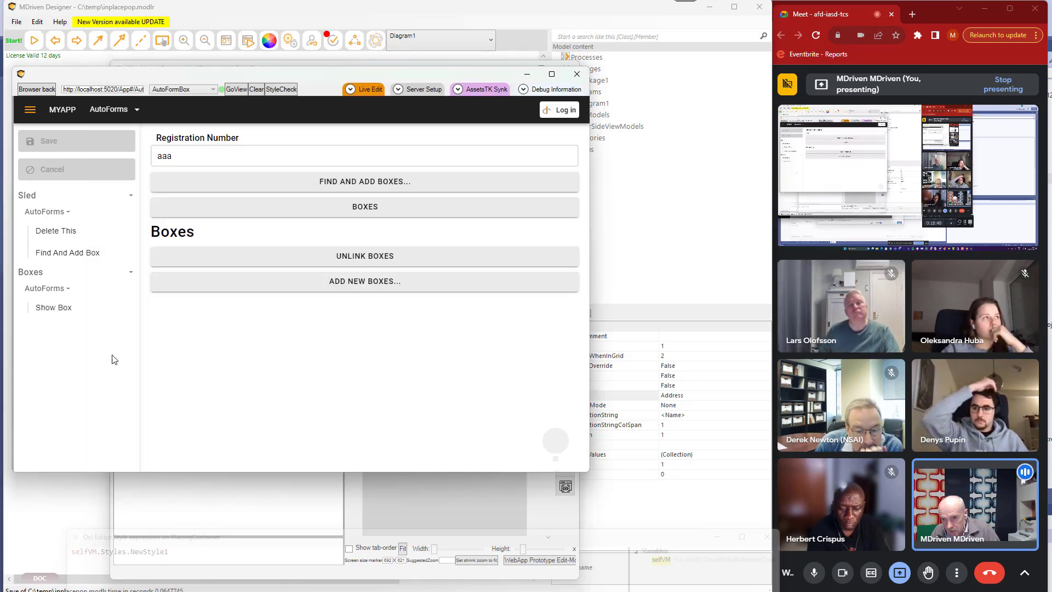
pyautogui.click(364, 212)
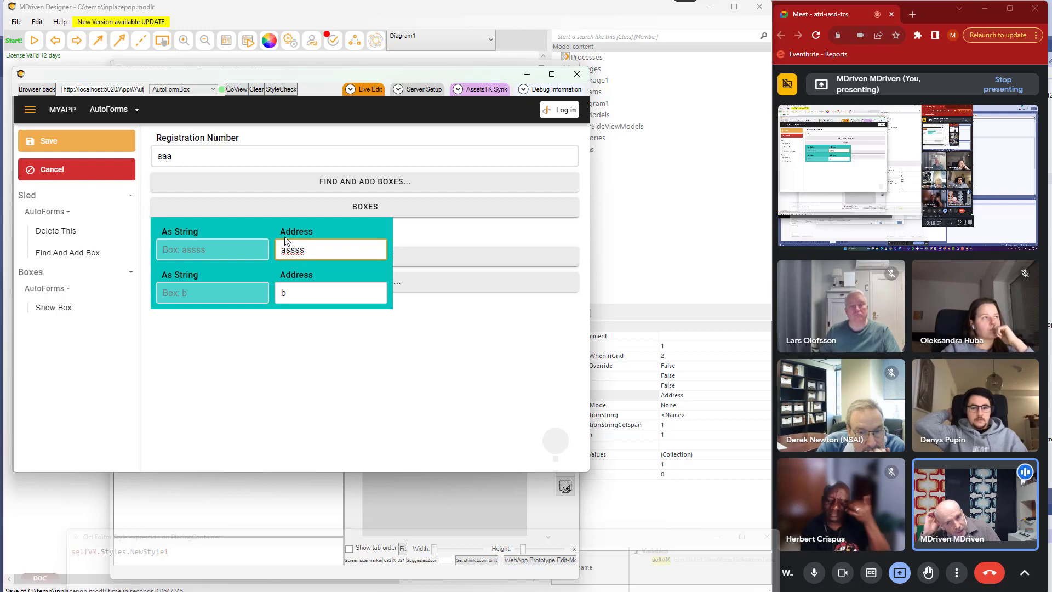
pyautogui.click(85, 141)
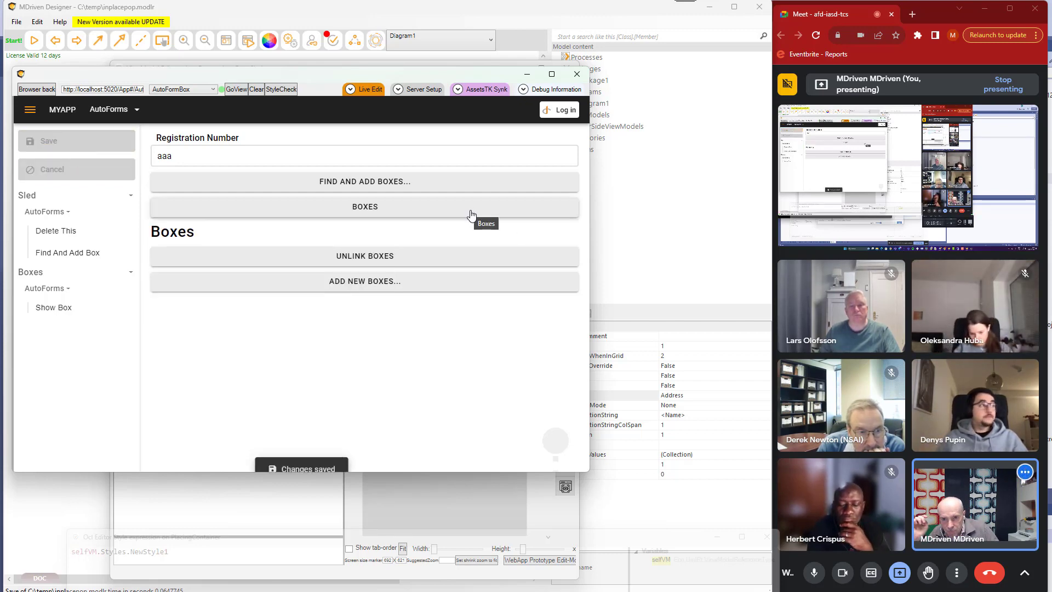
pyautogui.click(474, 213)
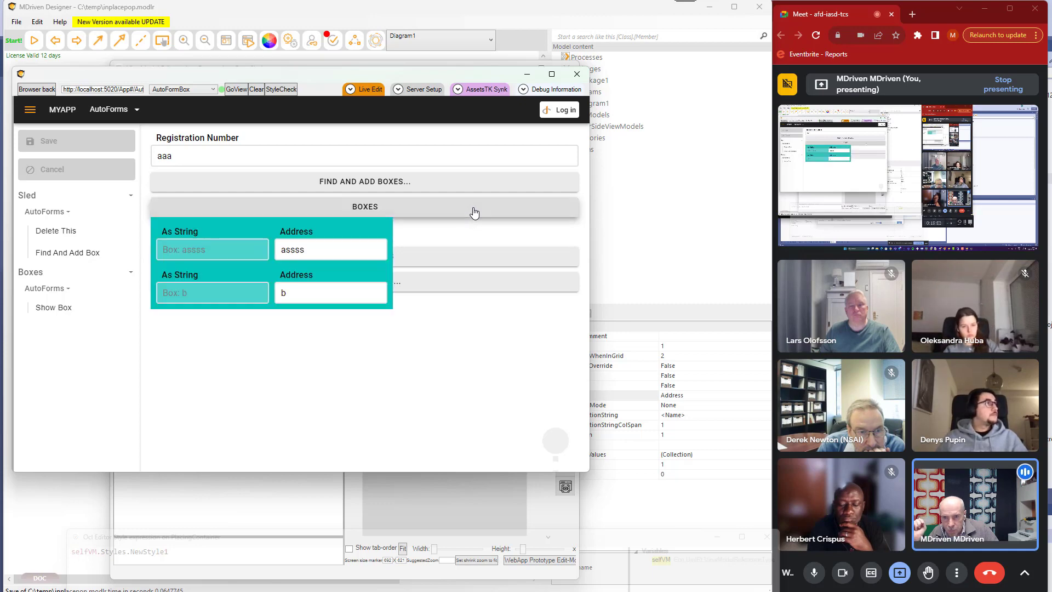
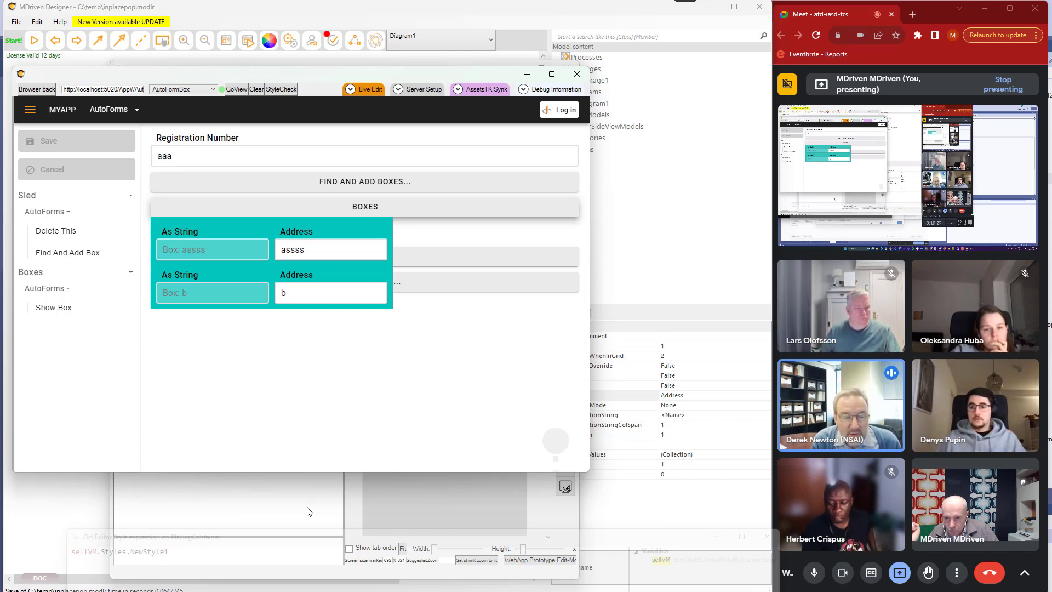
# Add an action column after AddNewBoxes in the AutoFormSled ViewModel
pyautogui.moveTo(324, 476)
pyautogui.mouseDown()
pyautogui.moveTo(324, 438)
pyautogui.moveTo(315, 479)
pyautogui.moveTo(306, 476)
pyautogui.mouseUp()
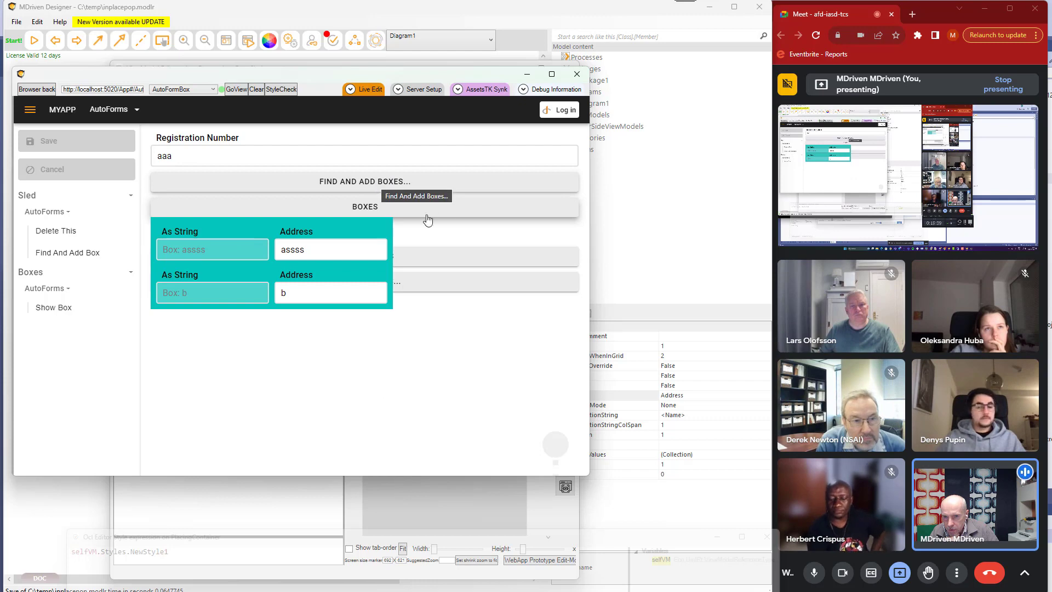
pyautogui.click(257, 492)
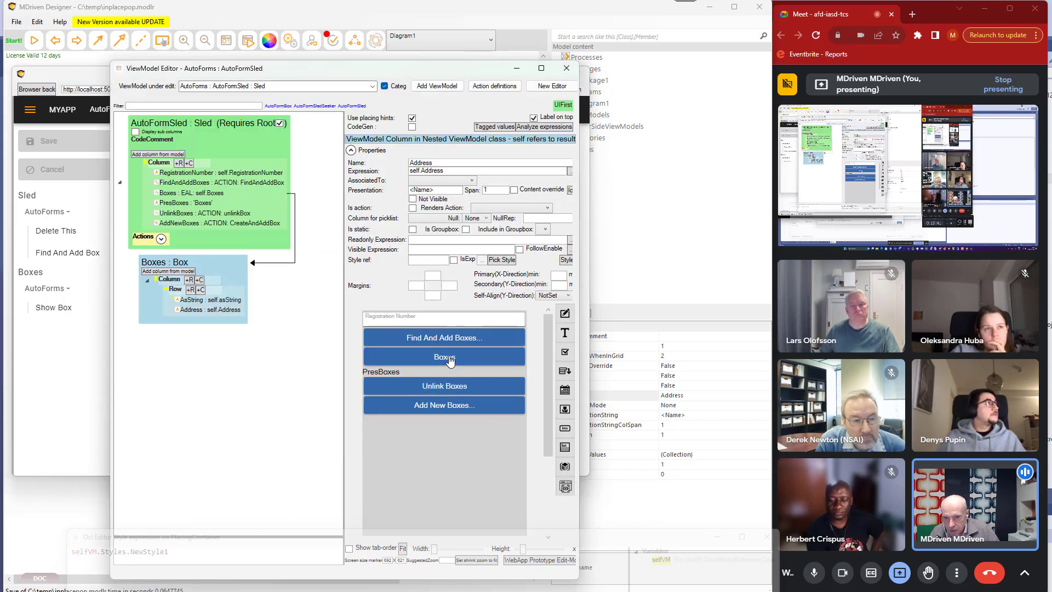
pyautogui.click(182, 221)
pyautogui.rightClick(182, 221)
pyautogui.moveTo(249, 255)
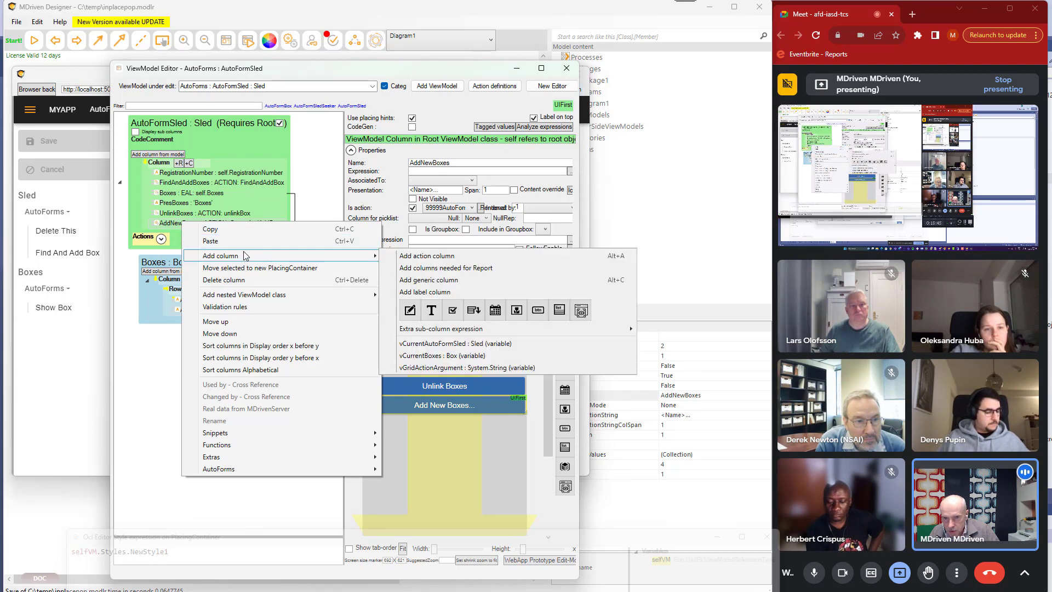
pyautogui.click(456, 256)
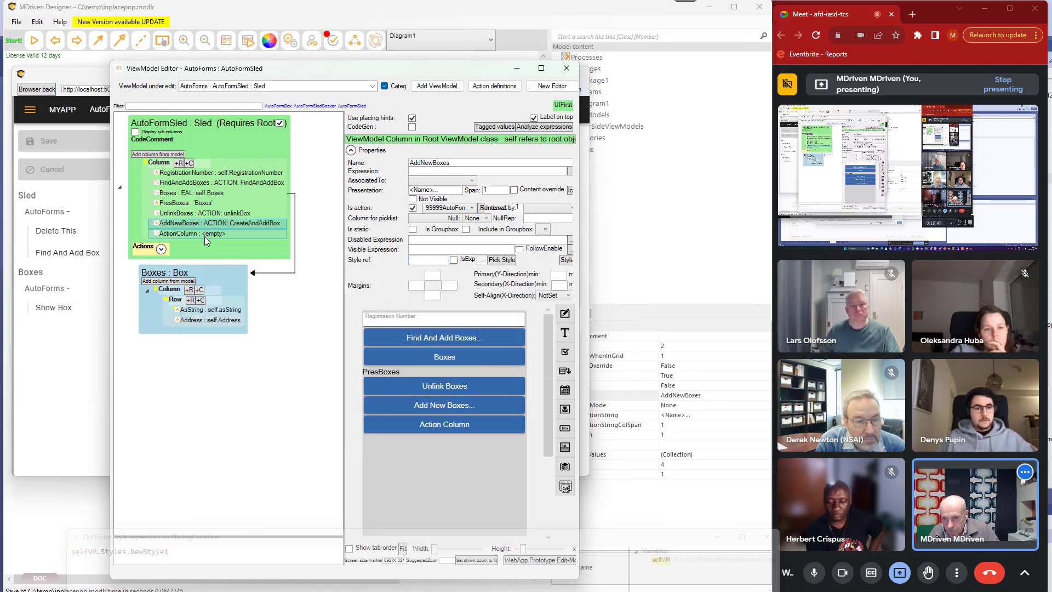
# Set the new action column's expression to self.Boxes.Add(Box.Create)
pyautogui.click(570, 171)
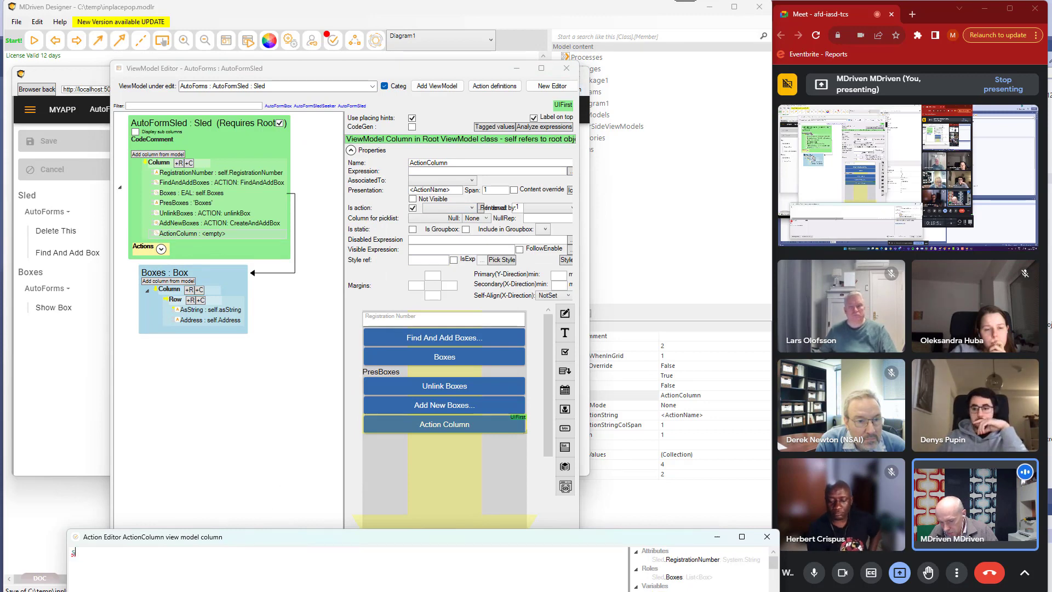
pyautogui.write('self.B')
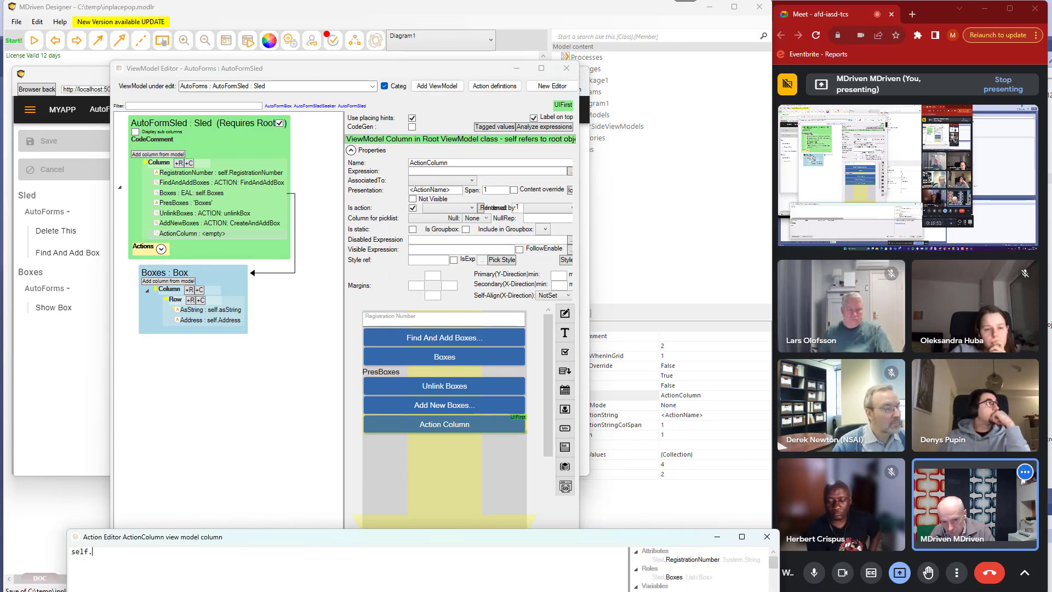
pyautogui.write('oxes')
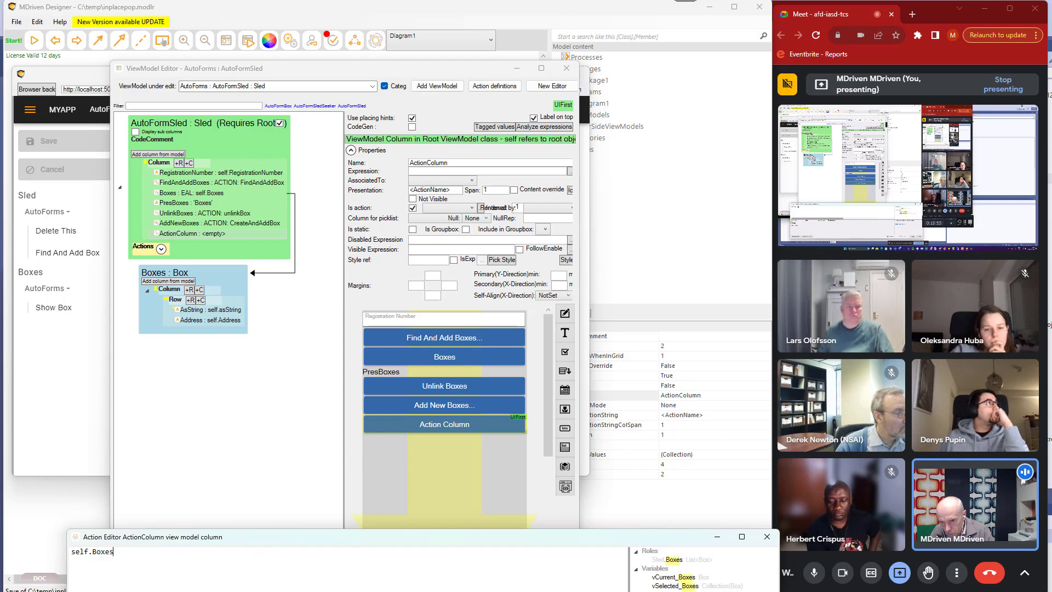
pyautogui.write('.Add')
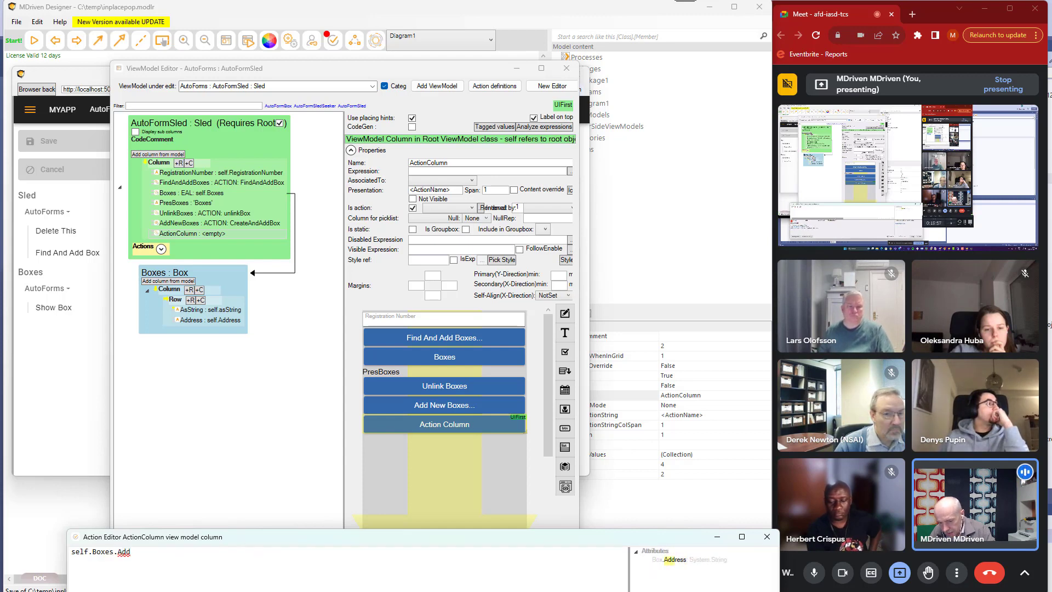
pyautogui.write('(Box.Create')
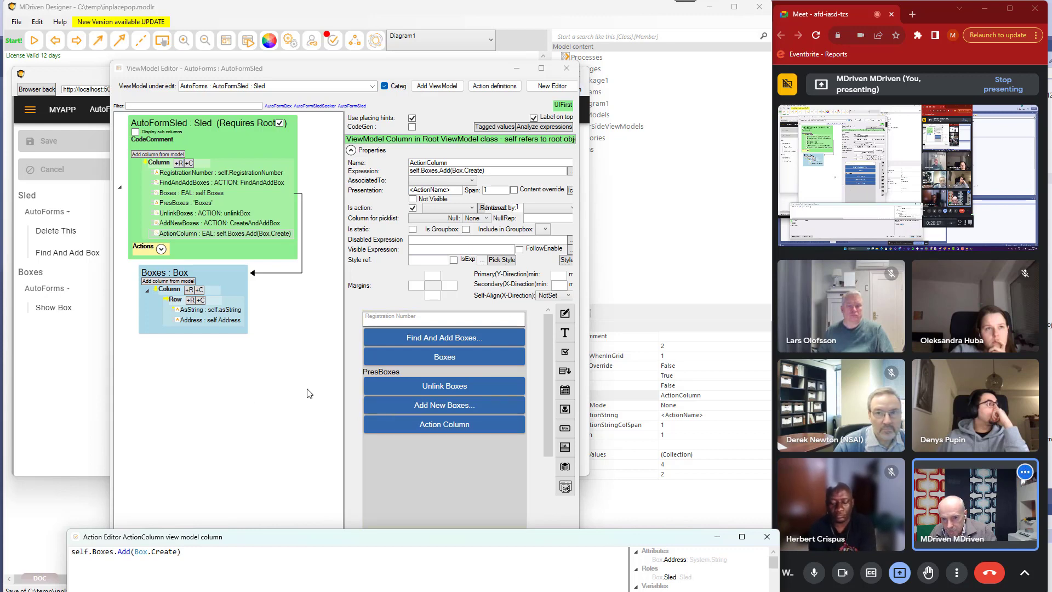
# Rename the new action column in the AutoFormSled ViewModel to AddBox
pyautogui.click(427, 425)
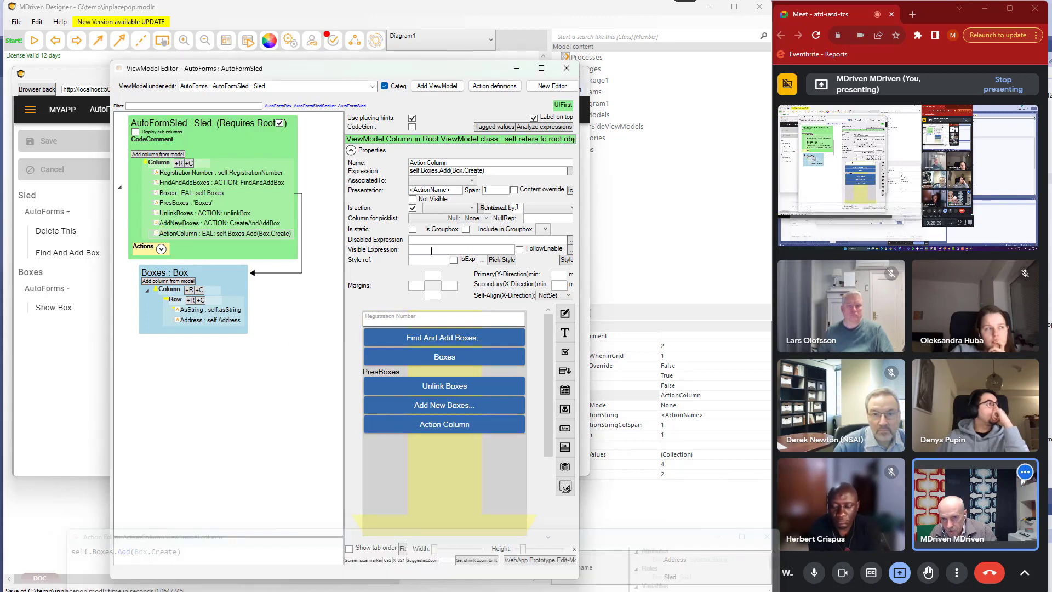
pyautogui.write('A')
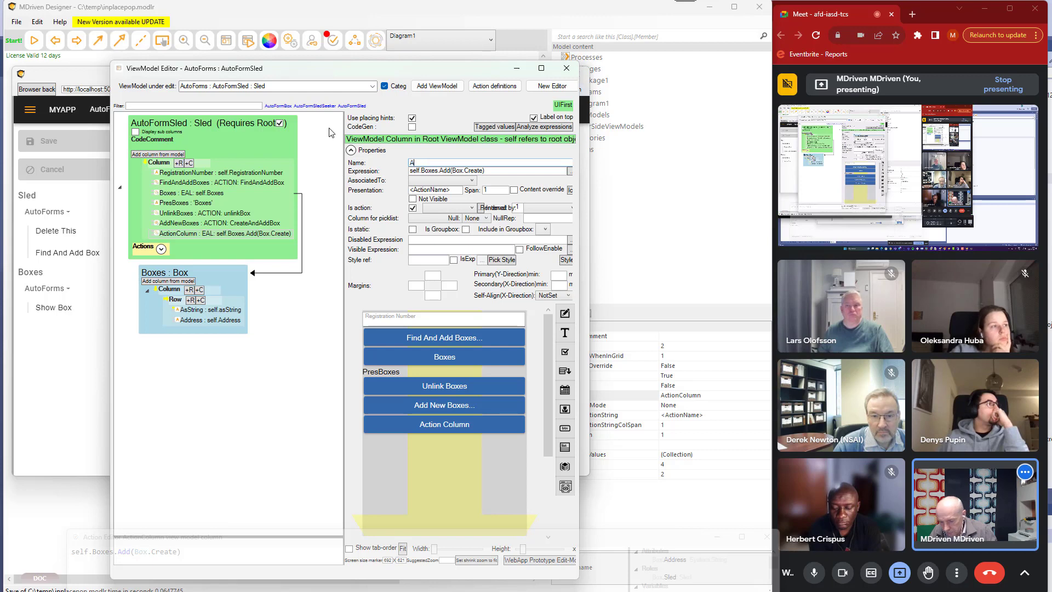
pyautogui.write('ddBox')
pyautogui.press('Tab')
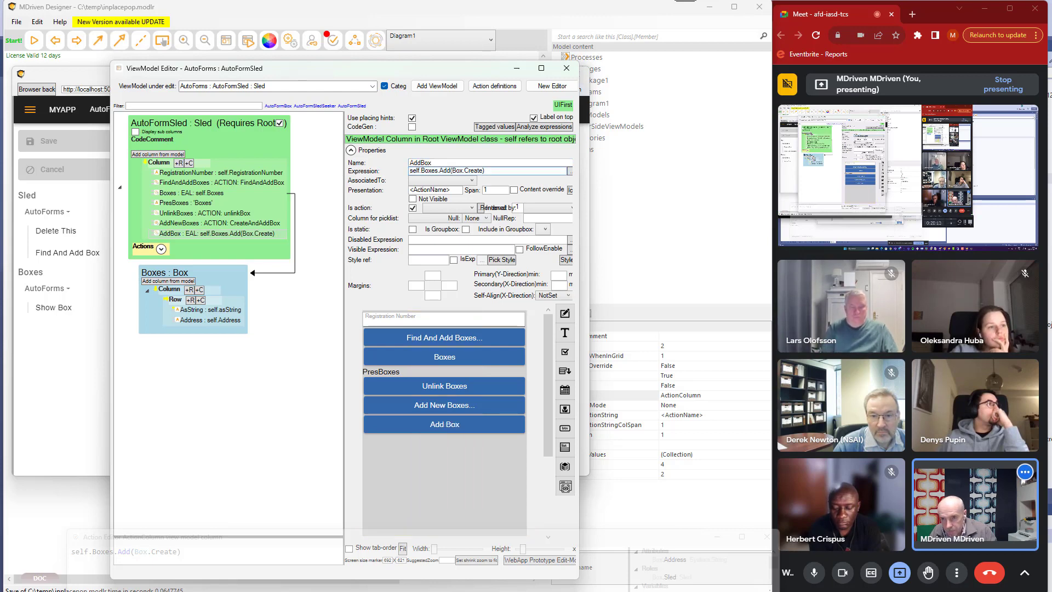
# In the web app, add several new boxes to sled aaa with Add Box and examine the longer Boxes pop-up in a slightly taller window
pyautogui.click(82, 372)
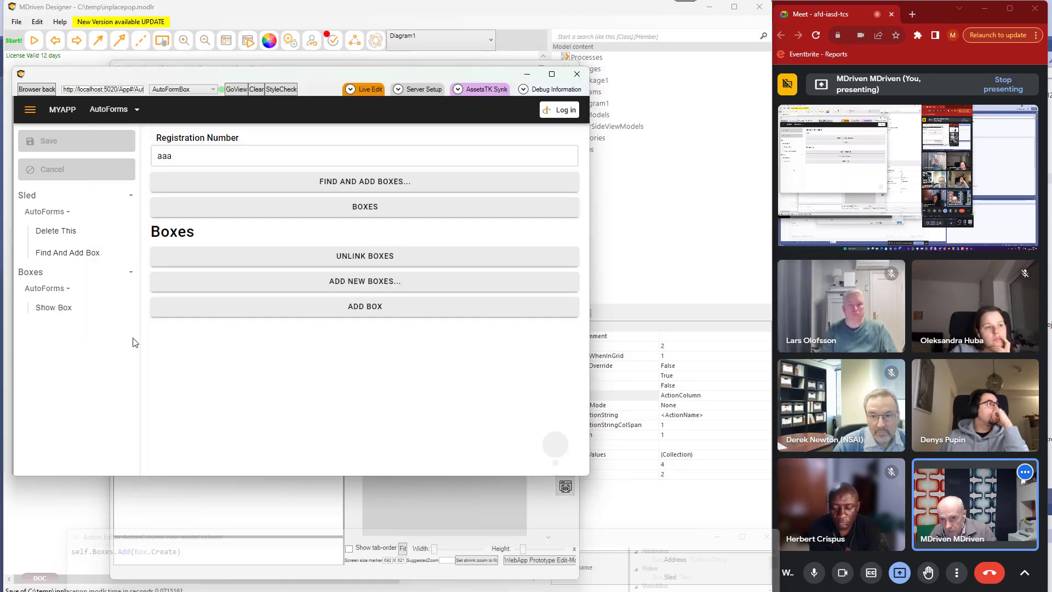
pyautogui.click(303, 211)
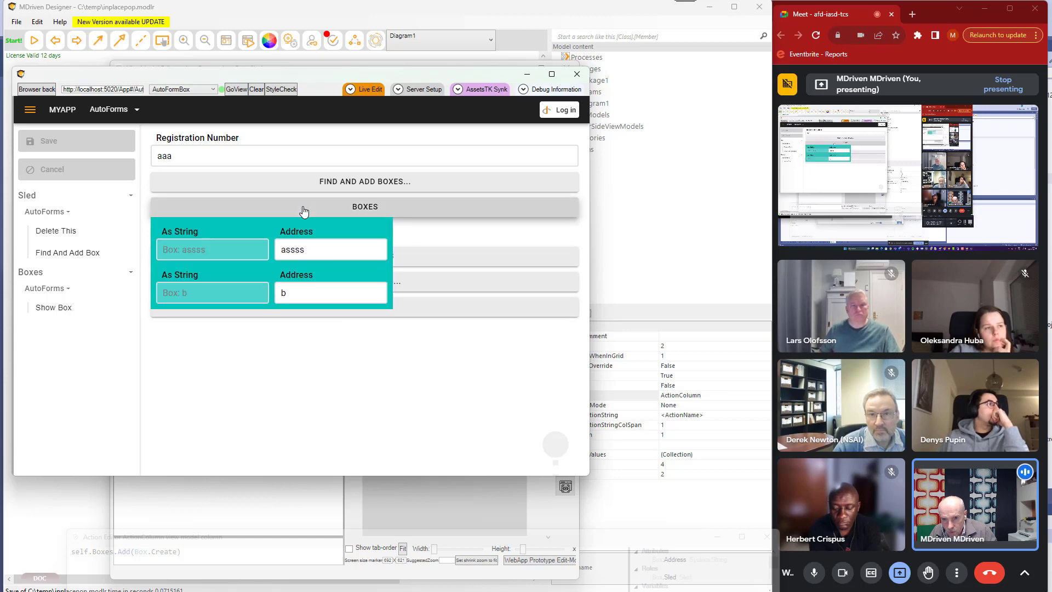
pyautogui.click(420, 313)
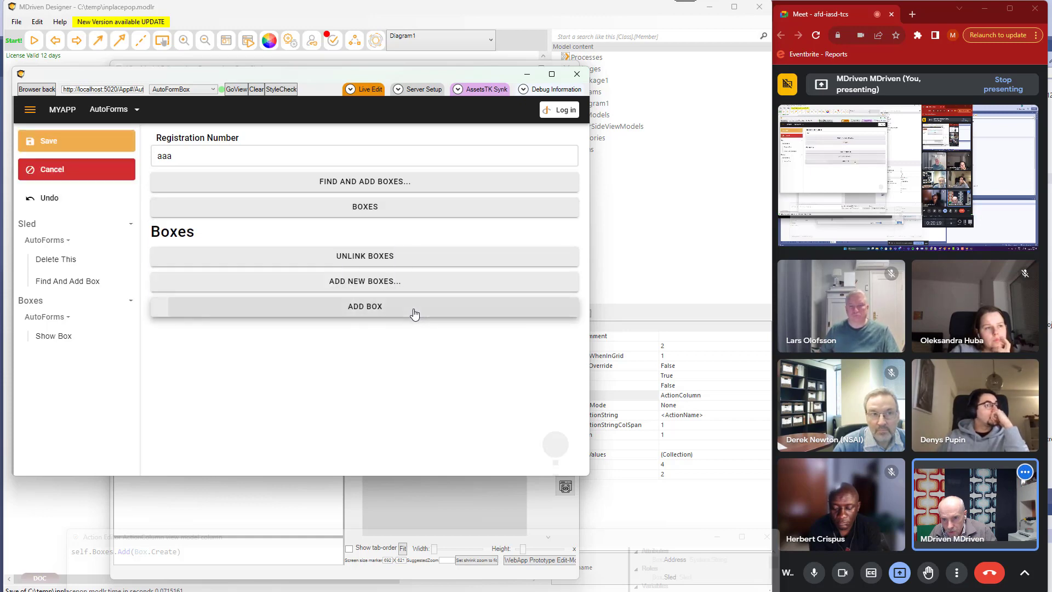
pyautogui.click(415, 312)
pyautogui.click(421, 211)
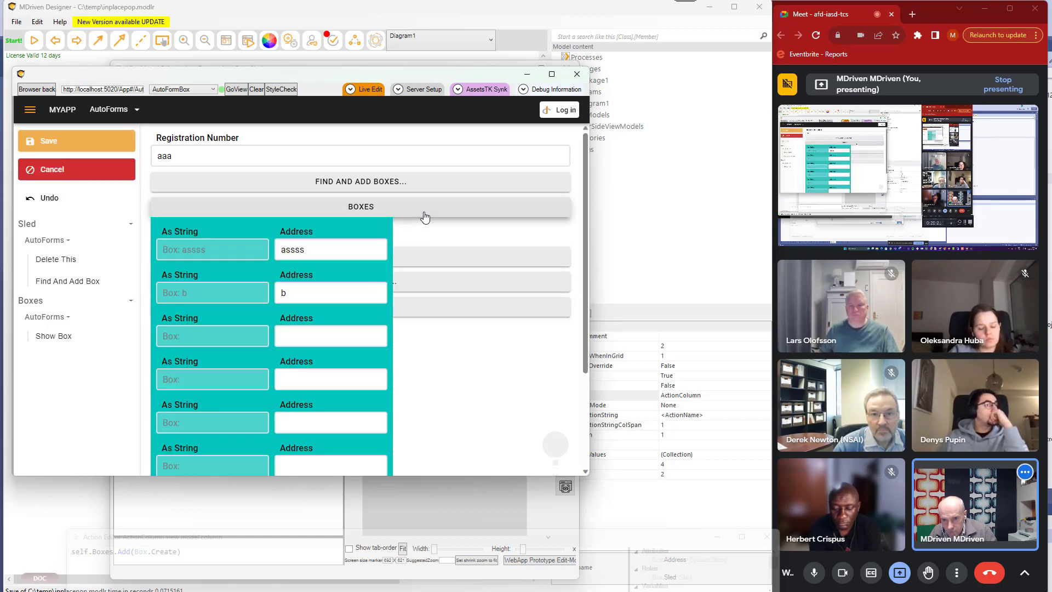
pyautogui.moveTo(587, 296); pyautogui.dragTo(583, 208)
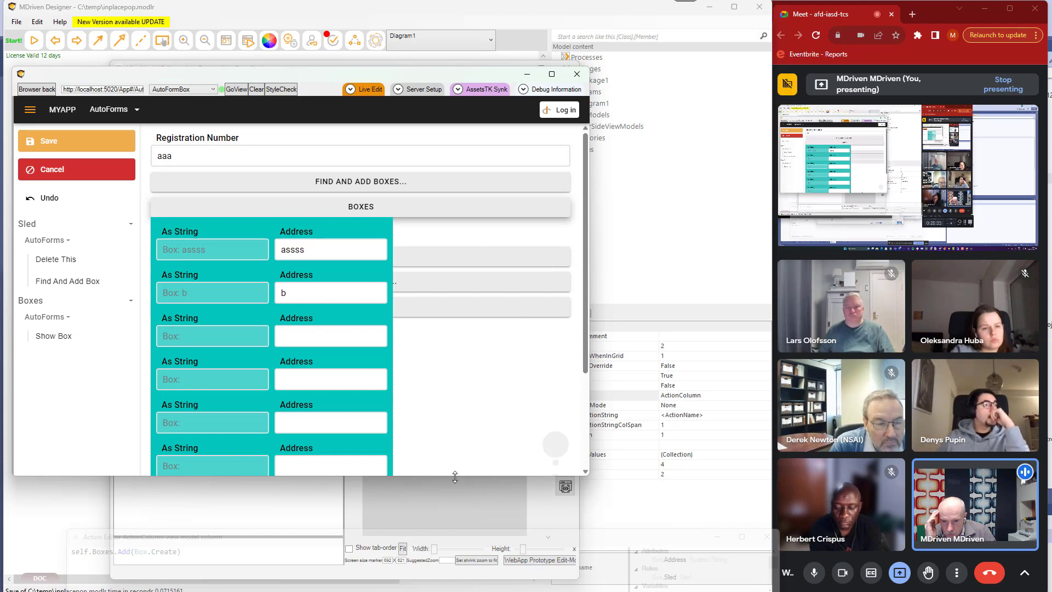
pyautogui.moveTo(456, 476); pyautogui.dragTo(422, 488)
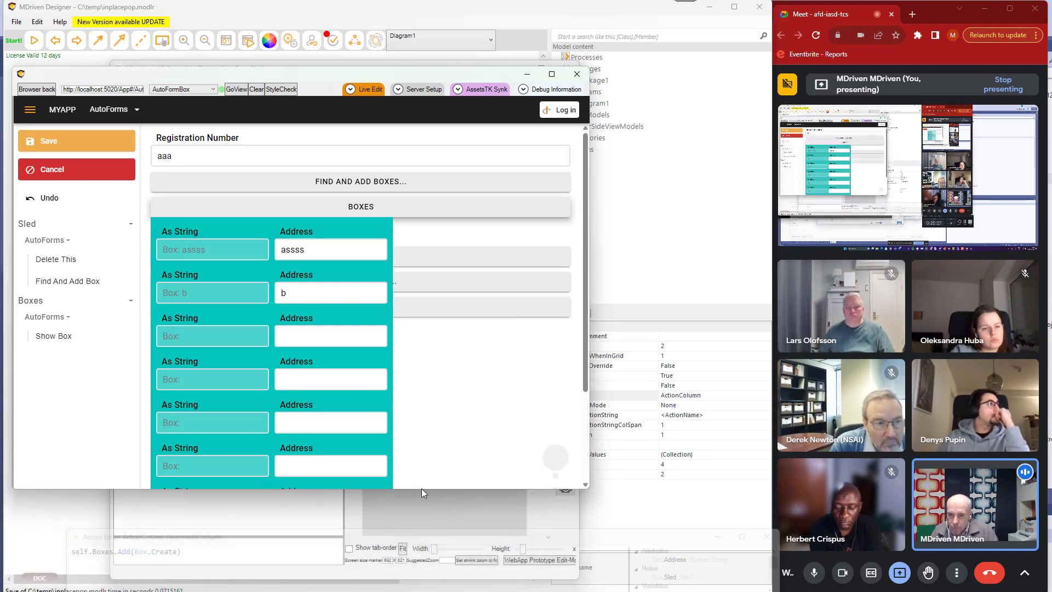
# Widen the ViewModel Editor and its properties area, and enable Hide overflow on the root Column of AutoFormSled
pyautogui.click(247, 521)
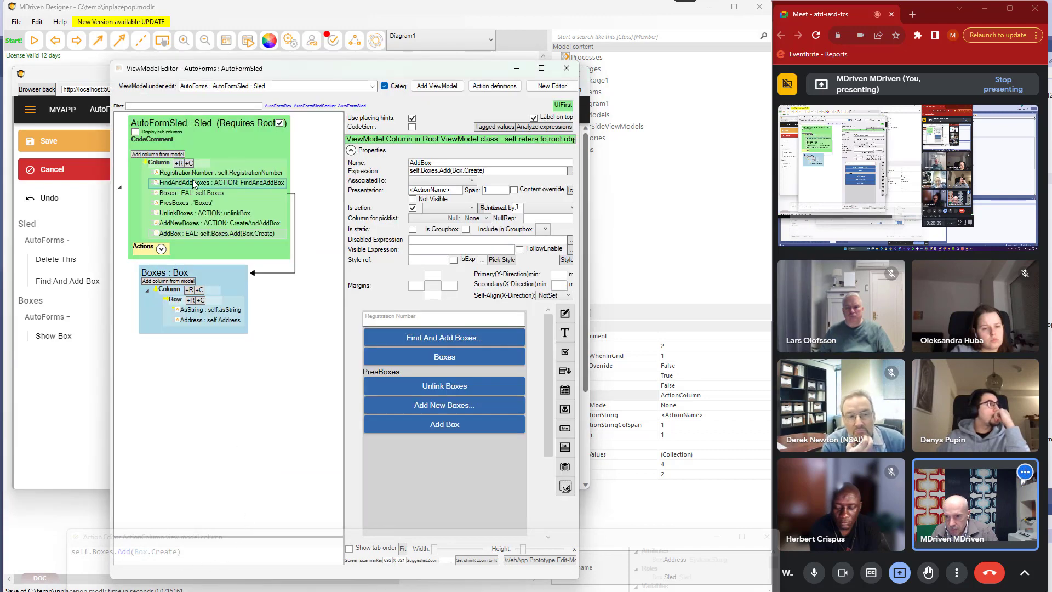
pyautogui.click(161, 163)
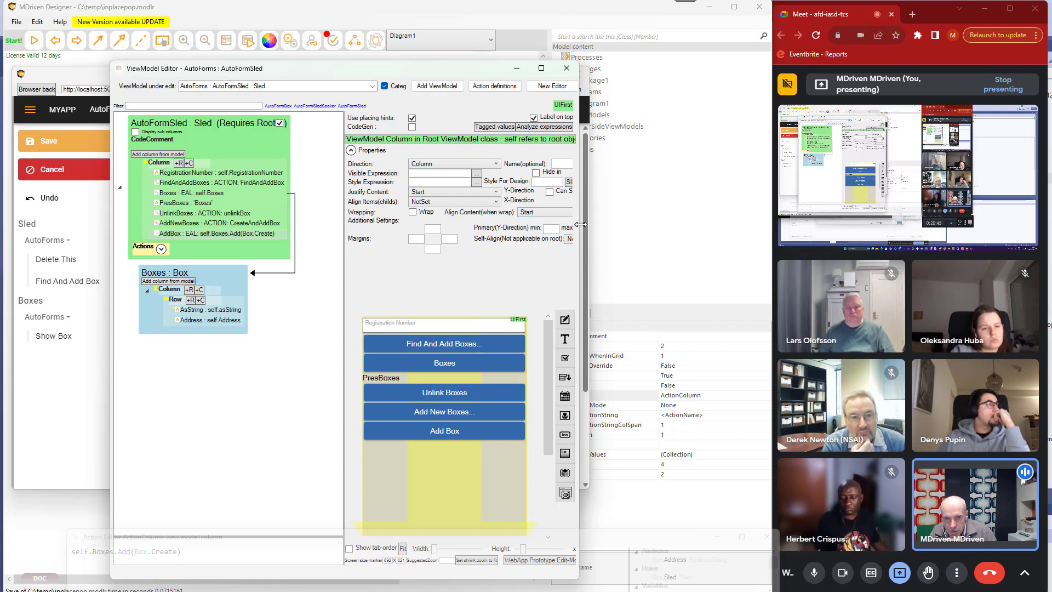
pyautogui.moveTo(579, 226); pyautogui.dragTo(716, 211)
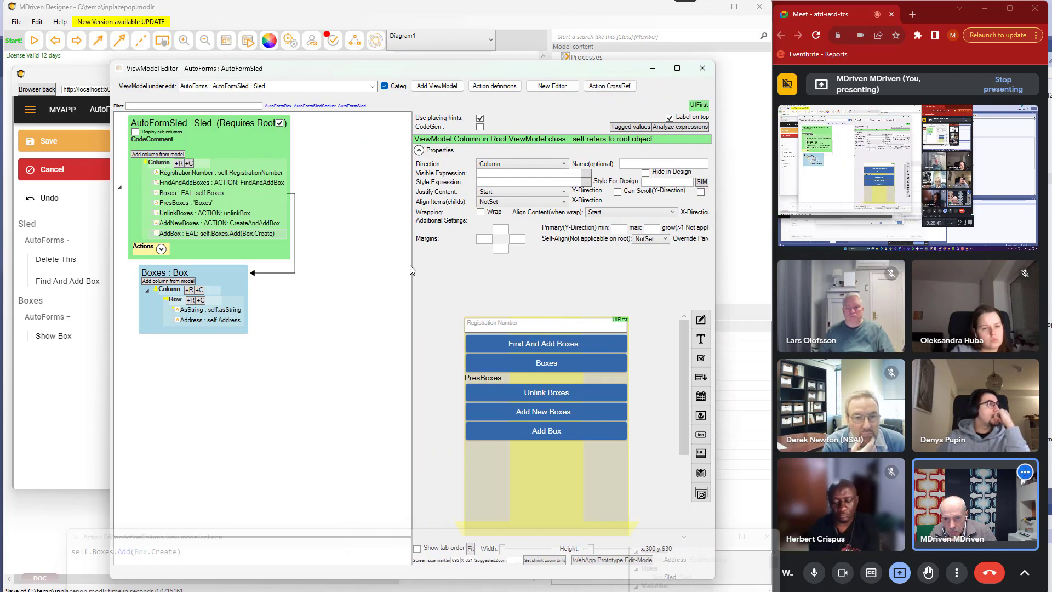
pyautogui.moveTo(411, 265); pyautogui.dragTo(322, 266)
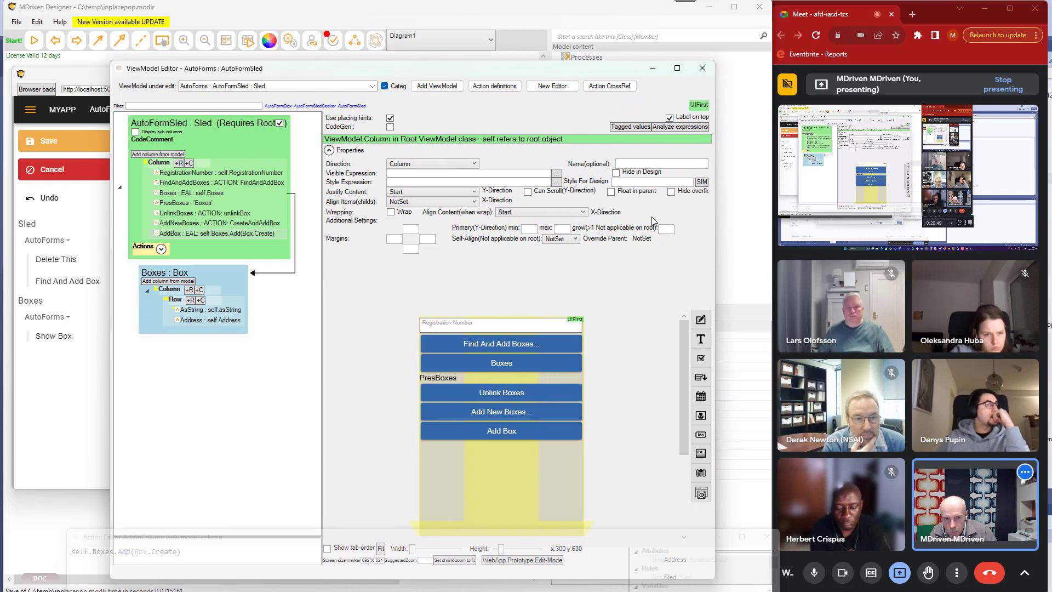
pyautogui.click(672, 191)
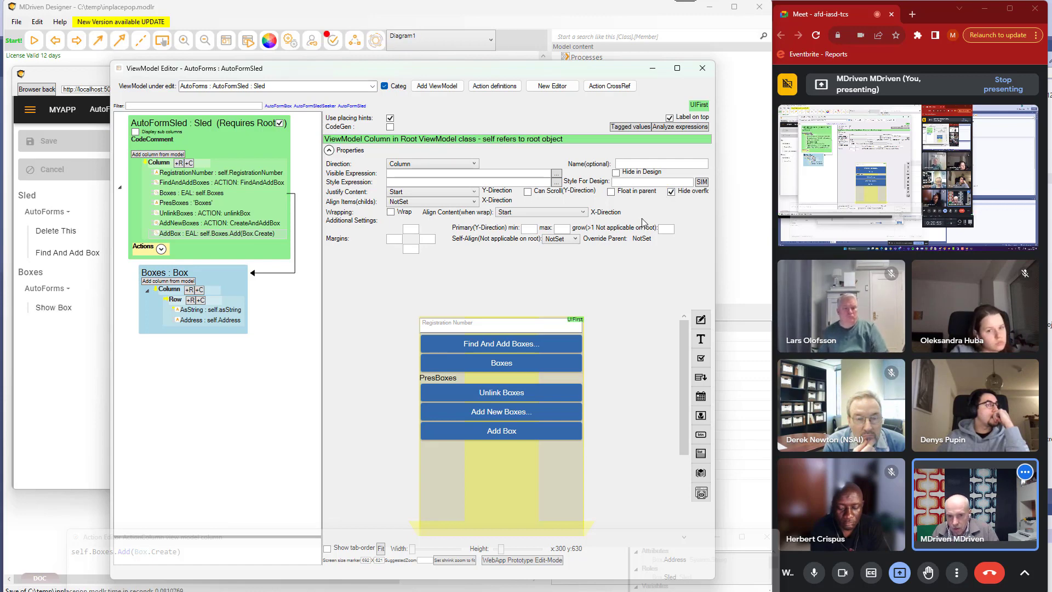
# In the web app, add new boxes to sled aaa with Add Box, save them, and reopen the Boxes pop-up
pyautogui.click(46, 378)
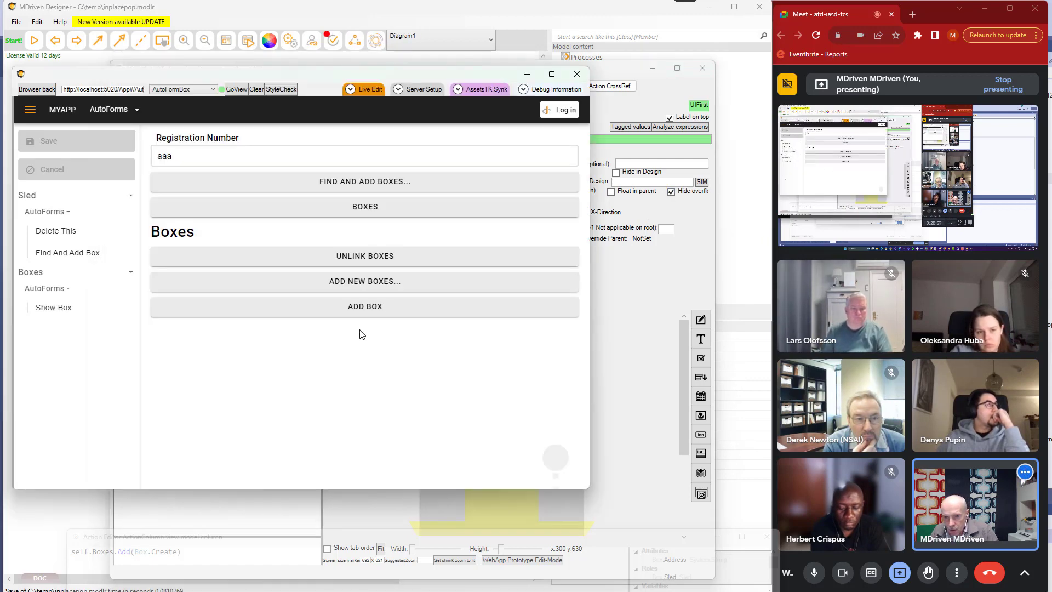
pyautogui.click(364, 206)
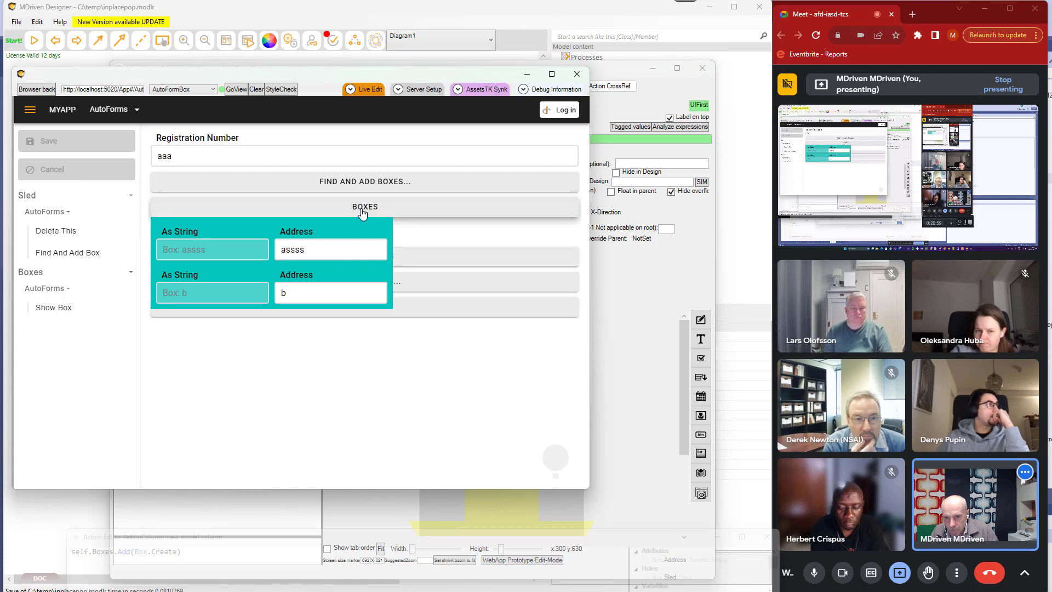
pyautogui.click(458, 247)
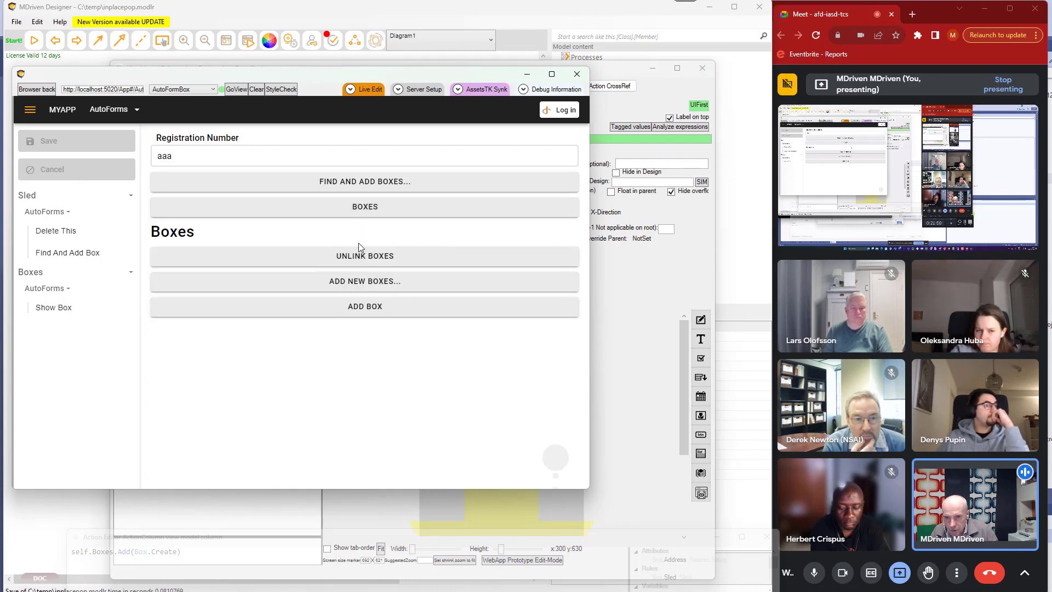
pyautogui.click(350, 307)
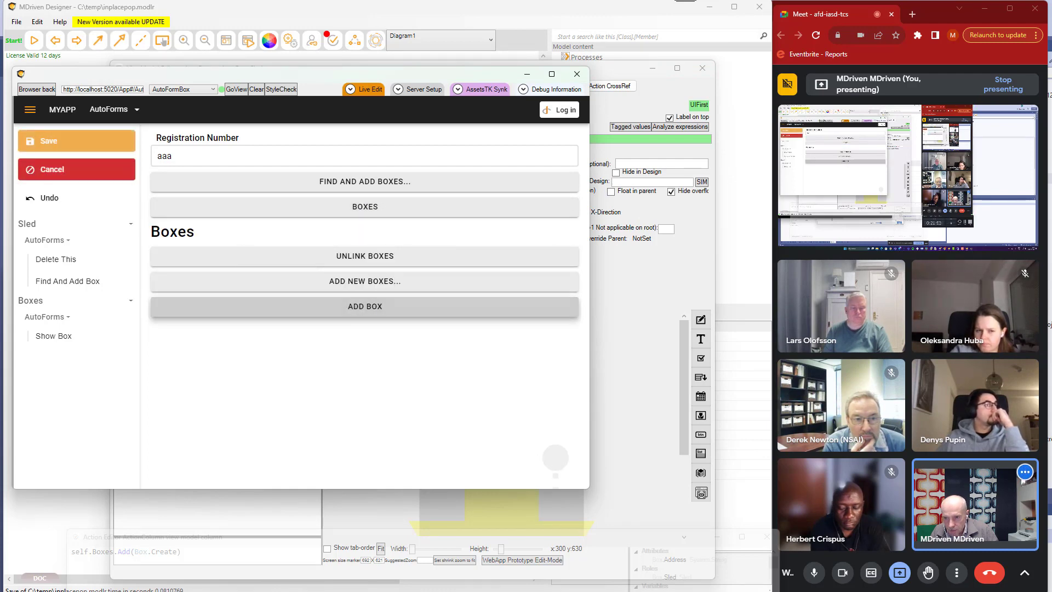
pyautogui.click(44, 141)
pyautogui.click(295, 211)
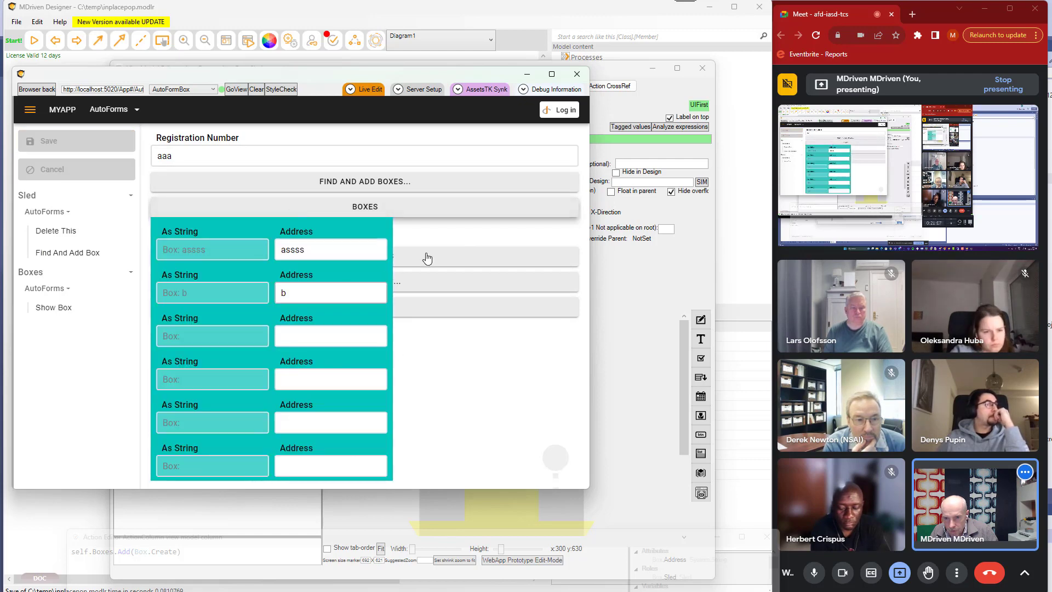
# Add and save more boxes, check the Boxes pop-up's overflow in a shorter web app window, and return to the ViewModel Editor
pyautogui.click(413, 311)
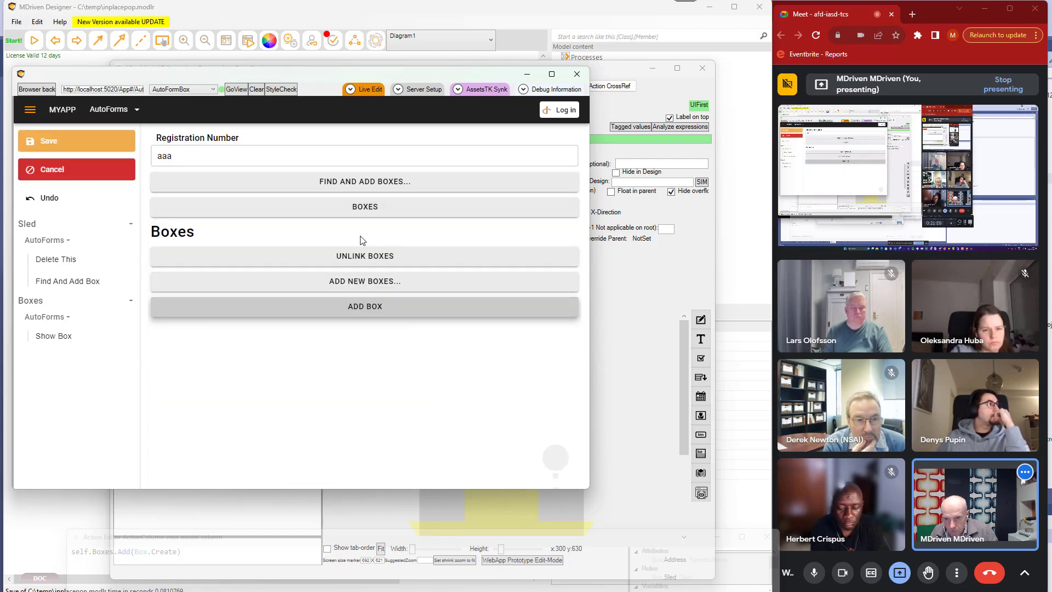
pyautogui.click(368, 215)
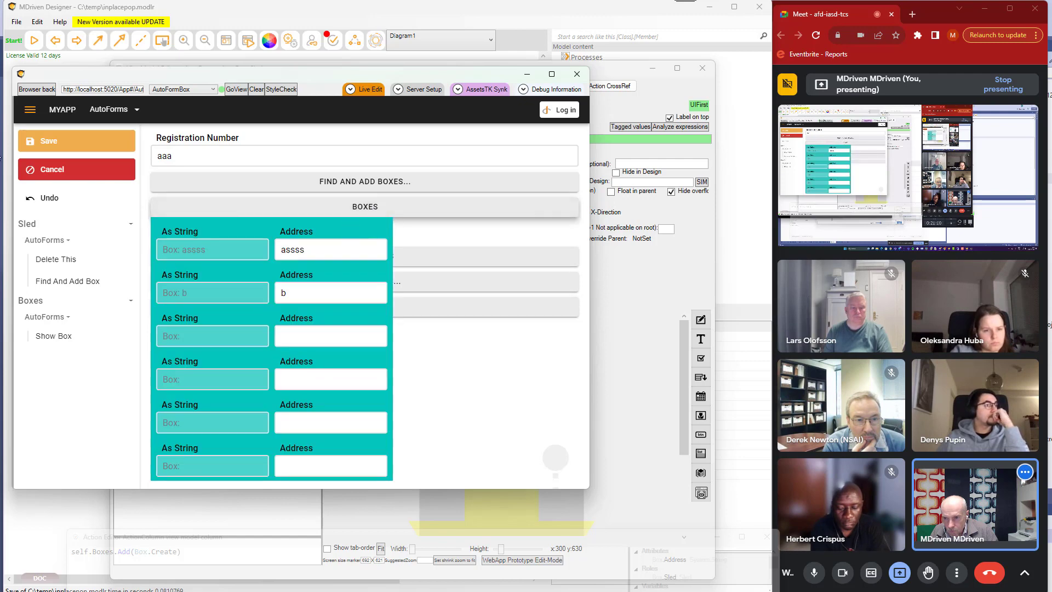
pyautogui.click(56, 144)
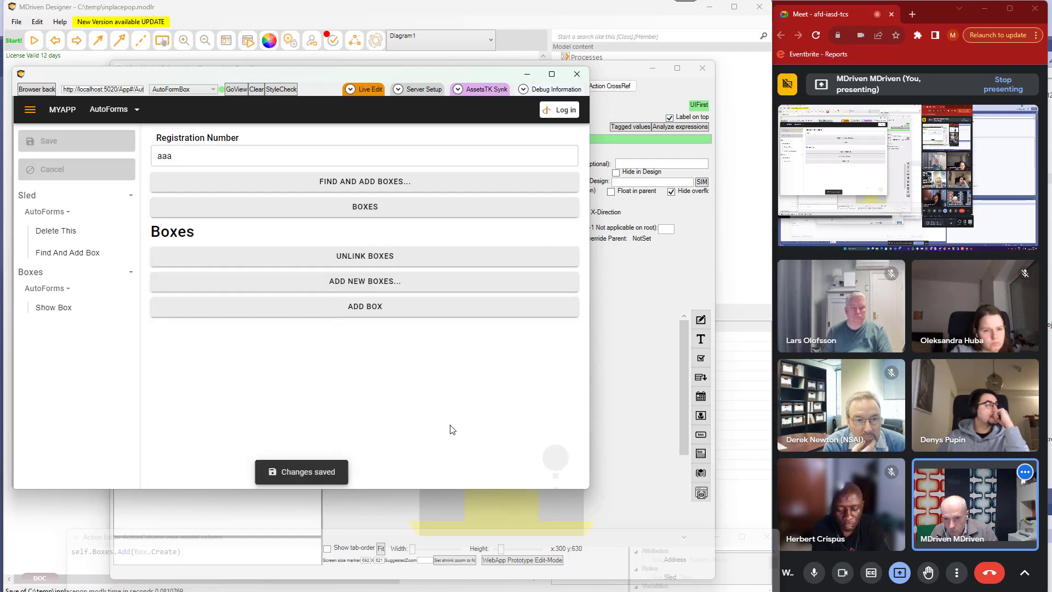
pyautogui.click(391, 212)
pyautogui.moveTo(439, 489); pyautogui.dragTo(369, 471)
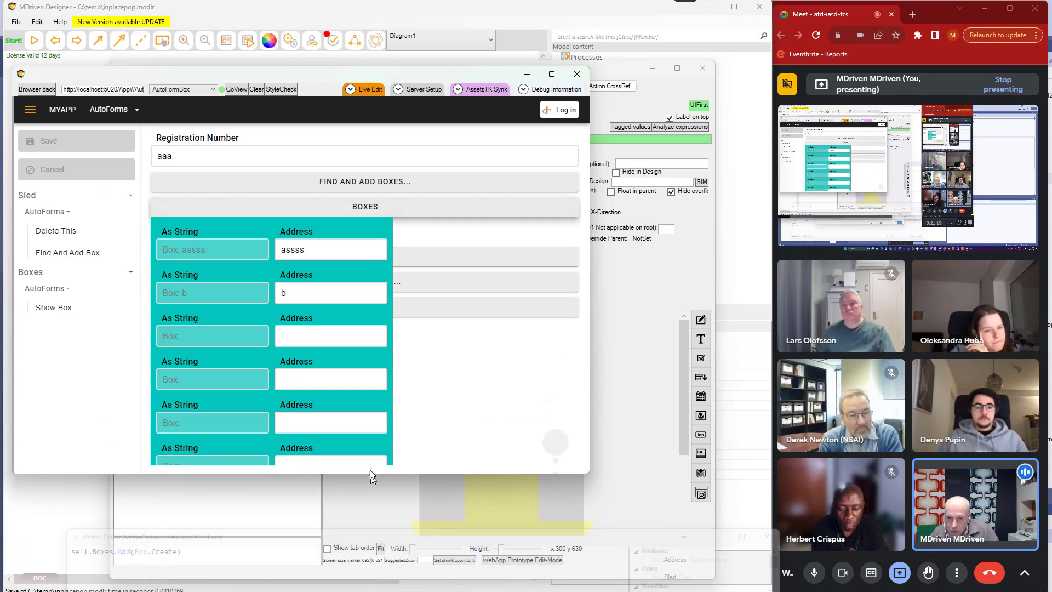
pyautogui.click(266, 479)
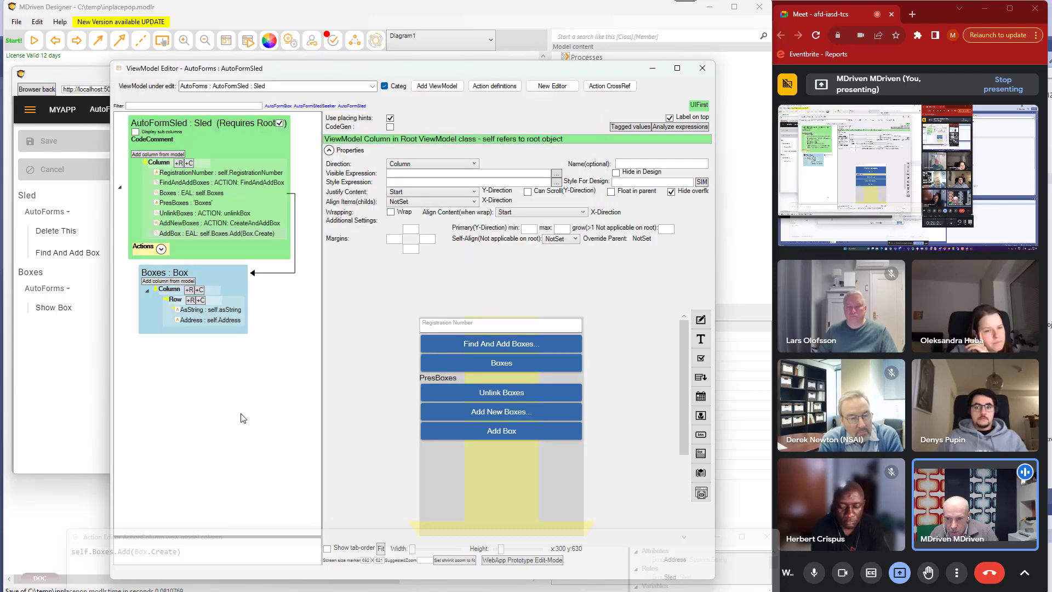
# Select the placing column of the nested Boxes class and view the Boxes popup in the running web app
pyautogui.click(175, 299)
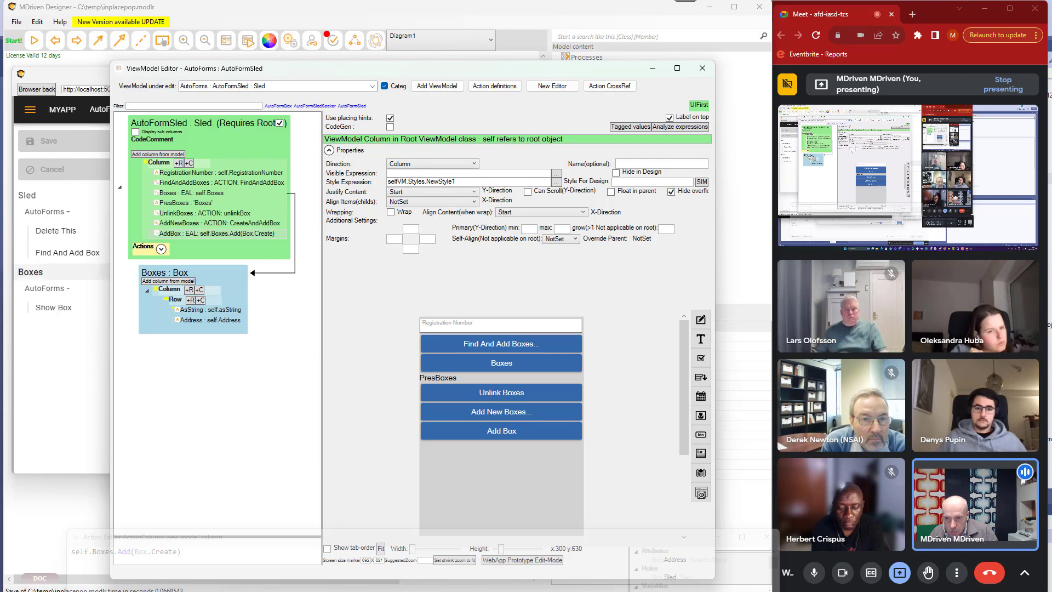
pyautogui.click(108, 368)
pyautogui.click(362, 209)
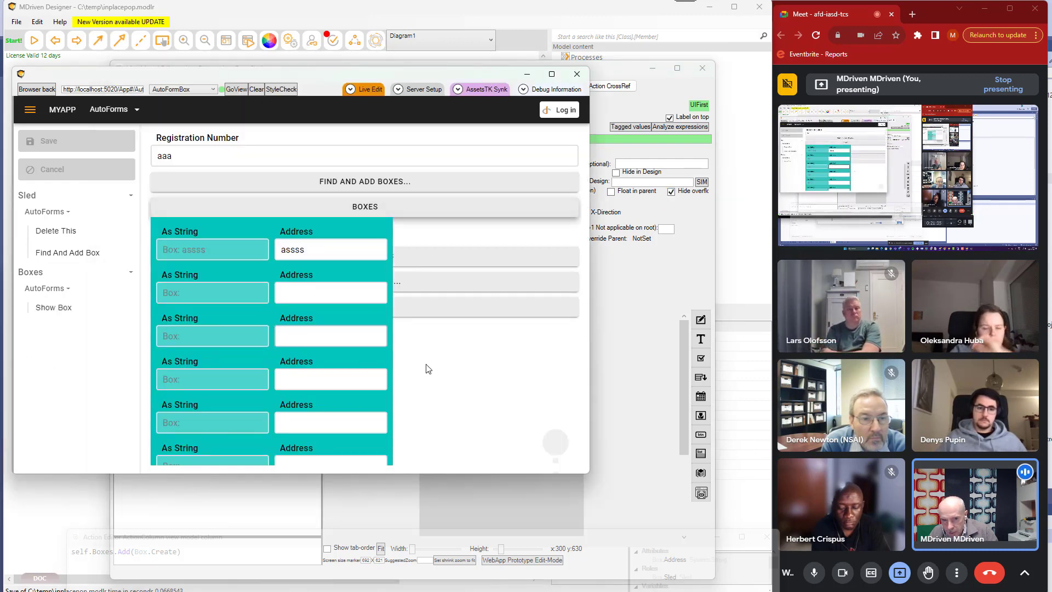
# Enable Can Scroll (Y-Direction) on the nested Boxes placing column and check the Boxes popup in a slightly taller app window
pyautogui.click(657, 336)
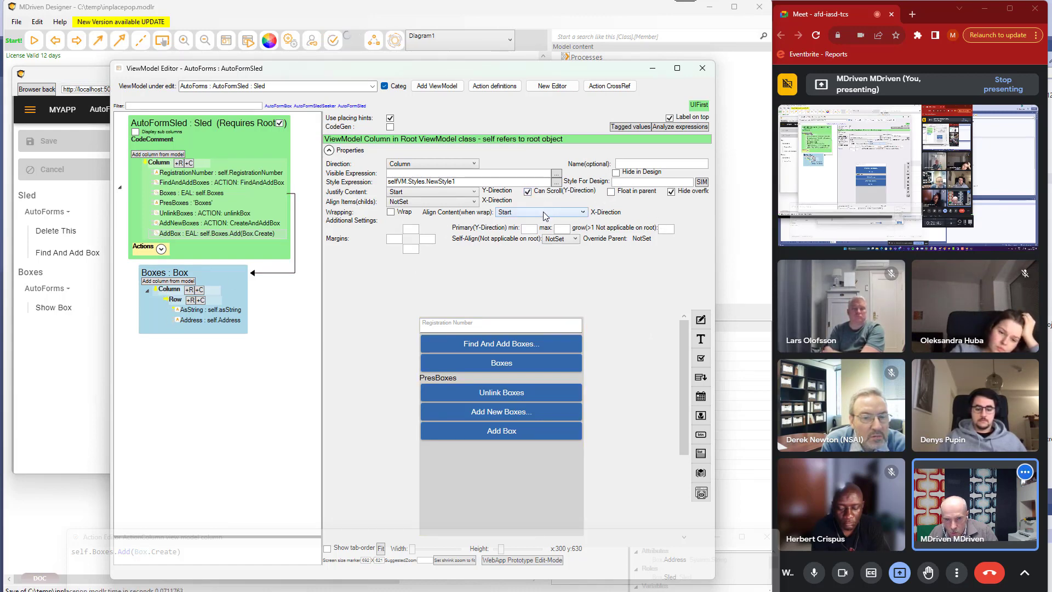
pyautogui.click(100, 382)
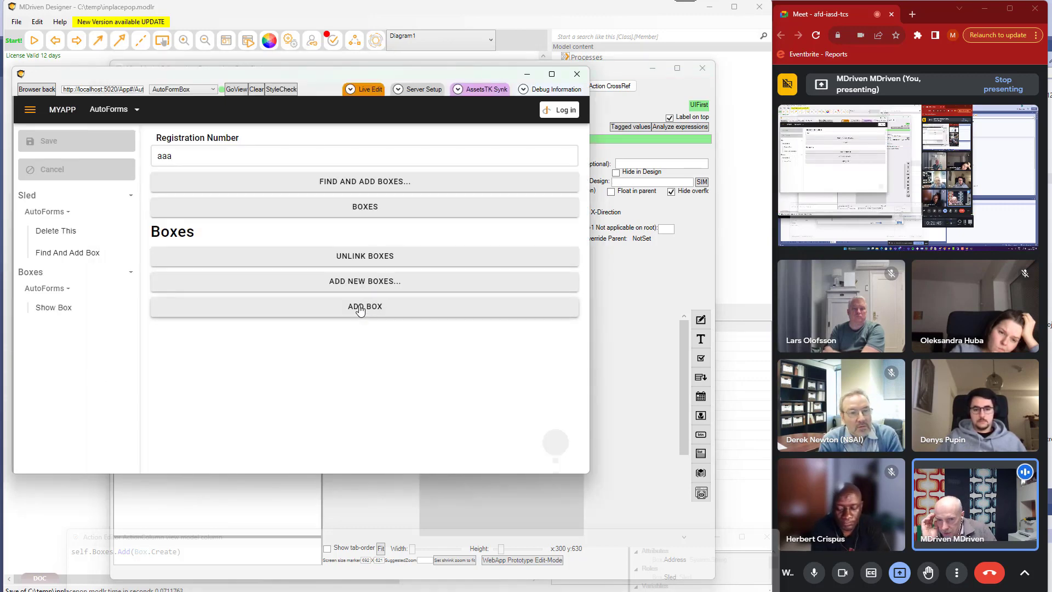
pyautogui.click(388, 210)
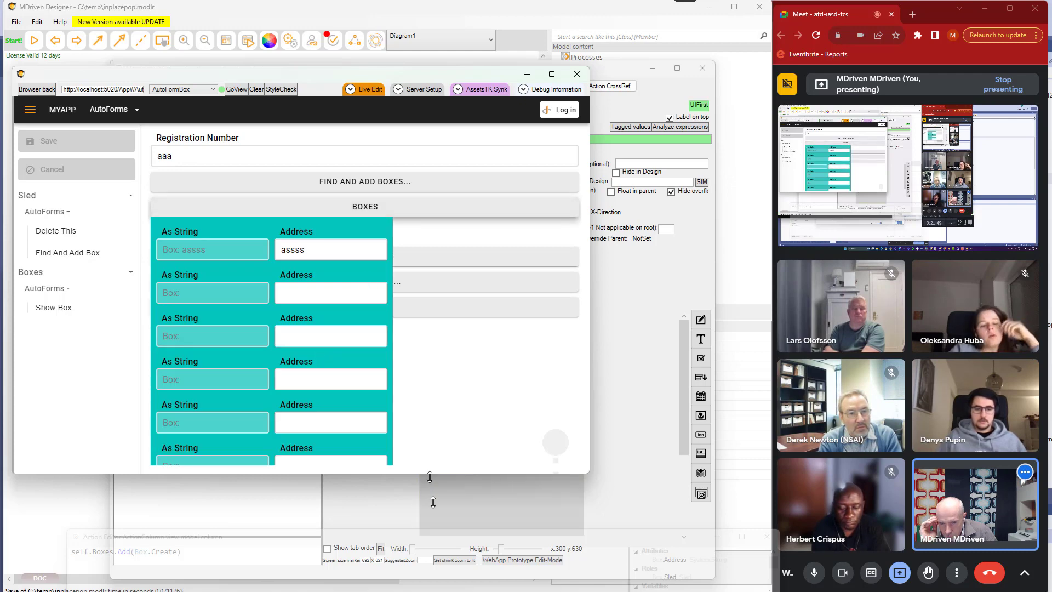
pyautogui.moveTo(431, 480); pyautogui.dragTo(404, 496)
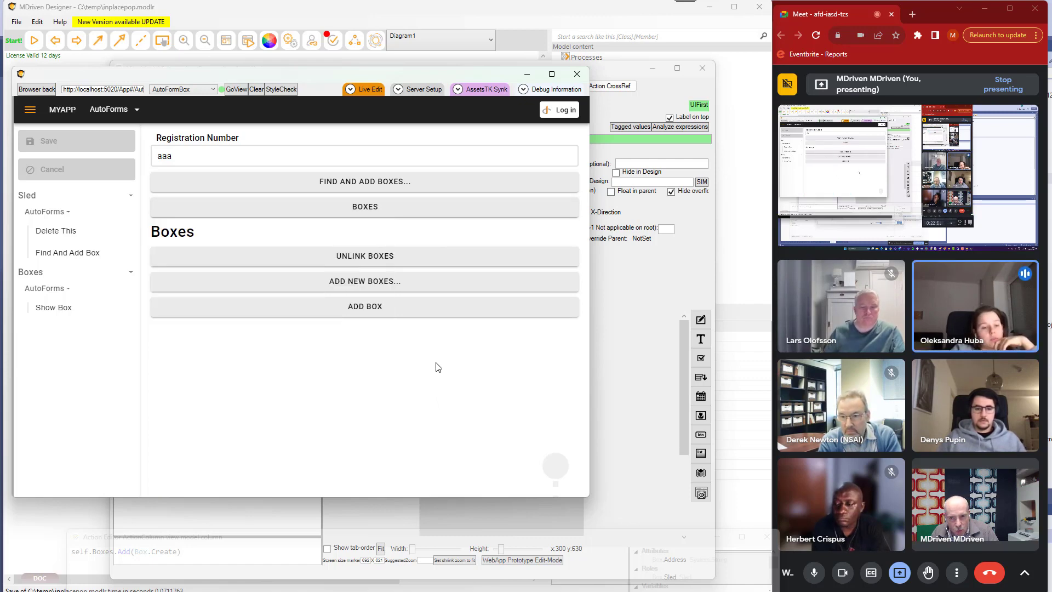
pyautogui.click(453, 214)
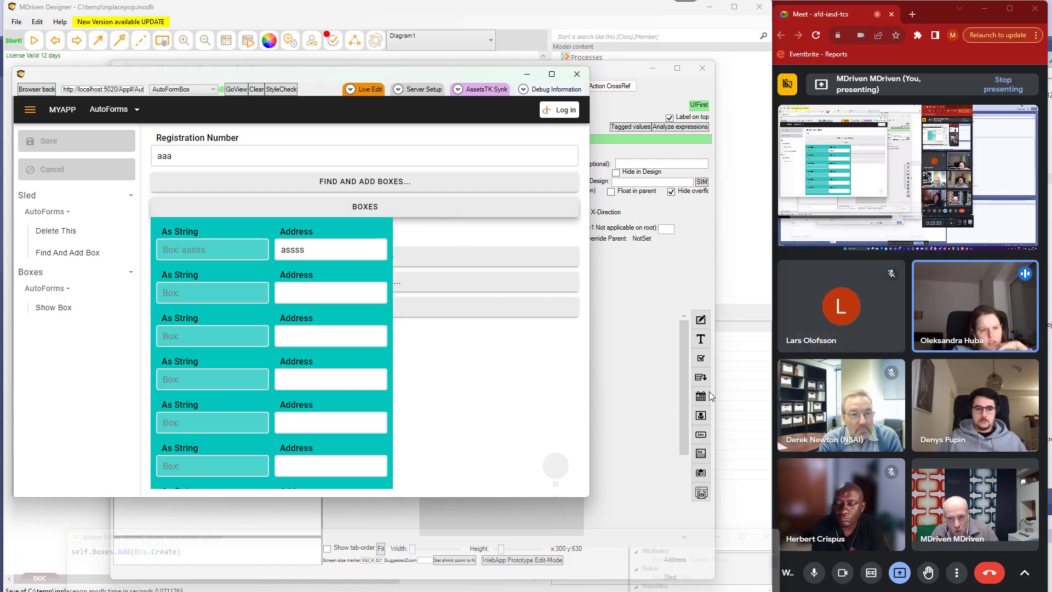
# Set the maximum primary (Y-direction) size of the nested Boxes placing column to 300
pyautogui.click(599, 307)
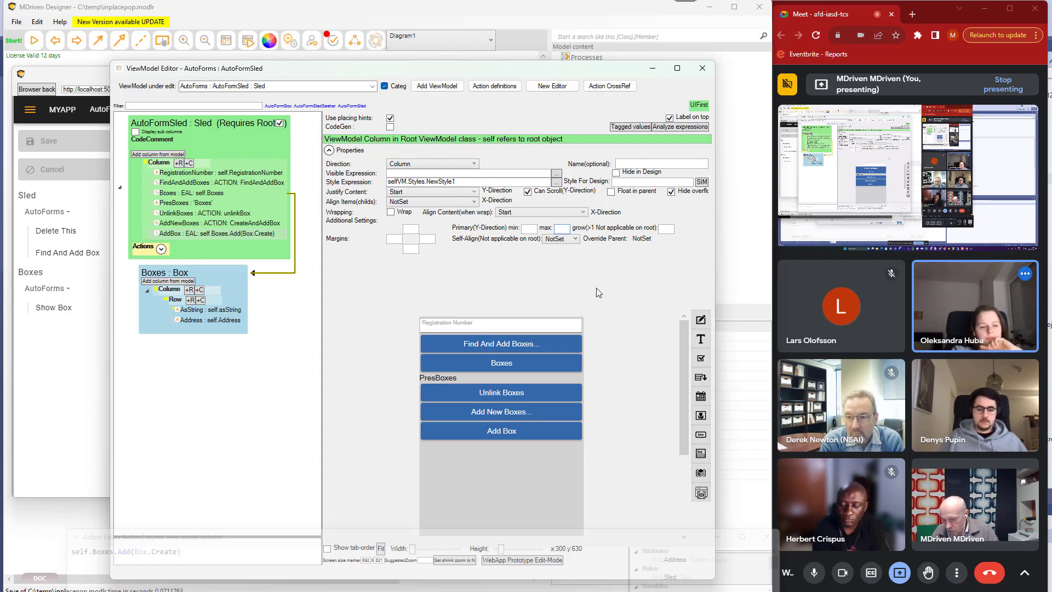
pyautogui.write('300')
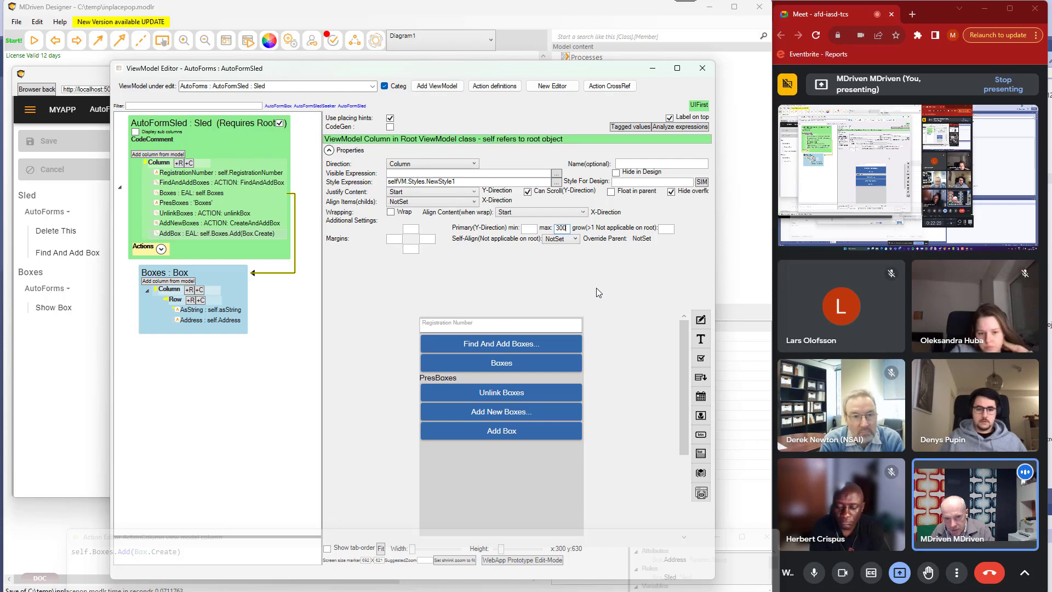
pyautogui.press('Tab')
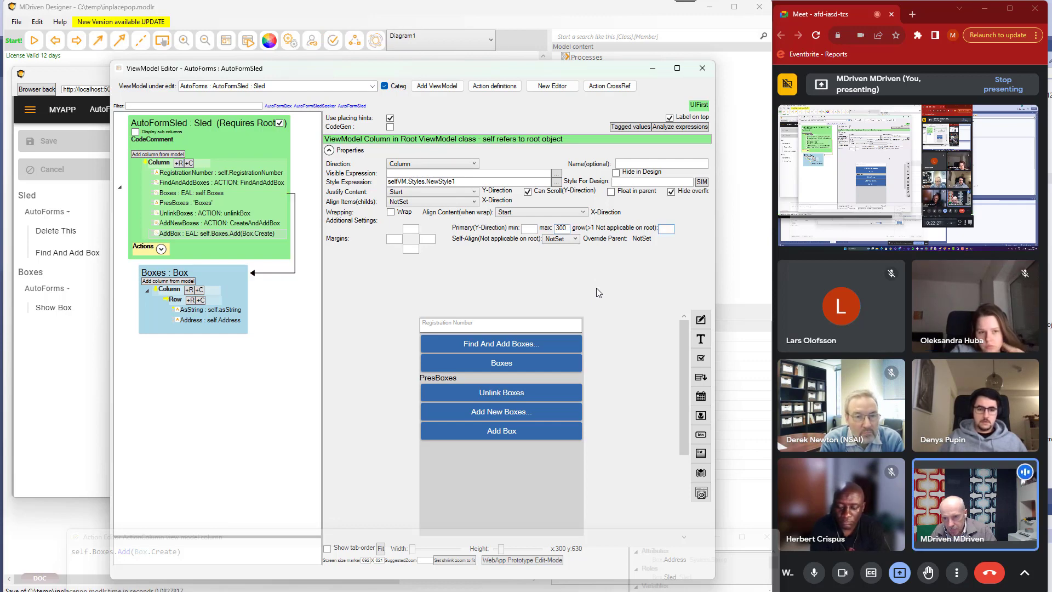
# Reopen the Boxes popup in the running web app to check its limited height and scrolling
pyautogui.click(39, 362)
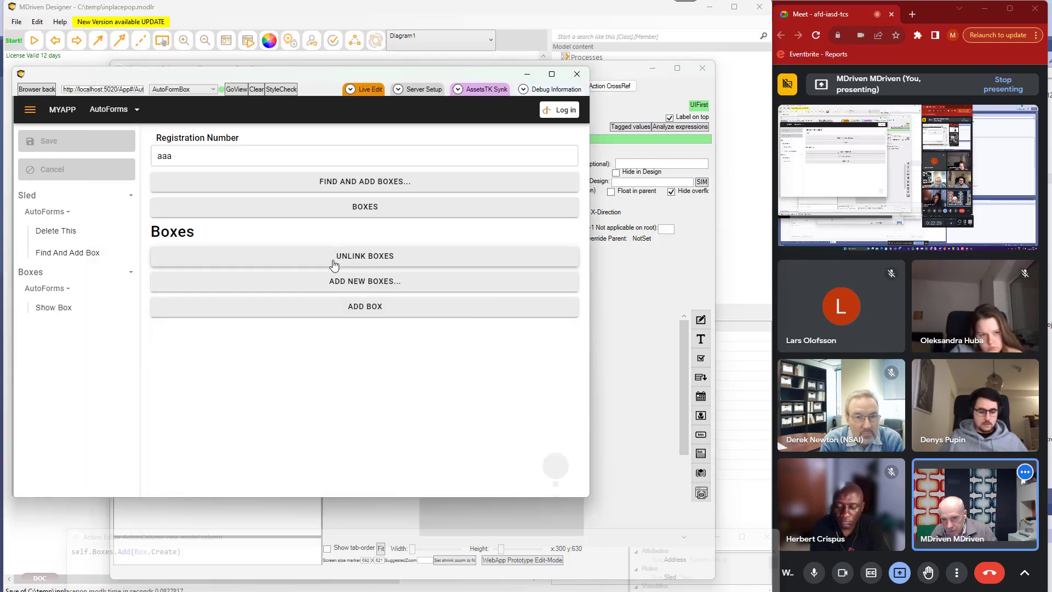
pyautogui.click(385, 214)
pyautogui.moveTo(397, 247)
pyautogui.mouseDown()
pyautogui.moveTo(399, 392)
pyautogui.moveTo(403, 227)
pyautogui.moveTo(408, 284)
pyautogui.moveTo(397, 276)
pyautogui.moveTo(396, 236)
pyautogui.mouseUp()
pyautogui.click(419, 205)
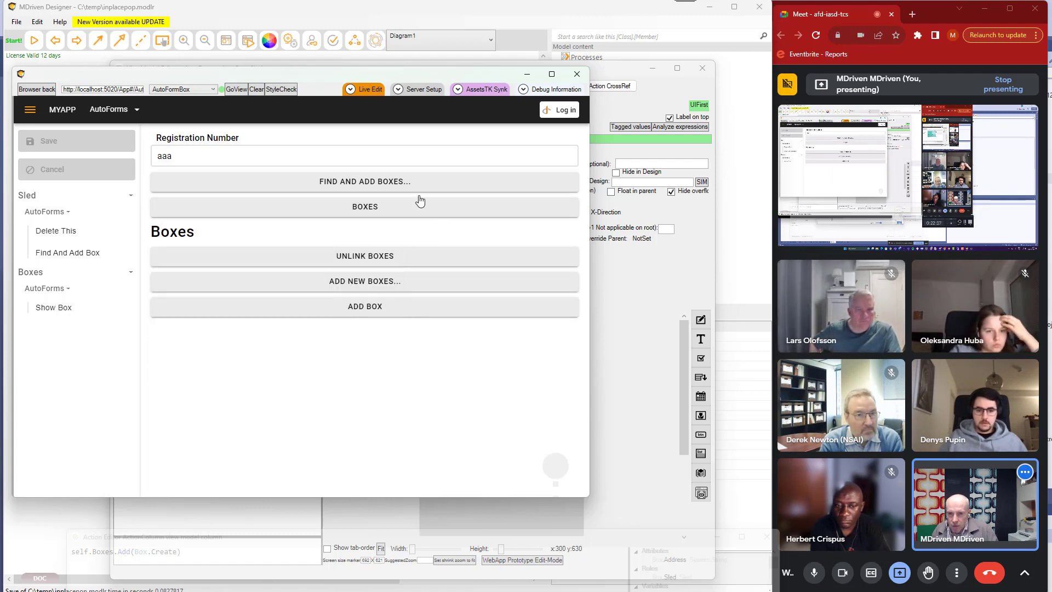
pyautogui.click(419, 209)
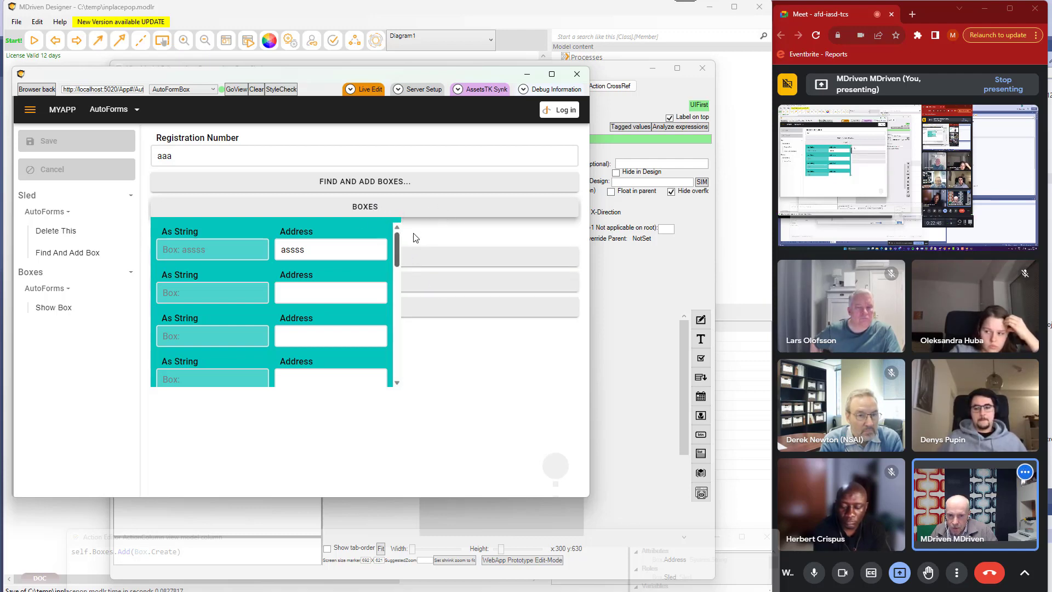
# Add a nested singlelink ViewModel class to AutoFormSled that refers to the sled itself
pyautogui.click(614, 271)
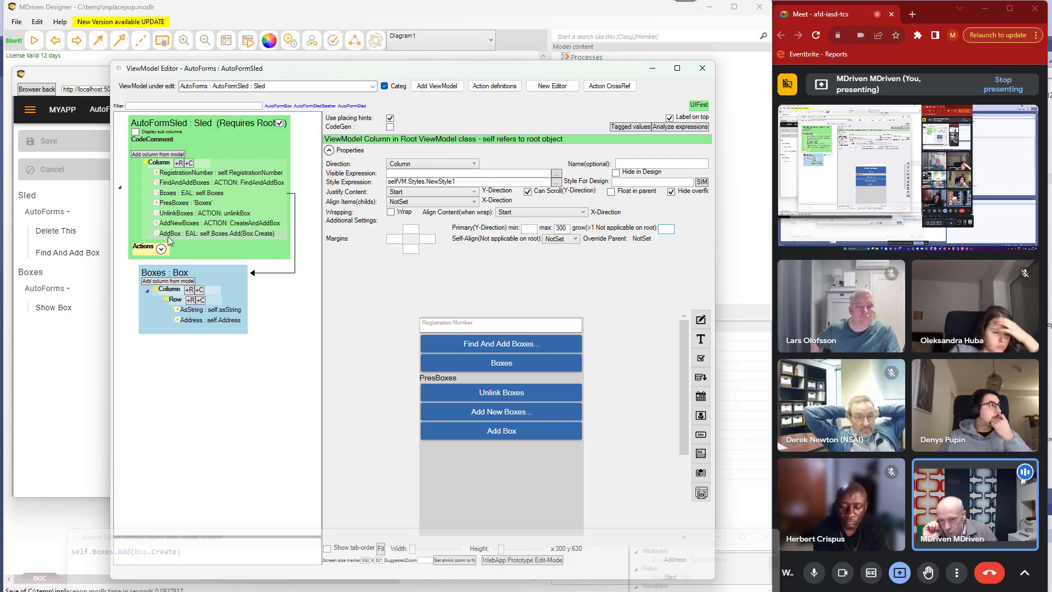
pyautogui.rightClick(176, 194)
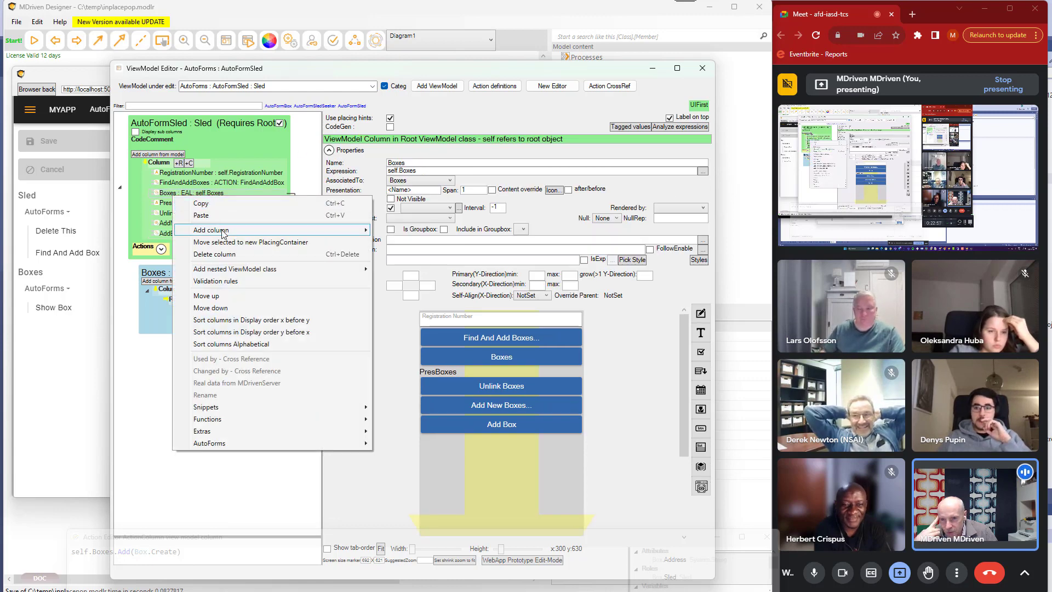
pyautogui.moveTo(227, 233)
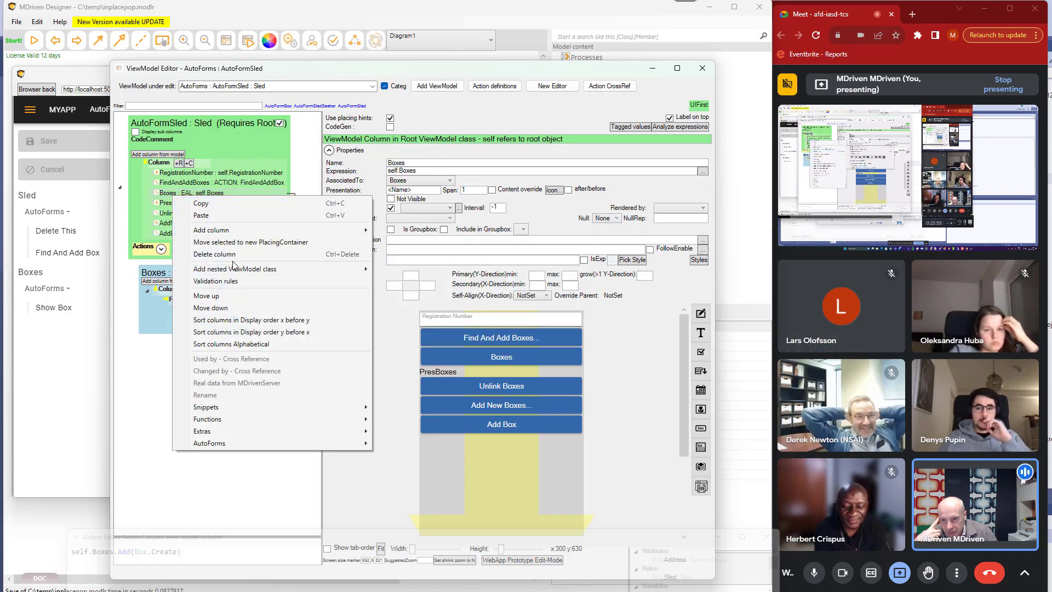
pyautogui.moveTo(329, 269)
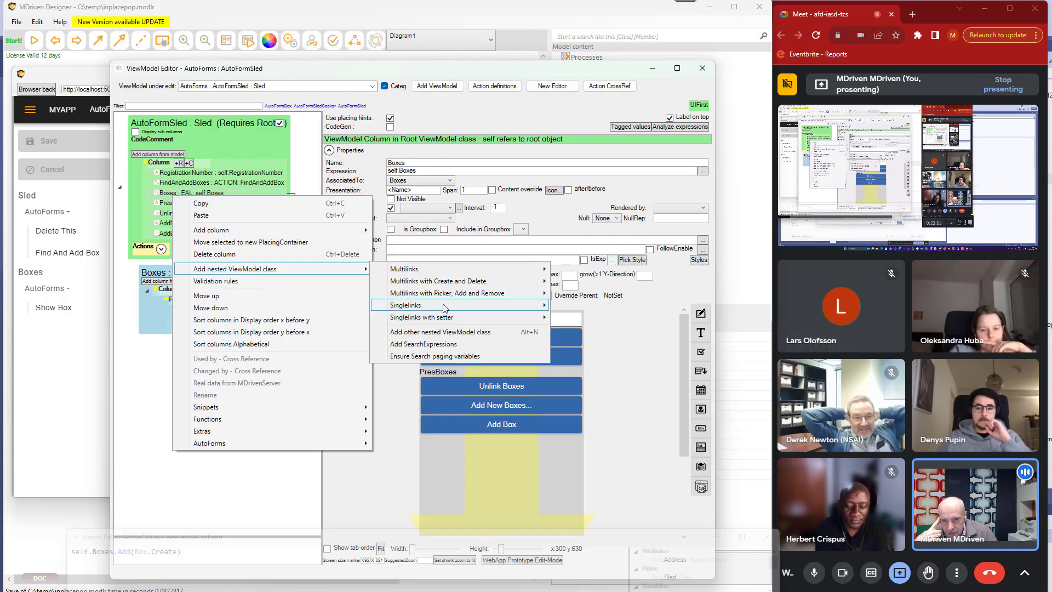
pyautogui.moveTo(416, 305)
pyautogui.click(587, 332)
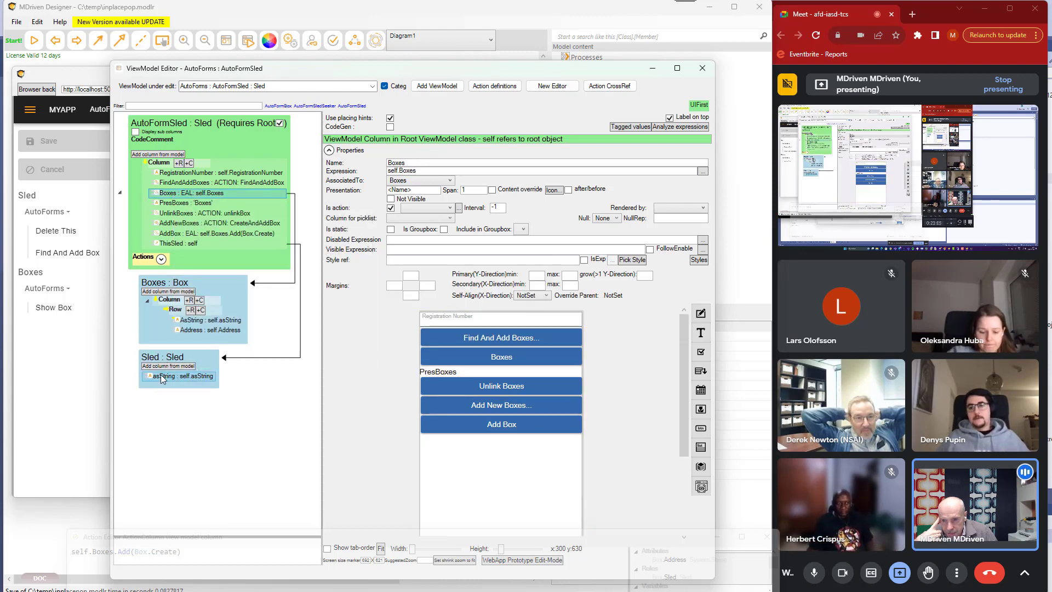
# Add a placing container to the nested Sled class
pyautogui.click(162, 375)
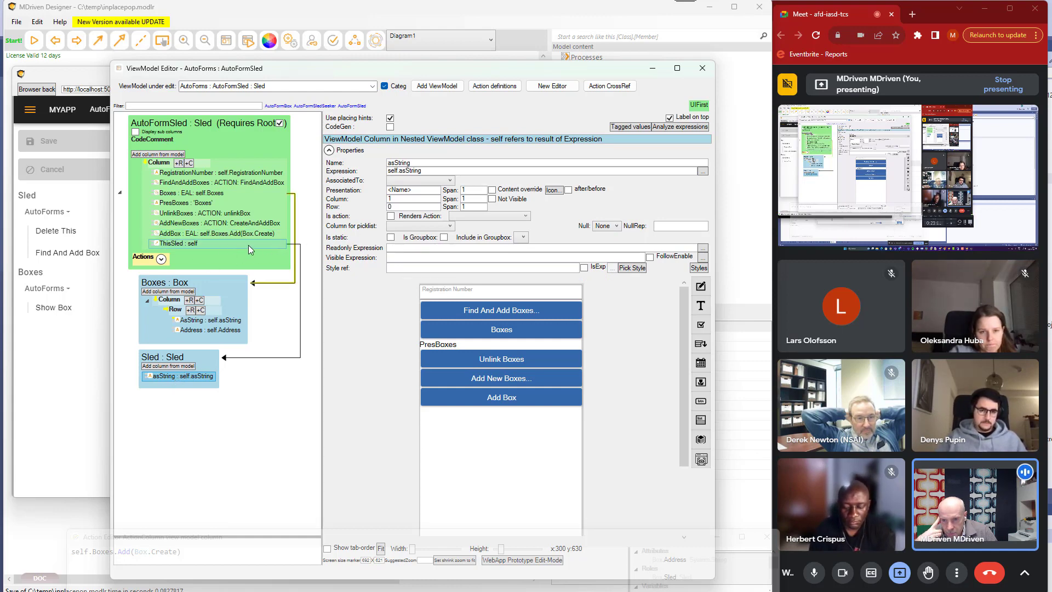
pyautogui.rightClick(163, 360)
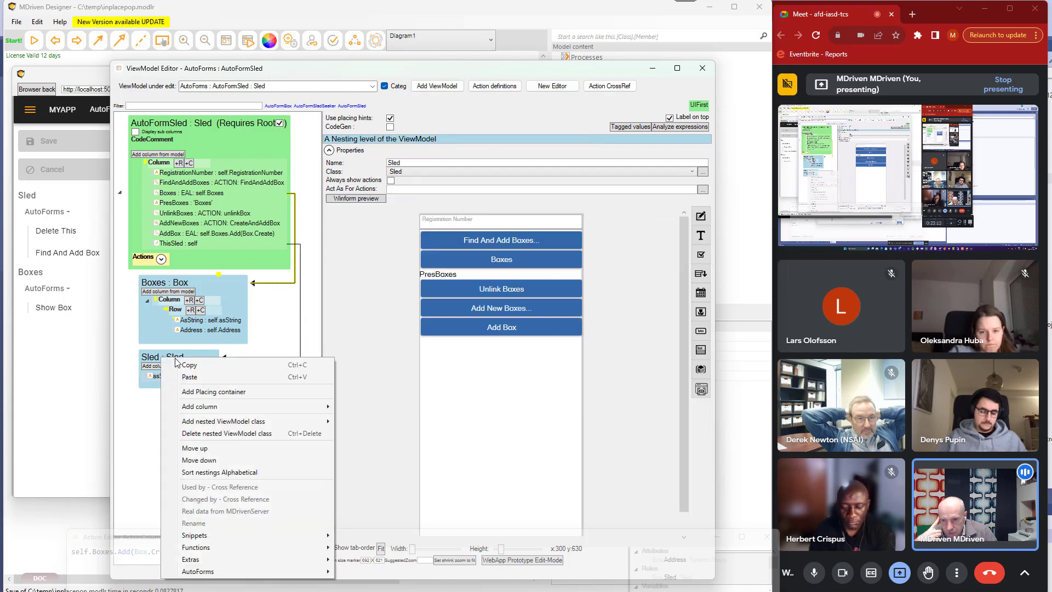
pyautogui.click(210, 392)
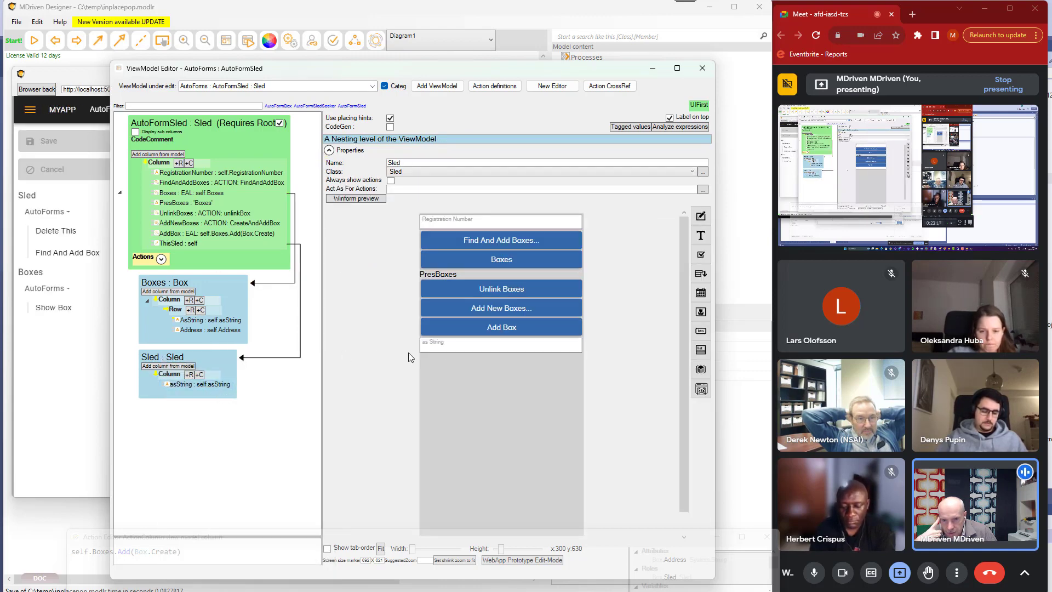
# Add a RegistrationNumber column to the nested Sled class and delete its asString column
pyautogui.rightClick(181, 386)
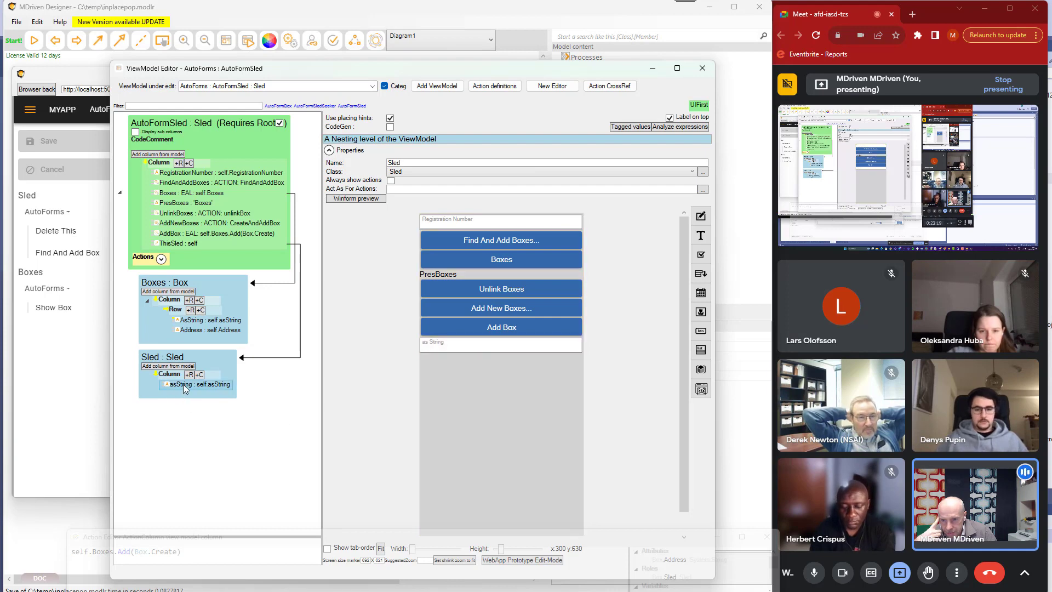
pyautogui.moveTo(270, 424)
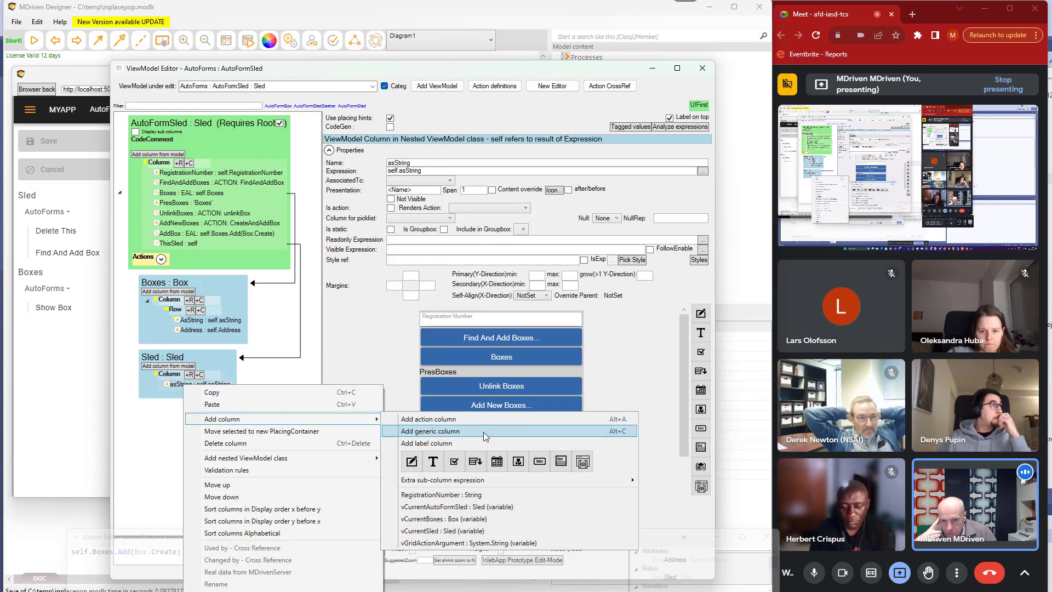
pyautogui.click(458, 494)
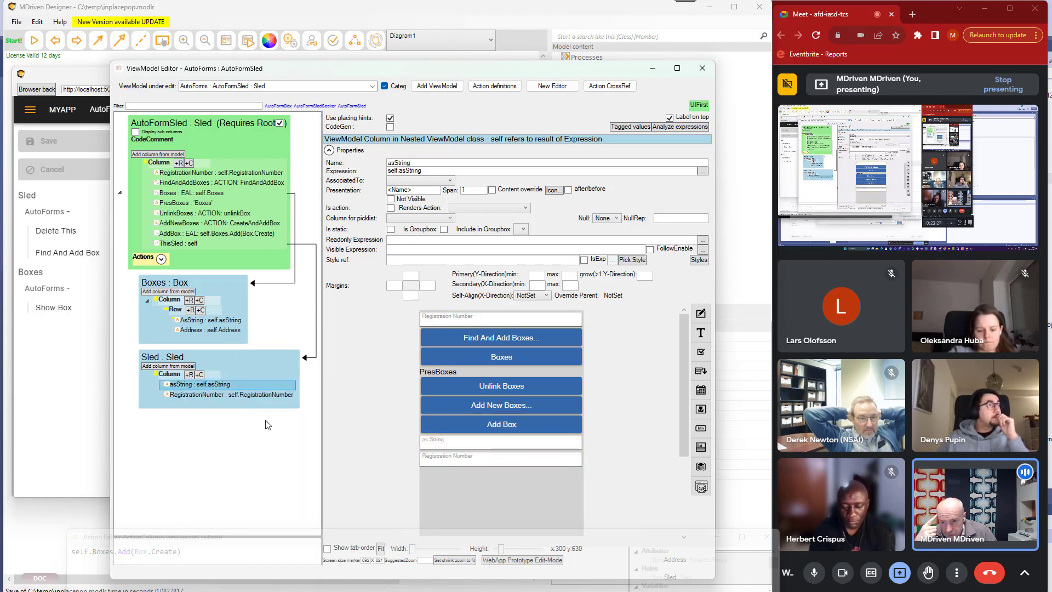
pyautogui.rightClick(210, 392)
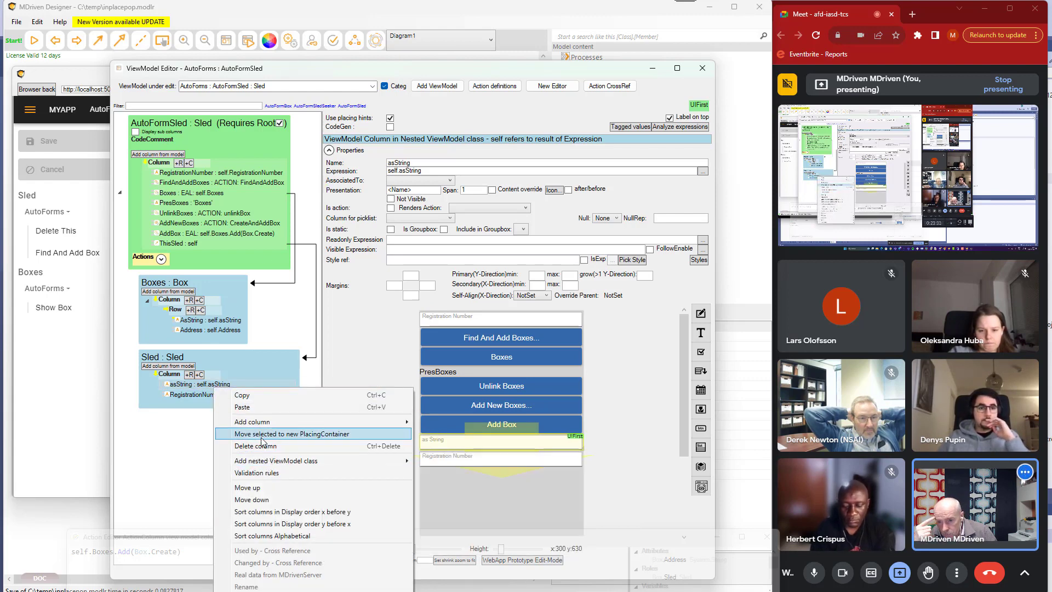
pyautogui.click(258, 445)
# Add a nested multilink ViewModel class for Boxes : Box (0..*) under the nested Sled class
pyautogui.rightClick(178, 391)
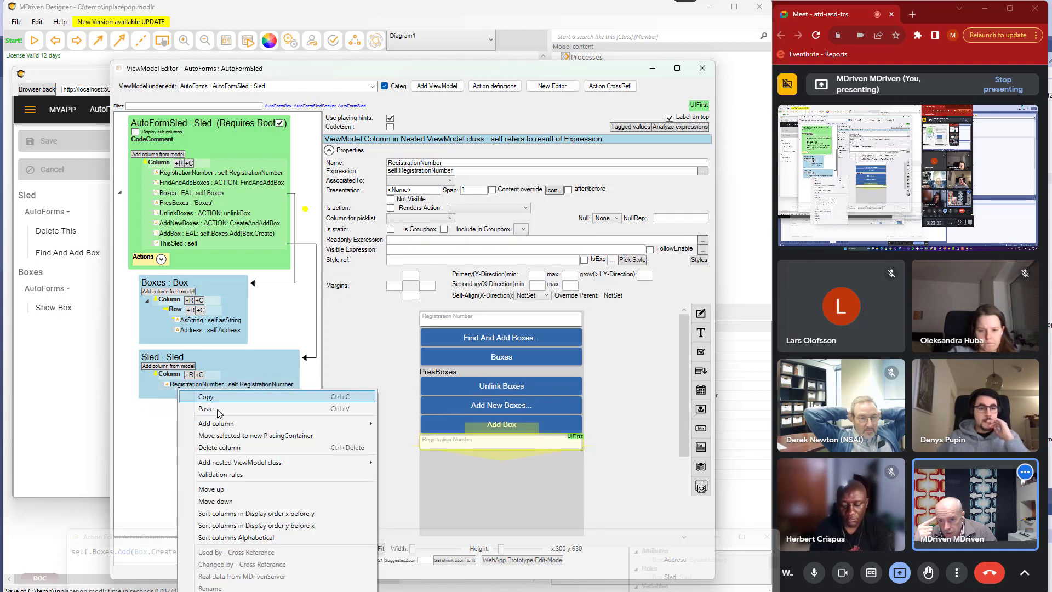
pyautogui.moveTo(243, 466)
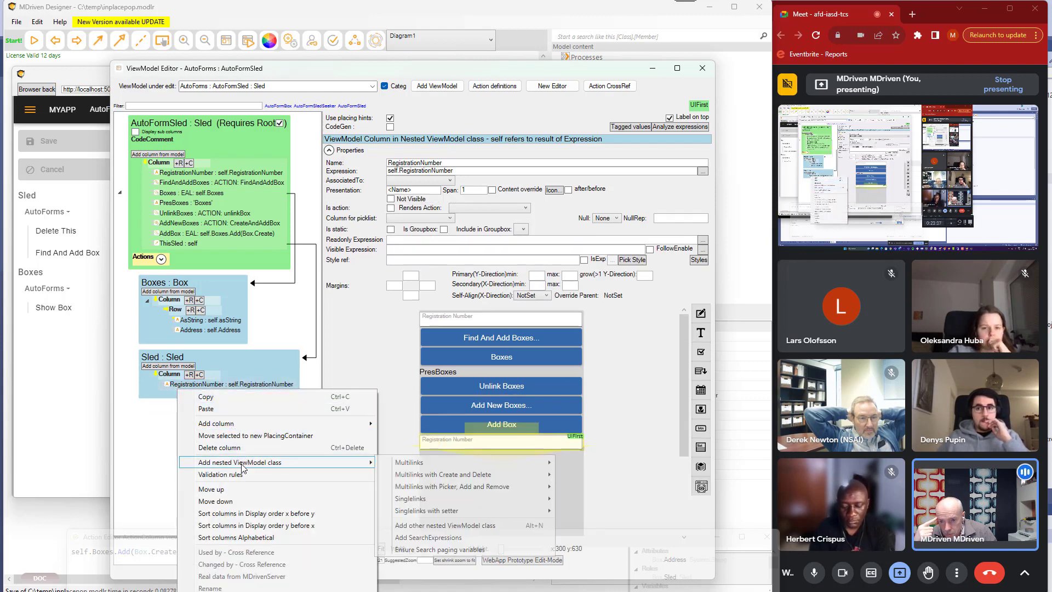
pyautogui.moveTo(416, 465)
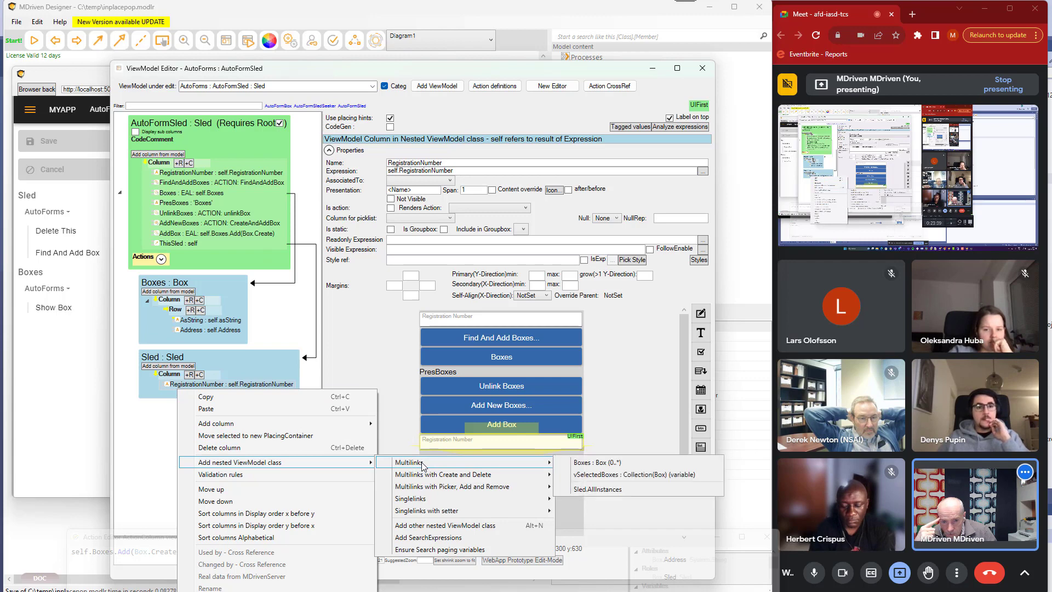
pyautogui.click(618, 464)
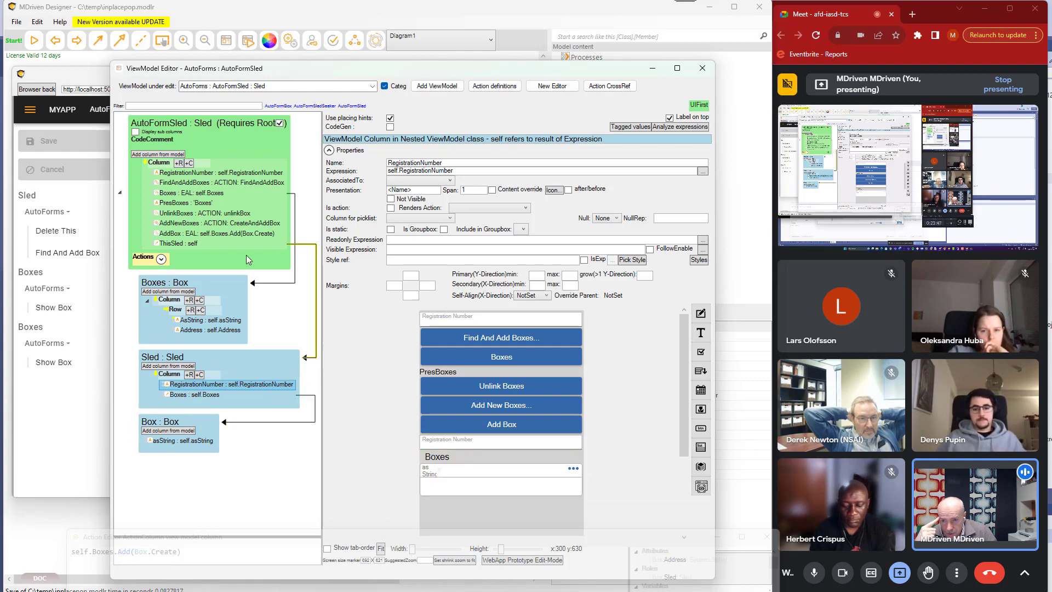
# Make the ThisSled column an action, select the Boxes column in the nested Sled class, and save the model
pyautogui.click(175, 244)
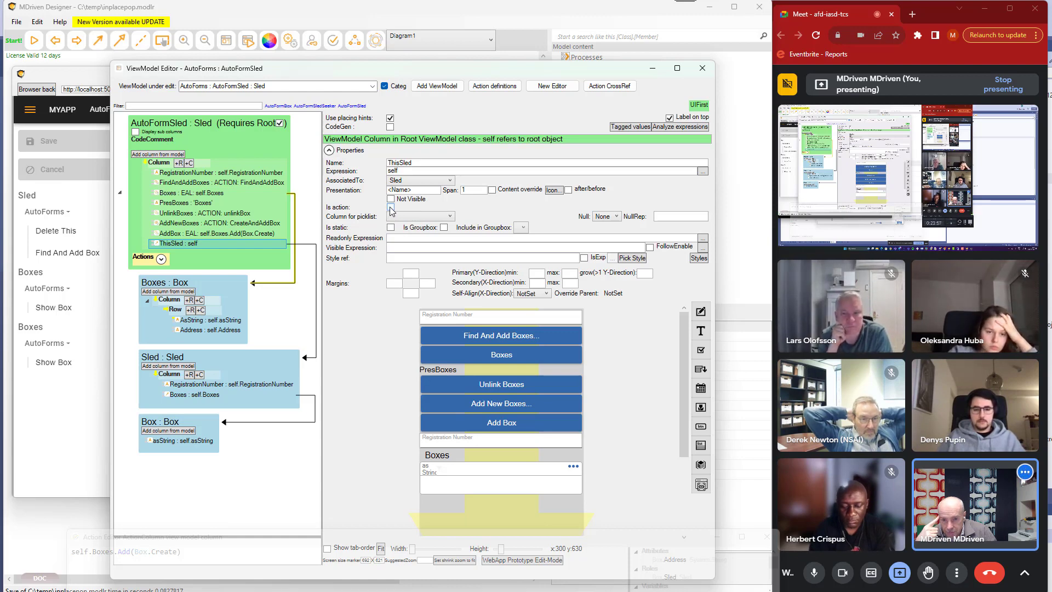
pyautogui.click(391, 208)
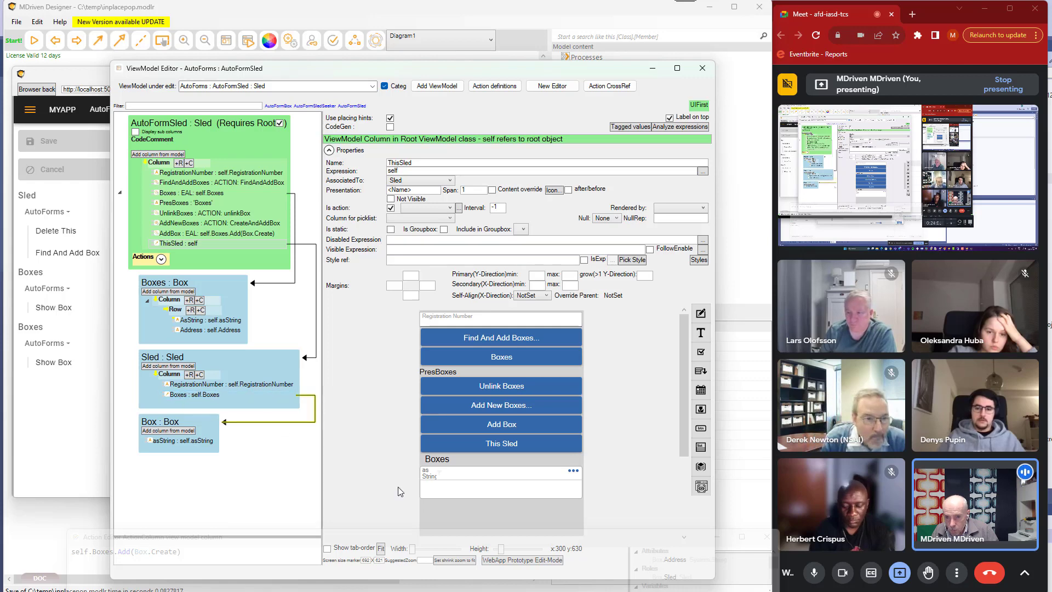
pyautogui.click(193, 395)
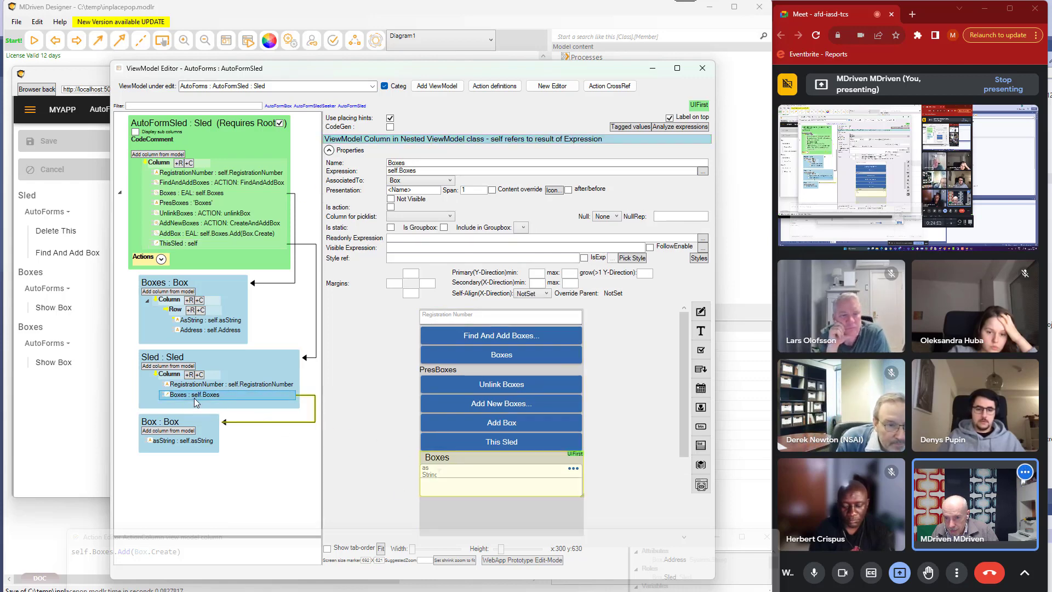
pyautogui.hotkey('ctrl', 's')
# Open the This Sled popup in the running web app to check its content, and return to the ViewModel Editor
pyautogui.hotkey('alt', 'Tab')
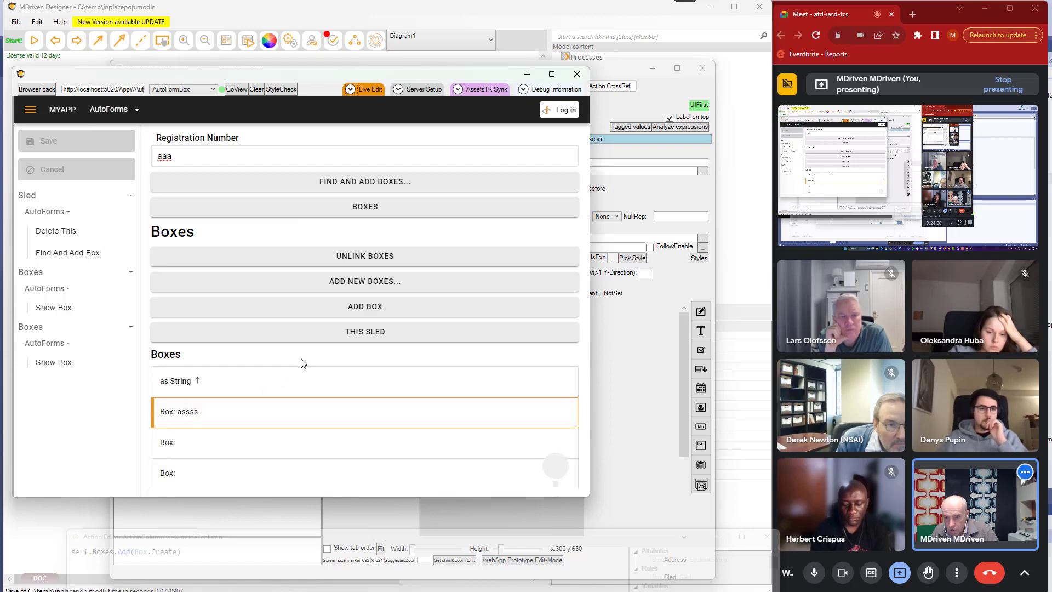
pyautogui.click(347, 332)
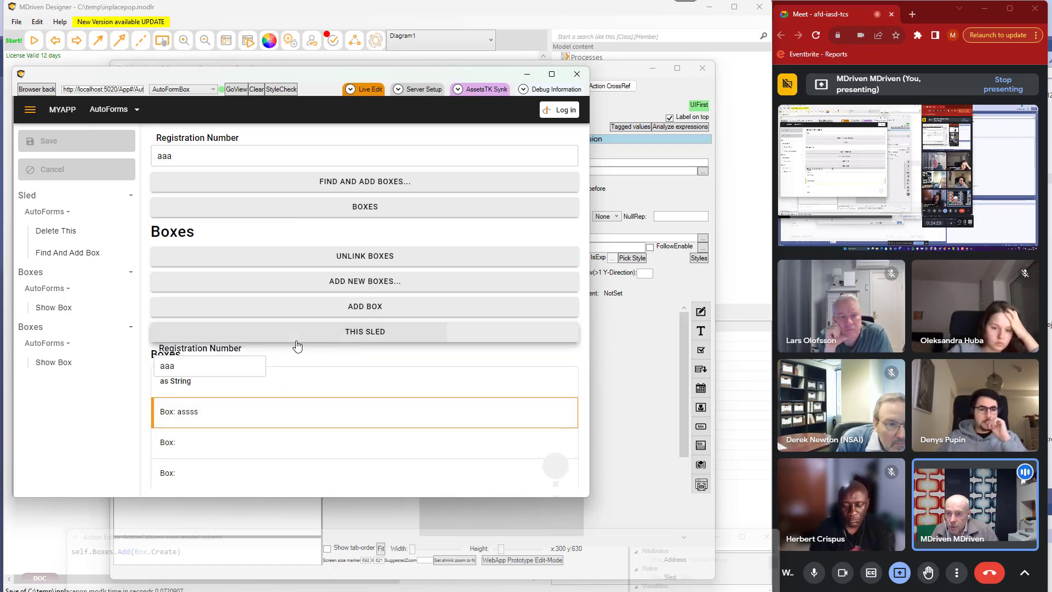
pyautogui.hotkey('alt', 'Tab')
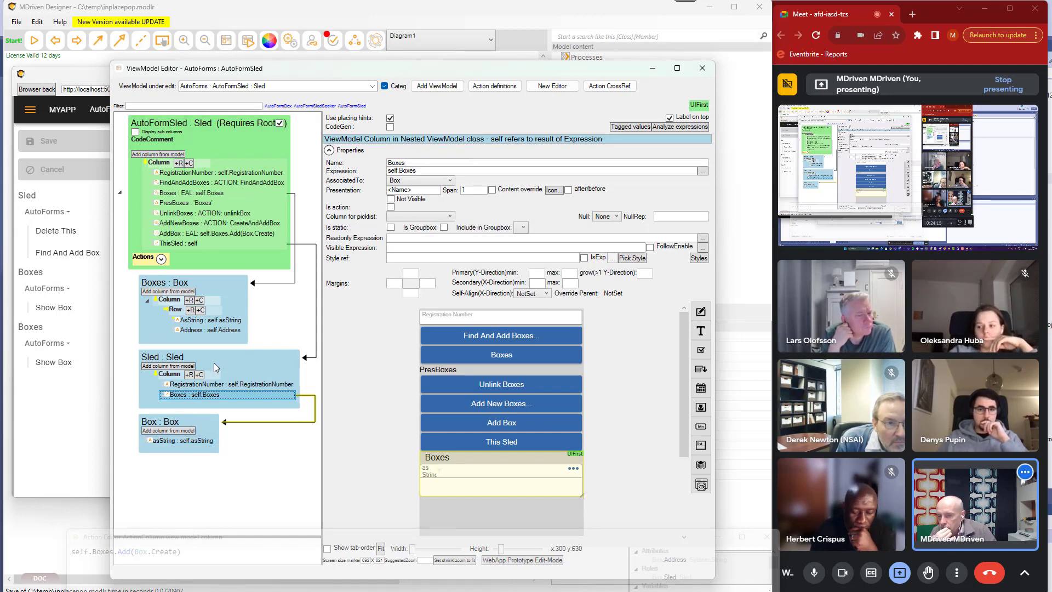
pyautogui.rightClick(182, 395)
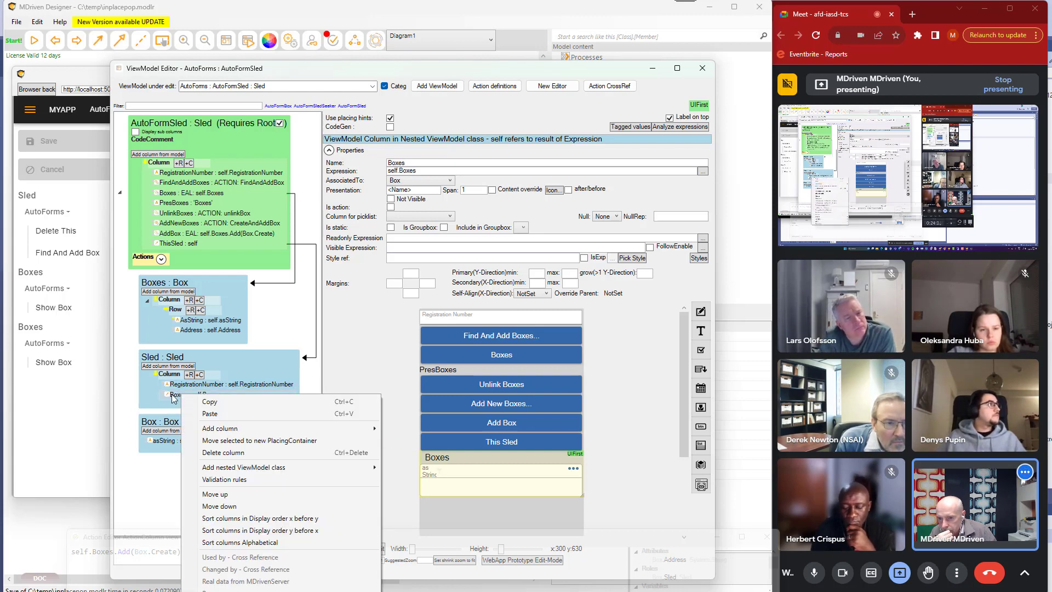
pyautogui.click(172, 398)
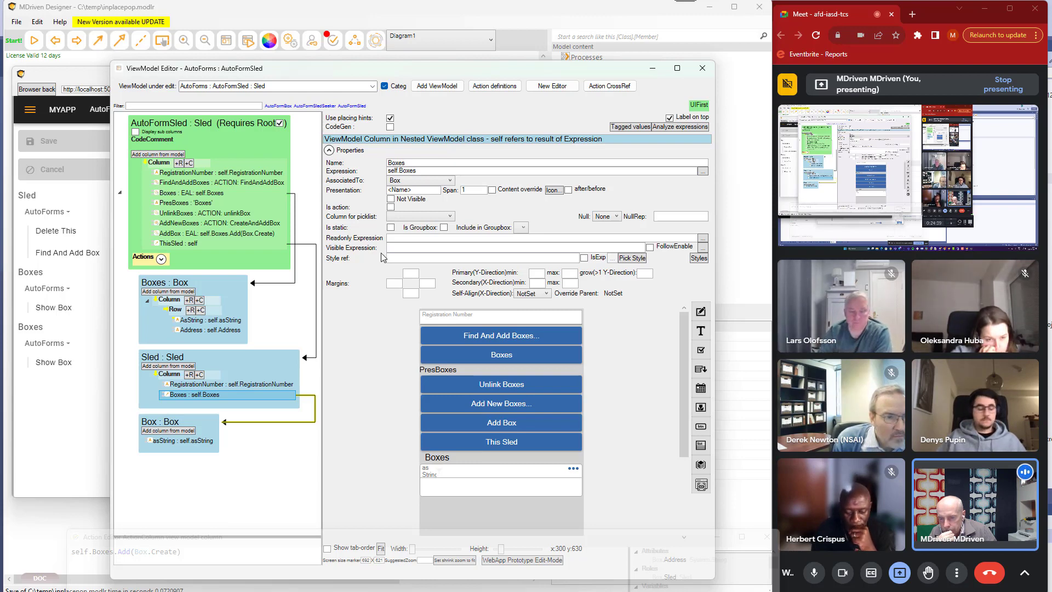
pyautogui.rightClick(190, 399)
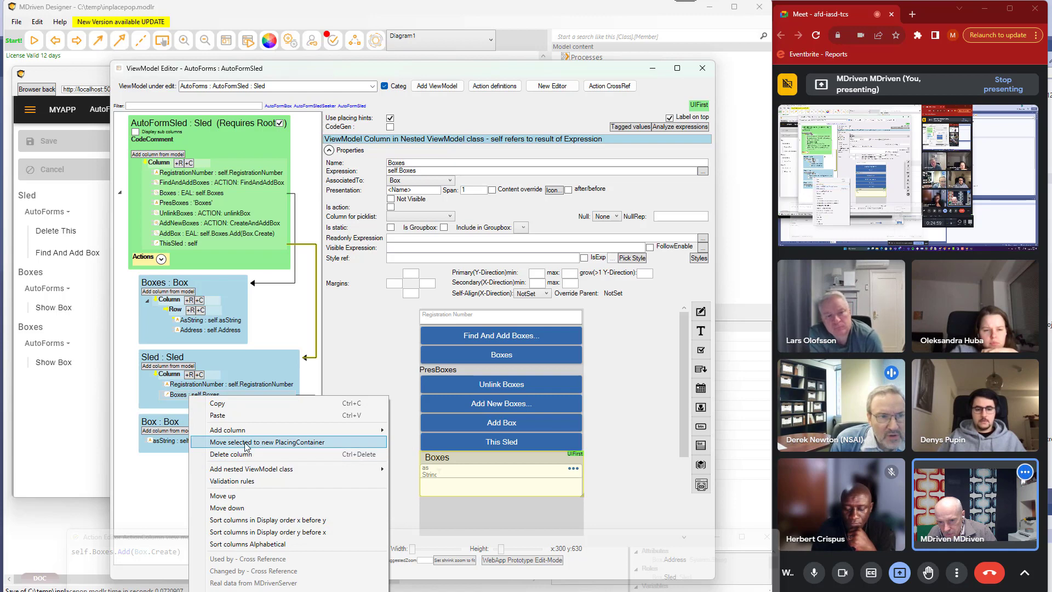
# Move the Boxes column out of the nested Sled class to the root AutoFormSled class, before ThisSled, and widen the class tree pane
pyautogui.click(175, 395)
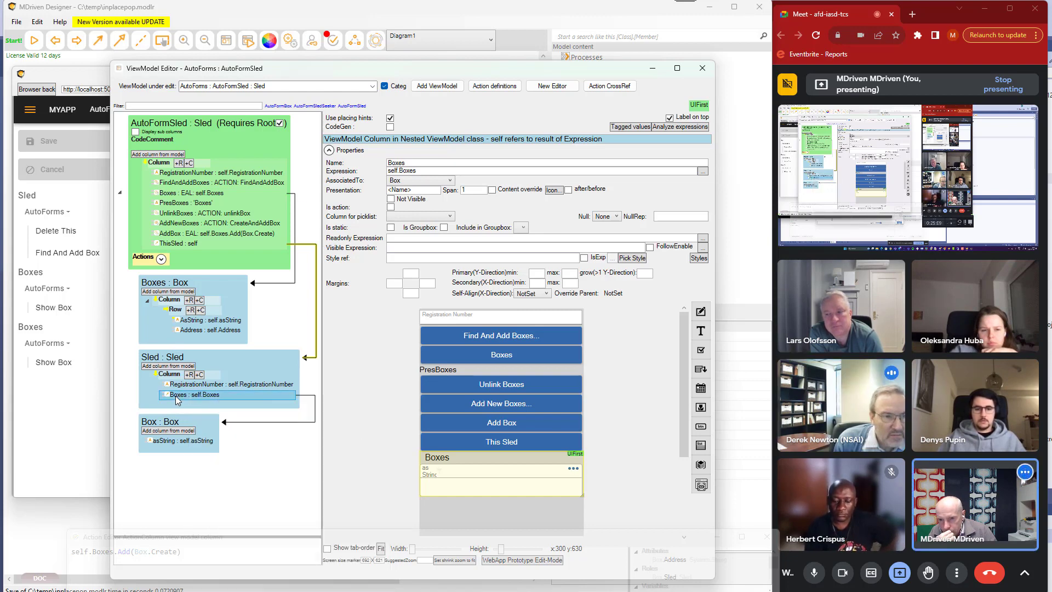
pyautogui.moveTo(175, 396); pyautogui.dragTo(176, 246)
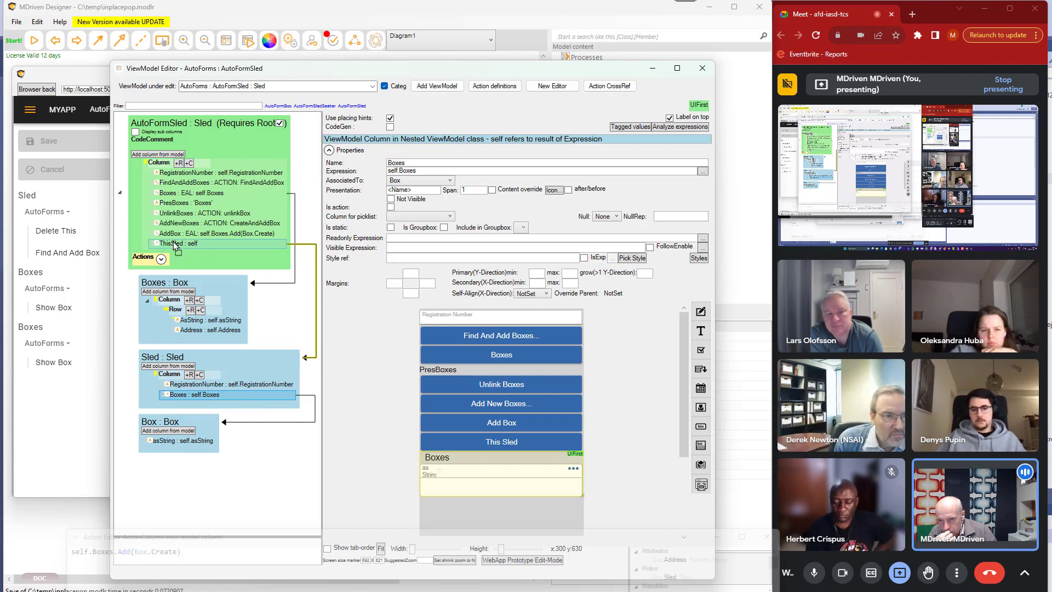
pyautogui.click(185, 255)
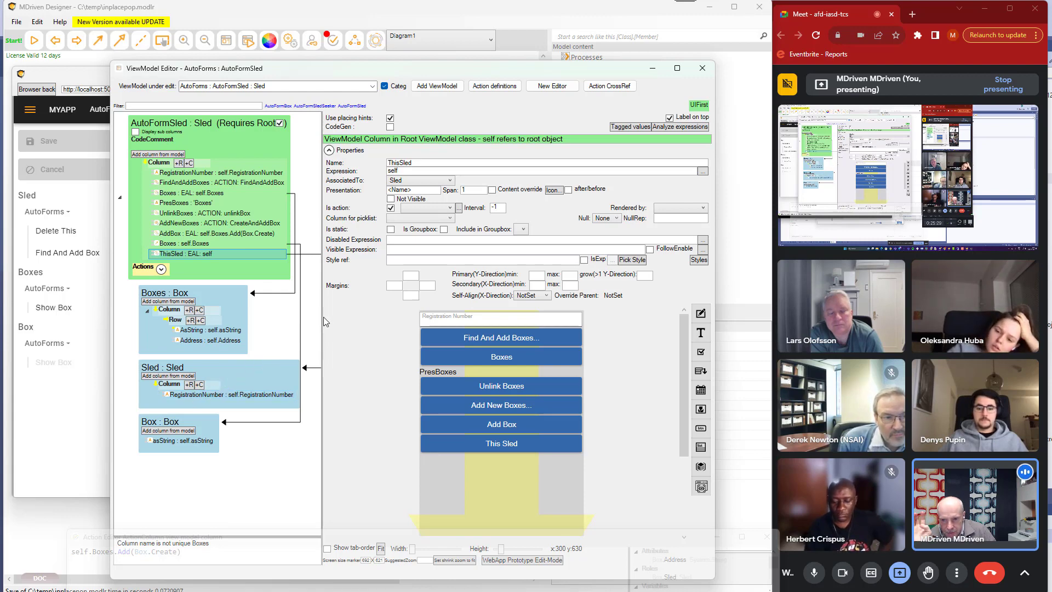
pyautogui.moveTo(323, 317); pyautogui.dragTo(367, 318)
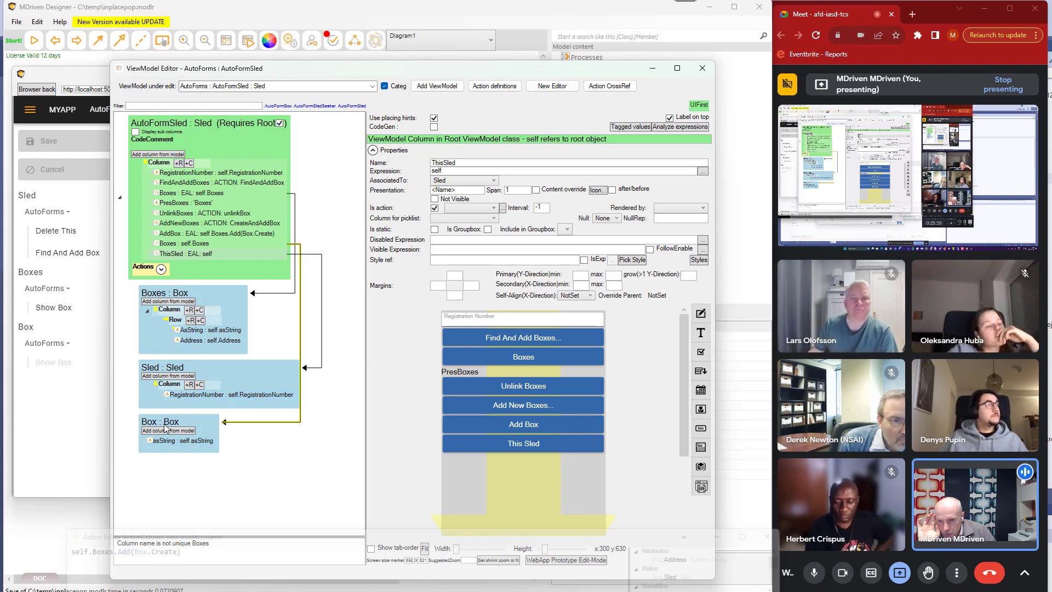
# Rename the moved self.Boxes column in the AutoFormSled root class to Boxes2
pyautogui.click(187, 243)
pyautogui.click(478, 162)
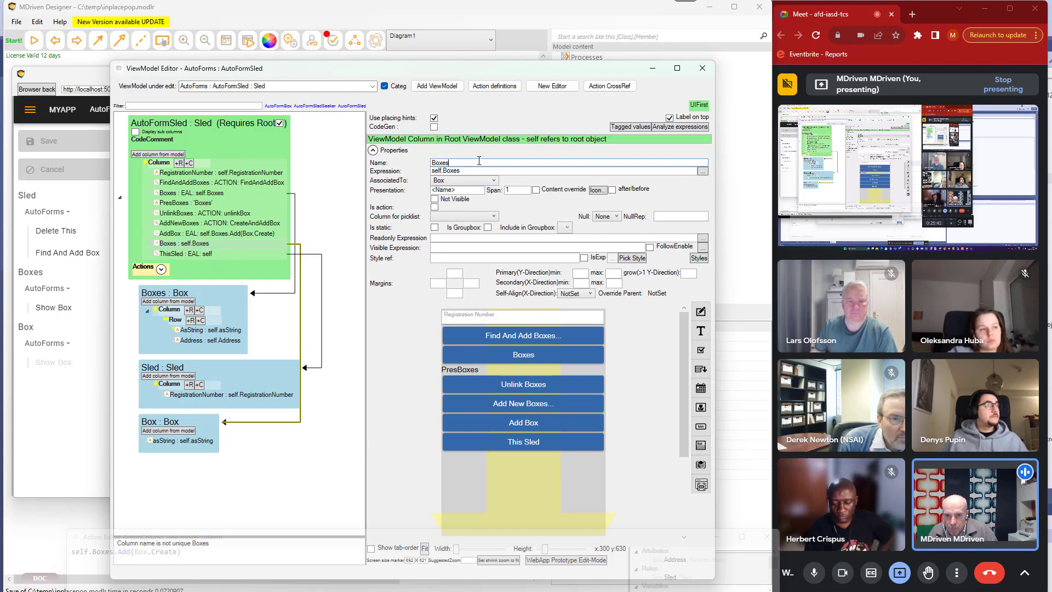
pyautogui.write('2')
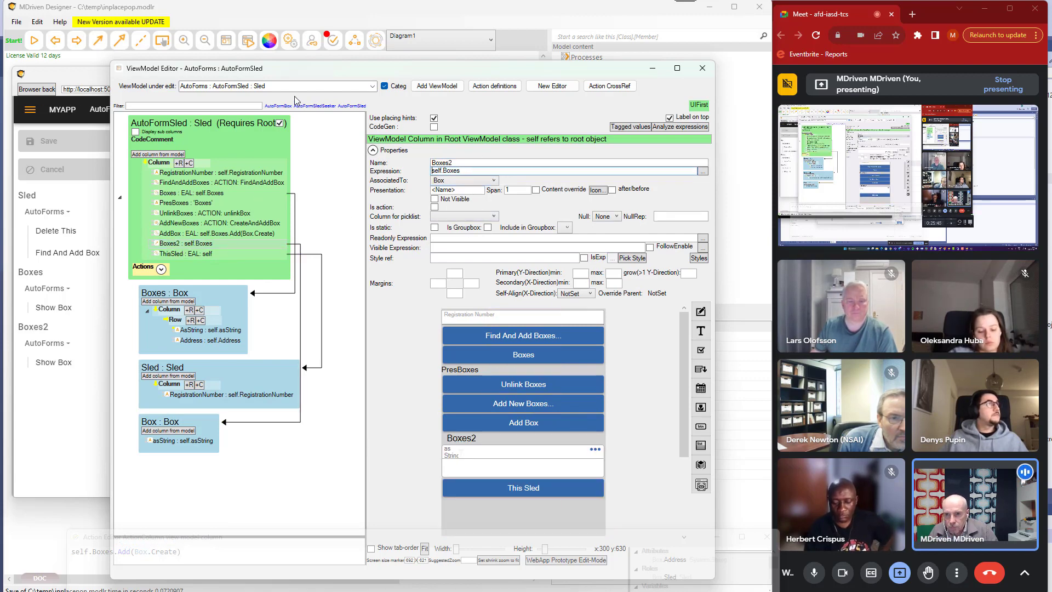
pyautogui.moveTo(351, 77); pyautogui.dragTo(320, 65)
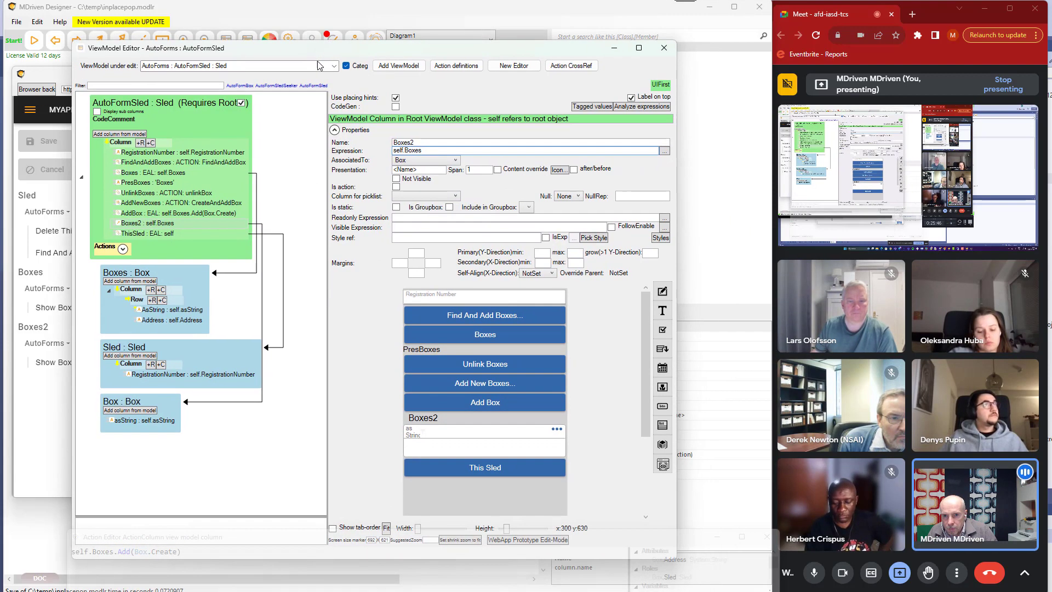
# Add a new ViewModel named PopupSled and set its class to Sled
pyautogui.click(400, 67)
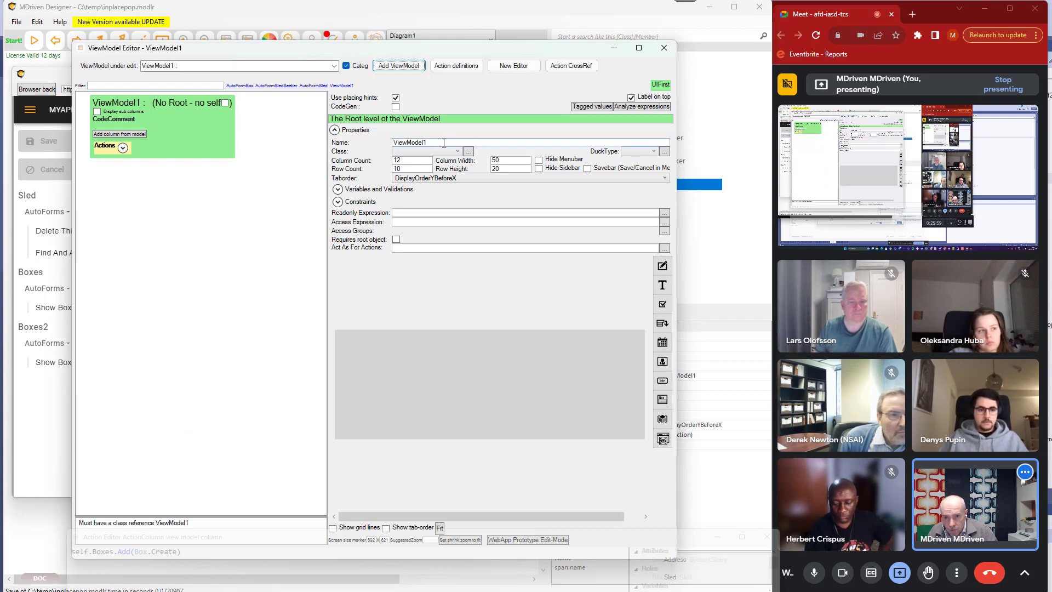
pyautogui.moveTo(440, 142); pyautogui.dragTo(317, 141)
pyautogui.write('P')
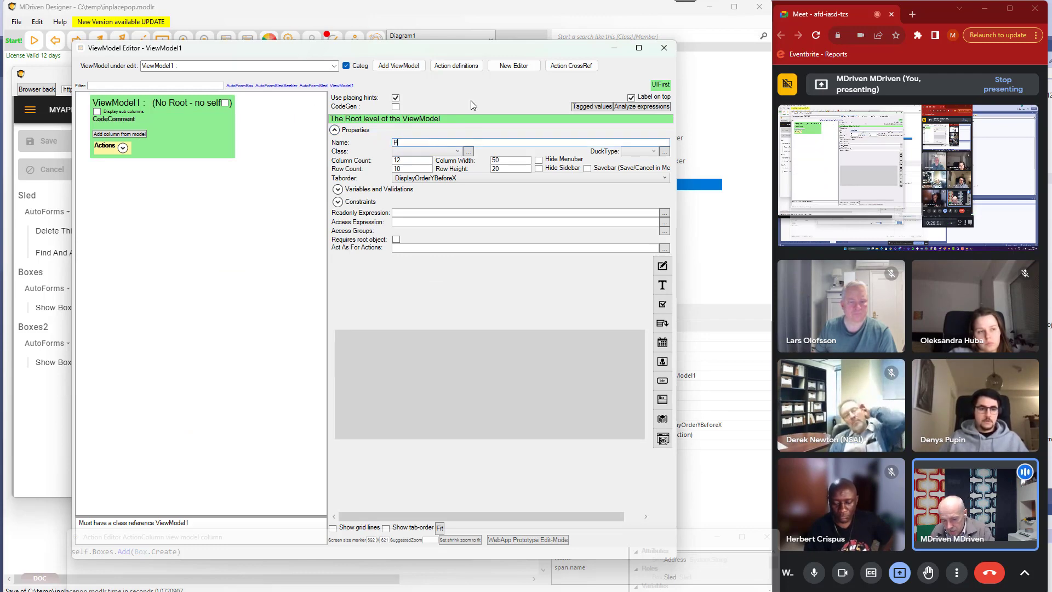
pyautogui.write('opupSe')
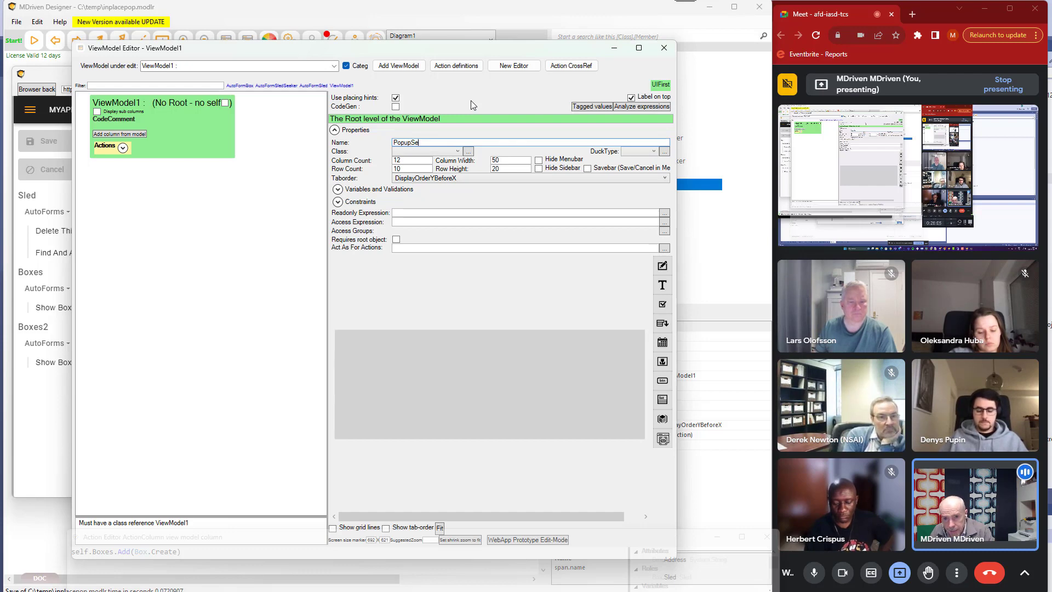
pyautogui.press('BackSpace')
pyautogui.write('led')
pyautogui.press('Tab')
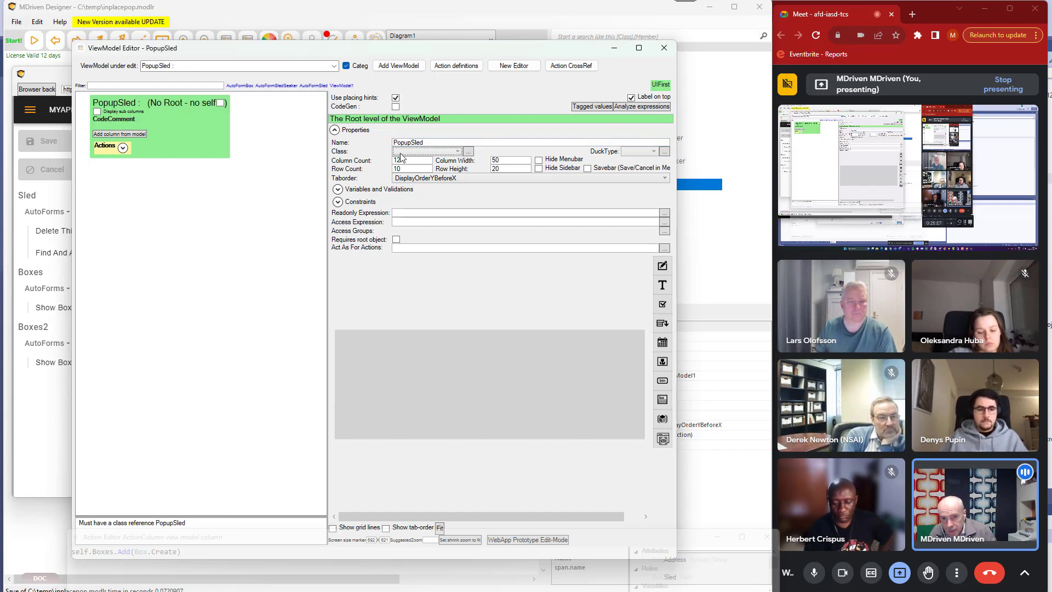
pyautogui.click(405, 151)
pyautogui.click(408, 171)
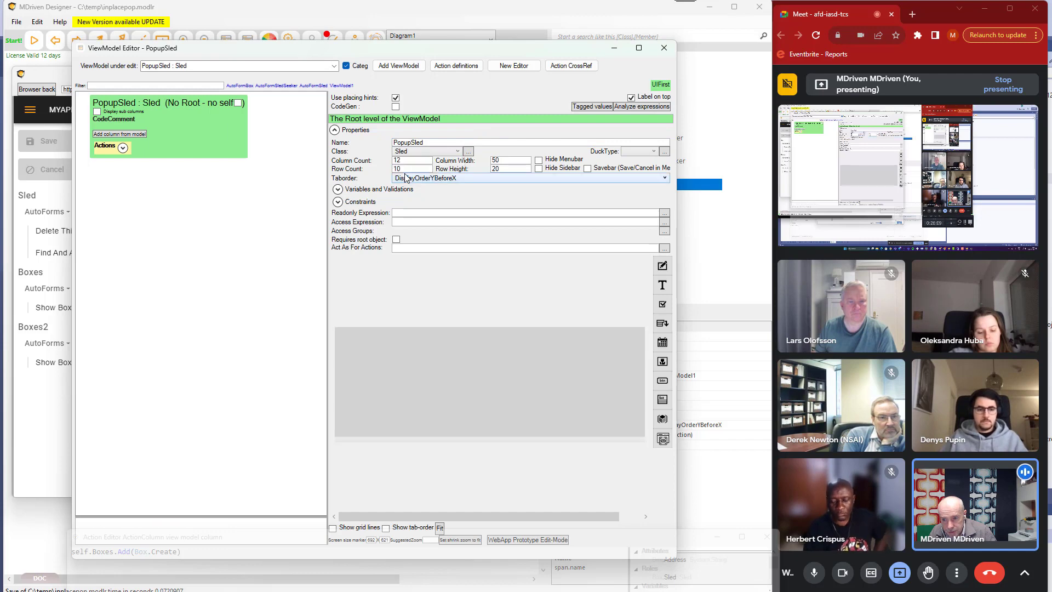
# Add a RegistrationNumber column to the PopupSled root class
pyautogui.rightClick(126, 114)
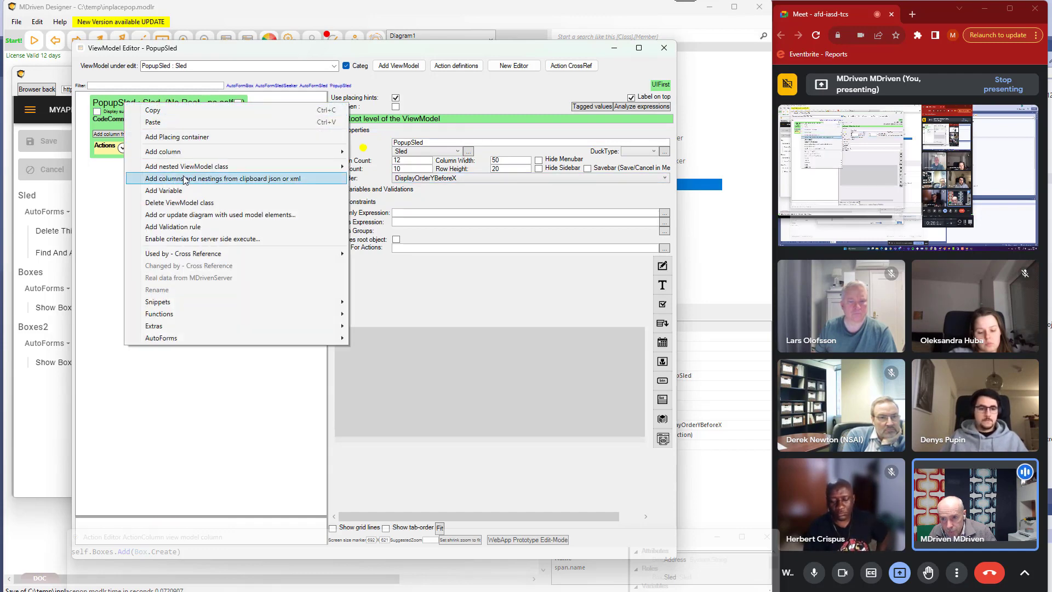
pyautogui.moveTo(233, 154)
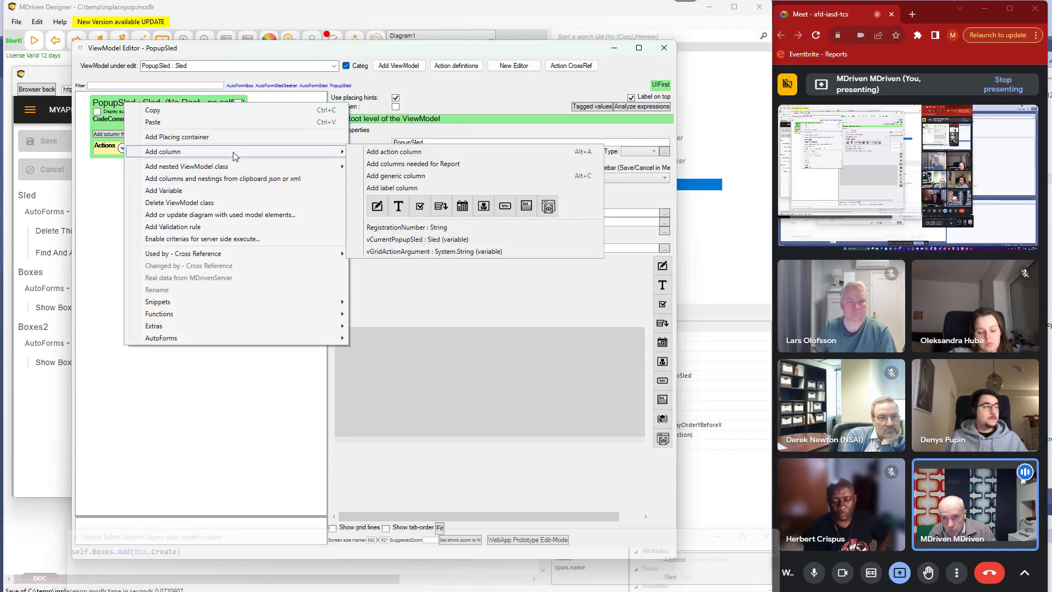
pyautogui.click(404, 229)
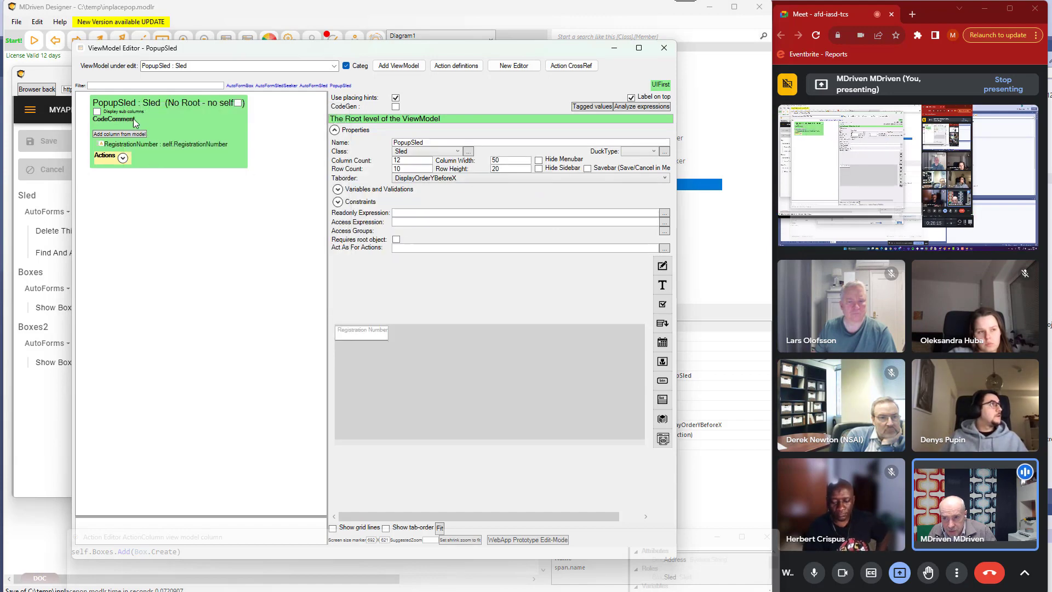
# Add a nested multilink ViewModel class with create and delete for Boxes to PopupSled
pyautogui.click(119, 145)
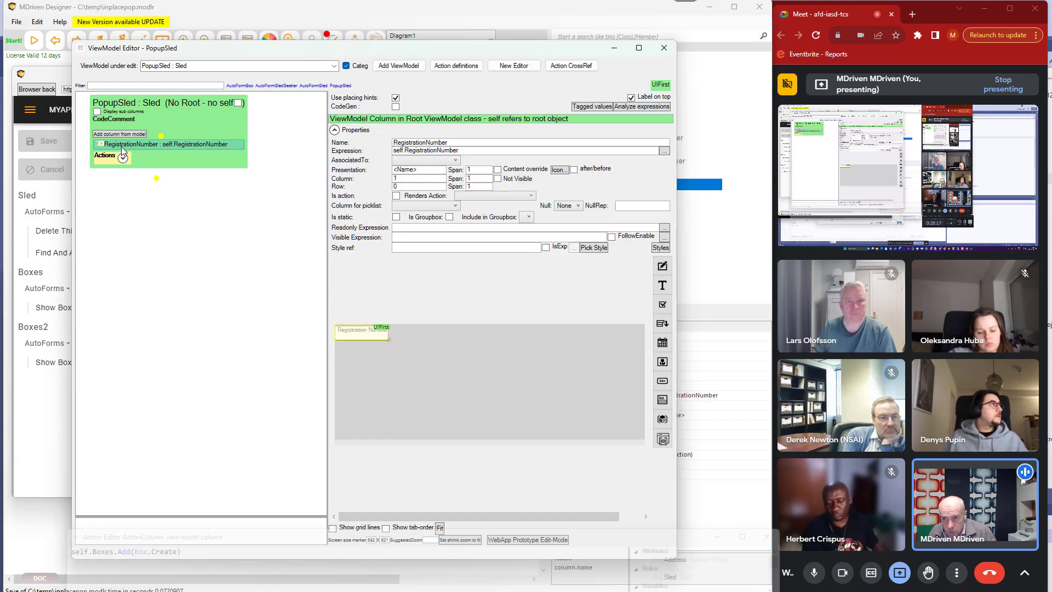
pyautogui.rightClick(121, 148)
pyautogui.moveTo(226, 221)
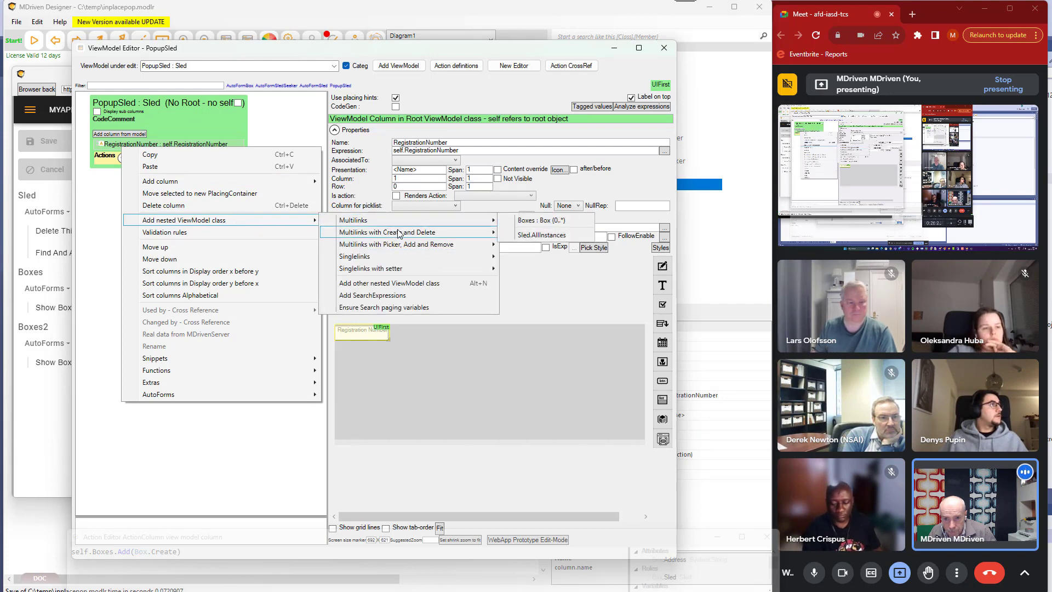
pyautogui.moveTo(422, 234)
pyautogui.click(553, 233)
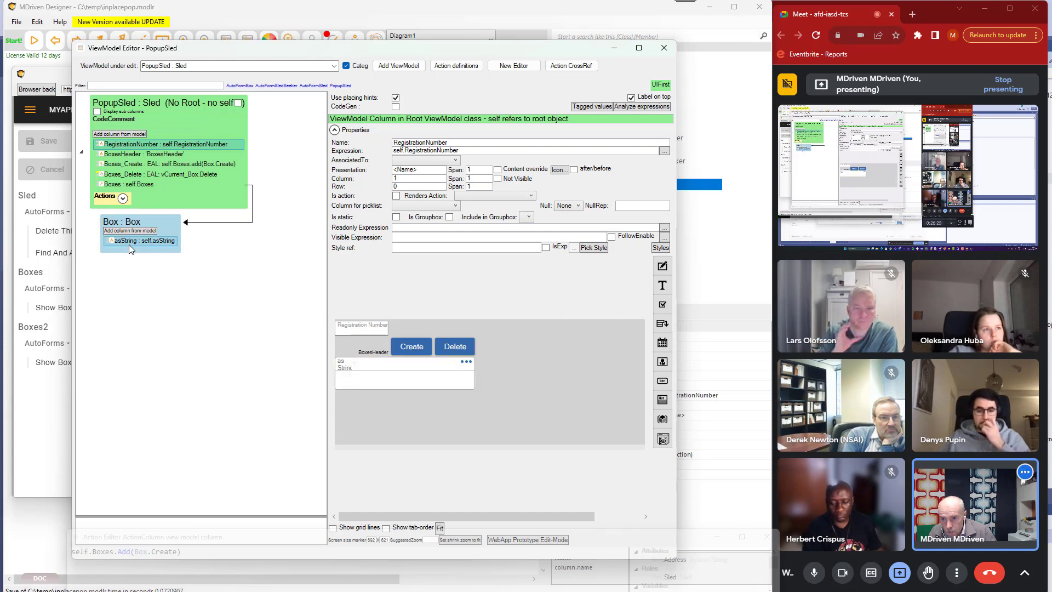
# Add an Address column to the nested Box class in PopupSled
pyautogui.click(130, 243)
pyautogui.rightClick(131, 244)
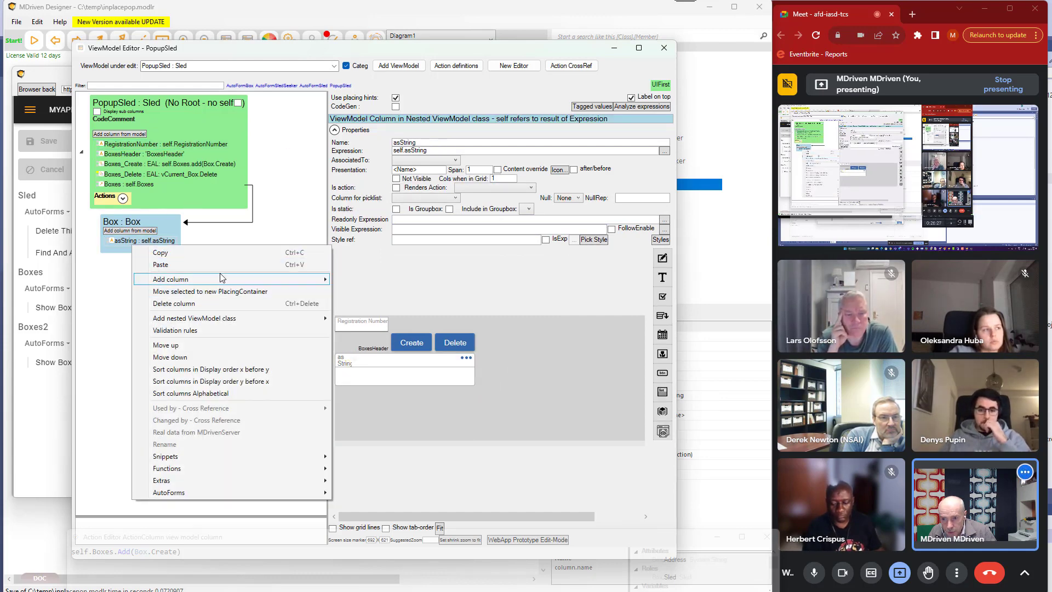
pyautogui.moveTo(226, 279)
pyautogui.click(391, 355)
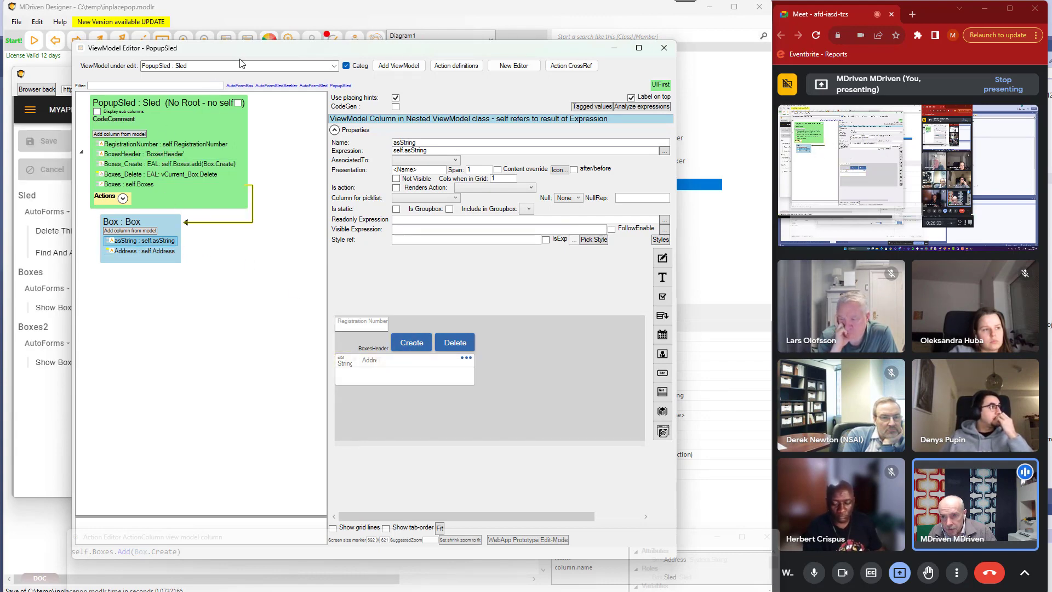
# Switch to the running web app, enlarge its window to check the Boxes2 list on the Sled form, and return to the ViewModel Editor
pyautogui.moveTo(240, 51); pyautogui.dragTo(244, 60)
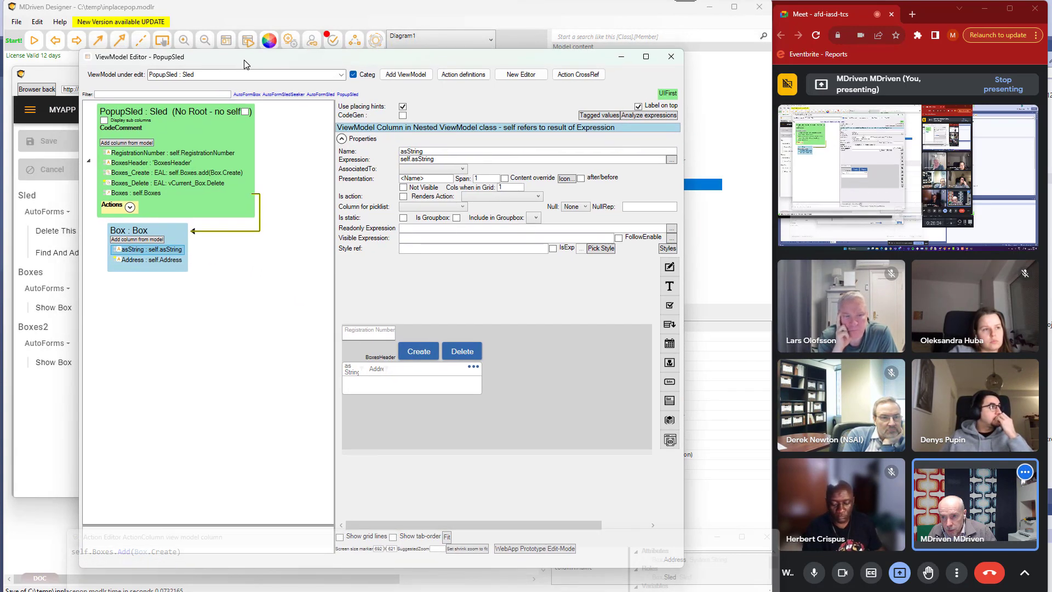
pyautogui.click(73, 78)
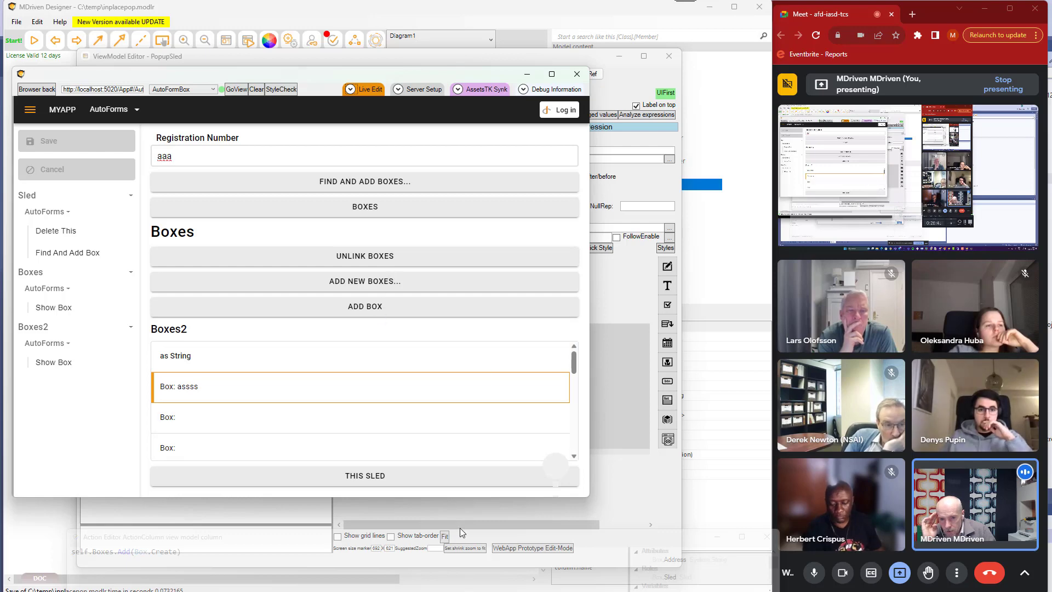
pyautogui.moveTo(479, 497); pyautogui.dragTo(489, 530)
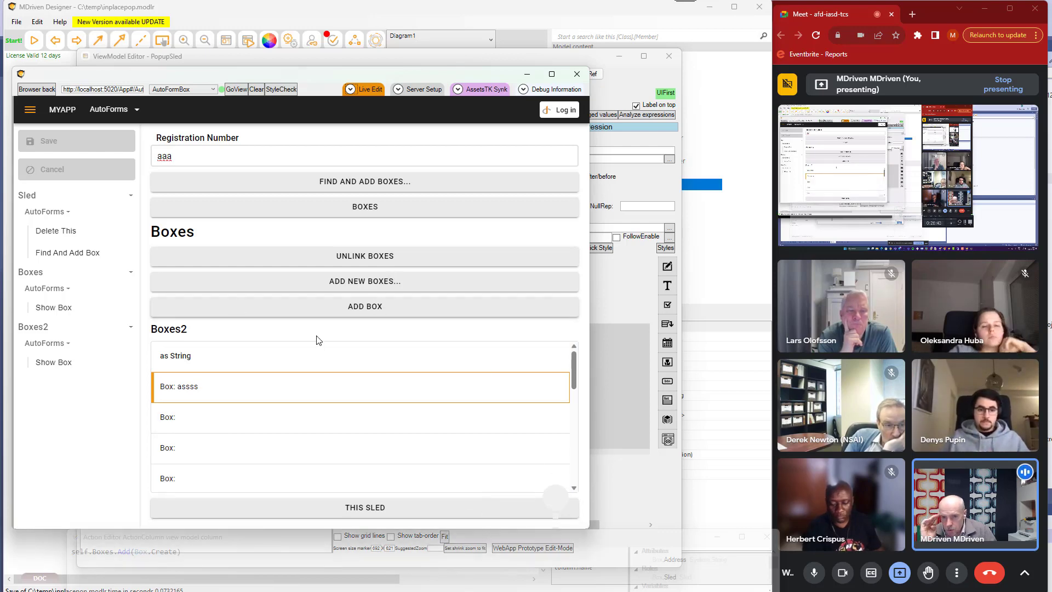
pyautogui.hotkey('alt', 'Tab')
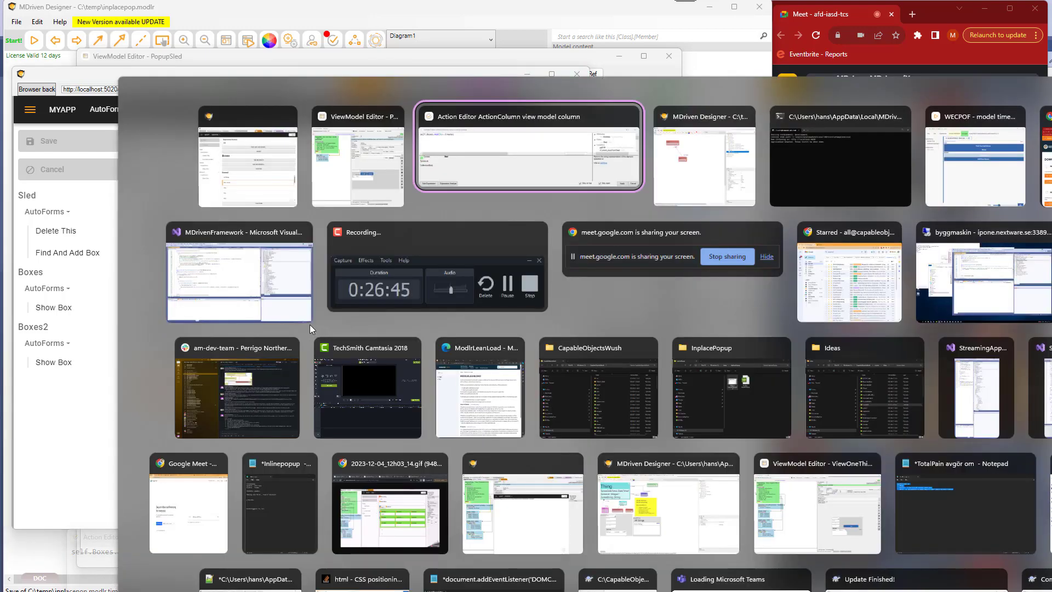
pyautogui.hotkey('alt', 'shift', 'Tab')
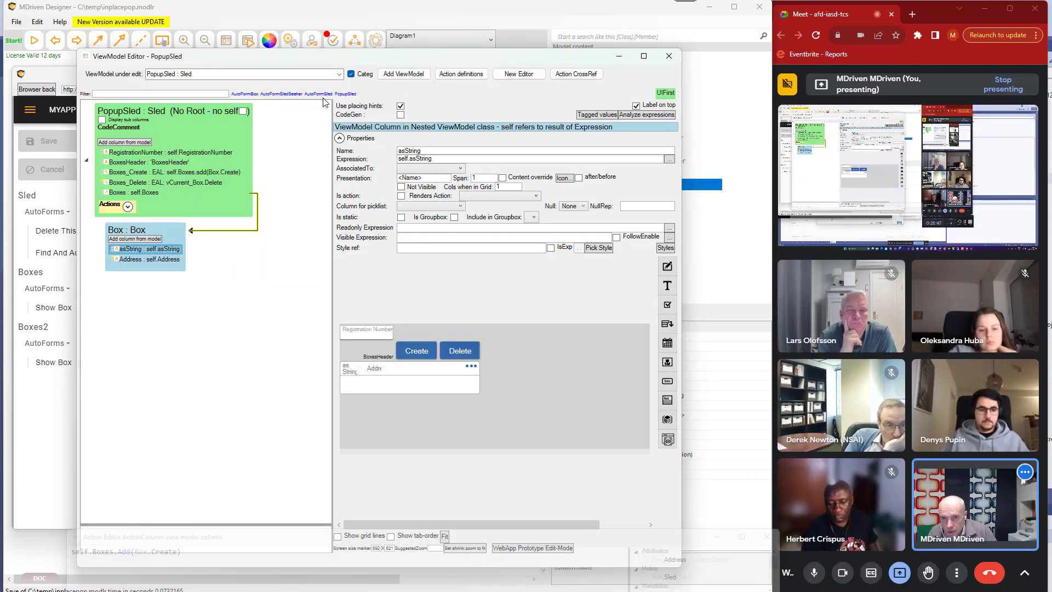
# Add a button column named BringupnormalPopup to the root class of the AutoFormSled ViewModel
pyautogui.click(284, 95)
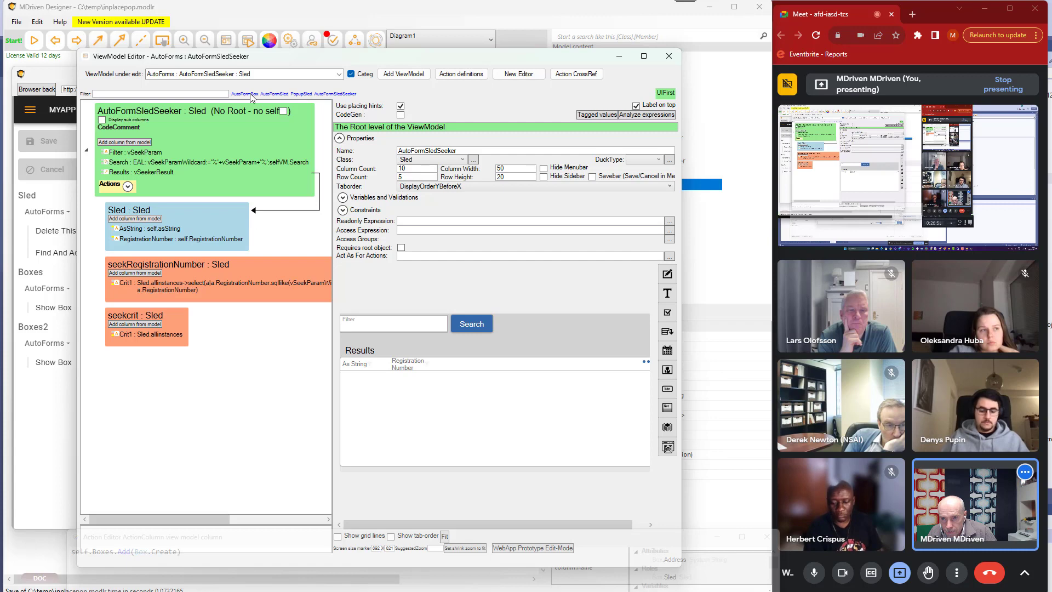
pyautogui.click(280, 94)
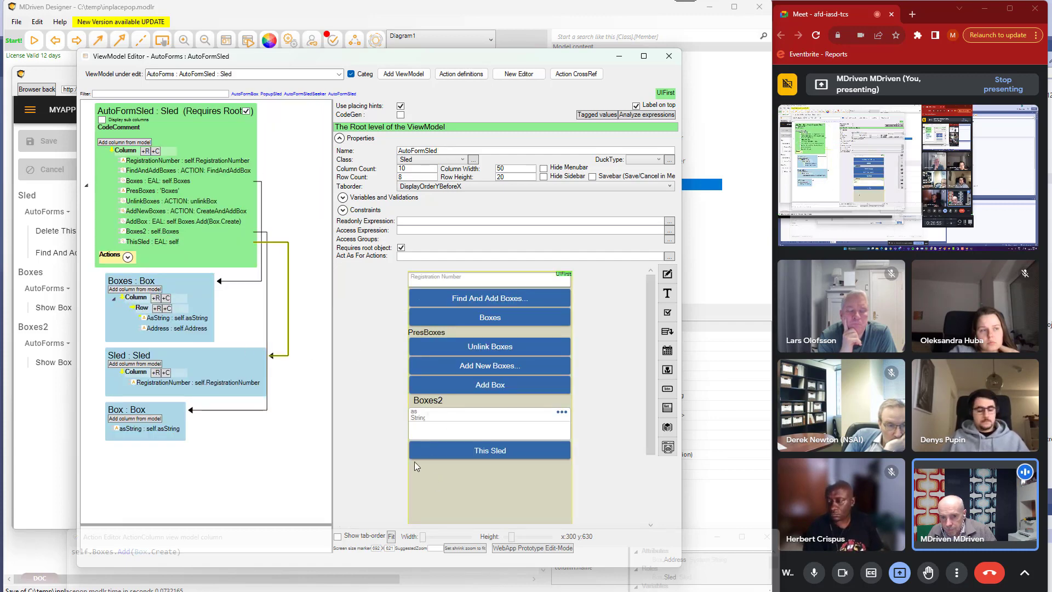
pyautogui.rightClick(144, 232)
pyautogui.click(144, 241)
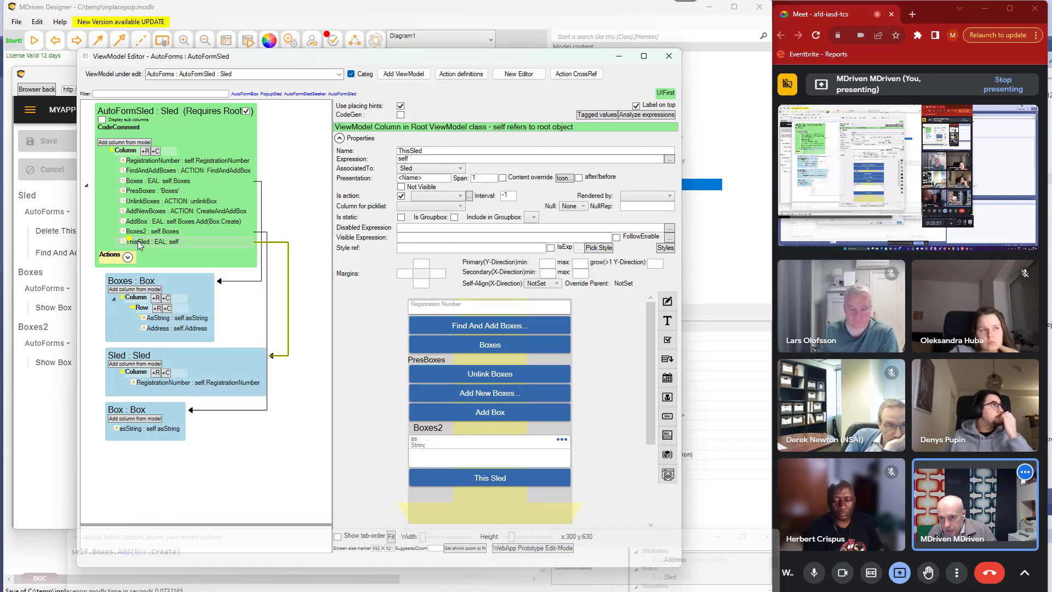
pyautogui.rightClick(148, 242)
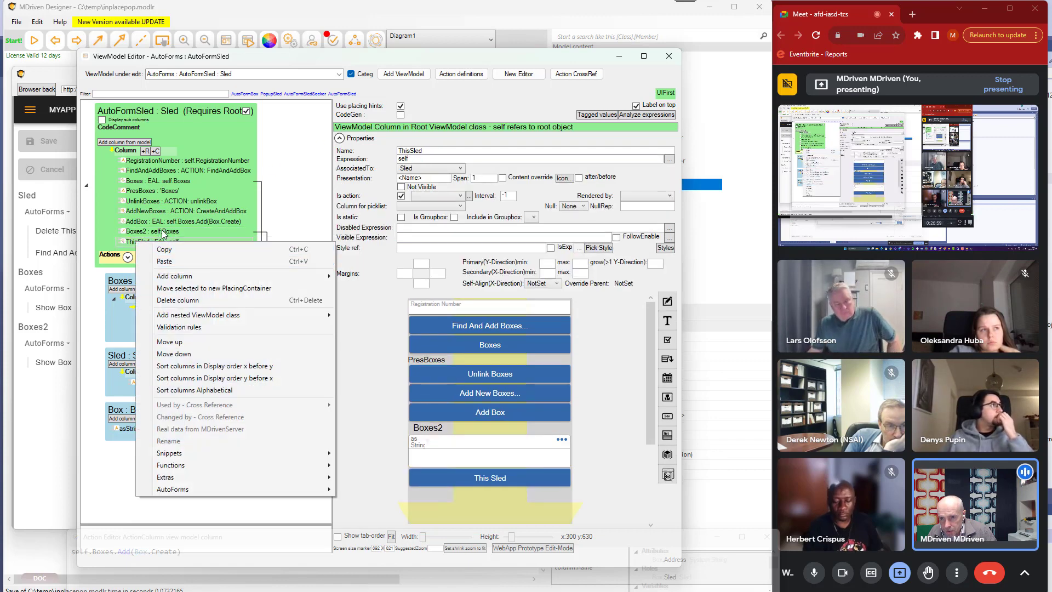
pyautogui.moveTo(186, 282)
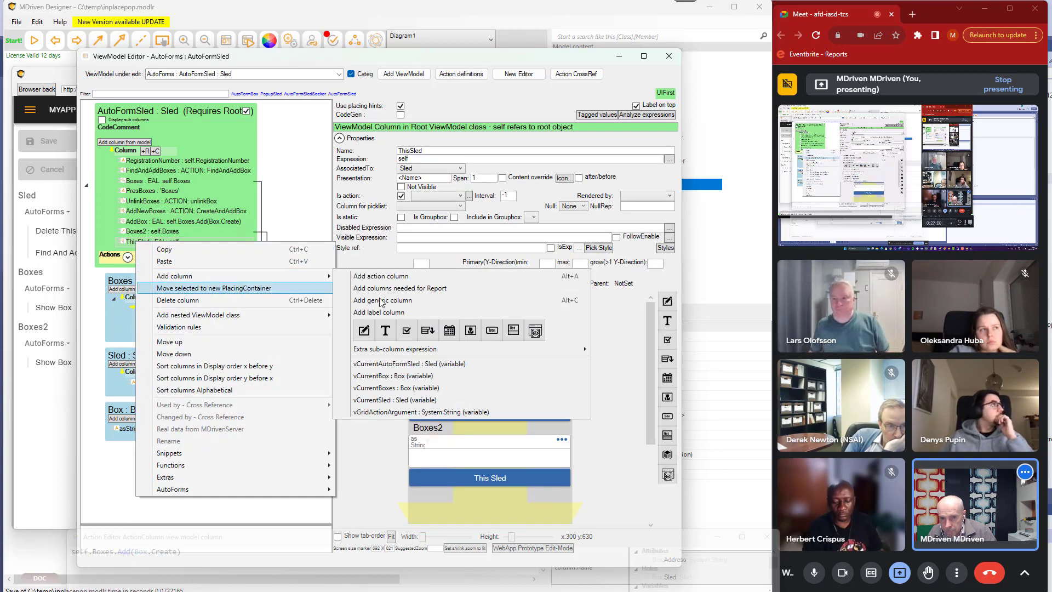
pyautogui.click(492, 329)
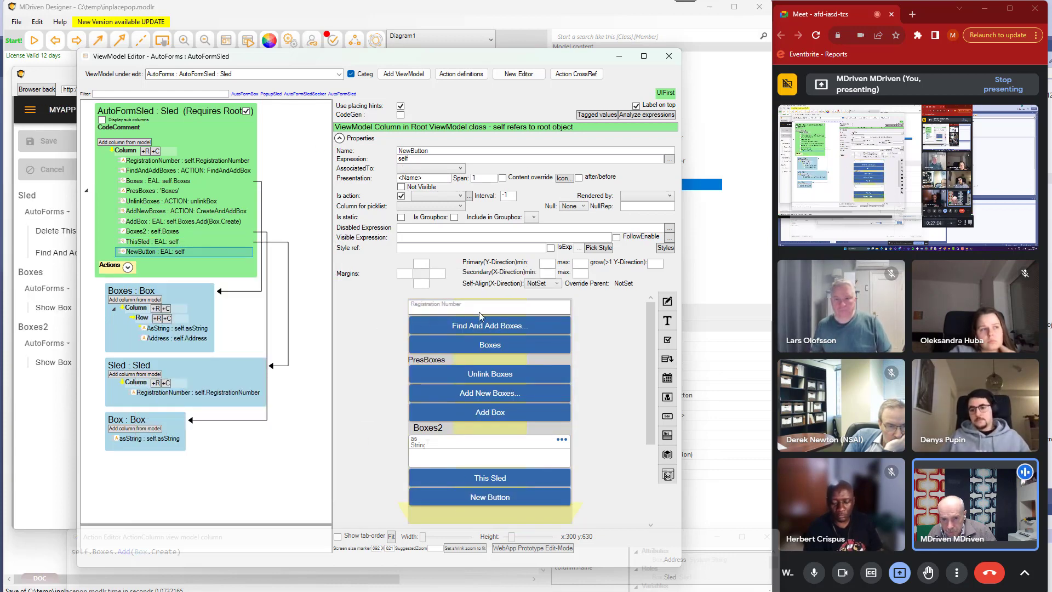
pyautogui.doubleClick(437, 150)
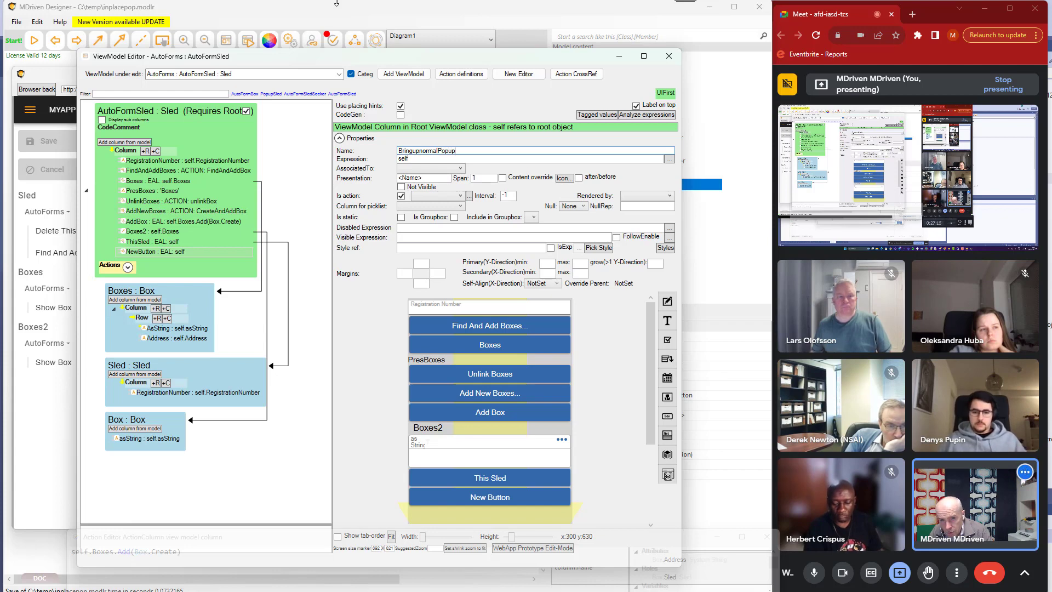
pyautogui.press('Tab')
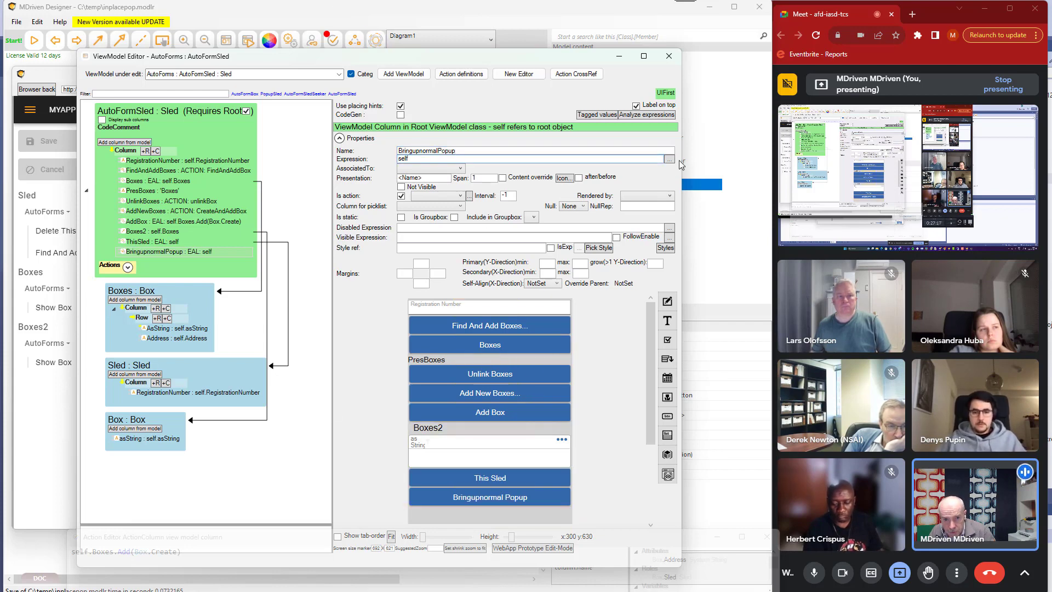
# Change the BringupnormalPopup column's action expression to selfVM in the expression editor
pyautogui.click(669, 160)
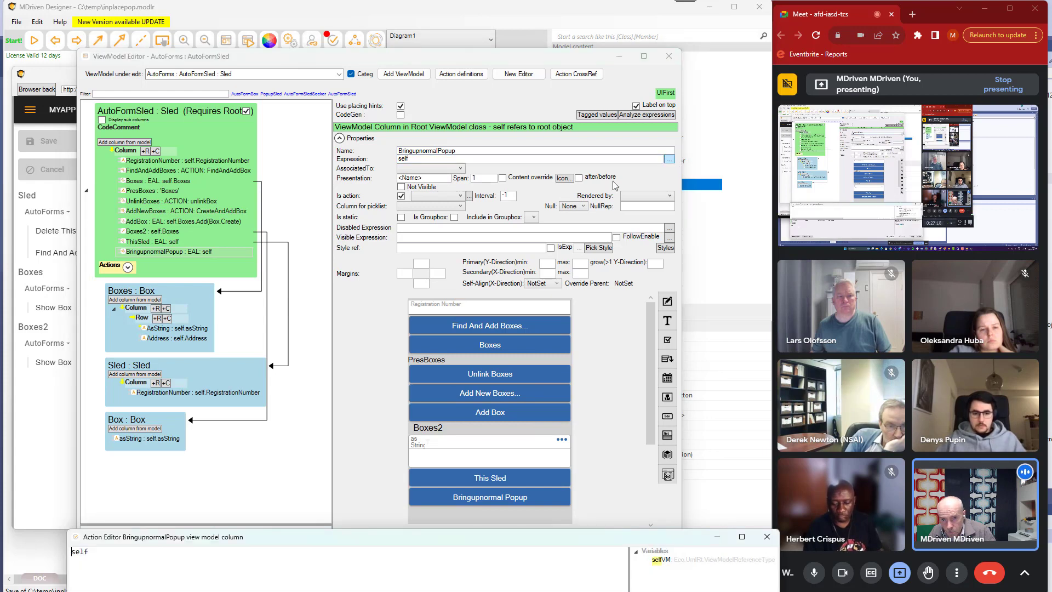
pyautogui.moveTo(184, 538); pyautogui.dragTo(182, 467)
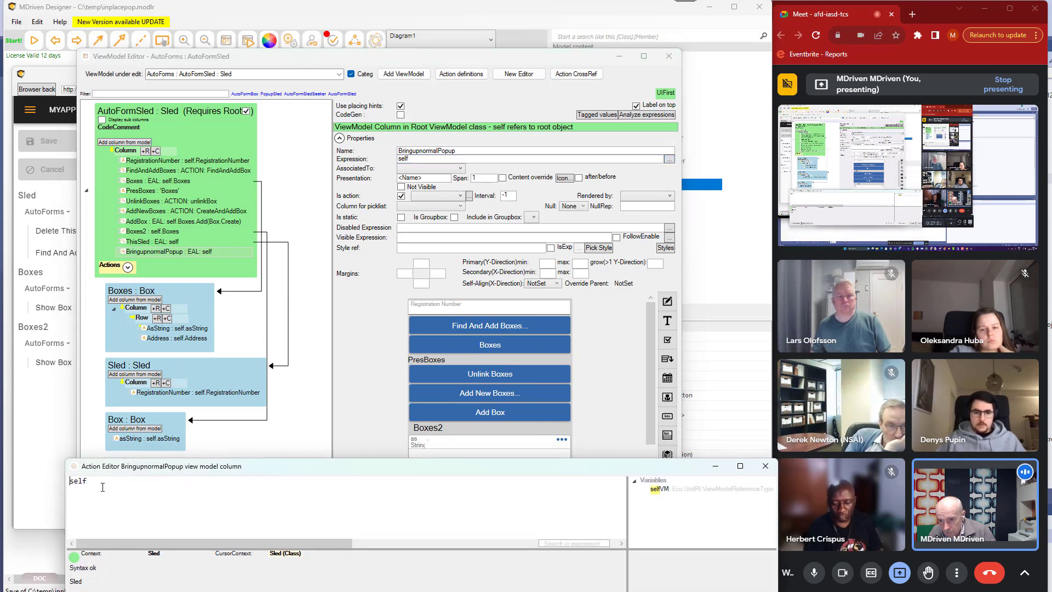
pyautogui.click(106, 484)
pyautogui.write('VM')
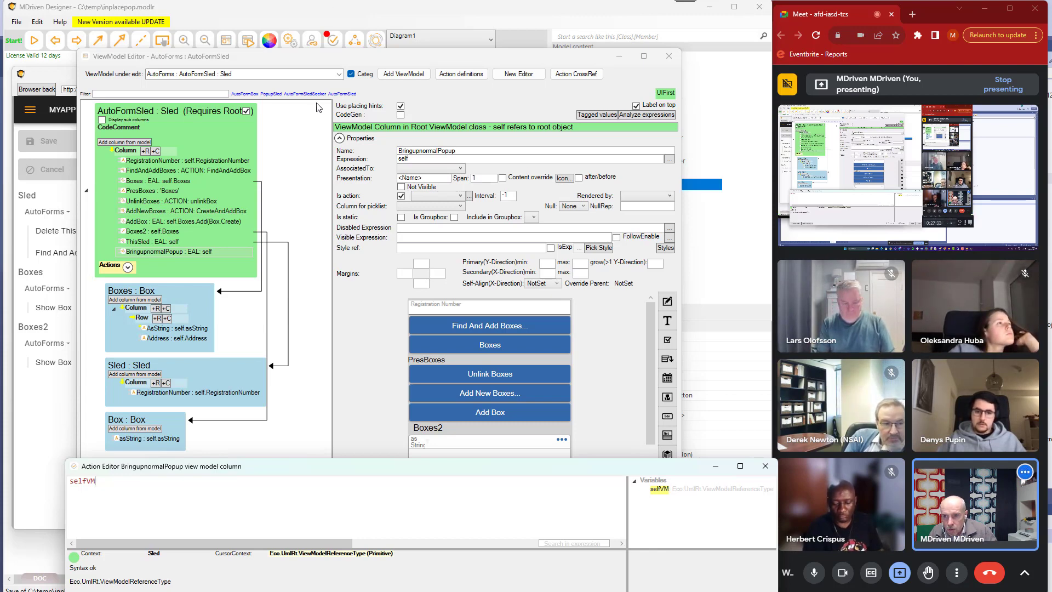
# Return to the PopupSled ViewModel and create a class action on Sled that shows it
pyautogui.hotkey('alt', 'Tab')
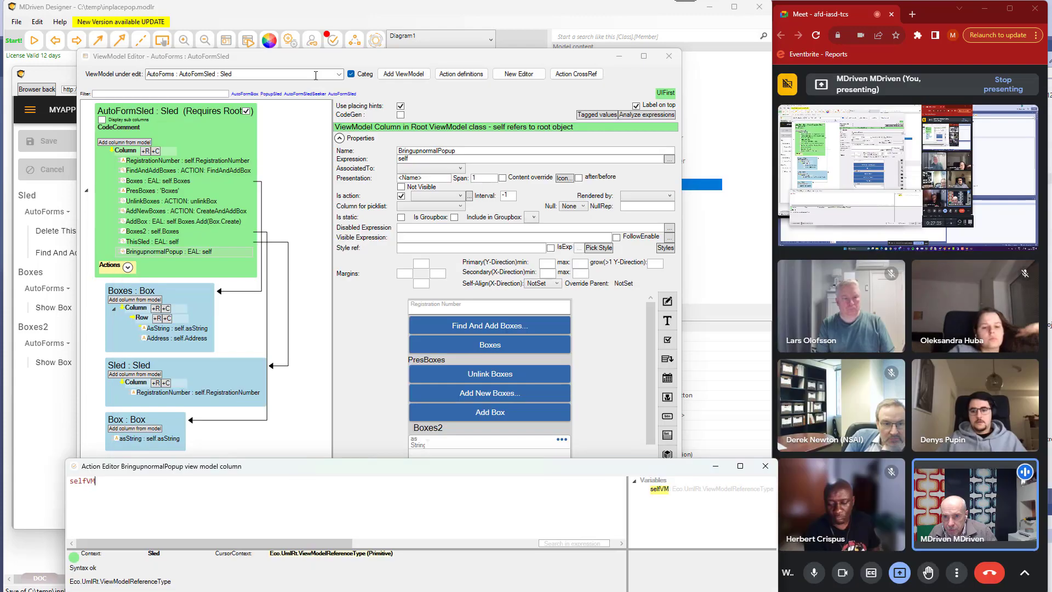
pyautogui.press('Escape')
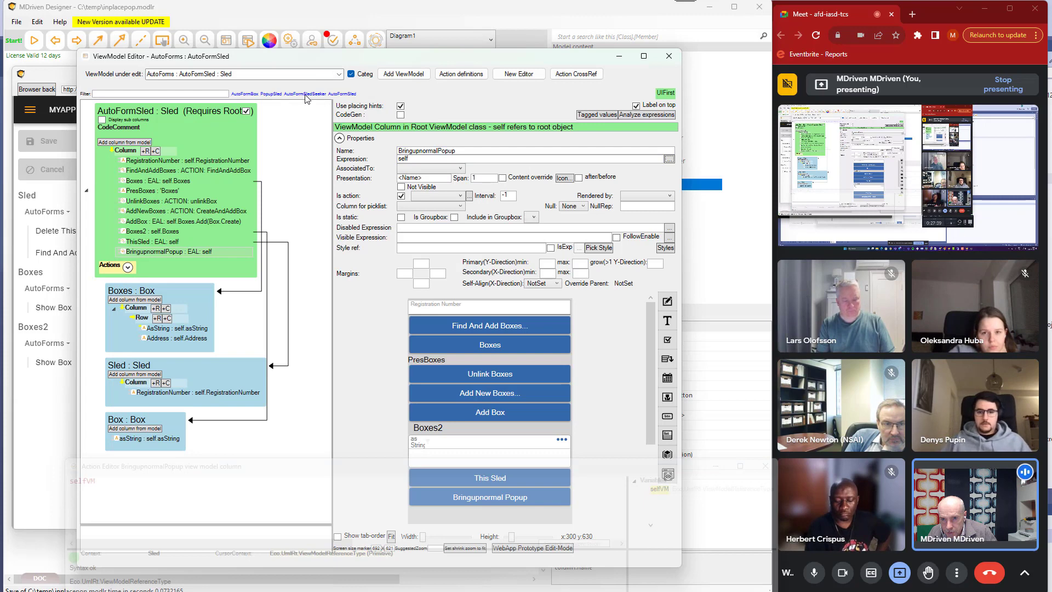
pyautogui.click(272, 95)
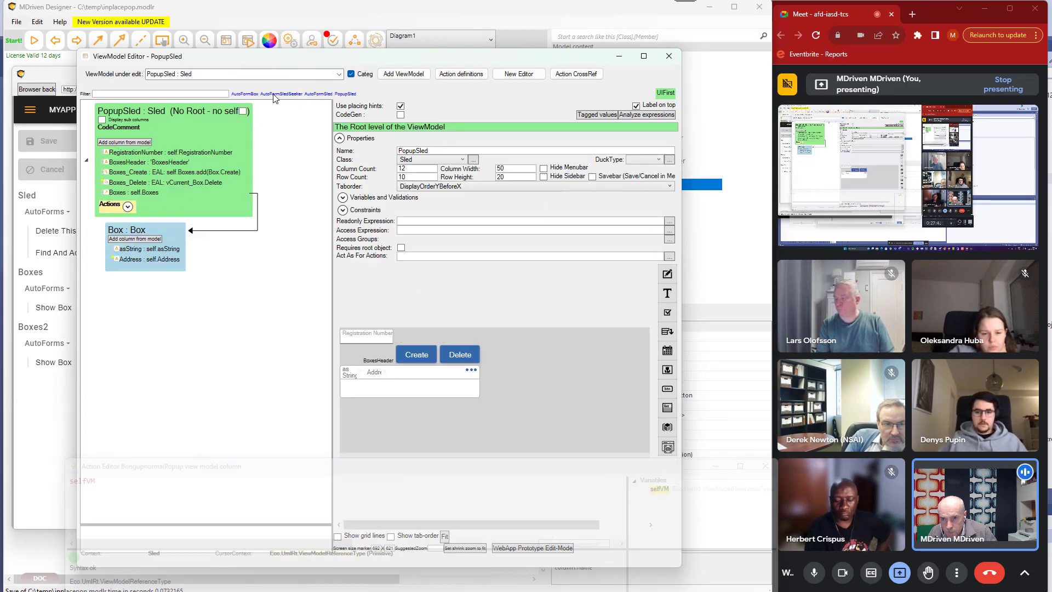
pyautogui.click(128, 207)
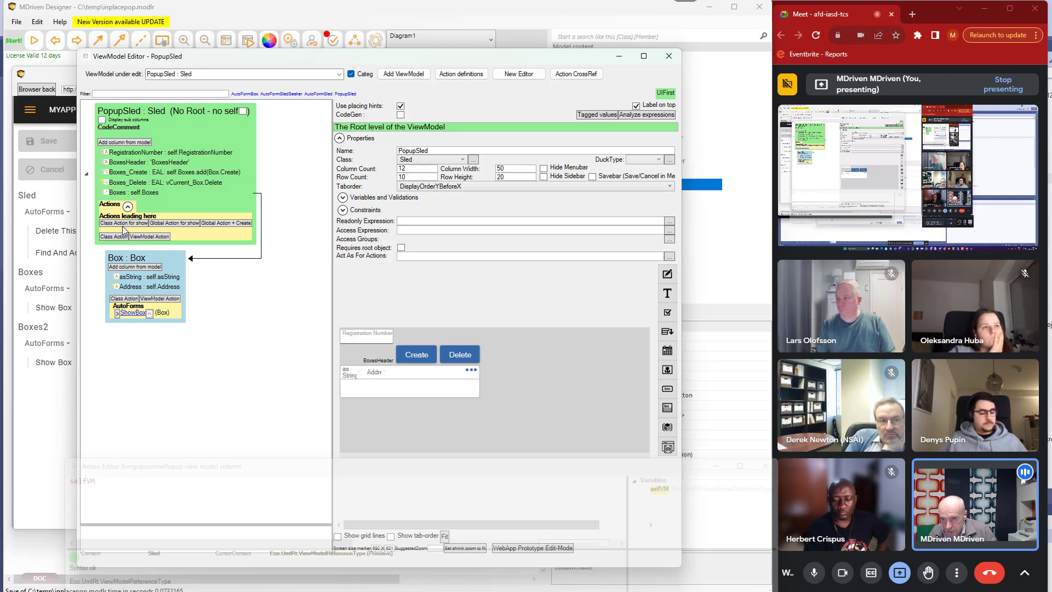
pyautogui.click(123, 230)
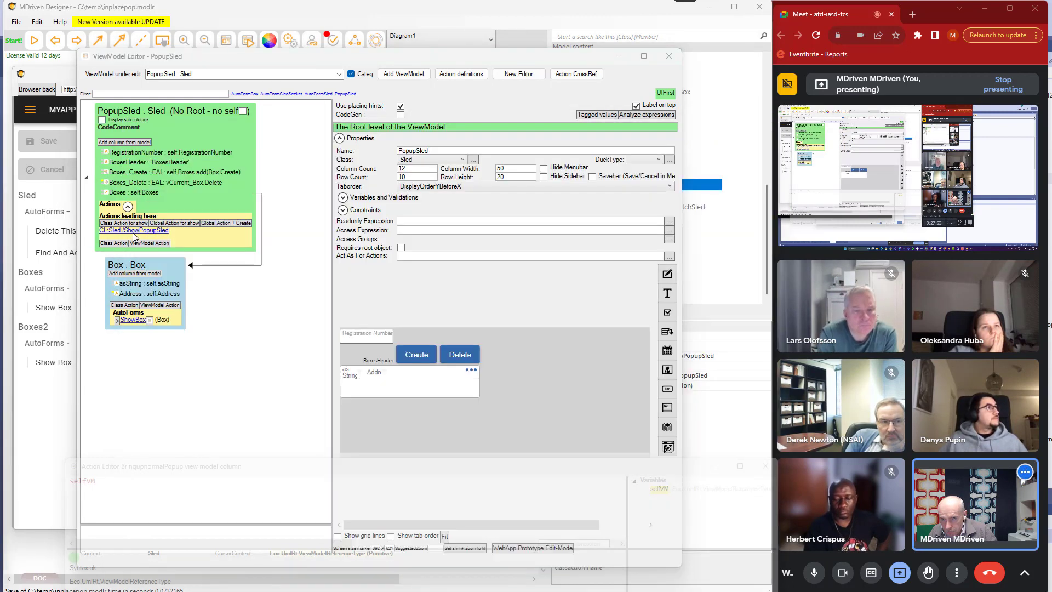
# Open the ShowPopupSled action's definition and its ViewModel root object expression, applying the pending expression edit
pyautogui.doubleClick(134, 231)
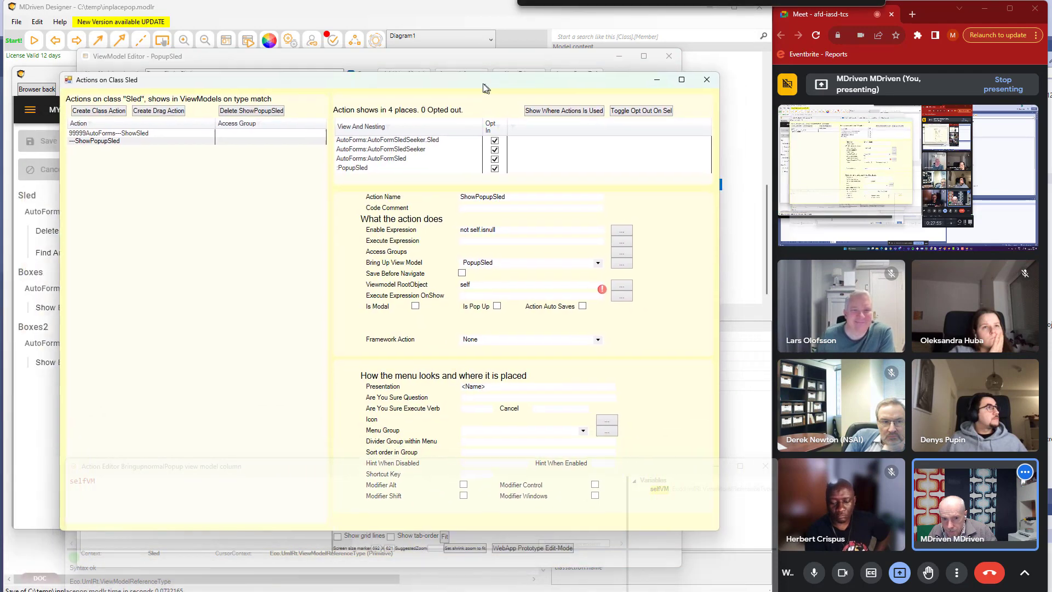
pyautogui.moveTo(483, 84); pyautogui.dragTo(481, 84)
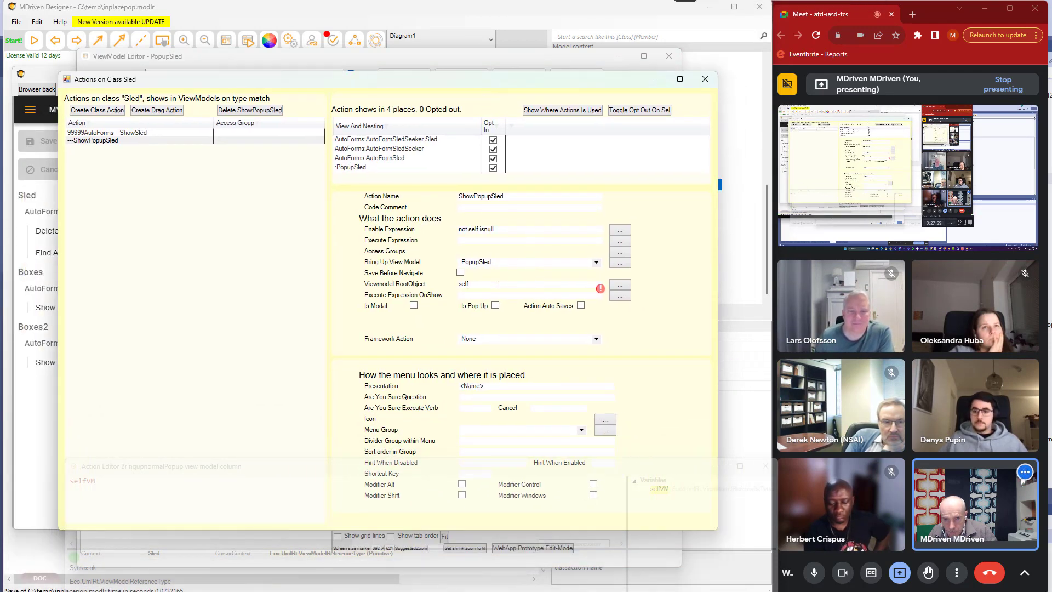
pyautogui.click(623, 291)
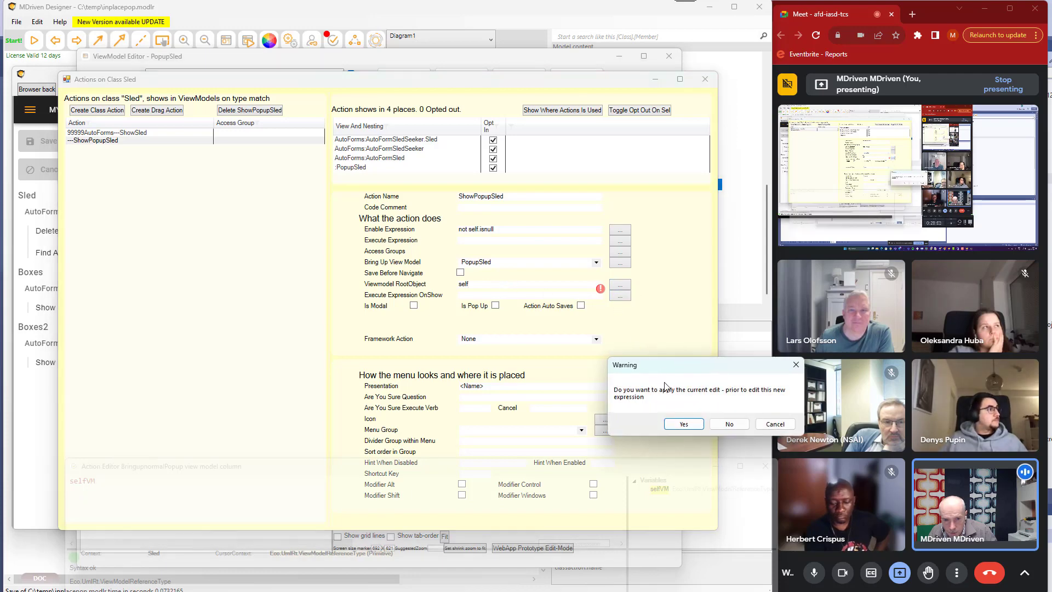
pyautogui.moveTo(665, 381); pyautogui.dragTo(631, 377)
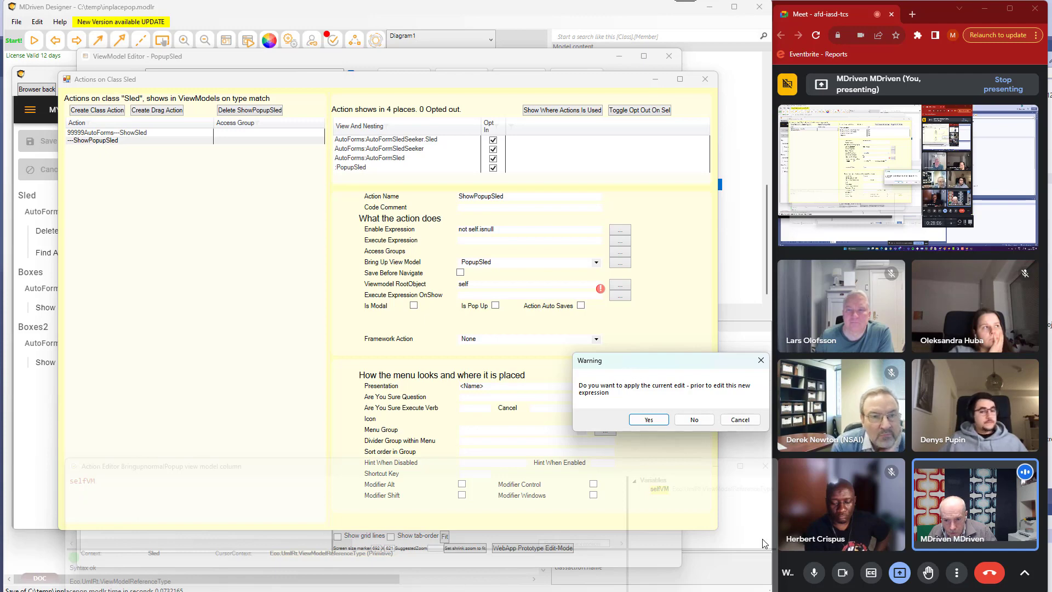
pyautogui.click(650, 420)
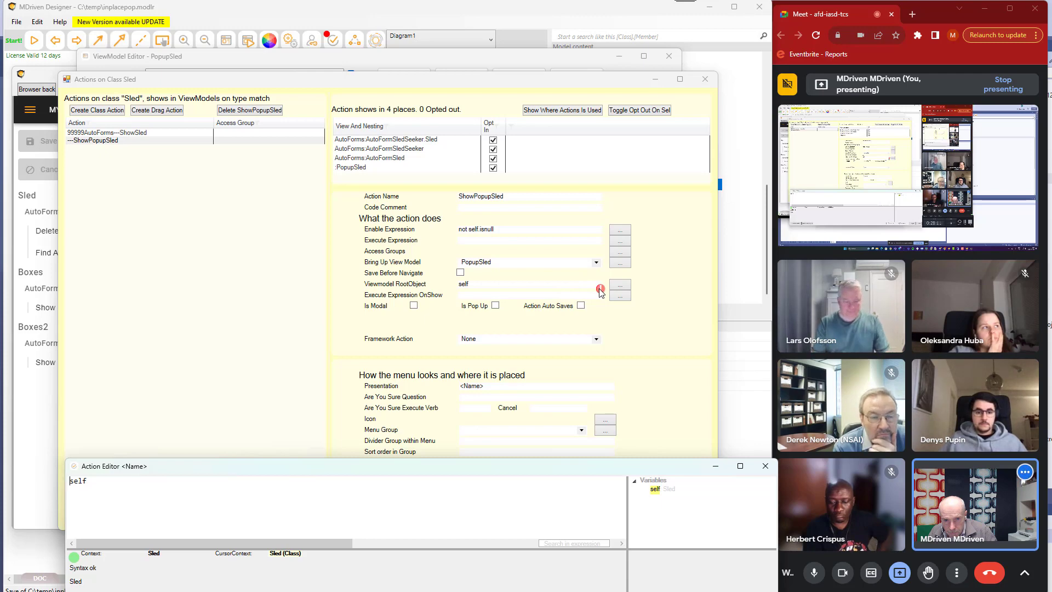
# Set the ShowPopupSled action to display as a popup and close the expression editor
pyautogui.click(528, 283)
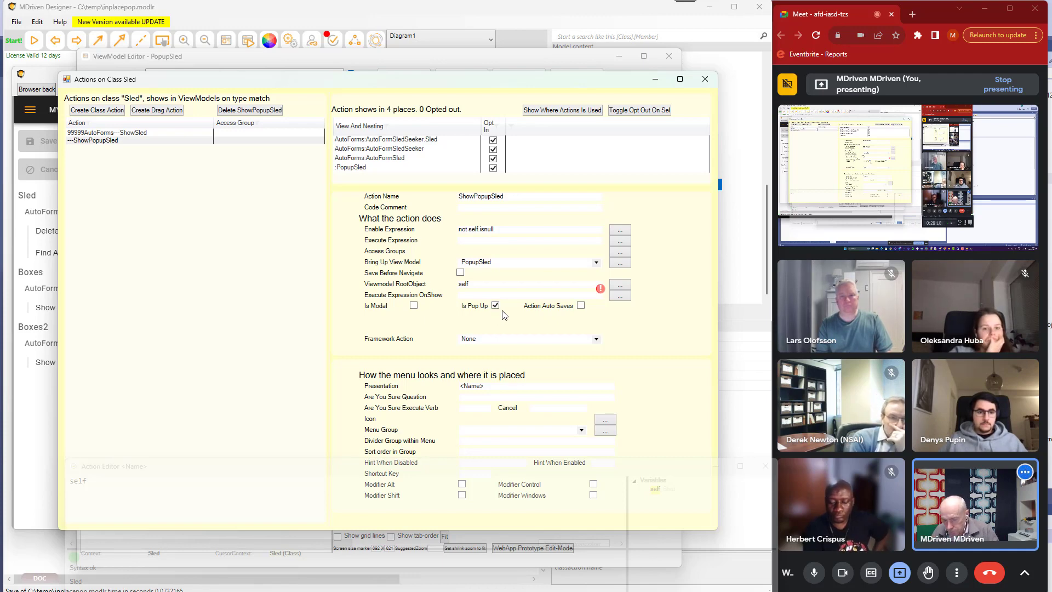
pyautogui.click(507, 265)
pyautogui.click(504, 266)
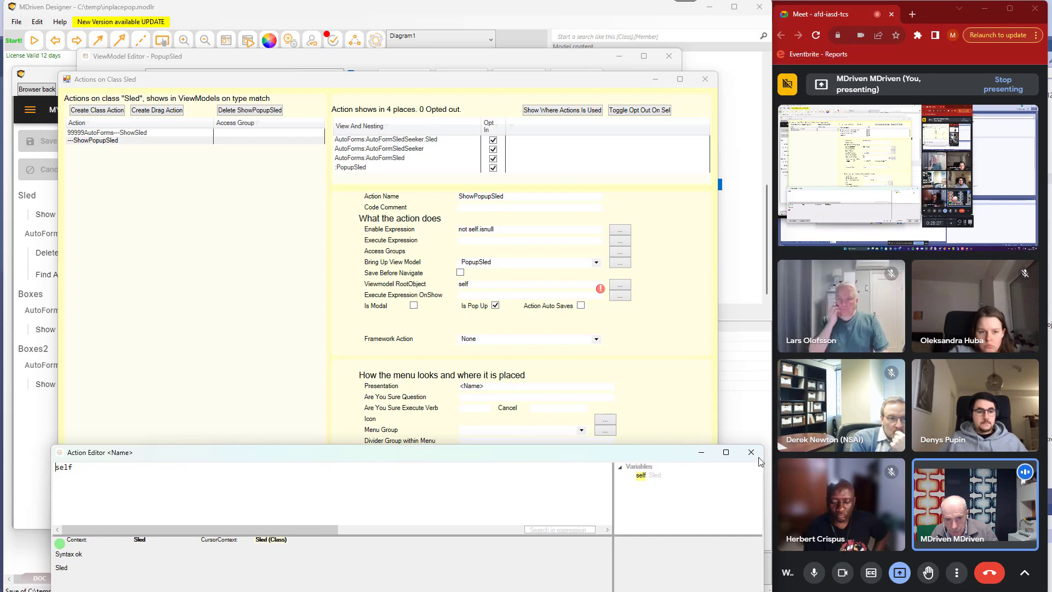
pyautogui.click(765, 466)
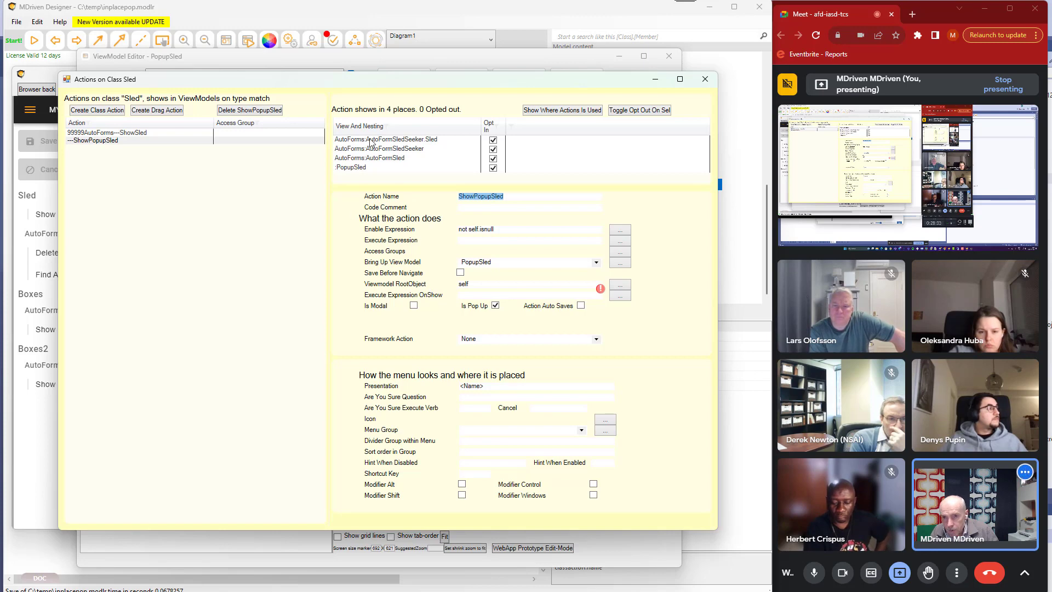
pyautogui.click(378, 86)
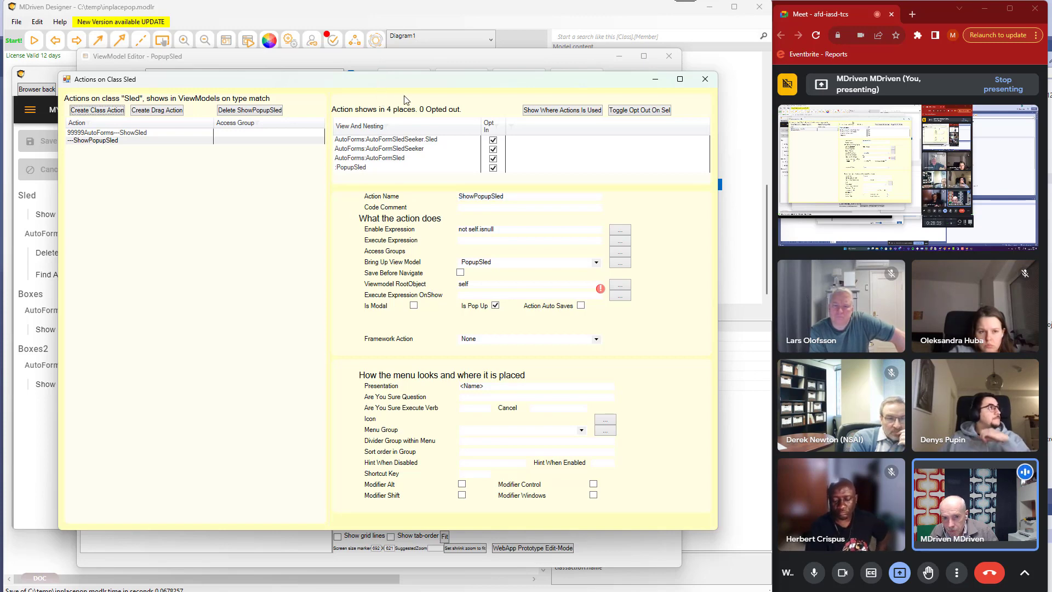
# Return to the AutoFormSled ViewModel and open the expression editor of its BringupnormalPopup column
pyautogui.hotkey('alt', 'Tab')
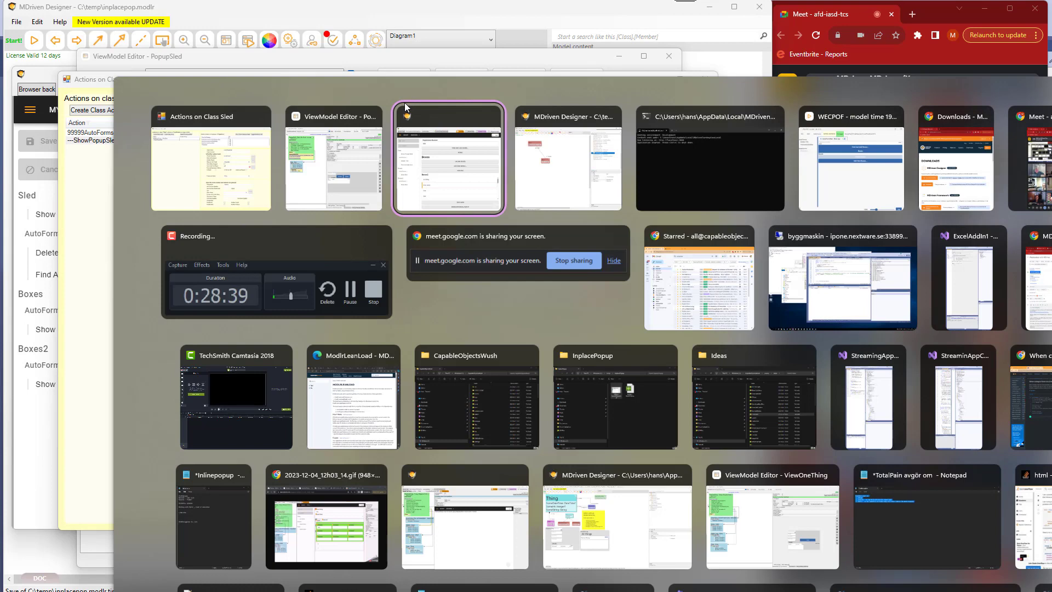
pyautogui.hotkey('alt', 'shift', 'Tab')
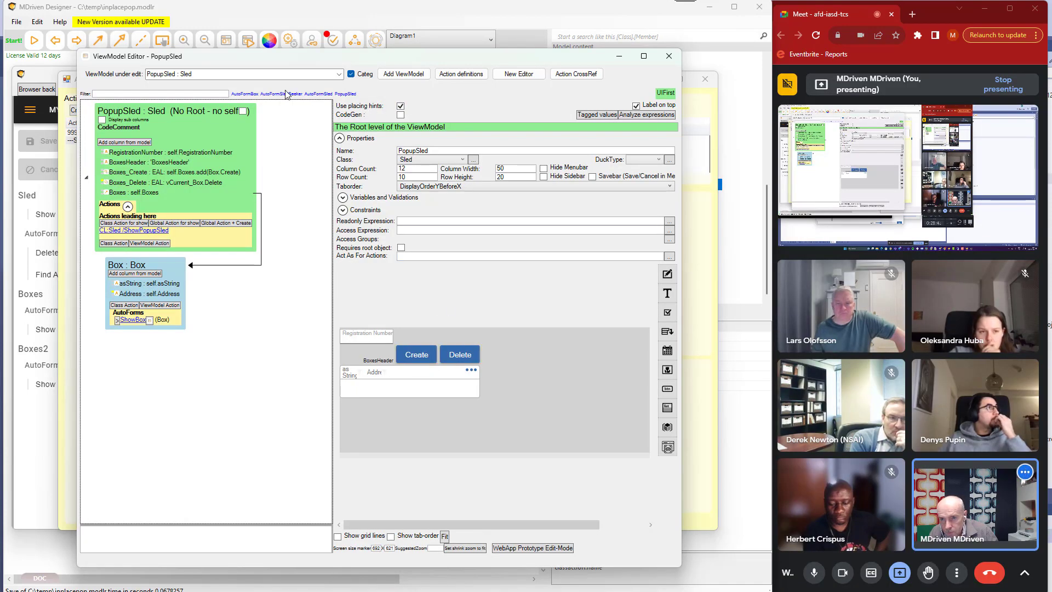
pyautogui.click(318, 95)
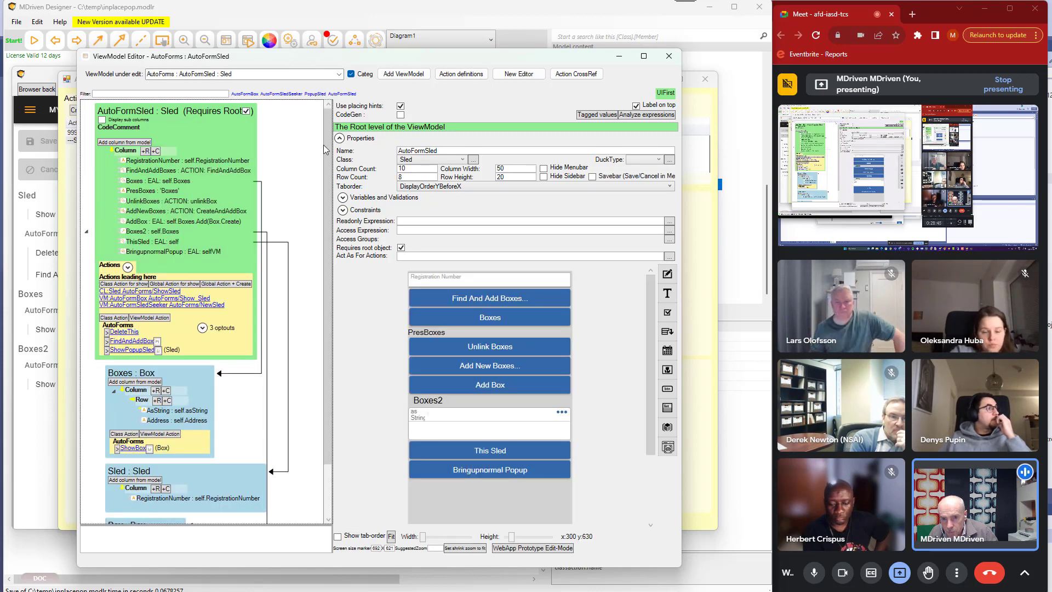
pyautogui.click(466, 470)
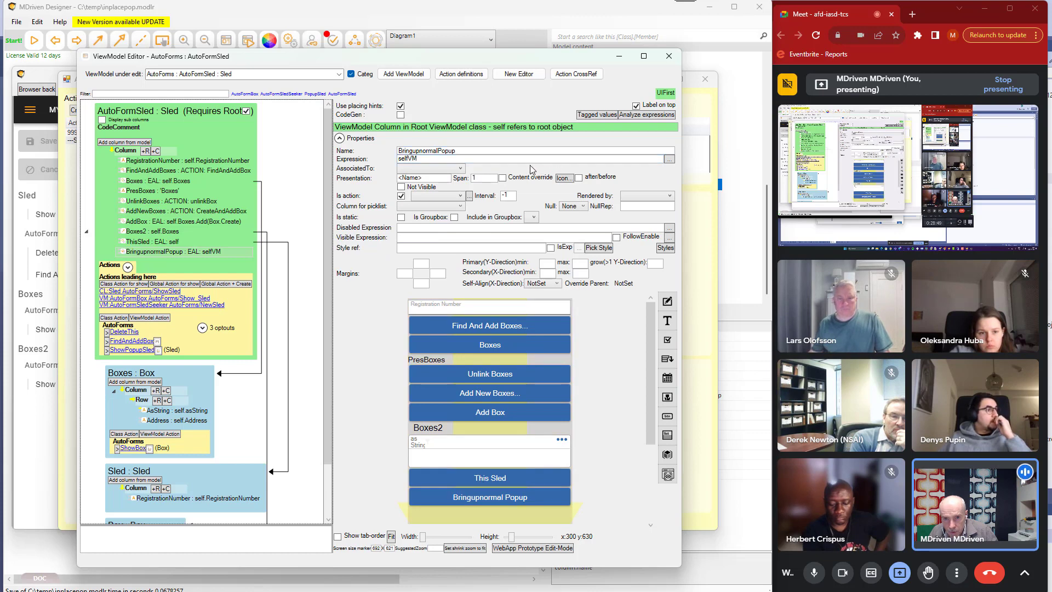
pyautogui.click(669, 159)
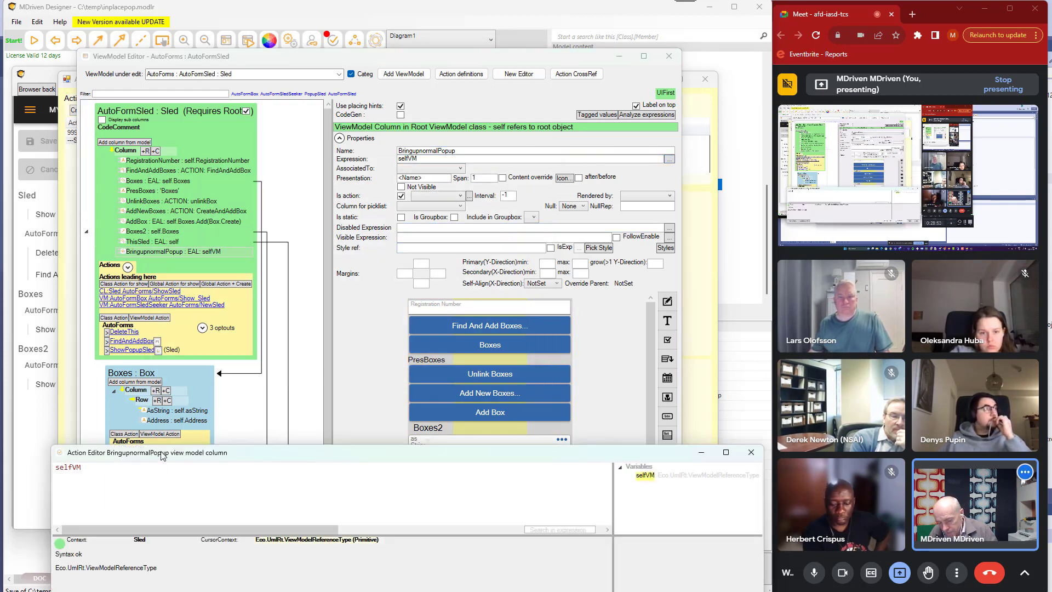
# Extend the selfVM expression with the ExecuteAction operation that takes two string parameters
pyautogui.write('.Ece')
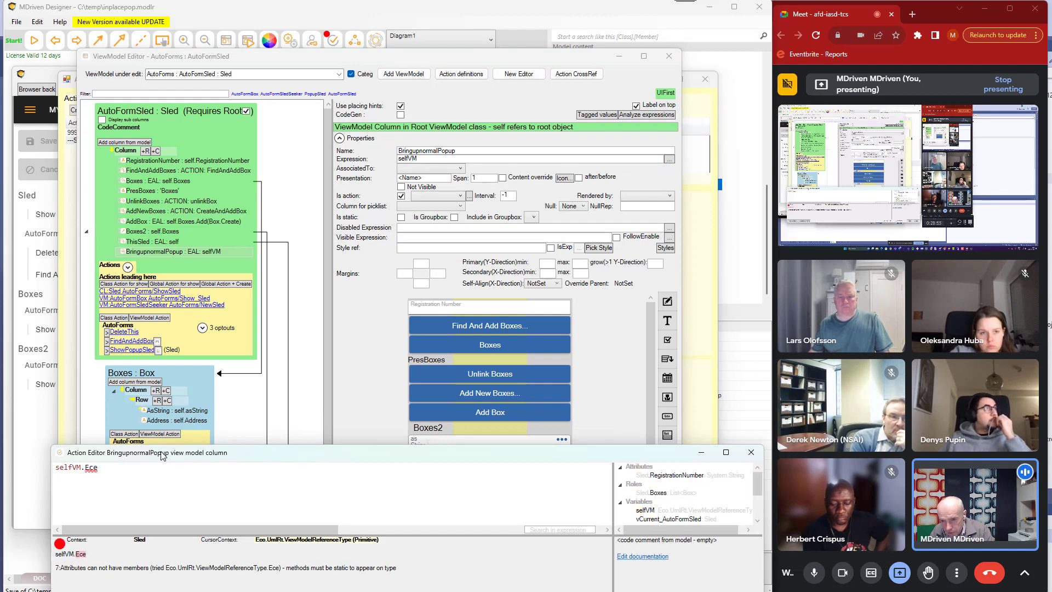
pyautogui.press('BackSpace')
pyautogui.press('BackSpace')
pyautogui.write('xe')
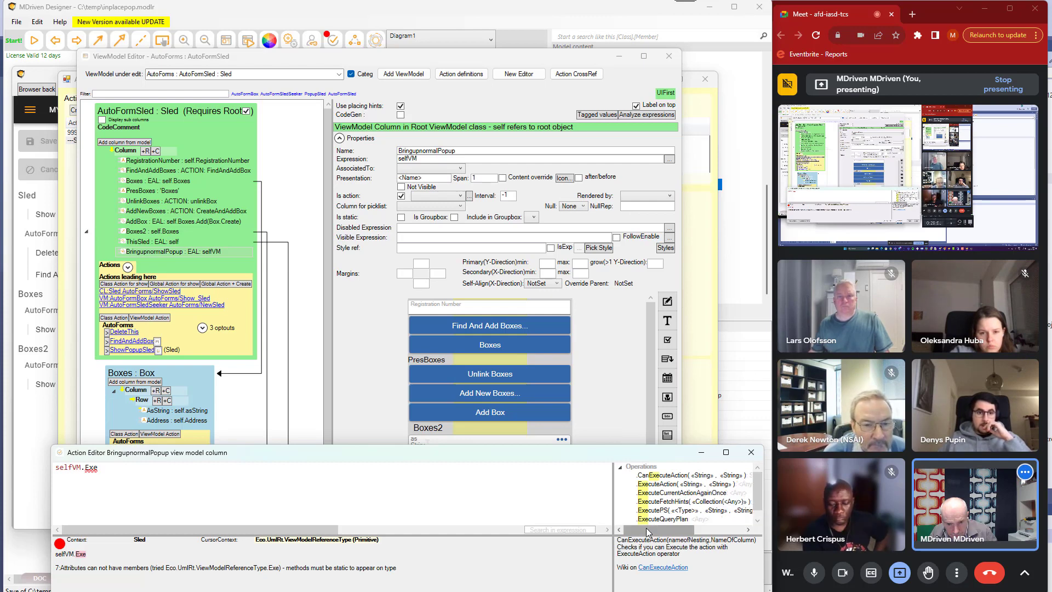
pyautogui.moveTo(643, 445); pyautogui.dragTo(649, 411)
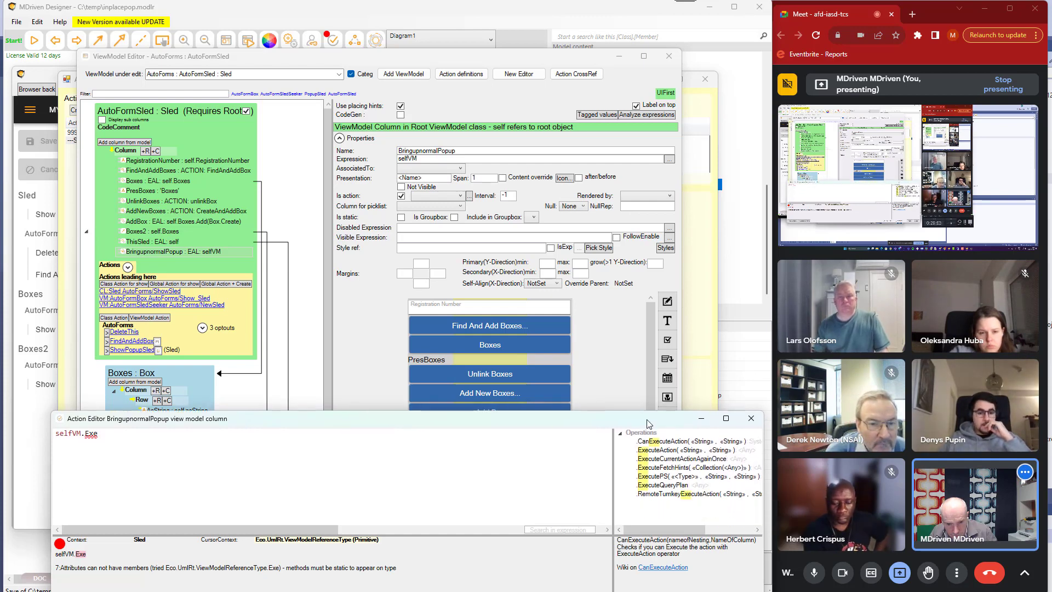
pyautogui.doubleClick(661, 452)
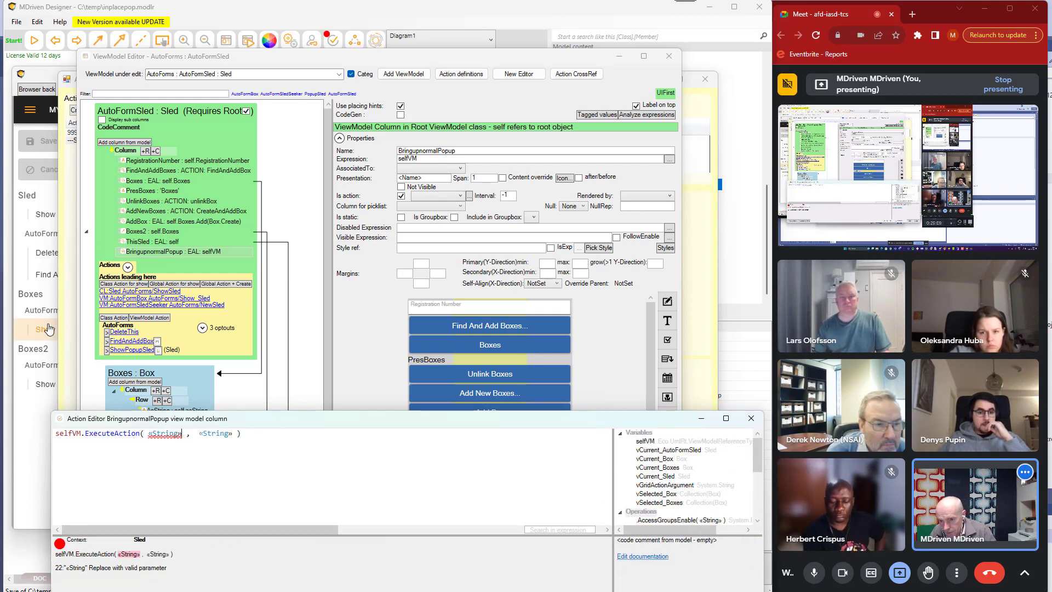
# Fill in the ExecuteAction call's arguments as 'AutoFormSled' and 'ShowPopupSled'
pyautogui.hotkey('ctrl', 'shift', 'Left')
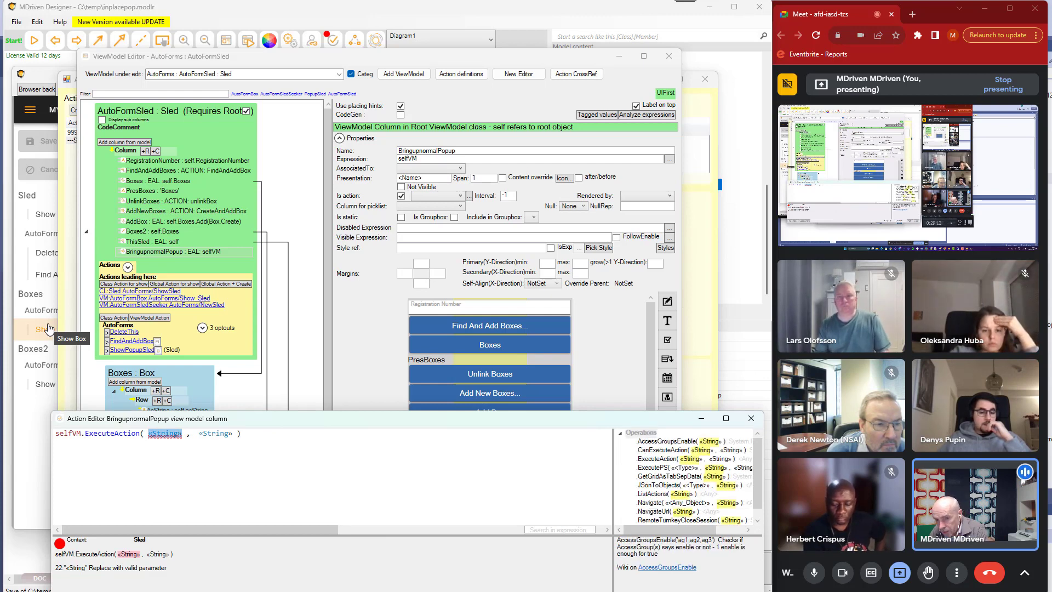
pyautogui.write('"Au')
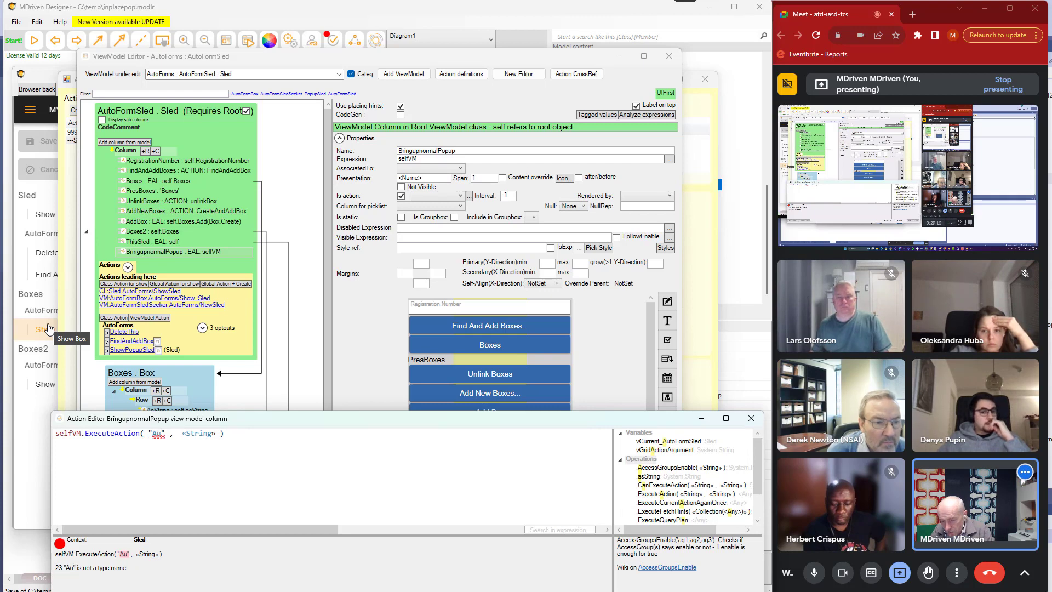
pyautogui.write('to')
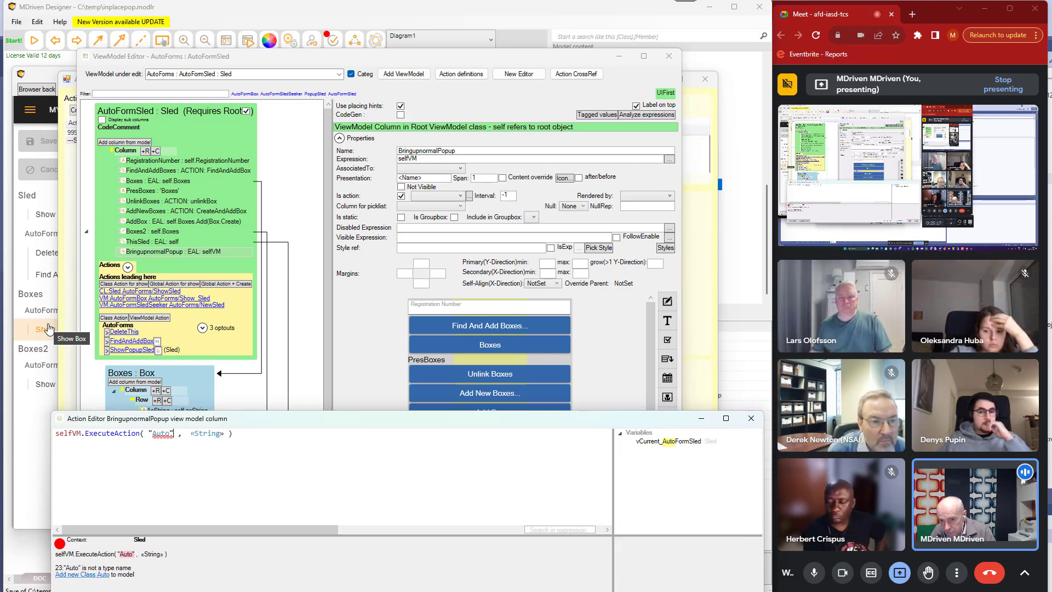
pyautogui.hotkey('ctrl', 'shift', 'Left')
pyautogui.hotkey('ctrl', 'shift', 'Left')
pyautogui.hotkey('ctrl', 'shift', 'Left')
pyautogui.write("''")
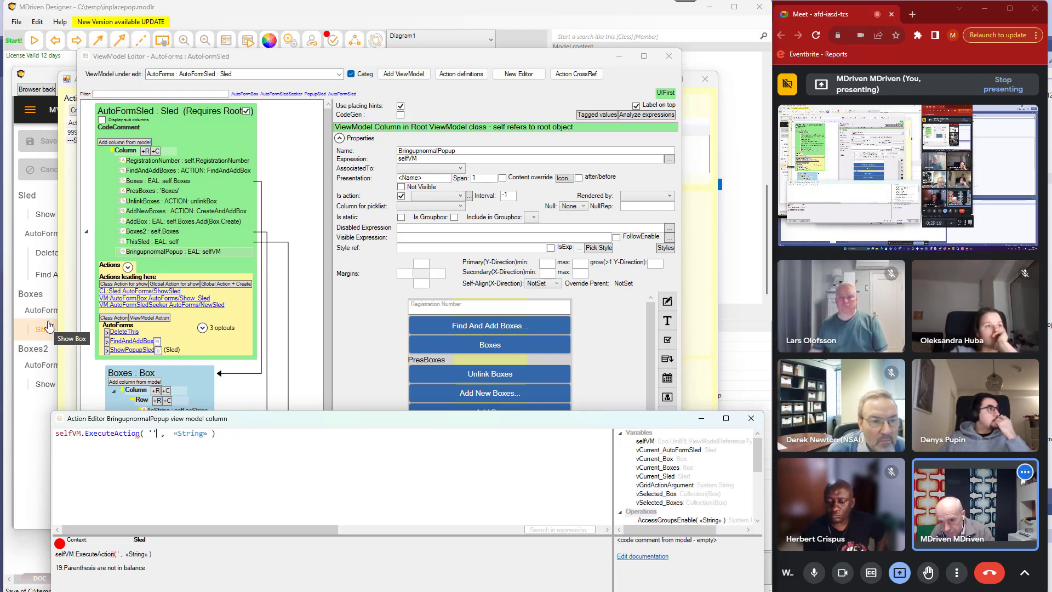
pyautogui.write('Aut')
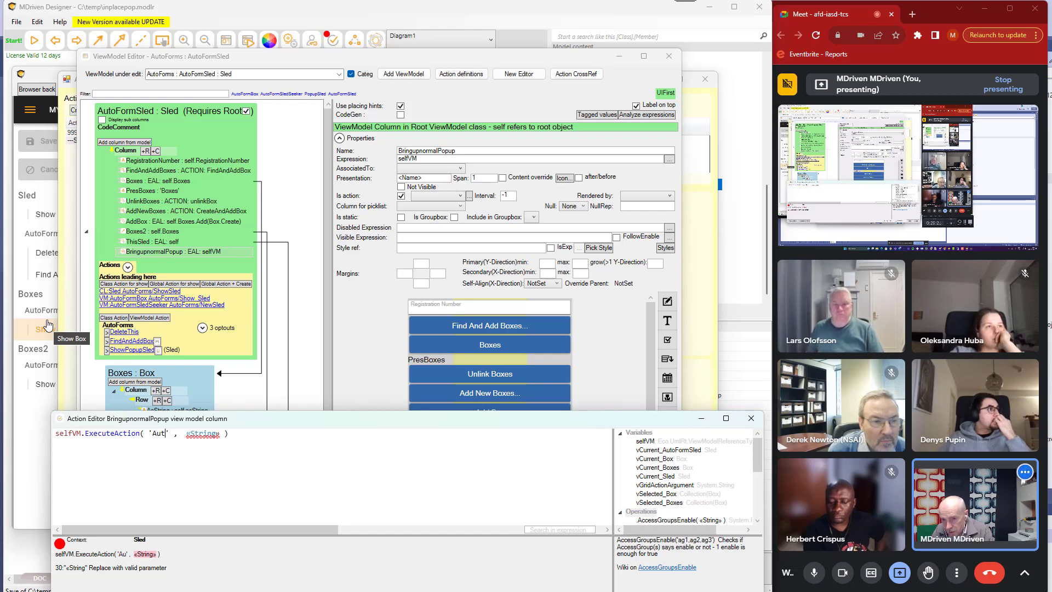
pyautogui.write('oFormSl')
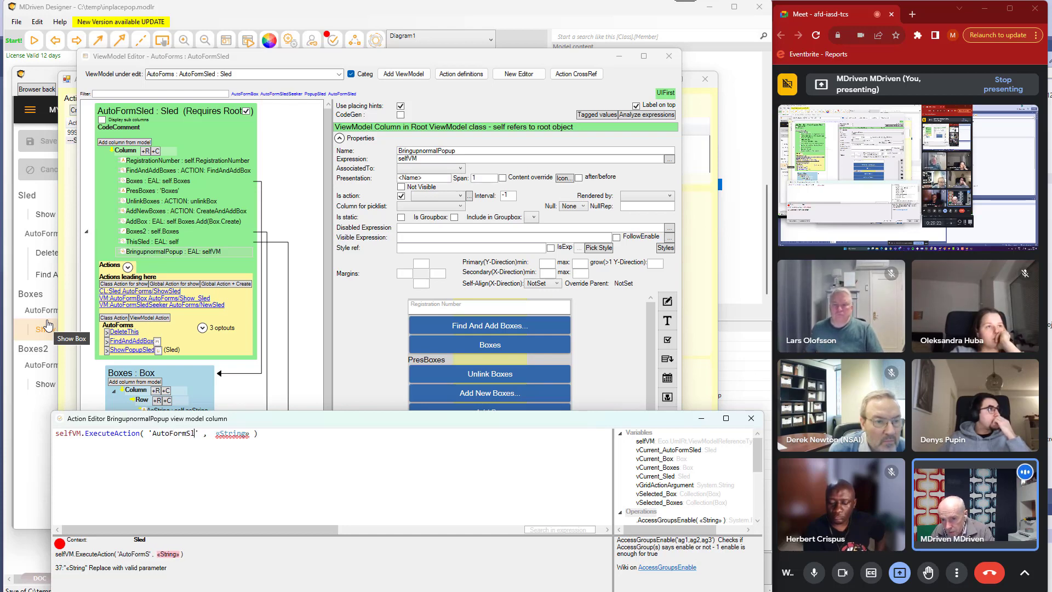
pyautogui.write('ed')
pyautogui.press('Tab')
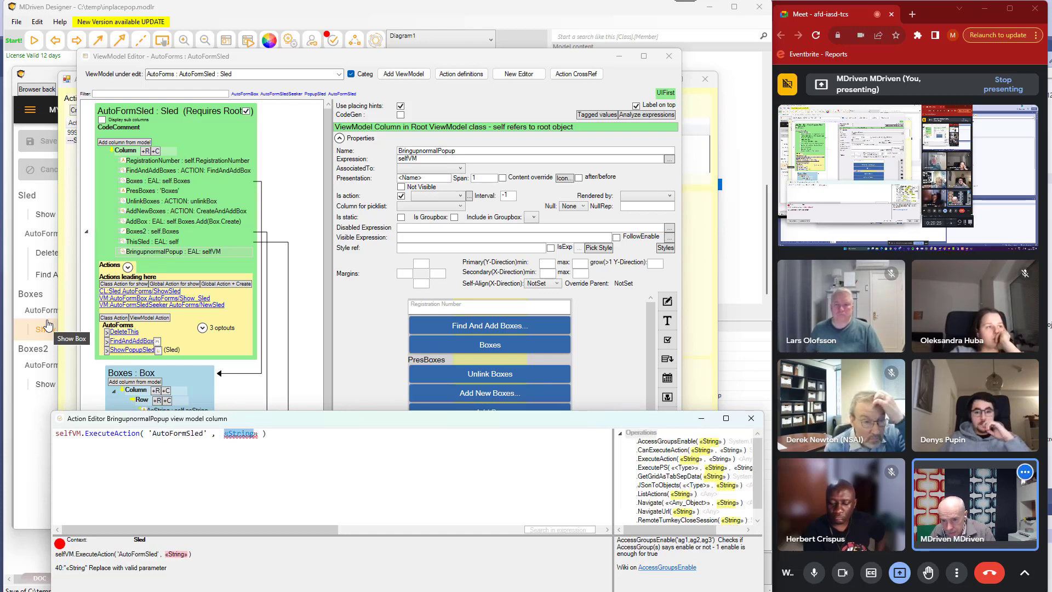
pyautogui.write("'ShowPopupSled")
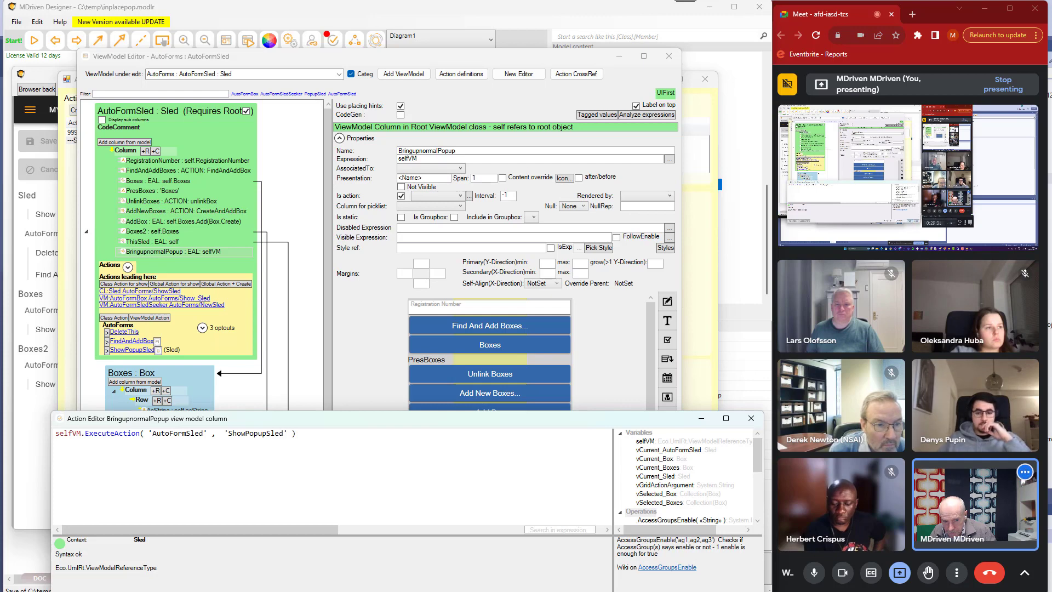
# Switch to the running web app and test Bringupnormal Popup on the aaa sled, moving the action editor out of the way
pyautogui.click(37, 456)
pyautogui.scroll(-1, 335, 426)
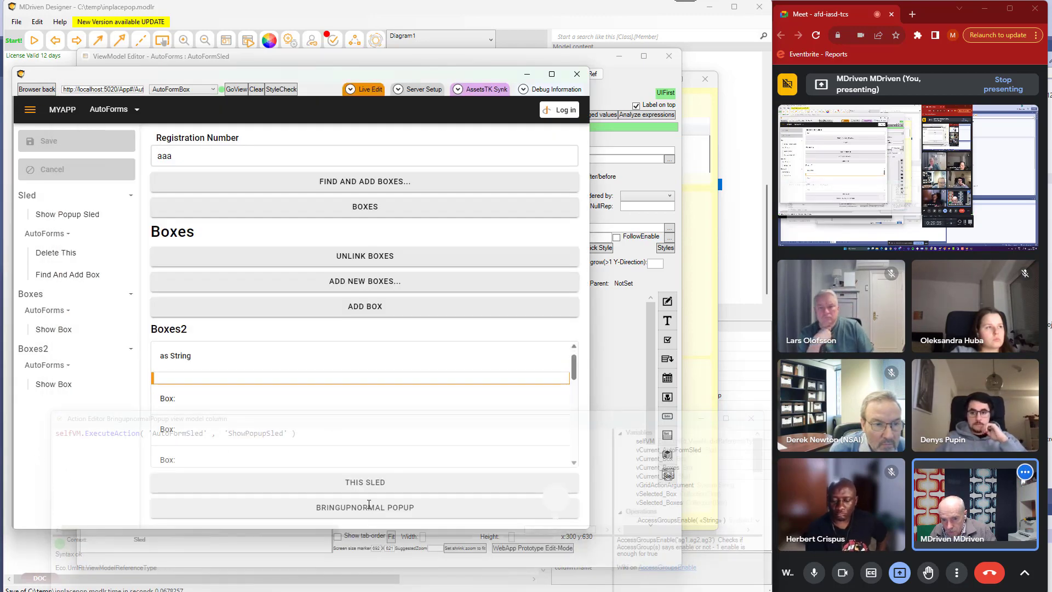
pyautogui.click(363, 505)
pyautogui.moveTo(380, 418); pyautogui.dragTo(368, 576)
pyautogui.click(380, 508)
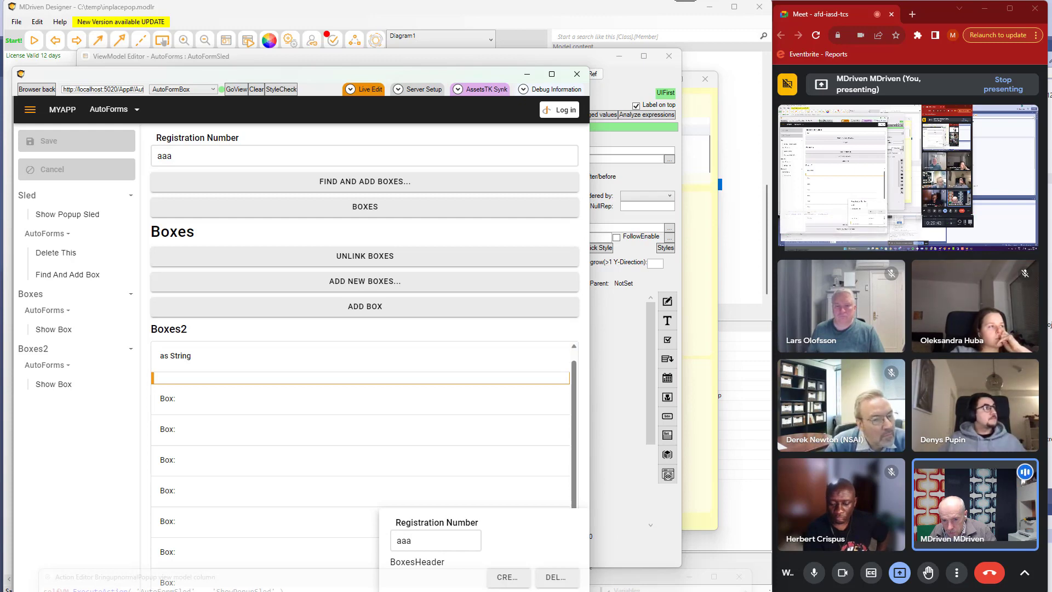
# Move the action editor off the web app, go back from the box view to the aaa sled and test its popup again
pyautogui.hotkey('alt', 'Tab')
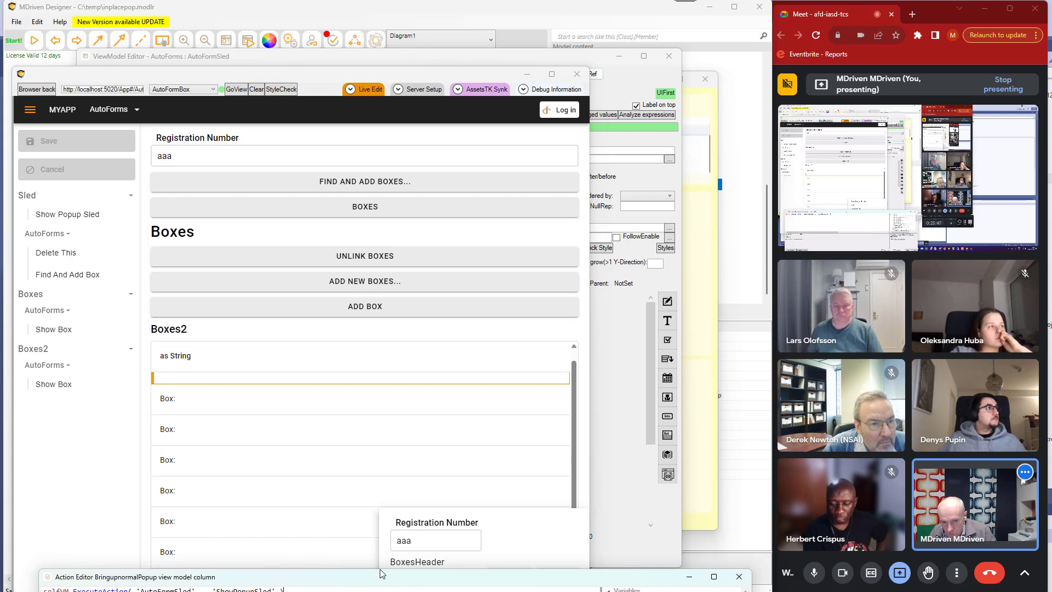
pyautogui.moveTo(381, 571); pyautogui.dragTo(1, 463)
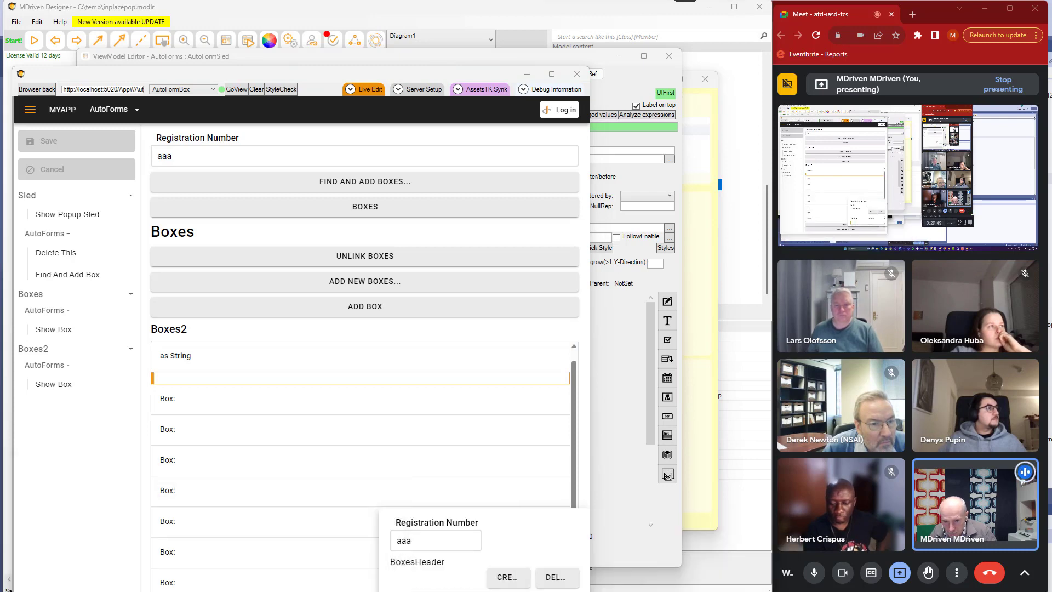
pyautogui.click(318, 591)
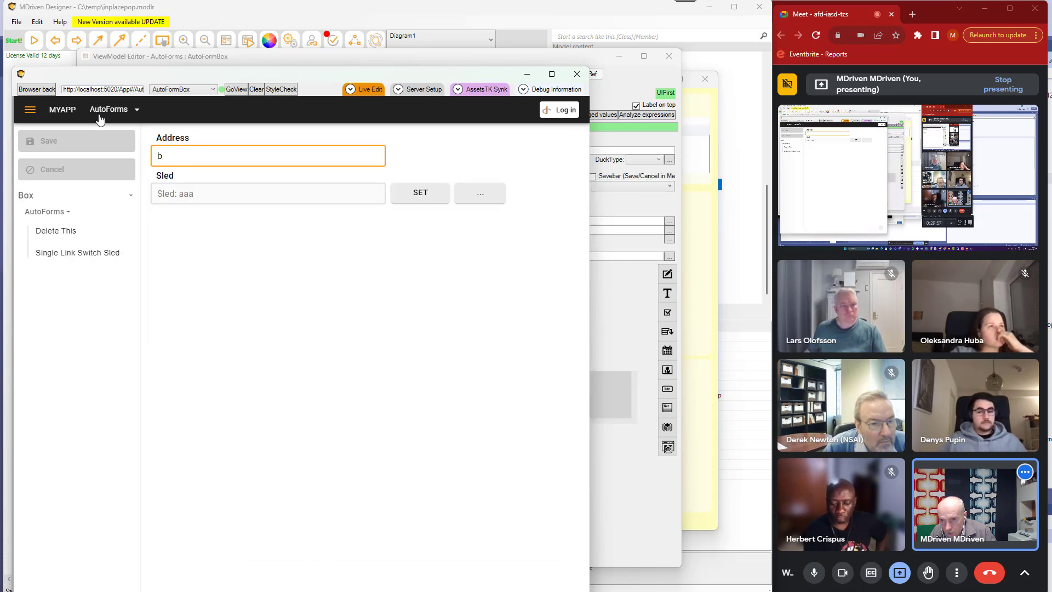
pyautogui.click(43, 90)
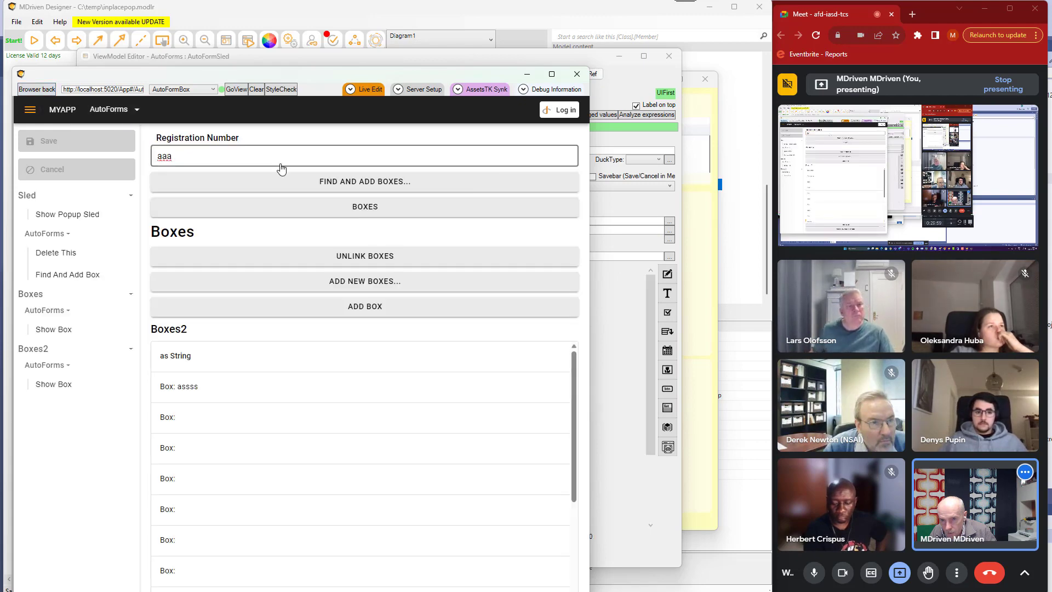
pyautogui.click(297, 591)
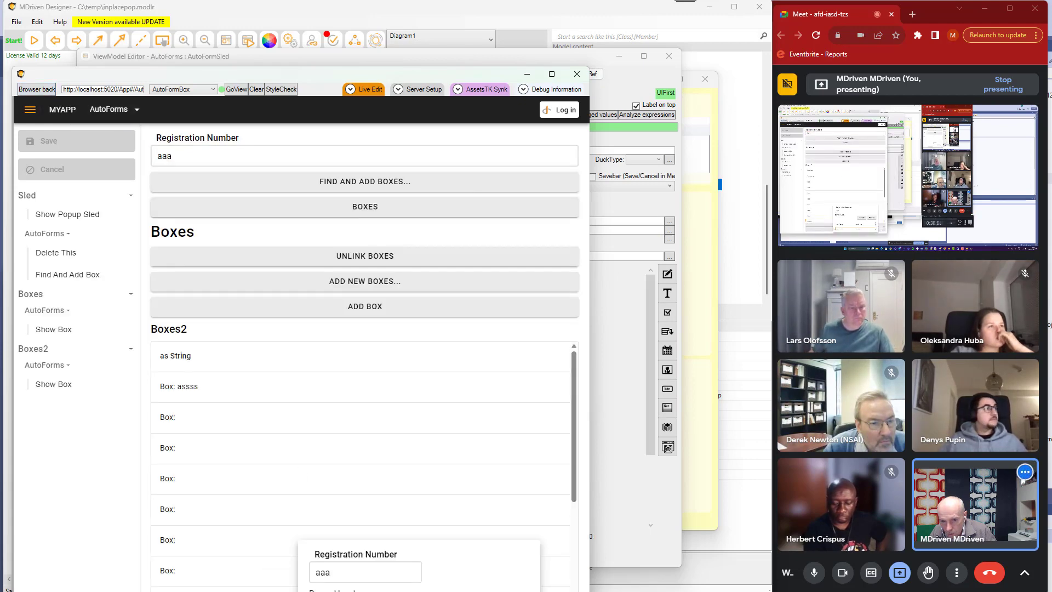
pyautogui.click(346, 572)
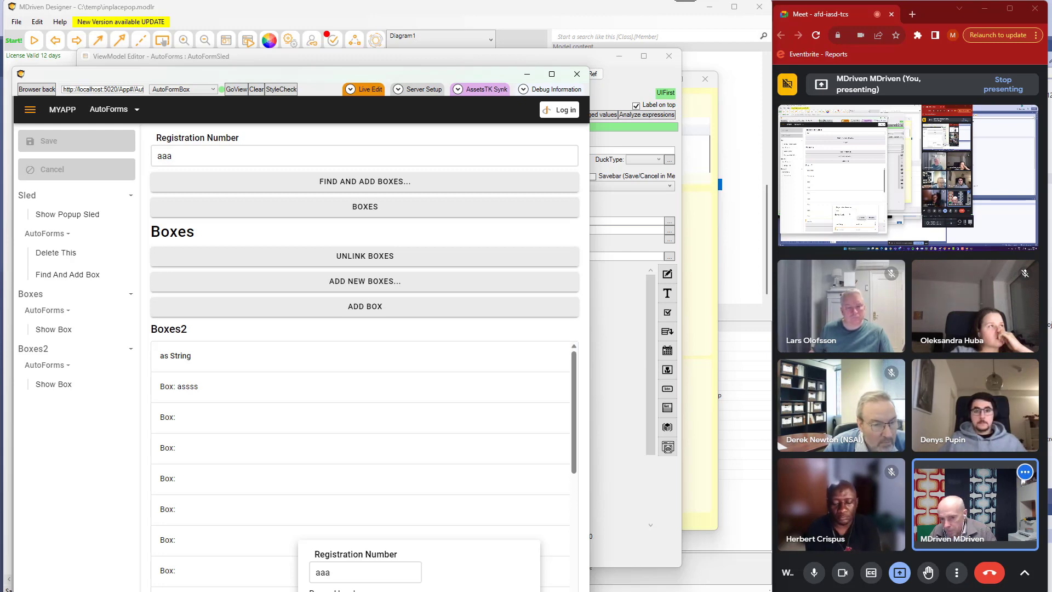
pyautogui.click(324, 572)
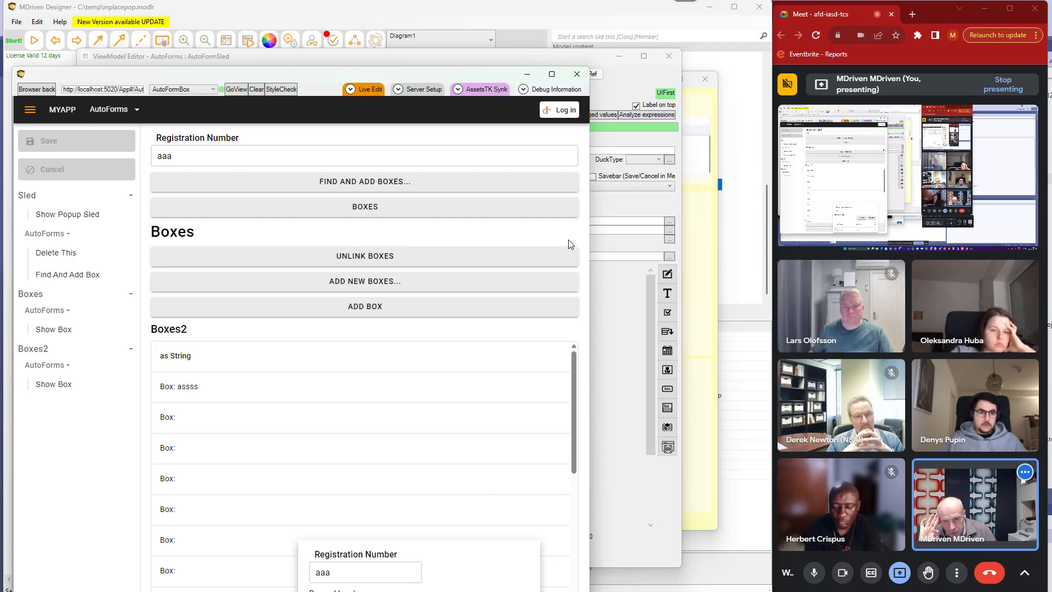
# Bring the BringupnormalPopup expression editor back into view and rearrange the windows to compare its expression with the open popup
pyautogui.hotkey('alt', 'Tab')
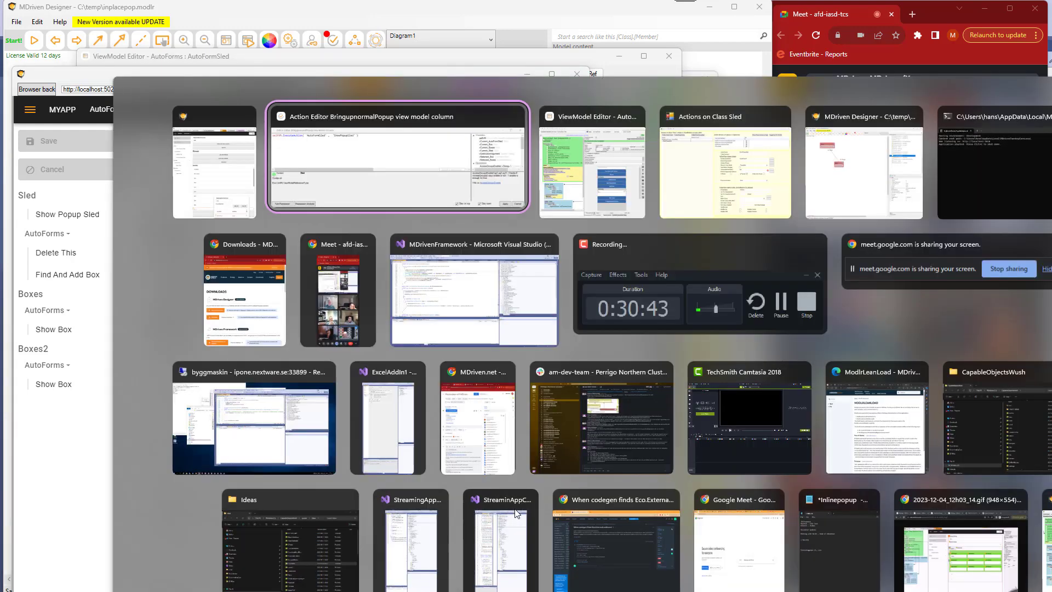
pyautogui.press('Escape')
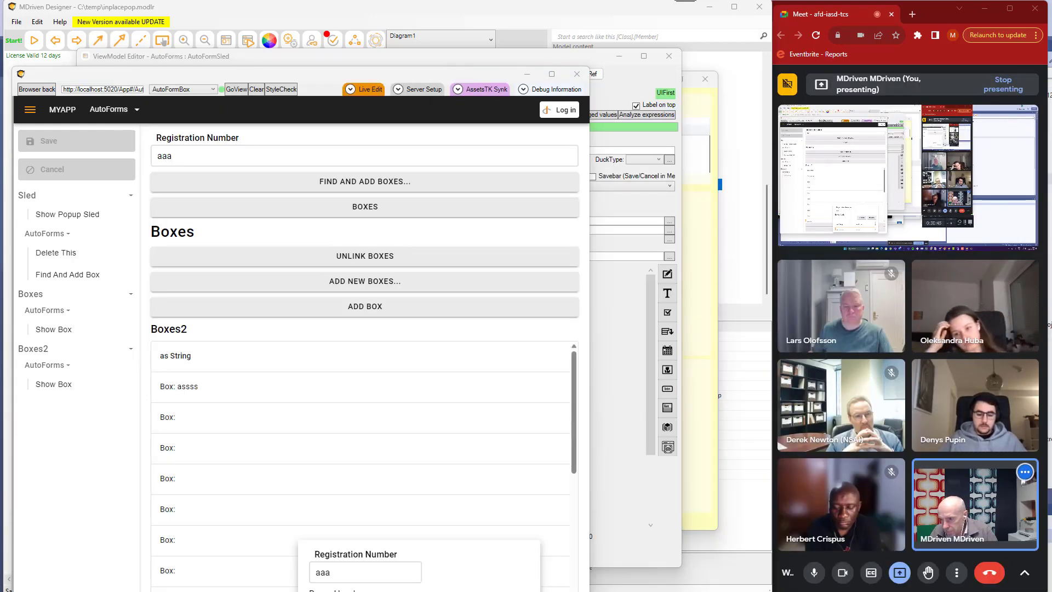
pyautogui.moveTo(0, 416); pyautogui.dragTo(274, 451)
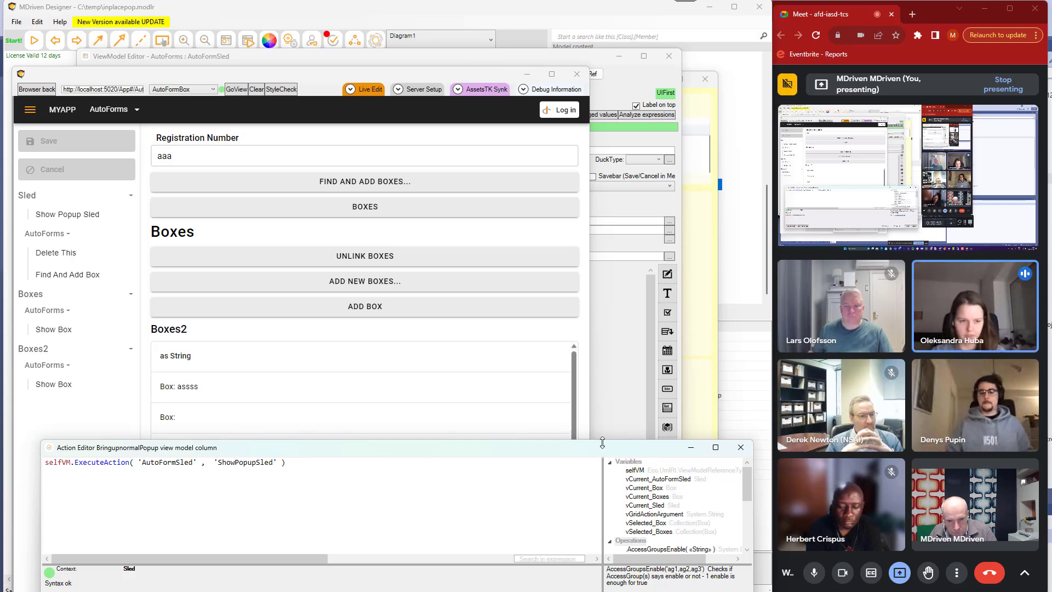
pyautogui.moveTo(588, 455); pyautogui.dragTo(580, 540)
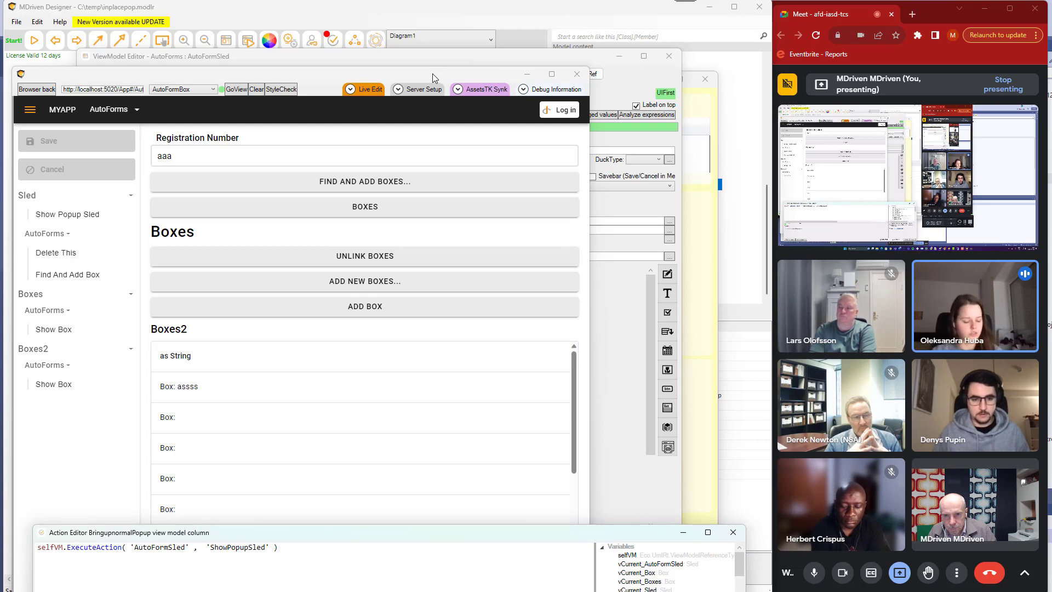
pyautogui.moveTo(432, 73); pyautogui.dragTo(441, 39)
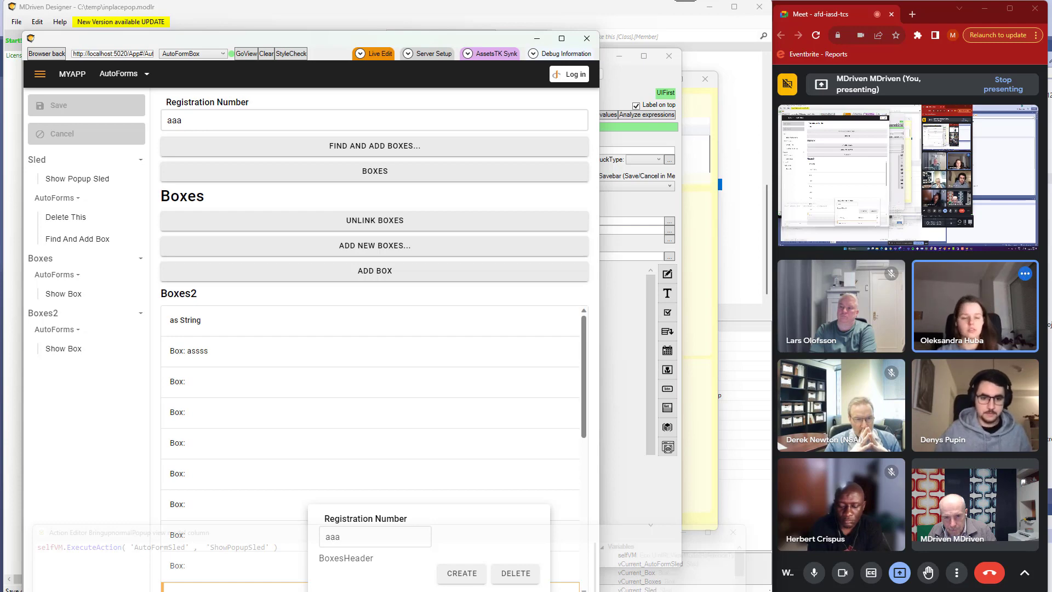
# In the AutoFormSled ViewModel, widen the tree area and add two column containers inside the root column, with a row in the first
pyautogui.click(628, 359)
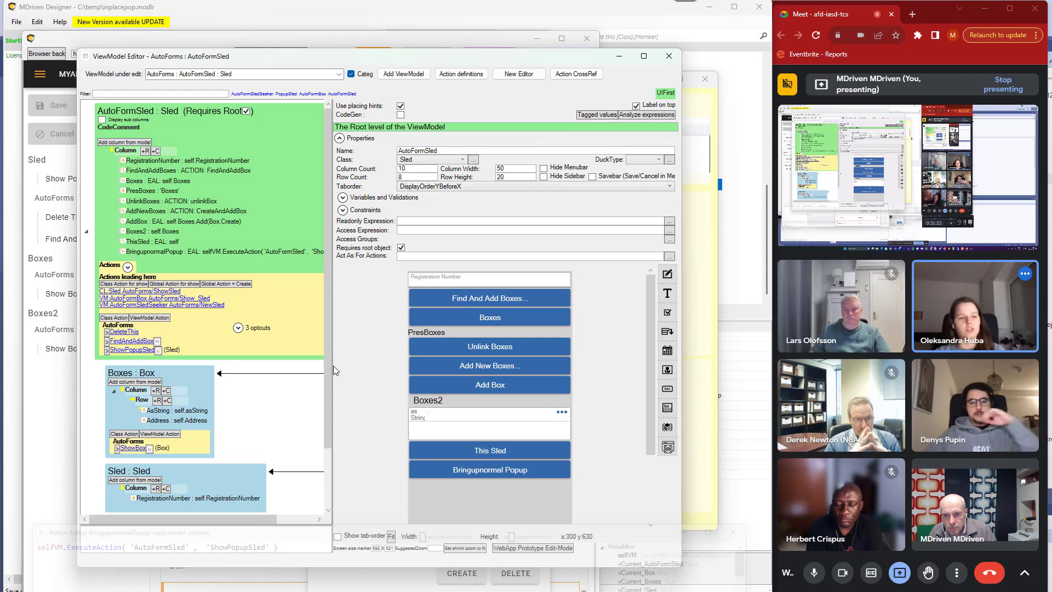
pyautogui.moveTo(333, 366); pyautogui.dragTo(366, 360)
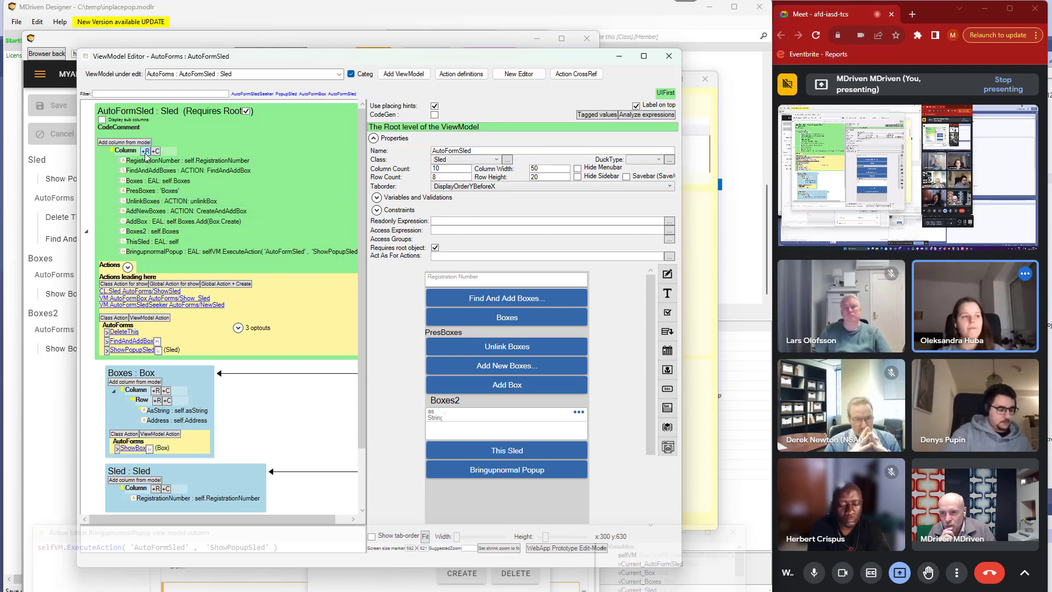
pyautogui.click(156, 151)
pyautogui.click(156, 152)
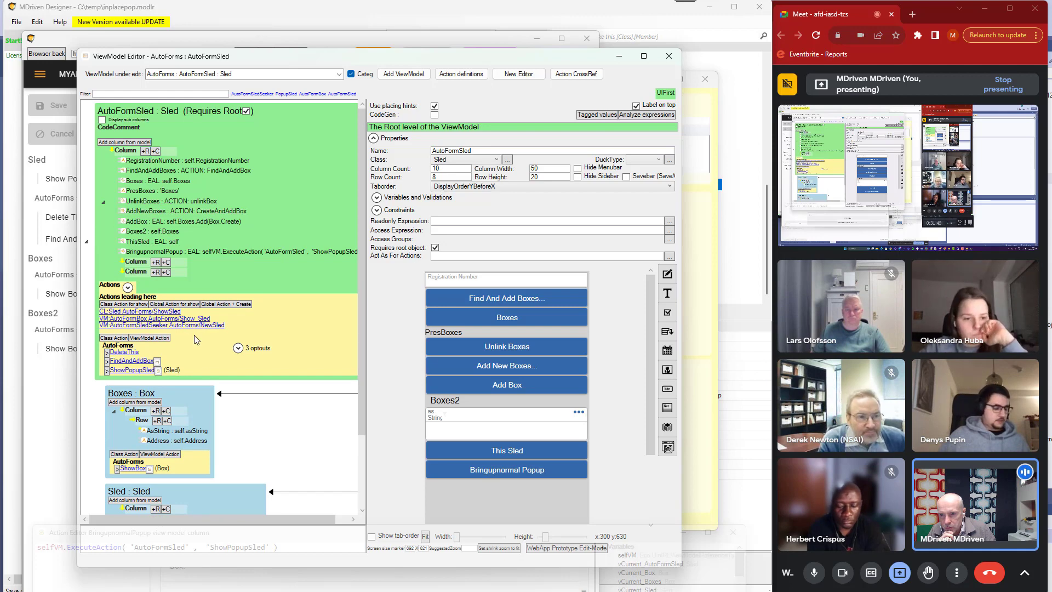
pyautogui.click(156, 262)
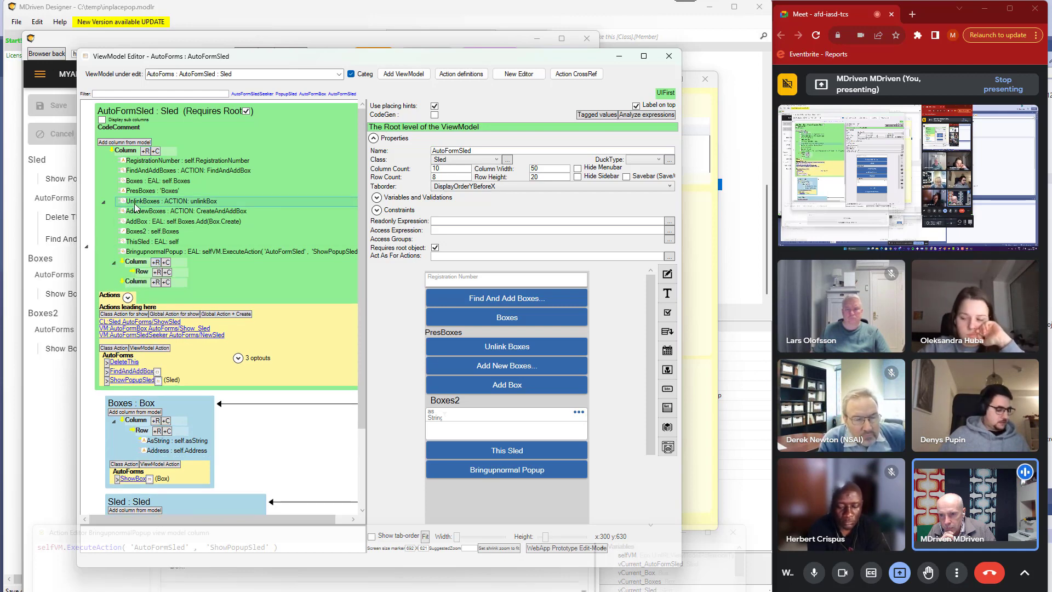
# Move RegistrationNumber and UnlinkBoxes into the nested row and all remaining root attributes and actions into the second nested column
pyautogui.click(147, 163)
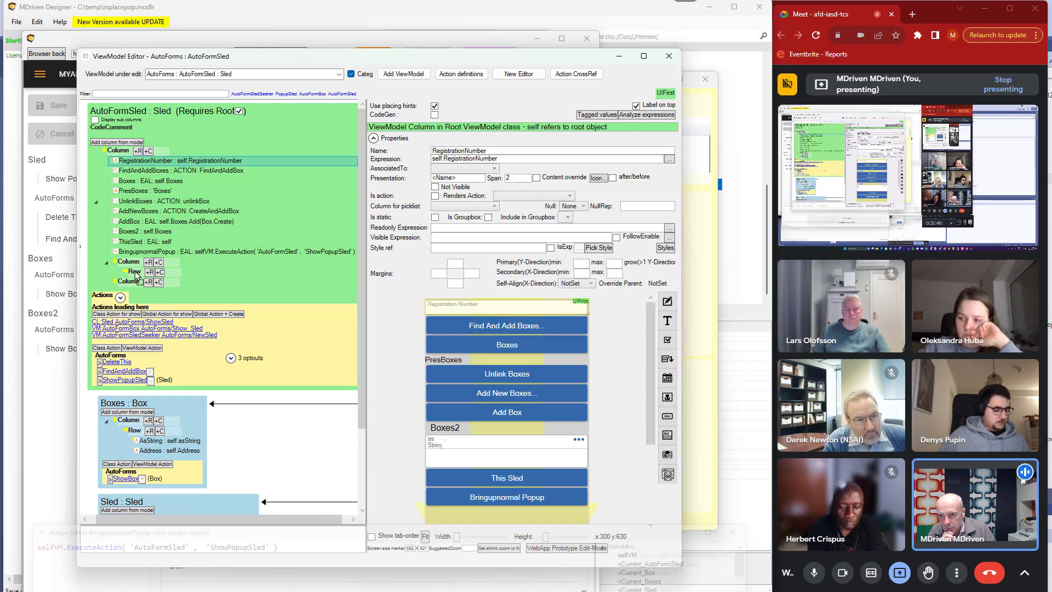
pyautogui.moveTo(136, 276); pyautogui.dragTo(137, 276)
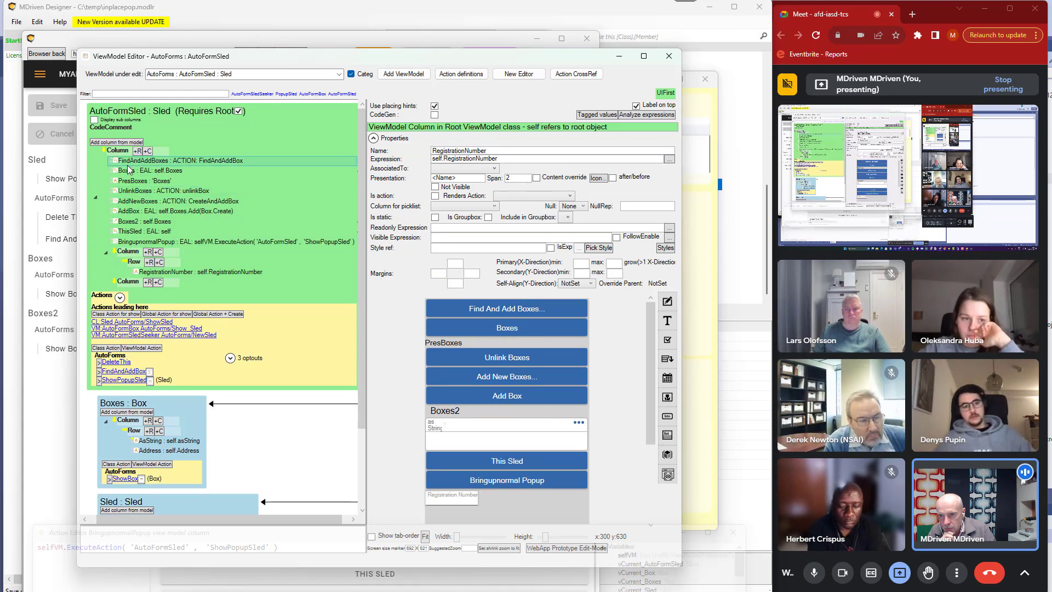
pyautogui.moveTo(130, 170); pyautogui.dragTo(131, 267)
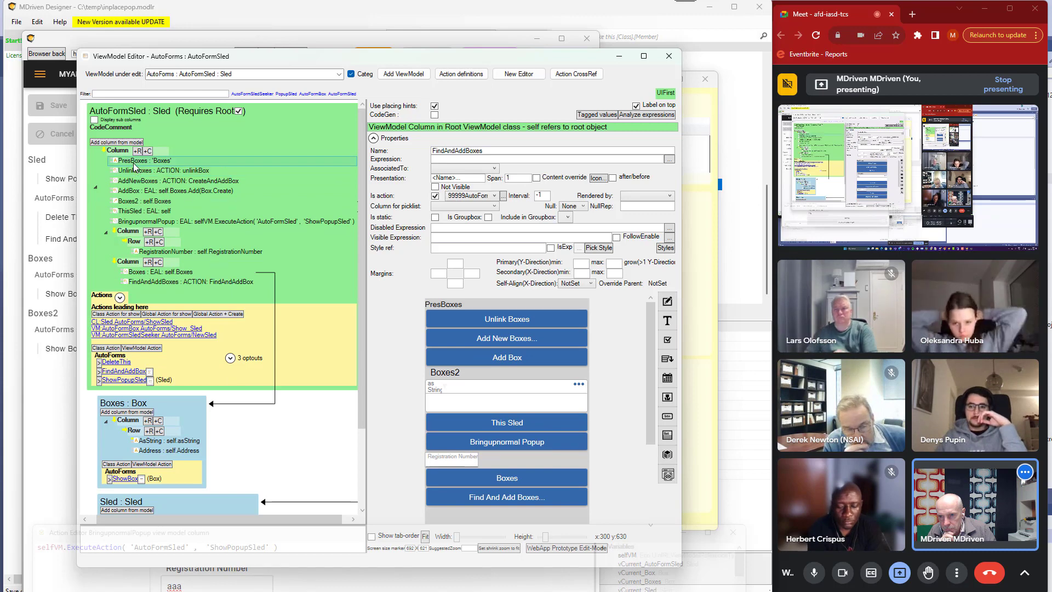
pyautogui.moveTo(140, 162); pyautogui.dragTo(132, 230)
pyautogui.moveTo(133, 171); pyautogui.dragTo(128, 233)
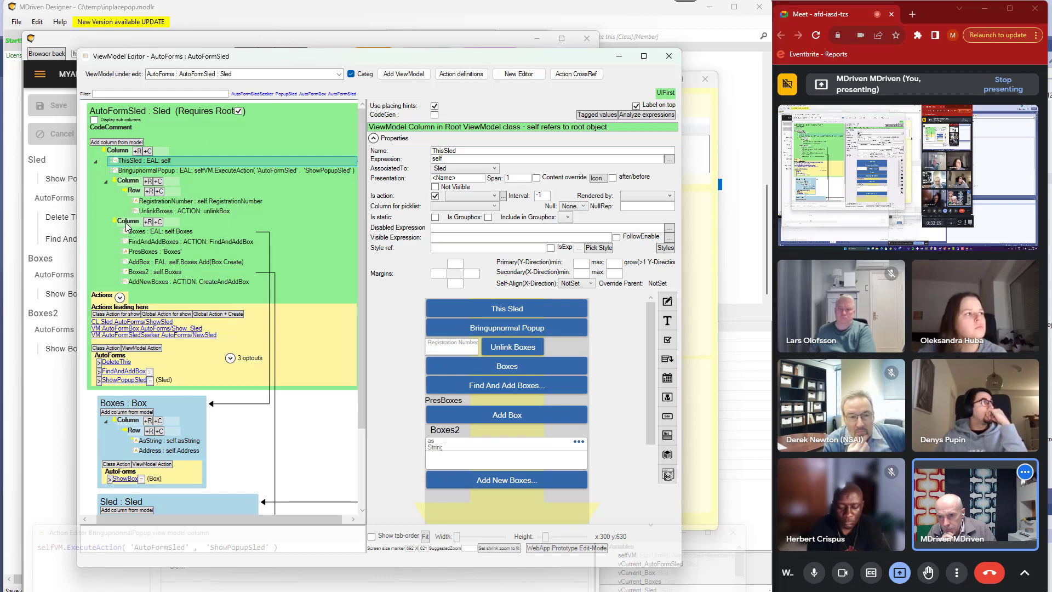
pyautogui.moveTo(126, 223); pyautogui.dragTo(127, 223)
pyautogui.moveTo(133, 163); pyautogui.dragTo(130, 216)
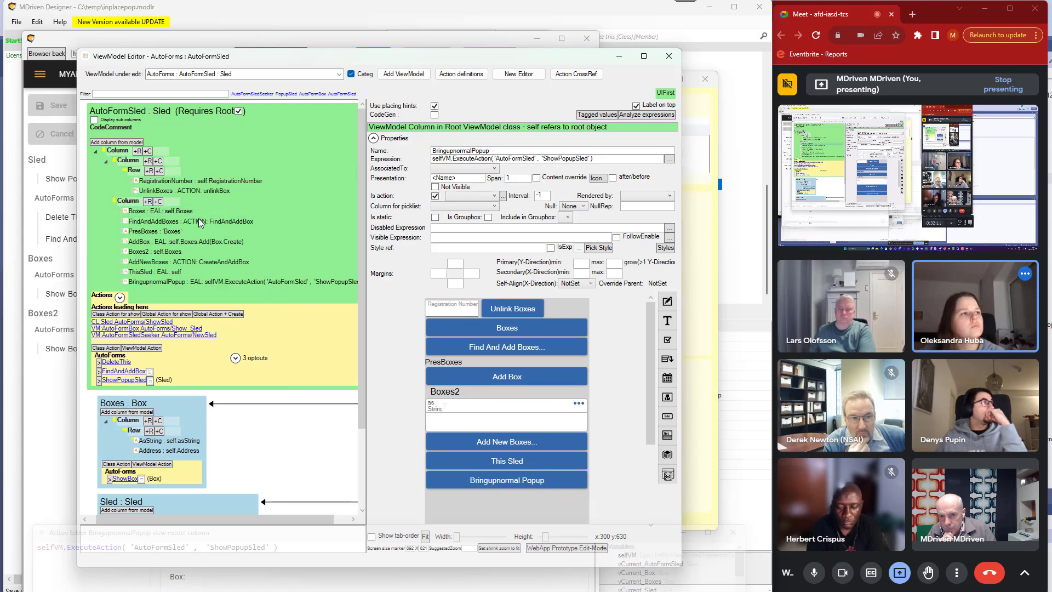
# Add an action column after UnlinkBoxes in the nested row and name it ShowActions
pyautogui.click(155, 190)
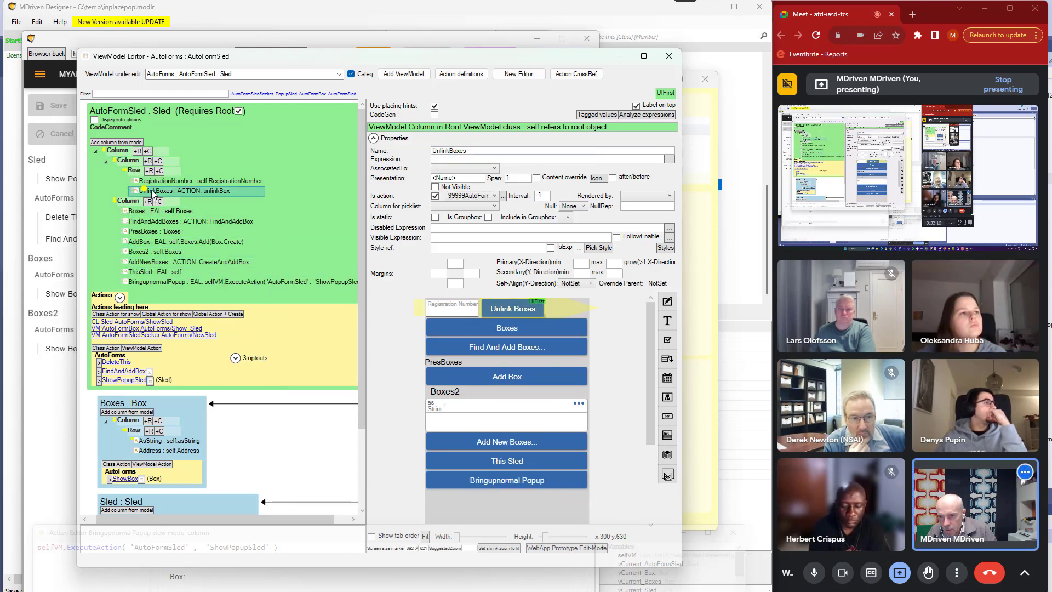
pyautogui.rightClick(153, 191)
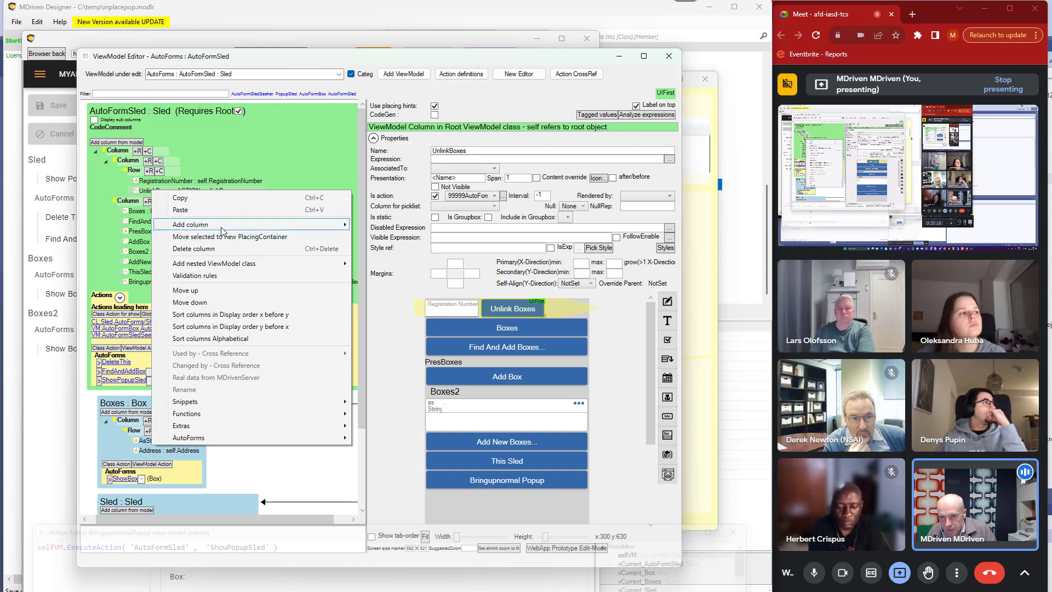
pyautogui.moveTo(224, 229)
pyautogui.click(421, 225)
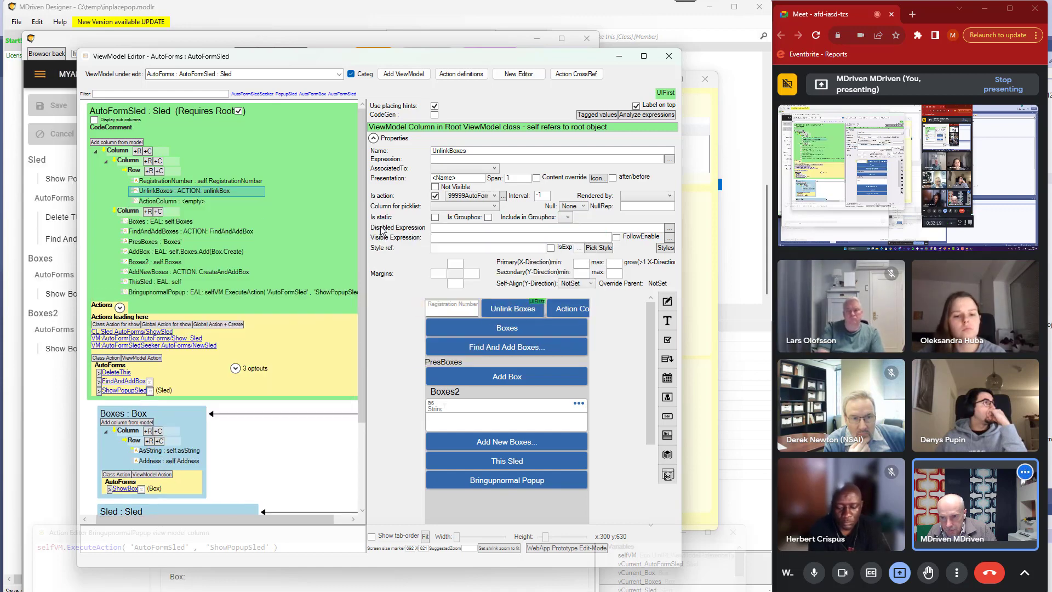
pyautogui.doubleClick(474, 151)
pyautogui.write('ShowAc')
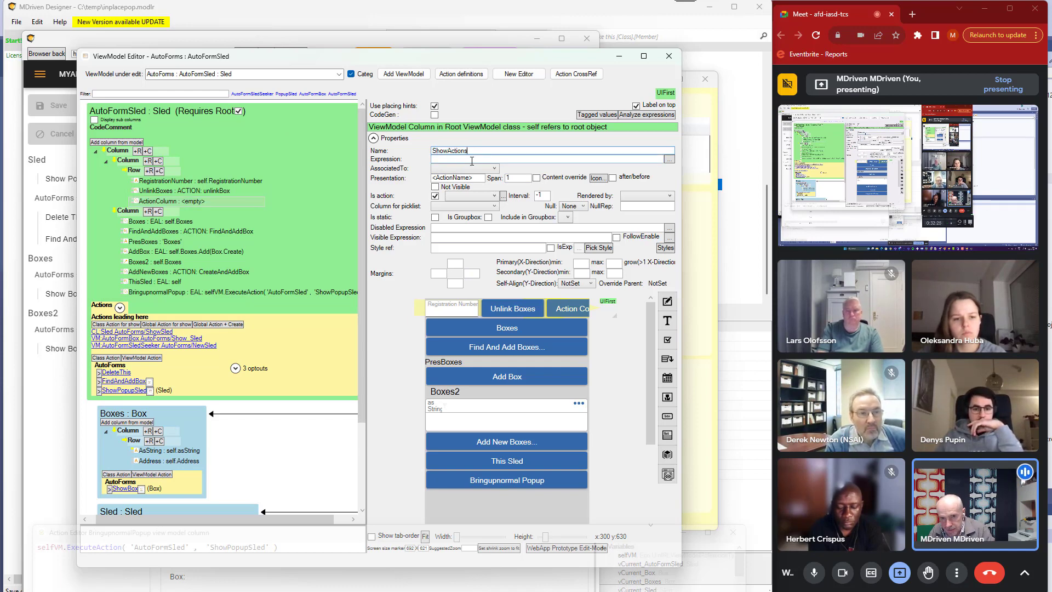
pyautogui.click(472, 160)
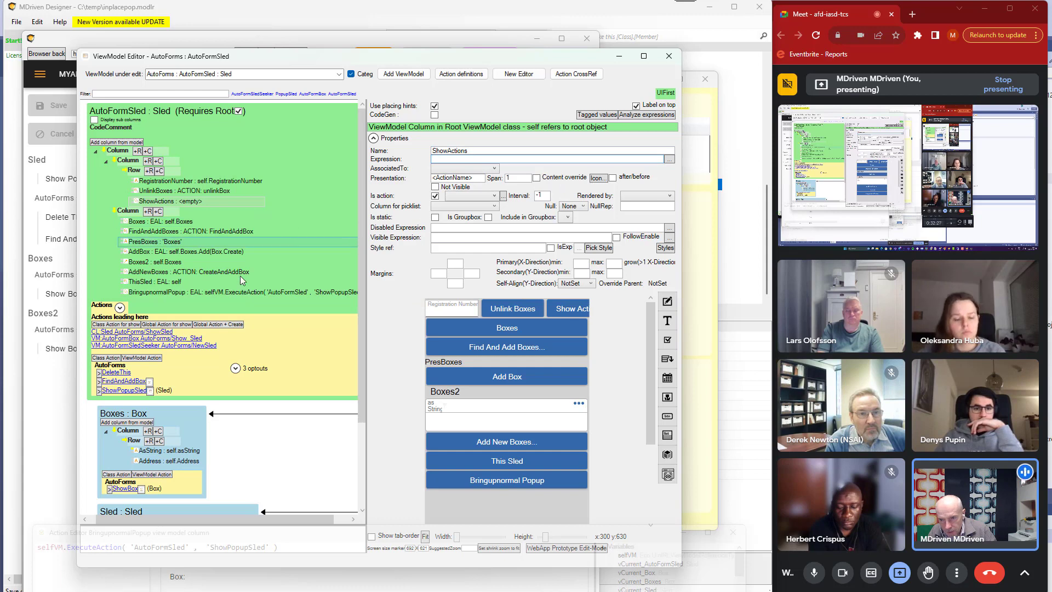
# Open the ShowActions expression for editing and enter selfVM.ListActions with its string parameter placeholder
pyautogui.scroll(-1, 366, 262)
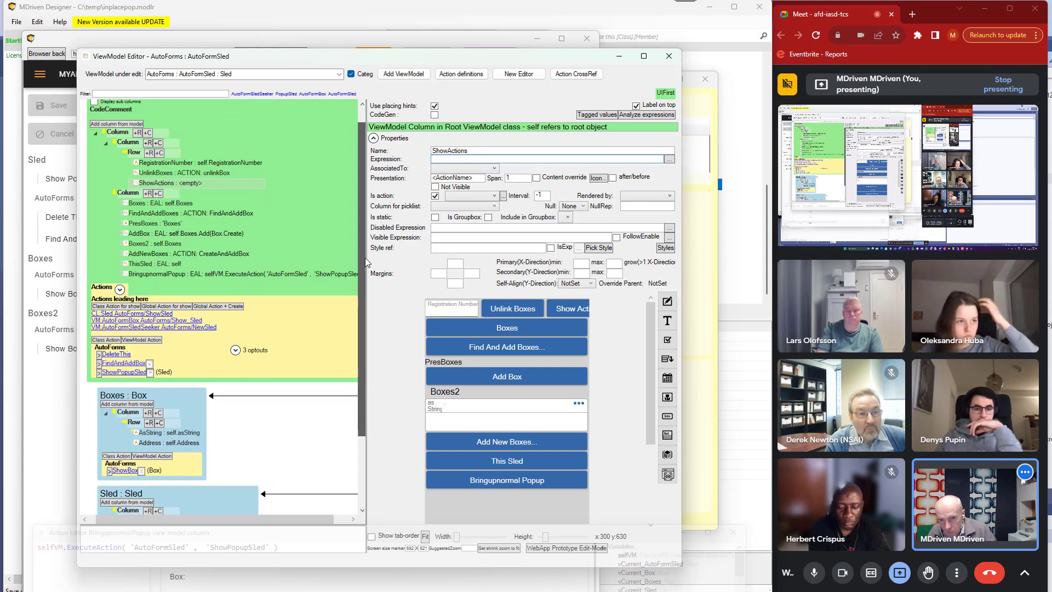
pyautogui.click(670, 159)
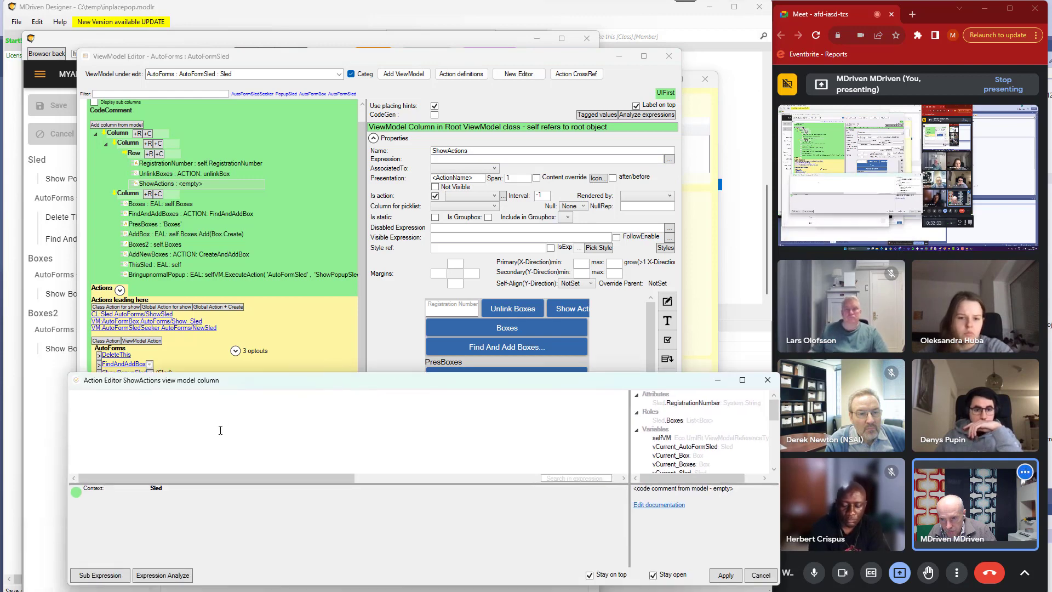
pyautogui.write('selfV')
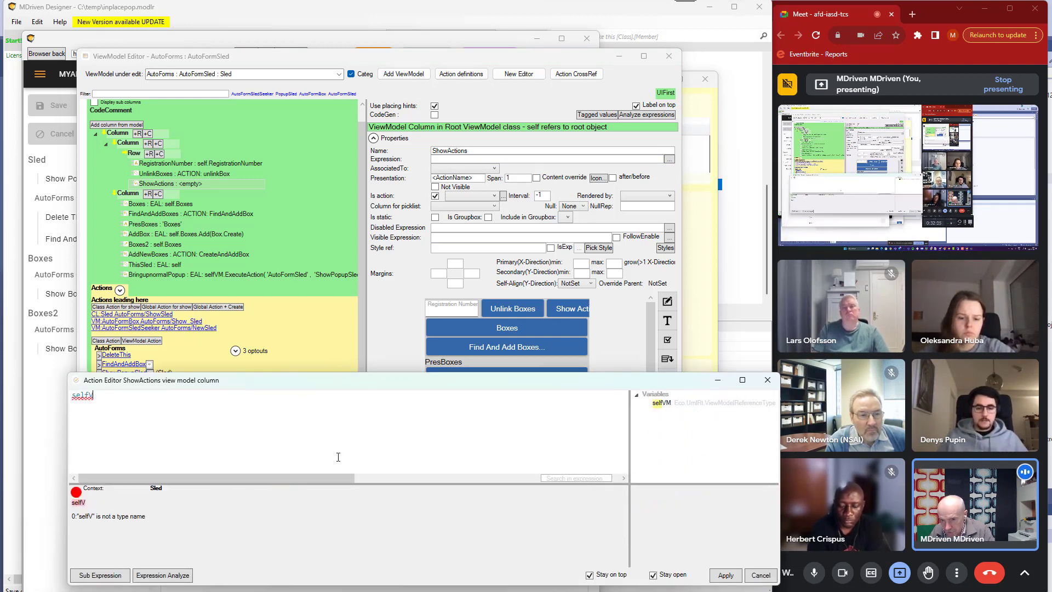
pyautogui.write('M.')
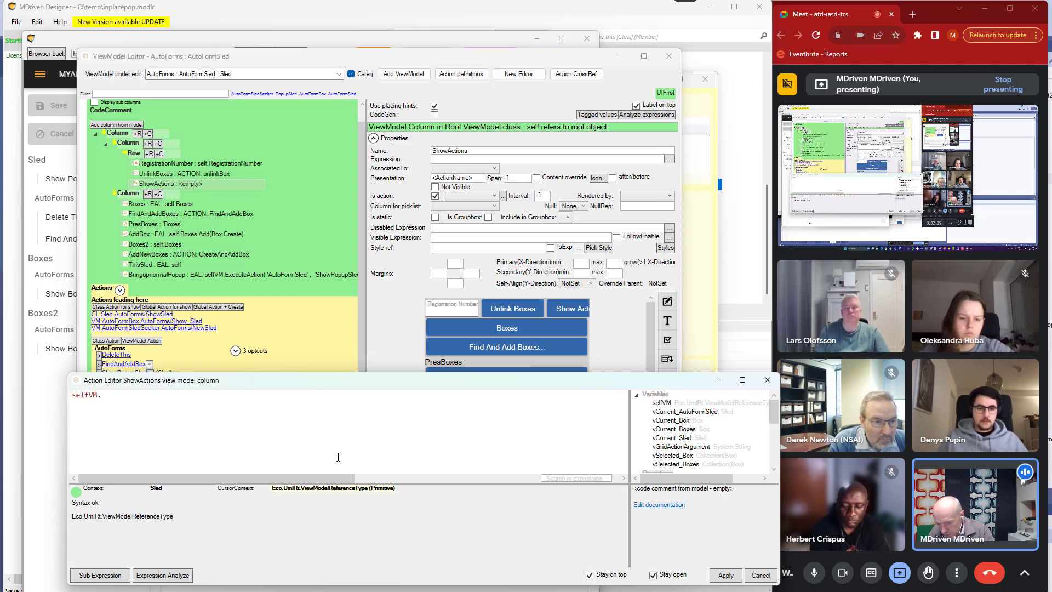
pyautogui.write('List')
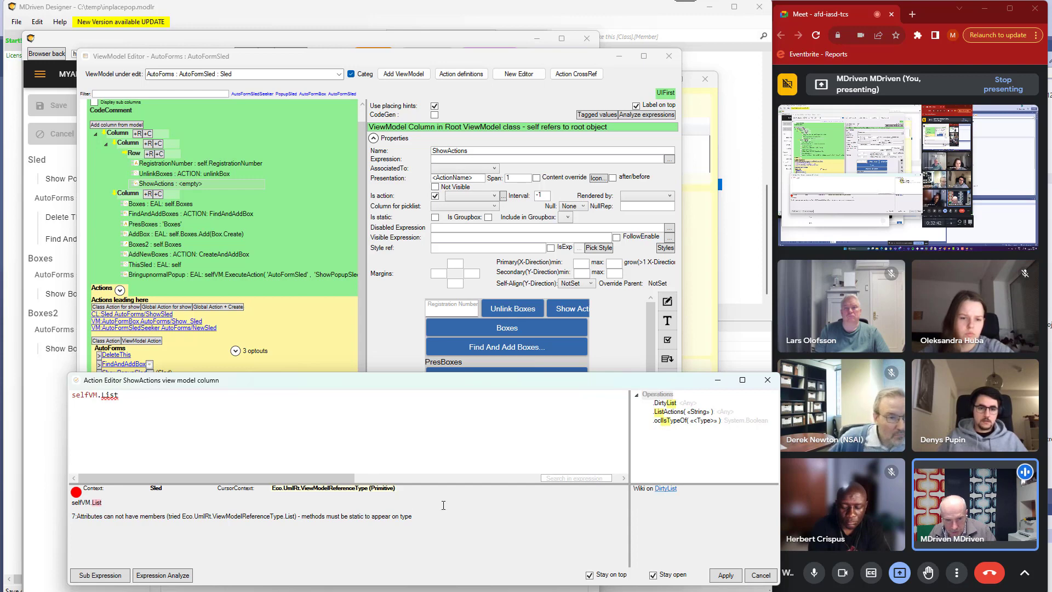
pyautogui.click(668, 412)
pyautogui.doubleClick(669, 412)
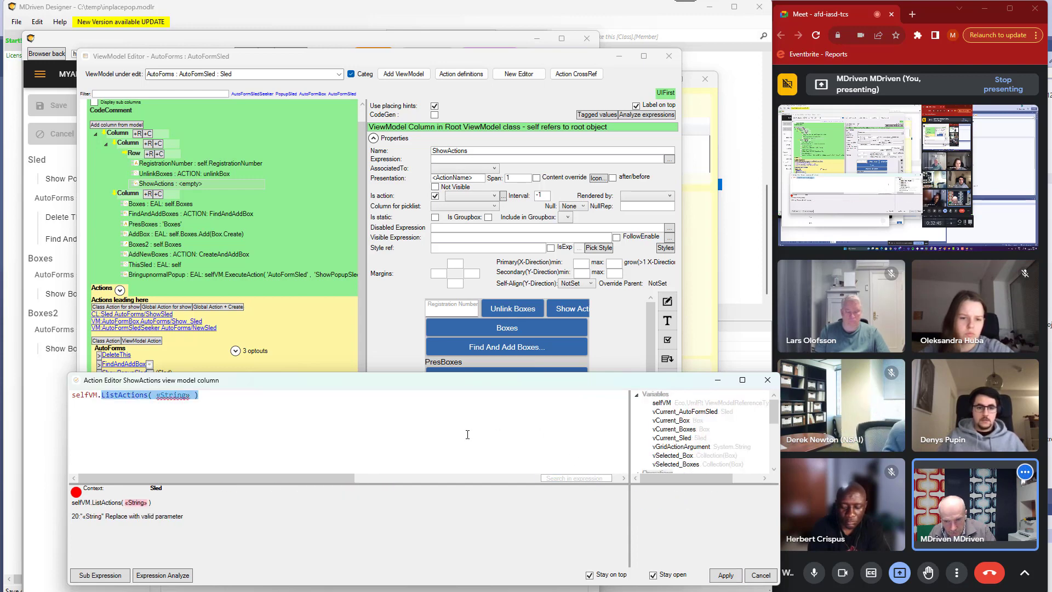
pyautogui.click(221, 398)
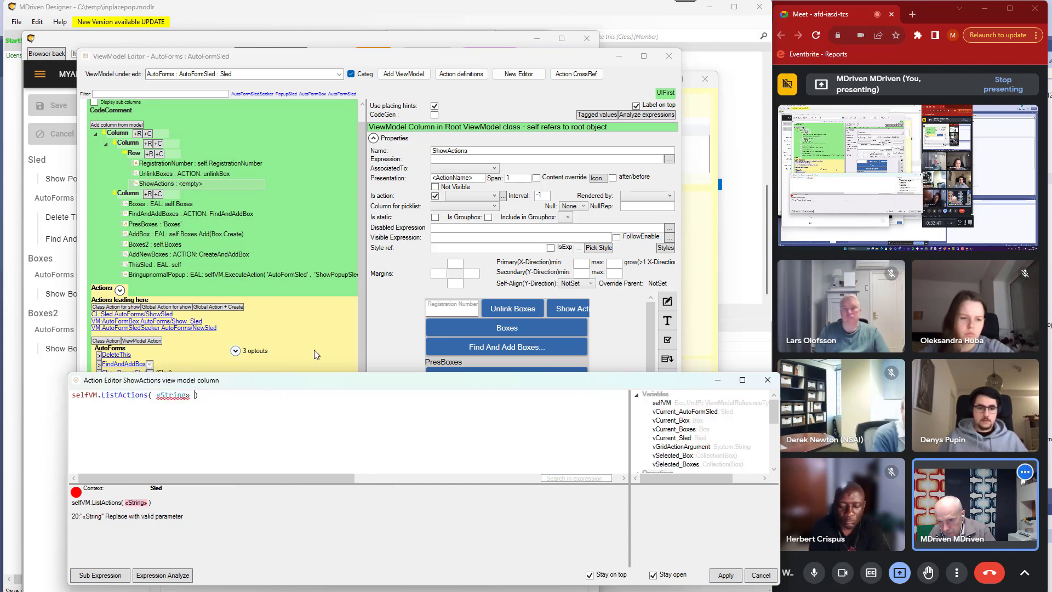
pyautogui.press('Left')
pyautogui.hotkey('ctrl', 'shift', 'Left')
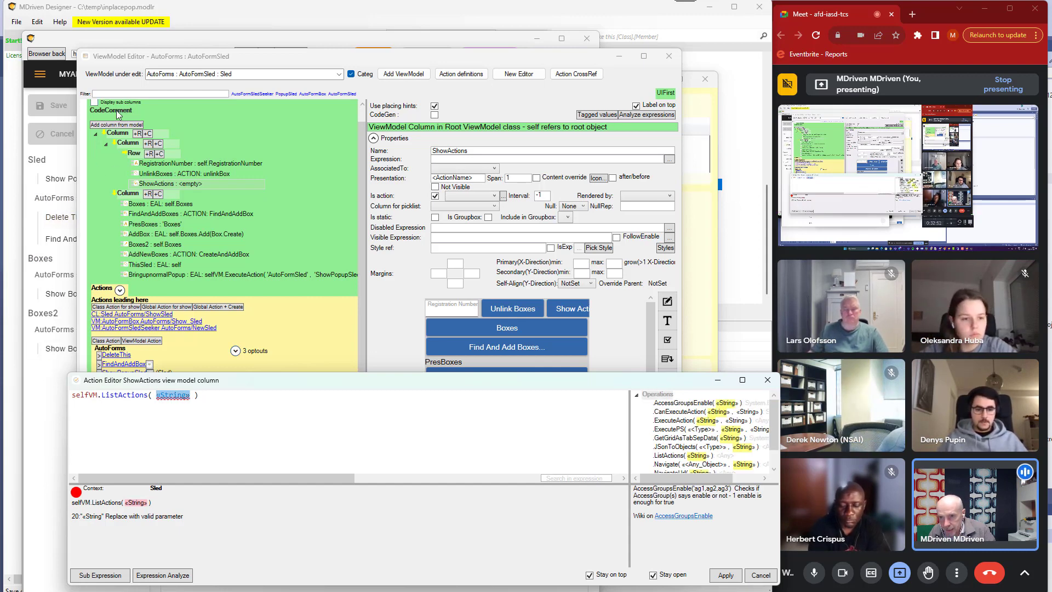
pyautogui.scroll(1, 126, 125)
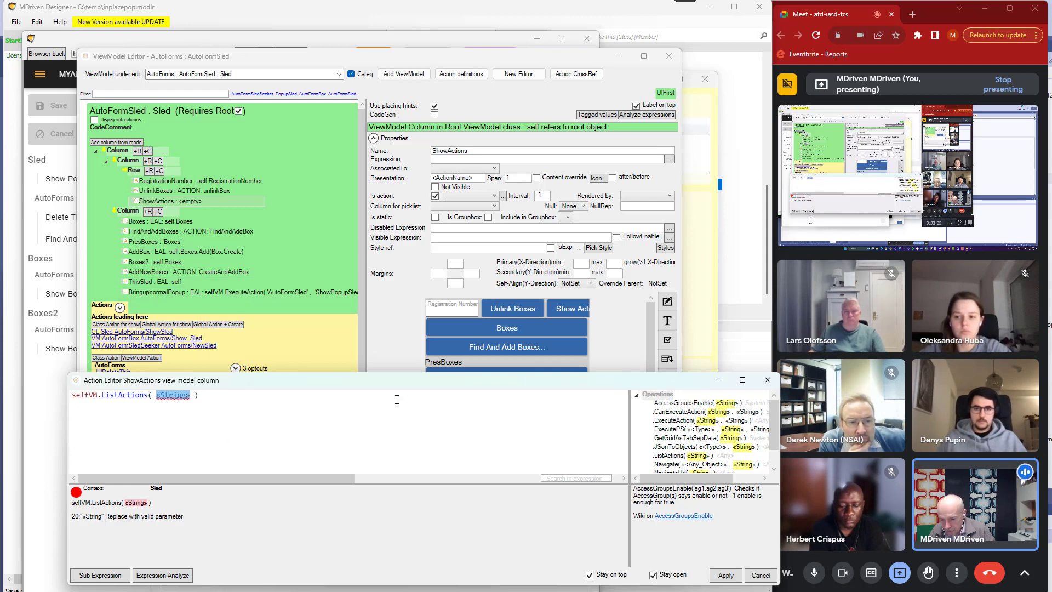
pyautogui.write("'A")
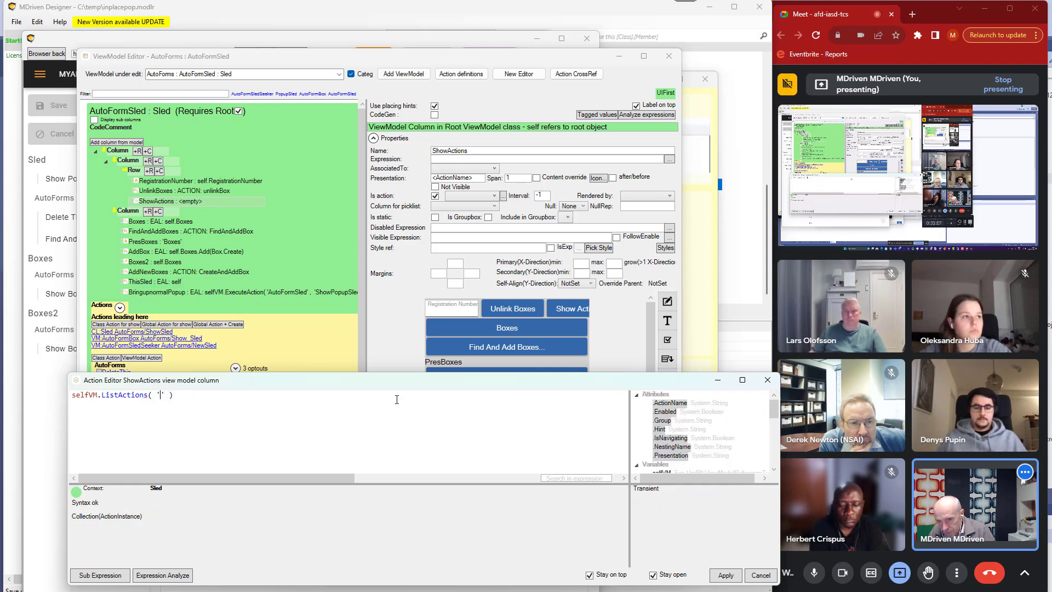
pyautogui.write('utp')
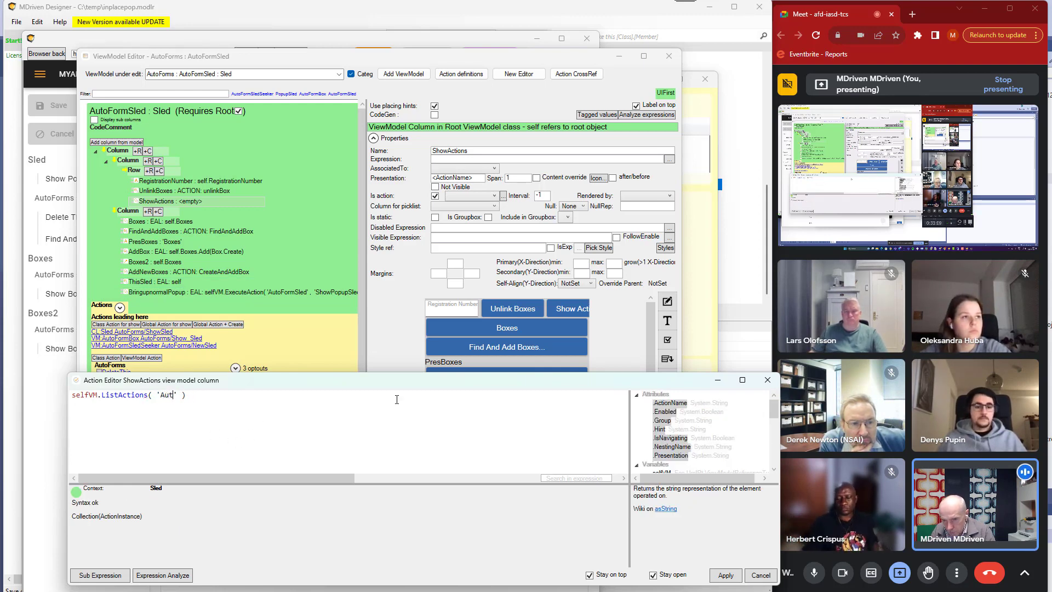
# Replace the ListActions argument with a reference to selfVM.ViewModels
pyautogui.hotkey('shift', 'Left')
pyautogui.hotkey('shift', 'Left')
pyautogui.hotkey('shift', 'Left')
pyautogui.hotkey('shift', 'Left')
pyautogui.hotkey('shift', 'Left')
pyautogui.write('self')
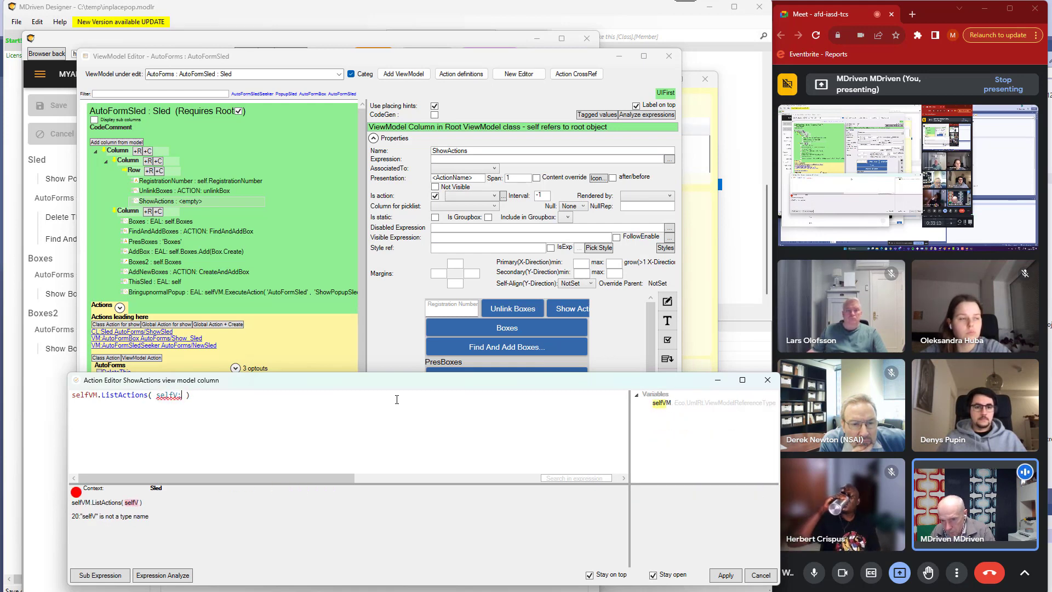
pyautogui.write('VM.Vi')
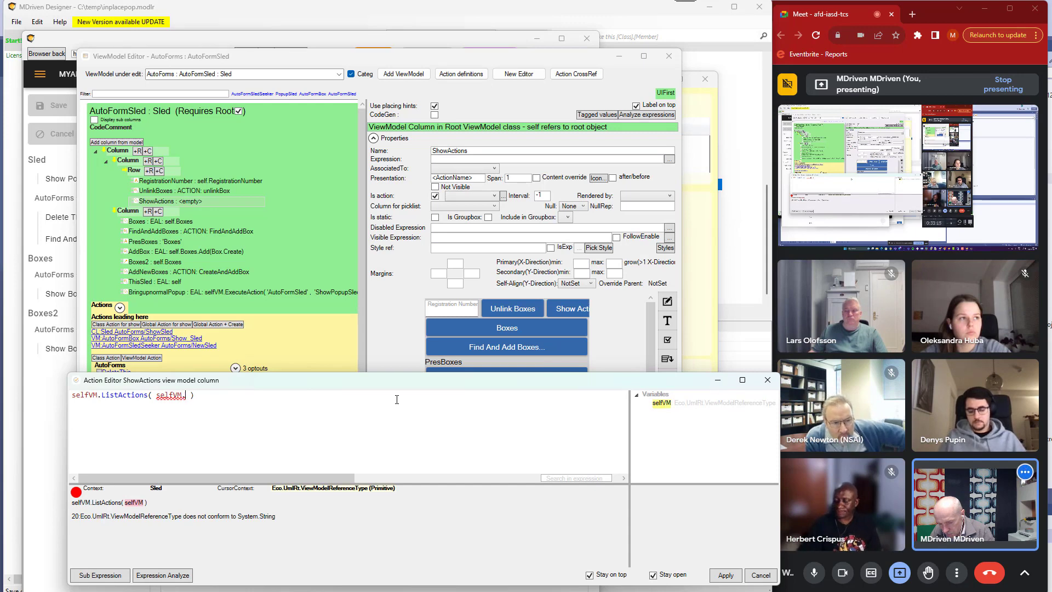
pyautogui.write('ewMod')
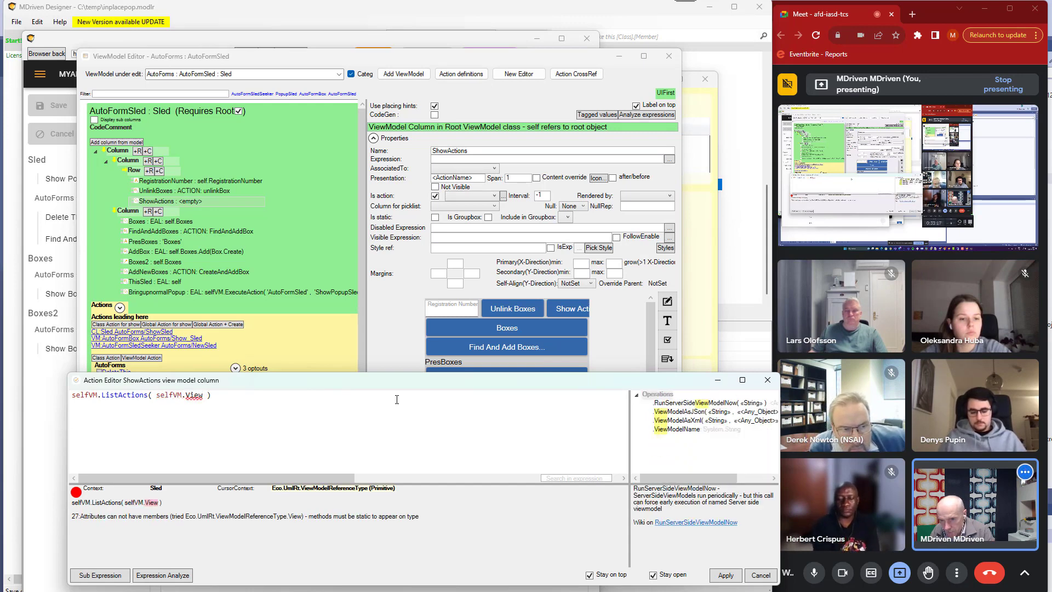
pyautogui.write('els')
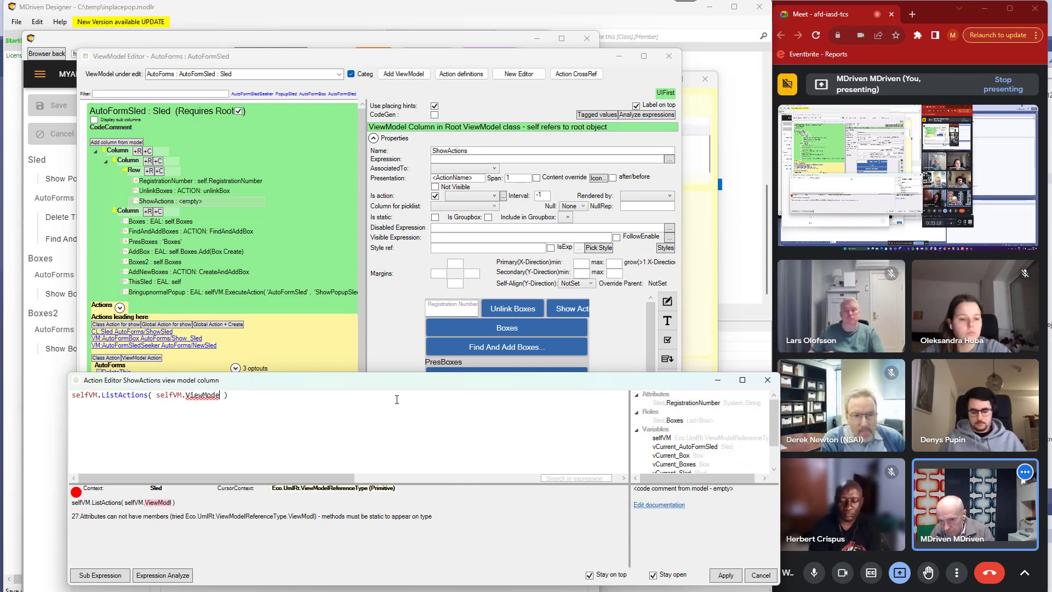
pyautogui.write(',')
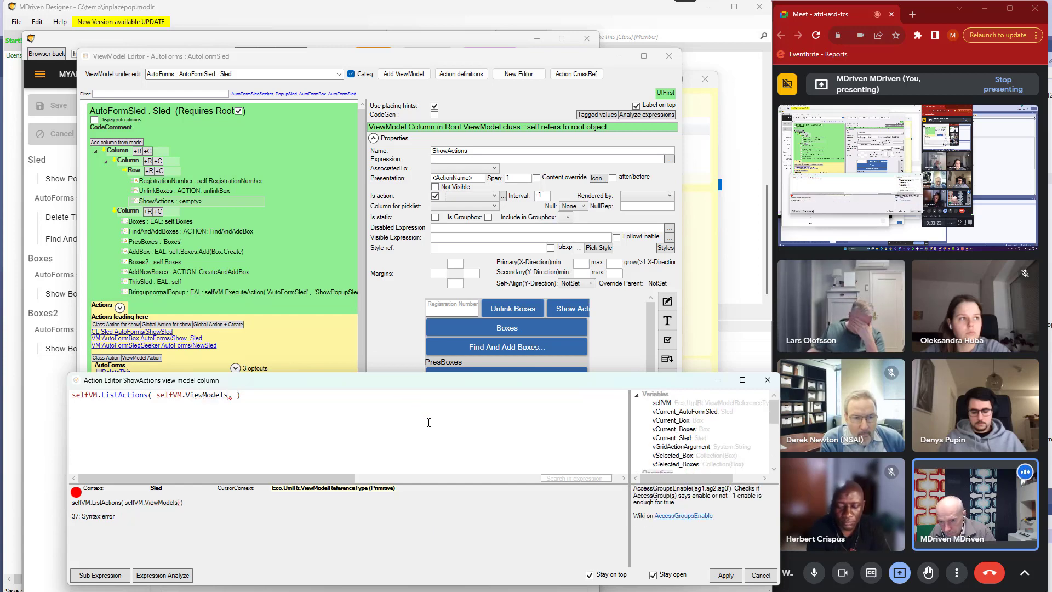
# Change the argument's ViewModels to Viewmodels and extend it with .AutoFormSled
pyautogui.press('Left')
pyautogui.press('Left')
pyautogui.press('Left')
pyautogui.press('Left')
pyautogui.press('Left')
pyautogui.press('Left')
pyautogui.press('Left')
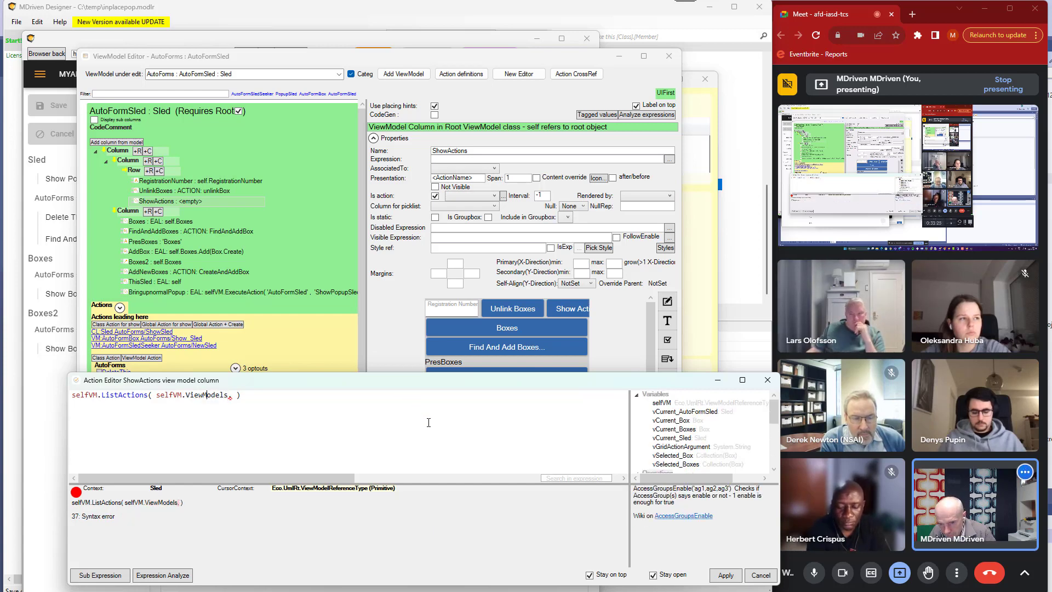
pyautogui.hotkey('shift', 'Right')
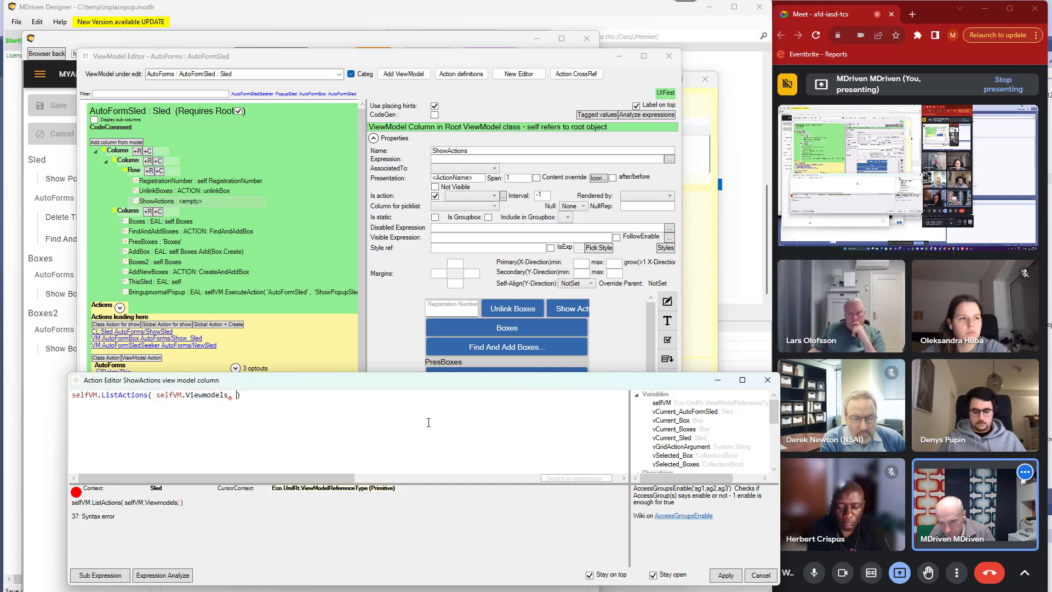
pyautogui.hotkey('ctrl', 'space')
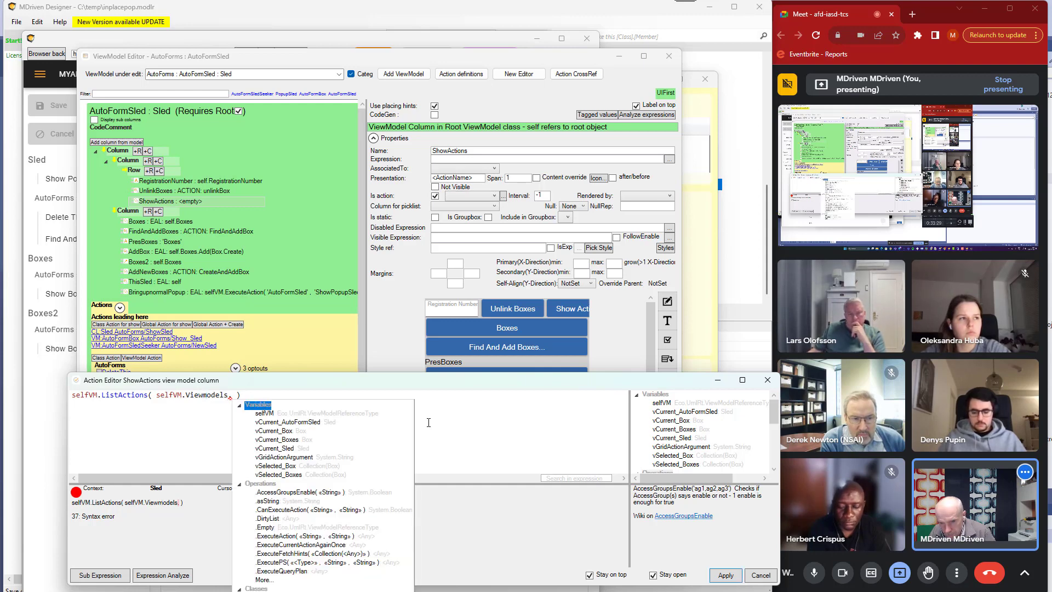
pyautogui.press('Escape')
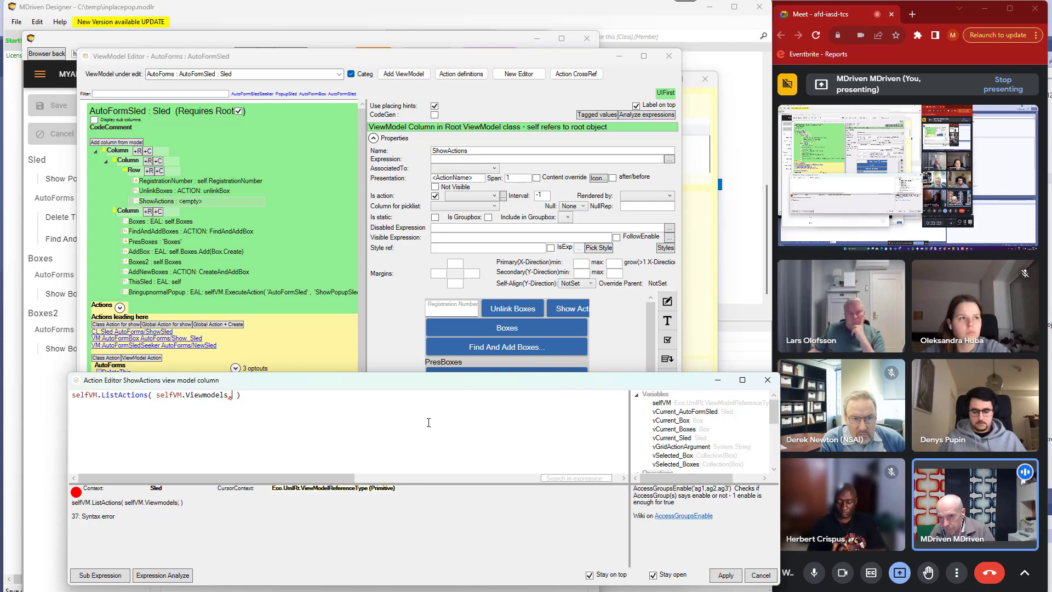
pyautogui.write('AutoFor')
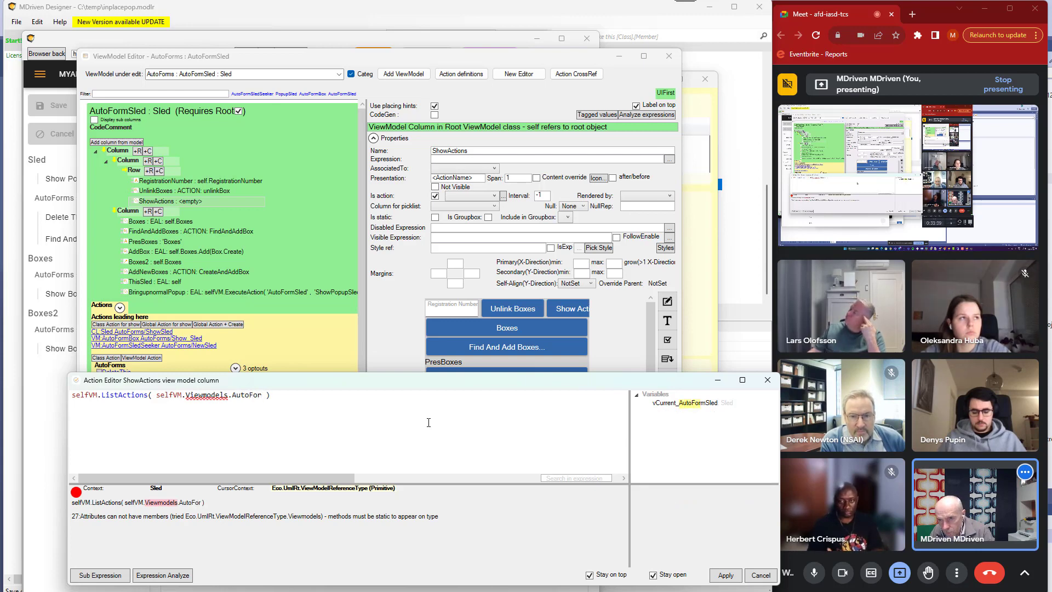
pyautogui.write('mSled')
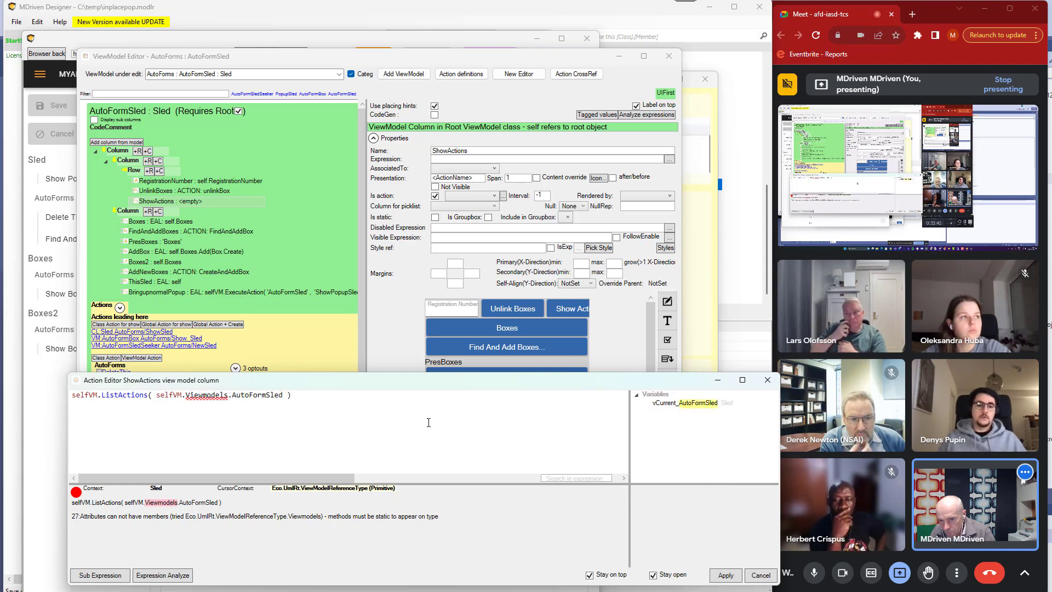
# Try the ListActions argument with a lowercase v, changing Viewmodels to viewmodels
pyautogui.hotkey('ctrl', 'Left')
pyautogui.hotkey('ctrl', 'Left')
pyautogui.hotkey('ctrl', 'Left')
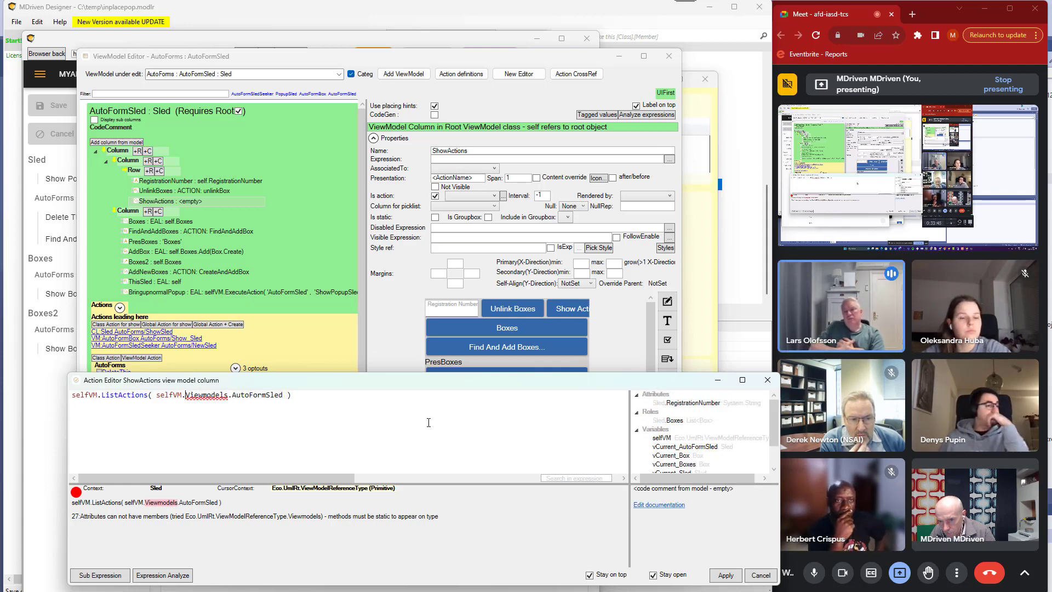
pyautogui.press('Delete')
pyautogui.write('v')
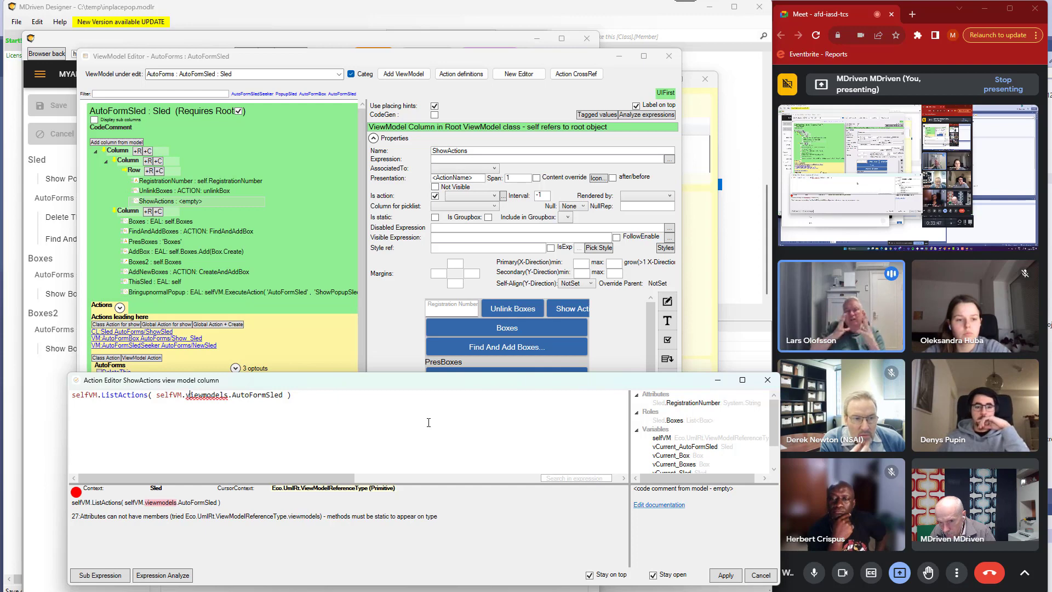
pyautogui.hotkey('ctrl', 'Left')
pyautogui.hotkey('ctrl', 'Left')
pyautogui.hotkey('ctrl', 'Left')
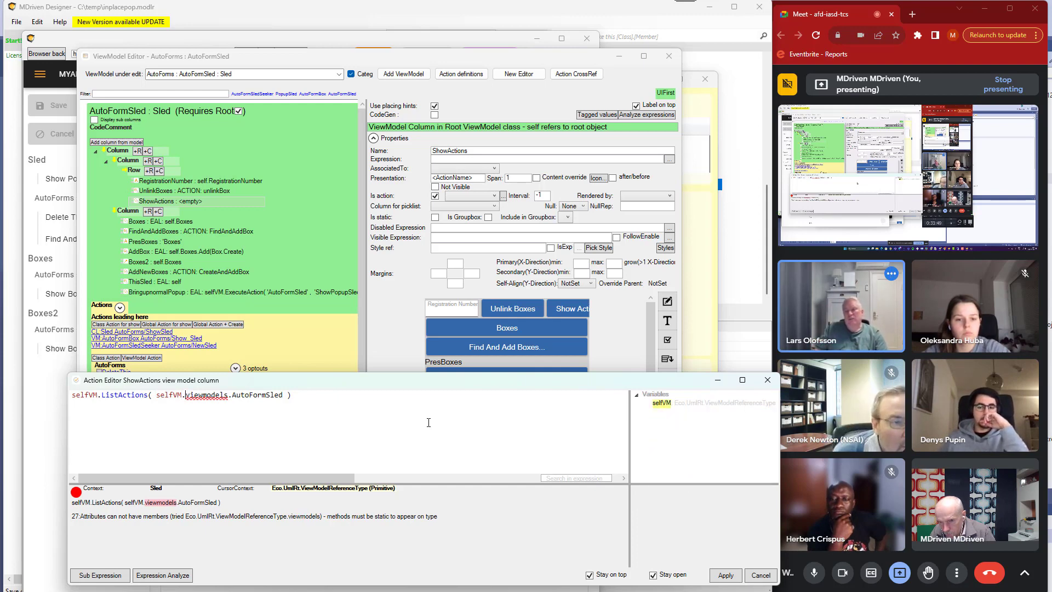
# Try adding a comma after AutoFormSled inside the ListActions argument
pyautogui.hotkey('ctrl', 'Right')
pyautogui.hotkey('ctrl', 'Right')
pyautogui.hotkey('ctrl', 'Right')
pyautogui.hotkey('ctrl', 'Right')
pyautogui.hotkey('ctrl', 'Right')
pyautogui.press('Left')
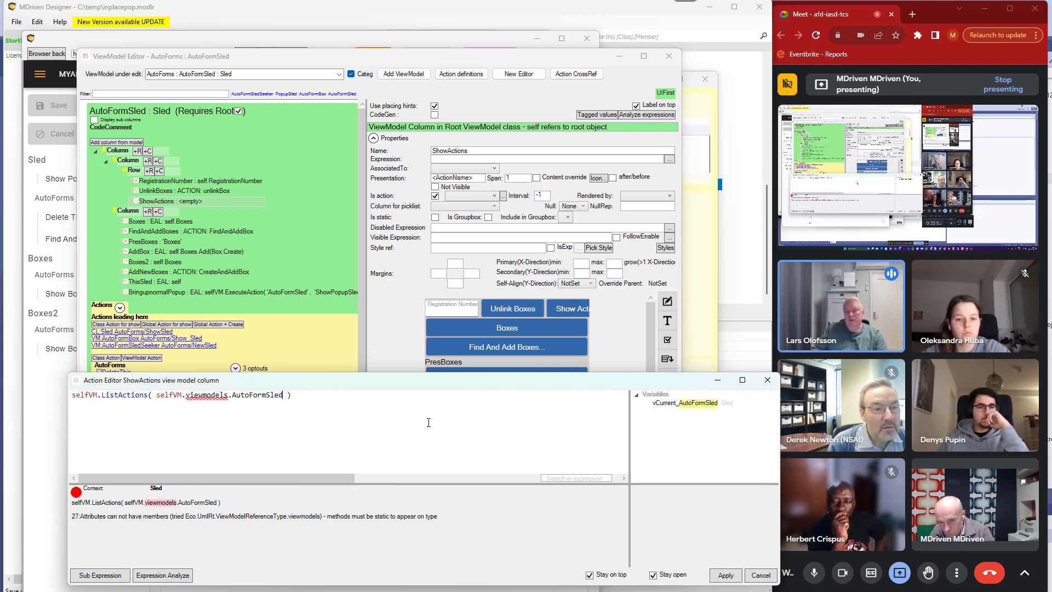
pyautogui.write(',')
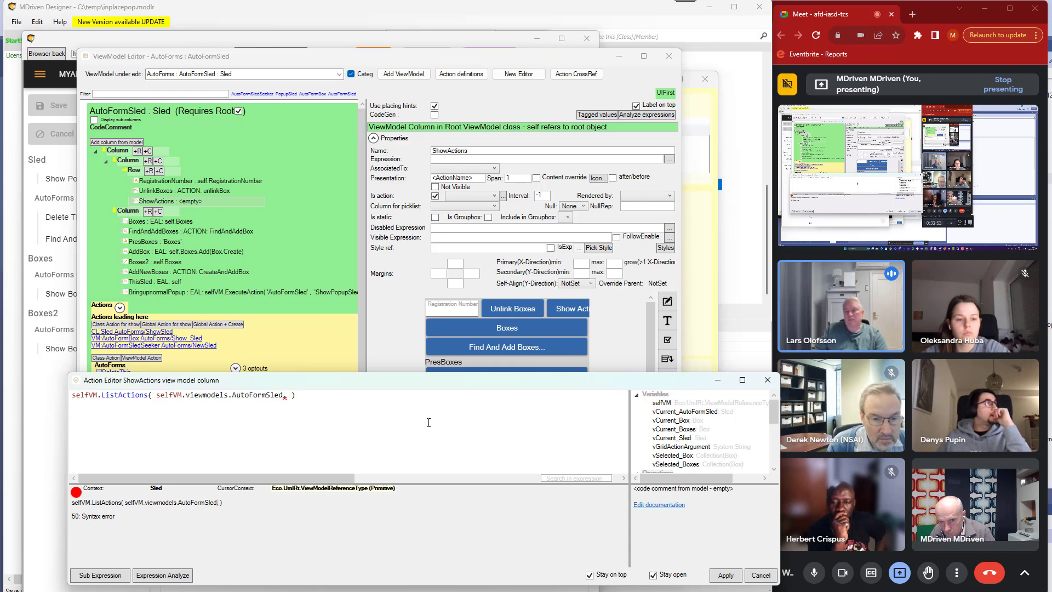
# Replace the whole ListActions argument with the string 'AutoFormSled'
pyautogui.hotkey('ctrl', 'shift', 'Left')
pyautogui.hotkey('ctrl', 'shift', 'Left')
pyautogui.hotkey('ctrl', 'shift', 'Left')
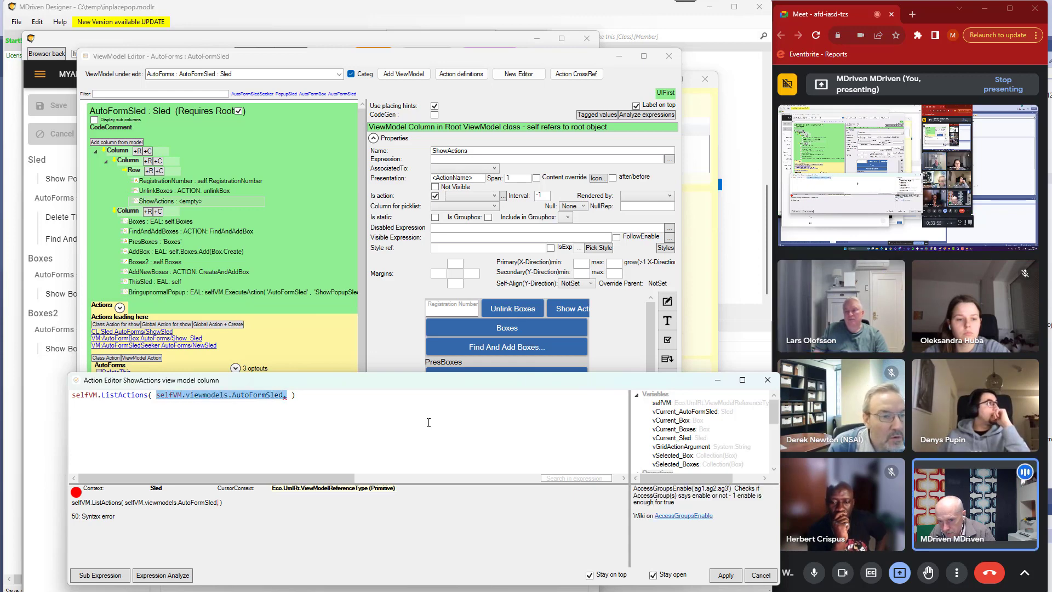
pyautogui.write("''")
pyautogui.press('Left')
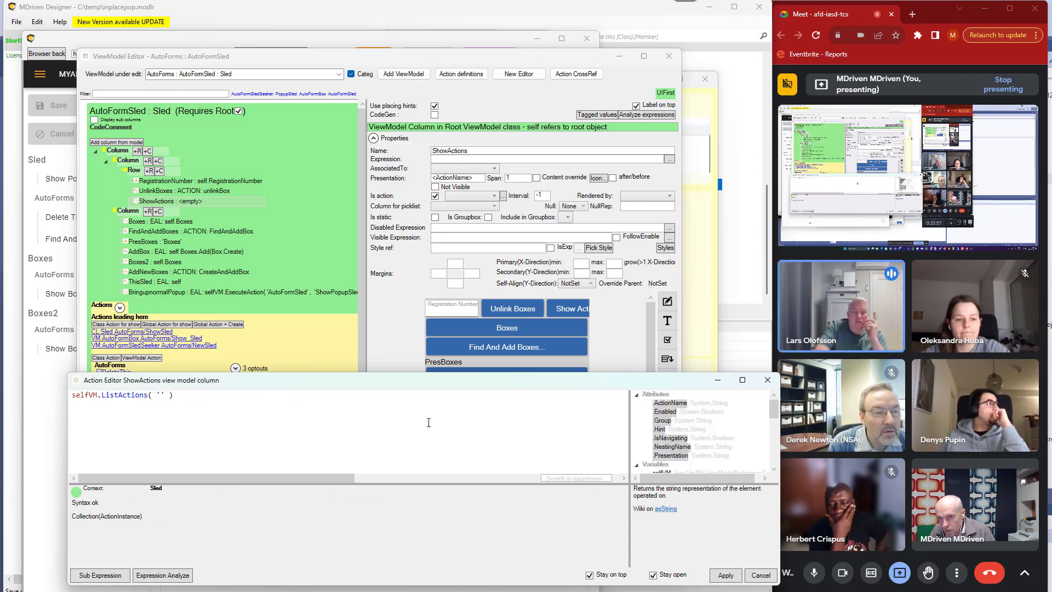
pyautogui.write('A')
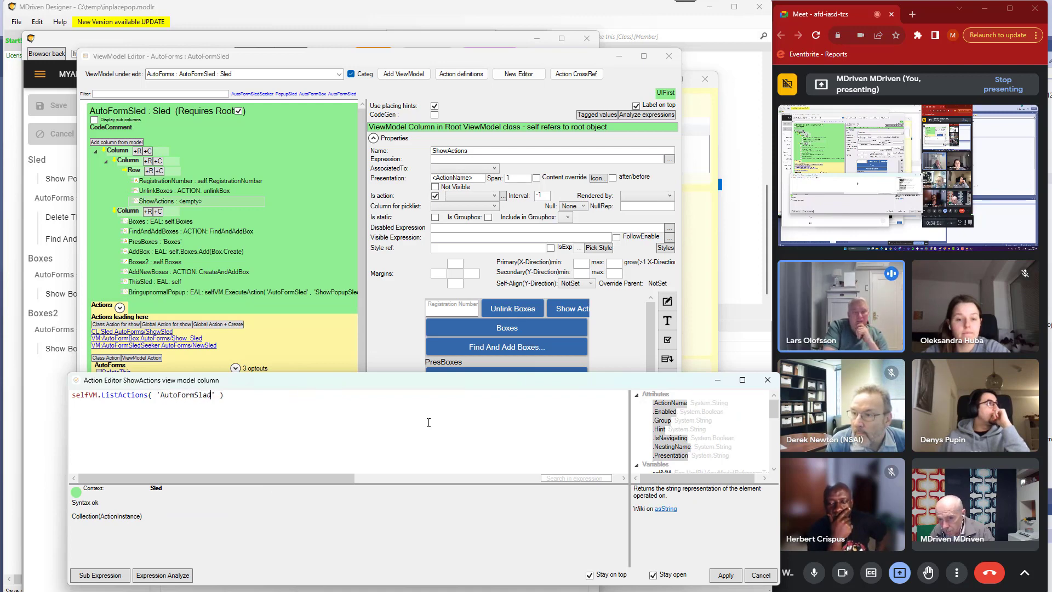
pyautogui.write('utoFormSled')
pyautogui.press('End')
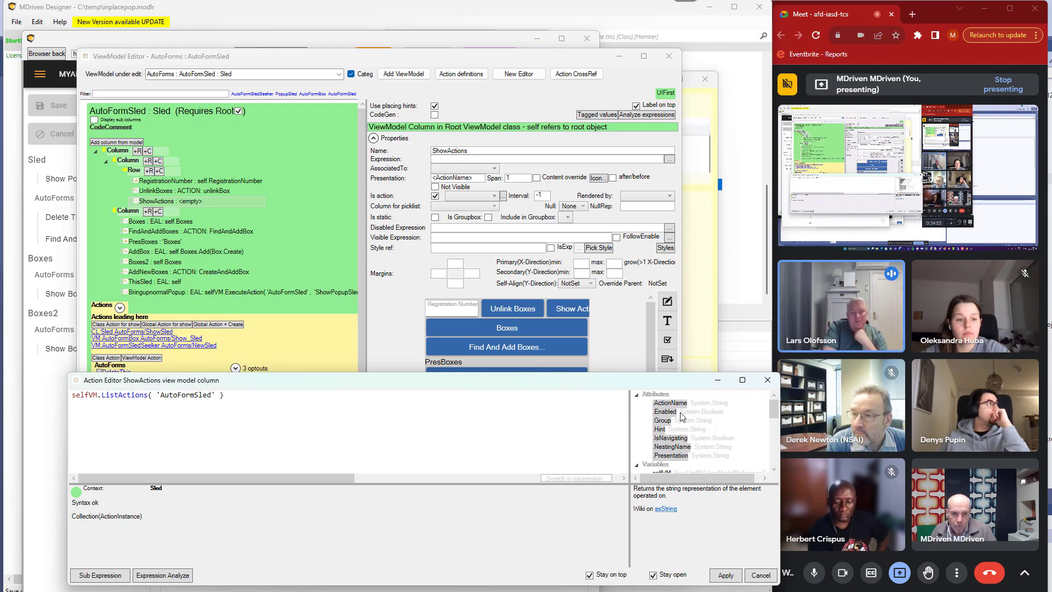
# Examine the applied ListActions expression, its argument and its result type in the action editor
pyautogui.moveTo(600, 390); pyautogui.dragTo(590, 430)
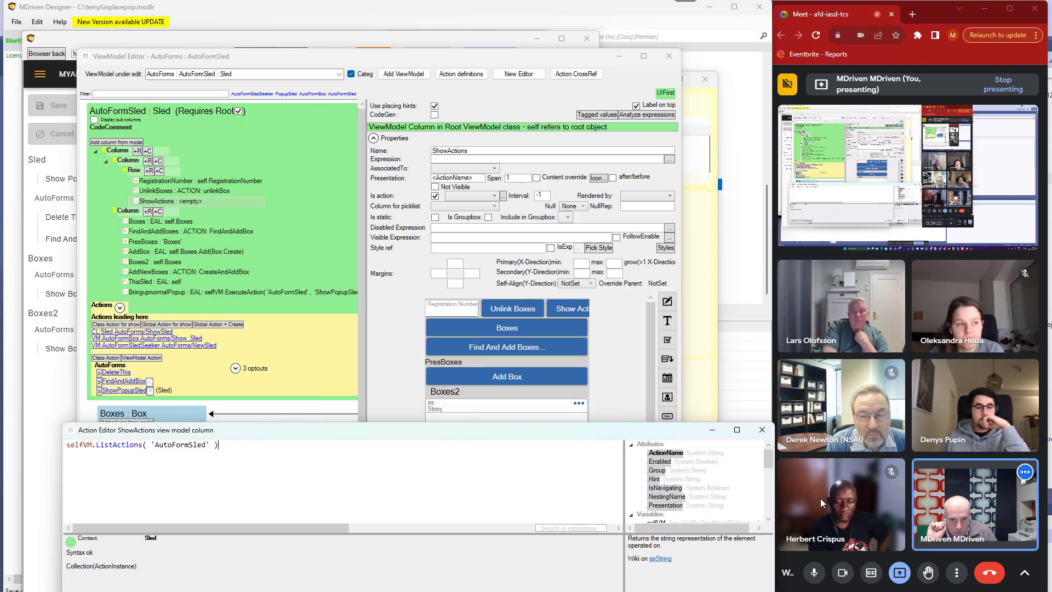
pyautogui.moveTo(773, 491)
pyautogui.mouseDown()
pyautogui.moveTo(761, 491)
pyautogui.moveTo(768, 482)
pyautogui.mouseUp()
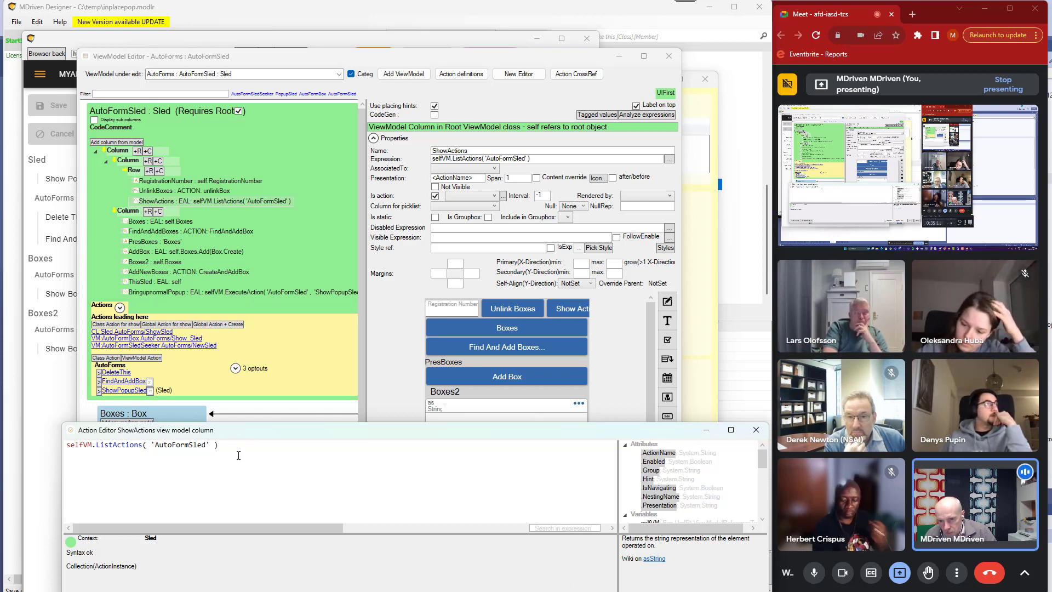
pyautogui.moveTo(232, 446); pyautogui.dragTo(143, 447)
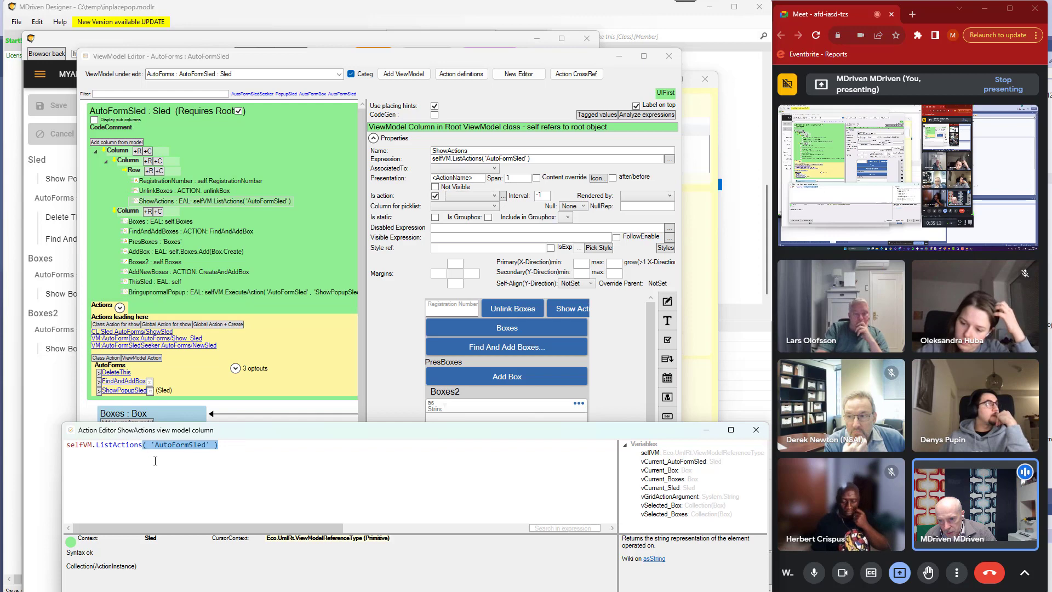
pyautogui.doubleClick(115, 566)
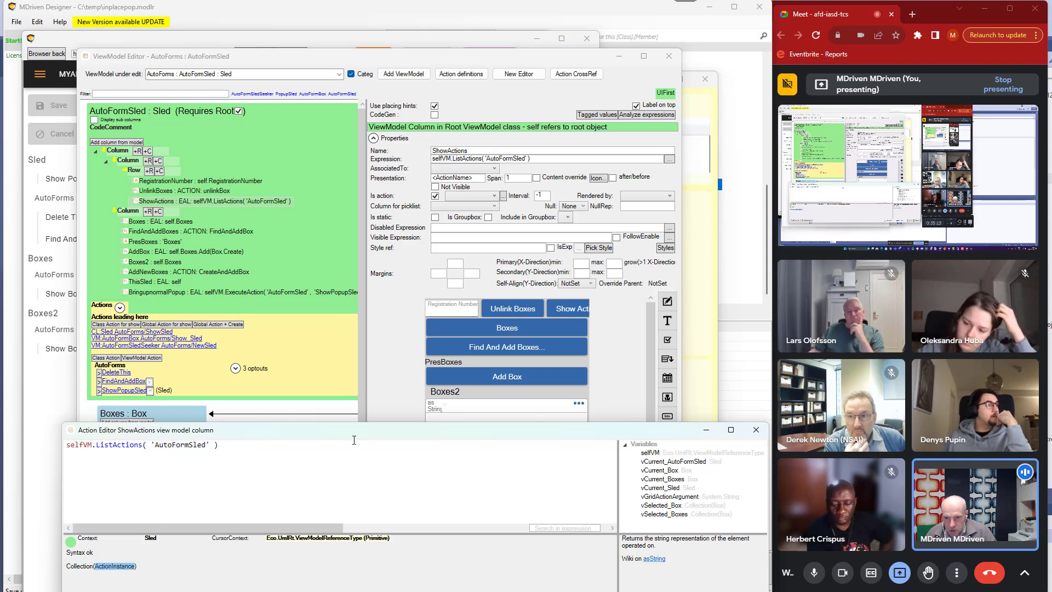
# Add another nested ViewModel class to AutoFormSled, starting from the Boxes nesting
pyautogui.moveTo(355, 434); pyautogui.dragTo(348, 418)
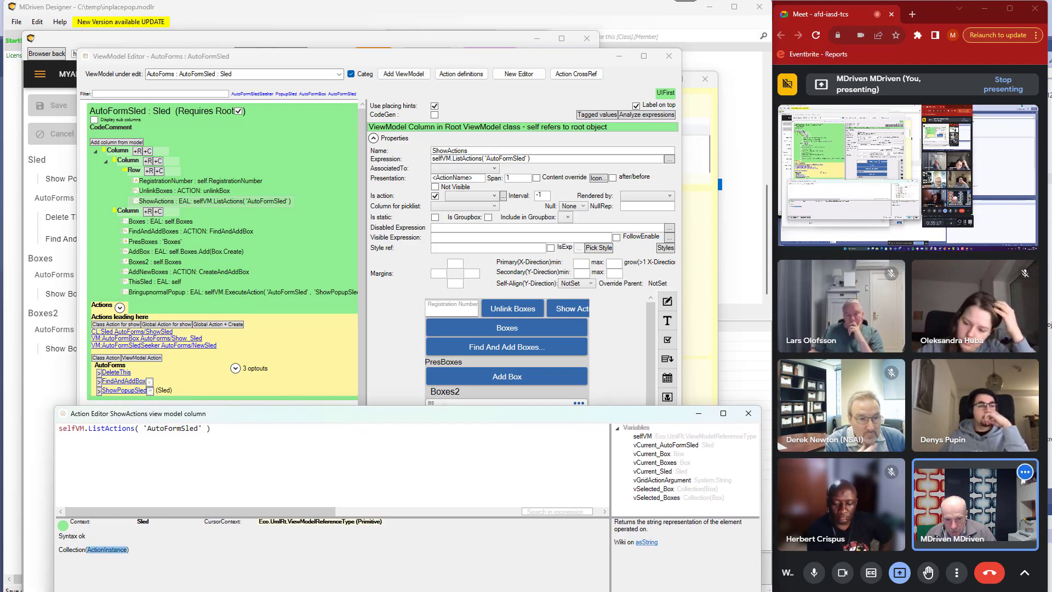
pyautogui.moveTo(564, 416); pyautogui.dragTo(575, 469)
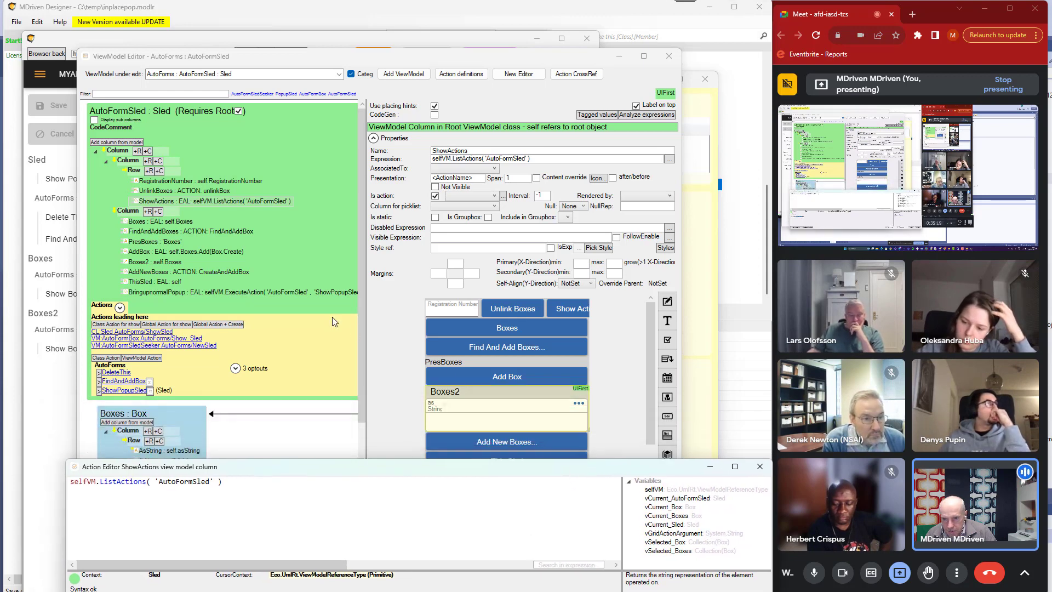
pyautogui.moveTo(359, 310); pyautogui.dragTo(353, 322)
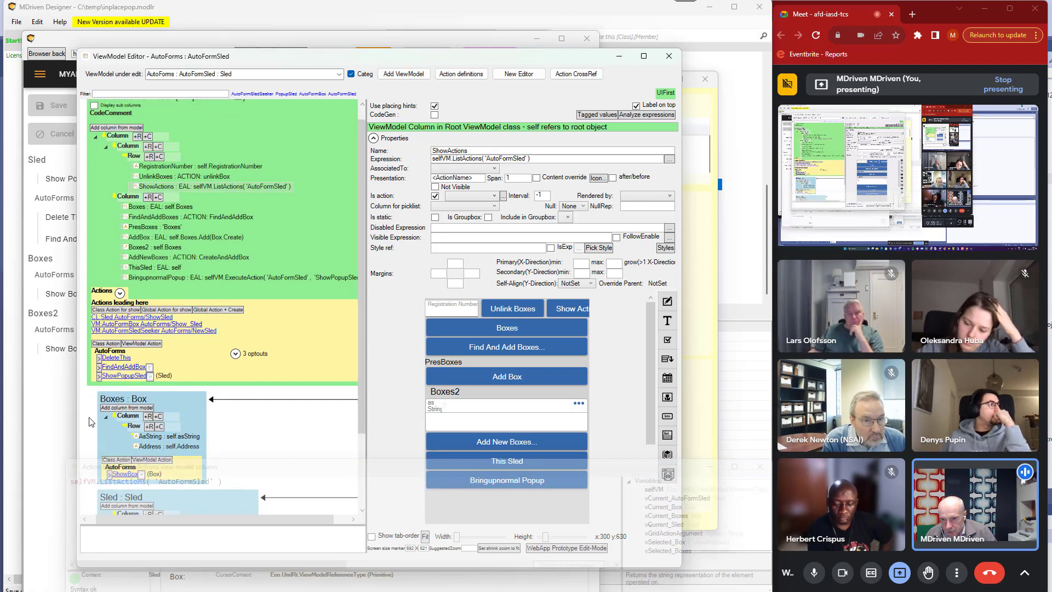
pyautogui.rightClick(119, 401)
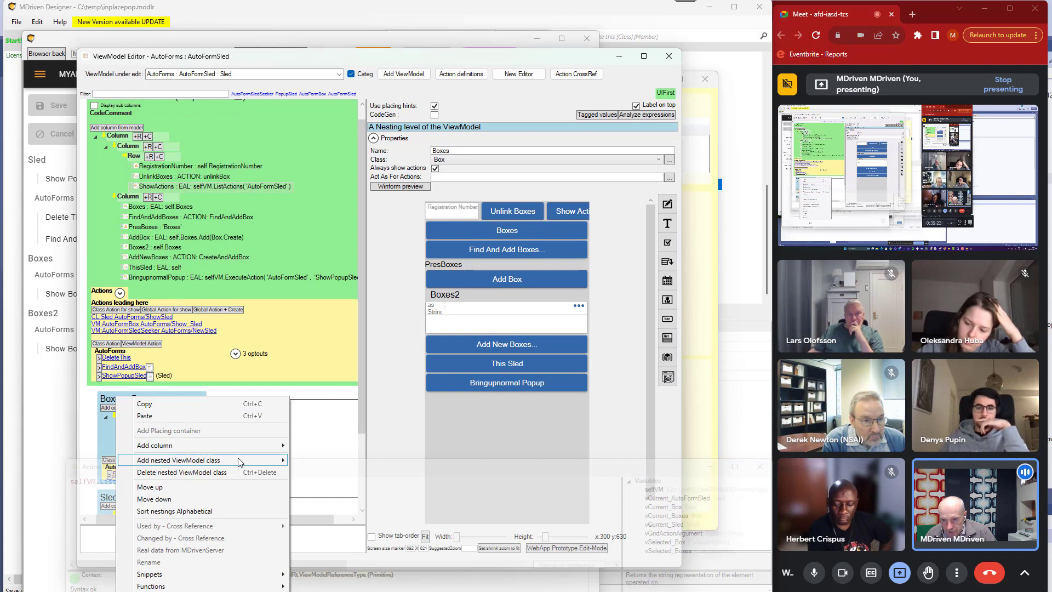
pyautogui.moveTo(239, 462)
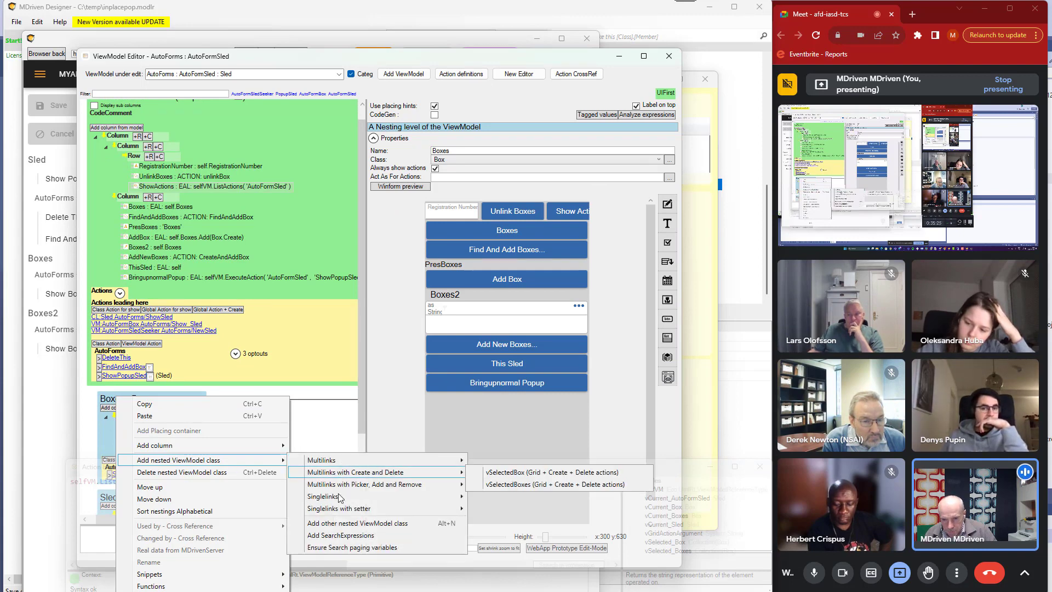
pyautogui.click(344, 522)
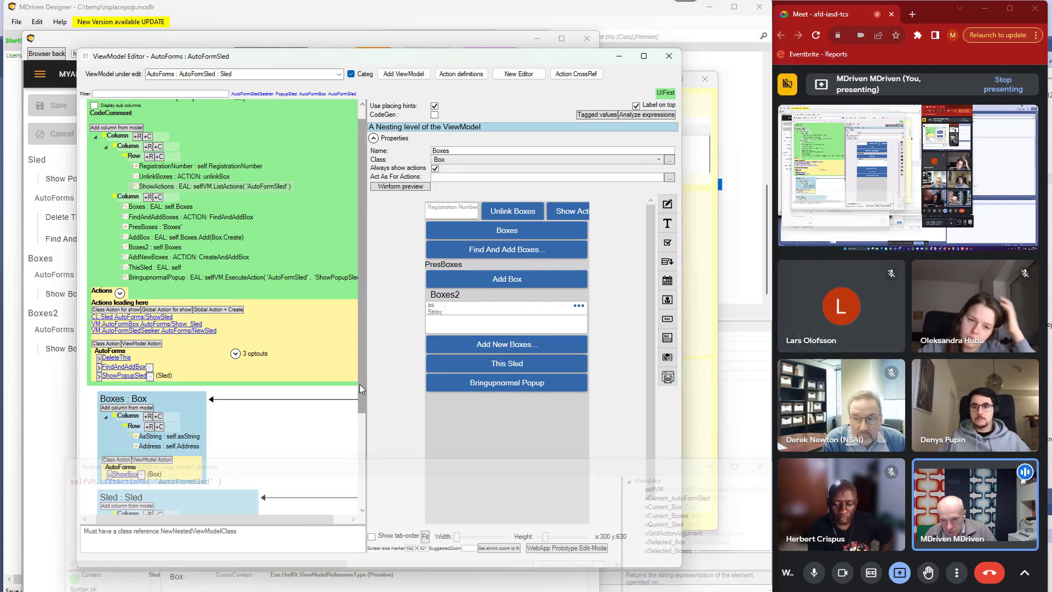
# Rename the new nested ViewModel class to Actions
pyautogui.moveTo(359, 383); pyautogui.dragTo(359, 504)
pyautogui.click(179, 494)
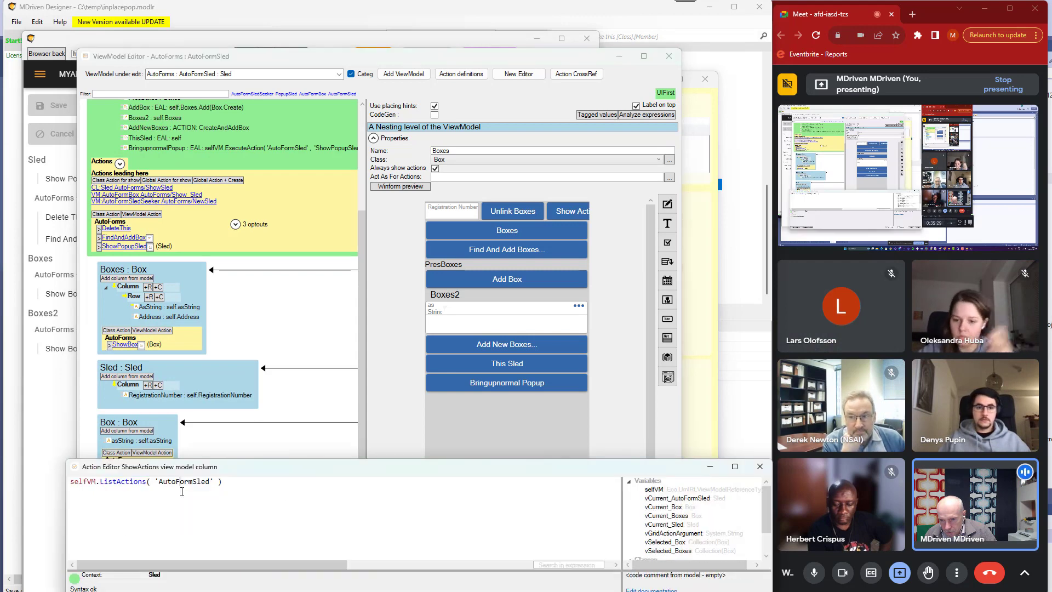
pyautogui.moveTo(219, 470); pyautogui.dragTo(209, 533)
pyautogui.click(187, 490)
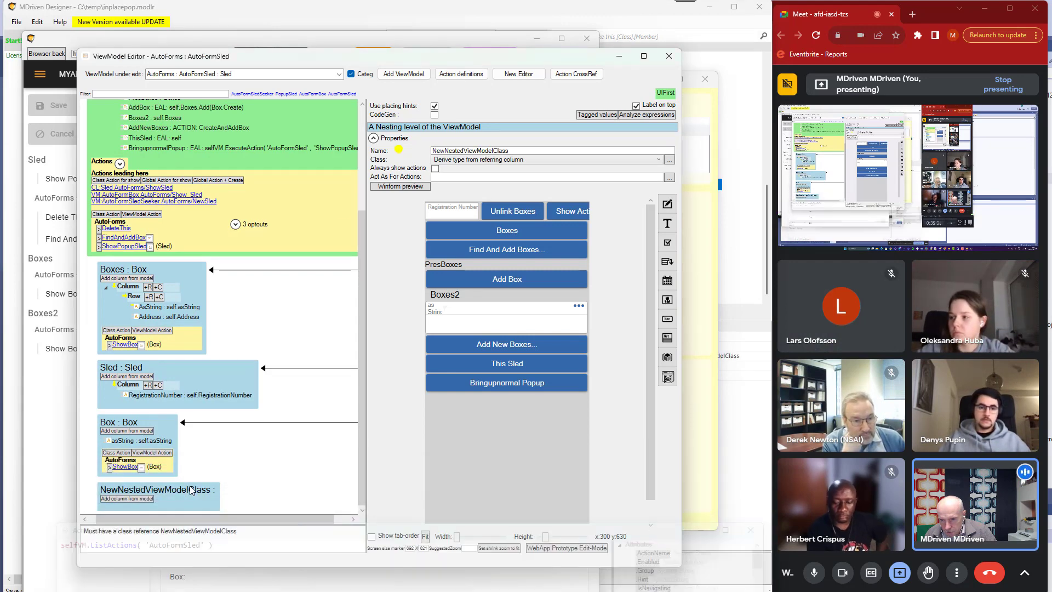
pyautogui.click(187, 492)
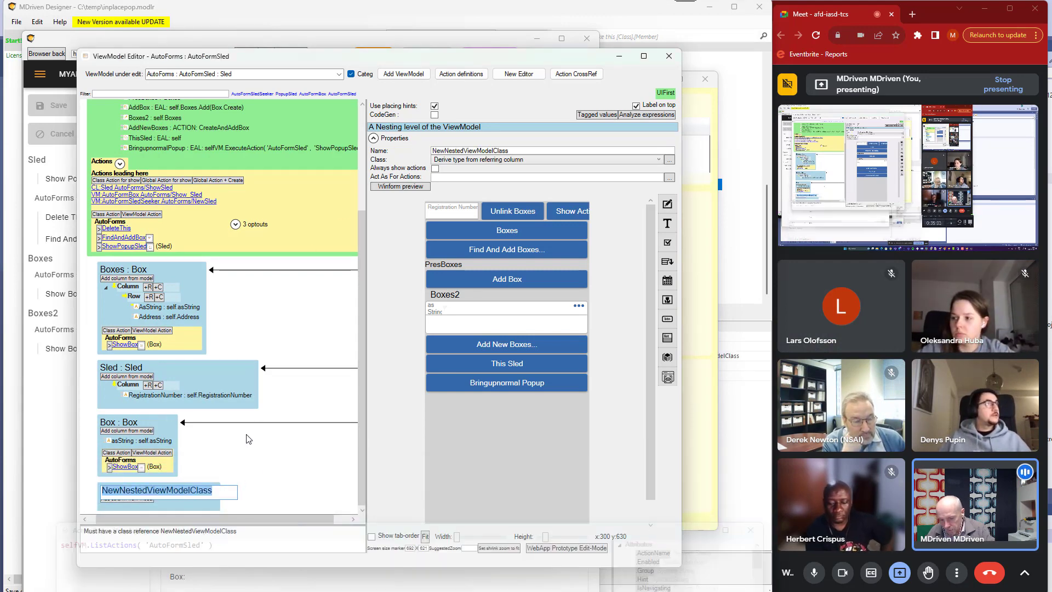
pyautogui.write('Action')
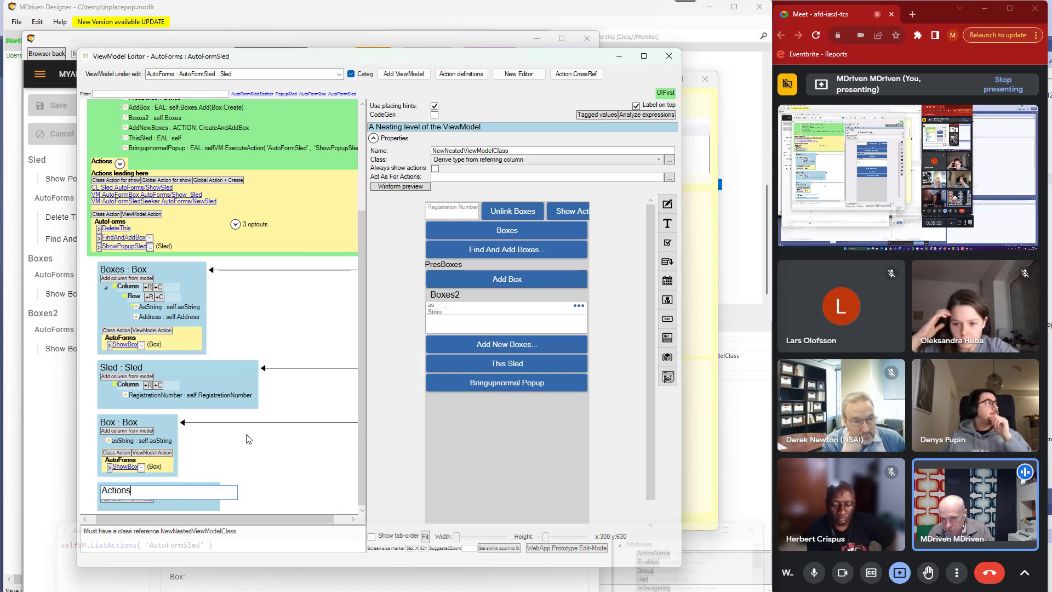
pyautogui.write('s')
pyautogui.press('Return')
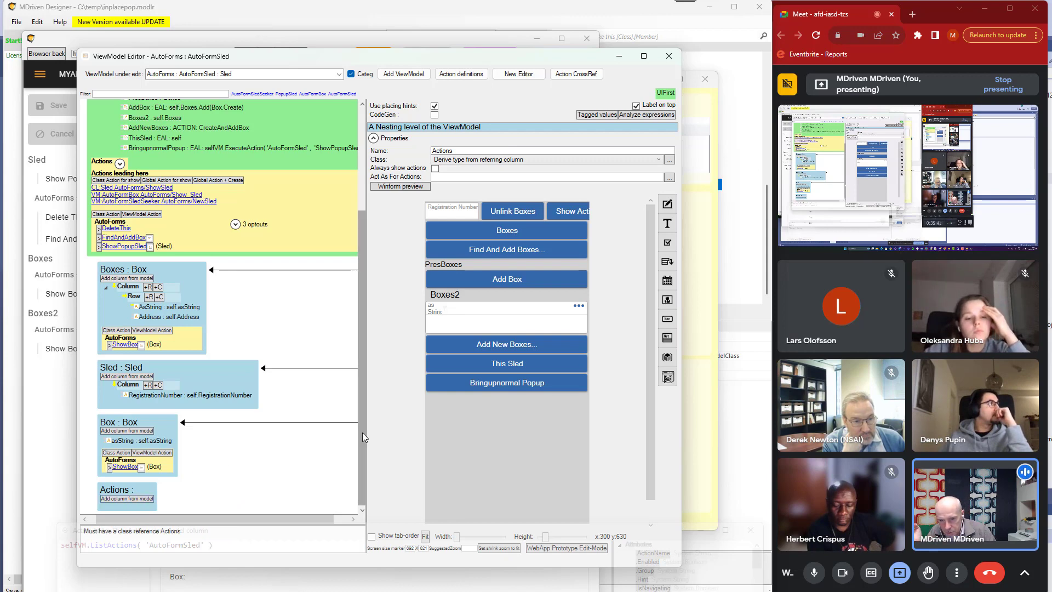
# Associate the ShowActions column with the Actions nested ViewModel class
pyautogui.moveTo(364, 308); pyautogui.dragTo(373, 202)
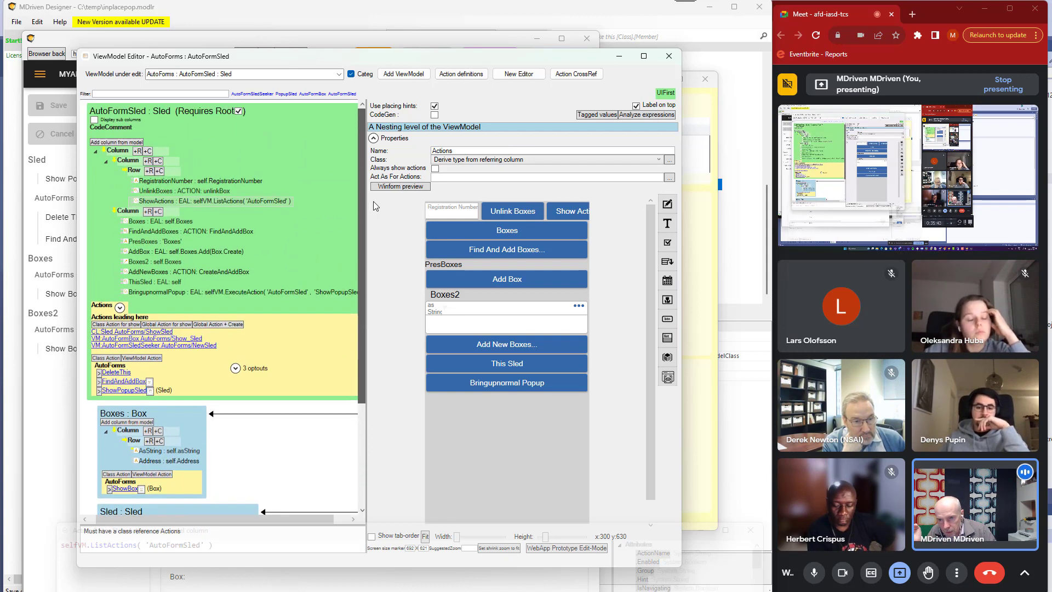
pyautogui.click(201, 202)
pyautogui.click(461, 169)
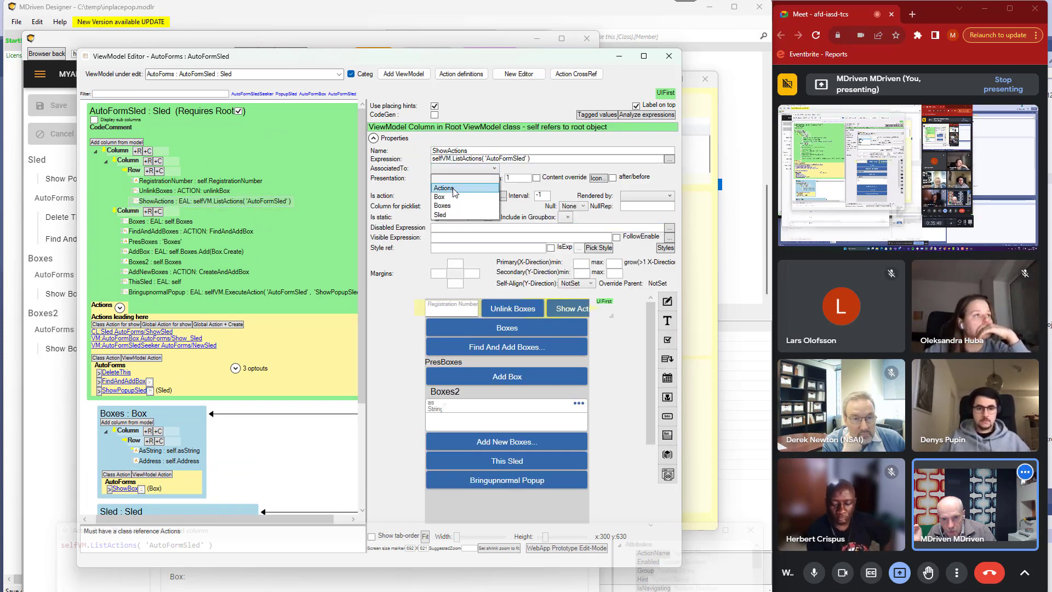
pyautogui.click(455, 188)
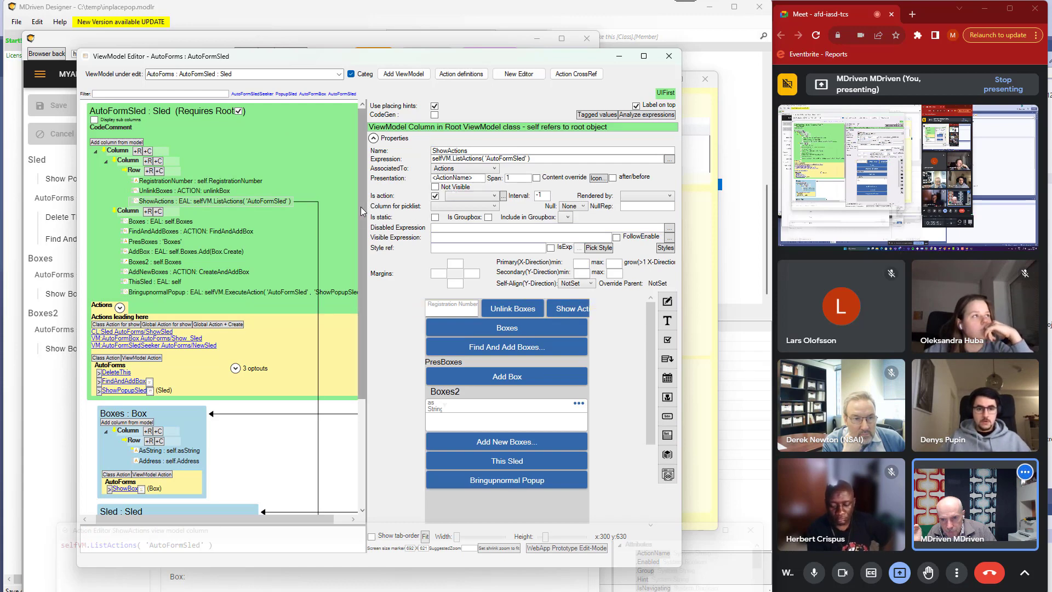
# Add a generic column to the Actions nested ViewModel class
pyautogui.scroll(-3, 362, 211)
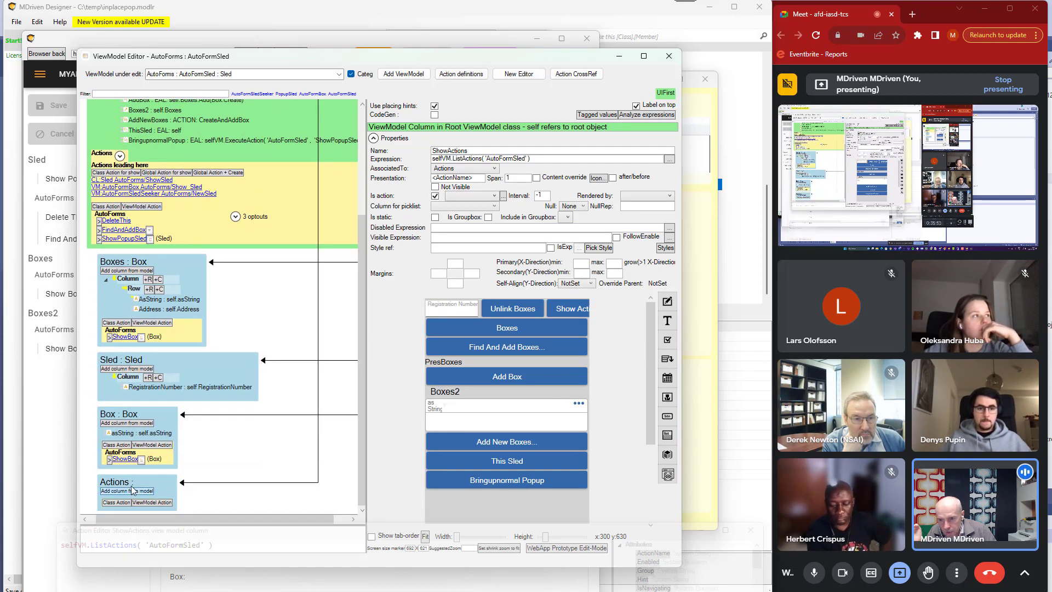
pyautogui.click(133, 483)
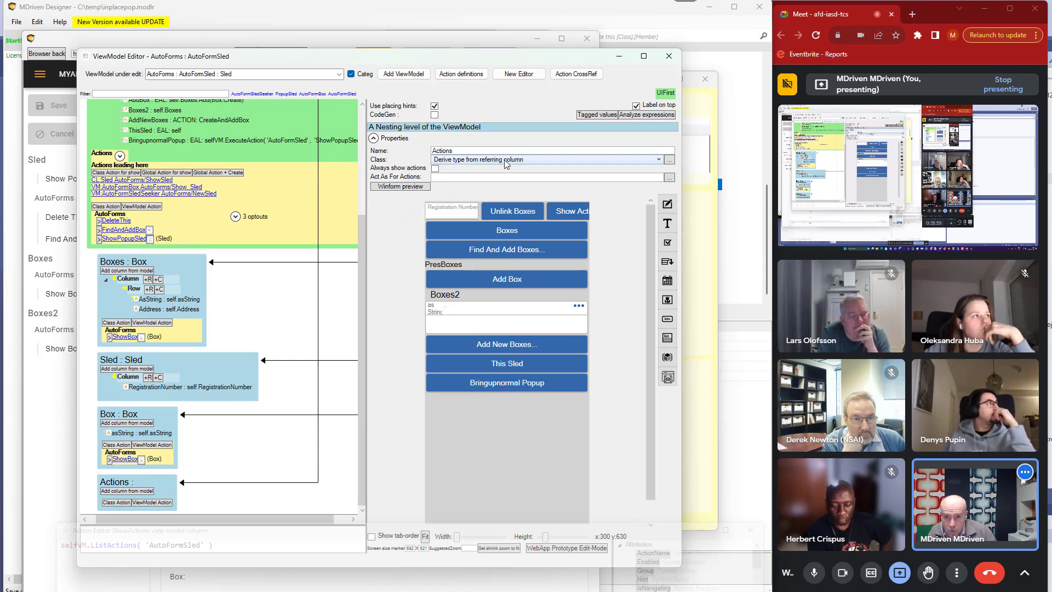
pyautogui.rightClick(122, 487)
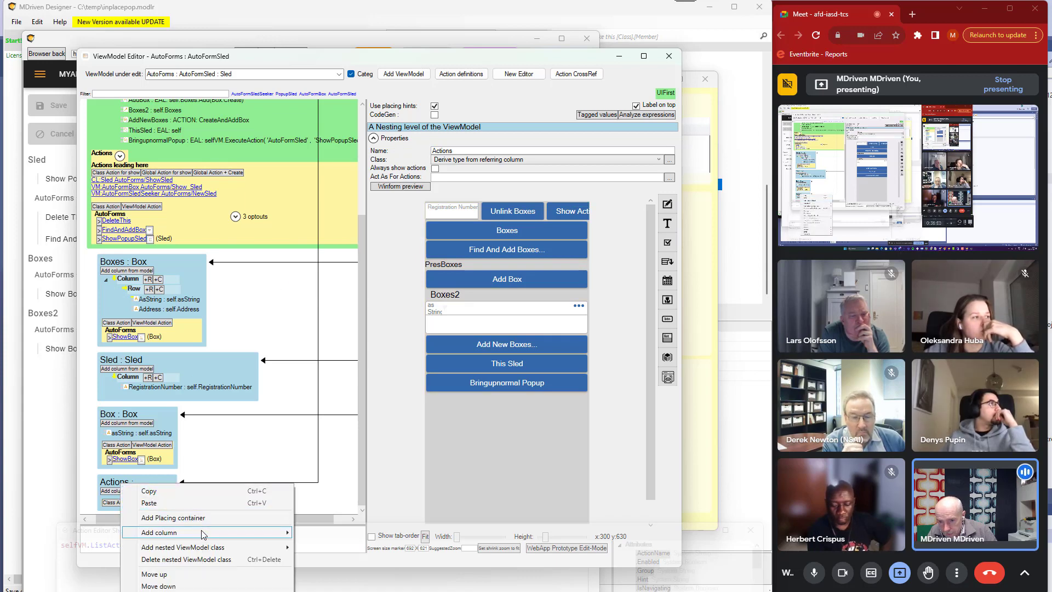
pyautogui.moveTo(207, 533)
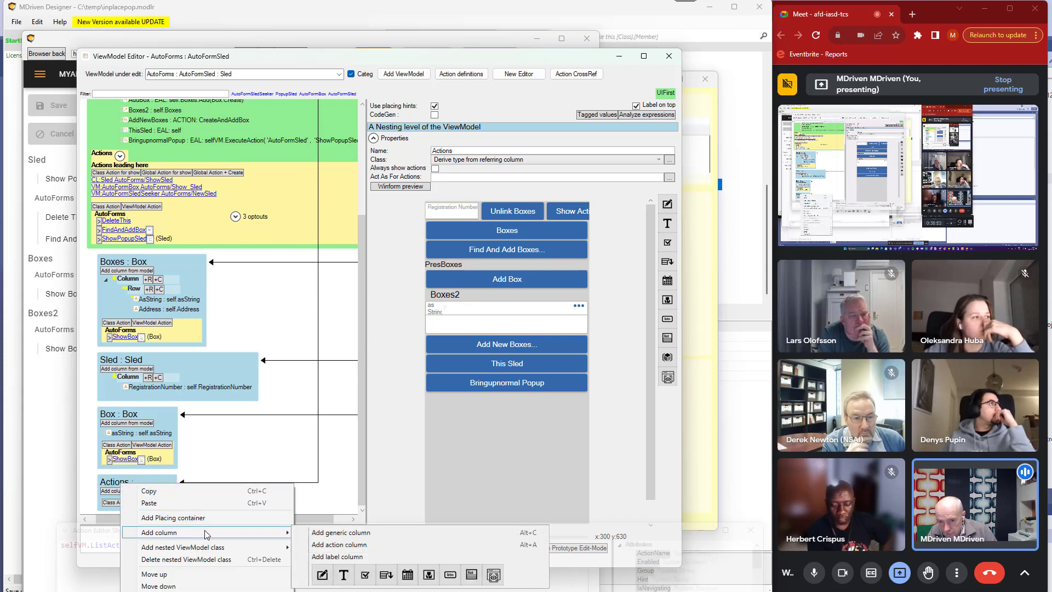
pyautogui.click(336, 532)
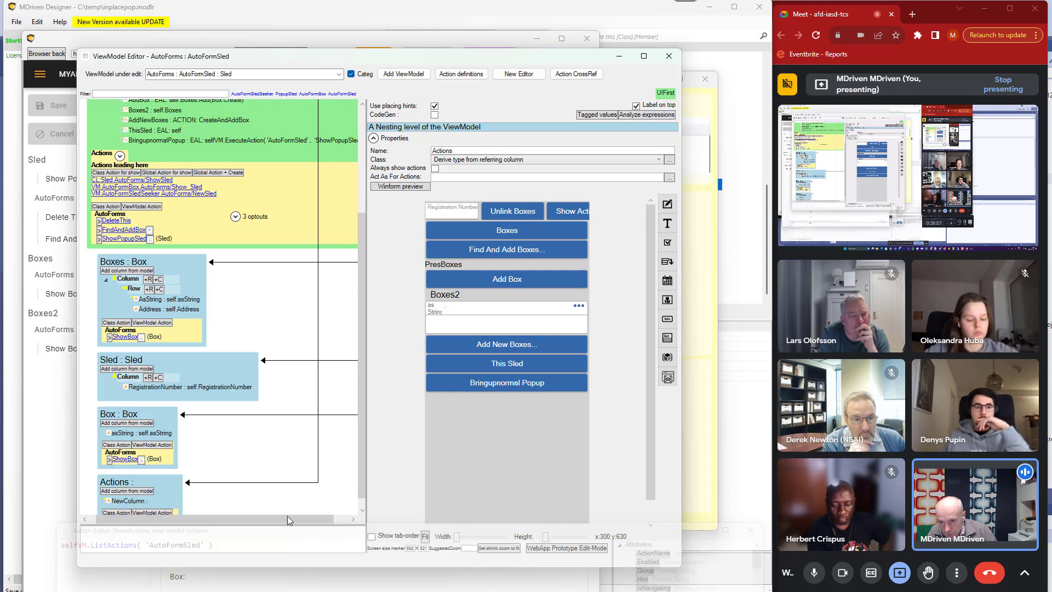
pyautogui.click(126, 491)
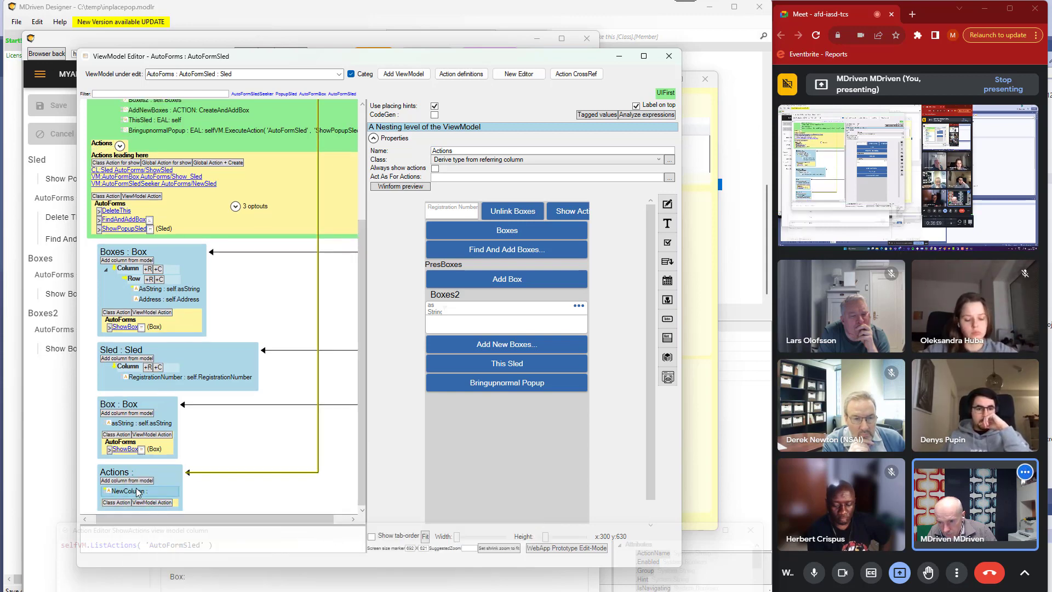
# Add a second column to the Actions nesting and set NewColumn's expression to self.ActionName
pyautogui.rightClick(137, 489)
pyautogui.moveTo(226, 528)
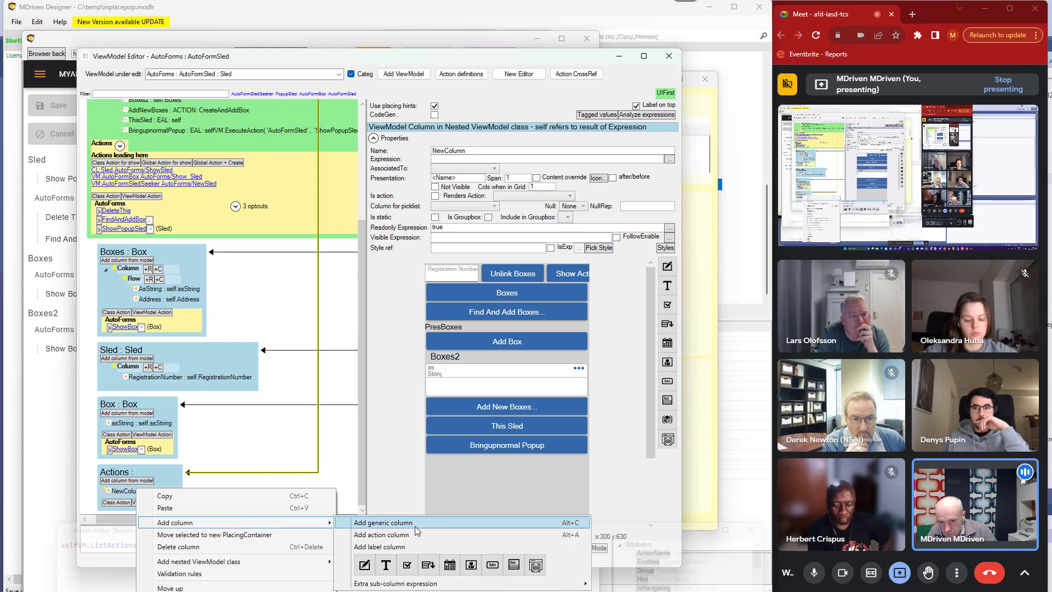
pyautogui.click(365, 534)
pyautogui.moveTo(366, 474); pyautogui.dragTo(355, 475)
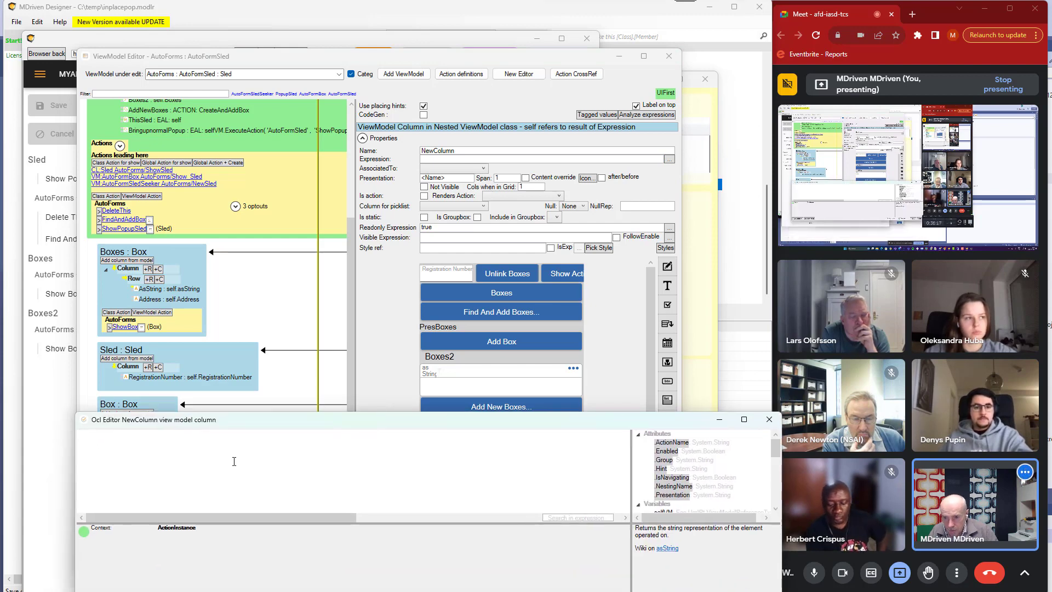
pyautogui.write('self.')
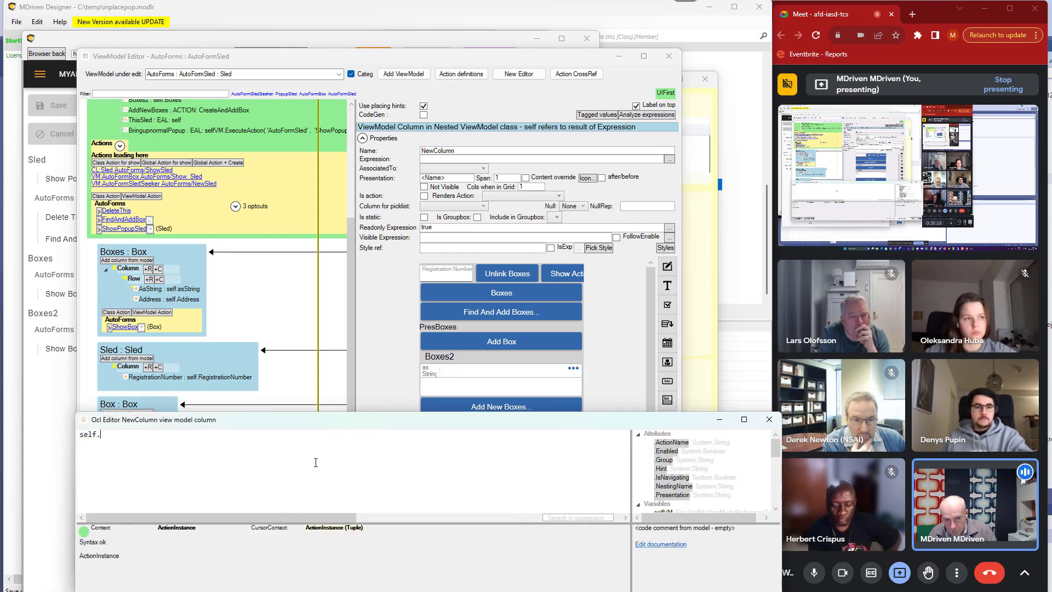
pyautogui.doubleClick(672, 443)
pyautogui.doubleClick(306, 448)
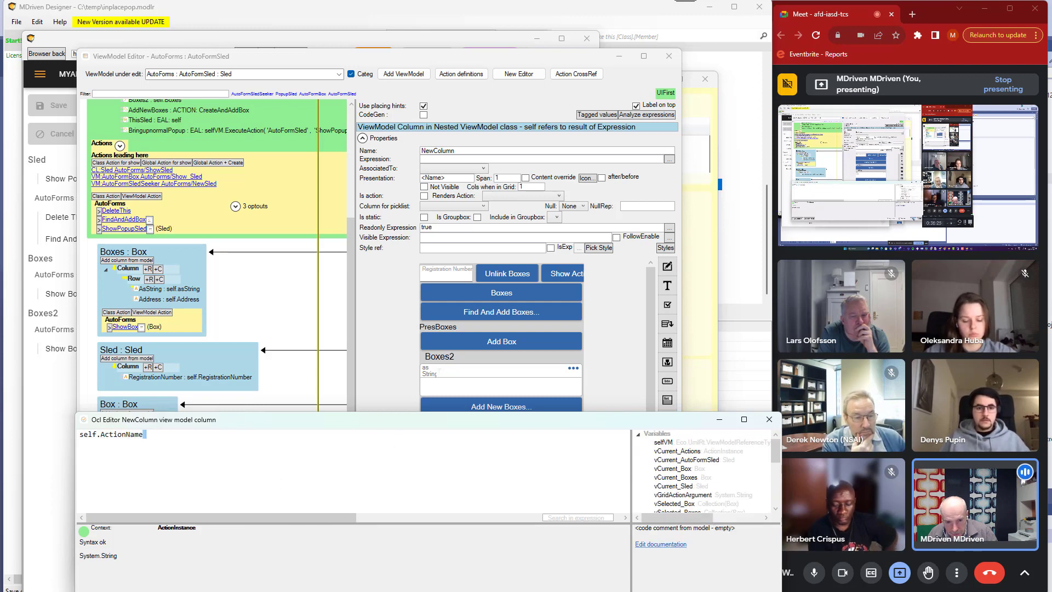
# Switch to the running web app, collapse the side menu and view the Show Actions popup's list
pyautogui.hotkey('alt', 'Tab')
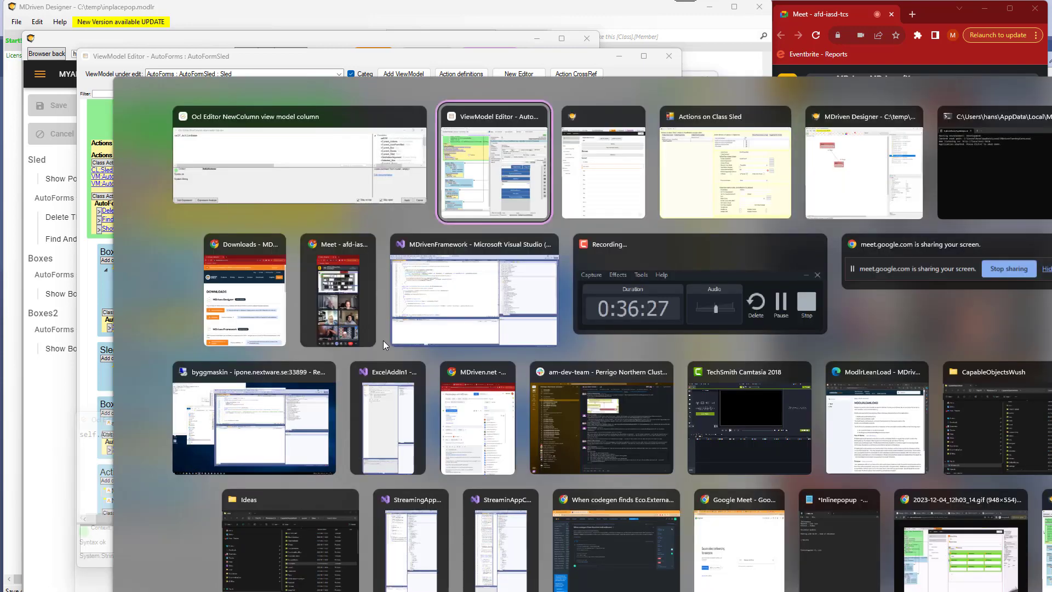
pyautogui.hotkey('alt', 'Tab')
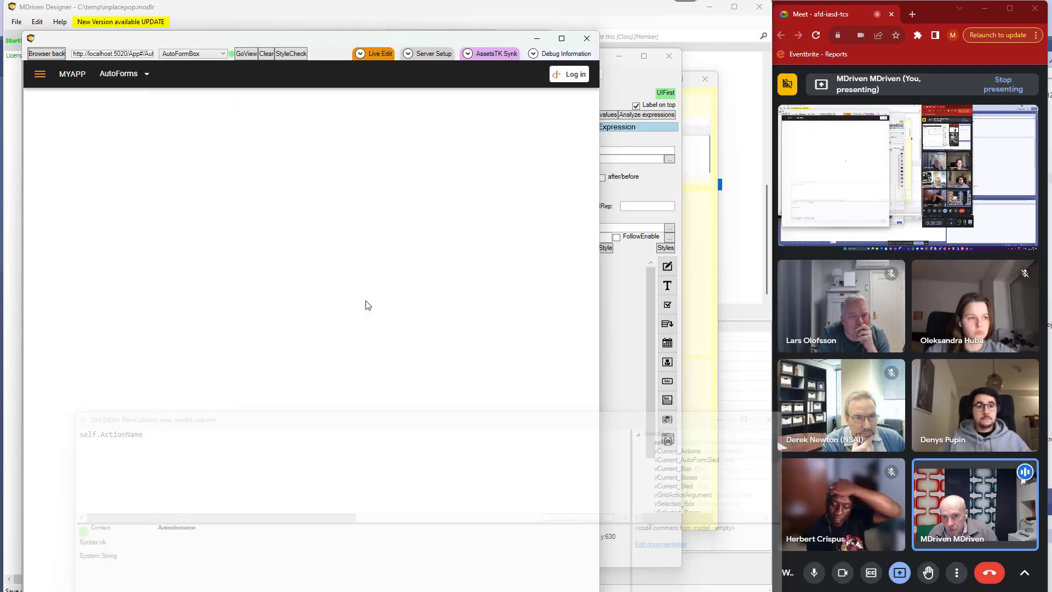
pyautogui.click(408, 116)
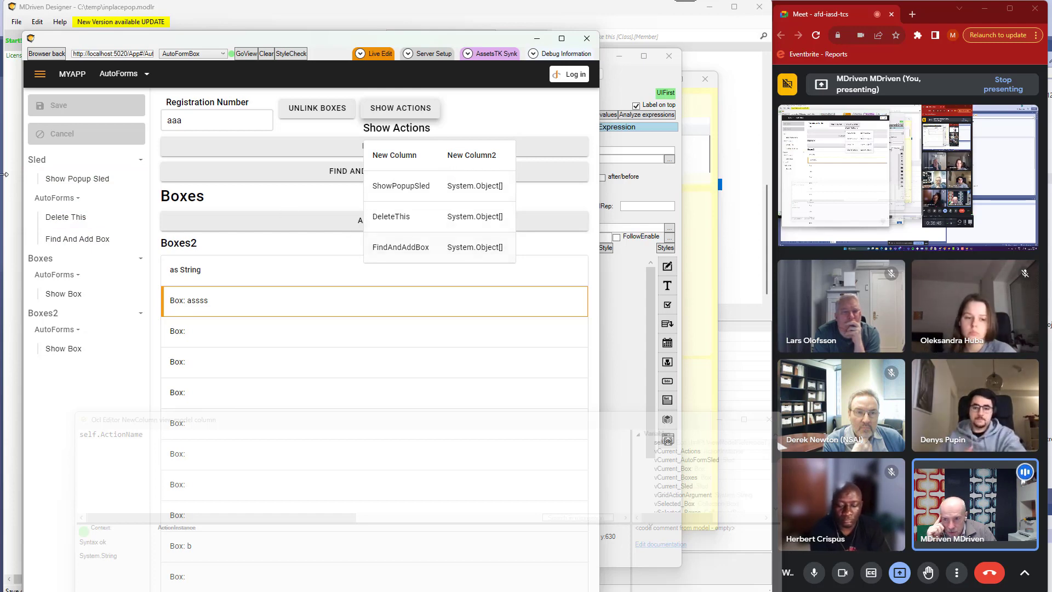
pyautogui.click(39, 81)
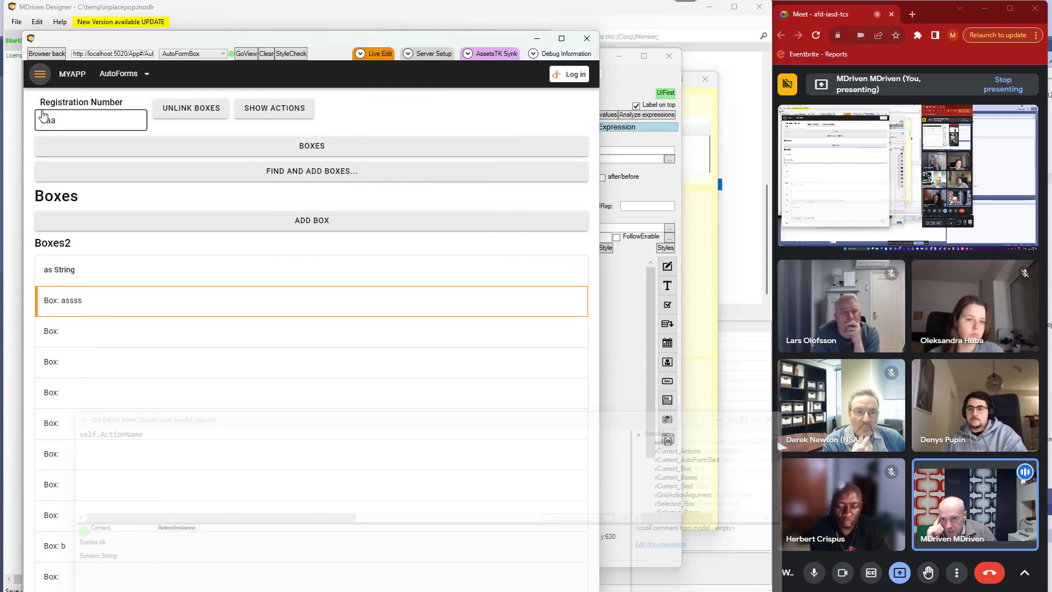
pyautogui.click(287, 106)
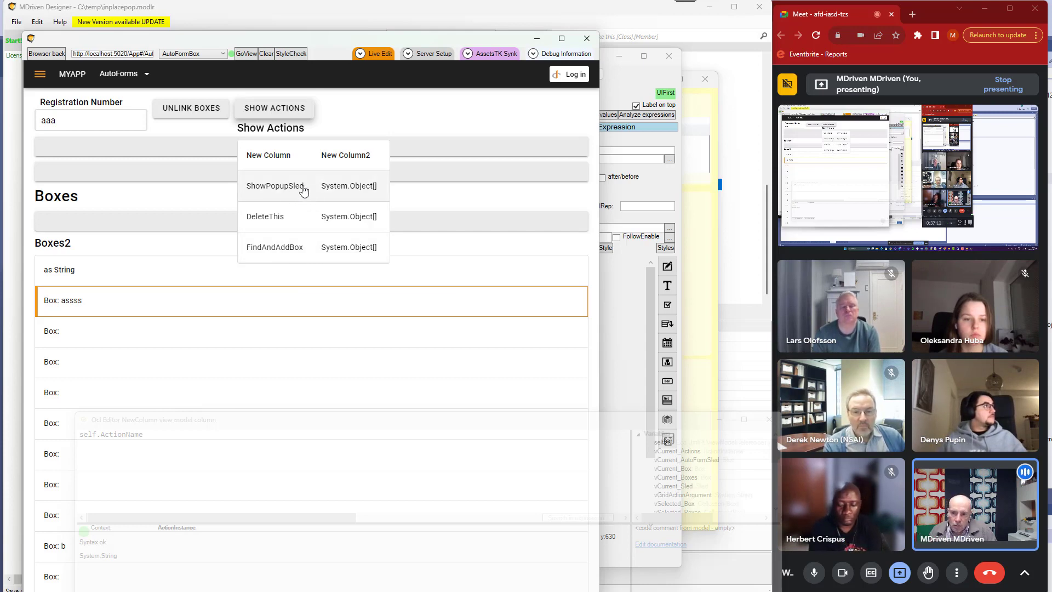
# Return to the OCL editor and set NewColumn's expression to self.Presentation
pyautogui.hotkey('alt', 'Tab')
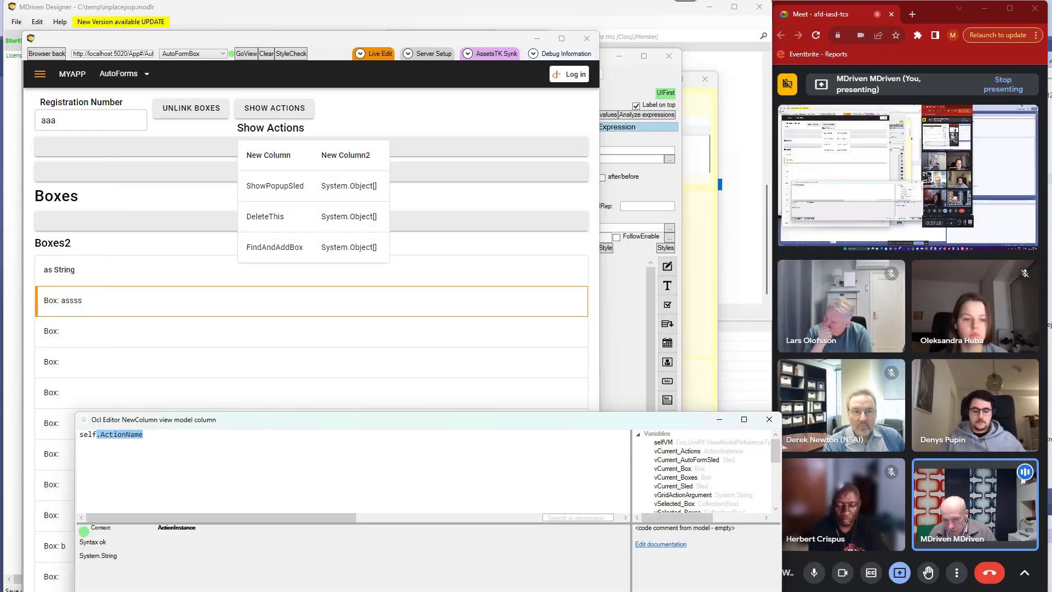
pyautogui.write('.')
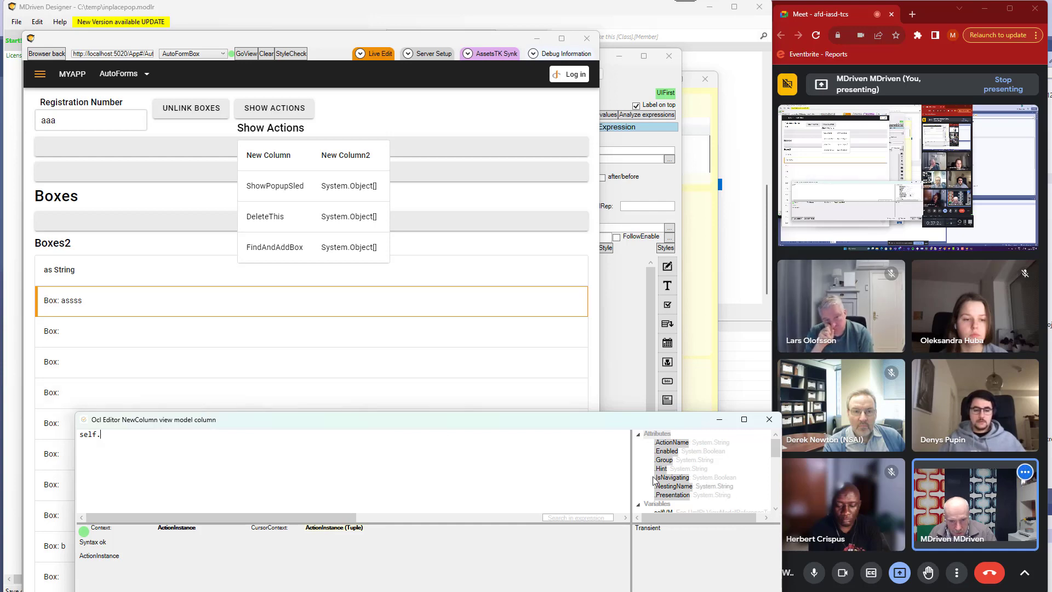
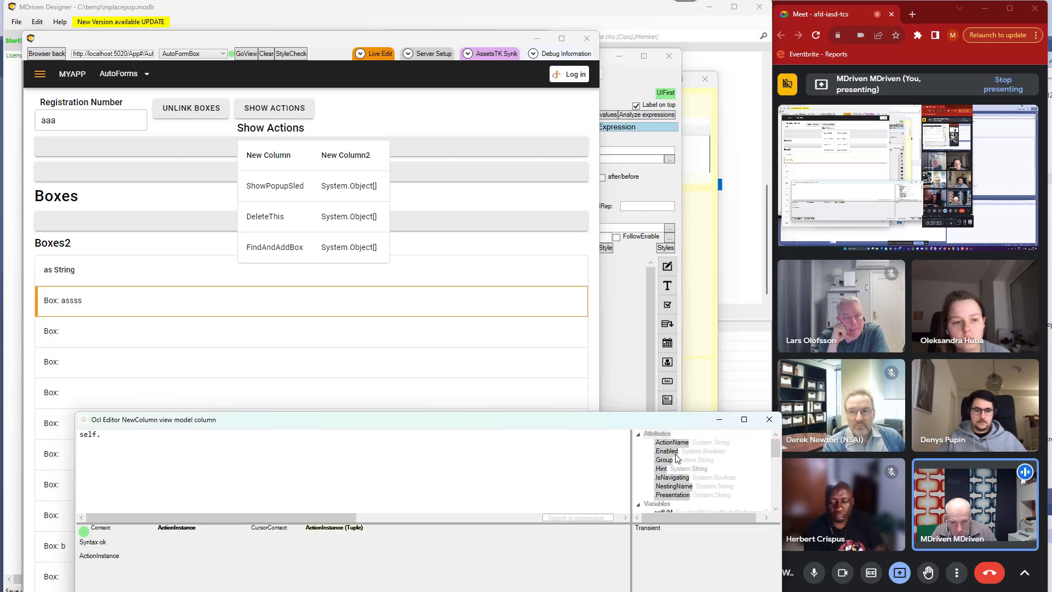
pyautogui.doubleClick(666, 496)
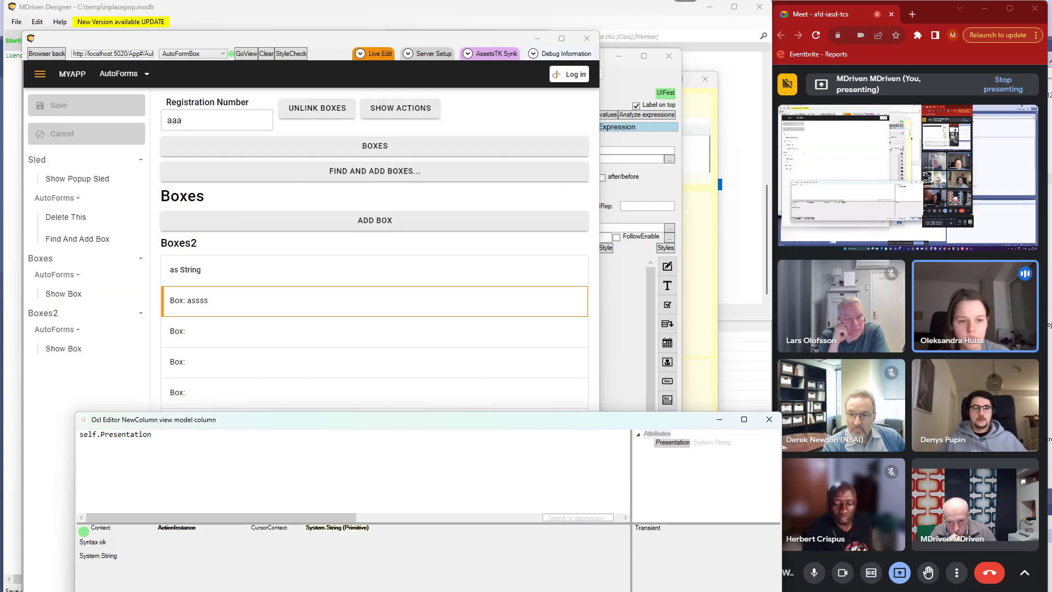
pyautogui.moveTo(601, 425)
pyautogui.mouseDown()
pyautogui.moveTo(603, 438)
pyautogui.moveTo(602, 420)
pyautogui.mouseUp()
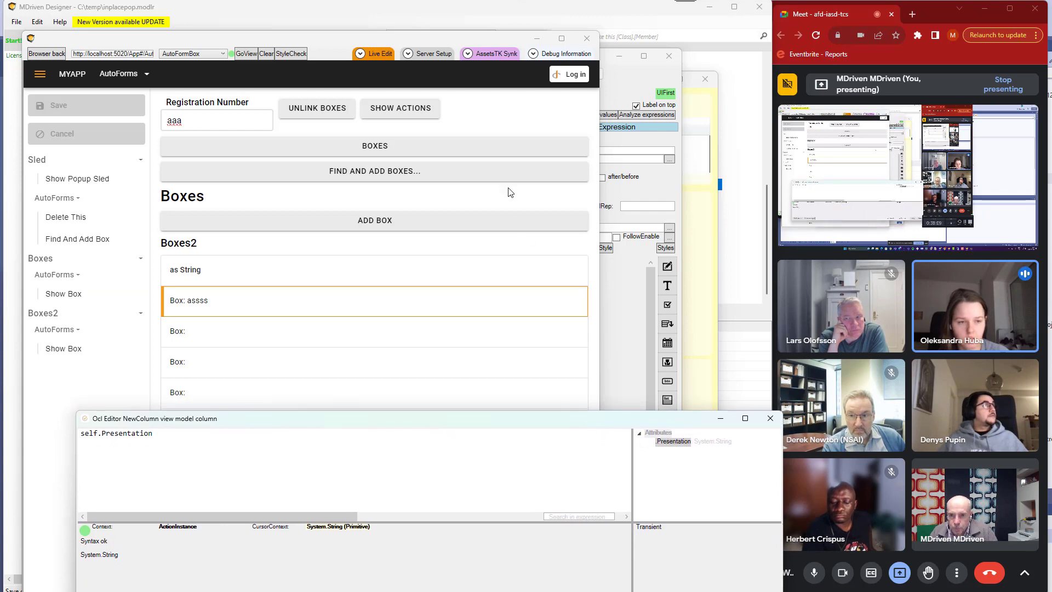
# Check the Presentation texts in the running app's Show Actions popup, and return to the ViewModel editor
pyautogui.click(412, 113)
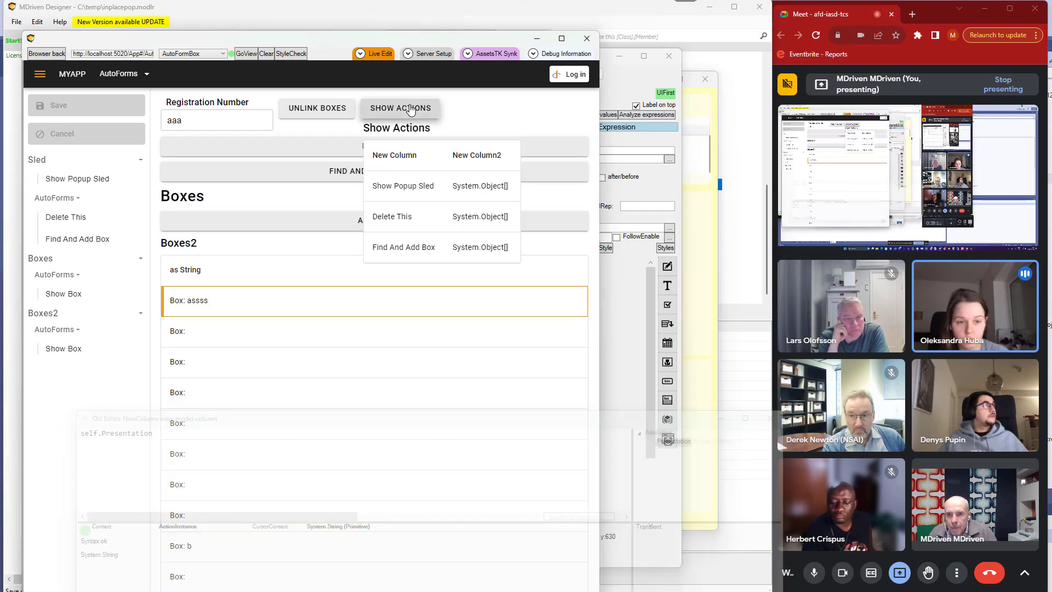
pyautogui.hotkey('alt', 'Tab')
pyautogui.hotkey('alt', 'shift', 'Tab')
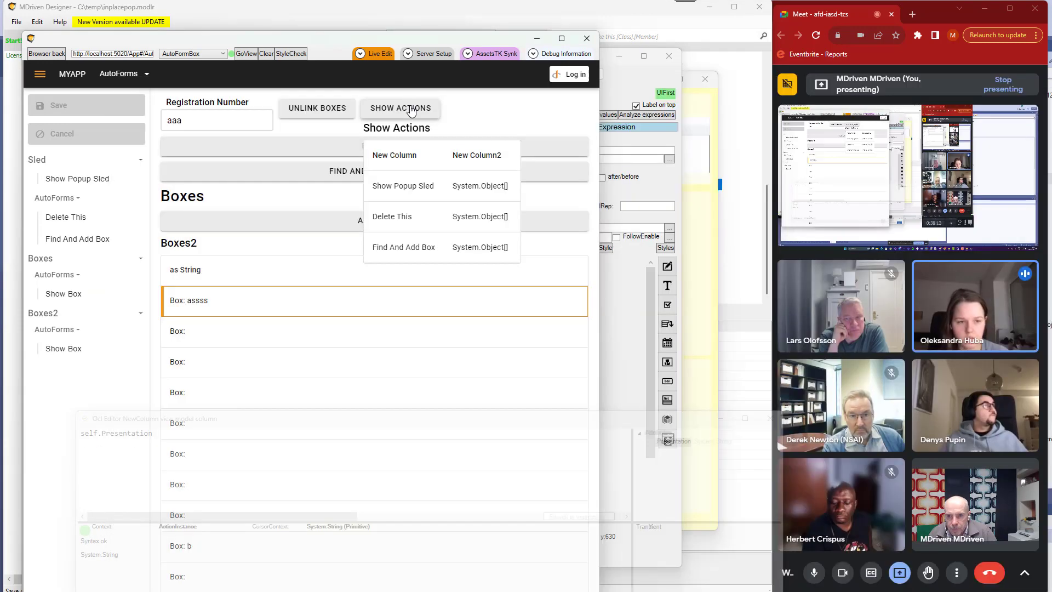
pyautogui.hotkey('alt', 'Tab')
pyautogui.hotkey('alt', 'Tab')
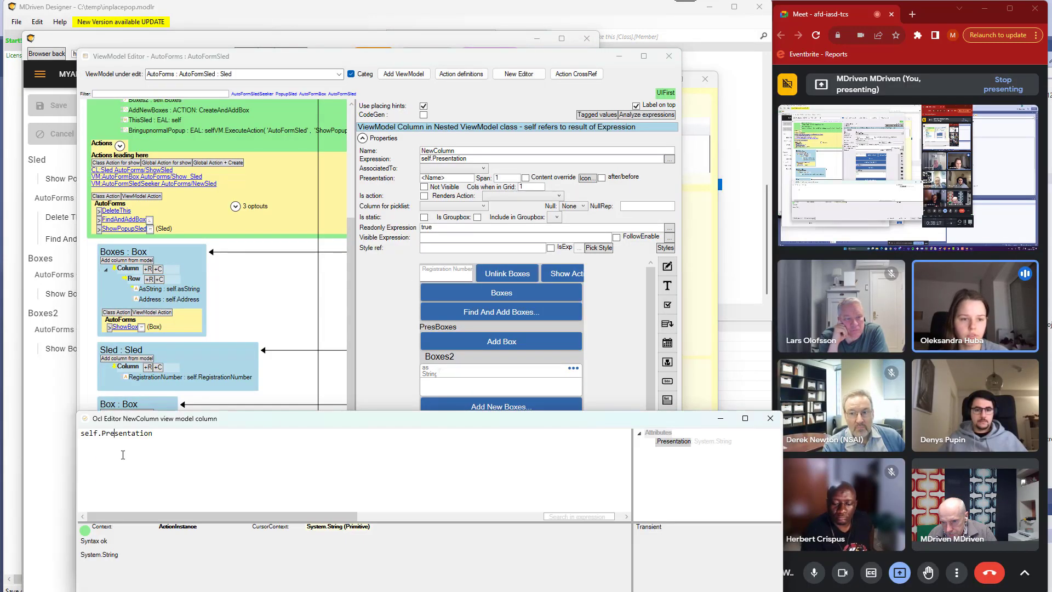
# Close the OCL editor and add a placing container to the Actions nested ViewModel class
pyautogui.press('Escape')
pyautogui.click(120, 474)
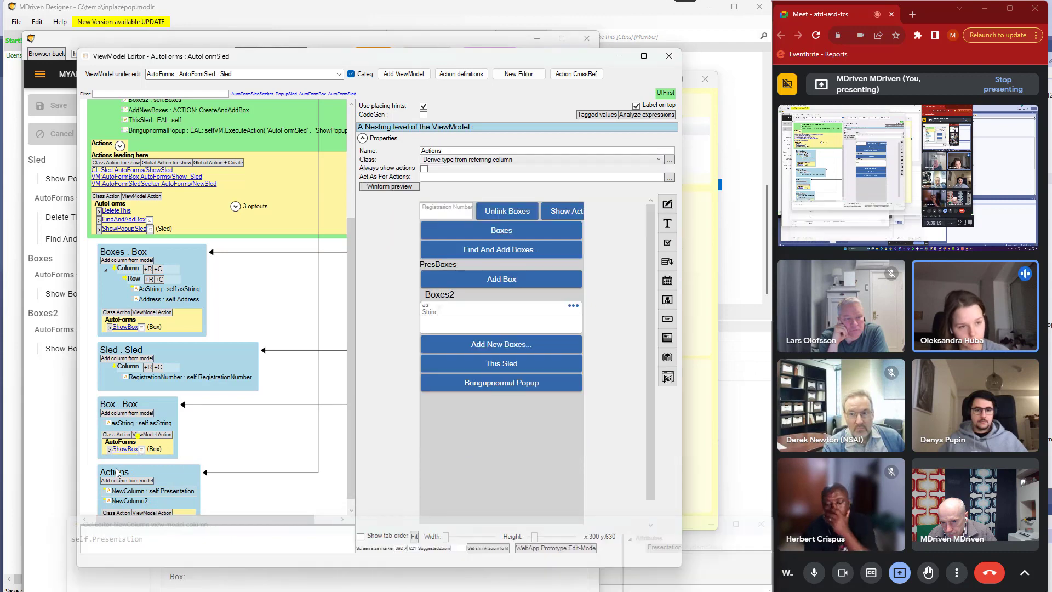
pyautogui.rightClick(121, 477)
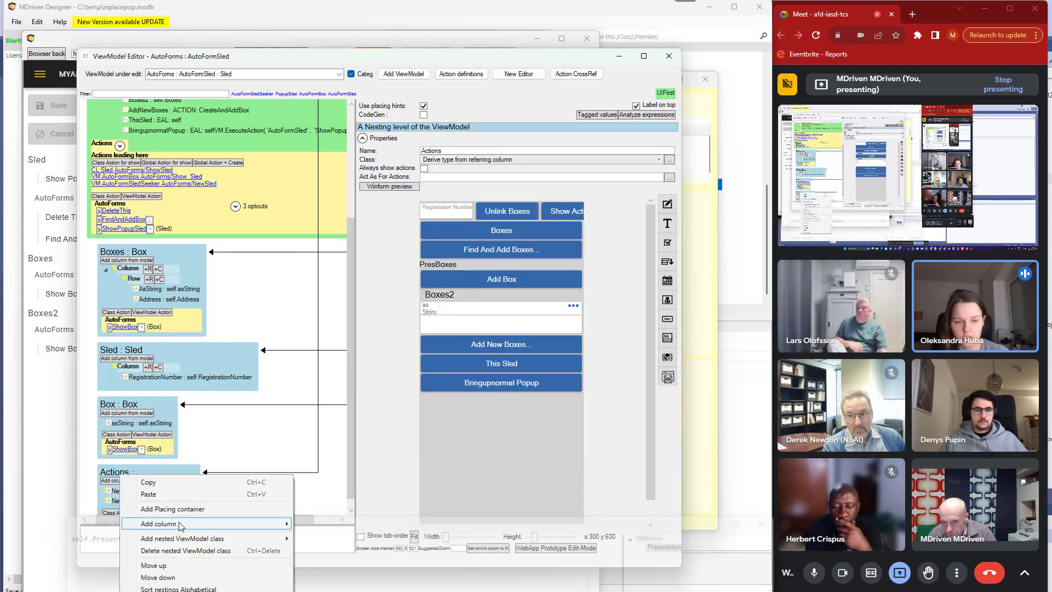
pyautogui.moveTo(182, 525)
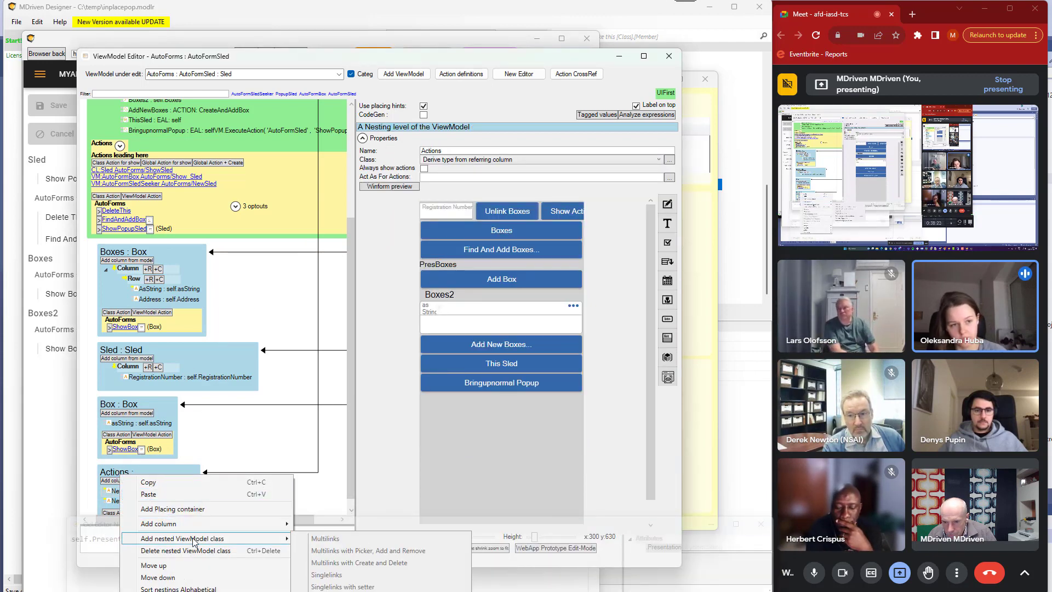
pyautogui.click(187, 510)
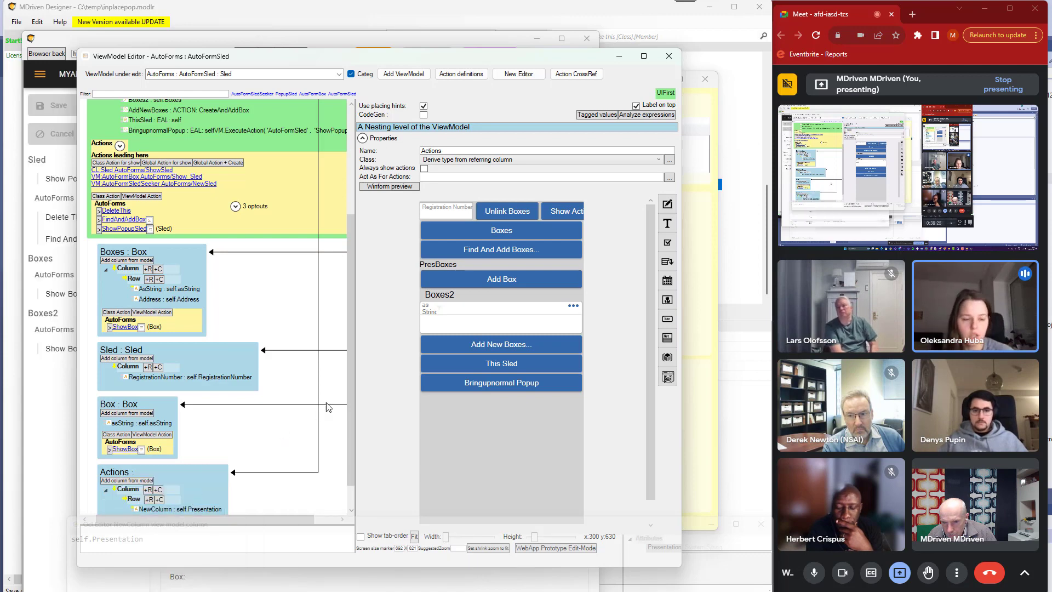
# Delete the empty NewColumn2 column from the Actions nested ViewModel class
pyautogui.moveTo(353, 390); pyautogui.dragTo(347, 472)
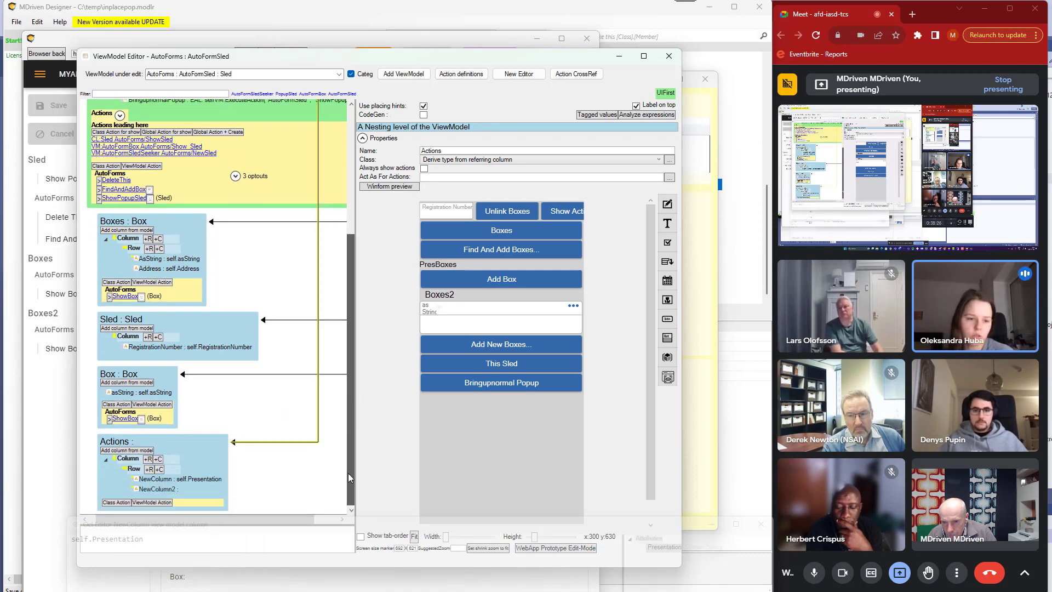
pyautogui.click(165, 489)
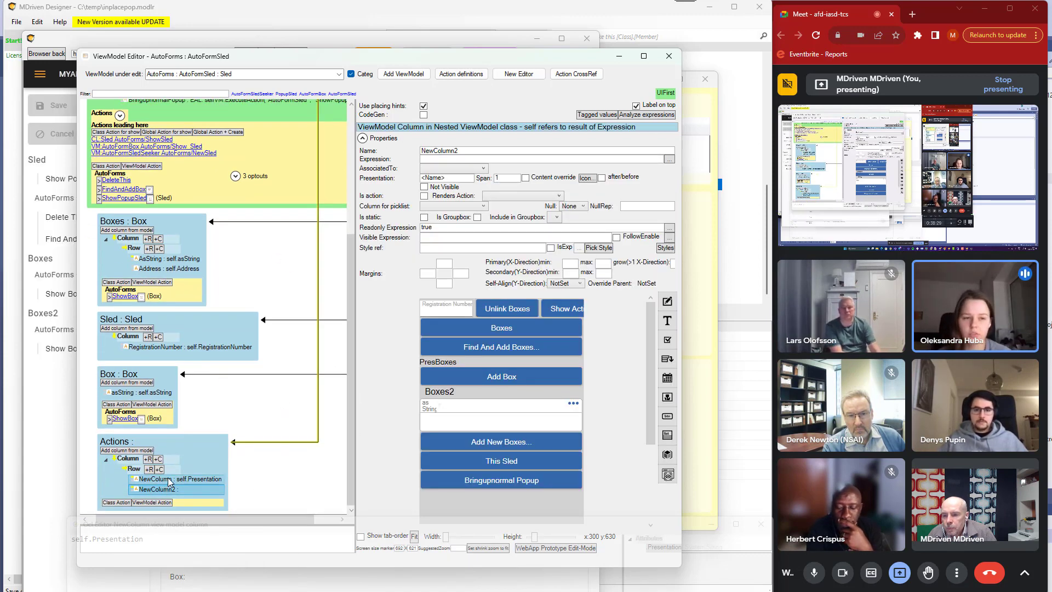
pyautogui.click(168, 478)
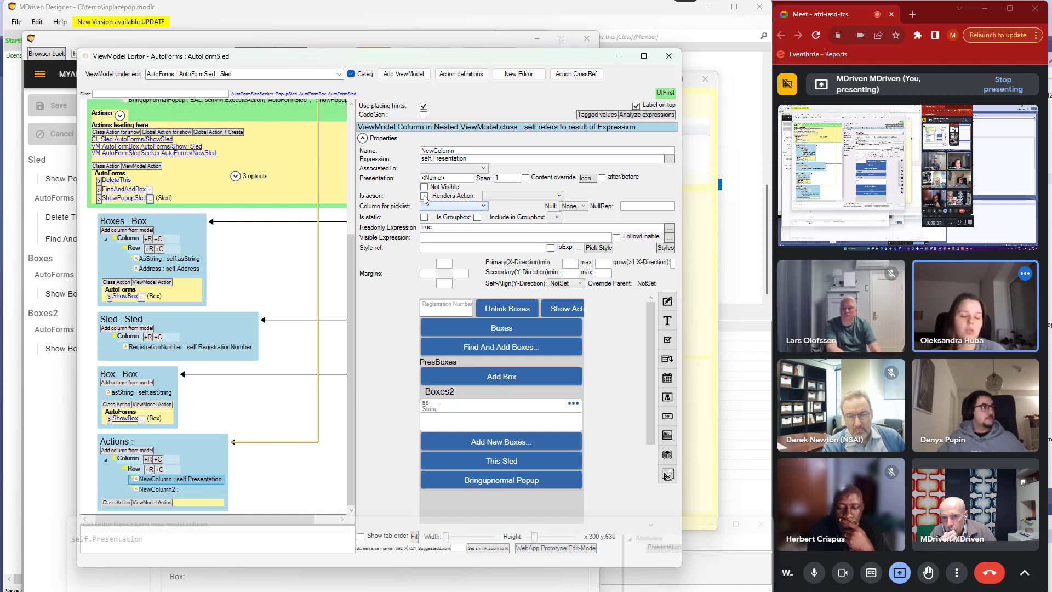
pyautogui.click(148, 491)
pyautogui.rightClick(148, 490)
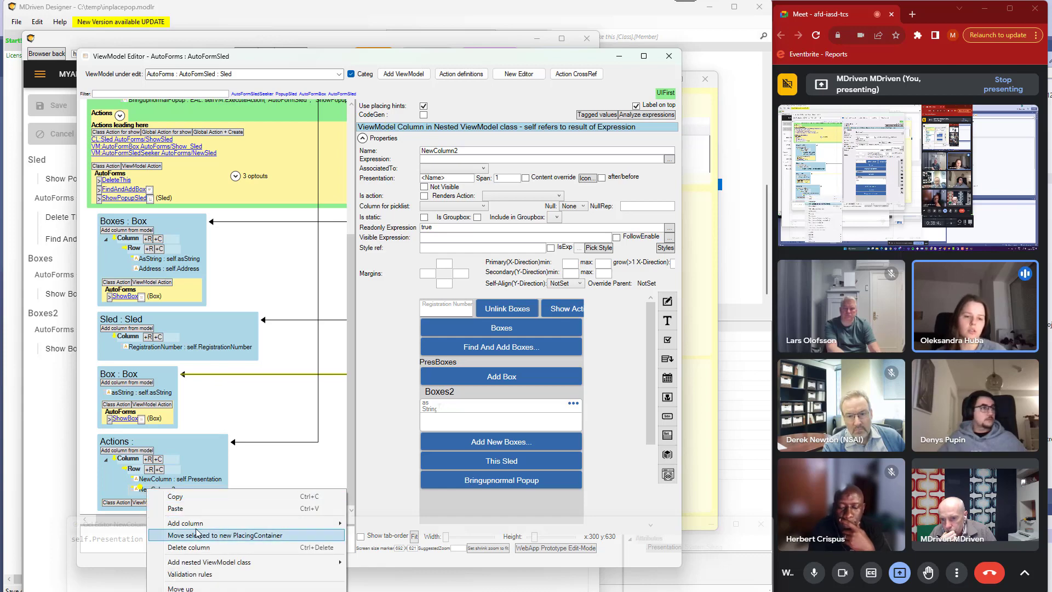
pyautogui.click(197, 534)
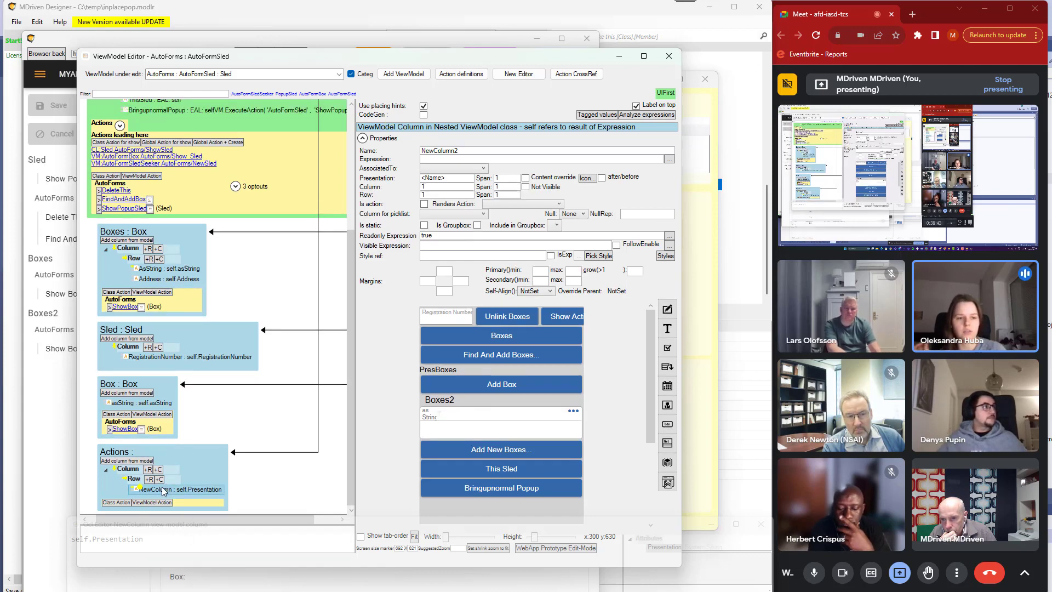
# Mark NewColumn in the Actions nested ViewModel class as static
pyautogui.click(164, 491)
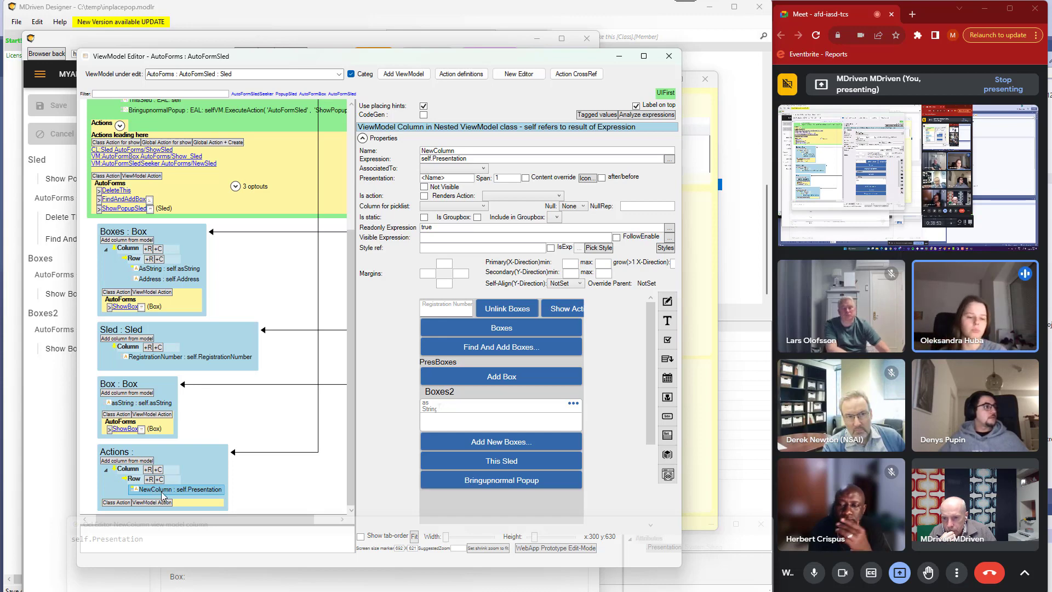
pyautogui.click(424, 218)
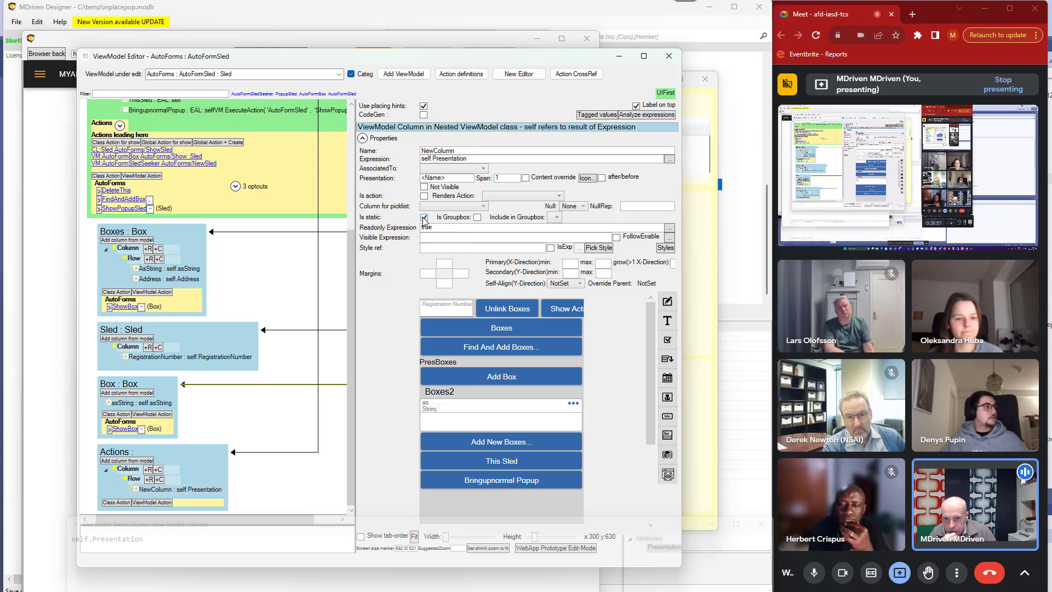
pyautogui.click(154, 490)
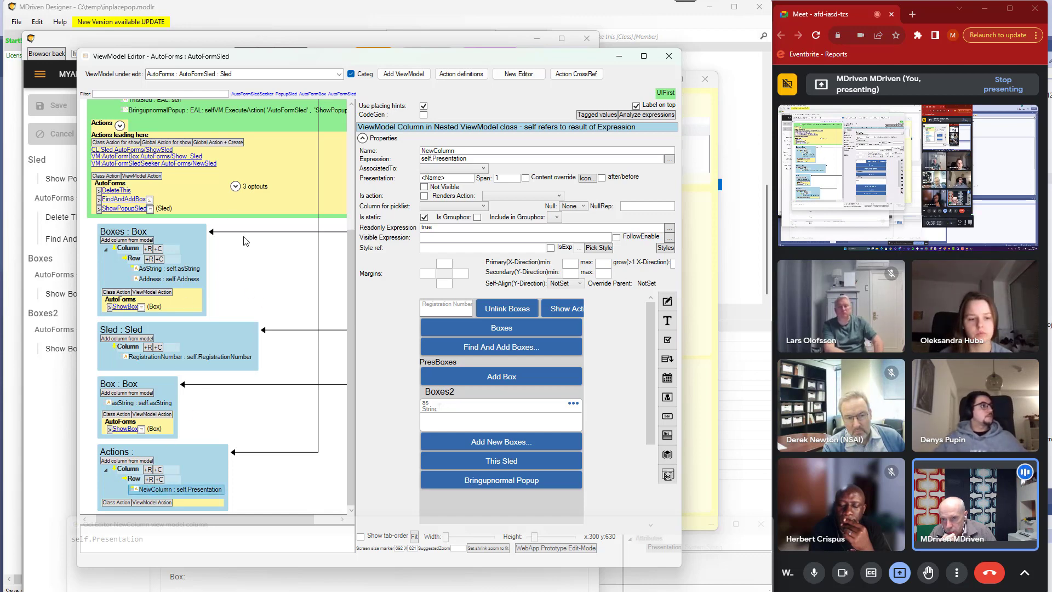
# Turn on the display of sub columns for the AutoFormSled ViewModel and bring the Actions nesting into view
pyautogui.scroll(3, 168, 443)
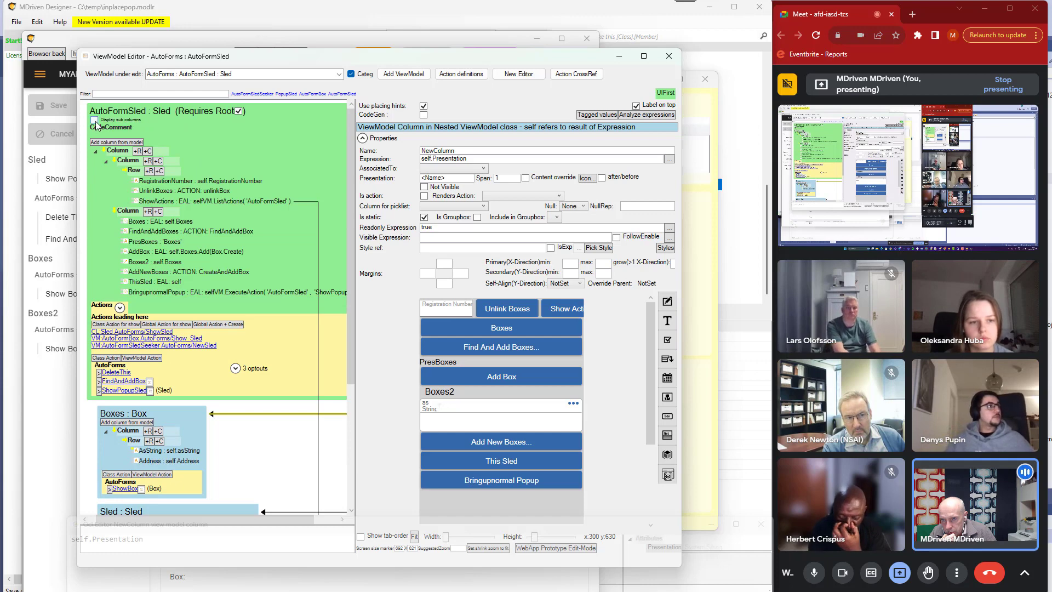
pyautogui.scroll(-3, 132, 247)
pyautogui.scroll(-2, 132, 246)
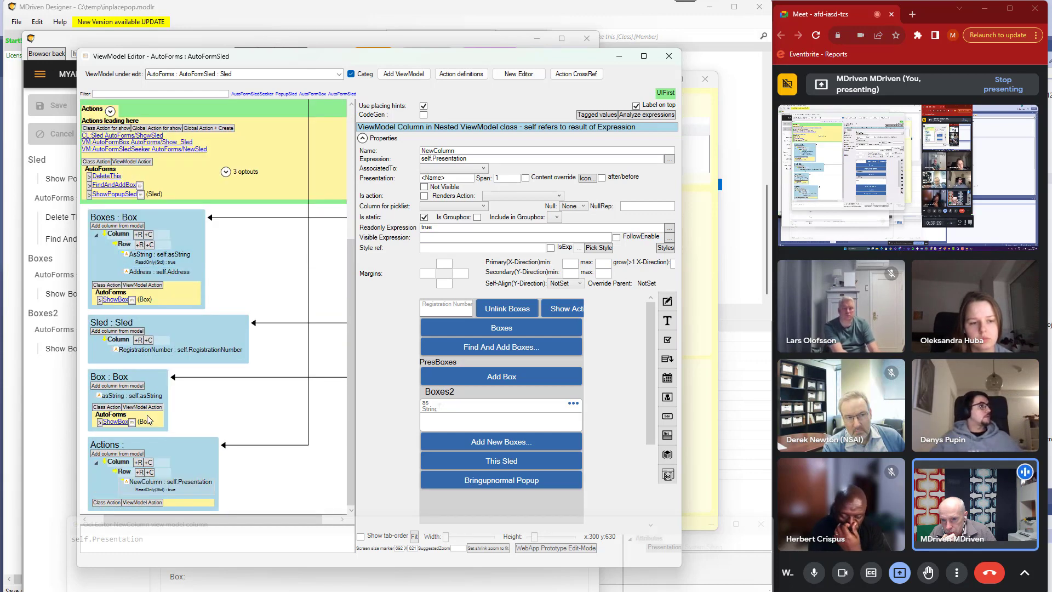
# Add a Label extra sub-column expression to NewColumn in the Actions nested ViewModel class
pyautogui.rightClick(142, 487)
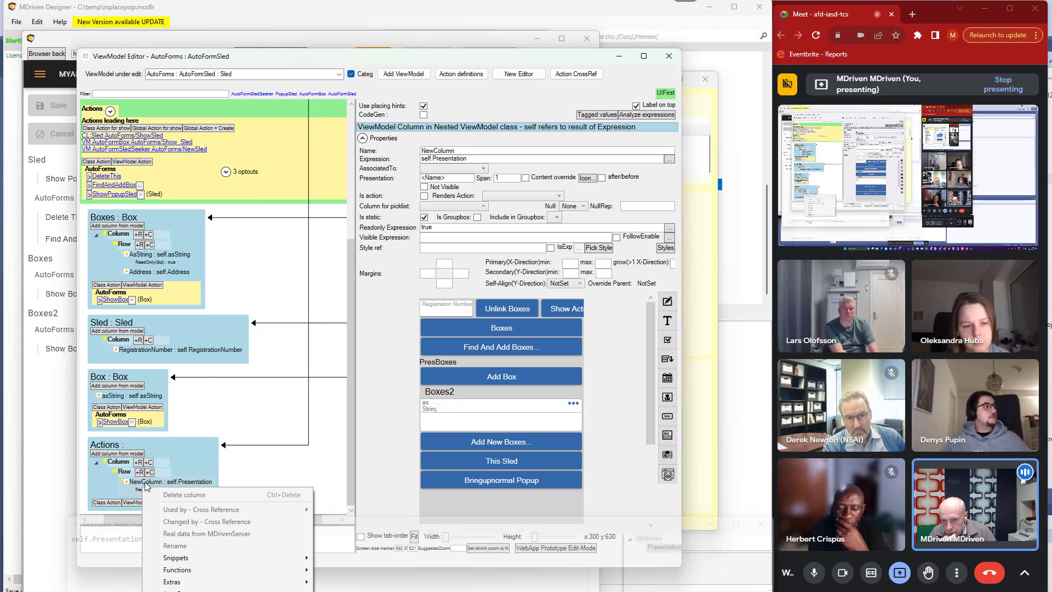
pyautogui.rightClick(142, 486)
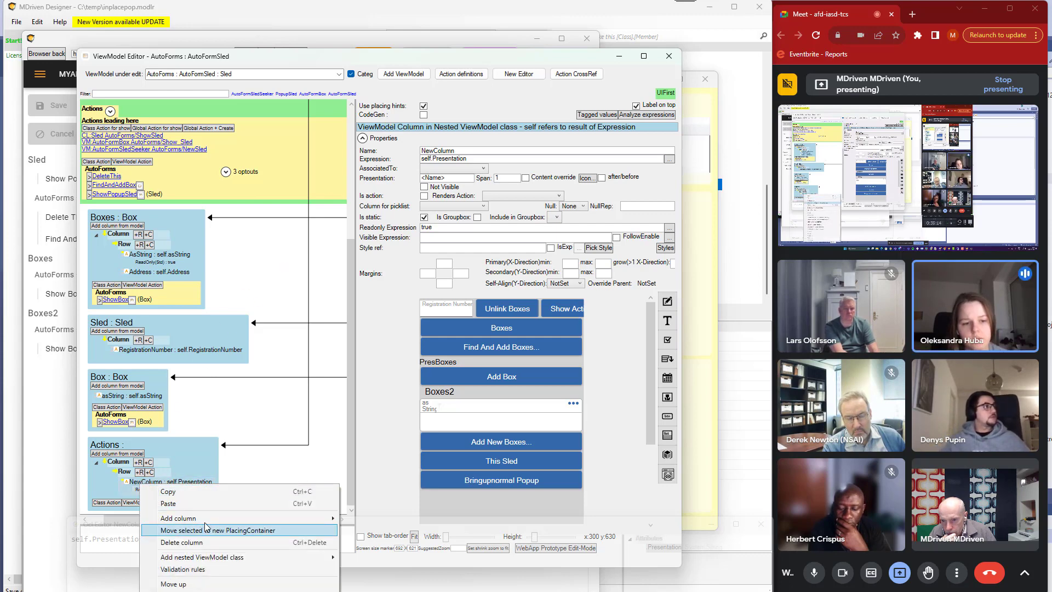
pyautogui.moveTo(212, 518)
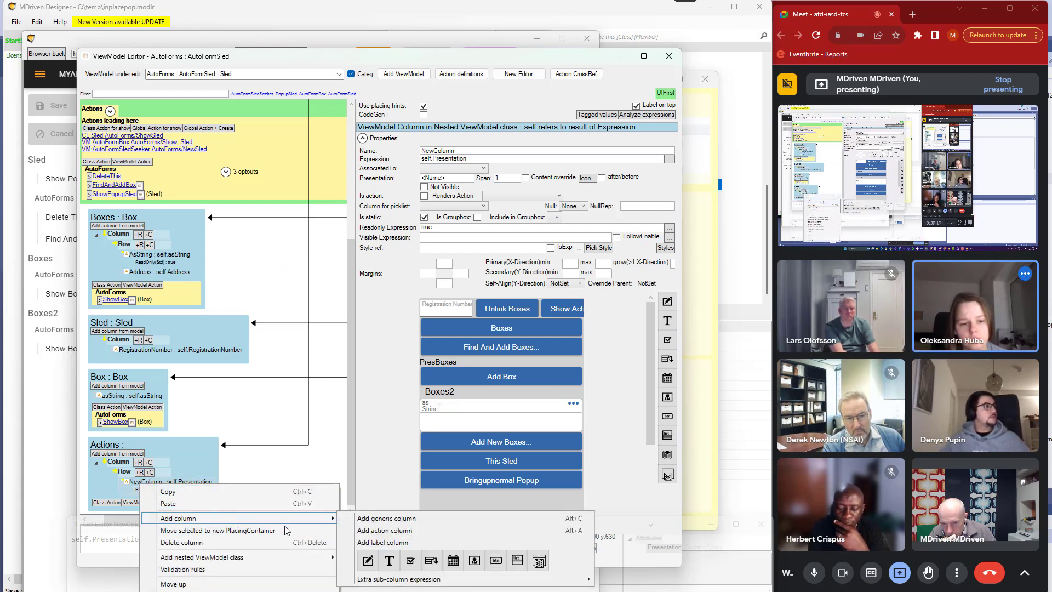
pyautogui.moveTo(560, 584)
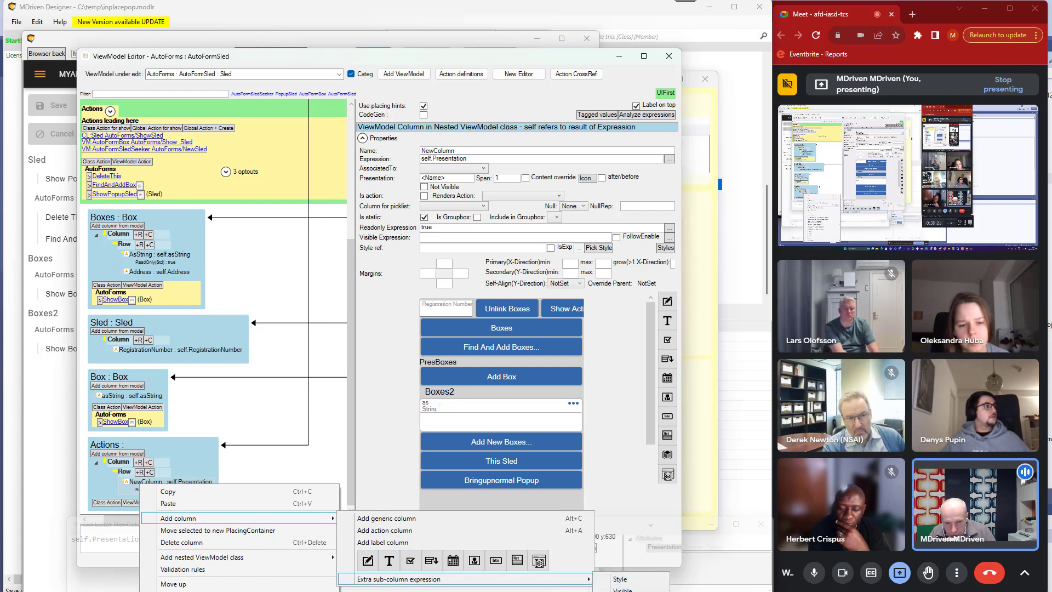
pyautogui.click(625, 590)
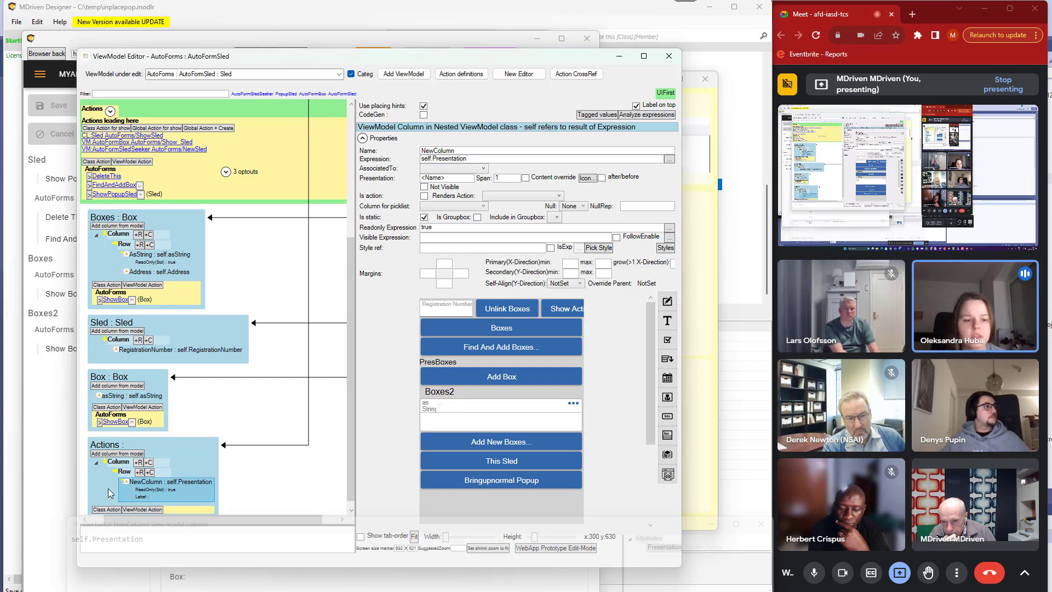
# Set the expression of NewColumn's Label sub column to self.Presentation in the OCL editor
pyautogui.click(145, 497)
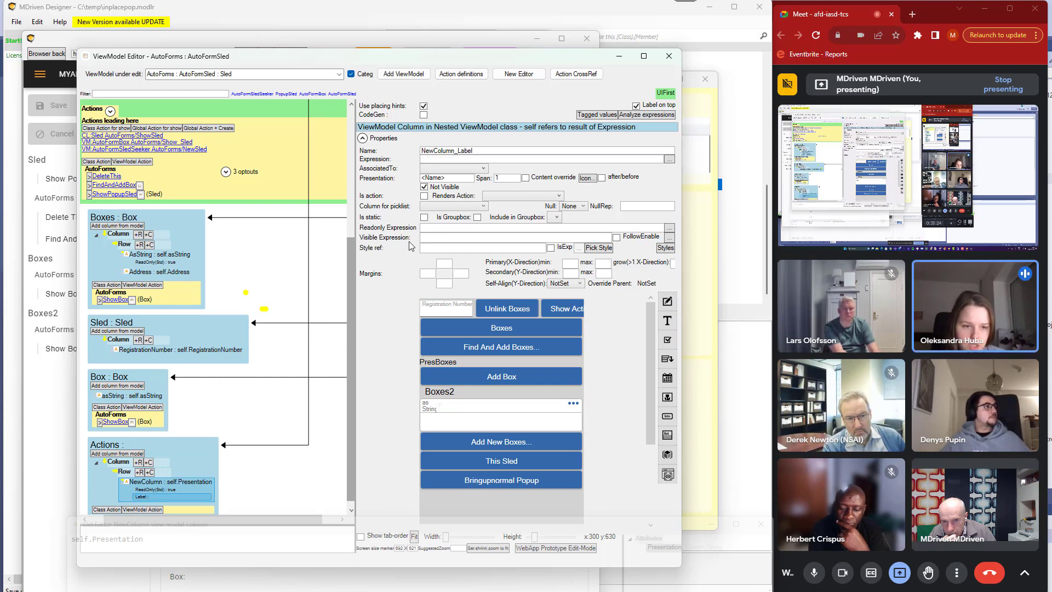
pyautogui.click(669, 159)
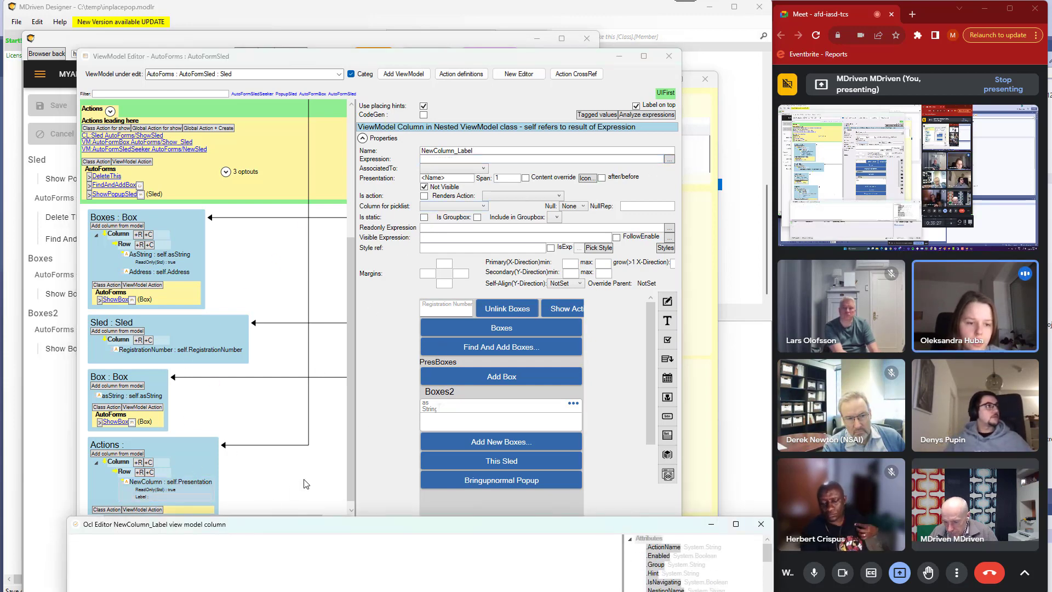
pyautogui.write('self.')
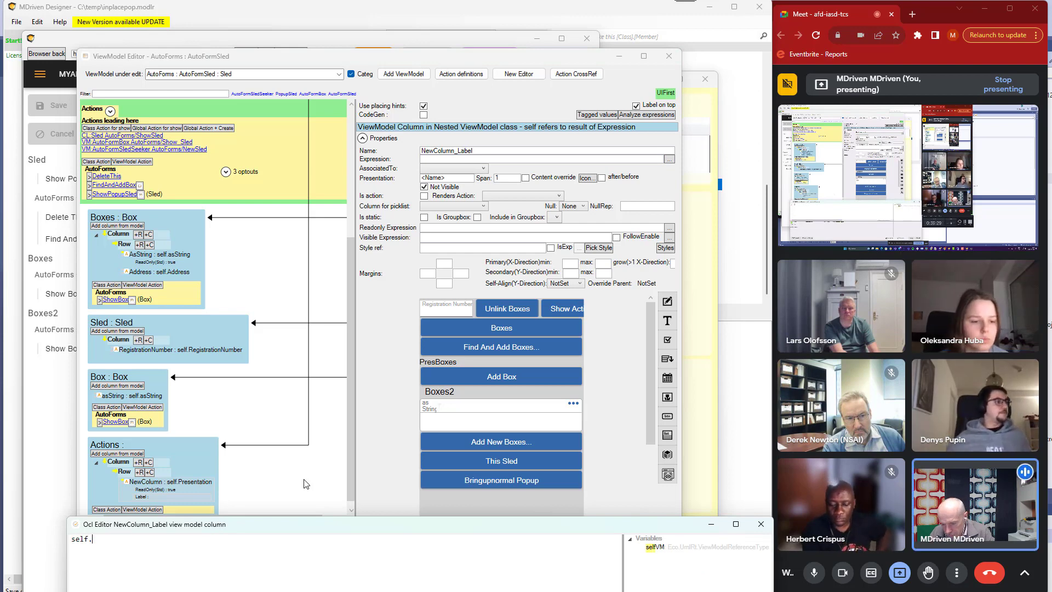
pyautogui.write('Prese')
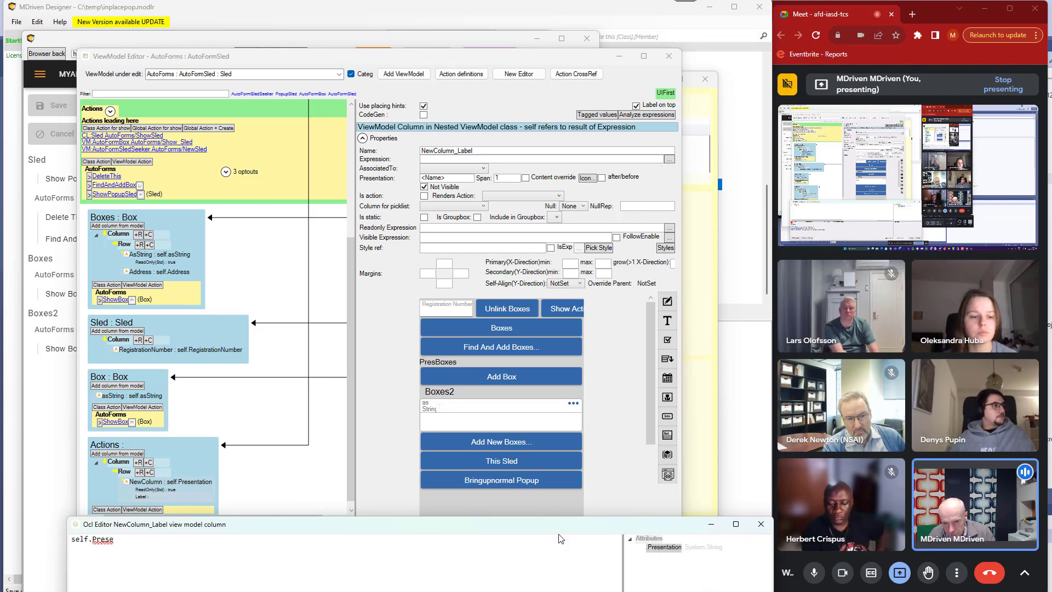
pyautogui.doubleClick(654, 548)
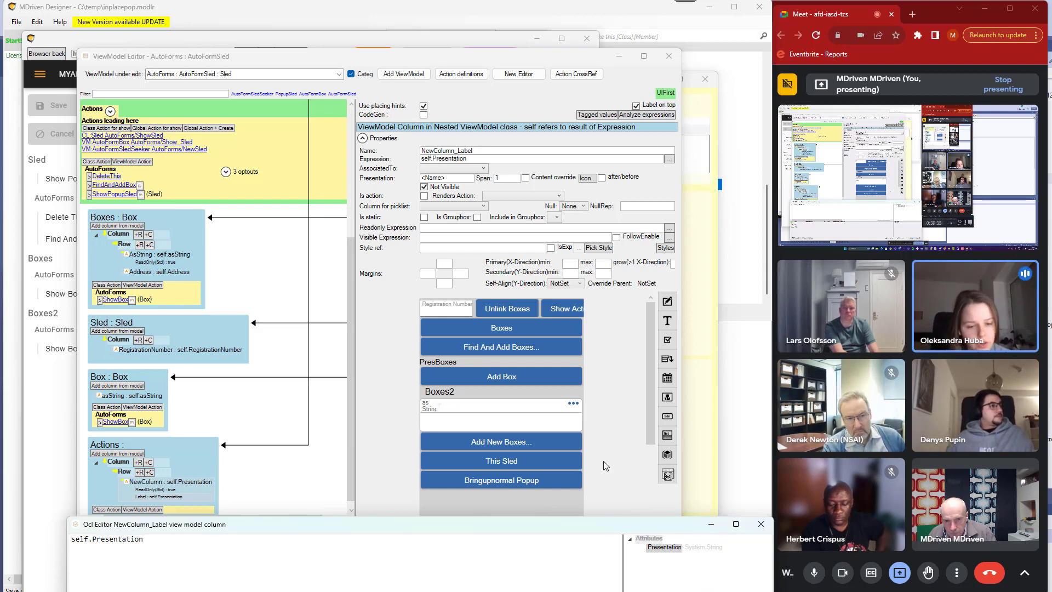
# Replace NewColumn's own expression in the OCL editor with a selfVM.ExecuteAction call that takes two string arguments
pyautogui.click(176, 491)
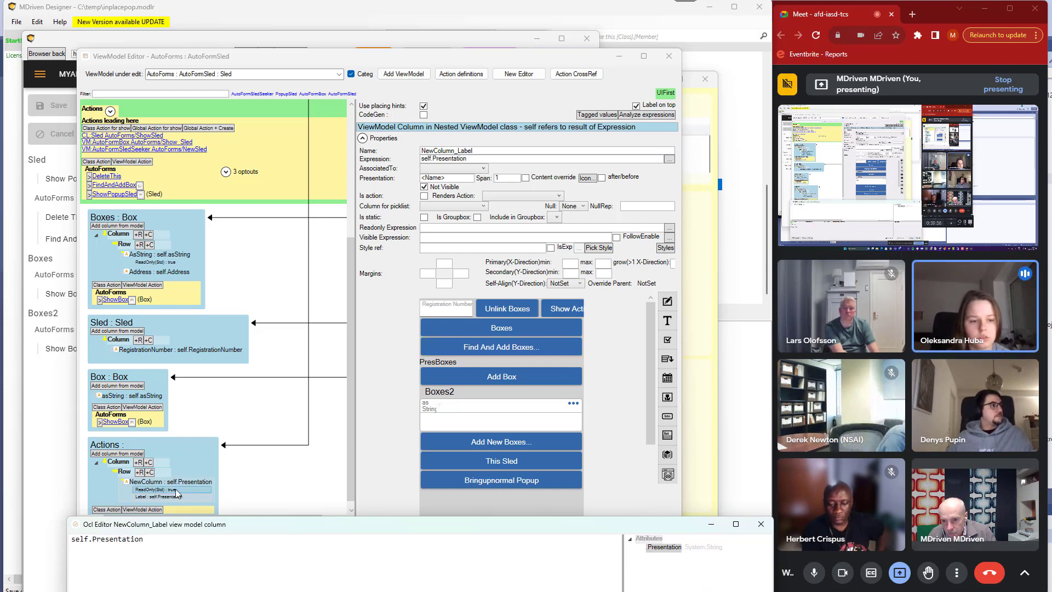
pyautogui.click(525, 159)
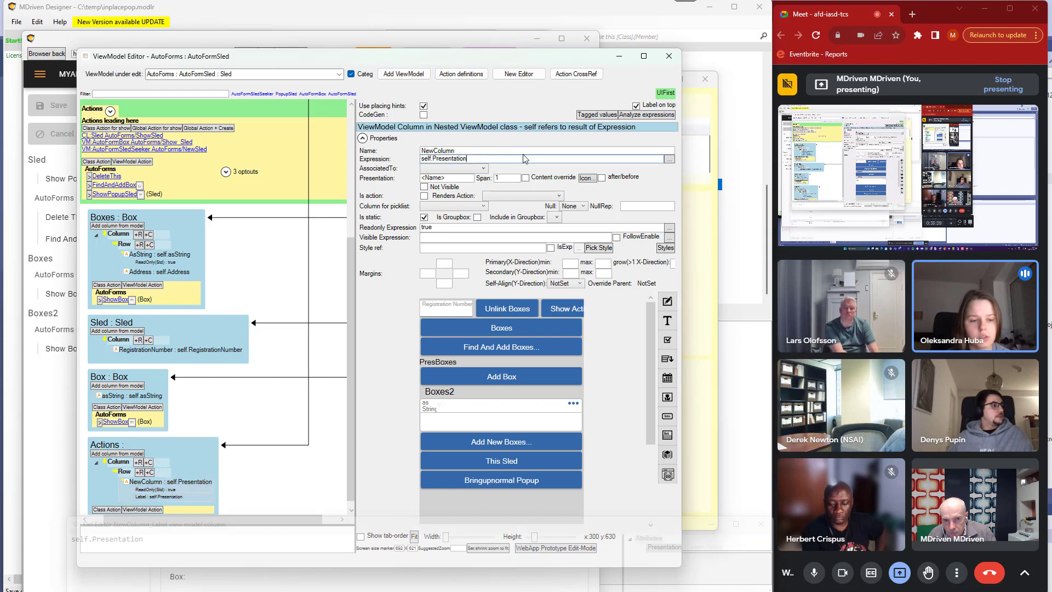
pyautogui.click(669, 160)
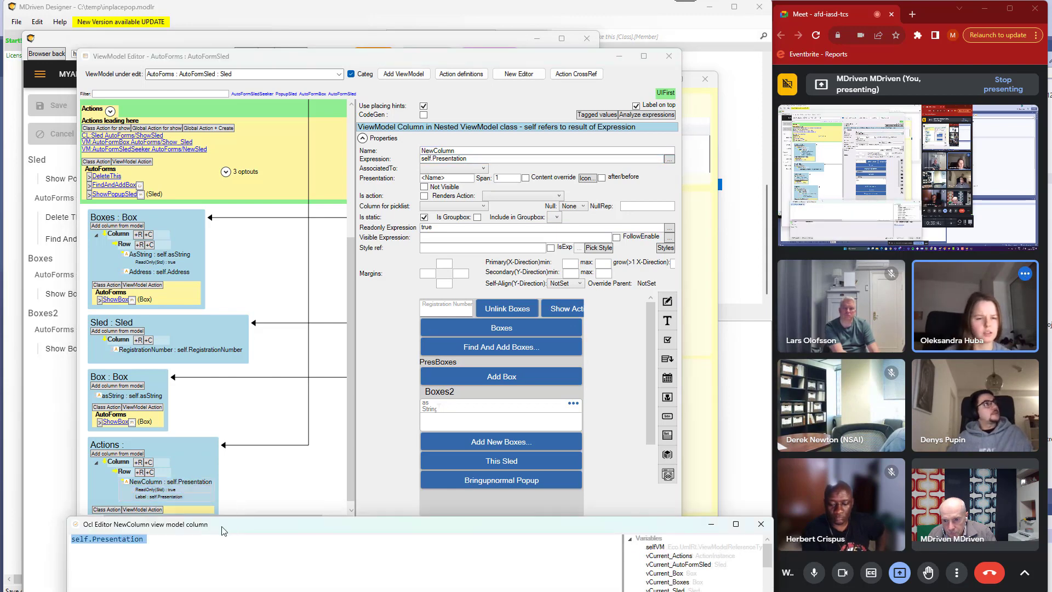
pyautogui.hotkey('ctrl', 'shift', 'Left')
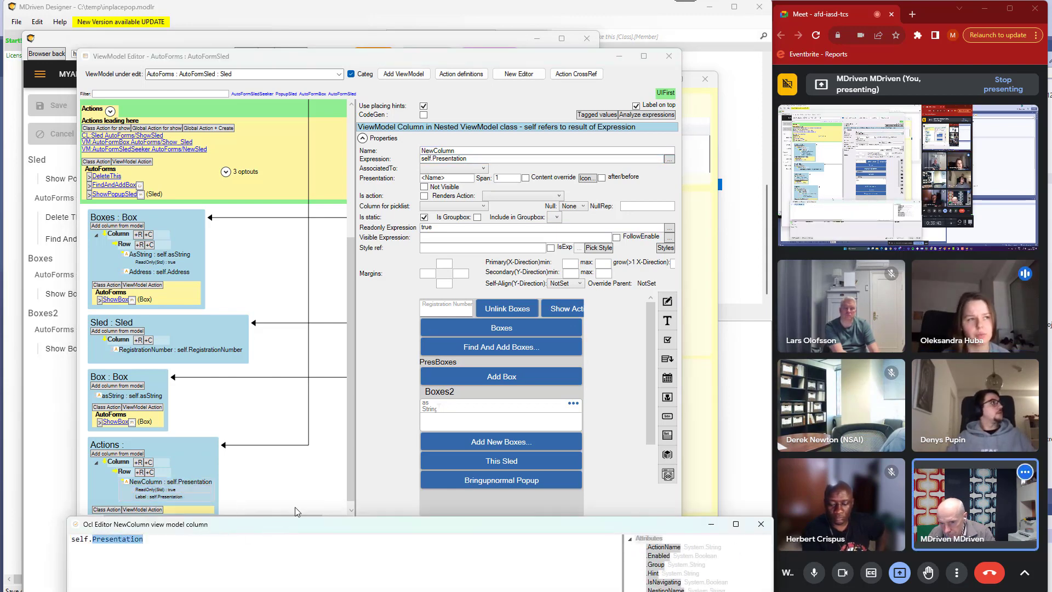
pyautogui.press('BackSpace')
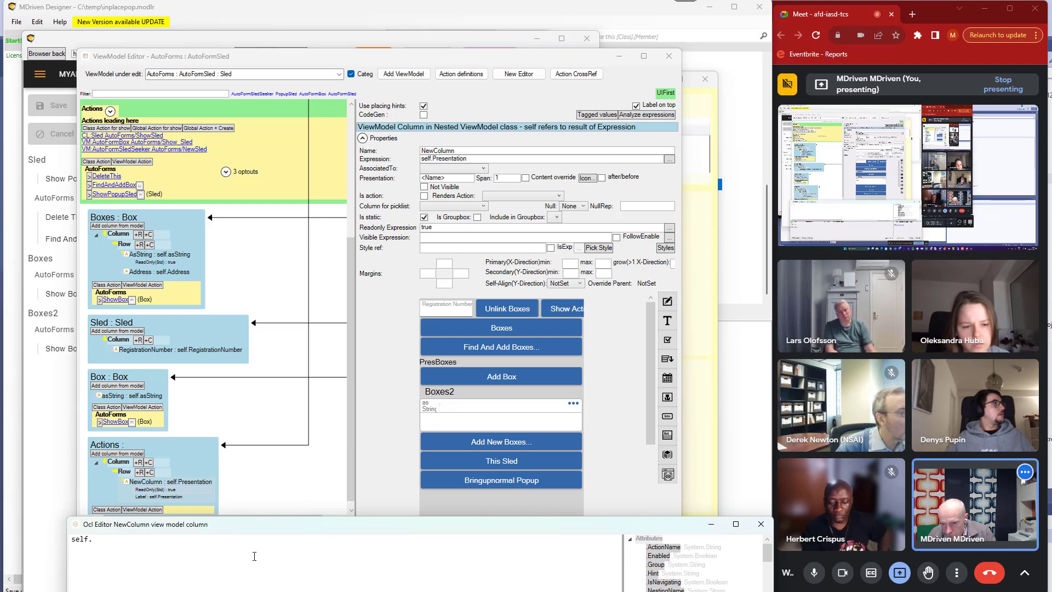
pyautogui.press('BackSpace')
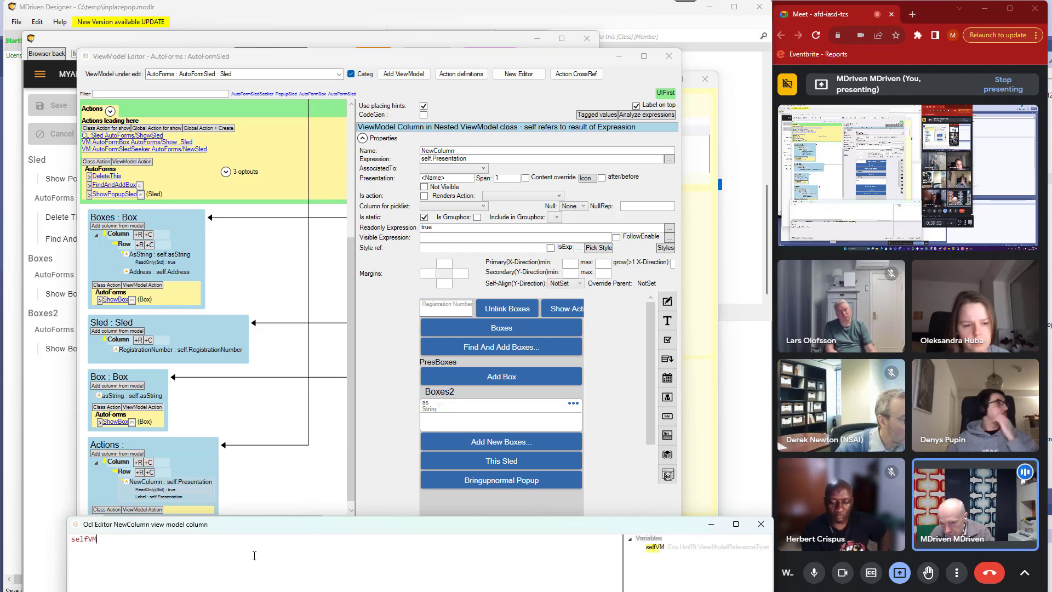
pyautogui.write('.')
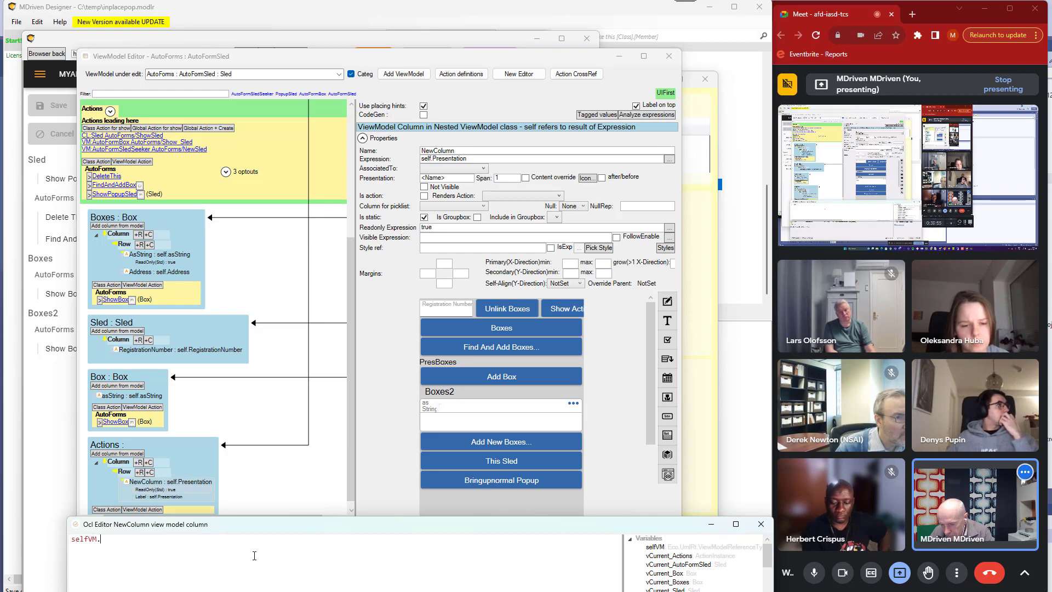
pyautogui.write('Exe')
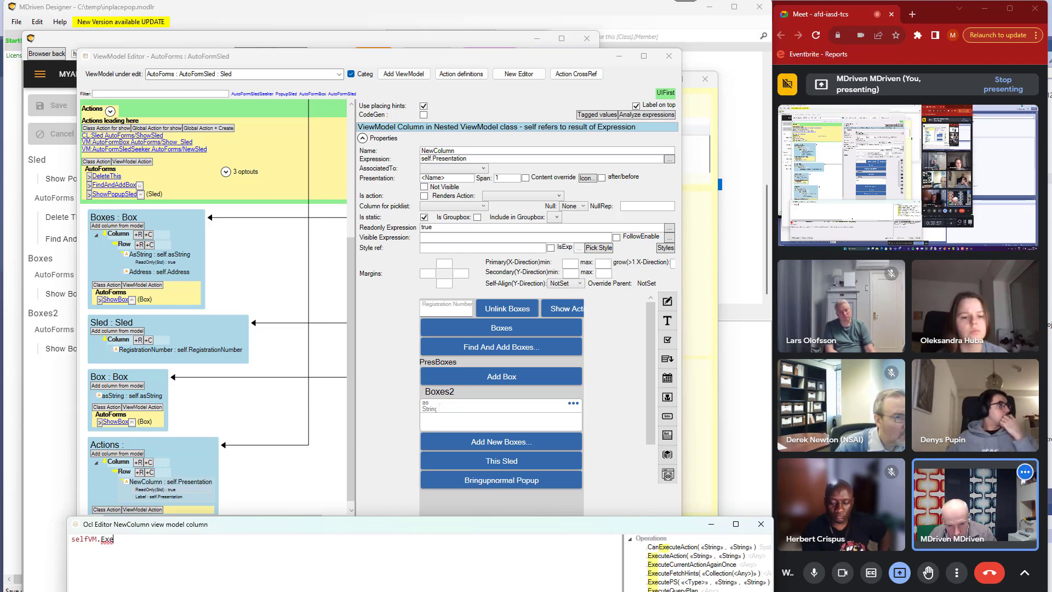
pyautogui.click(641, 556)
pyautogui.doubleClick(641, 557)
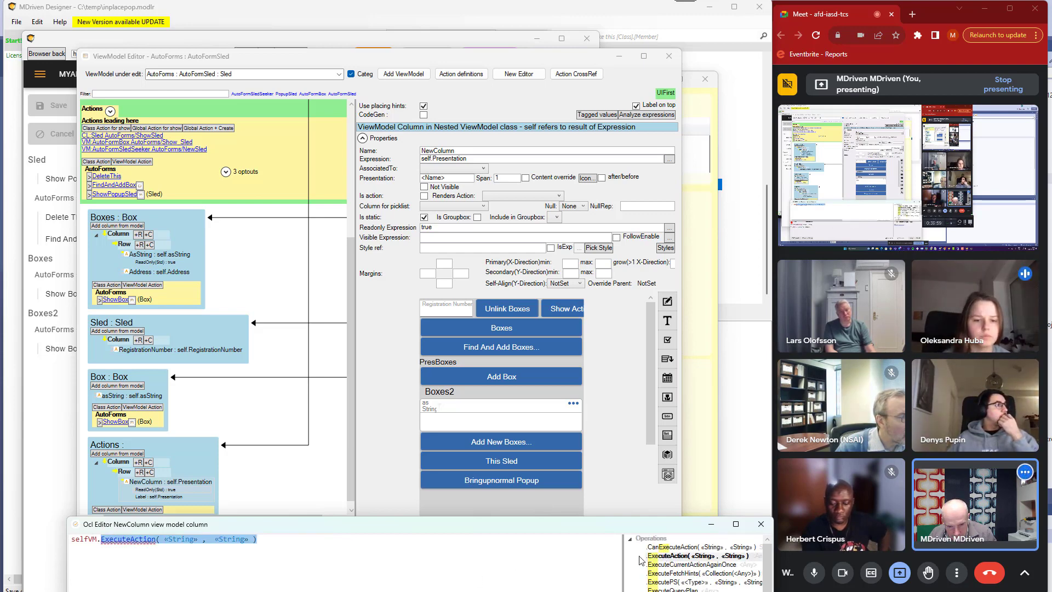
# Fill in self.NestingName as the first argument of the ExecuteAction call
pyautogui.click(358, 553)
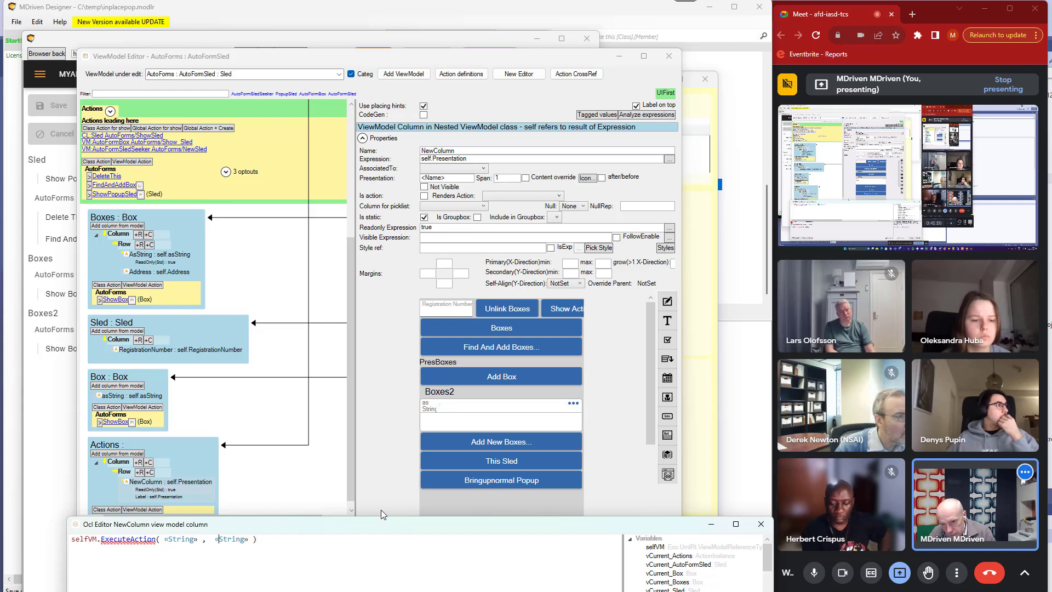
pyautogui.hotkey('ctrl', 'Left')
pyautogui.hotkey('ctrl', 'Left')
pyautogui.hotkey('ctrl', 'Left')
pyautogui.hotkey('ctrl', 'Left')
pyautogui.hotkey('ctrl', 'Left')
pyautogui.hotkey('shift', 'Right')
pyautogui.hotkey('shift', 'Right')
pyautogui.hotkey('shift', 'Right')
pyautogui.hotkey('shift', 'Right')
pyautogui.hotkey('shift', 'Right')
pyautogui.hotkey('shift', 'Right')
pyautogui.hotkey('shift', 'Right')
pyautogui.hotkey('shift', 'Right')
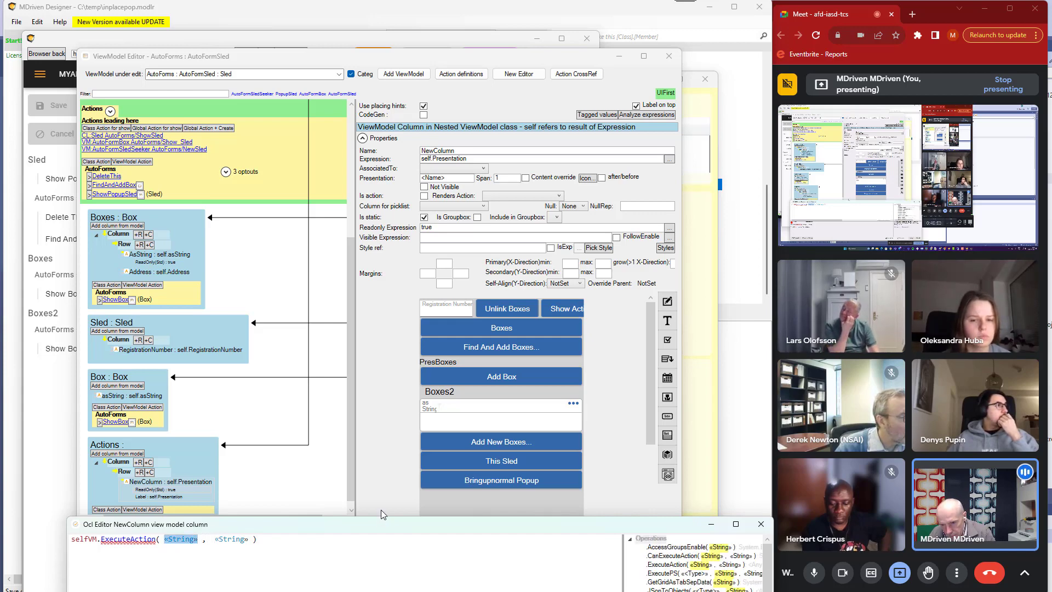
pyautogui.write('self')
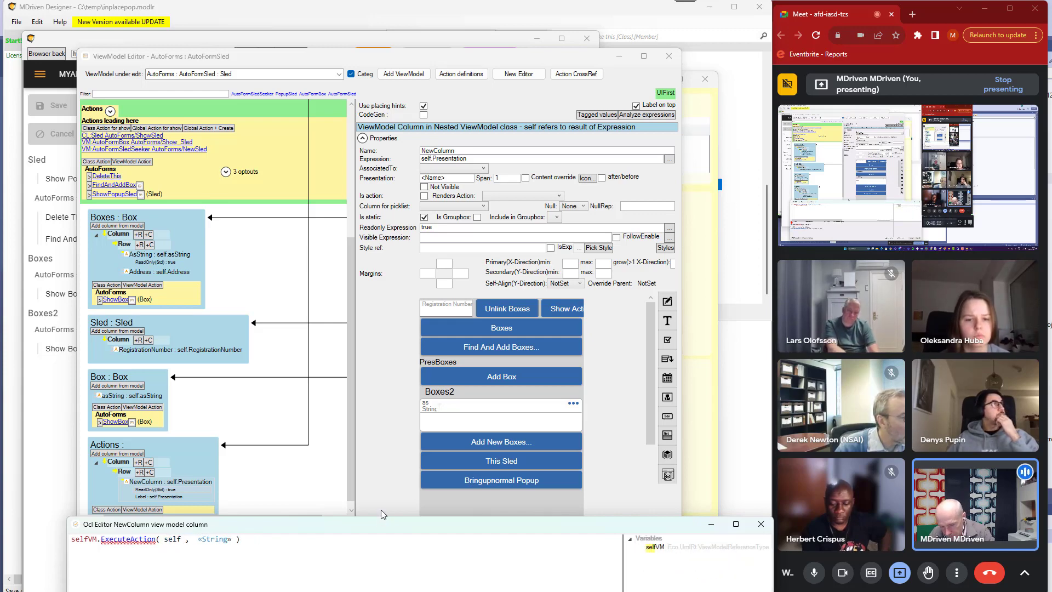
pyautogui.write('.')
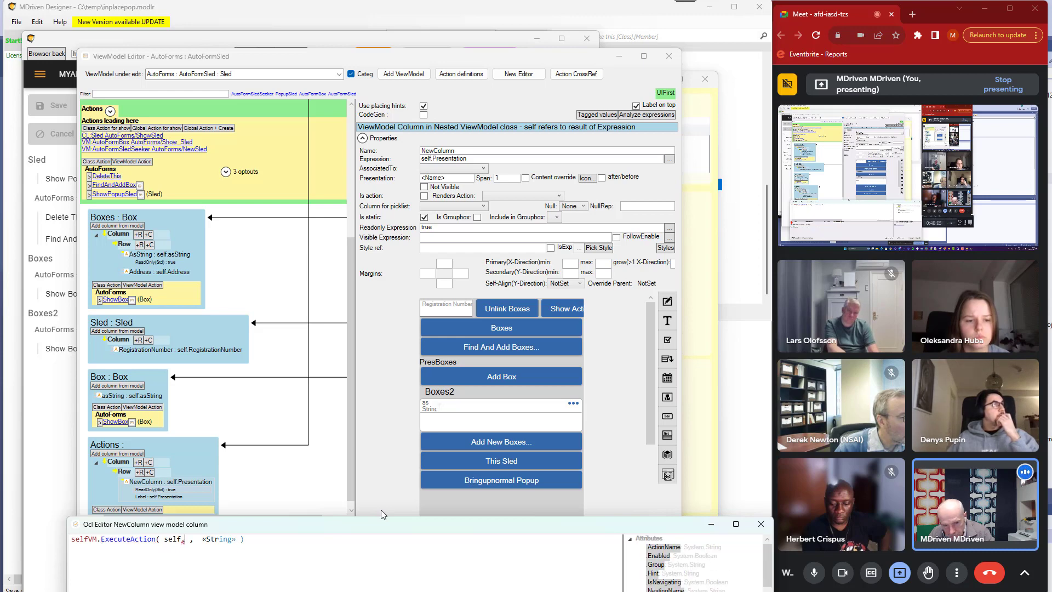
pyautogui.doubleClick(663, 589)
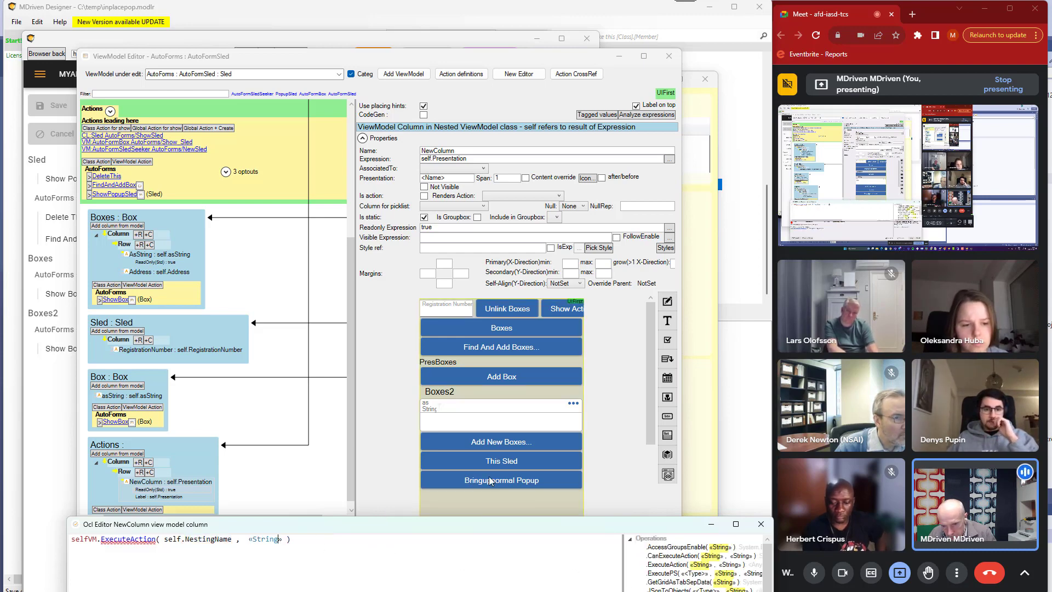
# Fill in self.ActionName as the second argument of the ExecuteAction call
pyautogui.press('Tab')
pyautogui.write('self.')
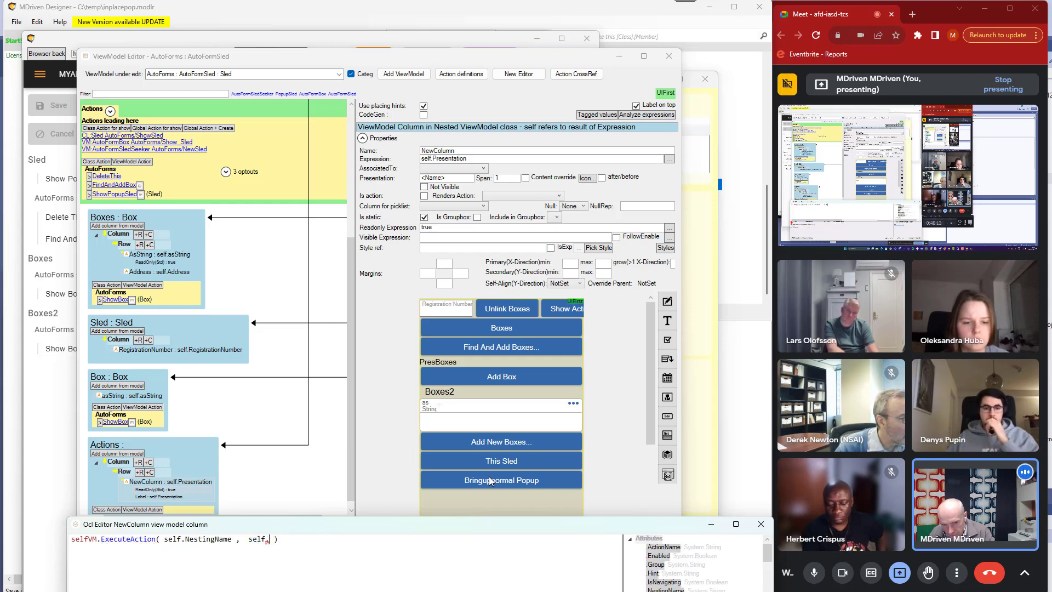
pyautogui.write('ActionNa')
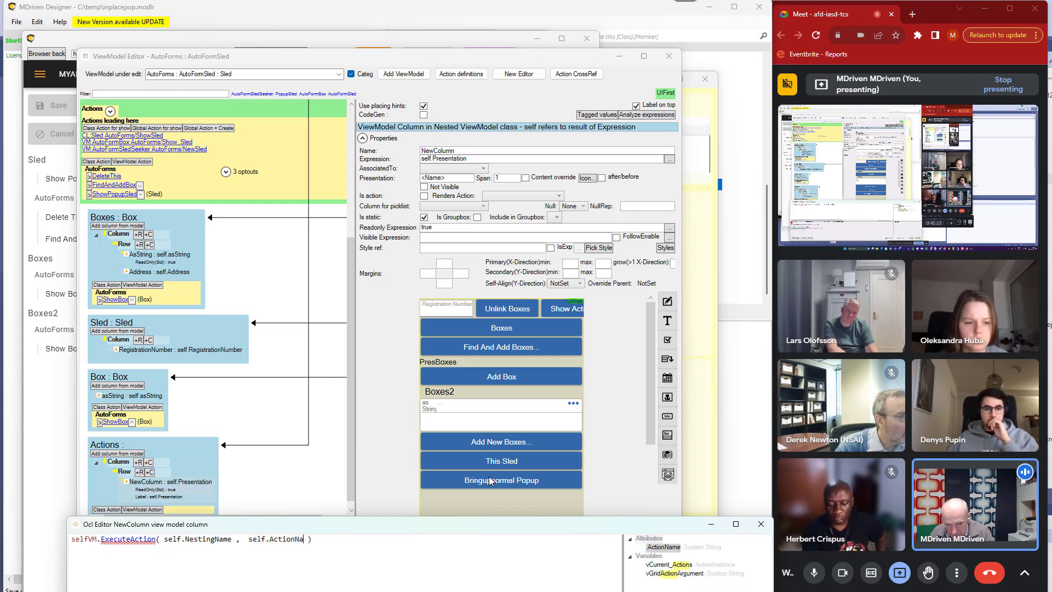
pyautogui.write('me')
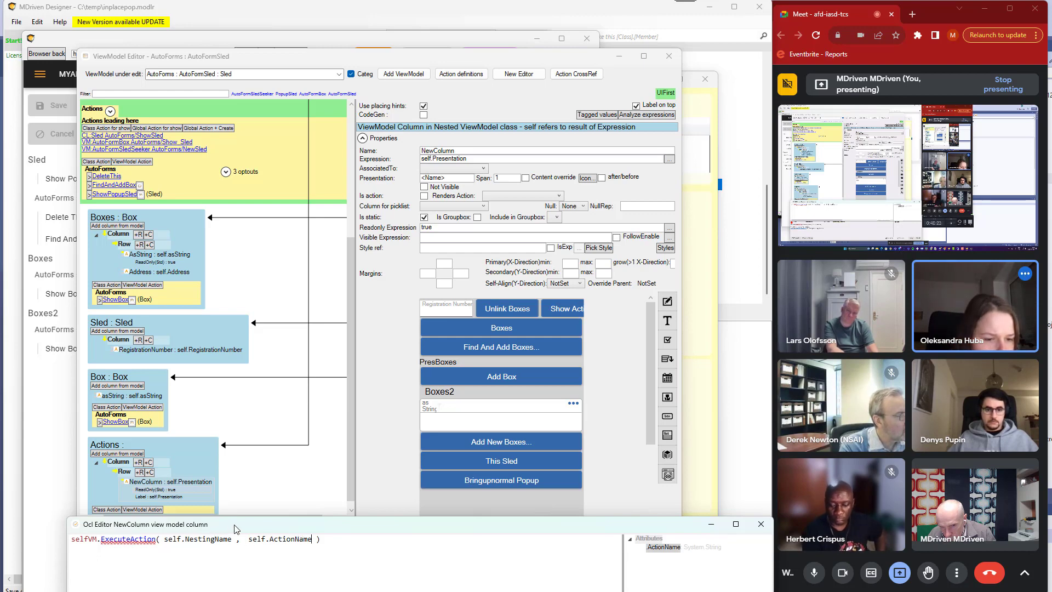
# Move the OCL editor out of the way and mark NewColumn in the Actions nested ViewModel class as an action
pyautogui.moveTo(236, 526); pyautogui.dragTo(239, 522)
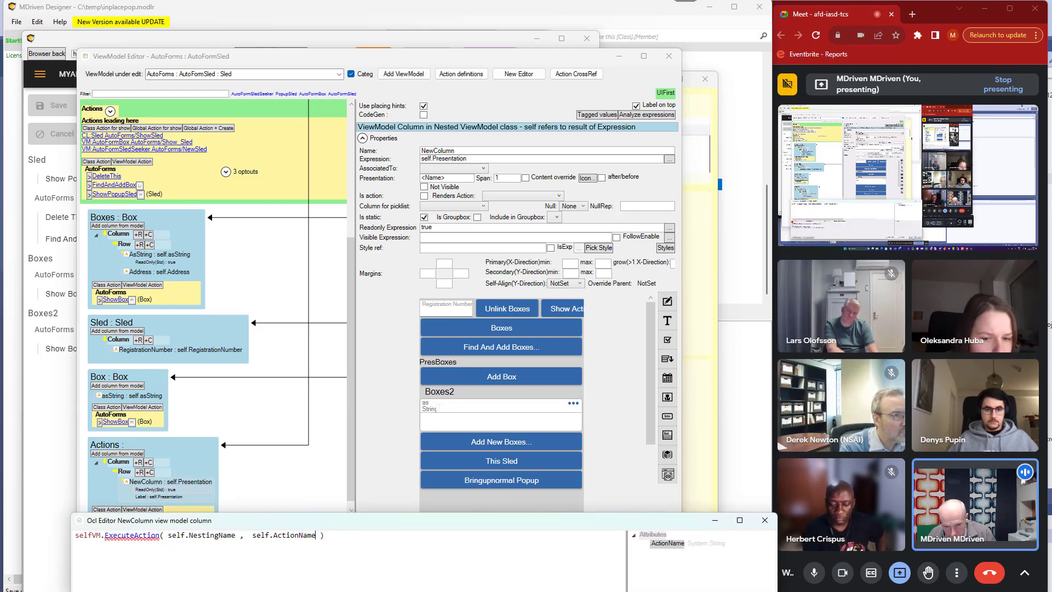
pyautogui.click(418, 578)
pyautogui.moveTo(406, 526); pyautogui.dragTo(403, 568)
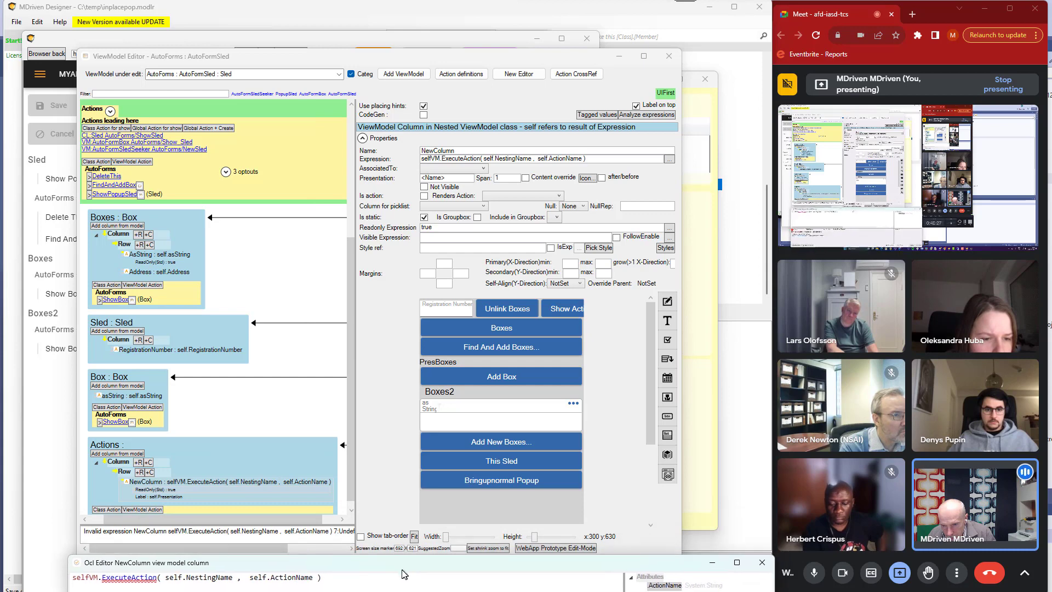
pyautogui.click(159, 486)
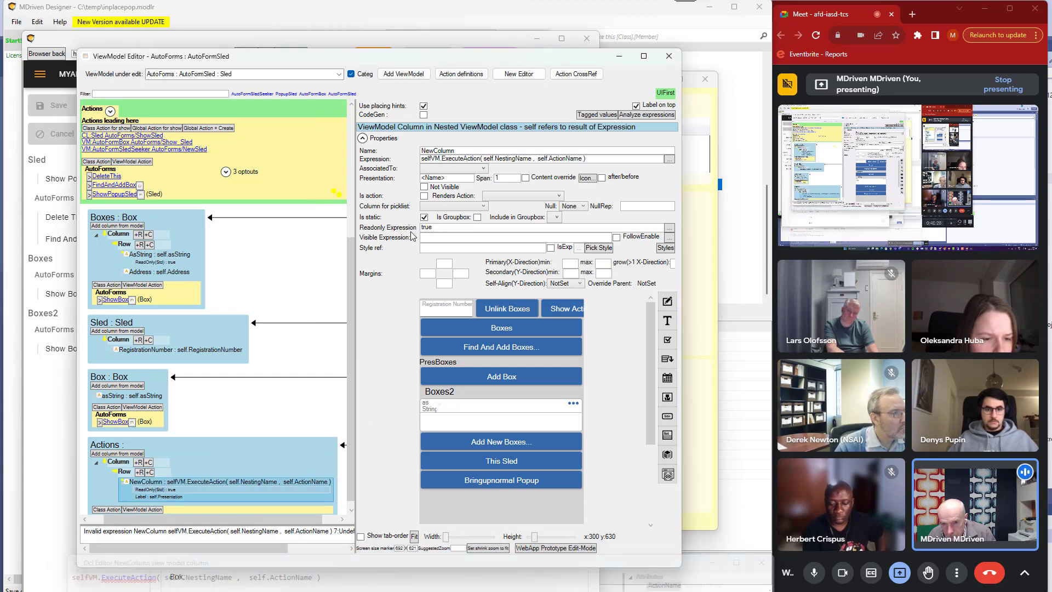
pyautogui.click(425, 197)
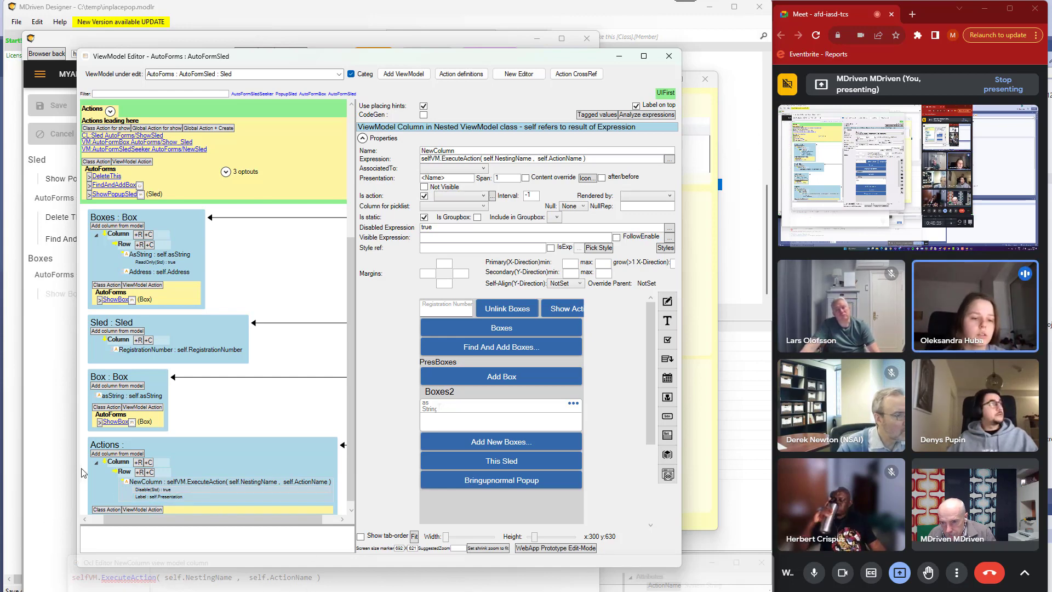
# Switch to the running MYAPP web page, check the Show Actions popup and dismiss it
pyautogui.click(64, 470)
pyautogui.click(393, 110)
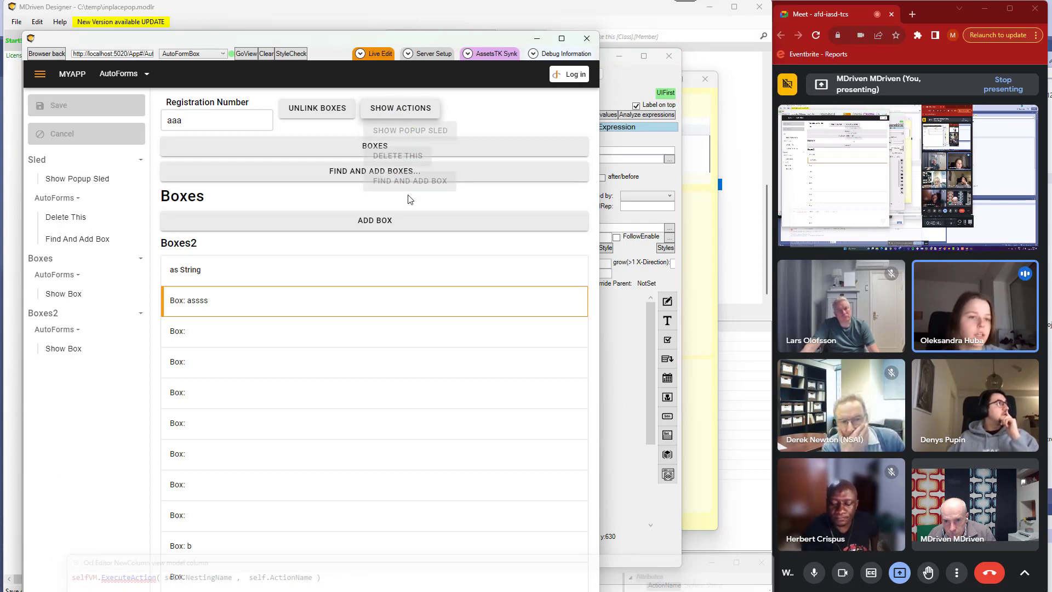
pyautogui.click(480, 119)
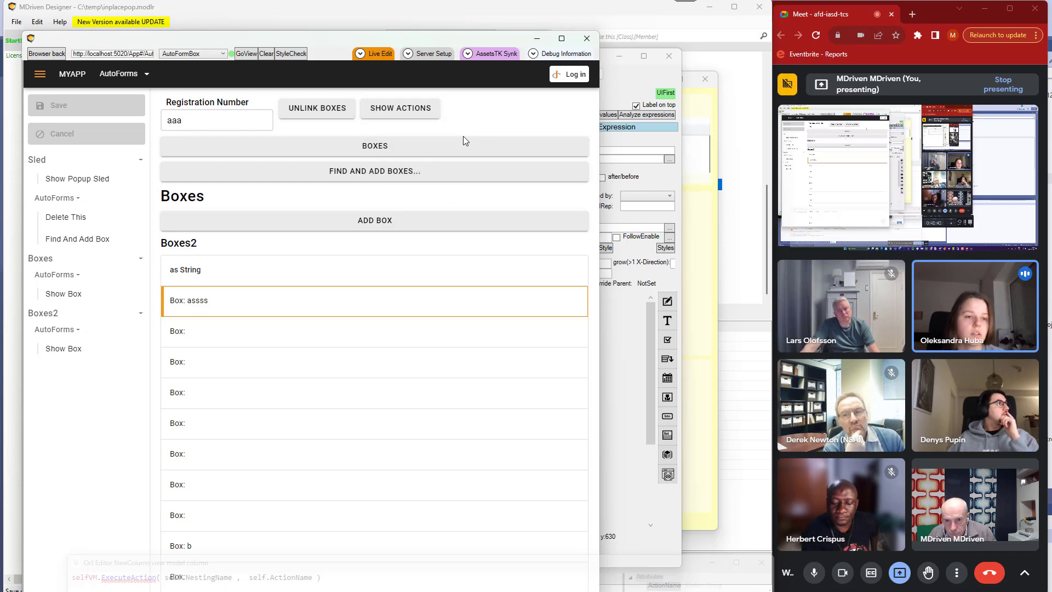
# Switch back to the ViewModel Editor and clear the Disabled Expression of NewColumn in the Actions nested class
pyautogui.hotkey('alt', 'Tab')
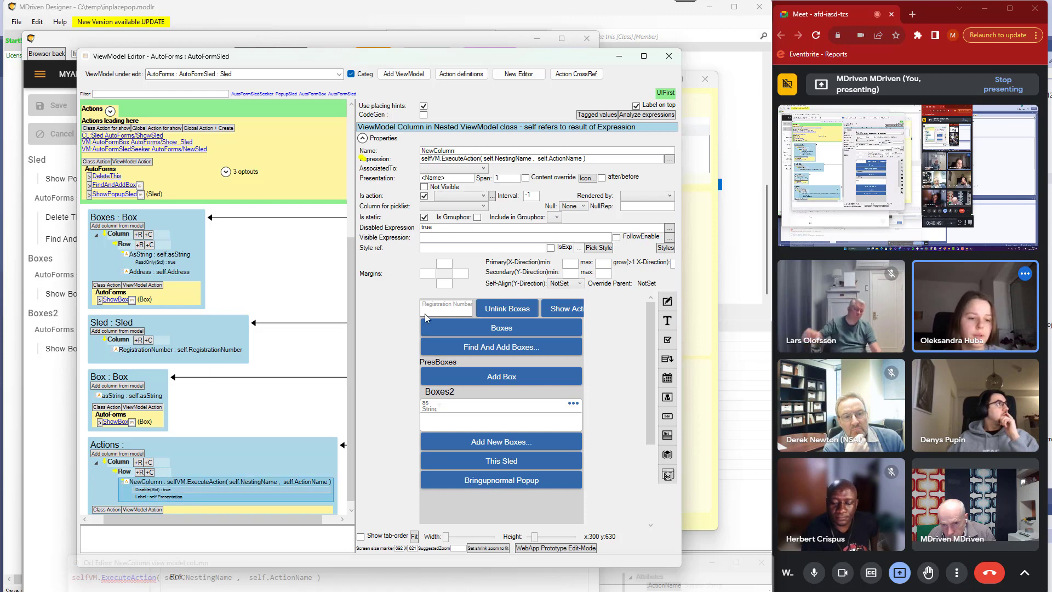
pyautogui.click(430, 237)
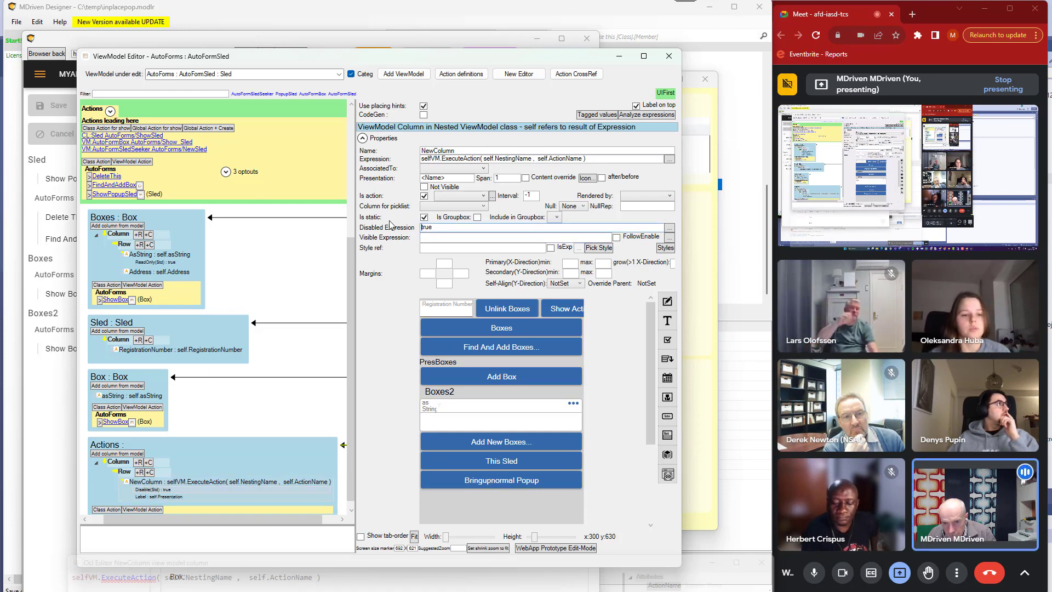
pyautogui.moveTo(437, 227); pyautogui.dragTo(395, 228)
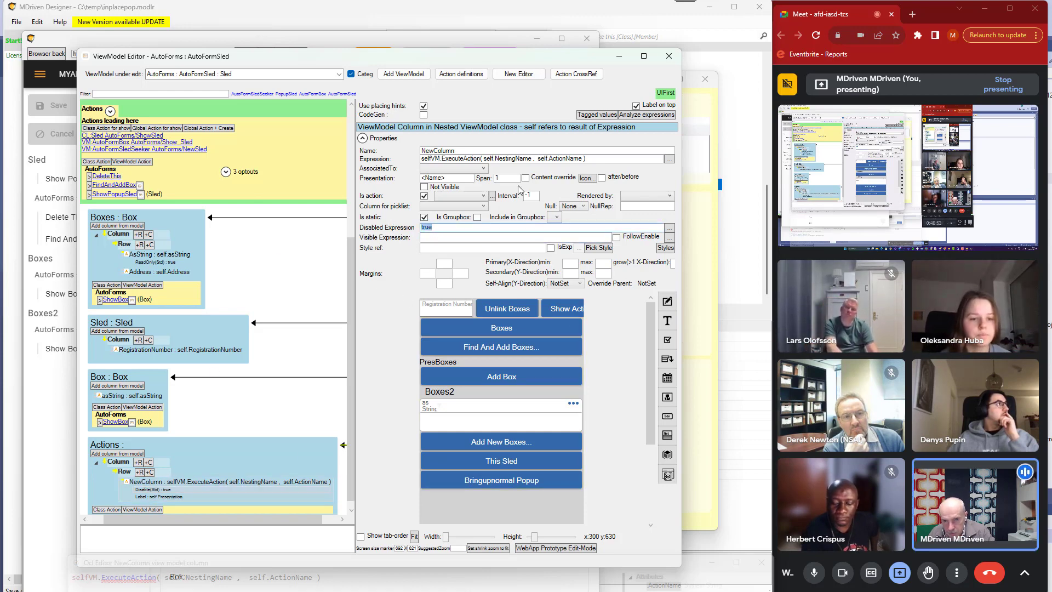
pyautogui.press('Delete')
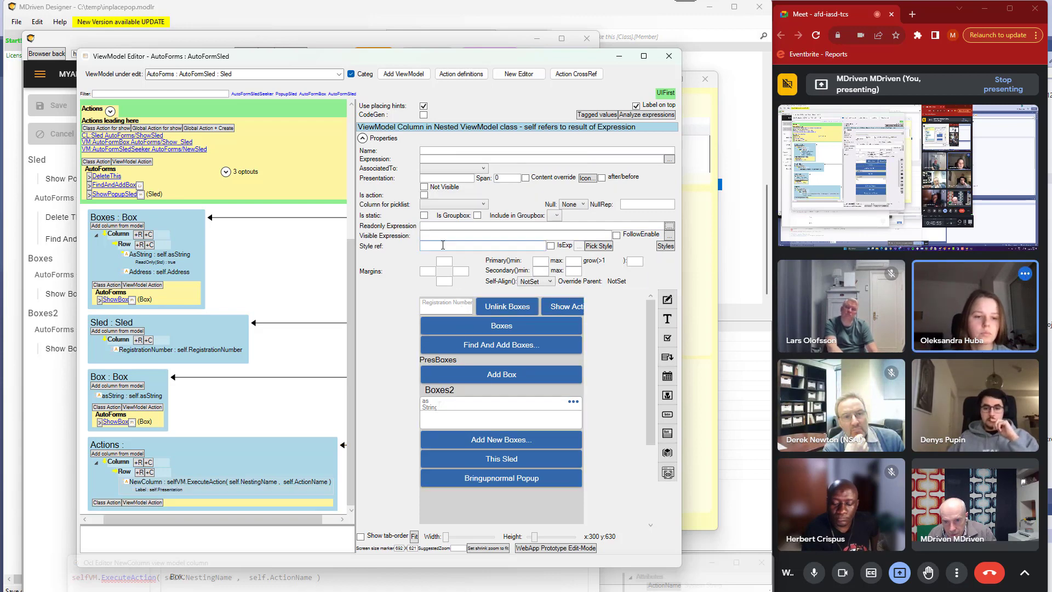
# Try to enter a flat style reference for NewColumn in the Actions nested class
pyautogui.click(443, 245)
pyautogui.write('flats')
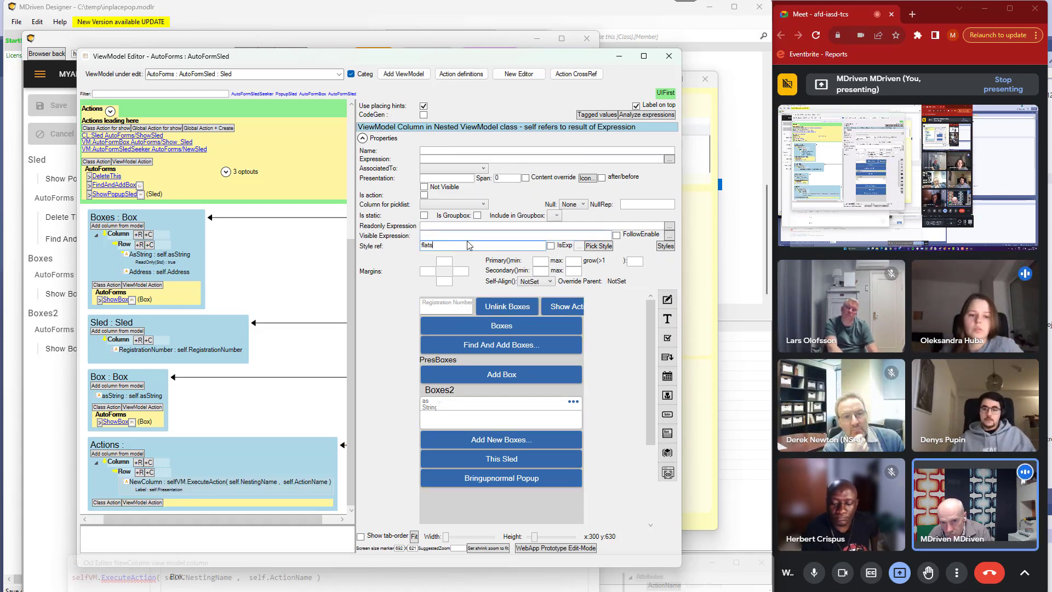
pyautogui.press('Tab')
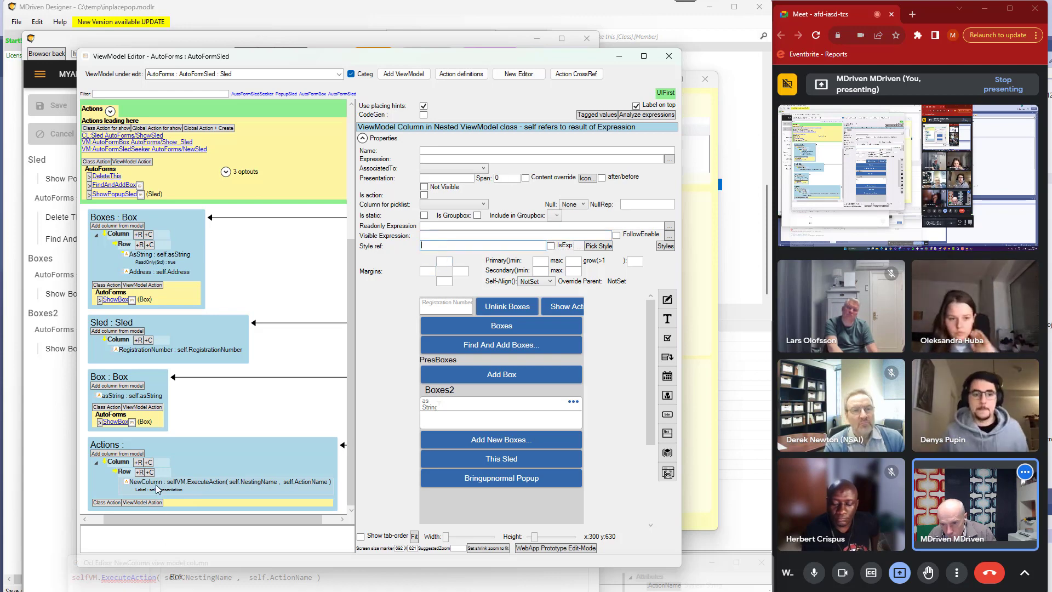
pyautogui.click(447, 246)
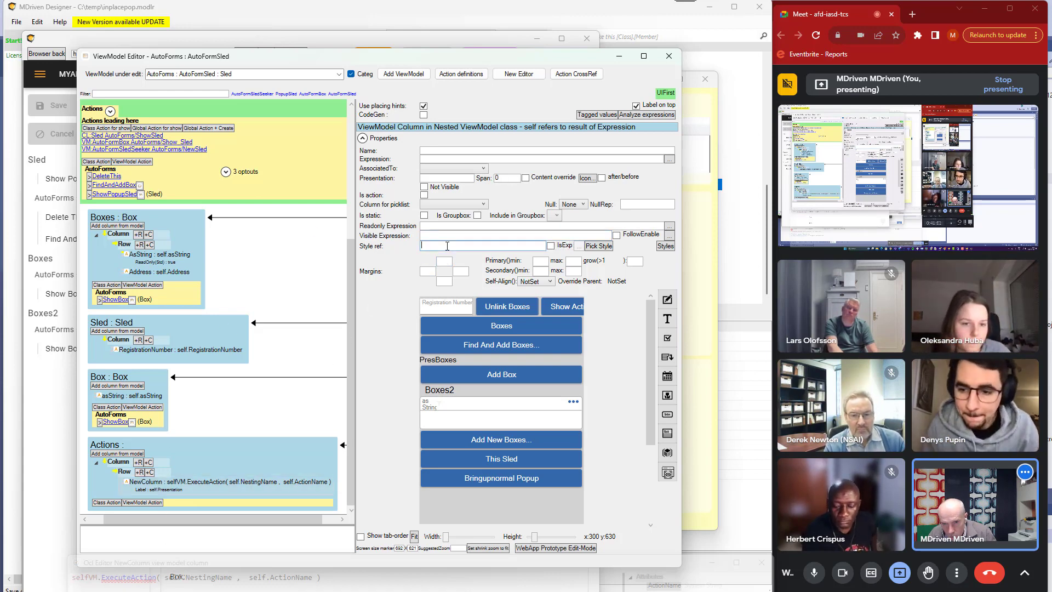
pyautogui.write('fla')
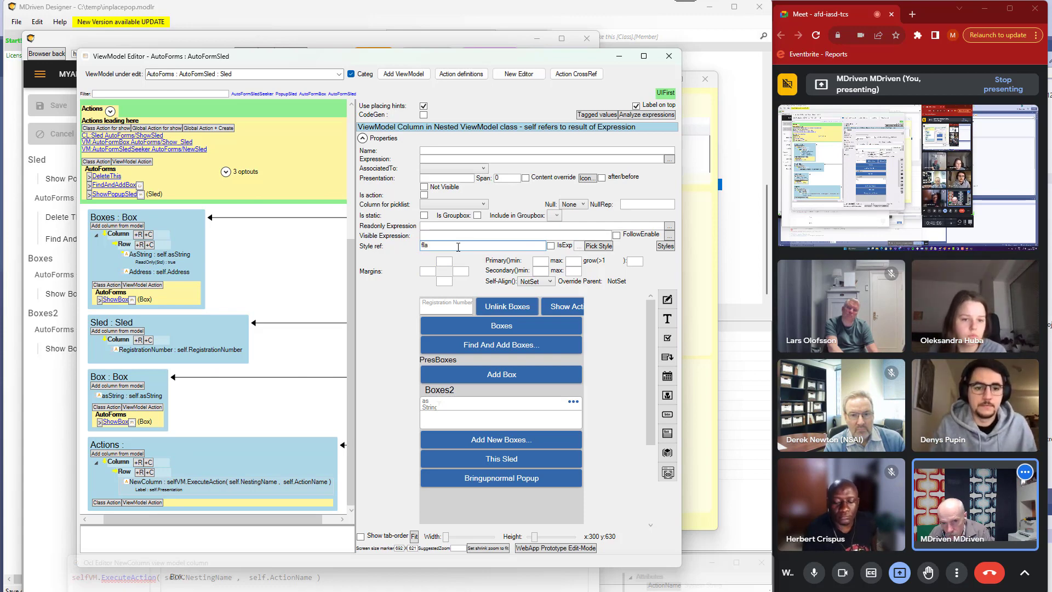
pyautogui.press('Tab')
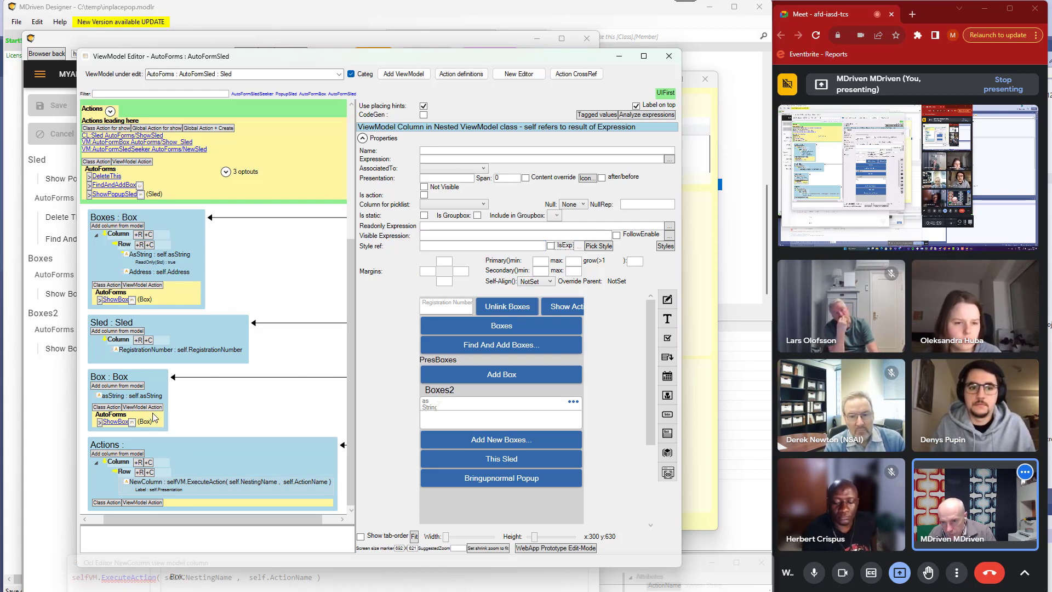
# Widen the ViewModel tree area and reload the AutoForms : AutoFormSled ViewModel to refresh NewColumn's properties
pyautogui.doubleClick(144, 483)
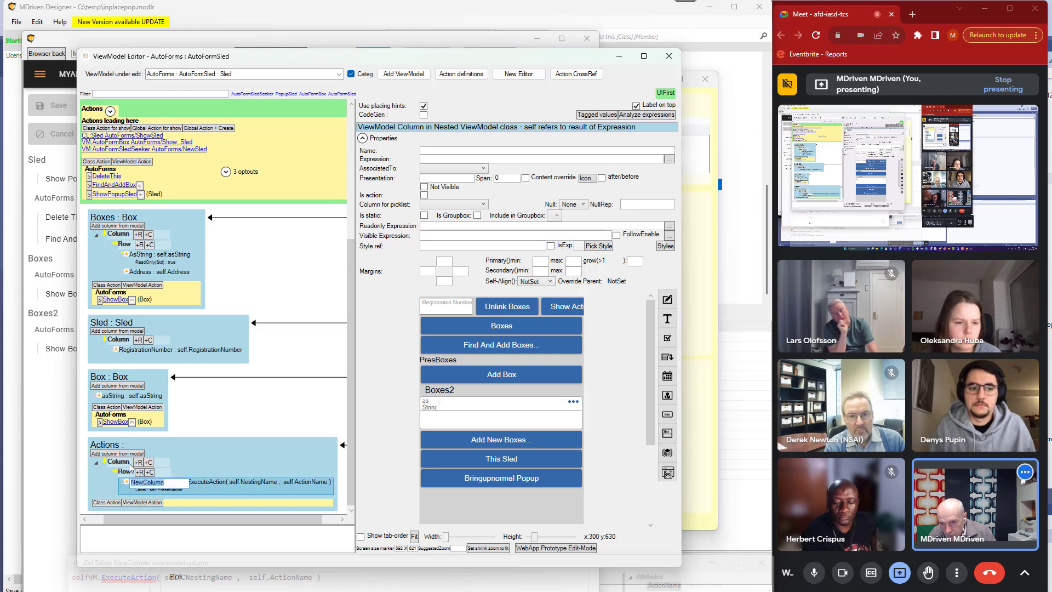
pyautogui.click(123, 472)
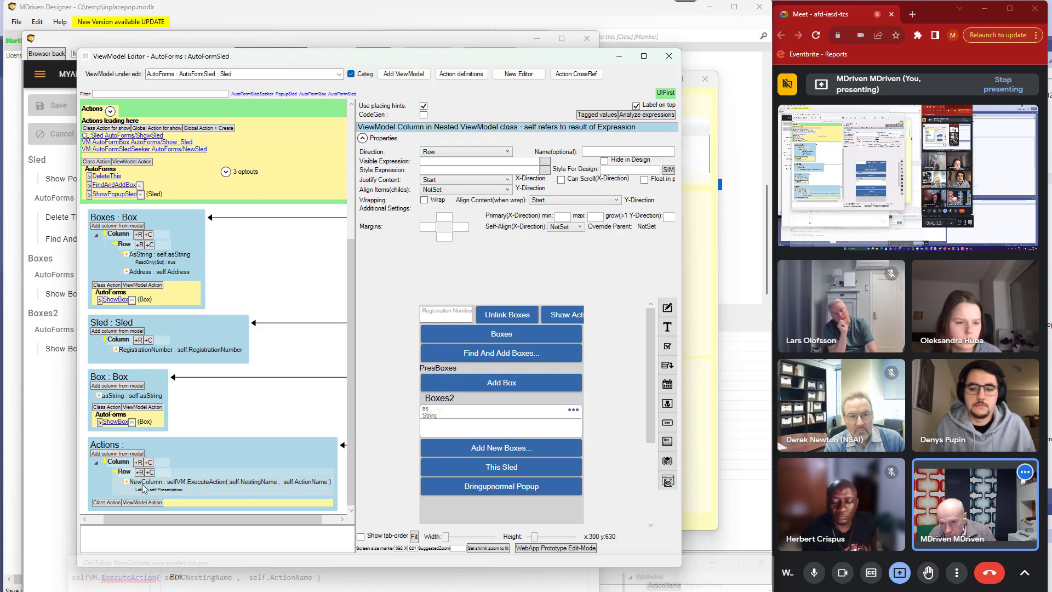
pyautogui.click(143, 488)
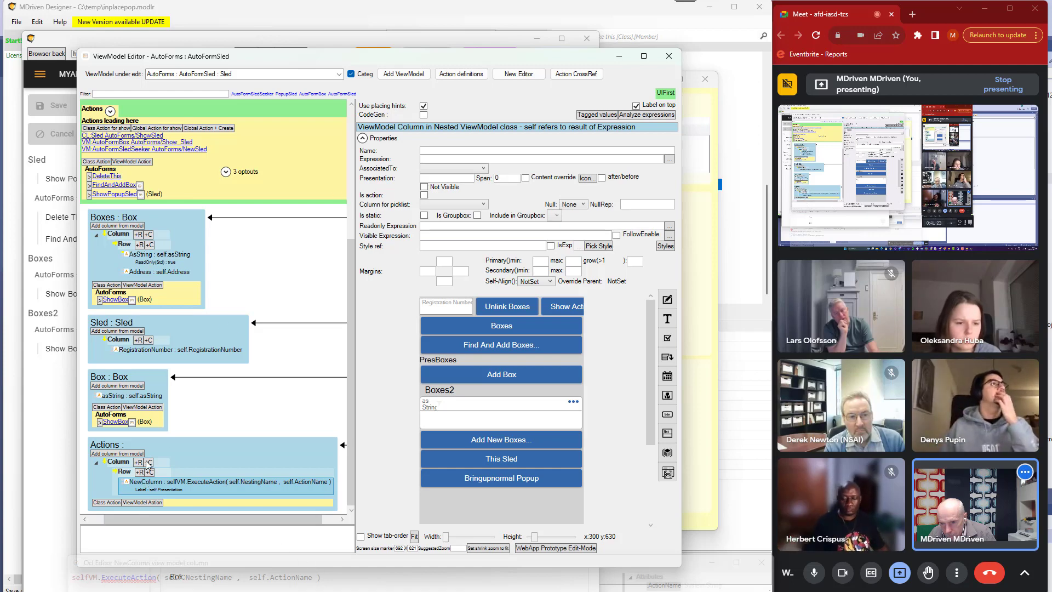
pyautogui.click(119, 462)
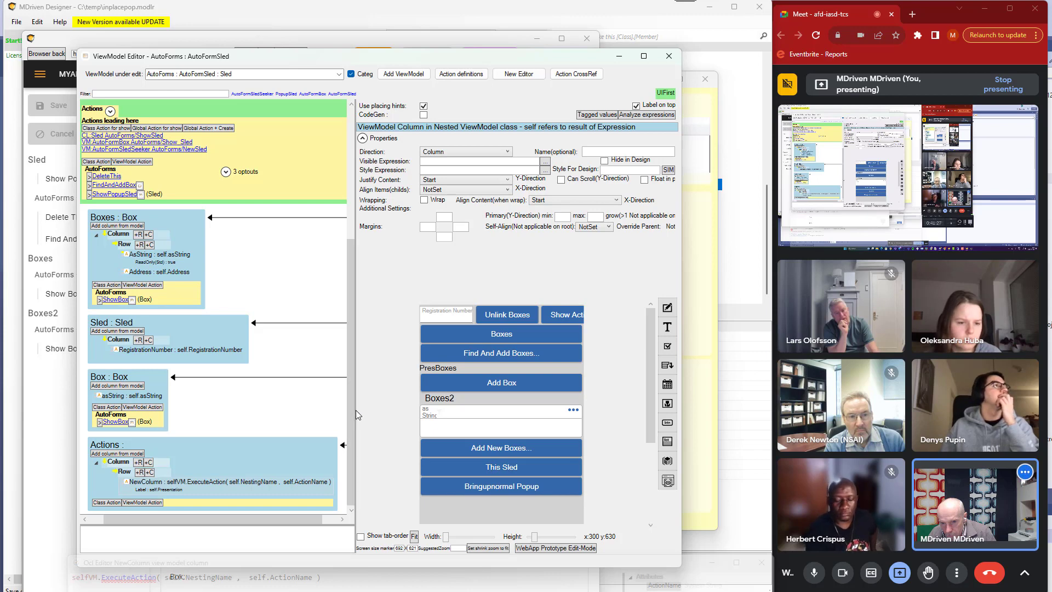
pyautogui.moveTo(357, 410); pyautogui.dragTo(383, 422)
pyautogui.click(260, 473)
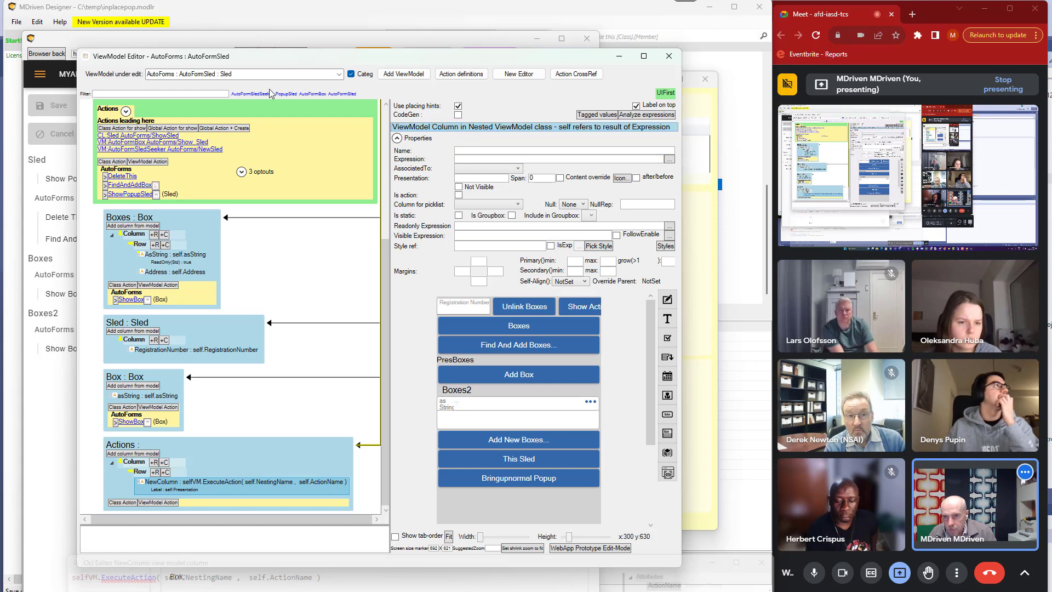
pyautogui.click(340, 75)
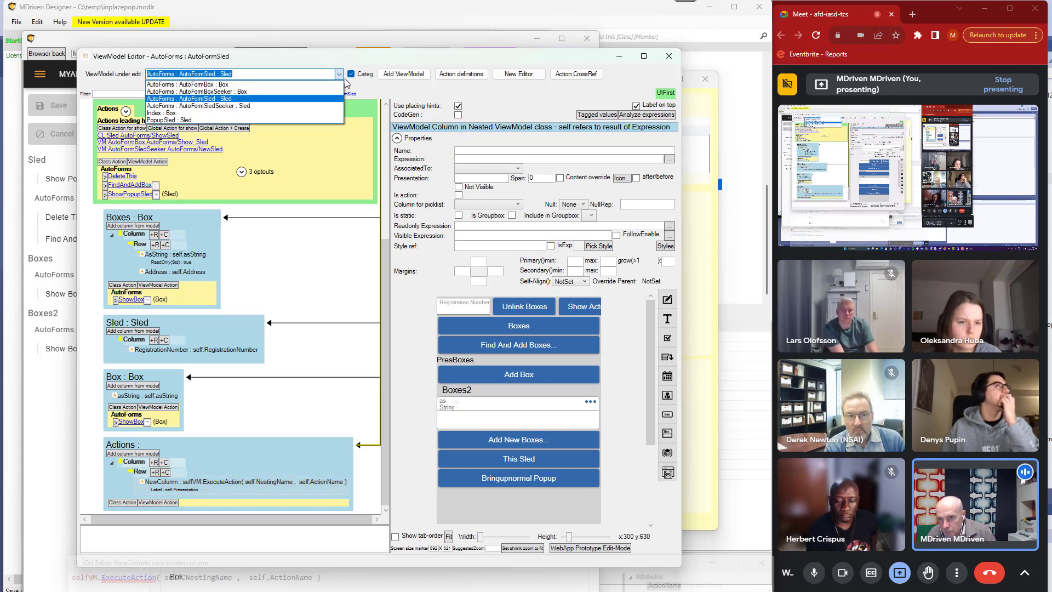
pyautogui.press('Down')
pyautogui.press('Up')
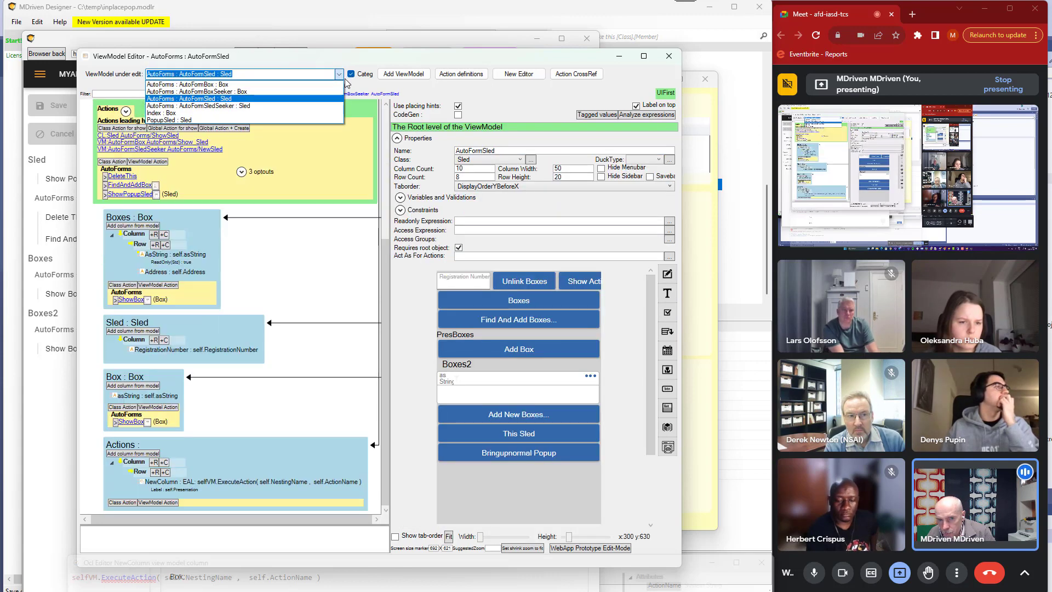
# Set the style reference of NewColumn in the Actions nested class to flat
pyautogui.click(217, 485)
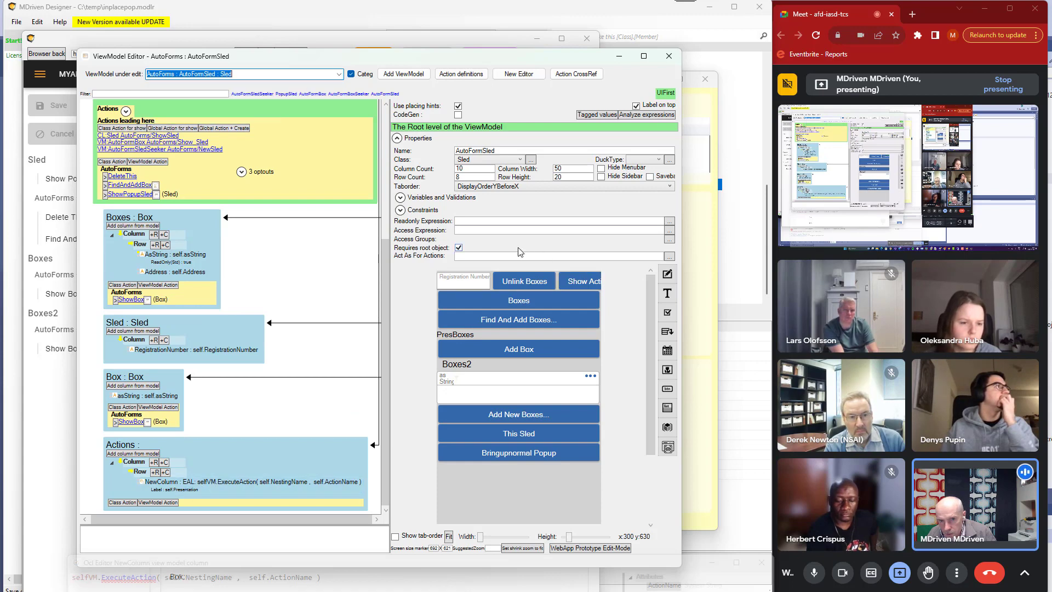
pyautogui.click(179, 487)
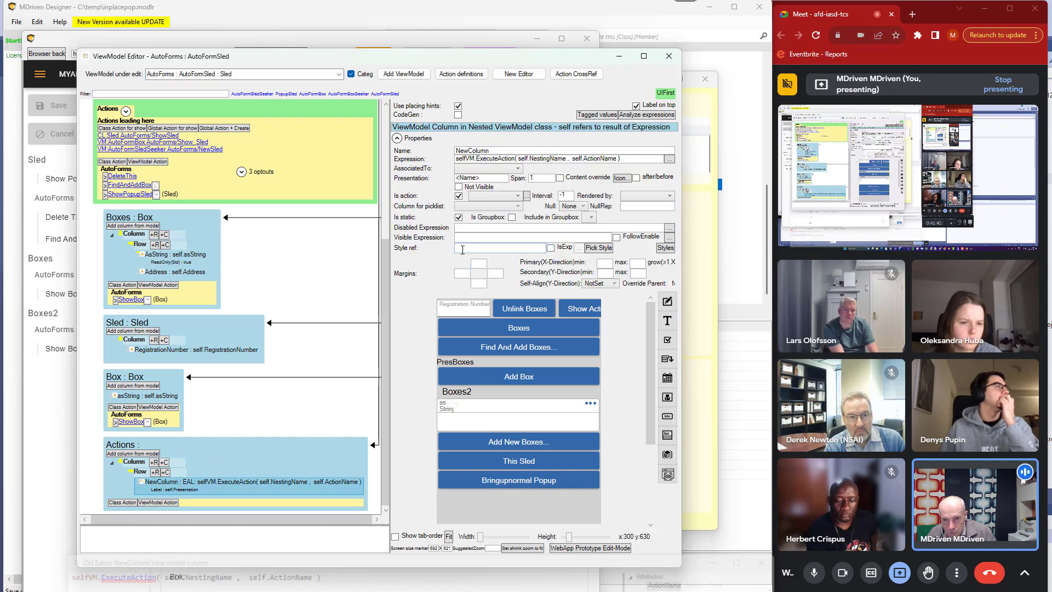
pyautogui.click(462, 250)
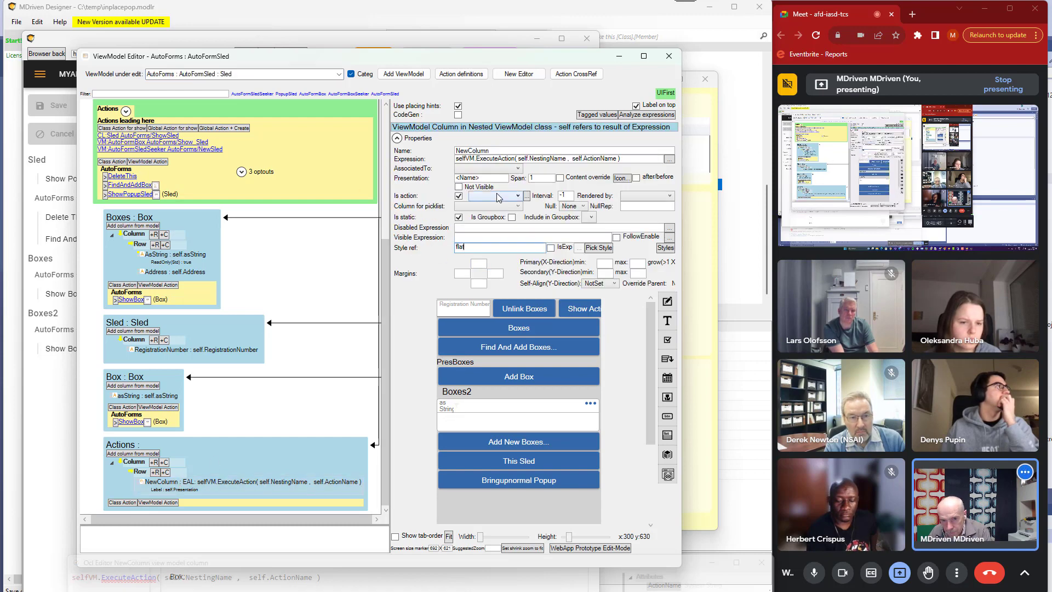
pyautogui.write('flat')
pyautogui.press('Tab')
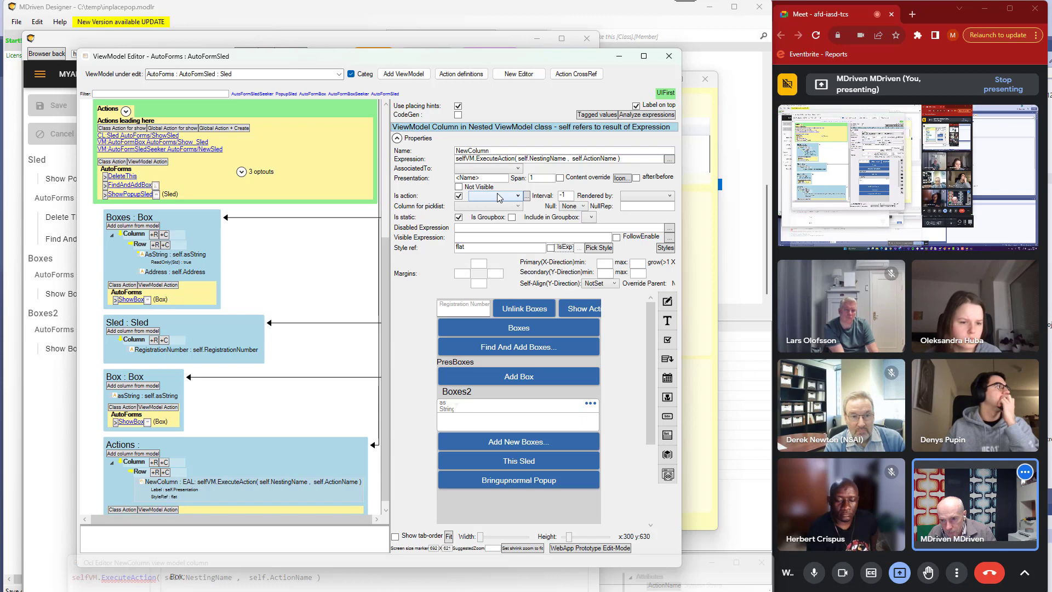
# Switch to the running MYAPP page, check how the flat action buttons look in the Show Actions popup, and dismiss it
pyautogui.click(44, 383)
pyautogui.click(404, 117)
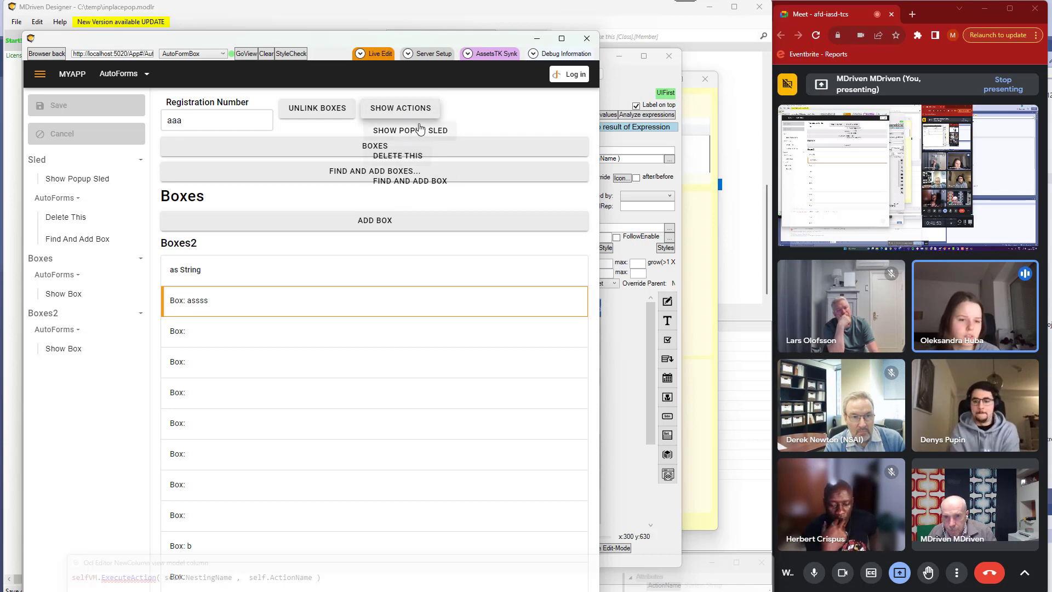
pyautogui.click(478, 111)
# In the ViewModel Editor, set the style expression of the Row container in the Actions nested class to selfVM.Styles.NewStyle1
pyautogui.hotkey('alt', 'Tab')
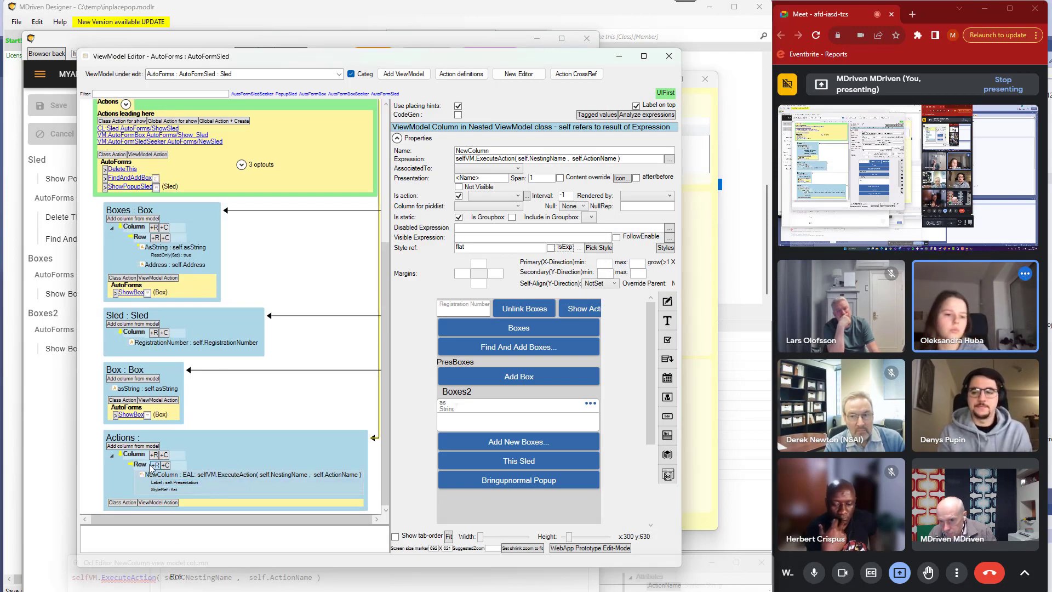
pyautogui.click(132, 458)
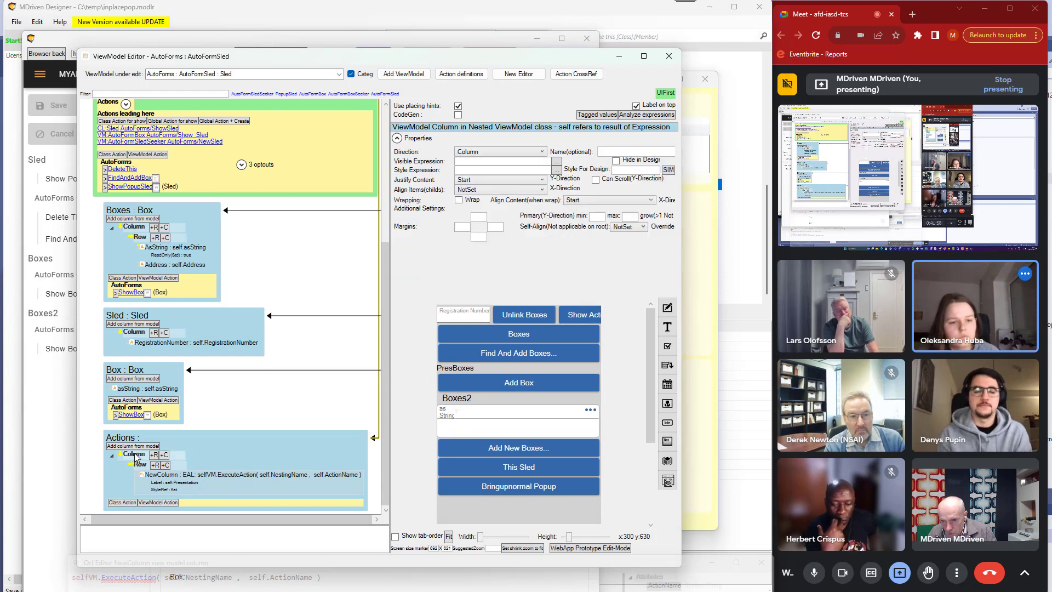
pyautogui.click(140, 465)
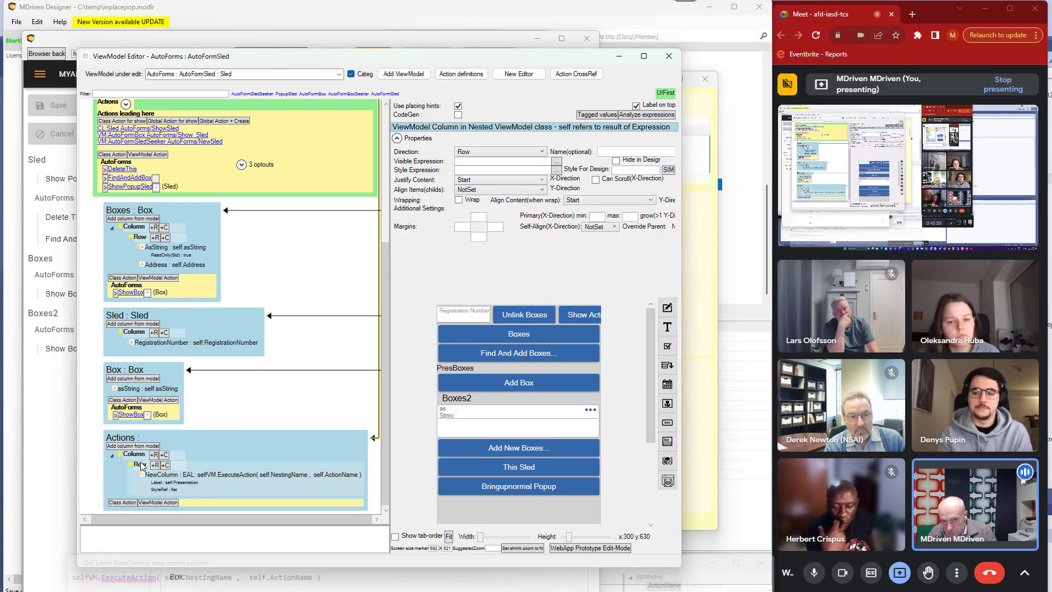
pyautogui.click(536, 169)
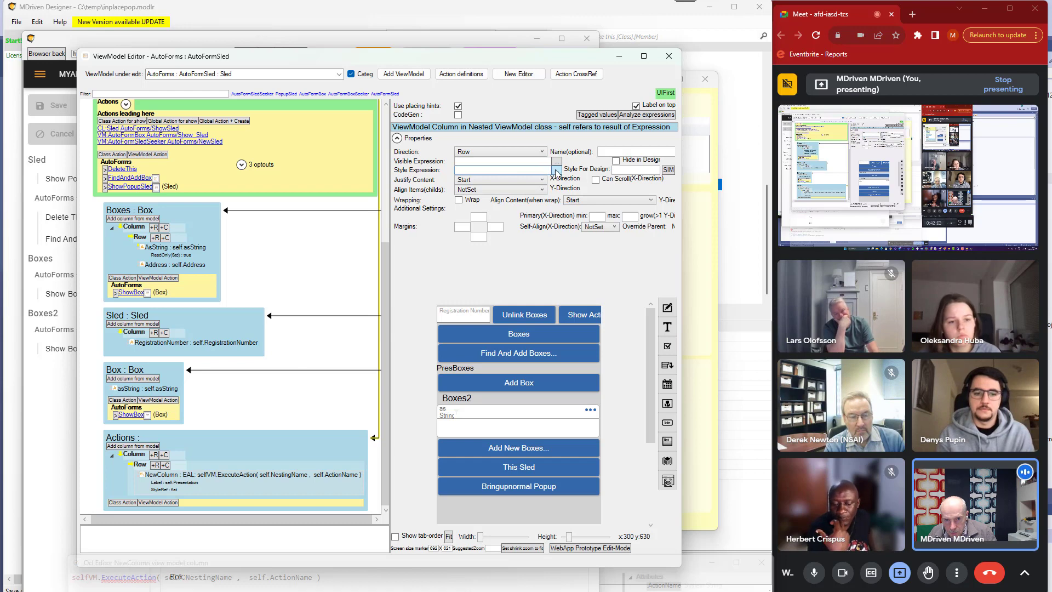
pyautogui.click(556, 170)
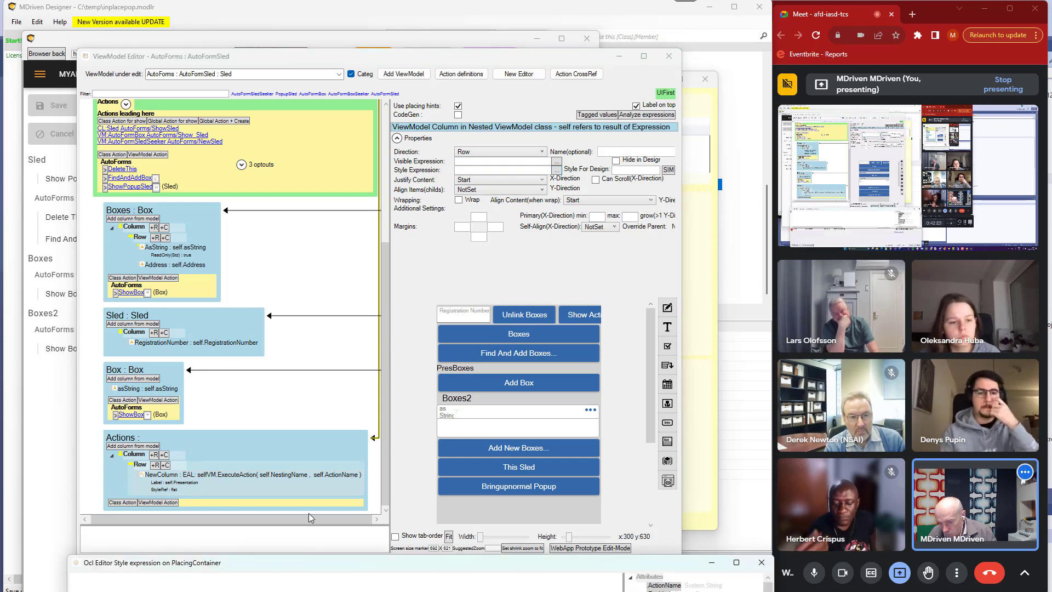
pyautogui.write('selfV')
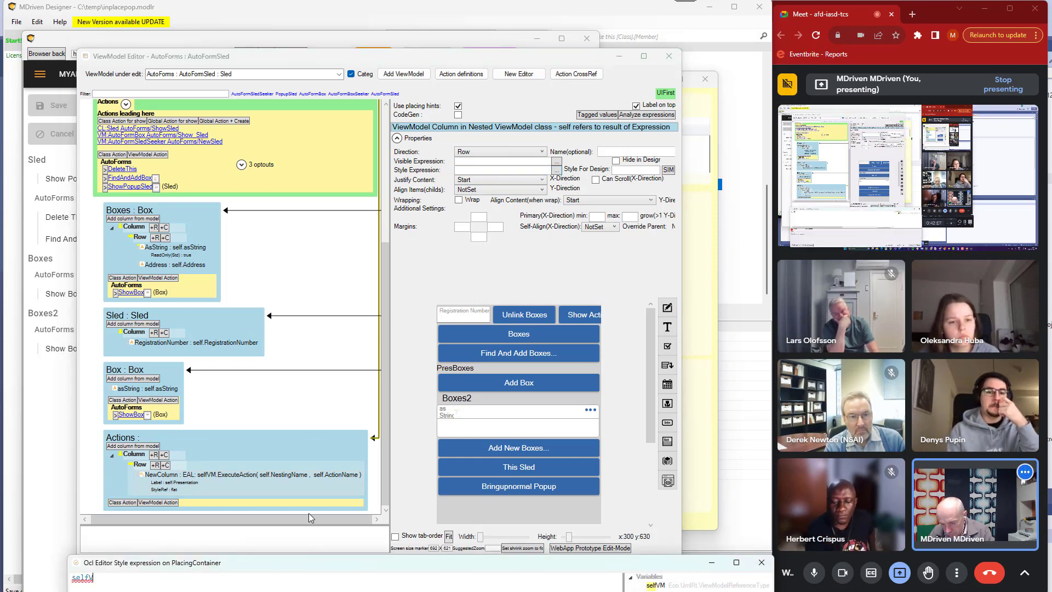
pyautogui.write('.M')
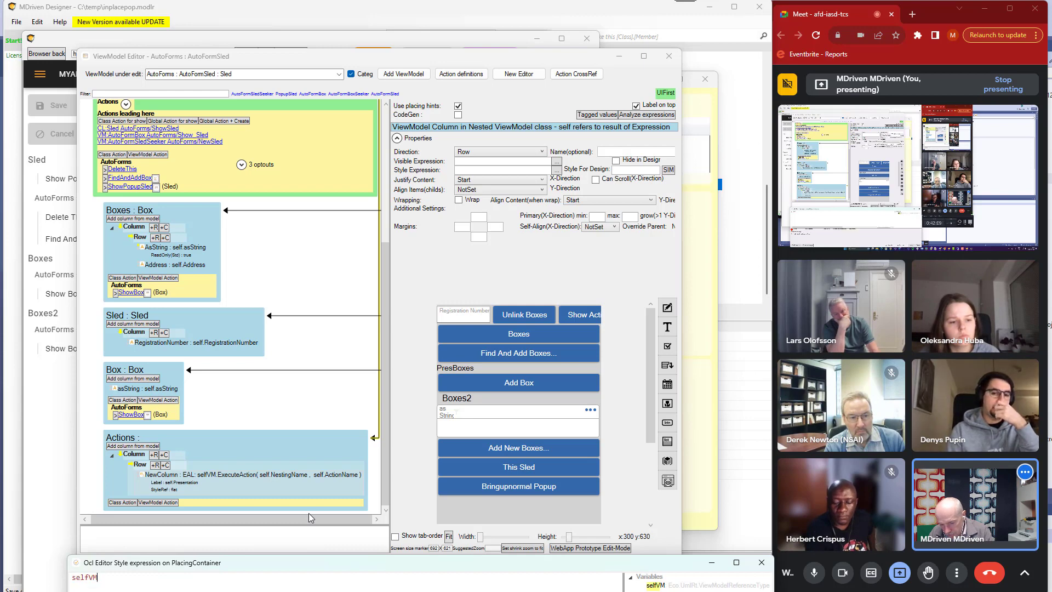
pyautogui.write('.Styles')
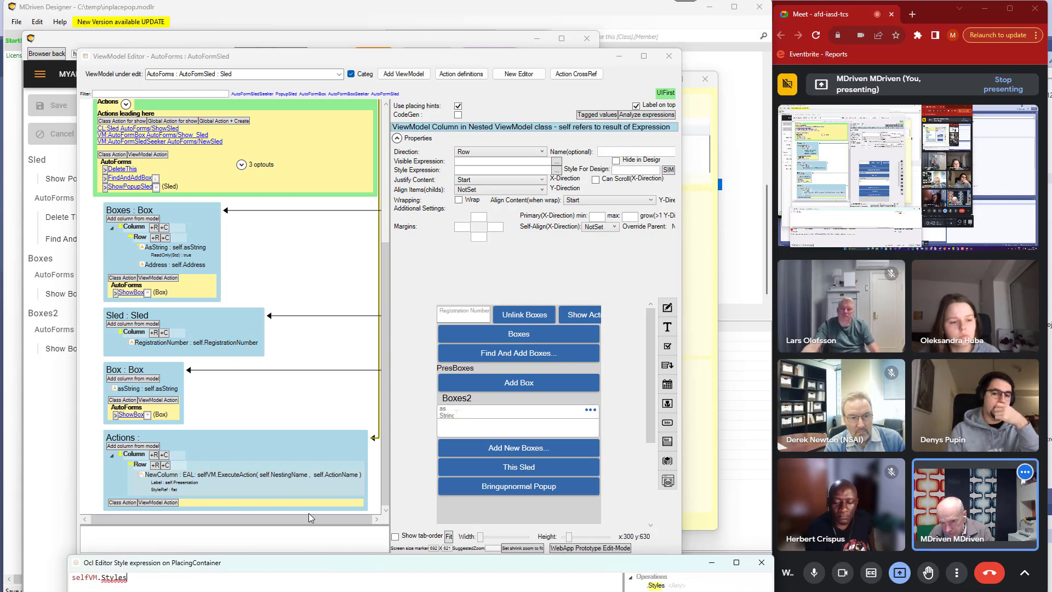
pyautogui.write('.')
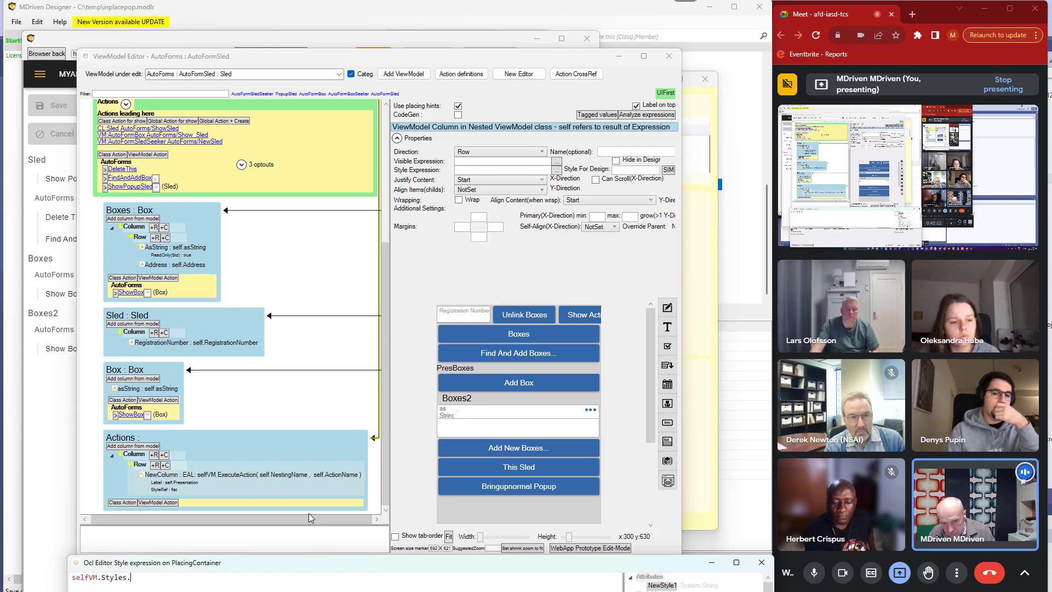
pyautogui.click(655, 588)
pyautogui.doubleClick(656, 589)
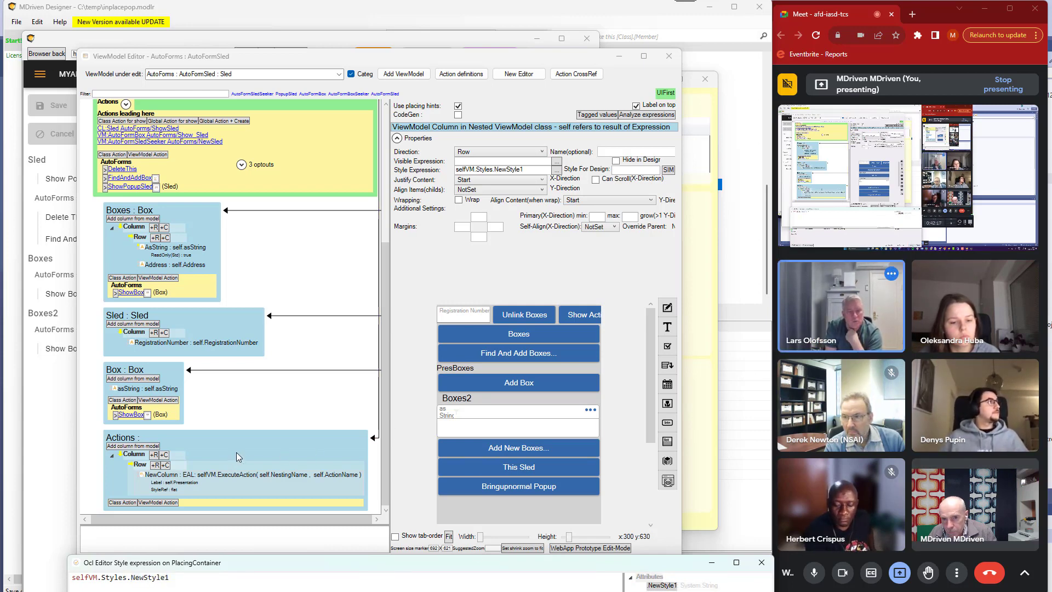
# Switch to the running MYAPP page, open the styled Show Actions popup and run its Show Popup Sled action
pyautogui.hotkey('alt', 'Tab')
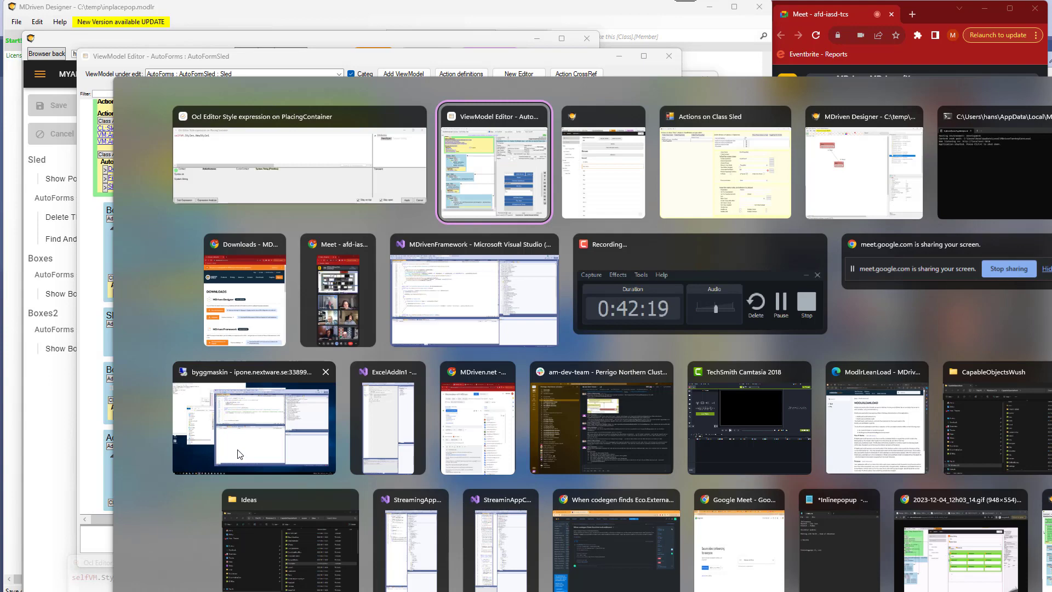
pyautogui.hotkey('alt', 'Tab')
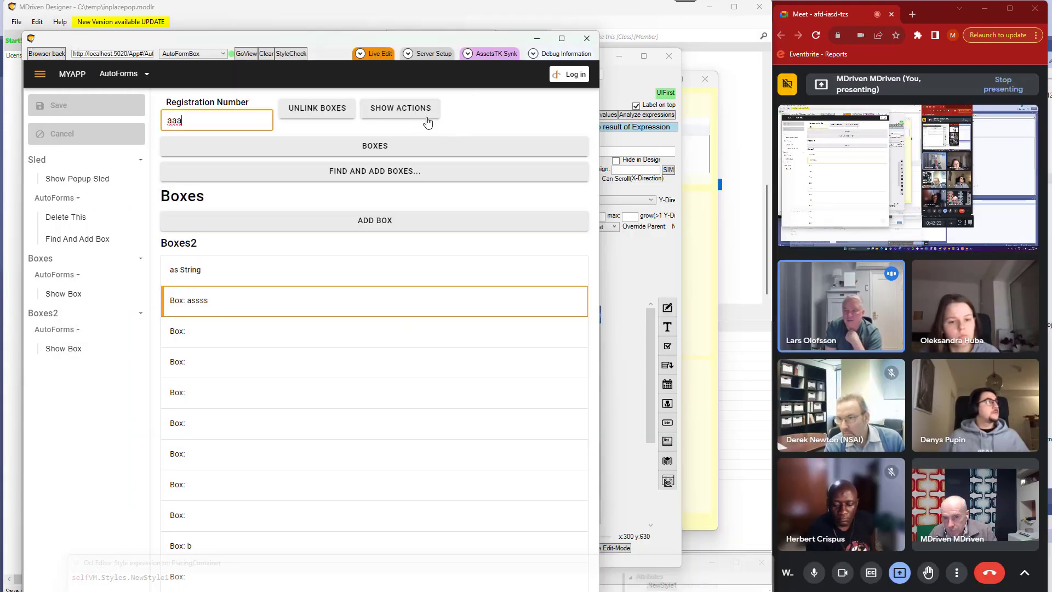
pyautogui.click(403, 112)
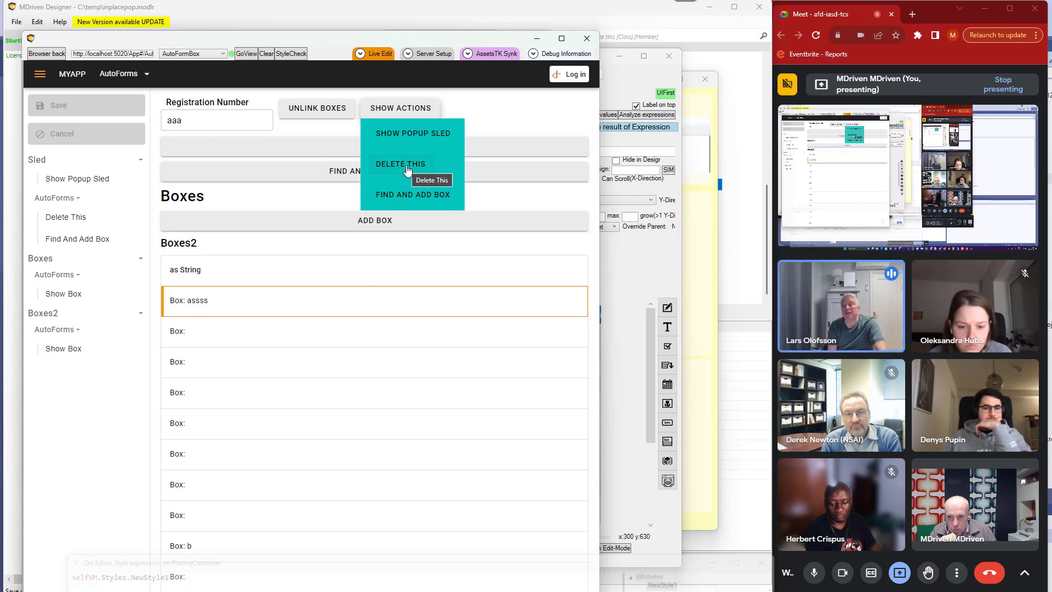
pyautogui.click(418, 137)
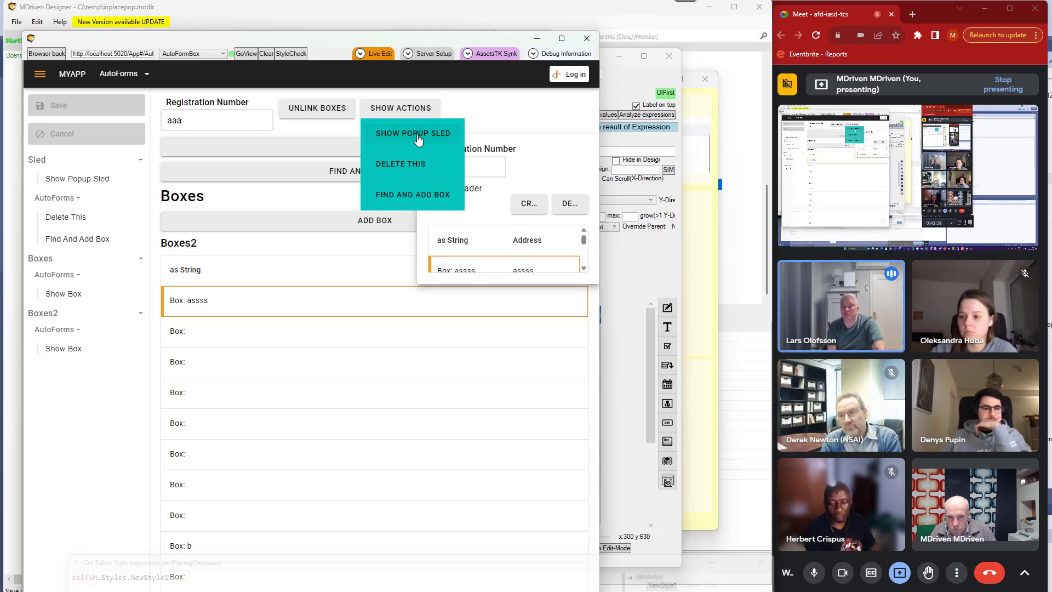
# Run the Show Popup Sled action from the Show Actions popup repeatedly and check the Sled popup it opens
pyautogui.click(418, 140)
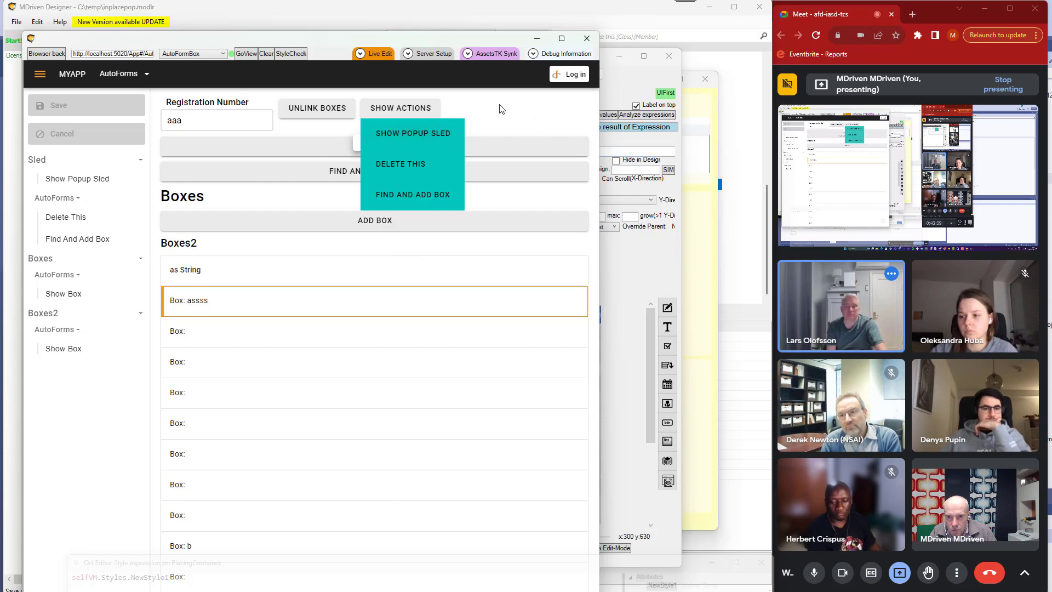
pyautogui.click(499, 109)
pyautogui.click(384, 114)
pyautogui.click(415, 142)
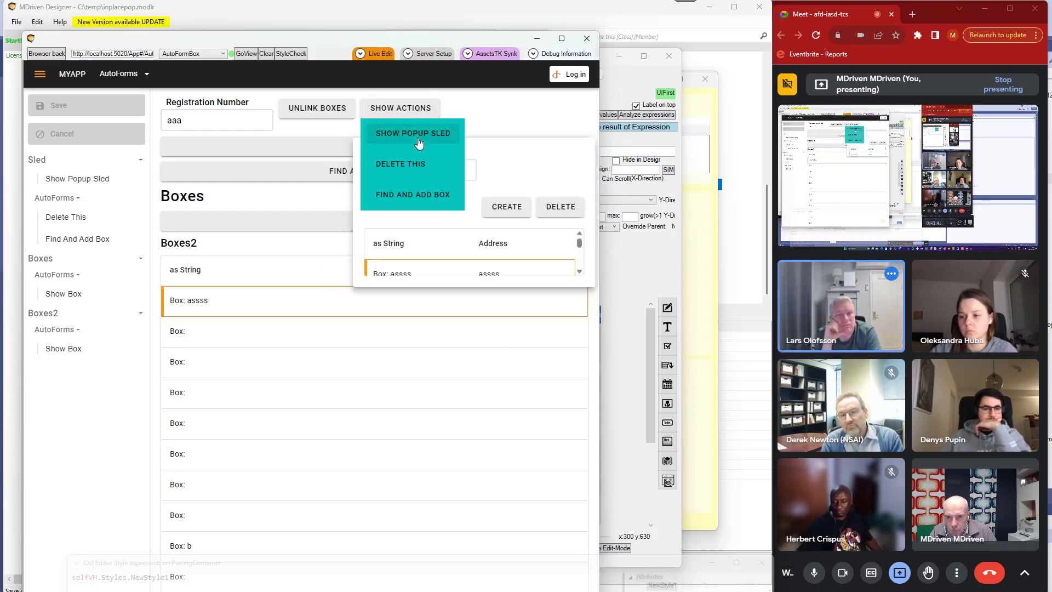
pyautogui.click(510, 167)
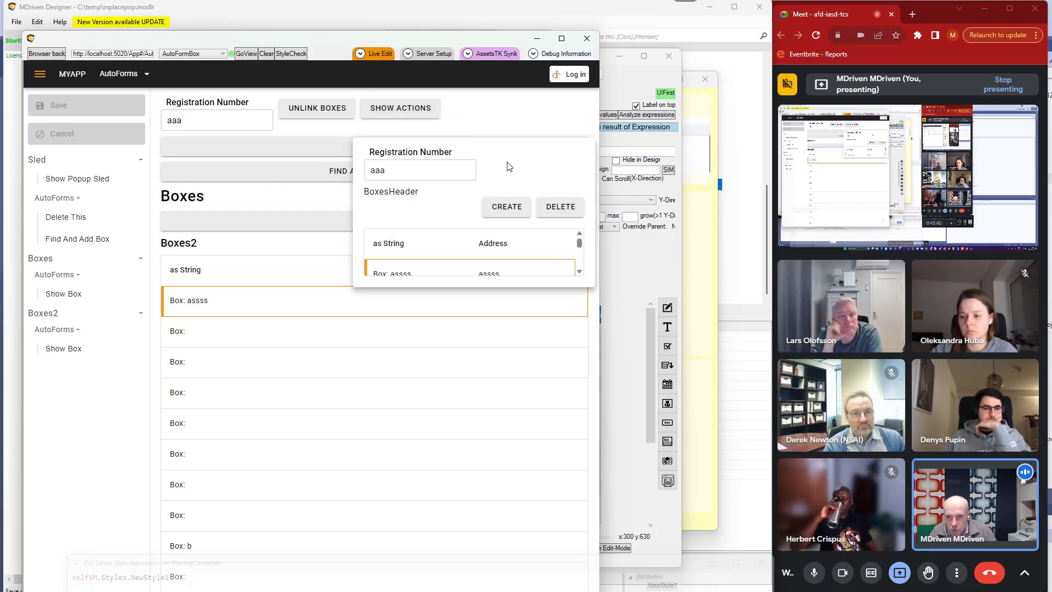
pyautogui.click(447, 172)
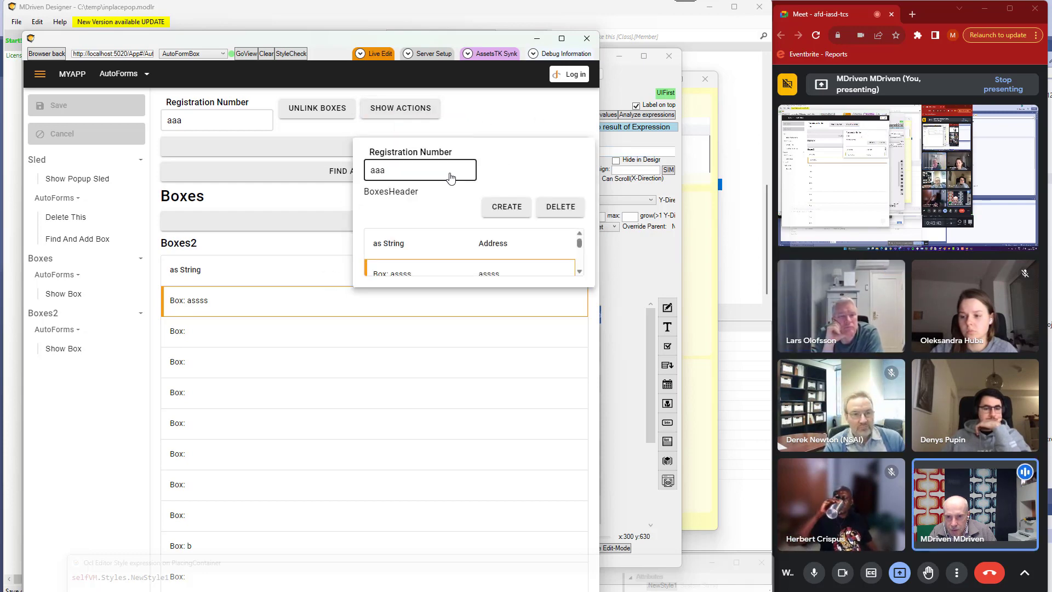
# Run Find And Add Box from the Show Actions popup, close its search dialog and view the action list again
pyautogui.click(409, 116)
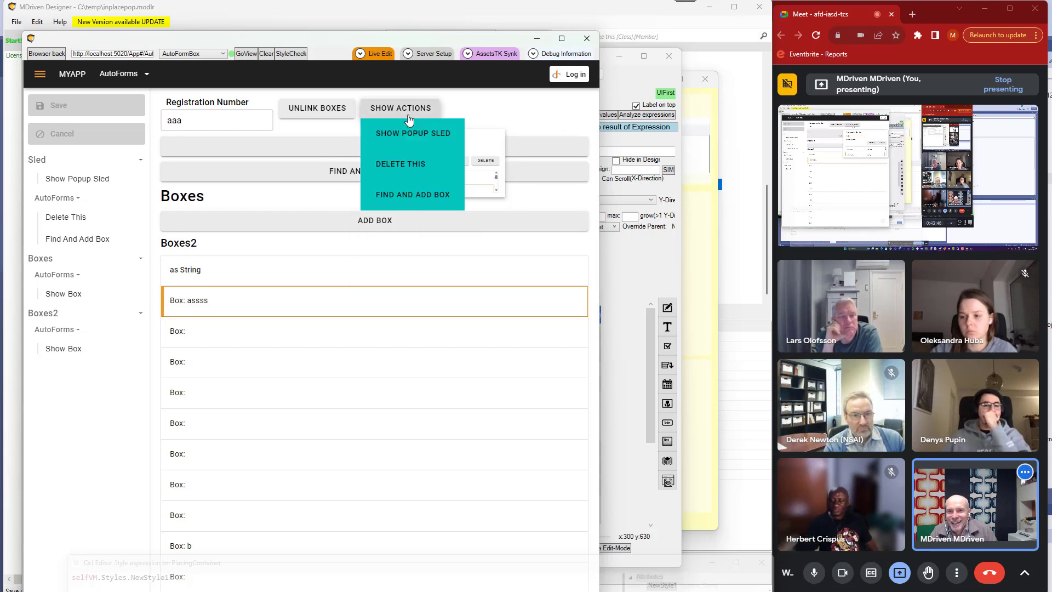
pyautogui.click(406, 198)
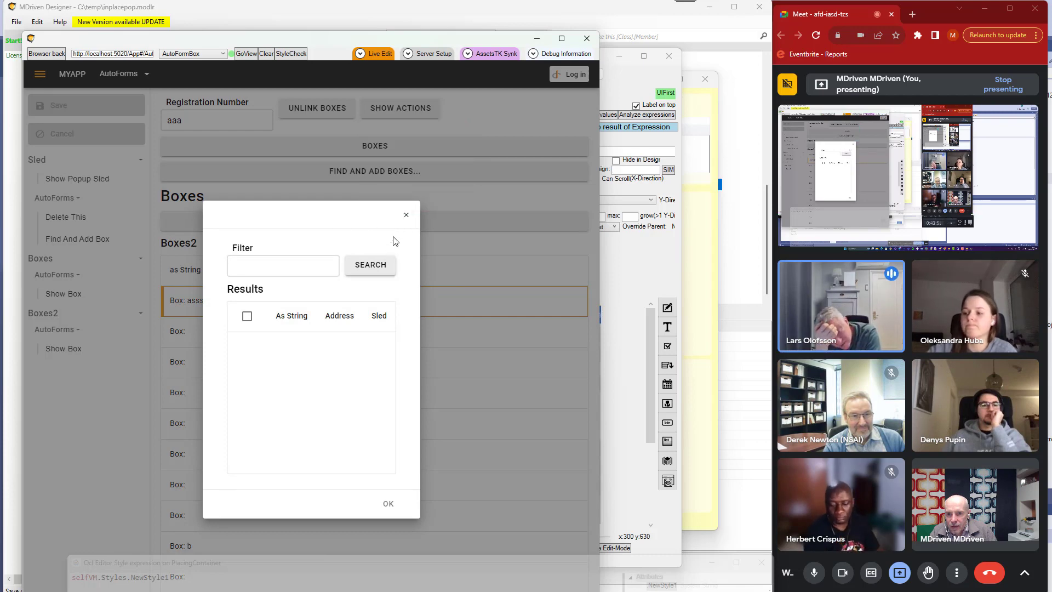
pyautogui.click(406, 218)
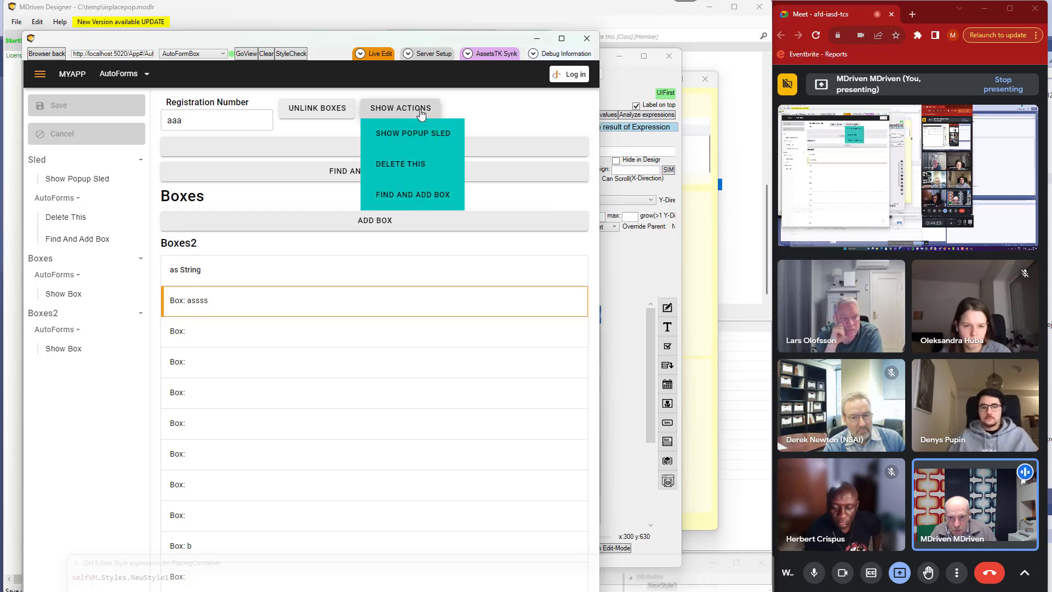
pyautogui.moveTo(409, 115)
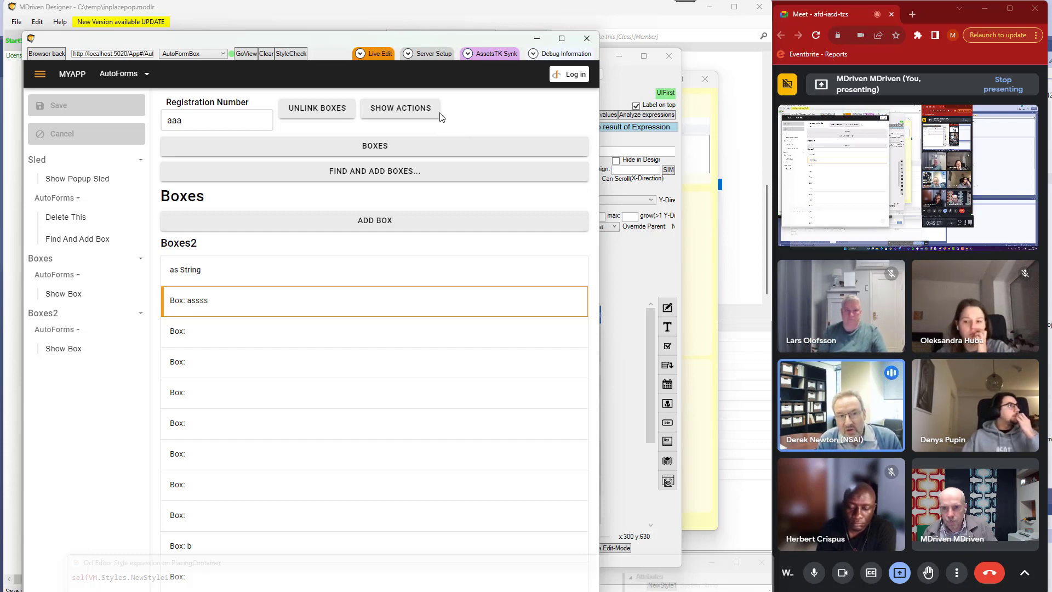
# Switch to the ViewModel Editor and open the expression of NewColumn in the Actions nested class in the Action Editor
pyautogui.click(633, 75)
pyautogui.moveTo(532, 65); pyautogui.dragTo(478, 56)
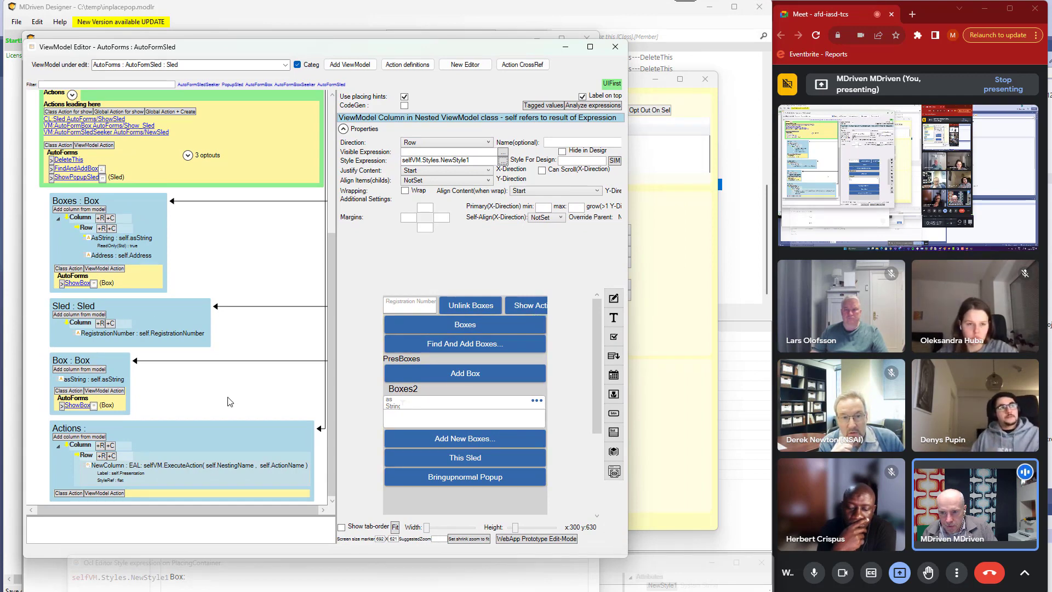
pyautogui.click(162, 469)
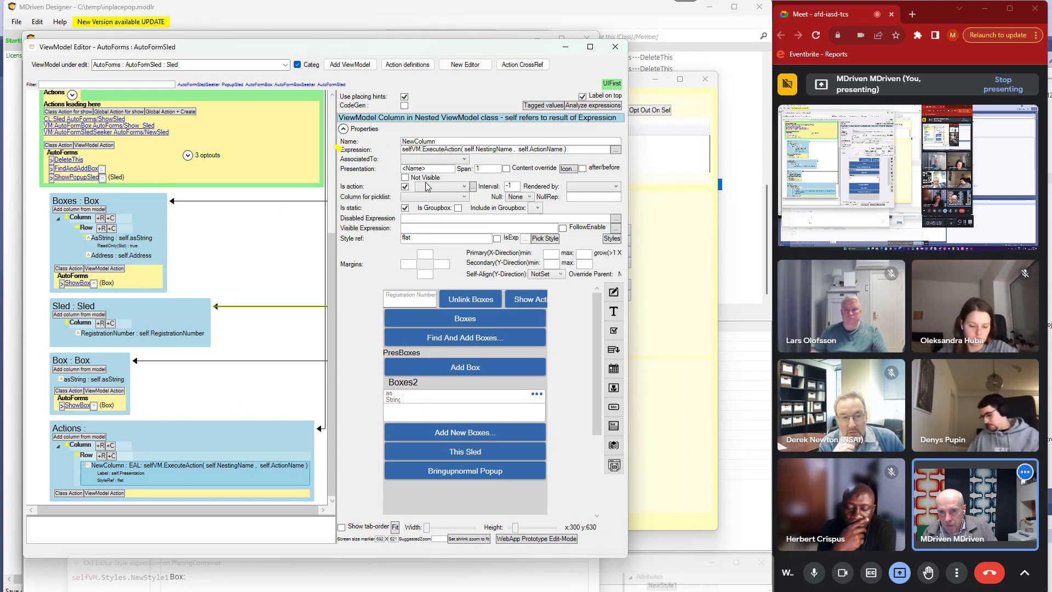
pyautogui.click(459, 150)
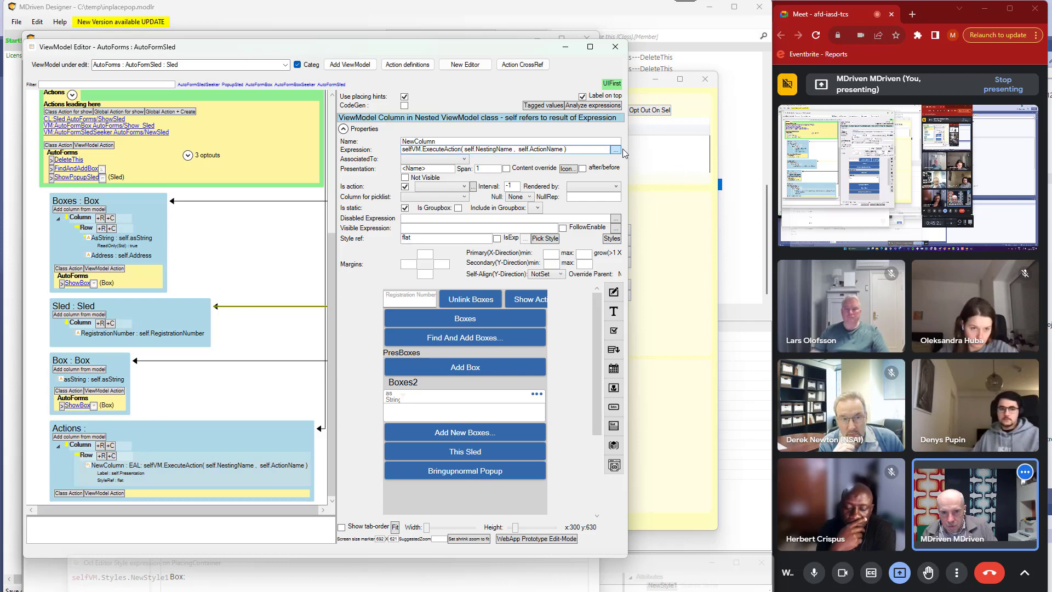
pyautogui.click(616, 149)
pyautogui.moveTo(313, 564); pyautogui.dragTo(322, 384)
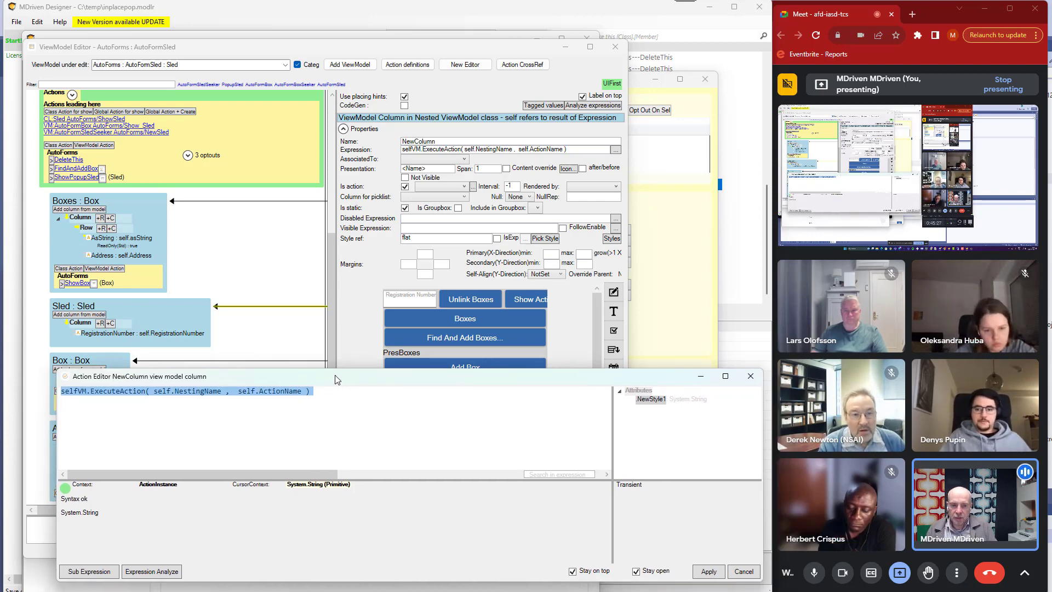